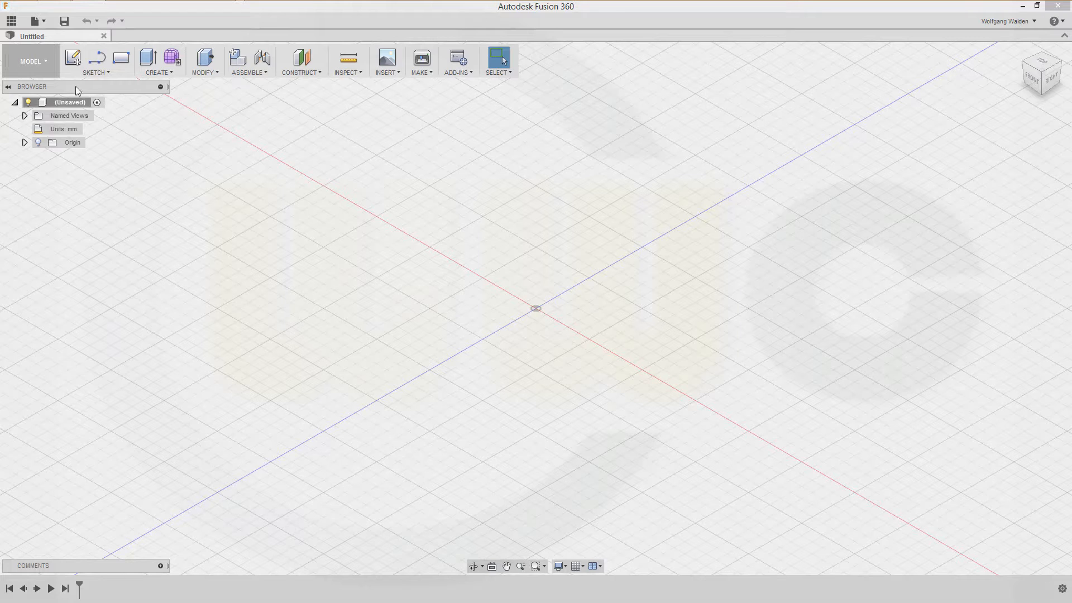
- Switch to the Patch workspace and start a new sketch on the front origin plane
left_click(43, 62)
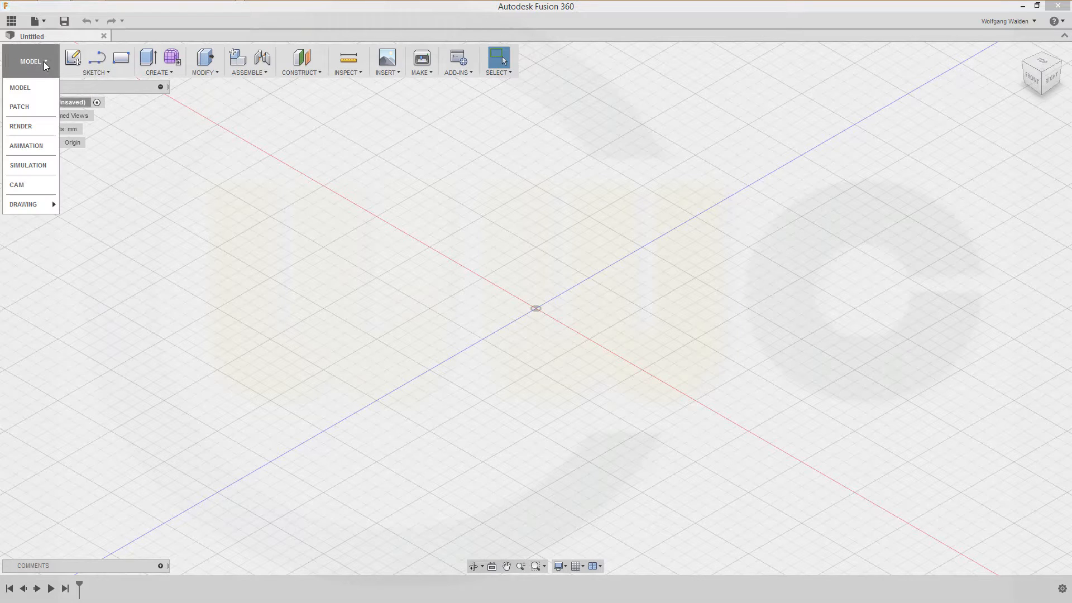
left_click(35, 106)
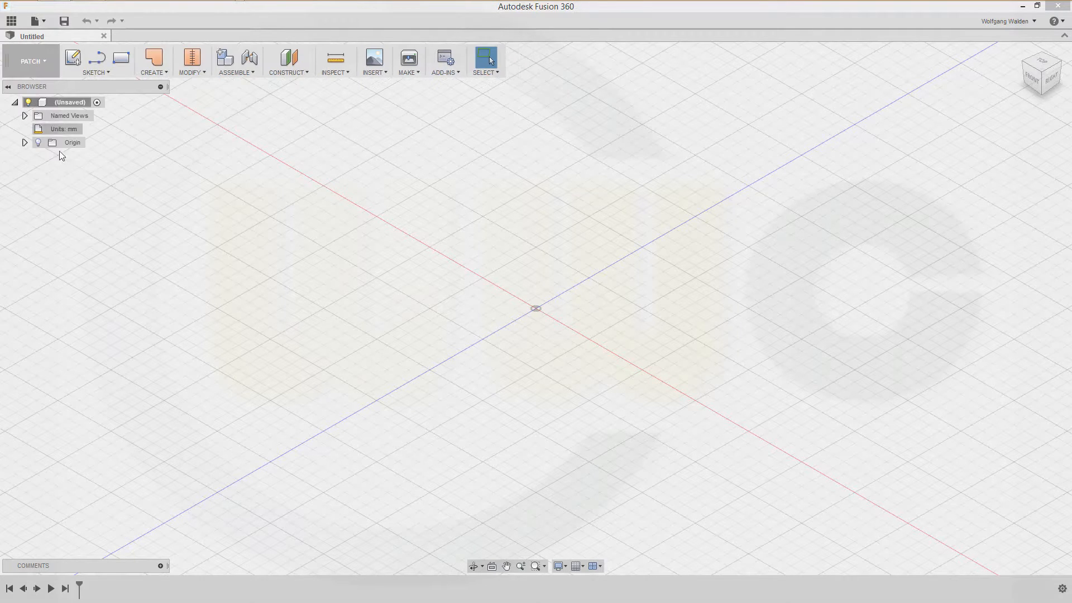
left_click(73, 58)
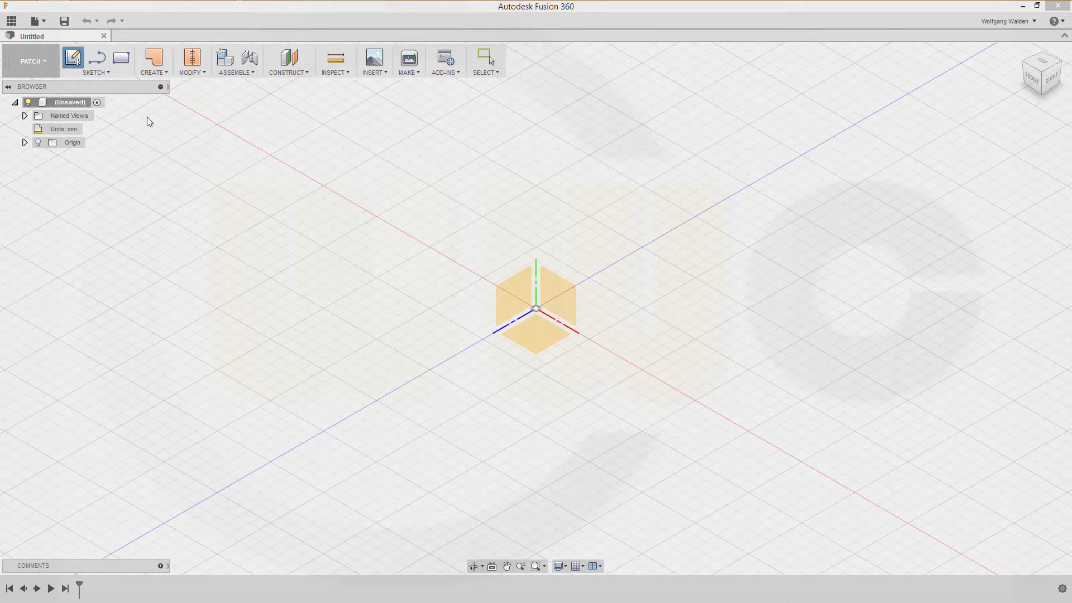
left_click(567, 294)
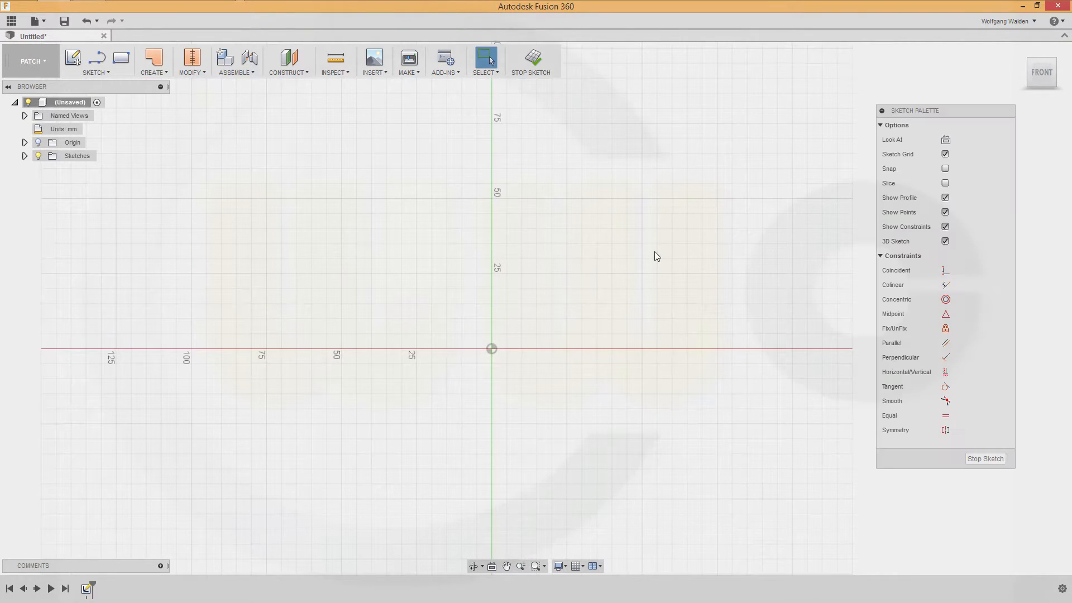
- Draw two concentric circles centred on the origin with diameters of 17 mm and 45 mm
key("c")
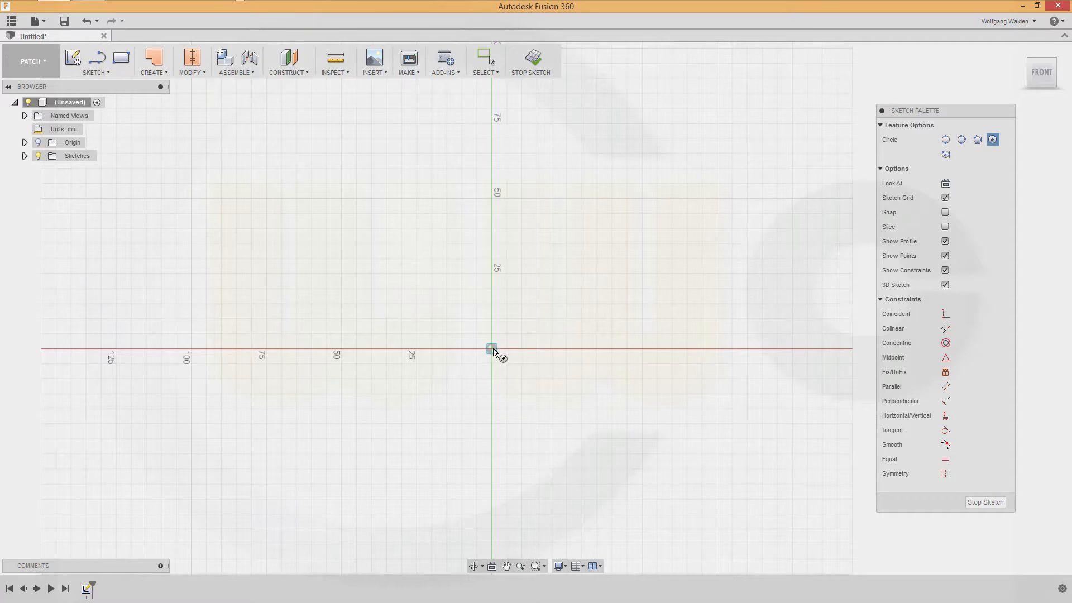
left_click(492, 349)
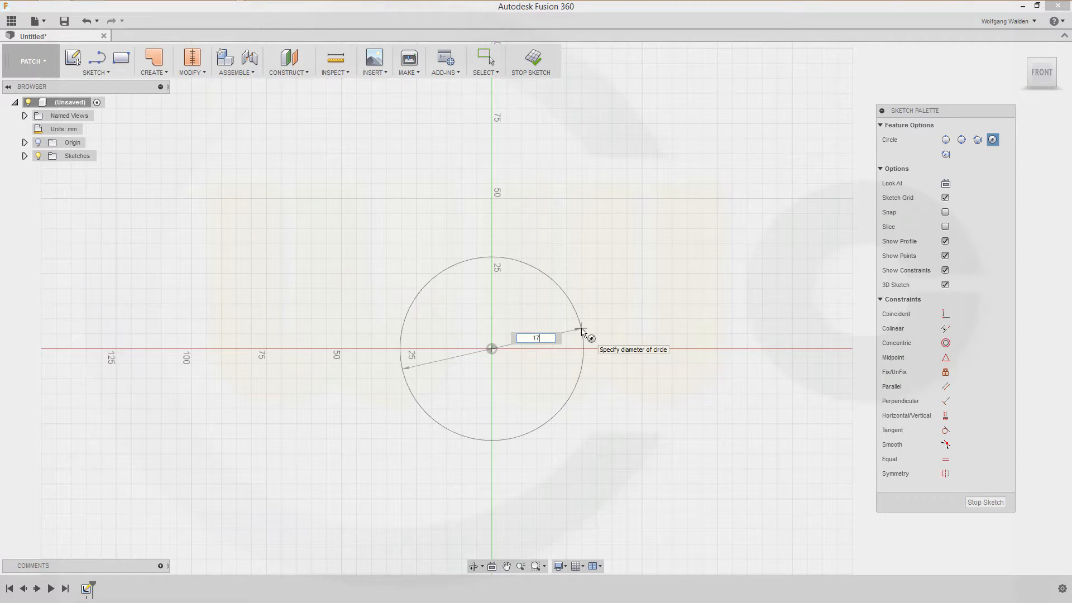
key("Return")
key("Escape")
key("c")
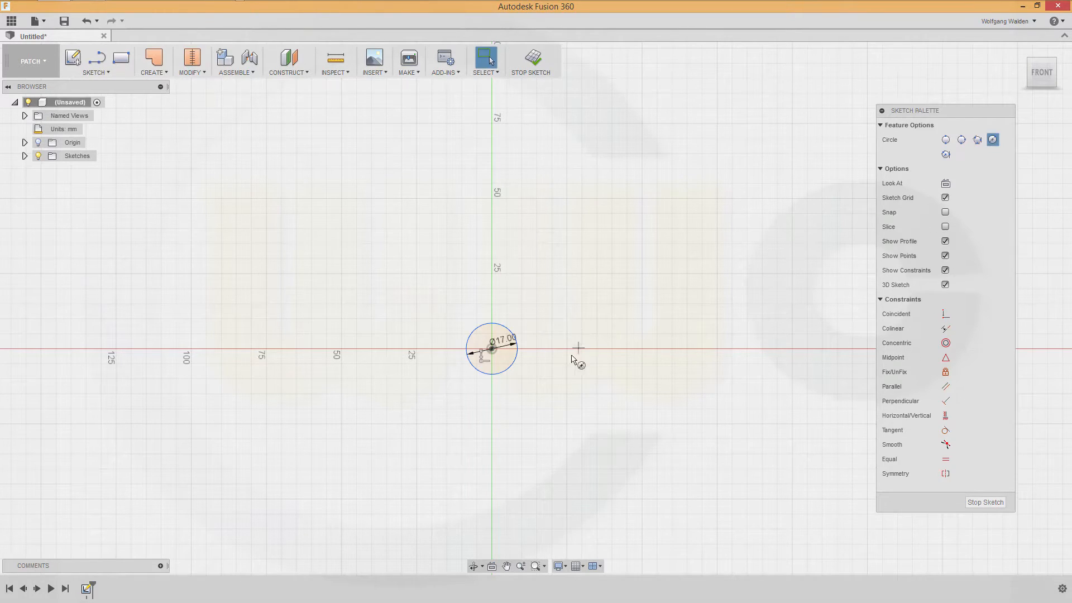
left_click(492, 349)
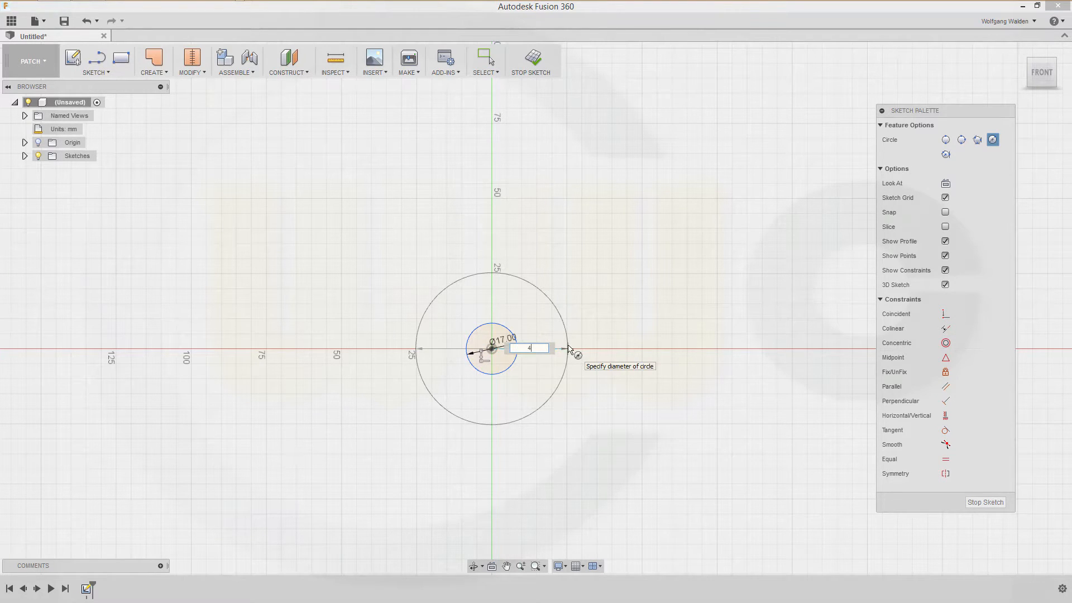
key("Return")
key("Escape")
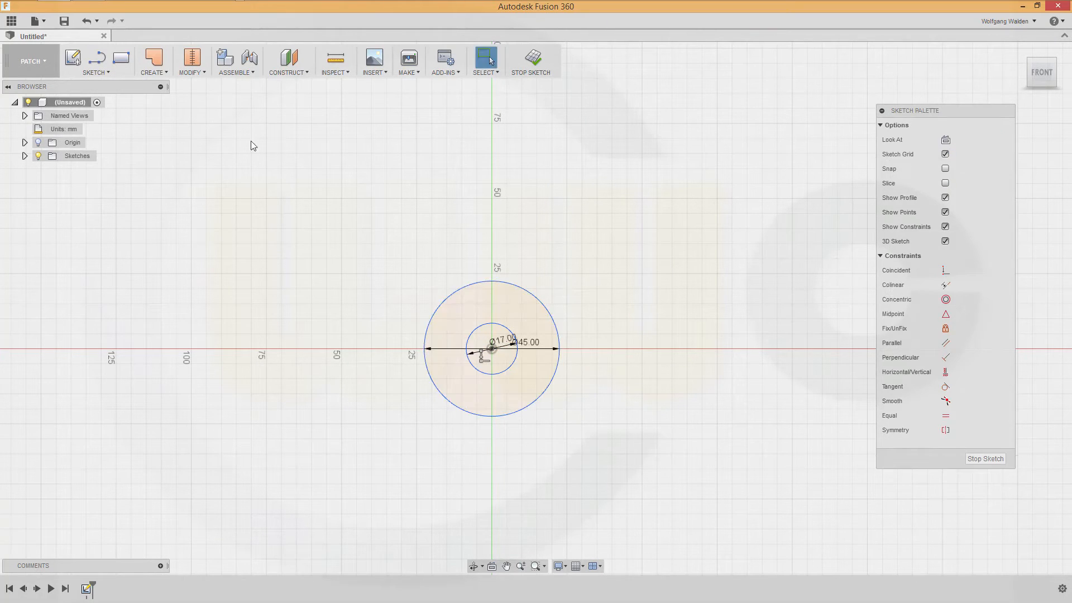
- Draw a 300 mm diameter circle with its centre well to the left of the origin
key("c")
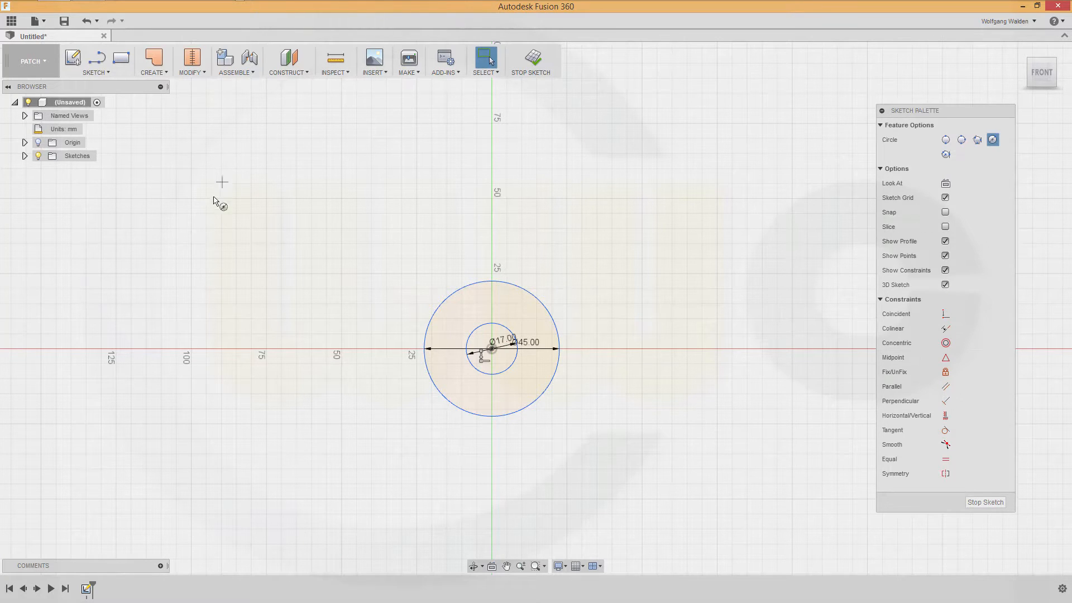
left_click(161, 338)
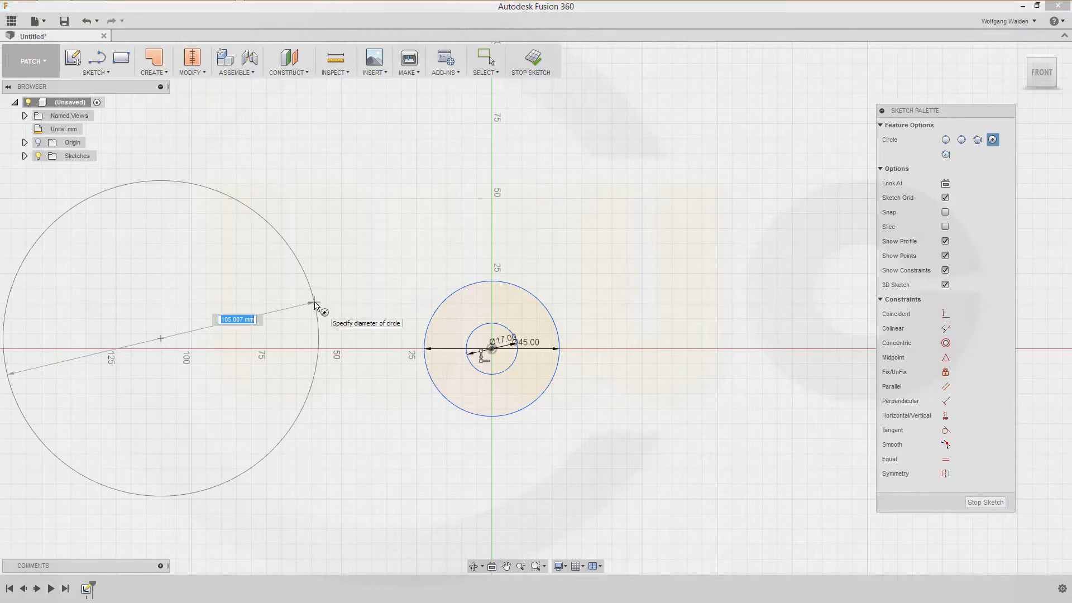
type("300")
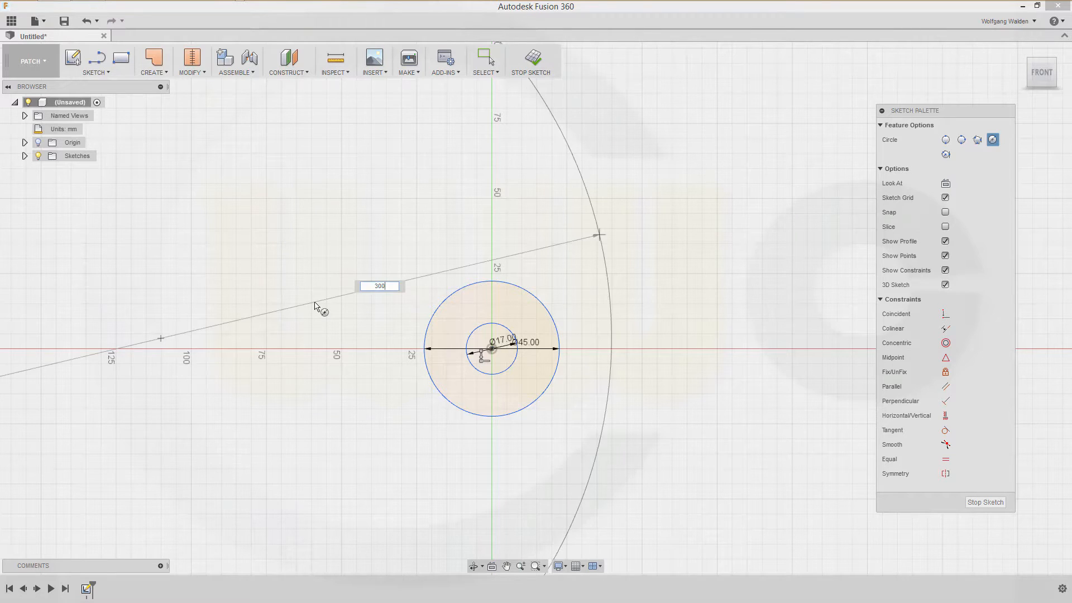
key("Return")
key("Escape")
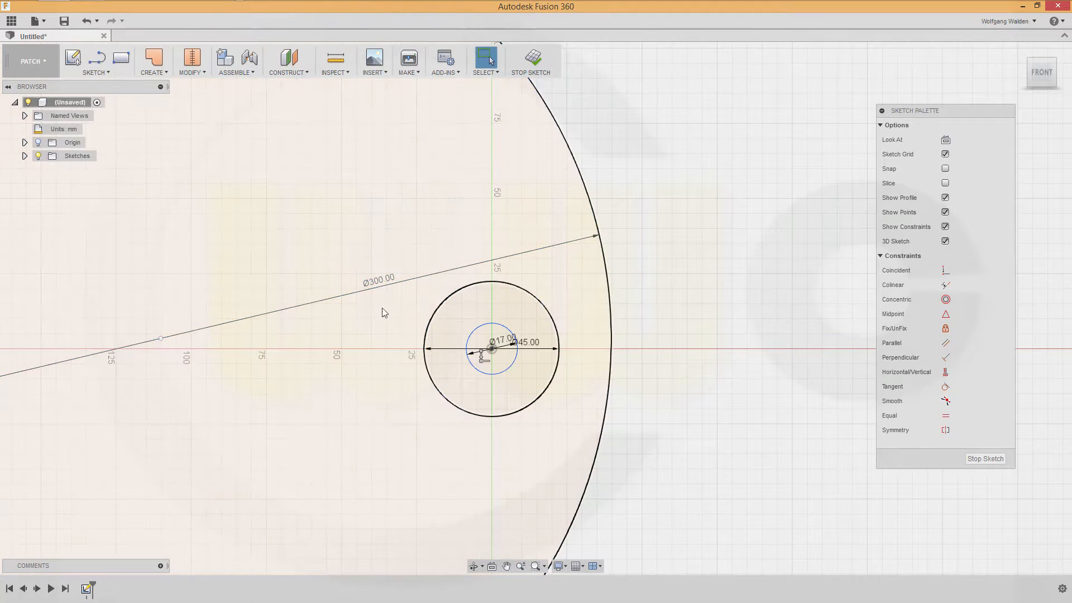
- Move the 300 mm circle clear of the concentric circles and align its centre horizontally with the origin
scroll(374, 402, "down", 3)
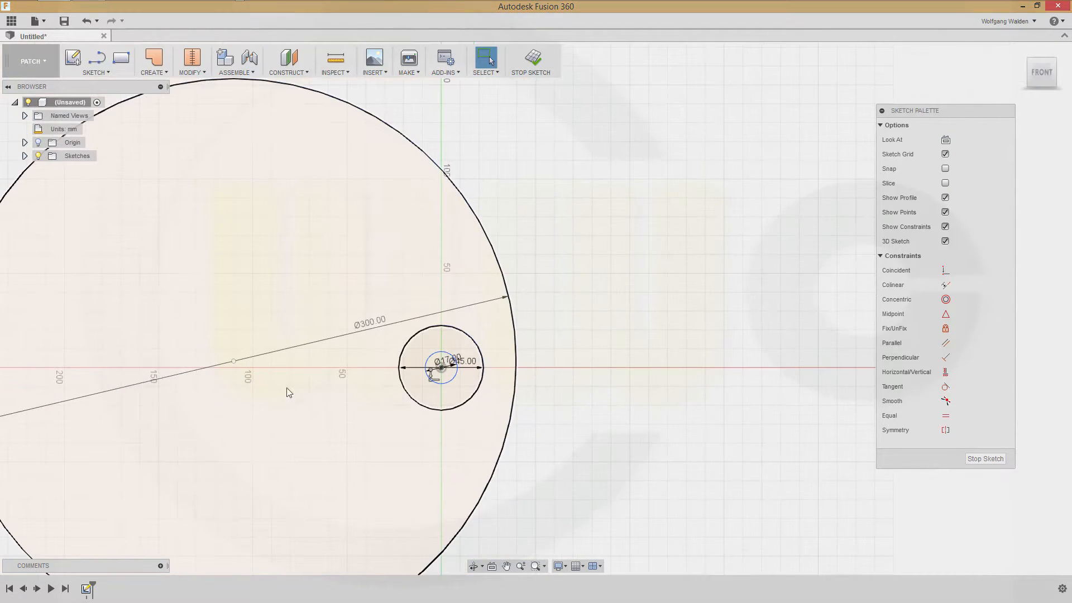
left_click_drag(233, 362, 97, 360)
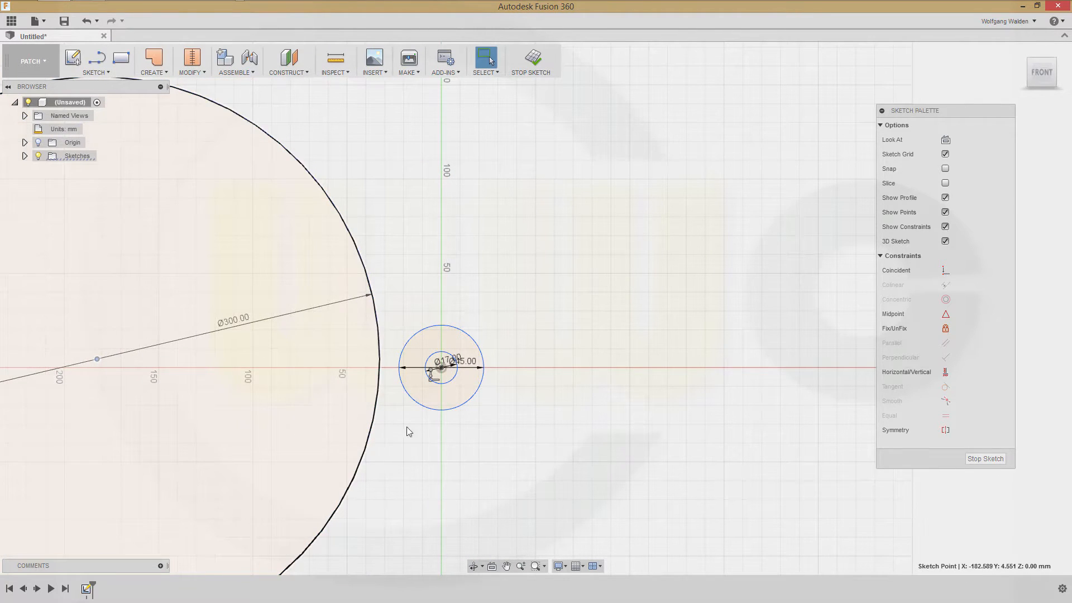
left_click(442, 368, "ctrl")
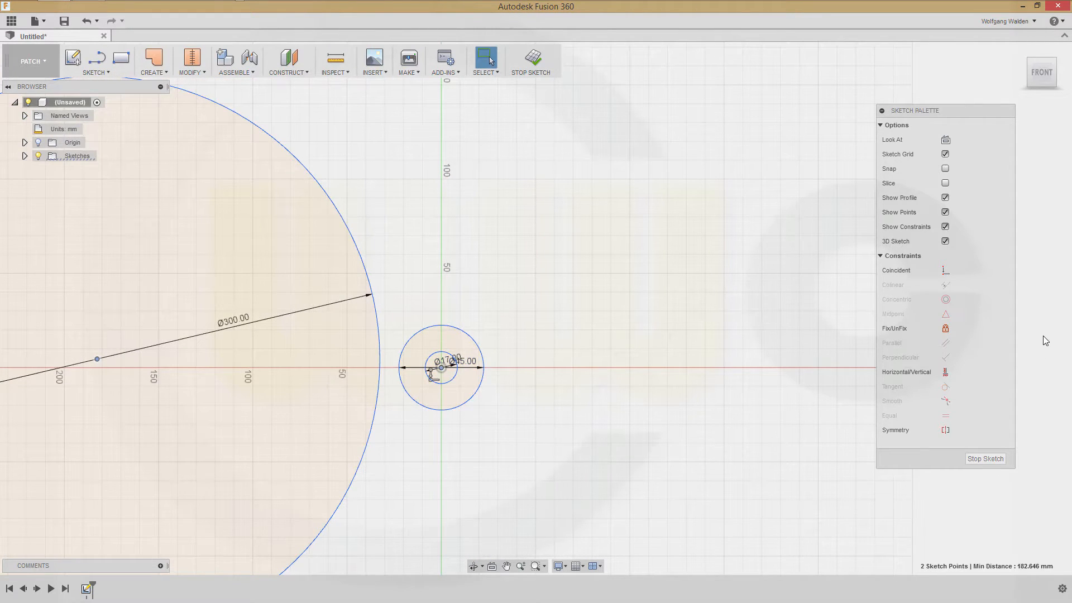
left_click(945, 373)
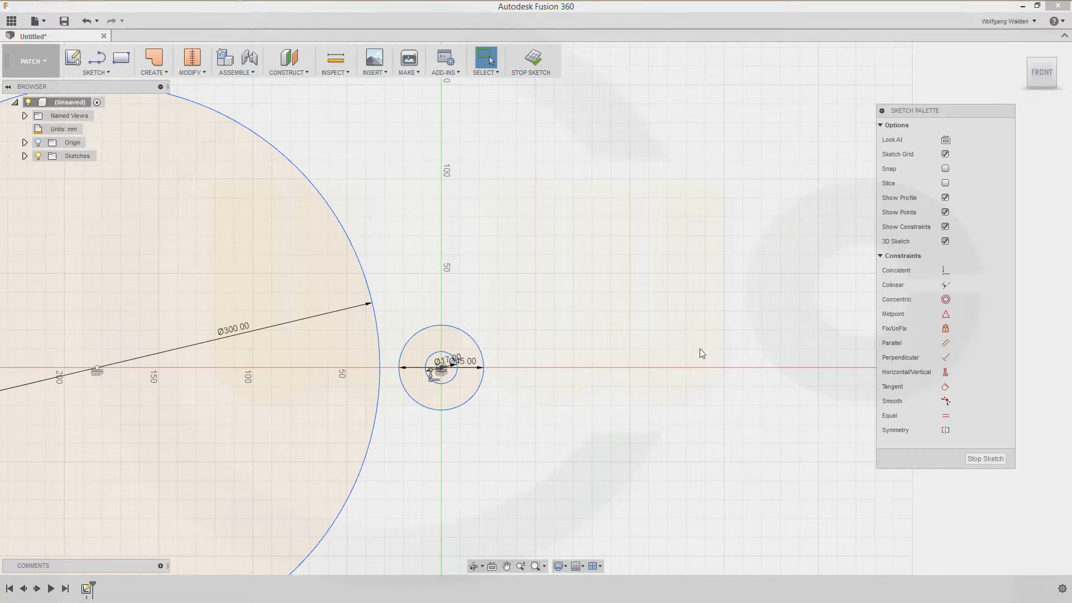
- Make the 300 mm circle tangent to the 45 mm circle
left_click(906, 385)
left_click(380, 375)
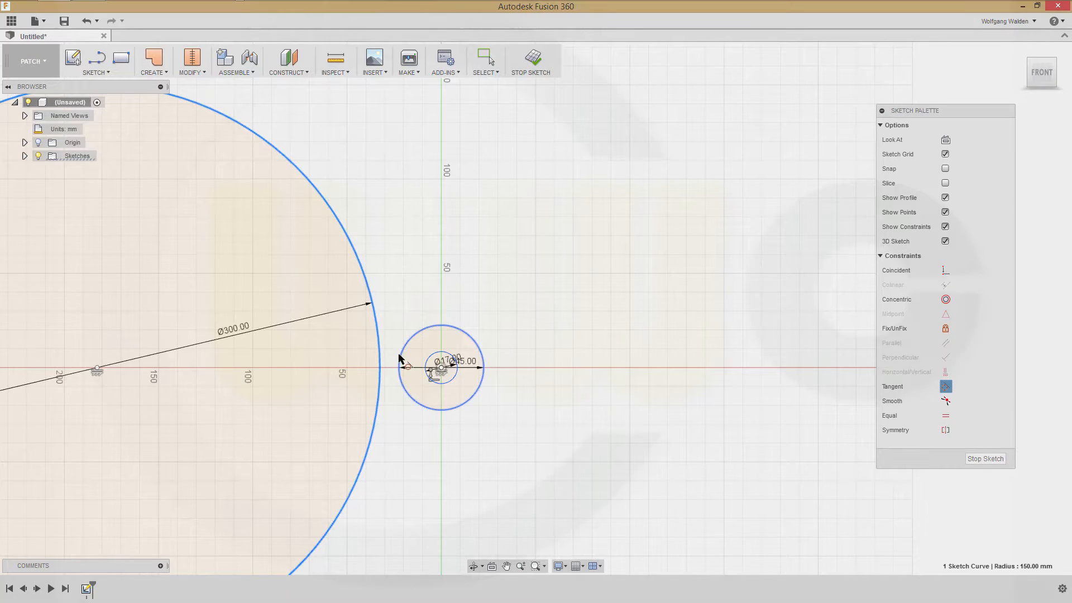
left_click(399, 358)
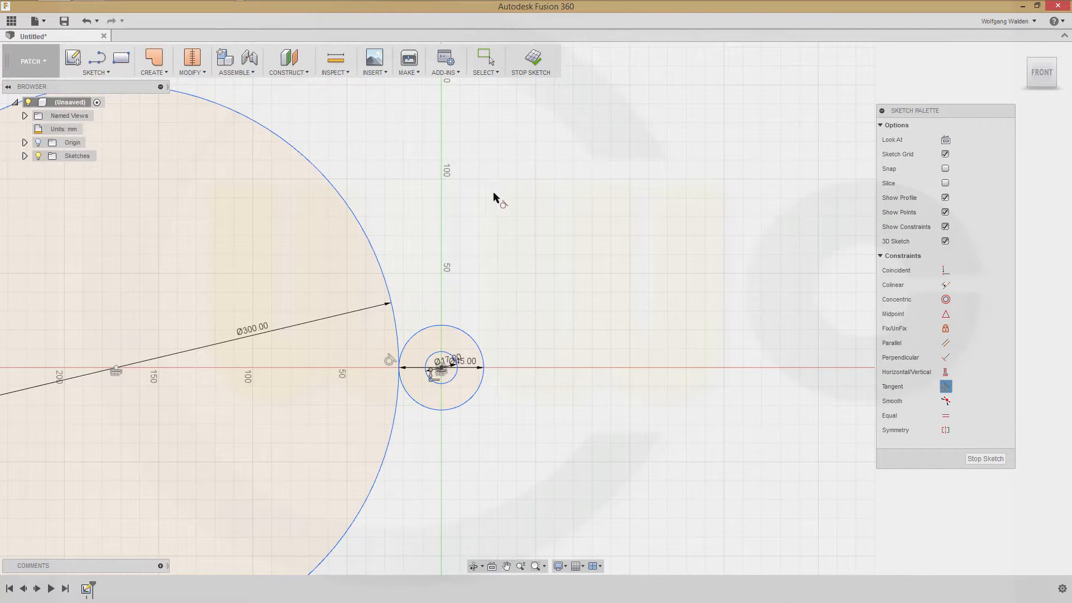
- Draw an 8 mm diameter circle above the concentric circles, just outside the 300 mm circle
key("c")
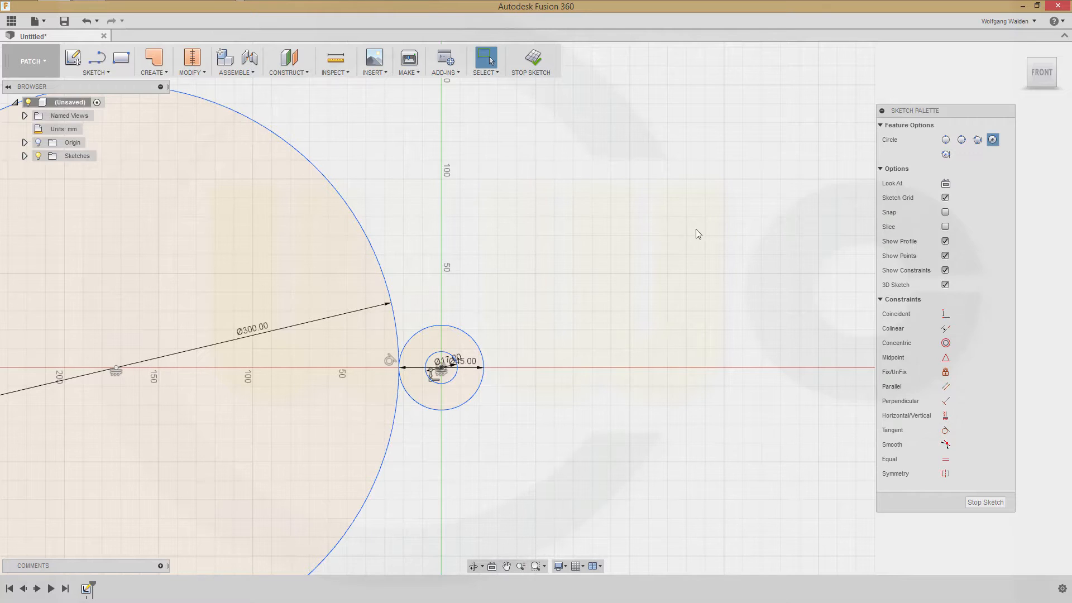
left_click(410, 242)
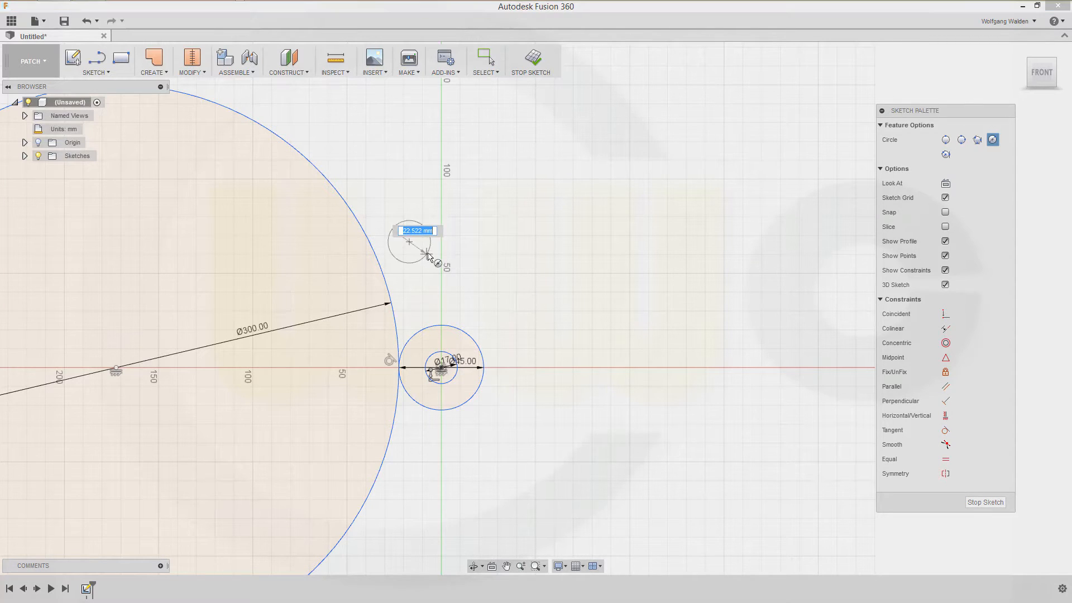
type("8")
key("Return")
key("Escape")
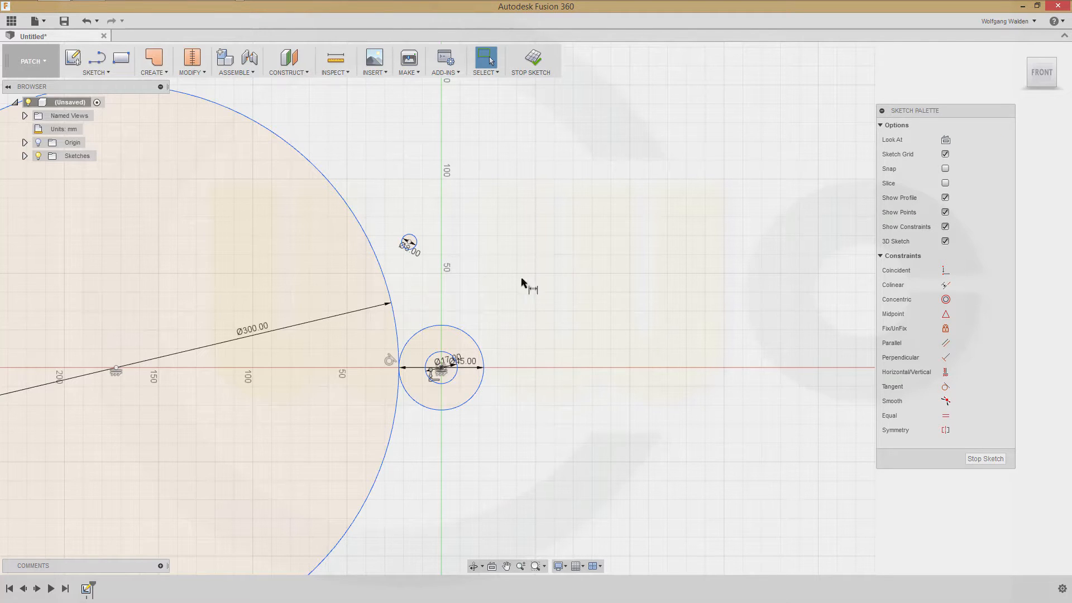
- Dimension the vertical distance between the 8 mm circle's centre and the origin as 40 mm
key("d")
left_click(409, 242)
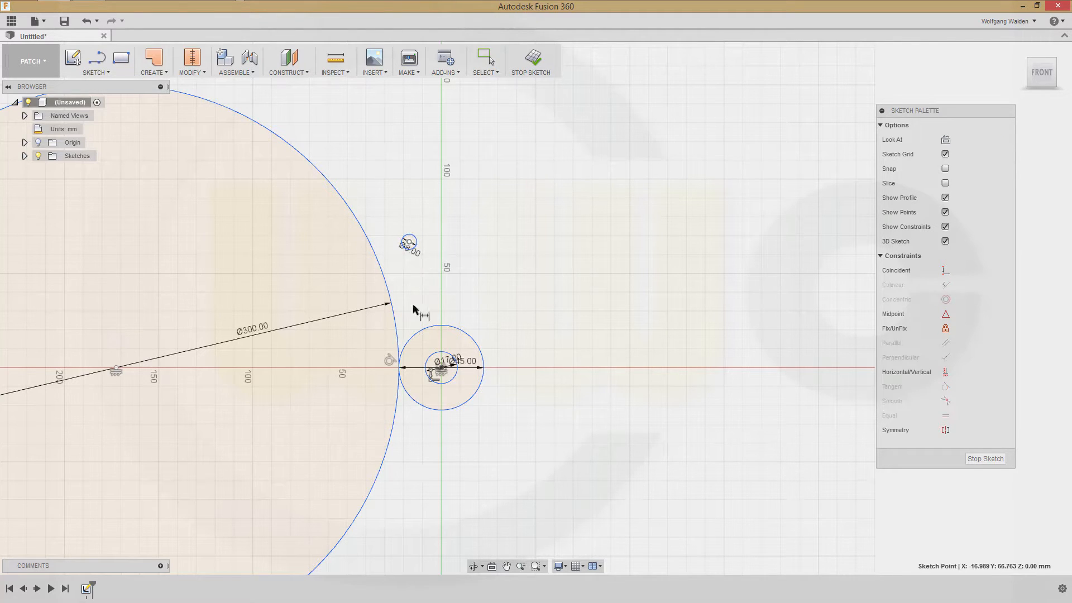
left_click(441, 368)
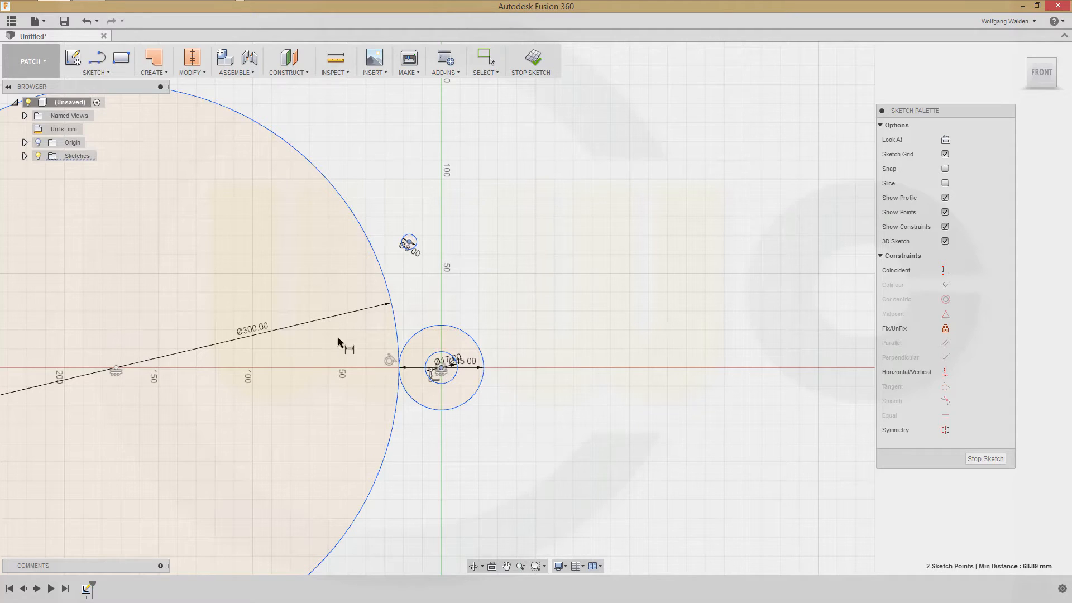
left_click(306, 328)
type("40")
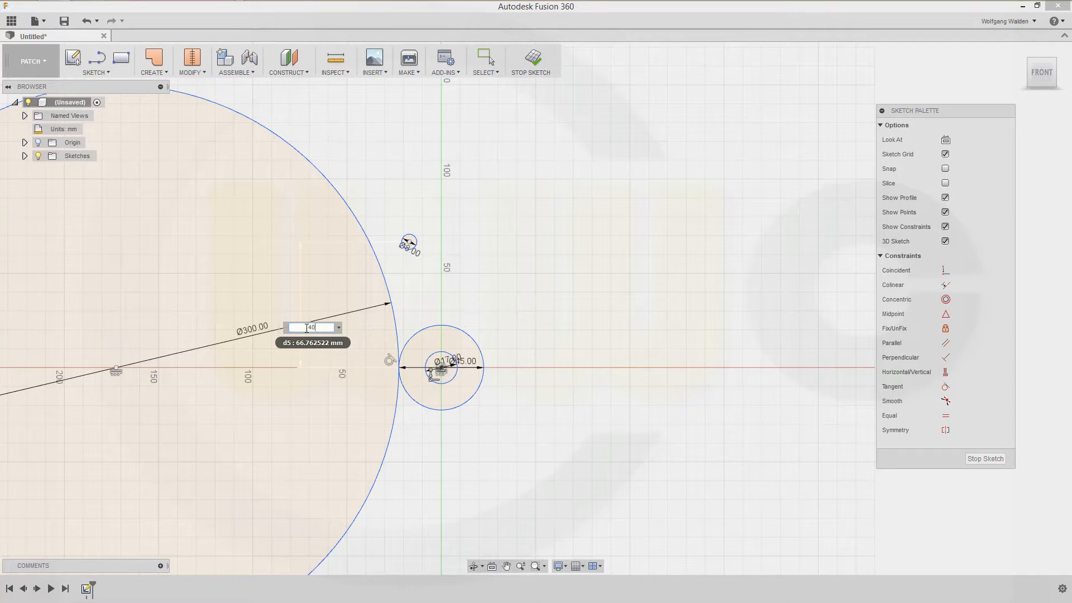
key("Return")
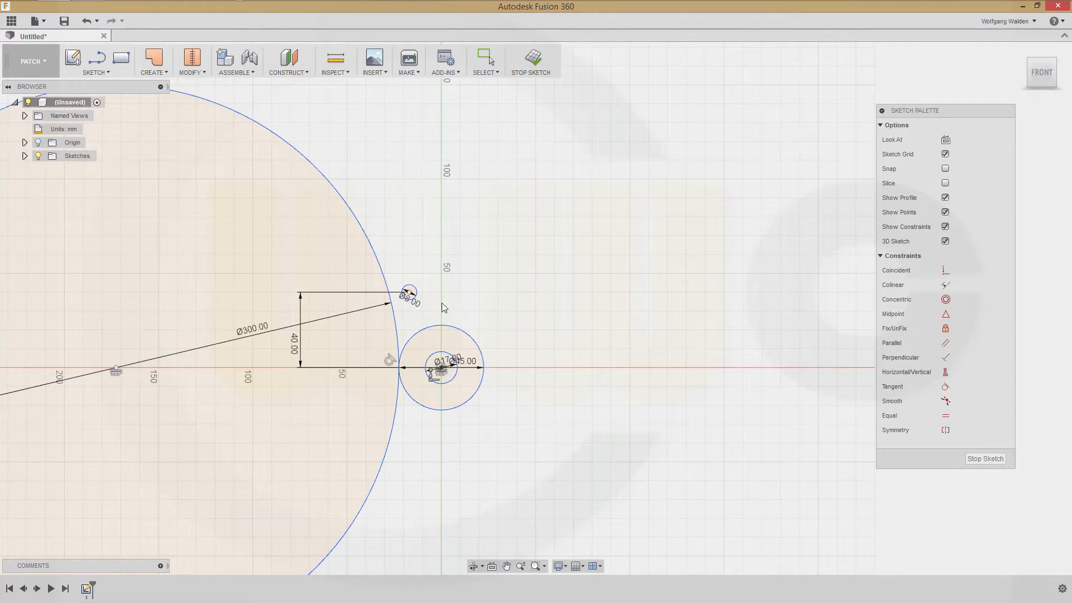
key("Escape")
- Make the 8 mm circle tangent to the 300 mm circle
left_click(392, 306)
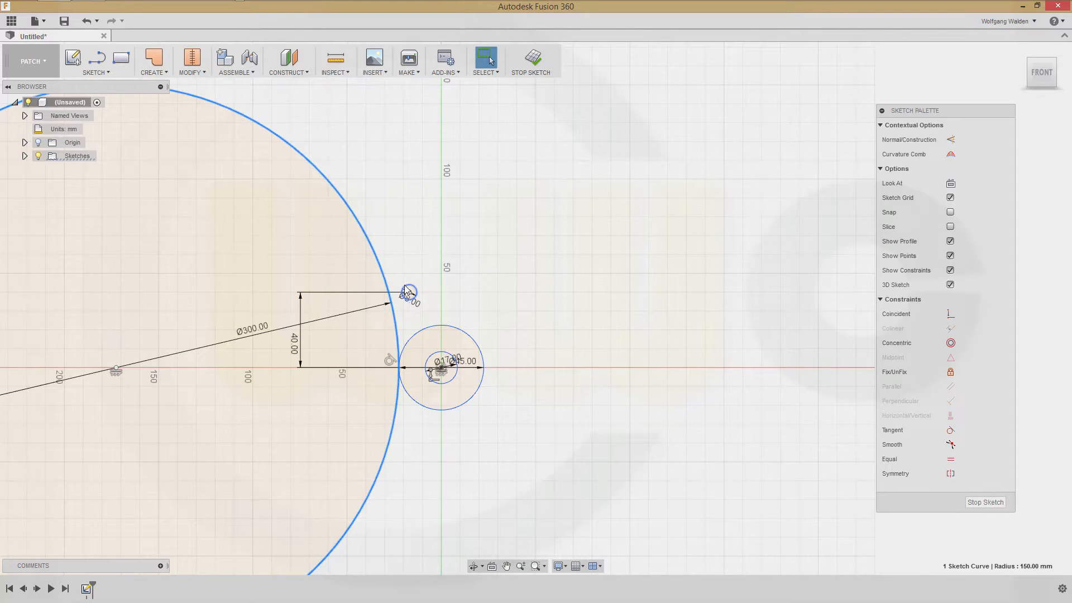
left_click(408, 291)
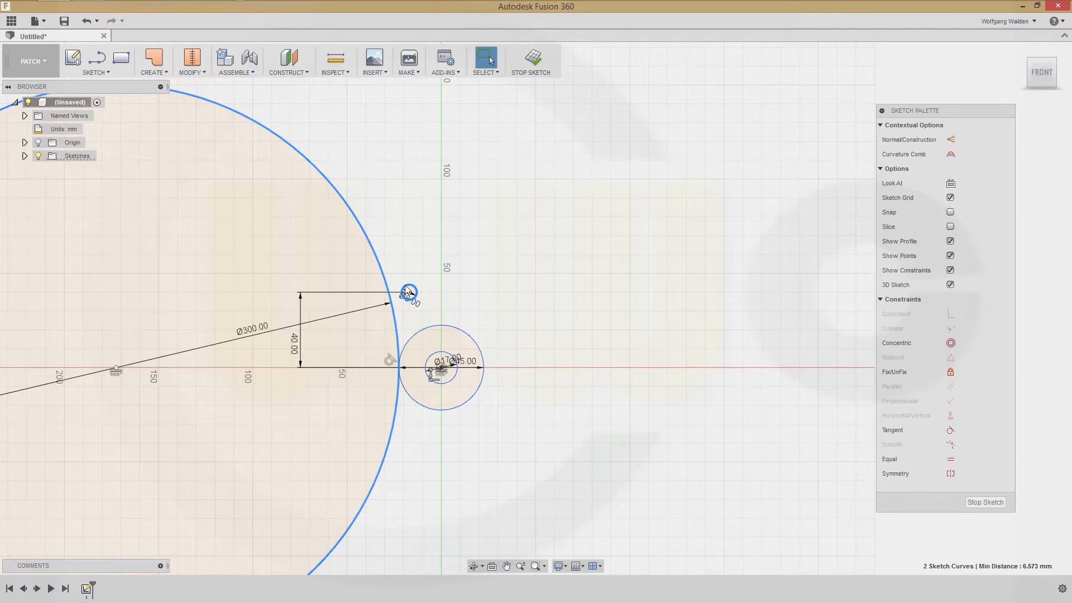
left_click(948, 432)
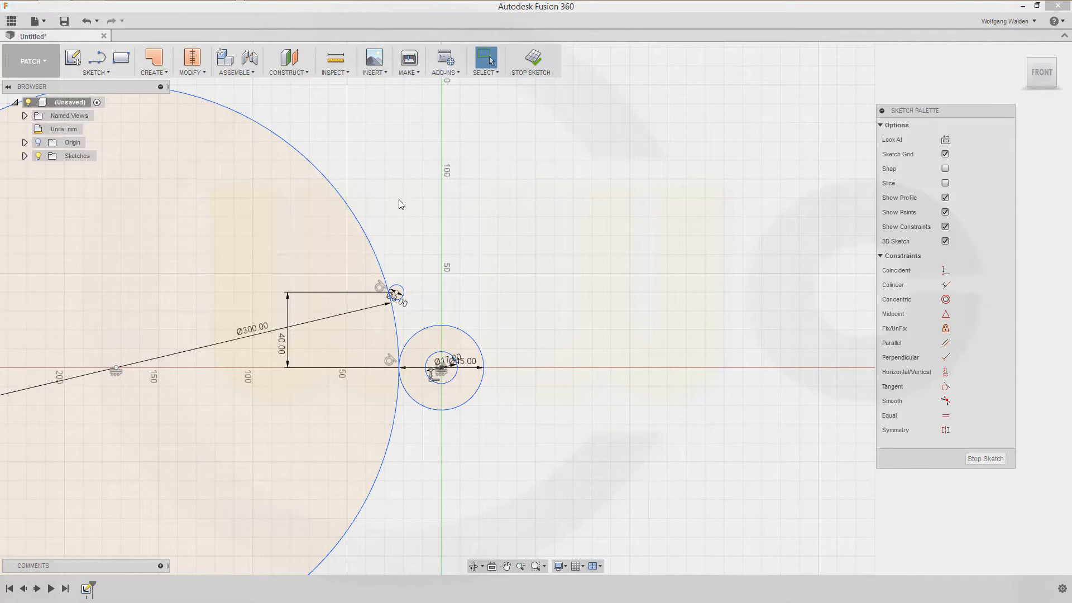
- Draw another large circle centred just below the 300 mm circle's centre, with its edge passing through the 45 mm circle
right_click(375, 167)
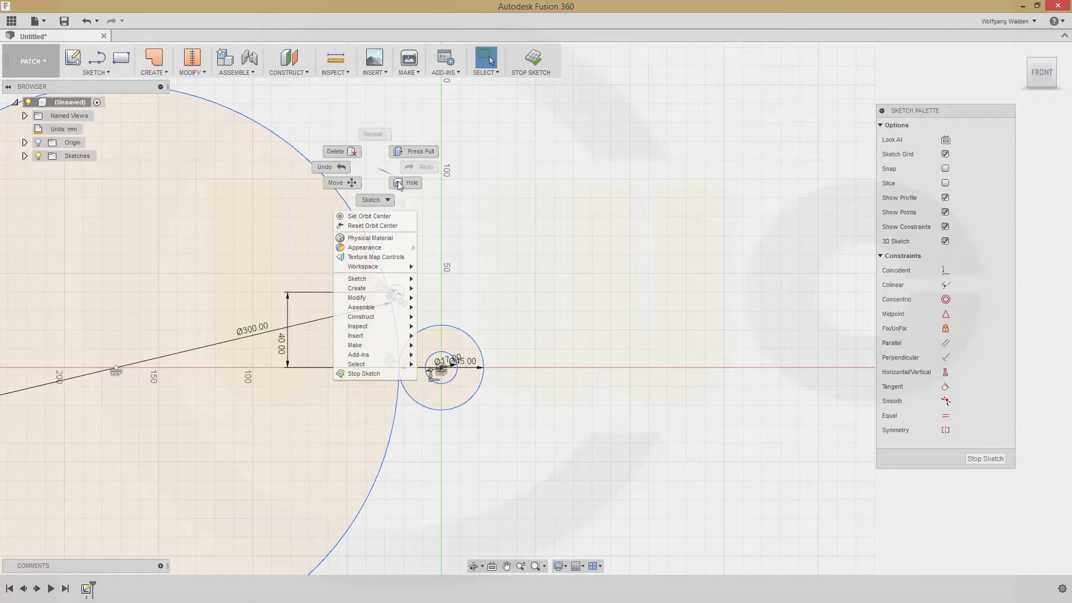
mouse_move(405, 285)
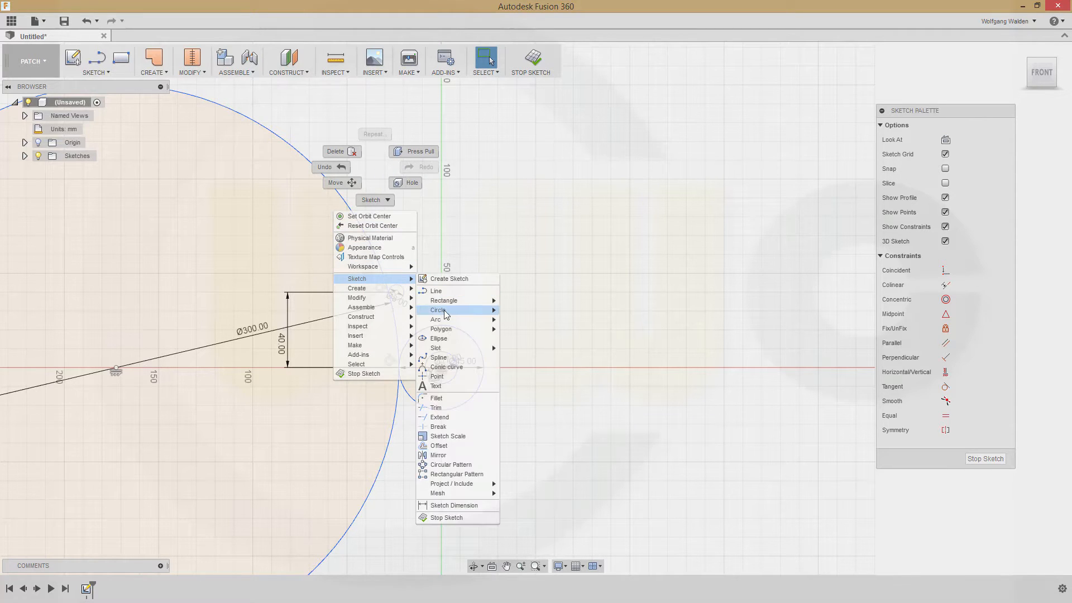
mouse_move(498, 310)
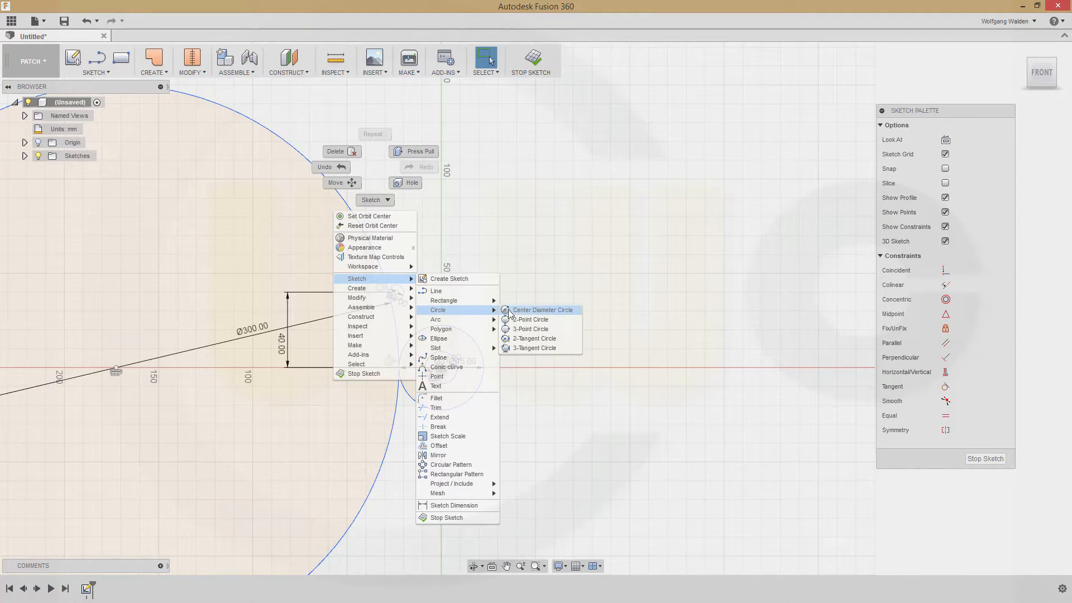
left_click(536, 339)
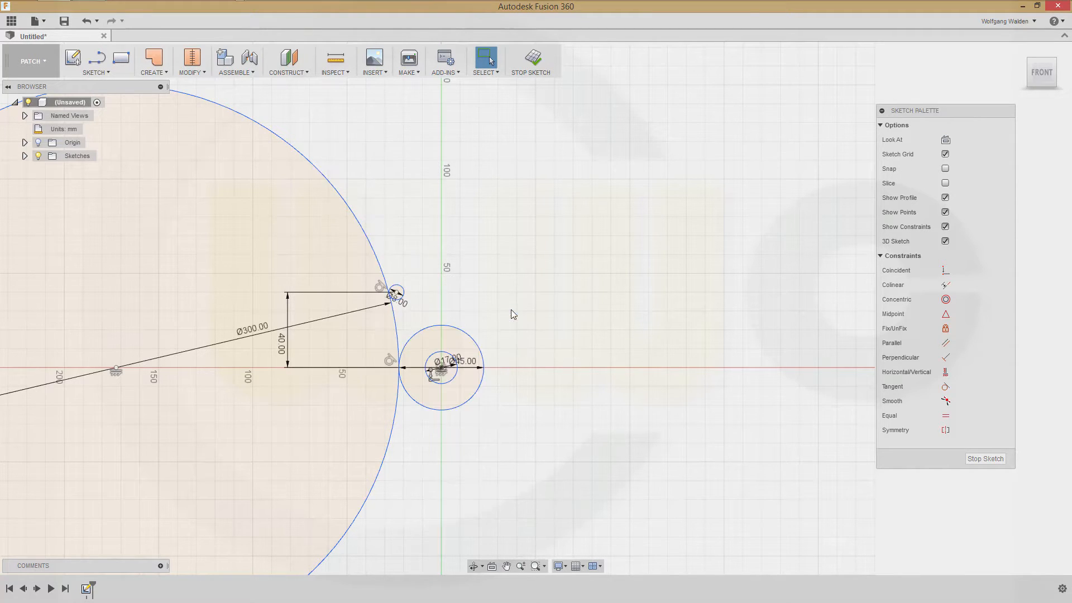
left_click(113, 404)
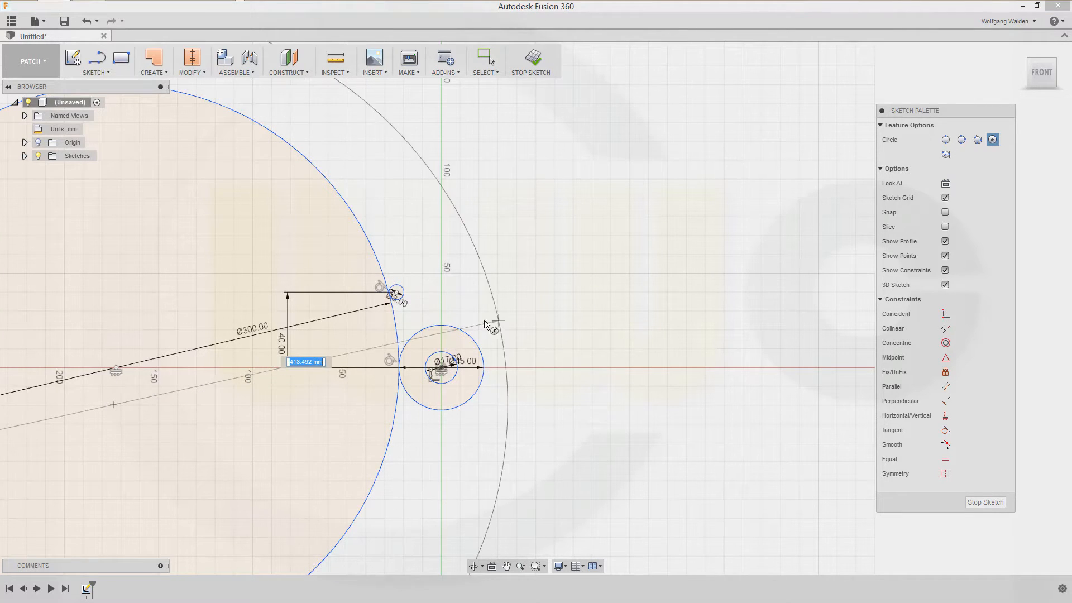
left_click(448, 332)
key("Escape")
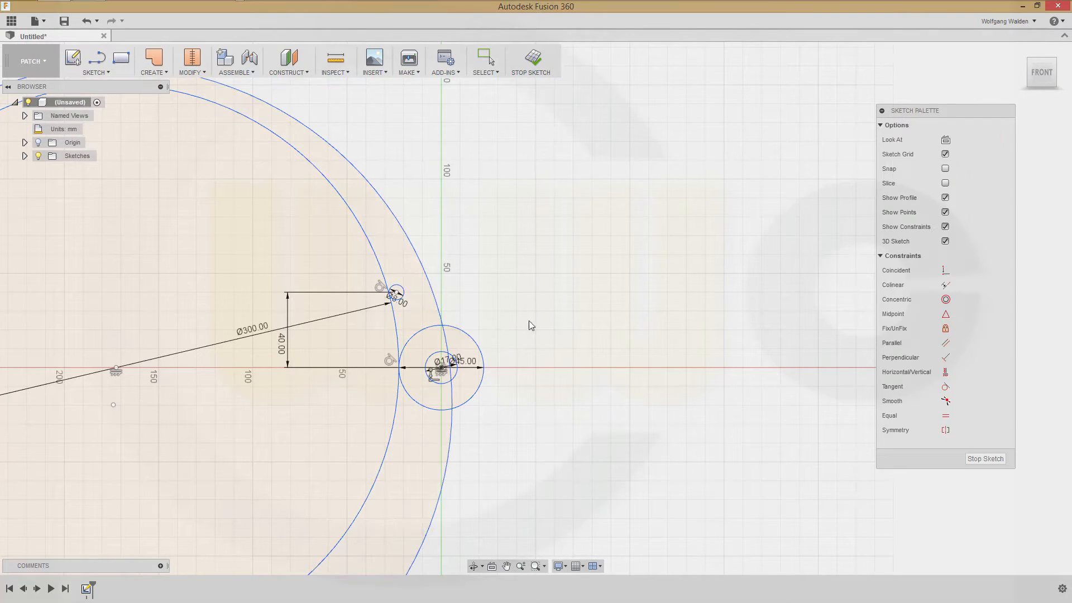
- Make the new large circle tangent to both the 8 mm circle and the 17 mm circle
left_click(945, 386)
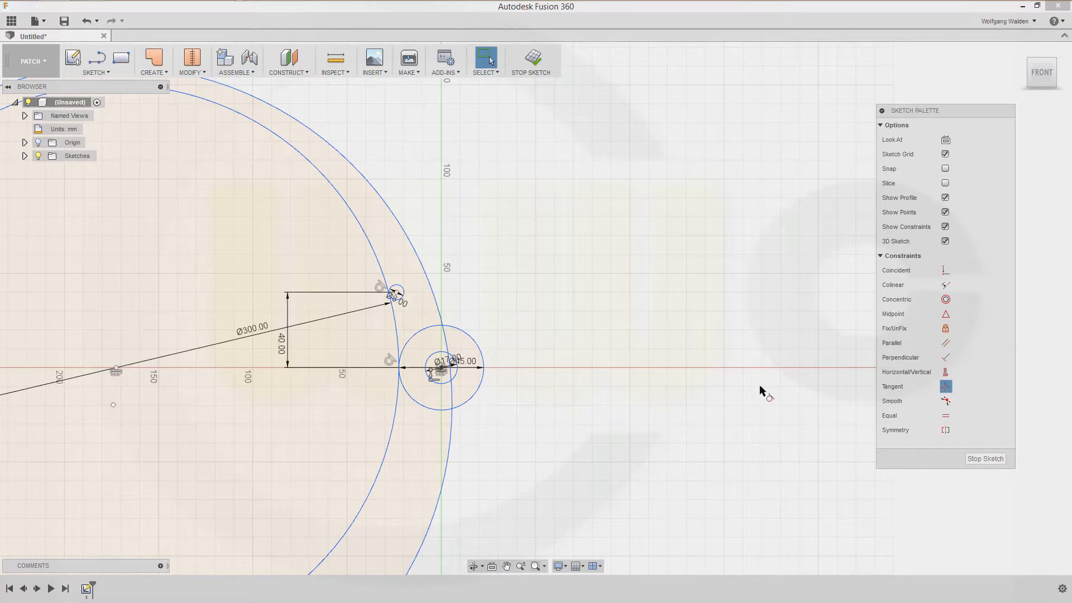
left_click(403, 289)
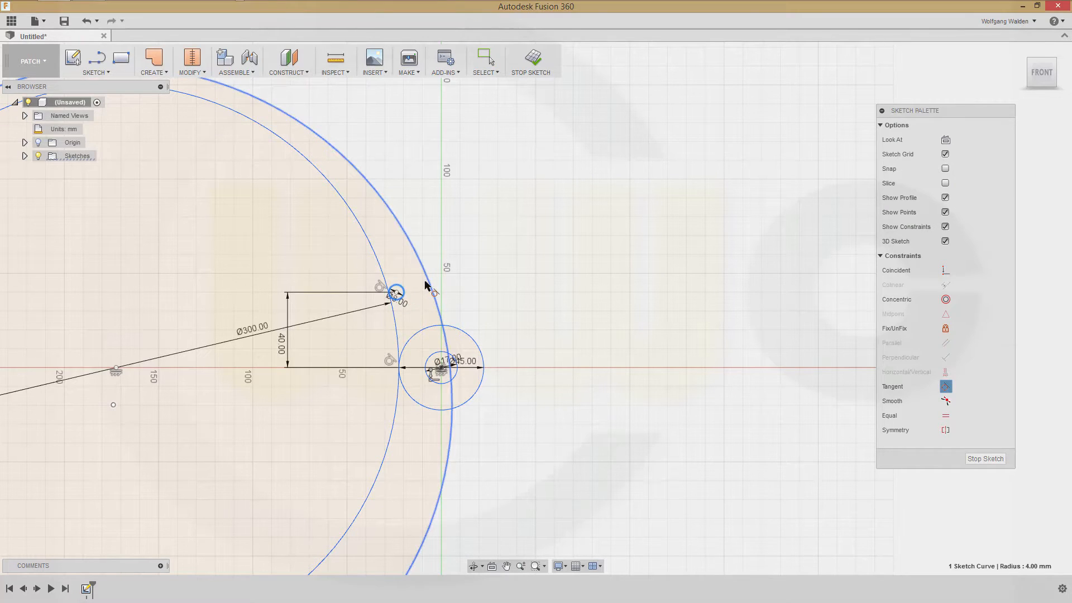
left_click(428, 284)
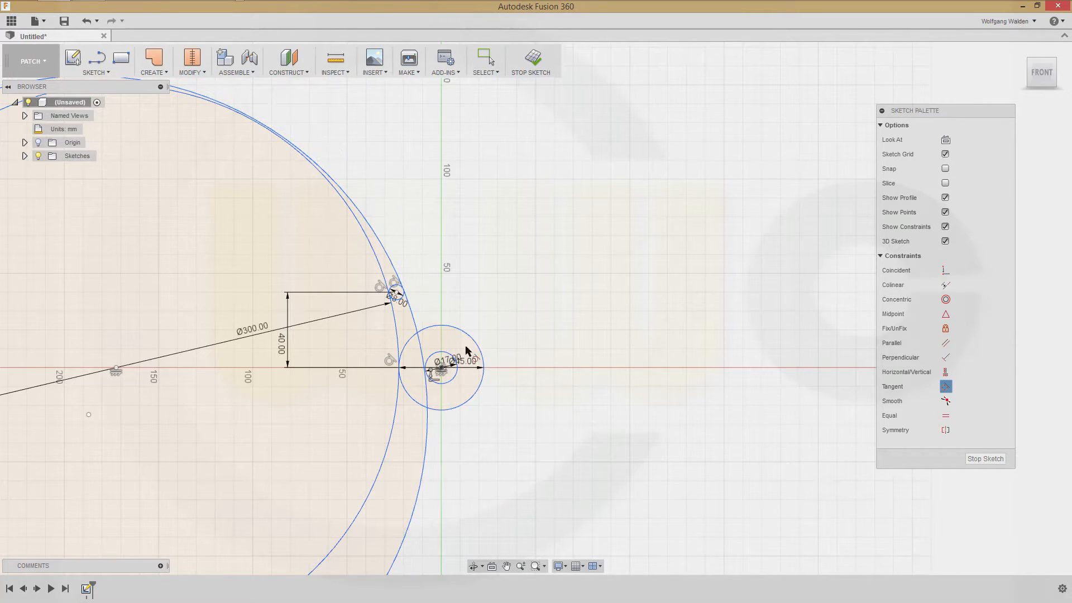
left_click(425, 360)
left_click(436, 355)
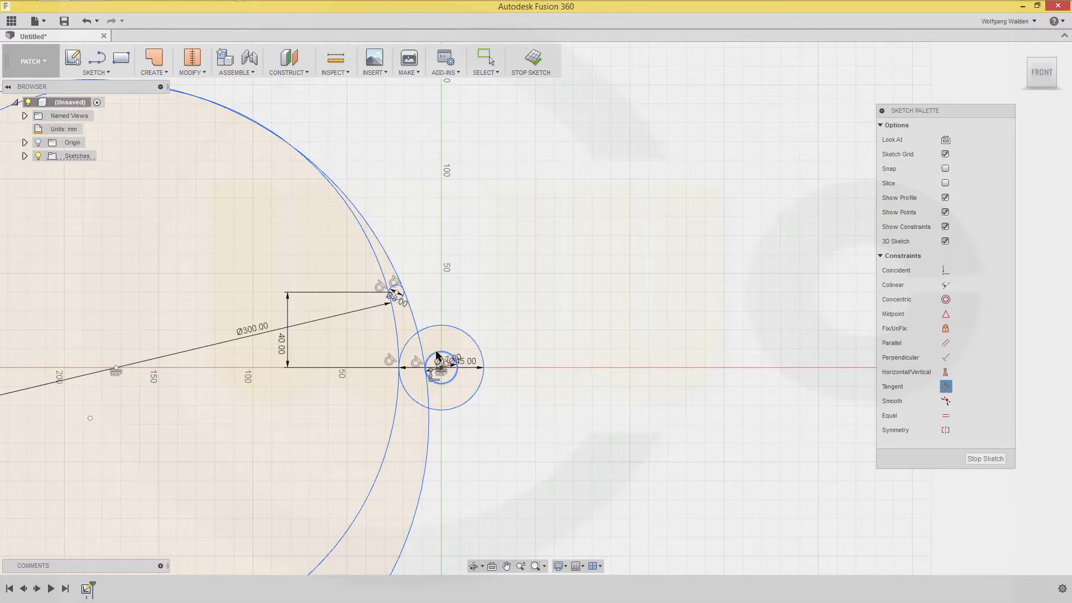
key("Escape")
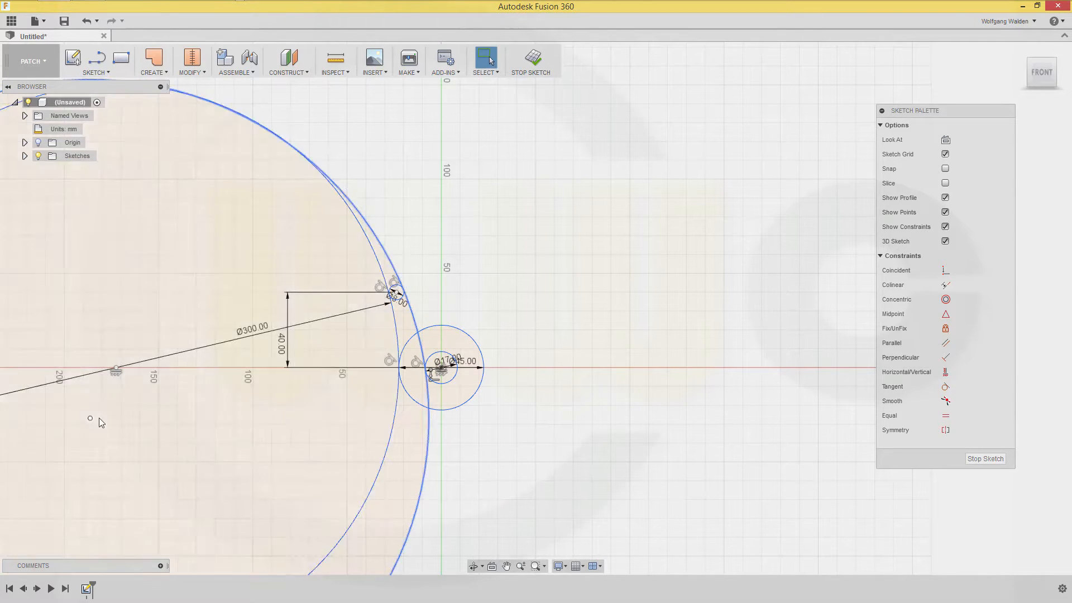
- Align the new large circle's centre horizontally with the origin
left_click(91, 417)
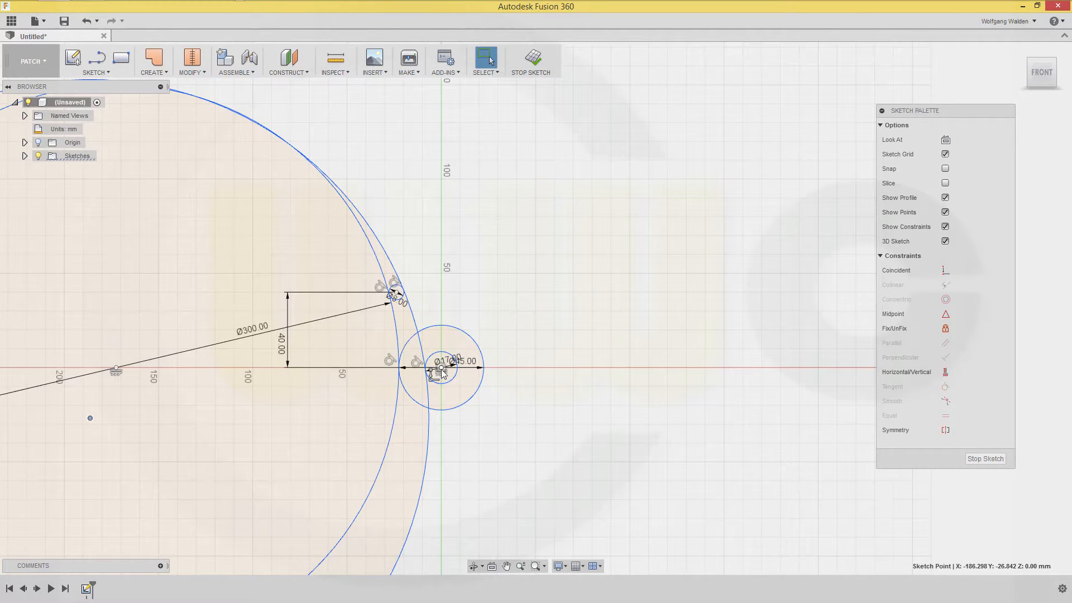
left_click(441, 369, "ctrl")
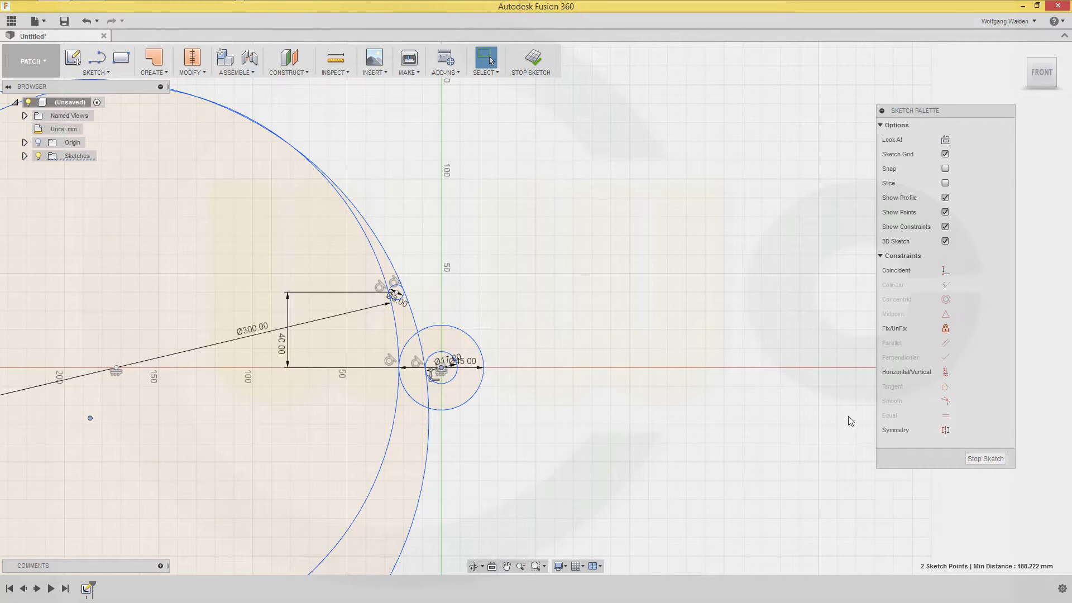
left_click(945, 372)
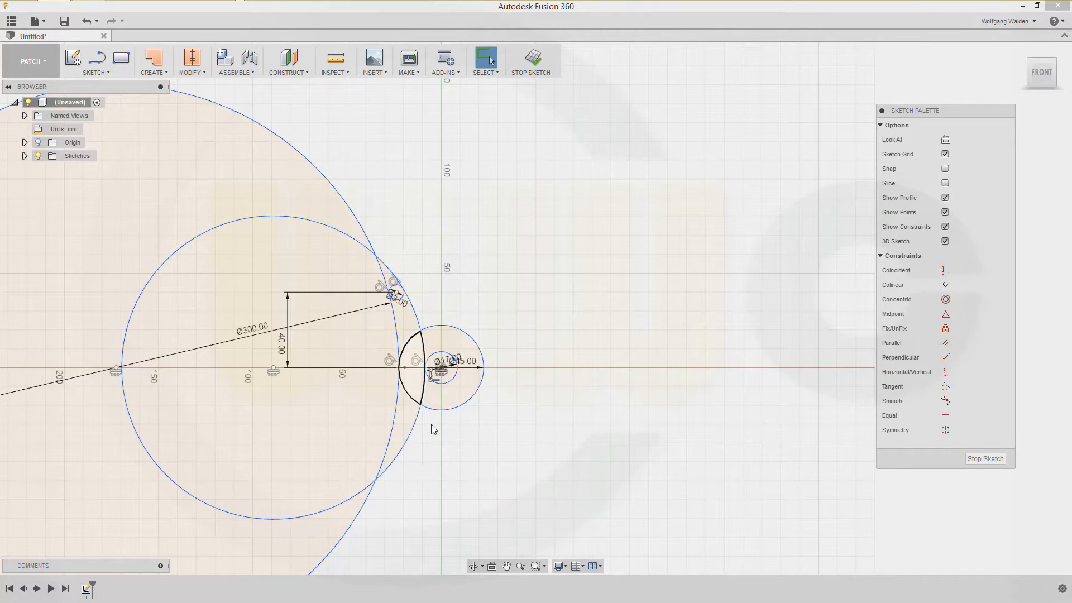
- Trim away the outer portions of both large circles, keeping their arcs between the 8 mm circle and the 45 mm circle
scroll(437, 456, "down", 1)
scroll(437, 455, "down", 2)
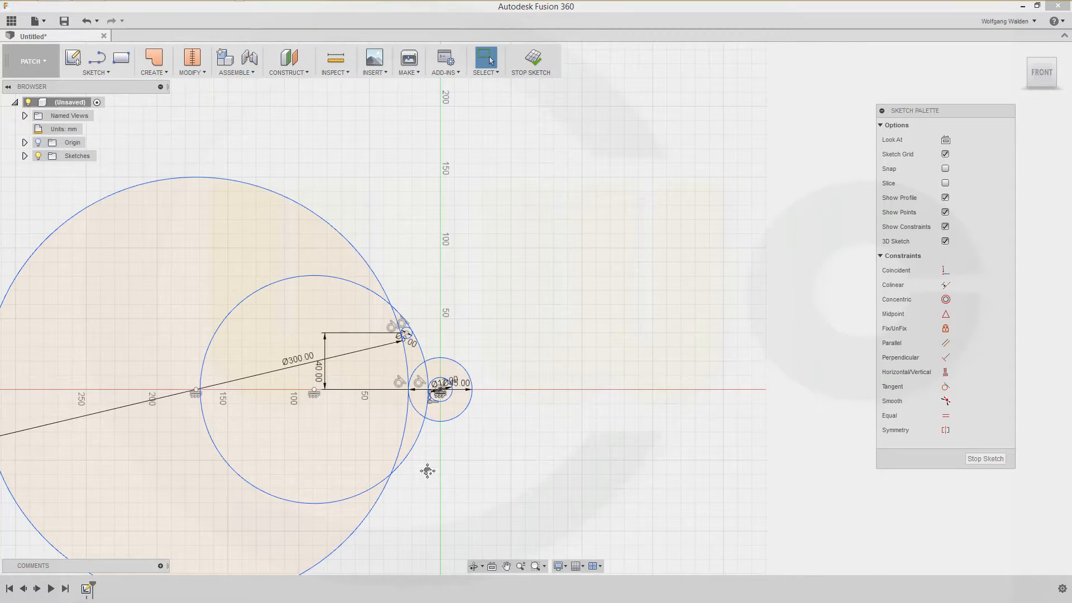
middle_click_drag(428, 469, 563, 432)
scroll(564, 433, "down", 1)
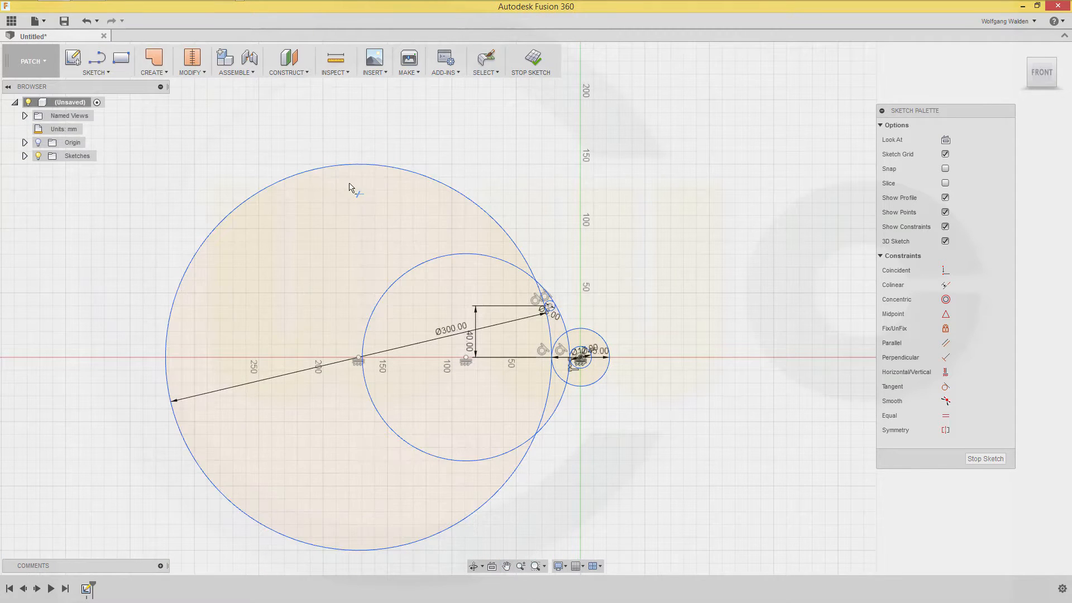
left_click(443, 175)
key("Delete")
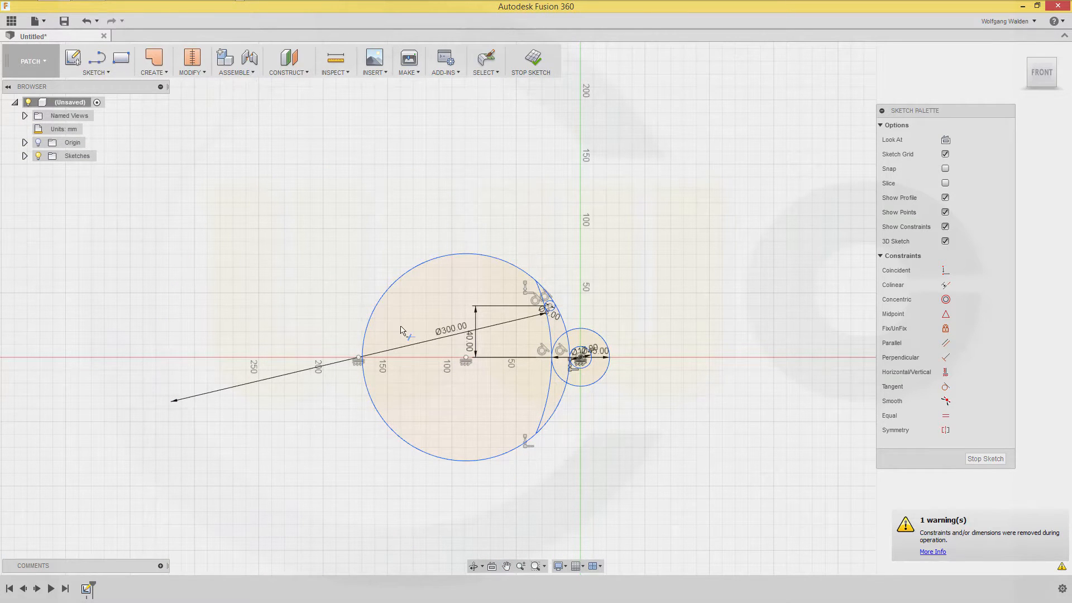
left_click_drag(401, 327, 400, 221)
left_click_drag(616, 436, 497, 384)
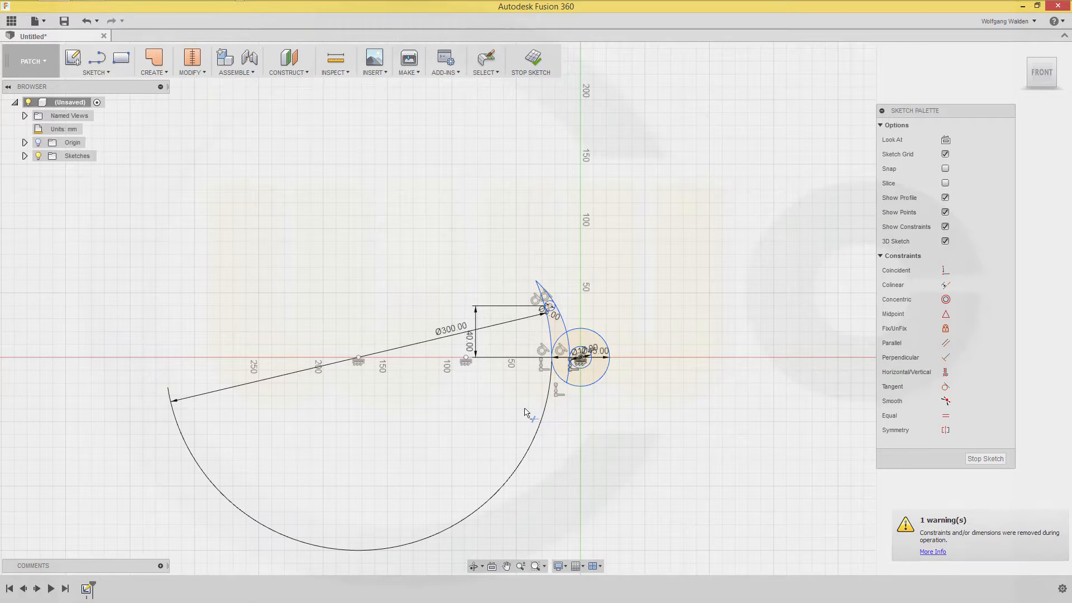
- Trim the arc tips beyond the 8 mm circle and the crossing curve segments where the arm meets the 45 mm circle
scroll(568, 305, "up", 5)
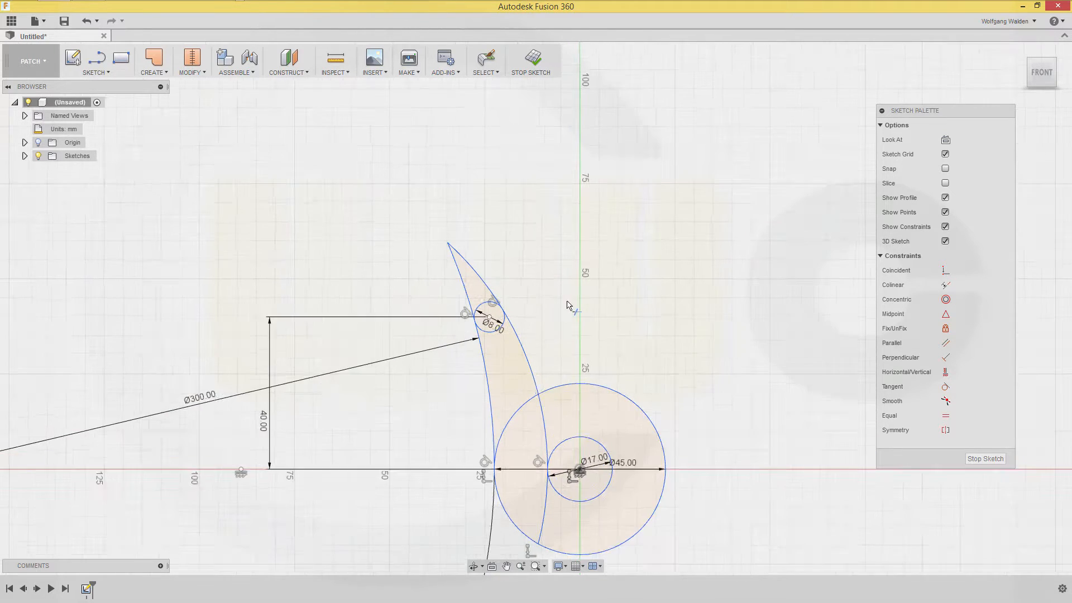
mouse_move(509, 273)
left_mouse_down()
mouse_move(447, 280)
mouse_move(409, 317)
left_mouse_up()
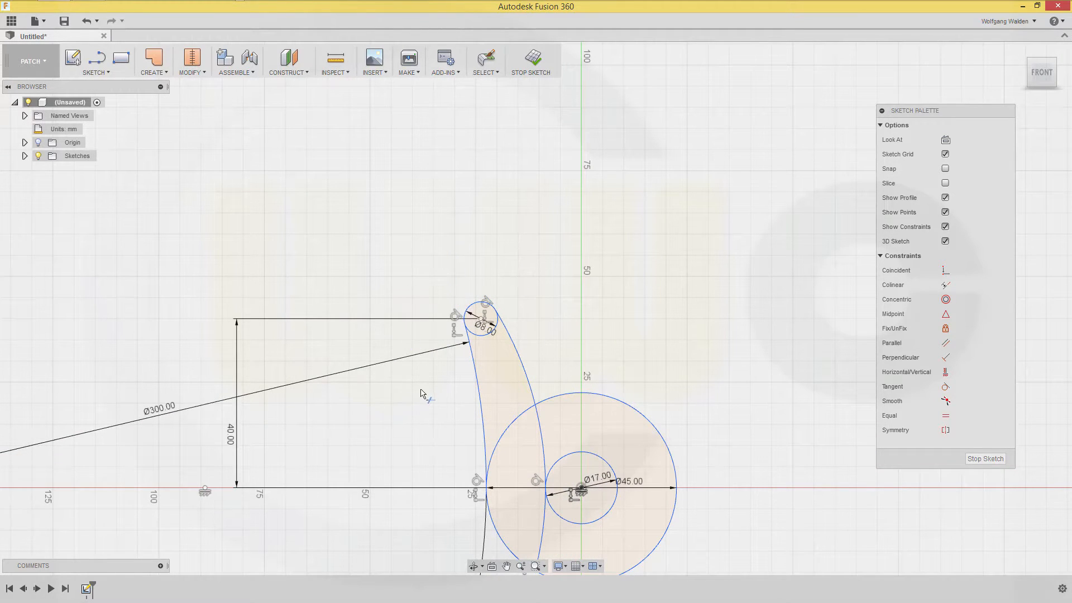
left_click(509, 424)
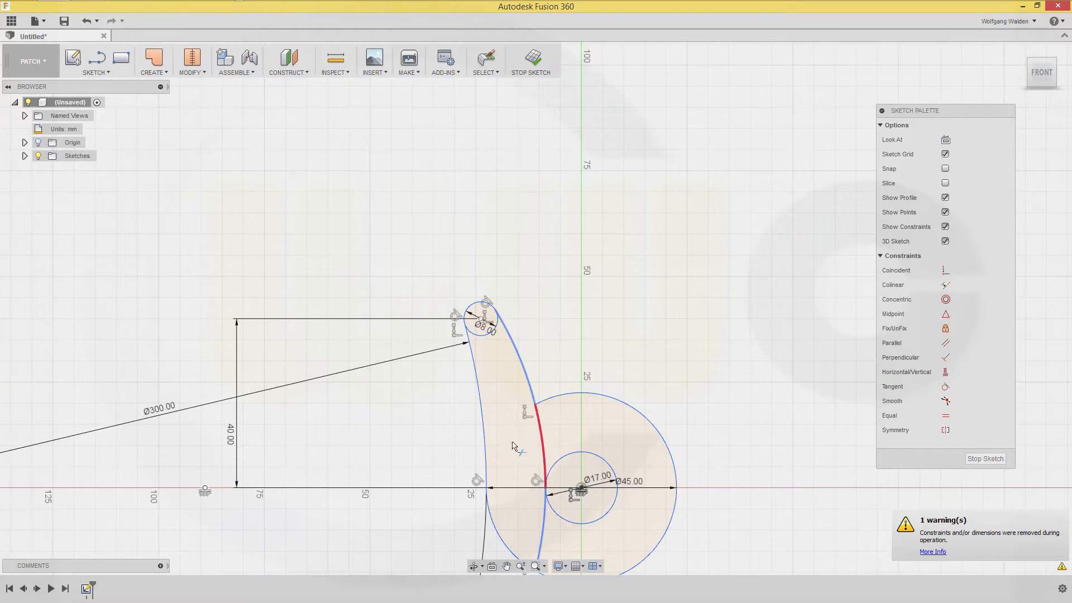
middle_click_drag(519, 448, 534, 234)
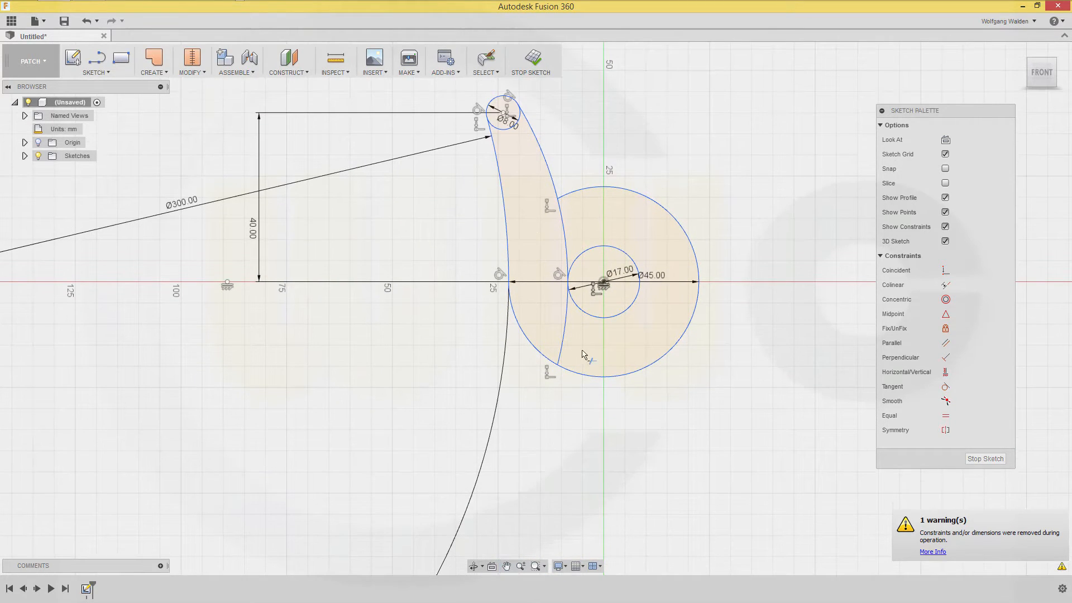
left_click(561, 323)
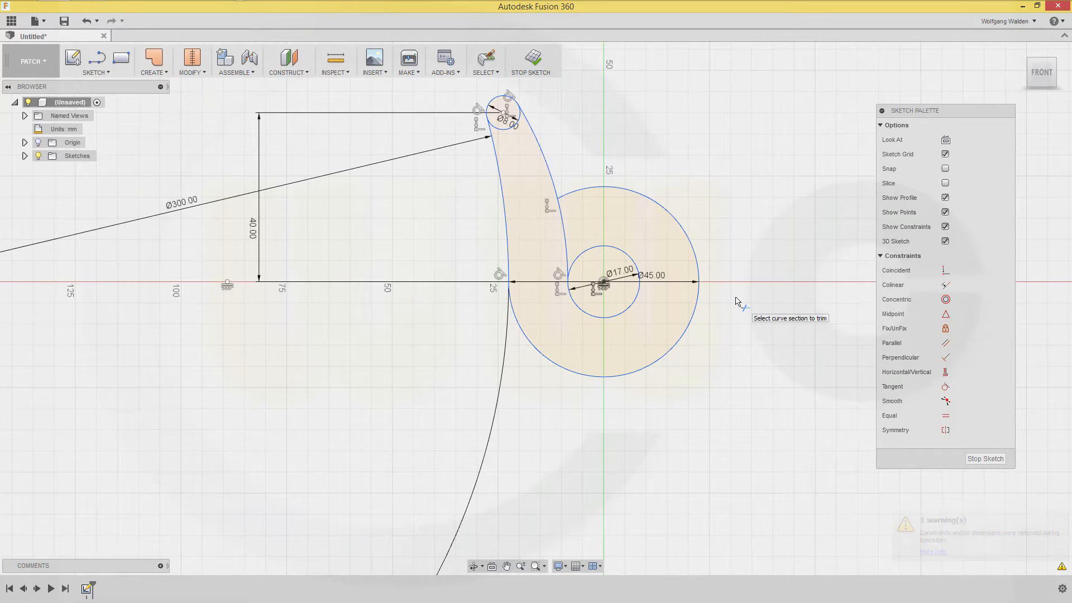
key("Escape")
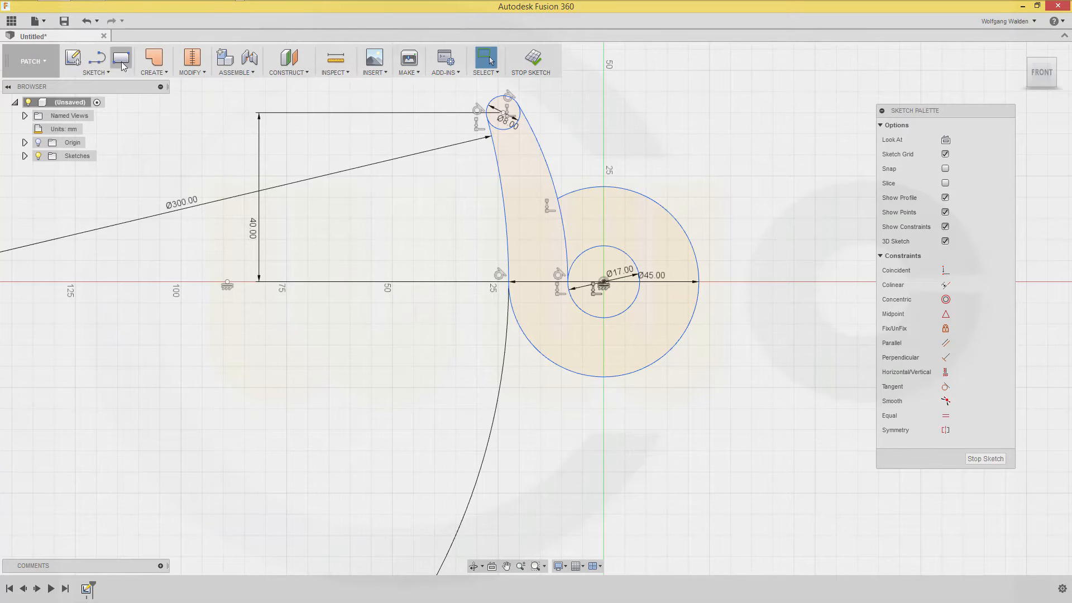
- Draw a two-point rectangle 10 mm high and about 4.4 mm wide between the 17 mm and 45 mm circles, just above the horizontal axis
left_click(122, 64)
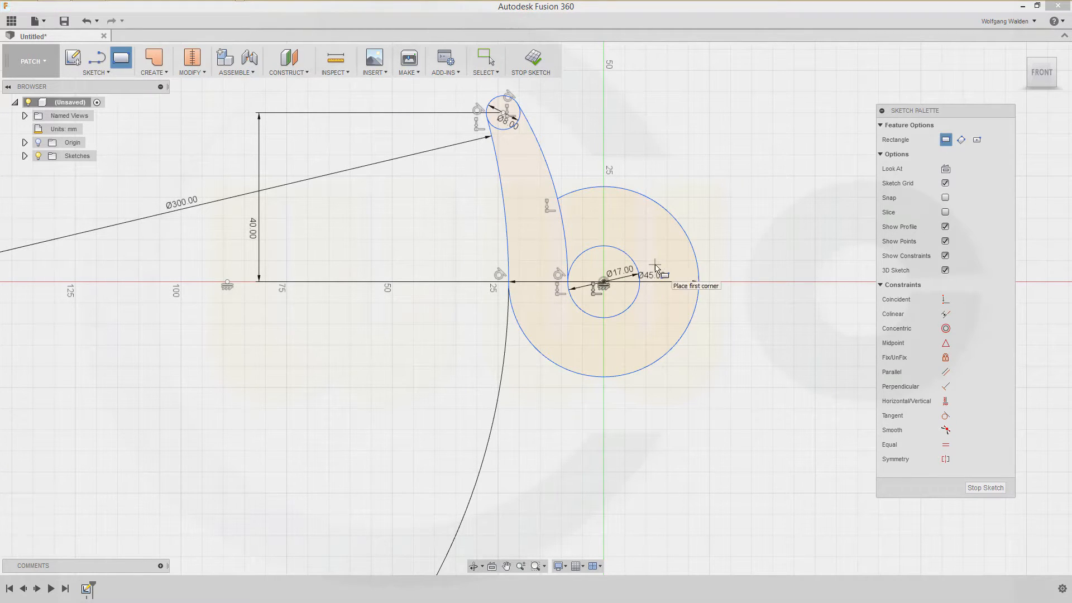
scroll(648, 282, "up", 5)
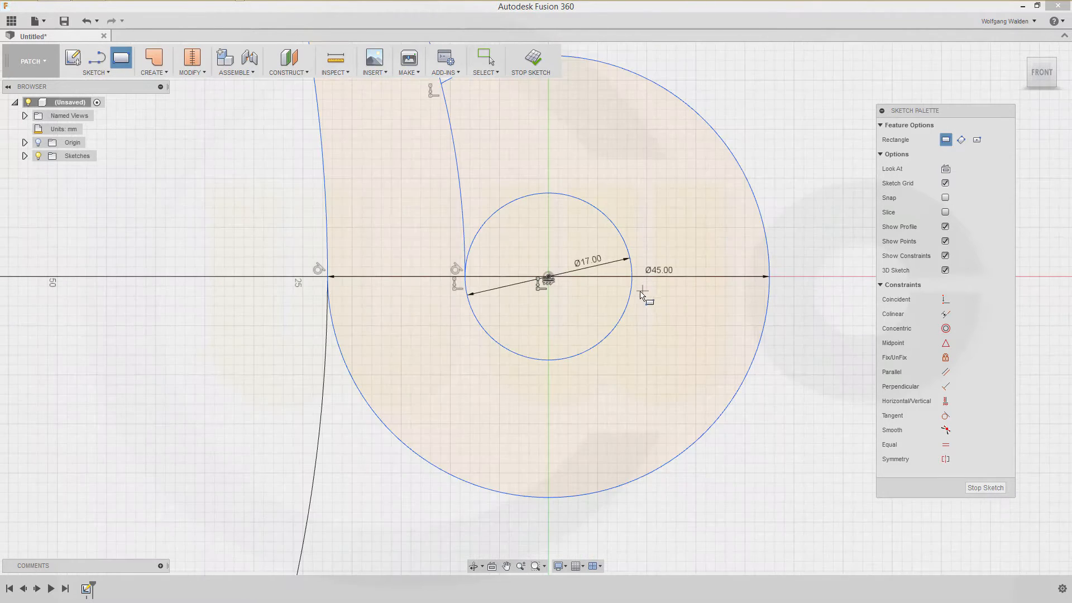
scroll(640, 292, "up", 2)
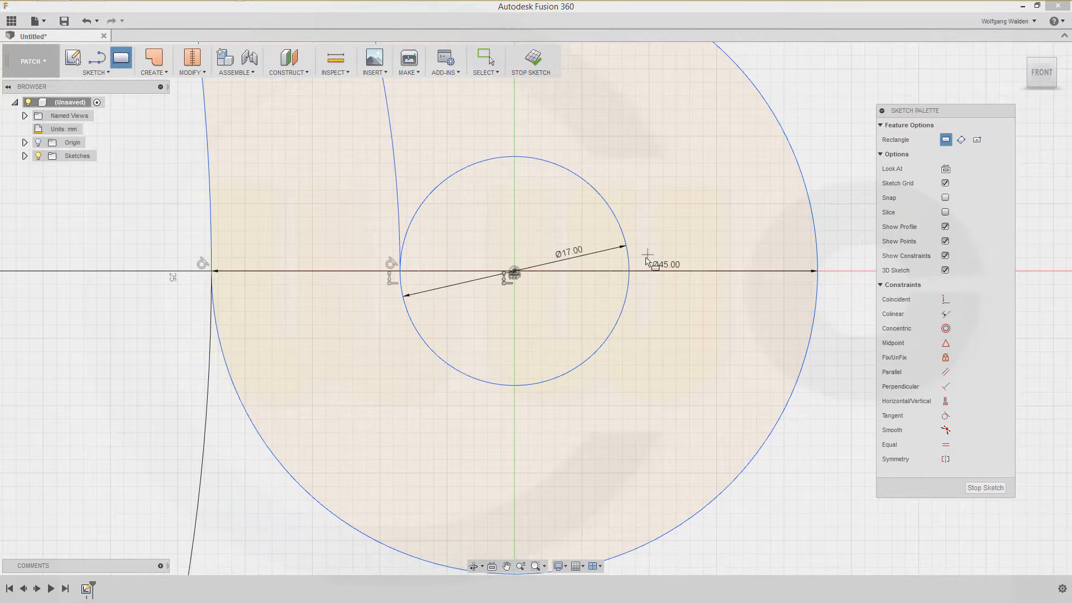
left_click(643, 261)
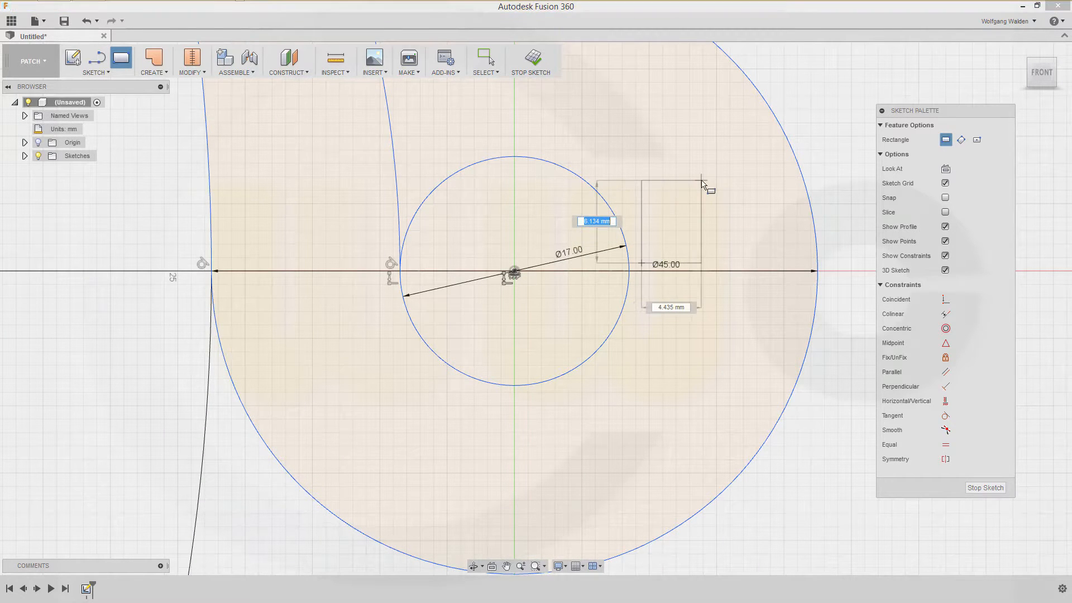
type("10")
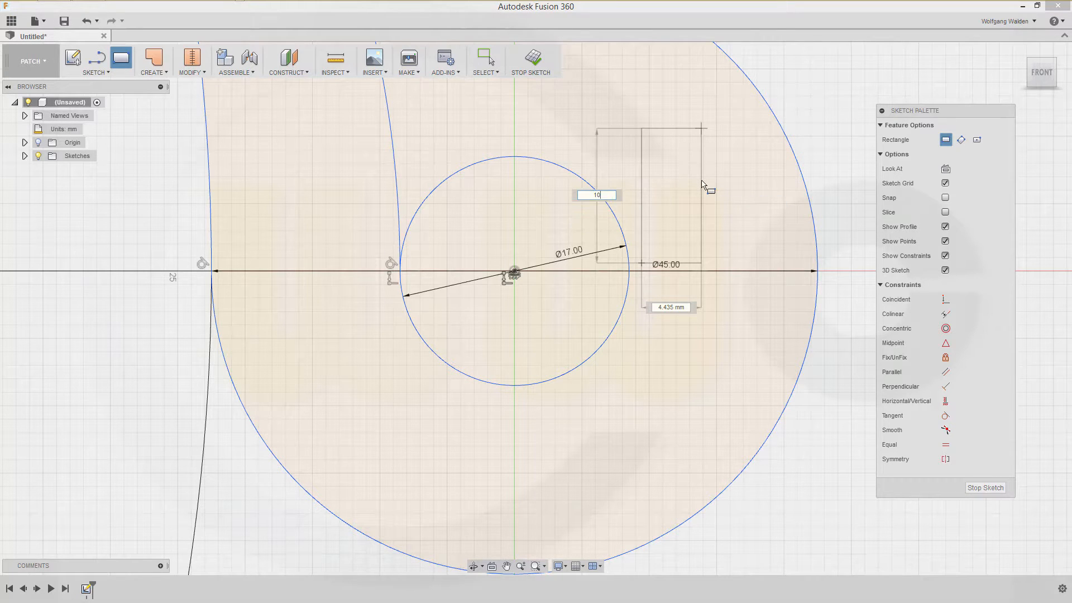
key("Return")
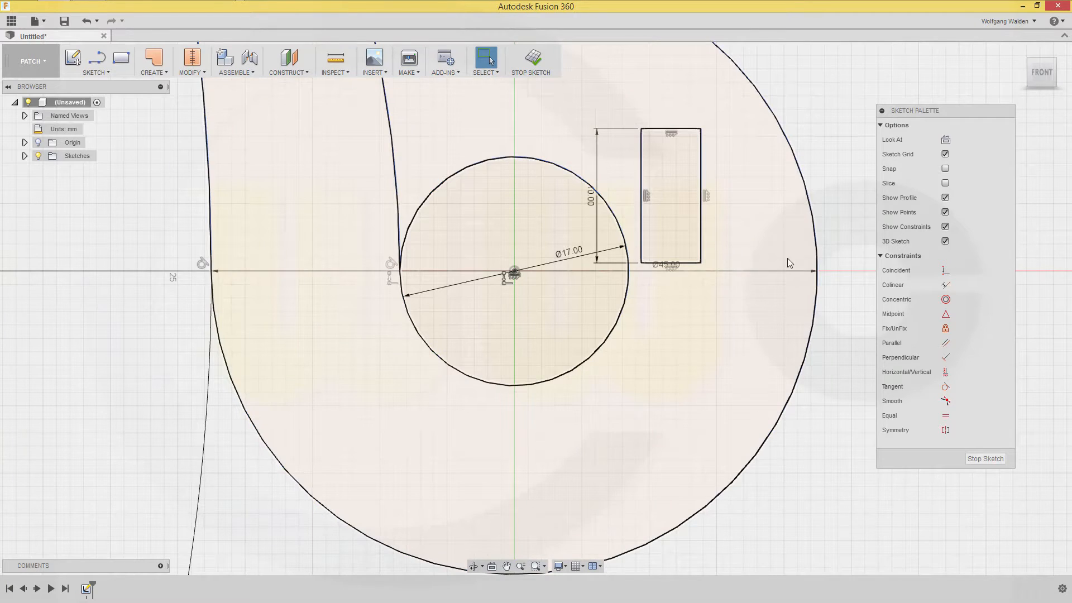
- Convert the rectangle's bottom edge to construction geometry and align its lower-left corner horizontally with the origin
left_click(685, 267)
right_click(685, 268)
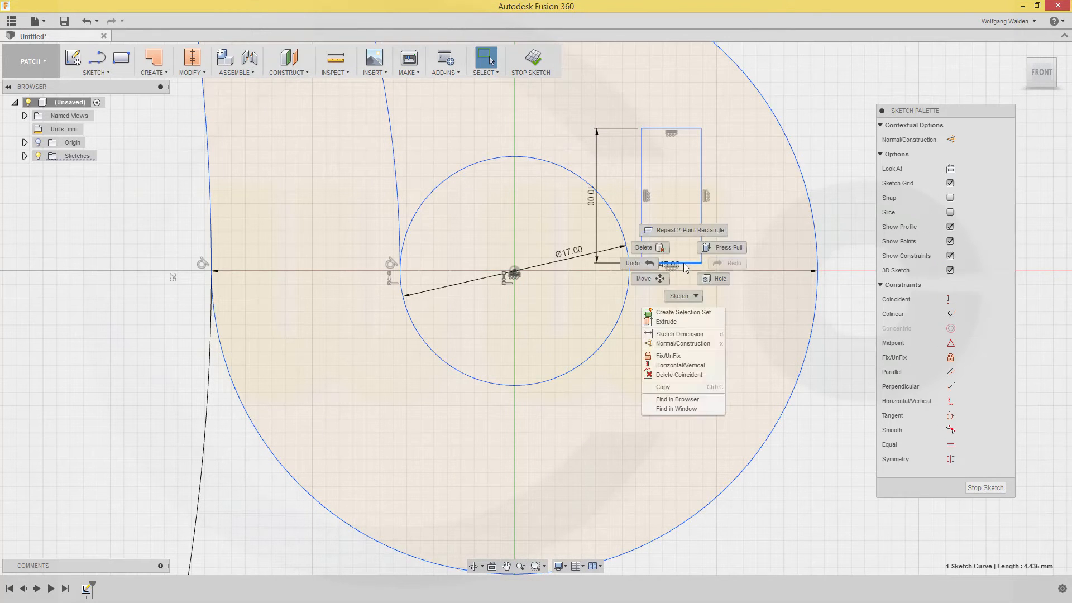
left_click(687, 344)
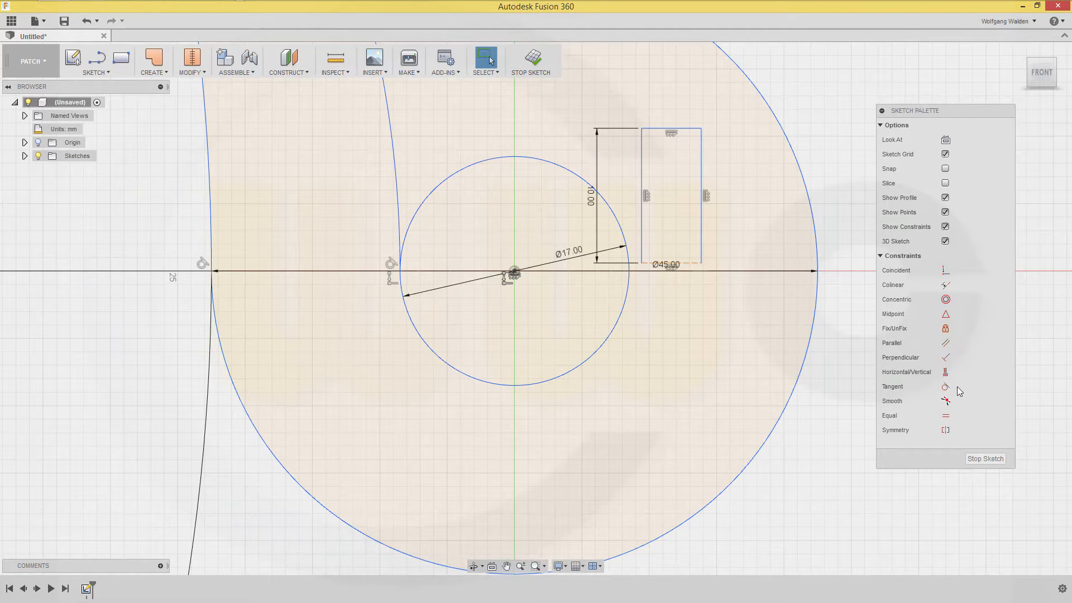
left_click(945, 372)
left_click(642, 262)
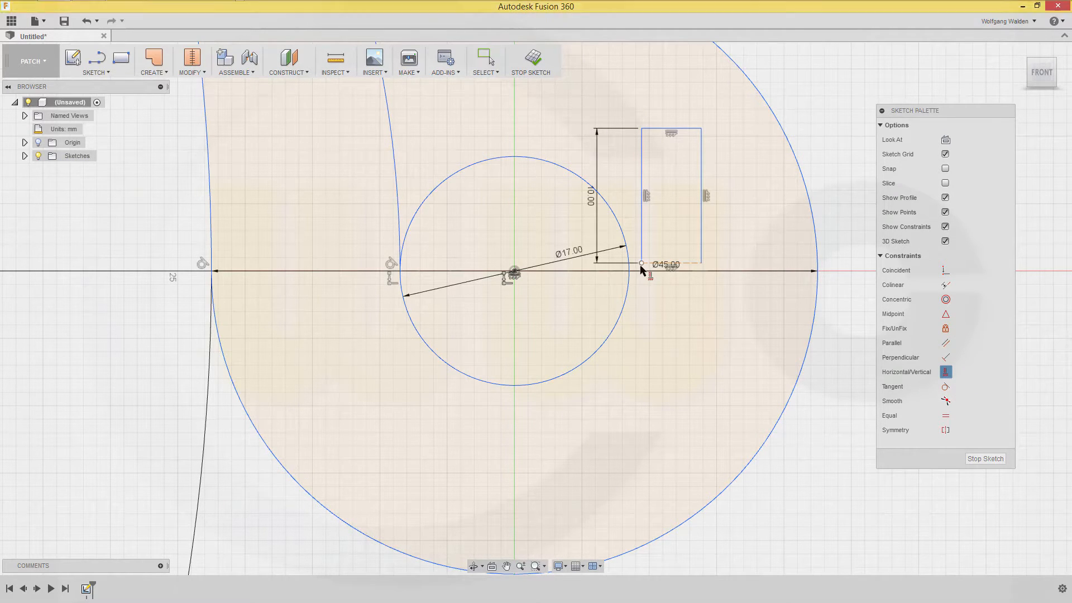
left_click(515, 273)
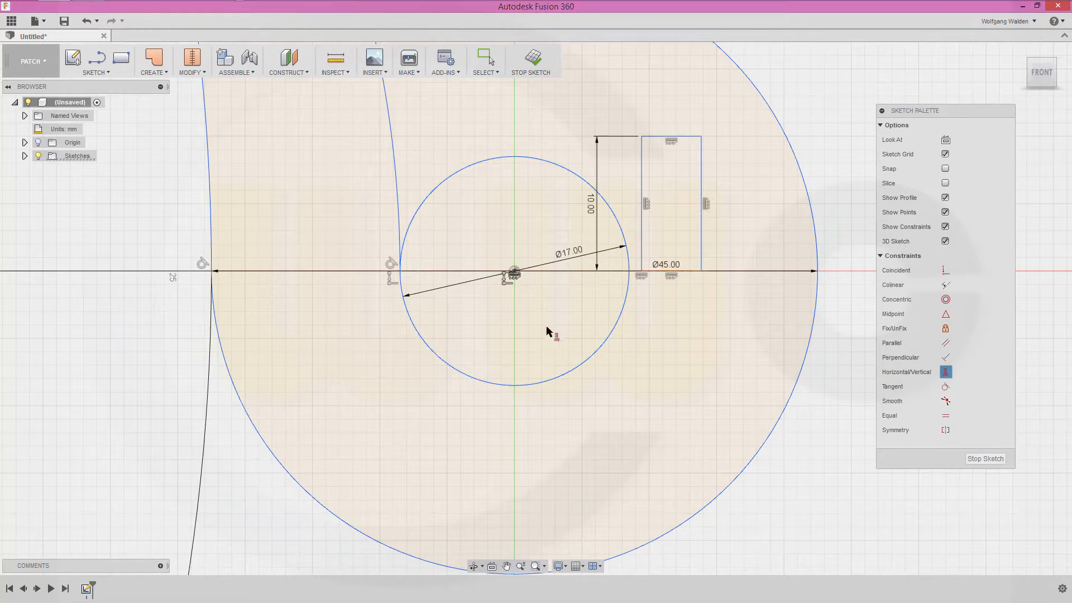
- Make the rectangle's lower corners coincident with the 17 mm circle and the 45 mm circle
left_click(944, 270)
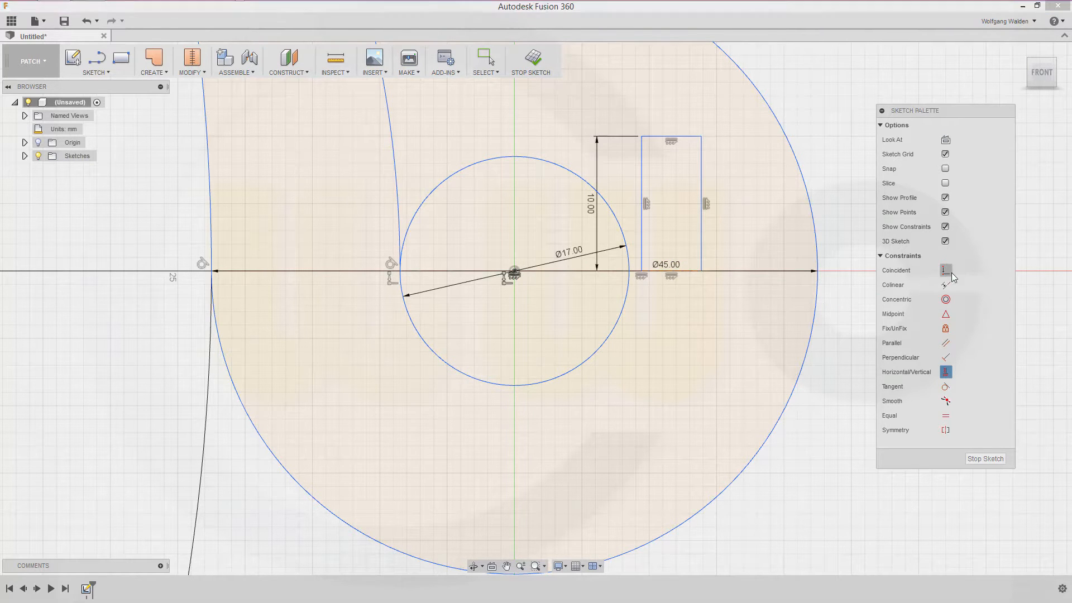
left_click(641, 272)
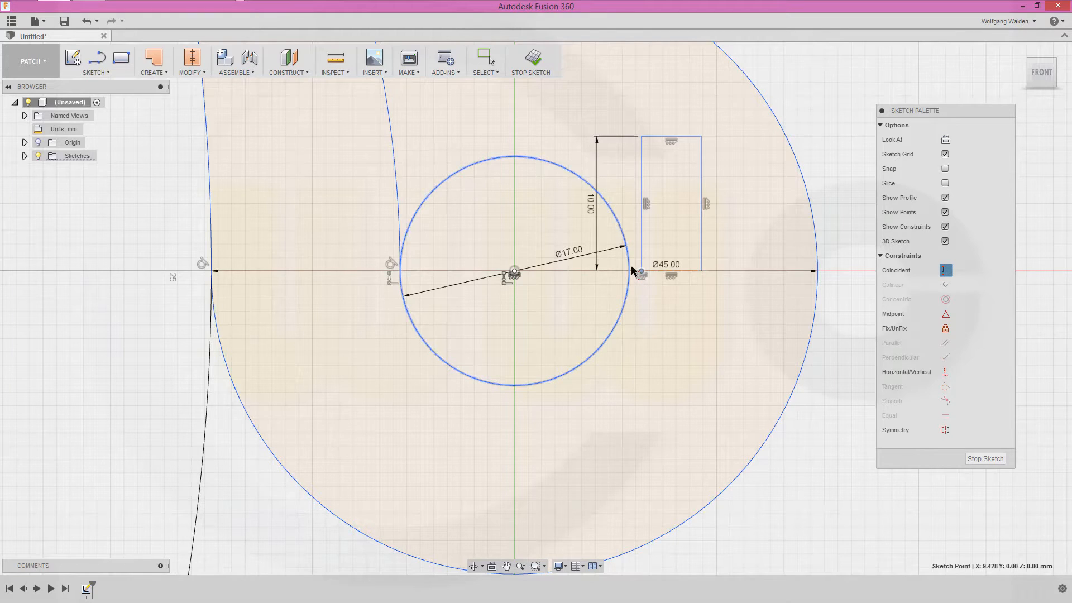
left_click(630, 269)
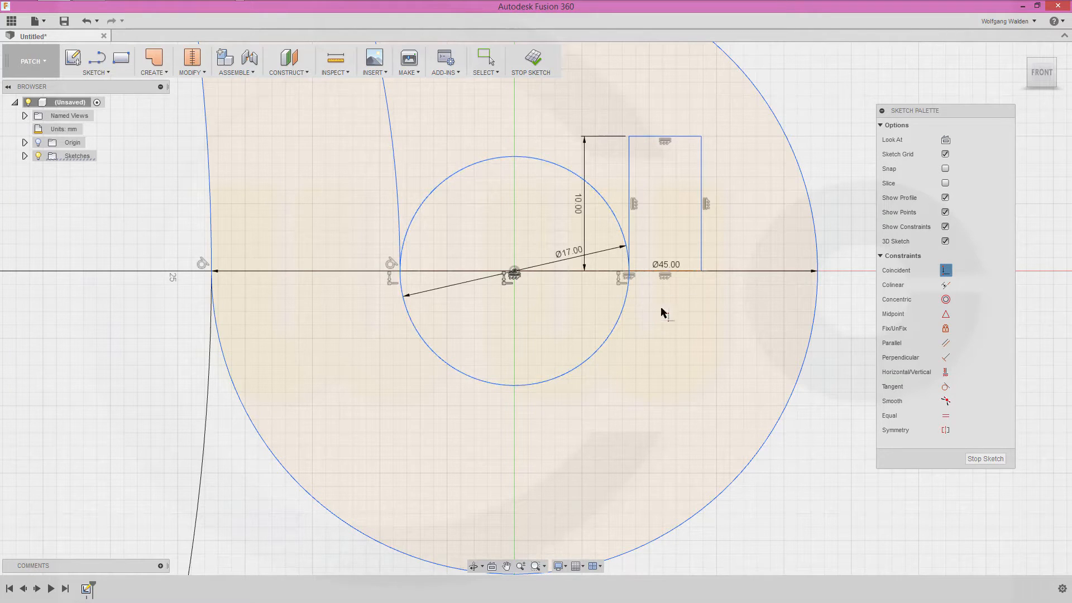
left_click(701, 272)
left_click(817, 268)
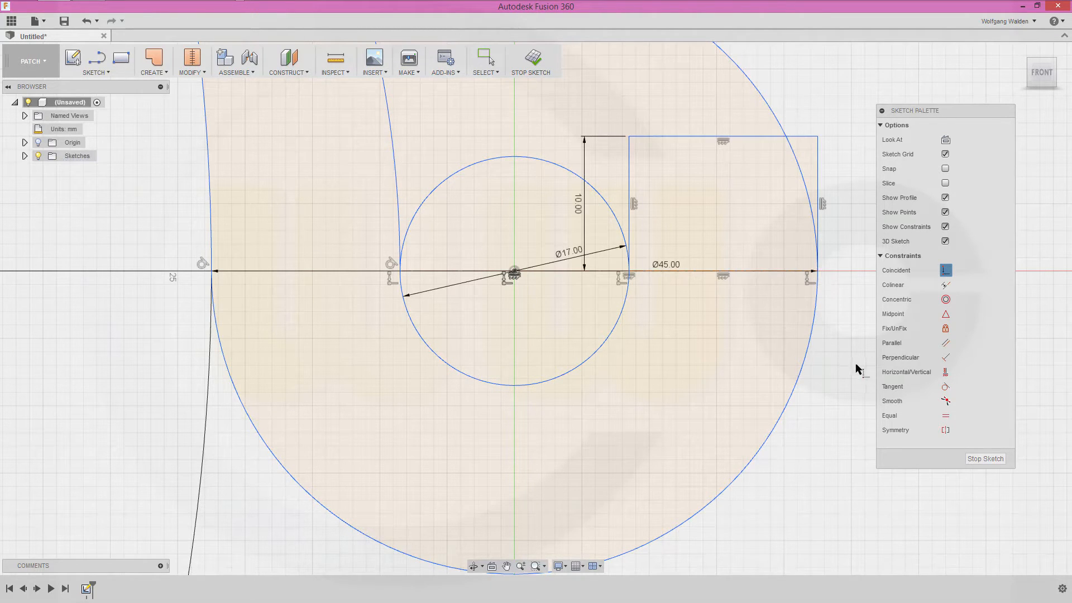
key("Escape")
- Trim the upper arcs of the 45 mm and 17 mm circles and the leftover arc segment inside the rectangle
key("t")
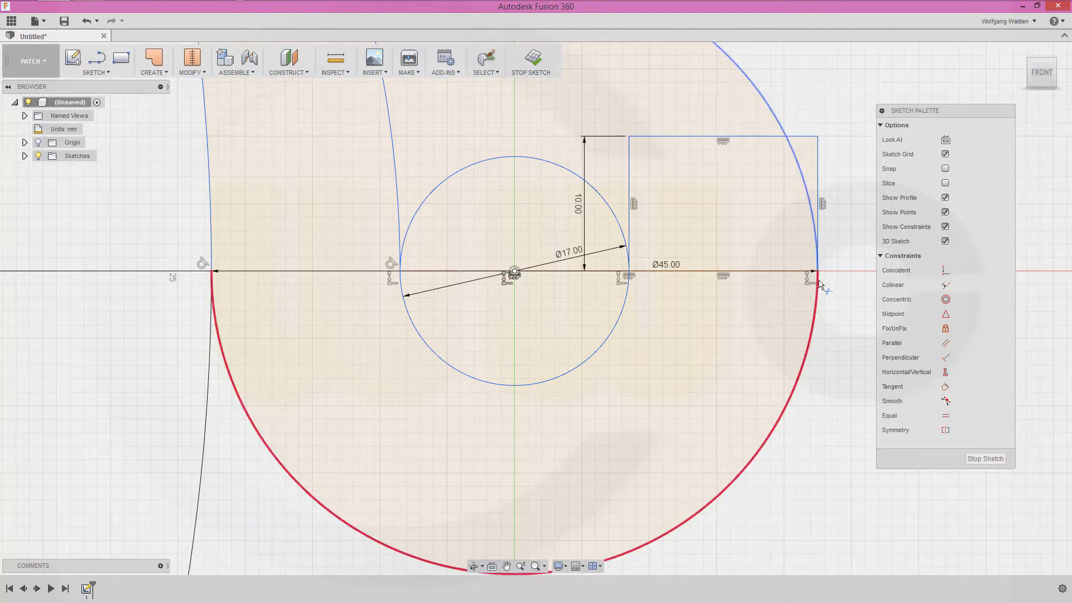
left_click(752, 85)
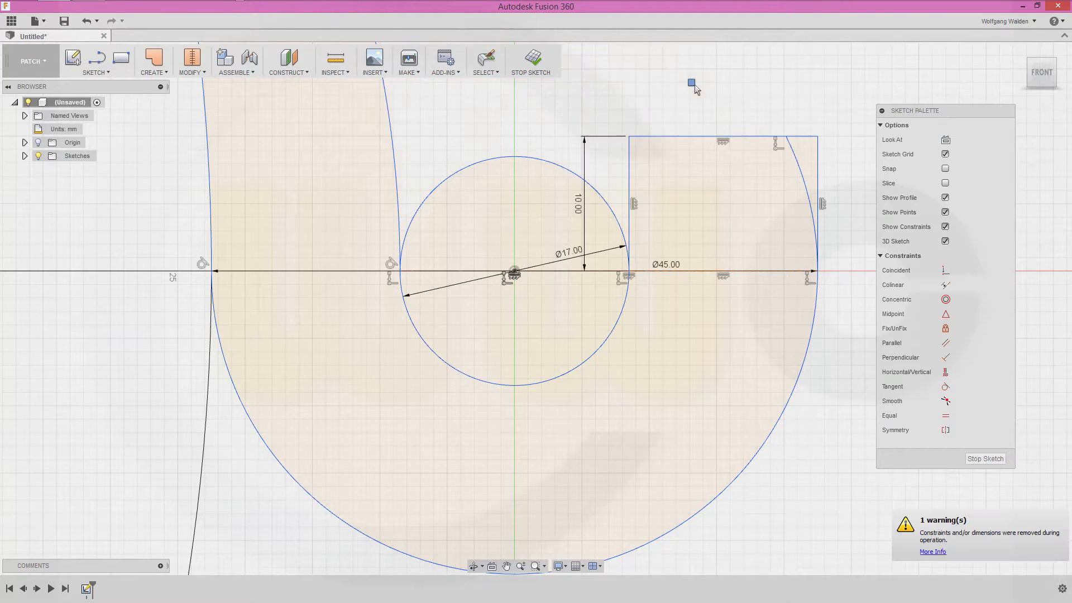
left_click(499, 158)
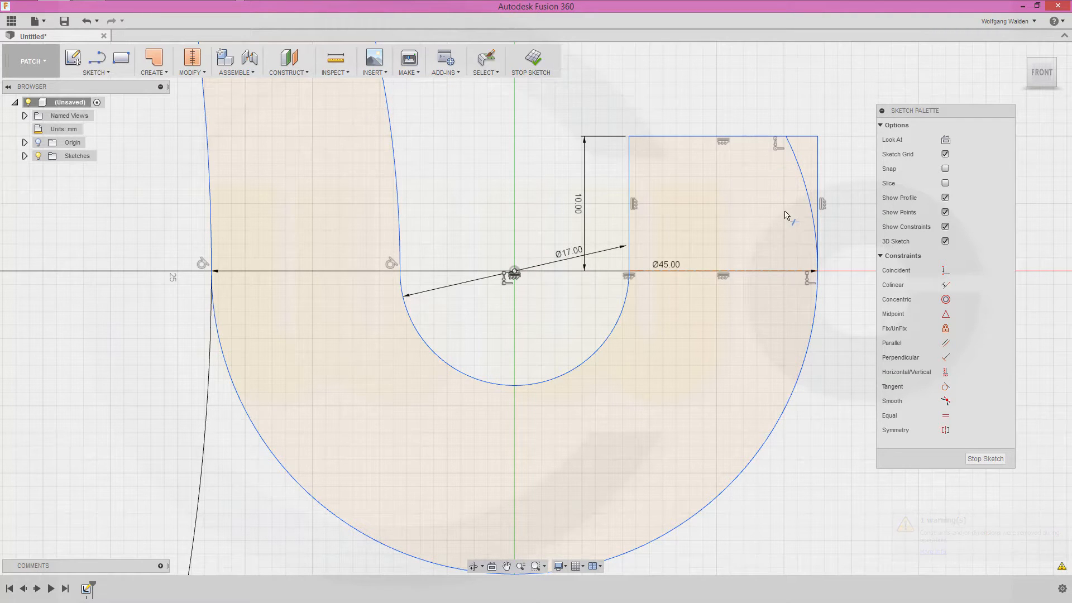
left_click(794, 167)
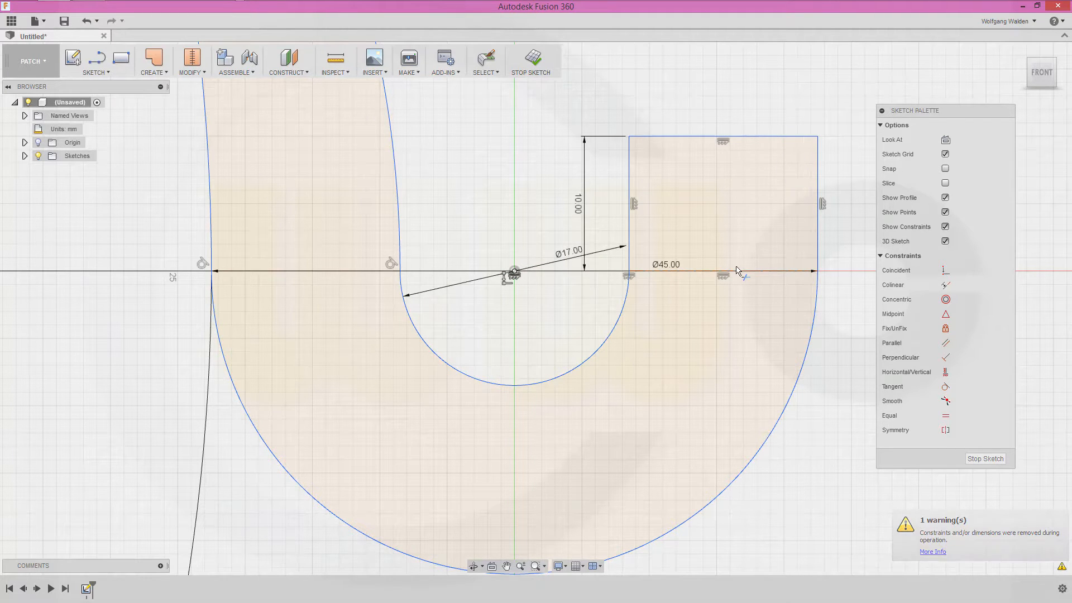
- Trim the lower part of the 8 mm circle inside the hook's arm and finish the sketch
scroll(740, 271, "down", 1)
scroll(467, 179, "down", 4)
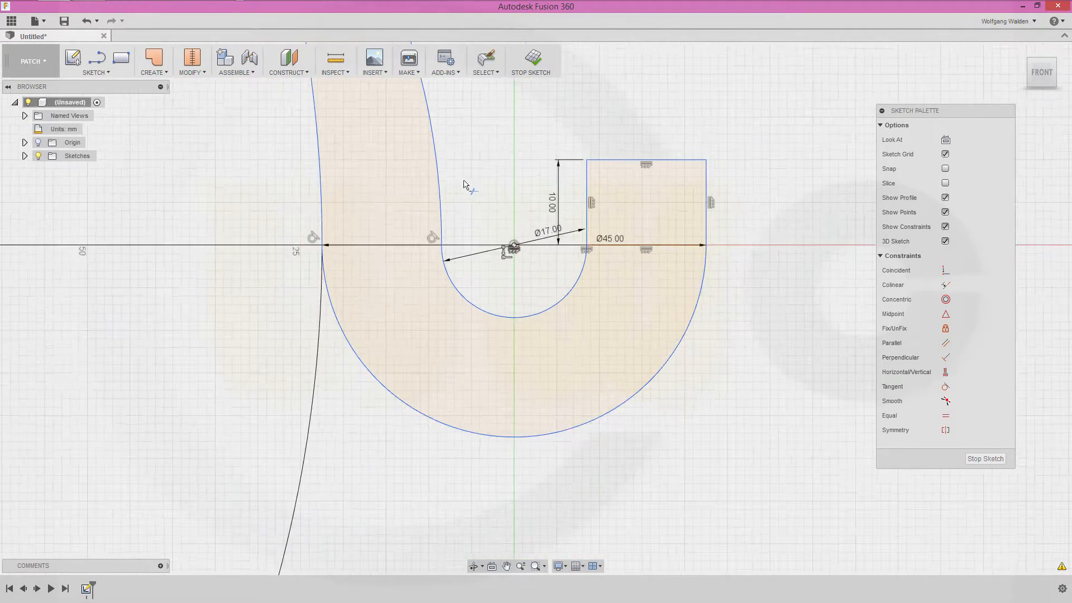
mouse_move(507, 175)
middle_mouse_down()
mouse_move(574, 508)
mouse_move(585, 451)
middle_mouse_up()
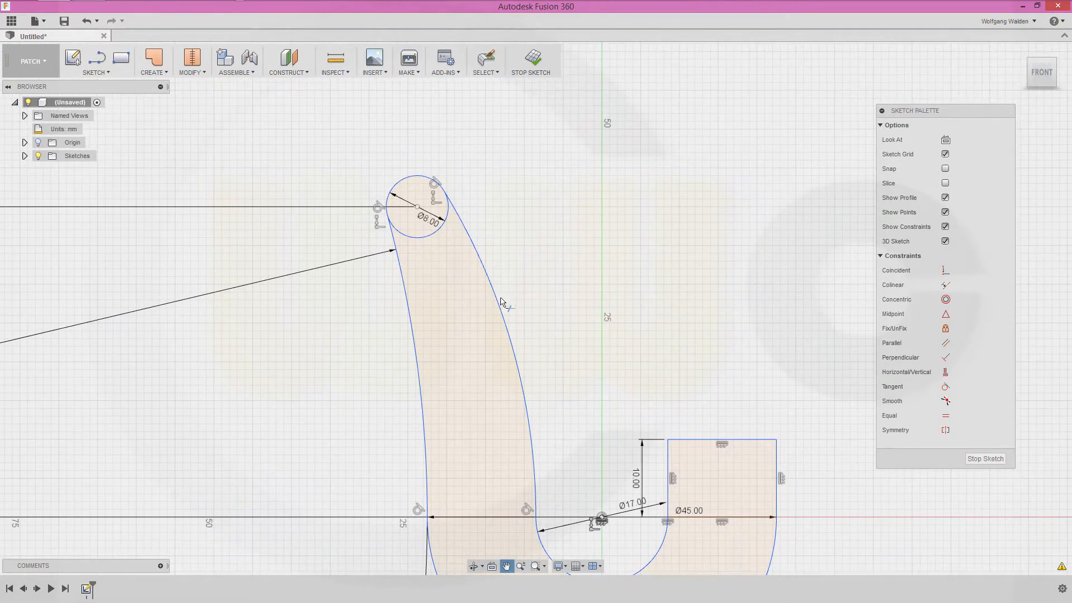
left_click(433, 231)
middle_click_drag(649, 330, 635, 202)
scroll(649, 212, "down", 3)
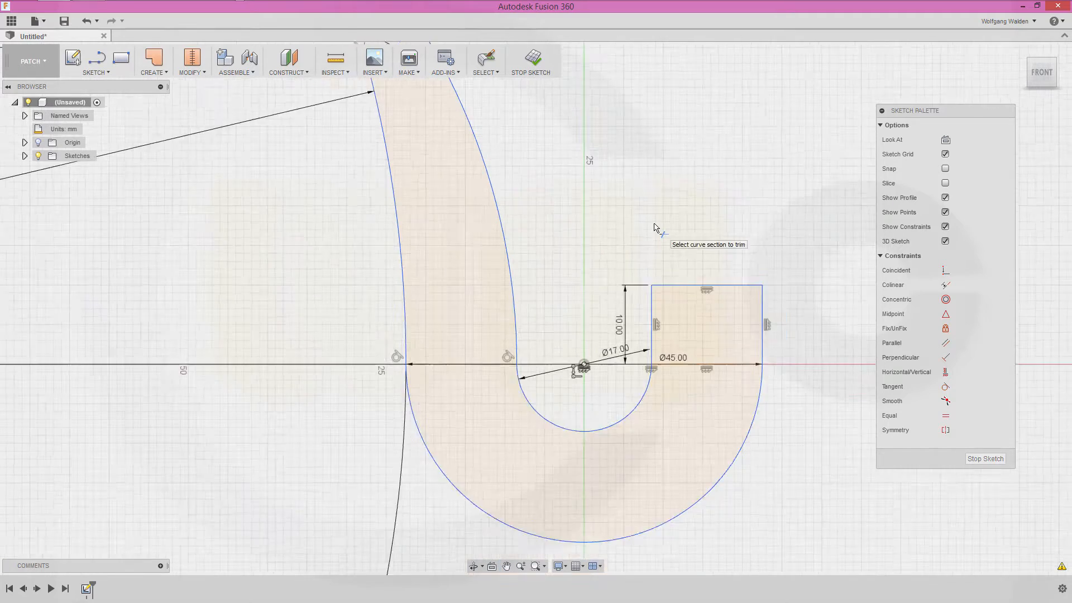
middle_click_drag(665, 181, 646, 280)
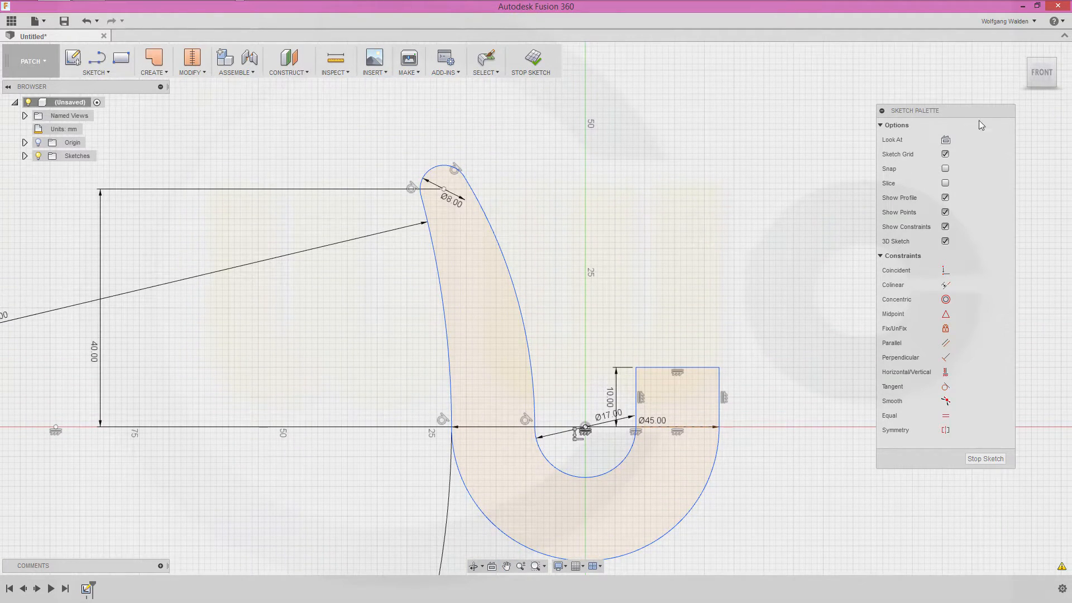
left_click(986, 459)
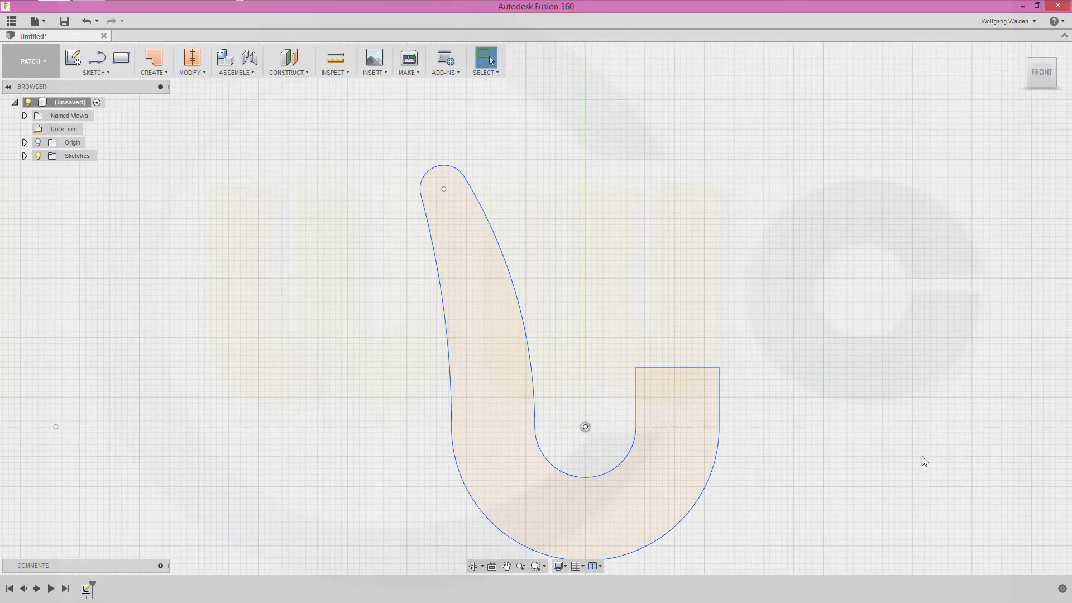
- Create a new sketch on the horizontal top plane through the origin
middle_click_drag(598, 263, 565, 276, "shift")
middle_click_drag(613, 187, 630, 240)
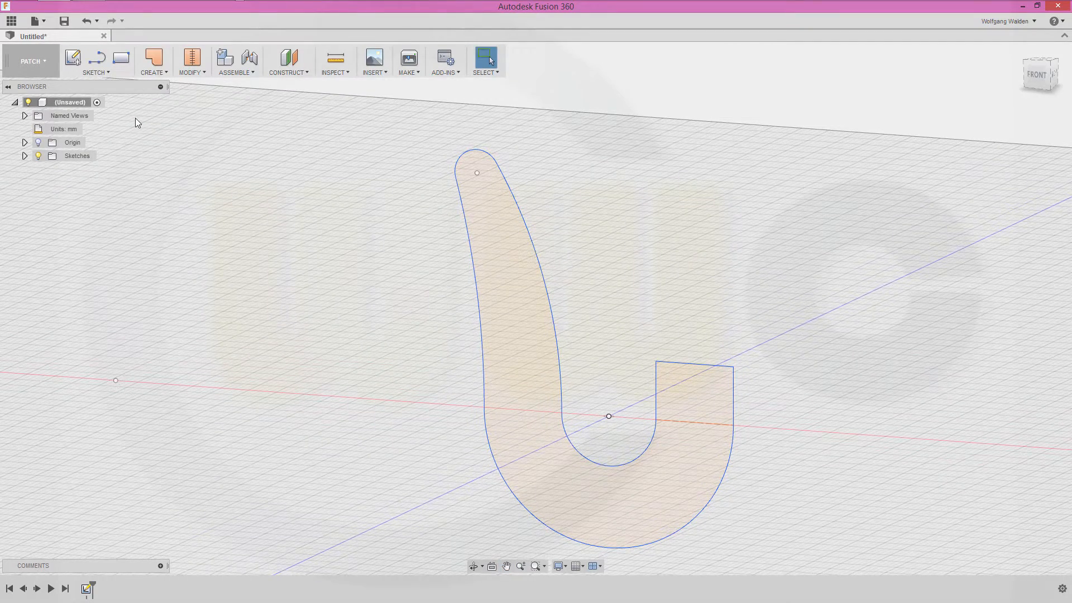
left_click(72, 57)
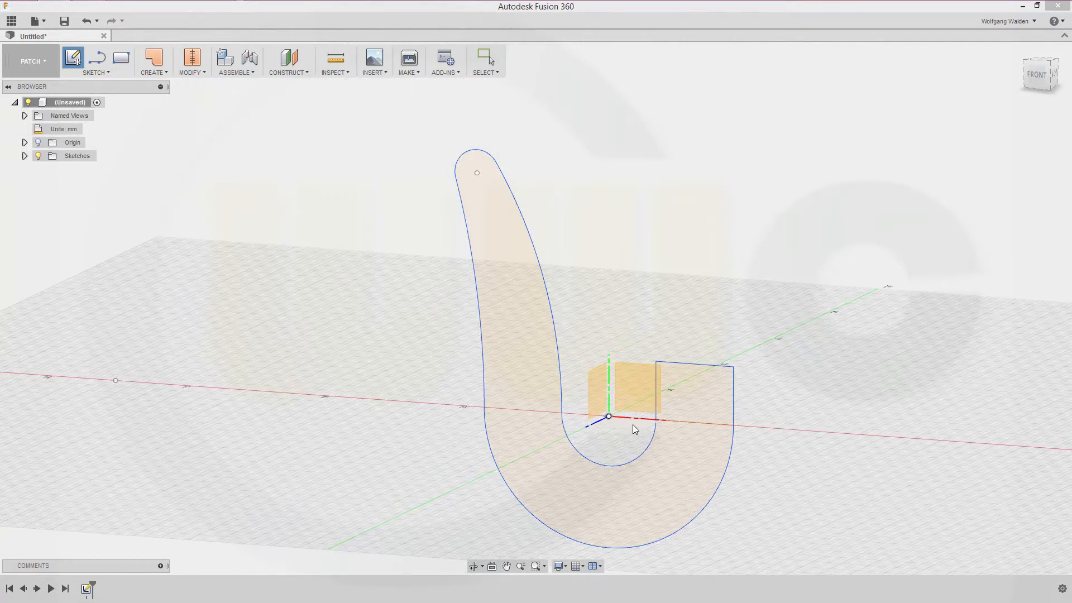
left_click(631, 426)
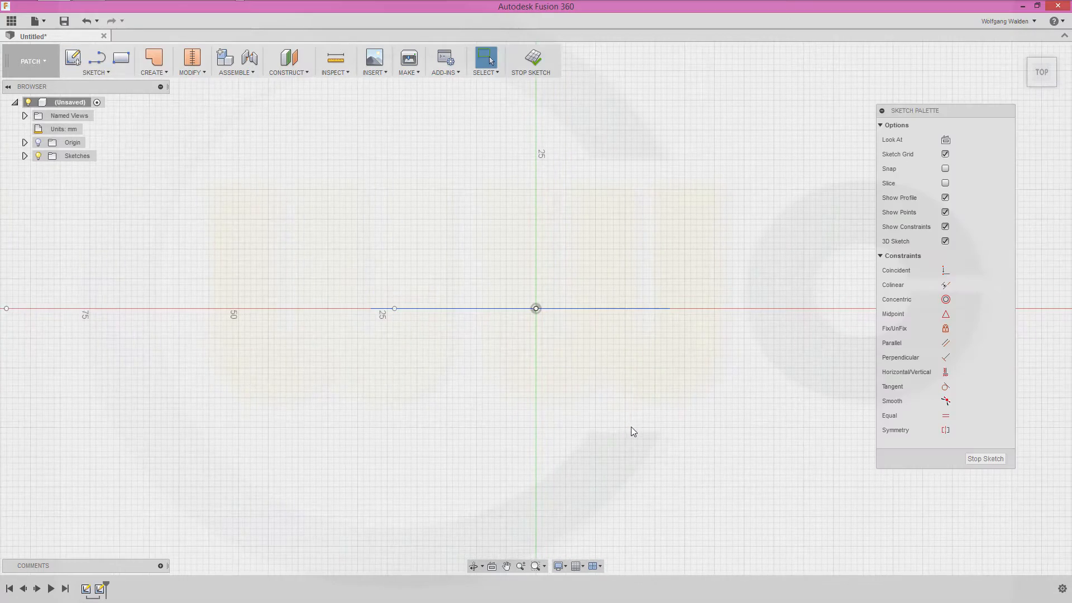
middle_click_drag(499, 395, 496, 411, "shift")
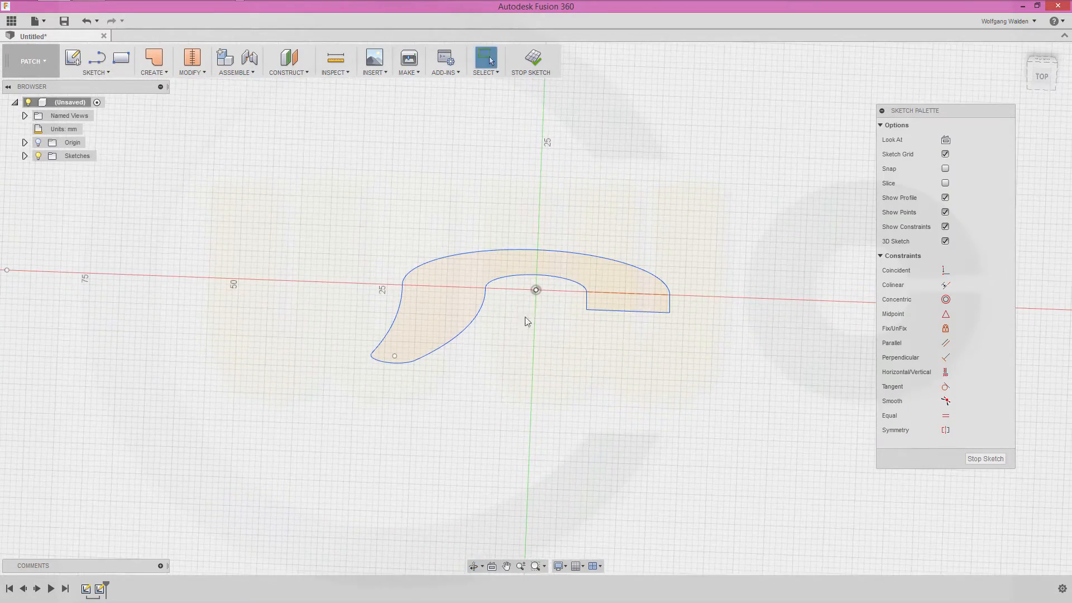
- Draw a circle around the hook's arm, centred about 15 mm from the origin and slightly off the red axis
key("c")
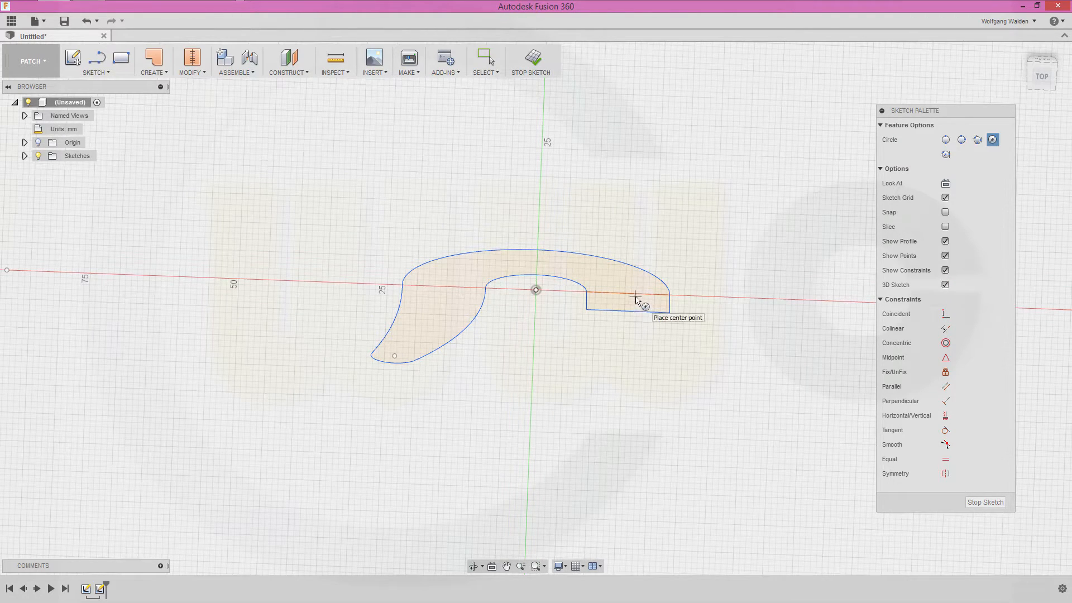
left_click(445, 291)
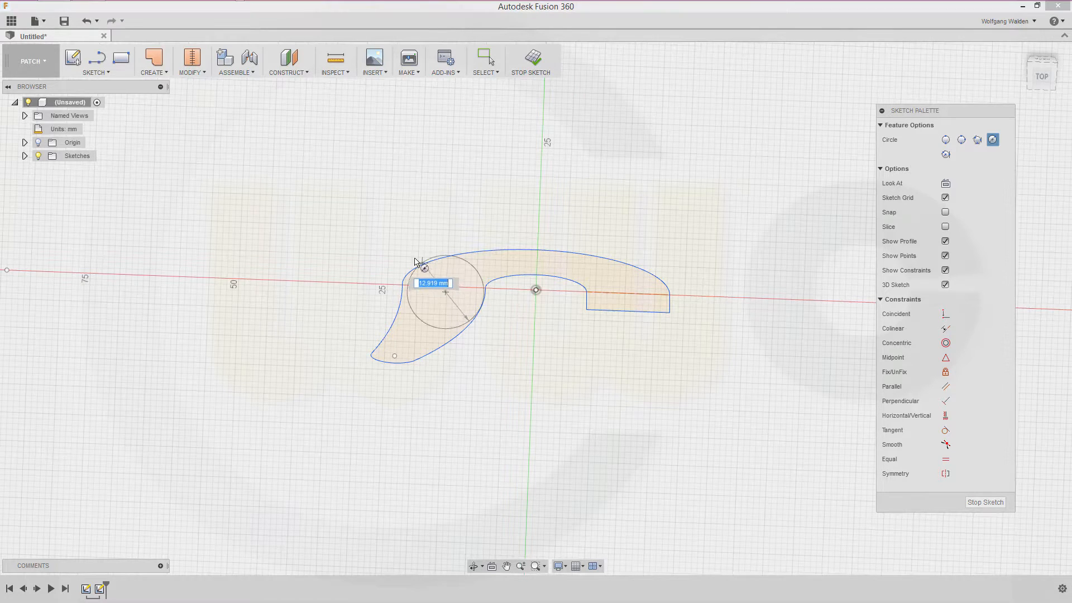
left_click(408, 243)
key("Escape")
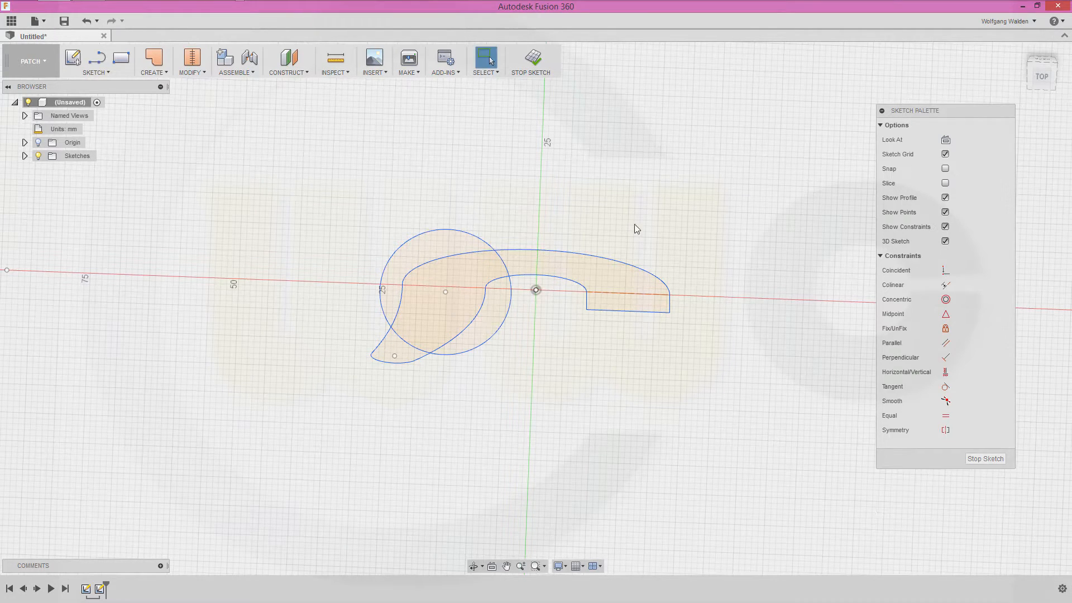
- Try to align the circle's centre horizontally with the origin
left_click(445, 293)
left_click(536, 290, "ctrl")
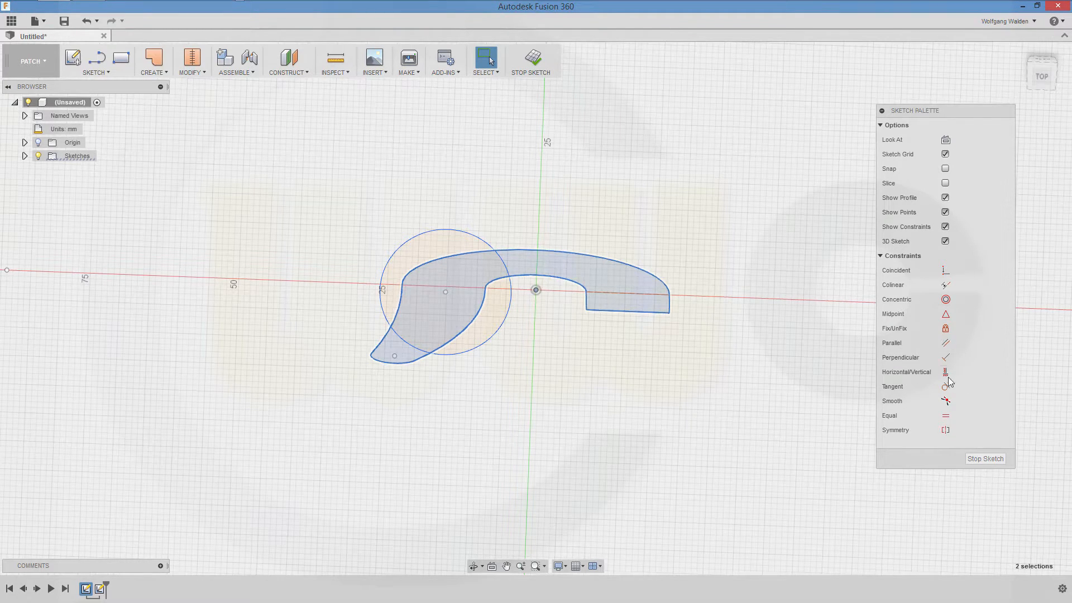
left_click(447, 292, "ctrl")
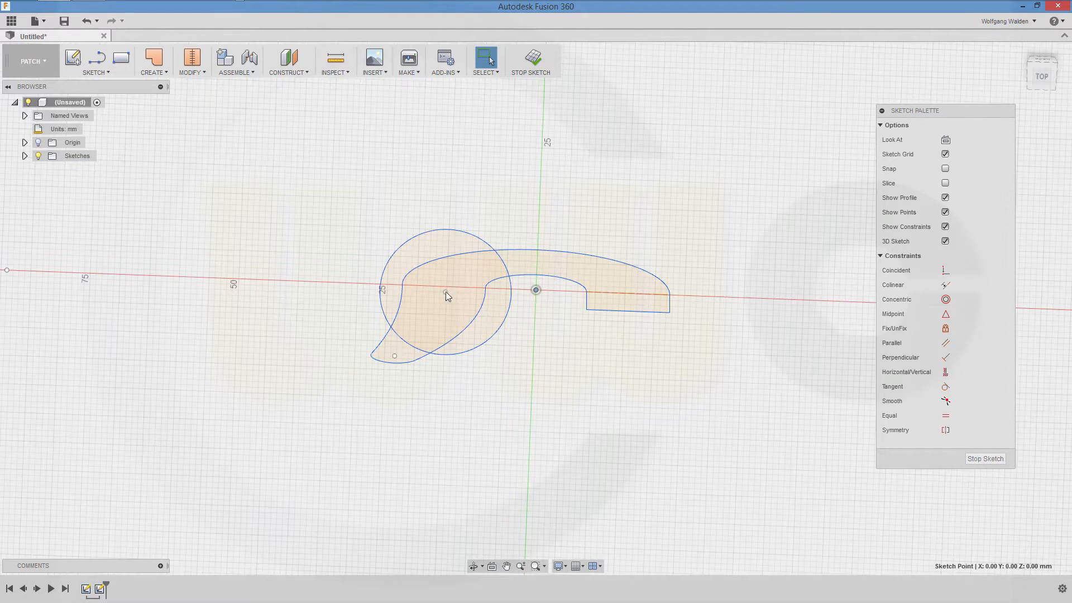
left_click(535, 290)
left_click(945, 372)
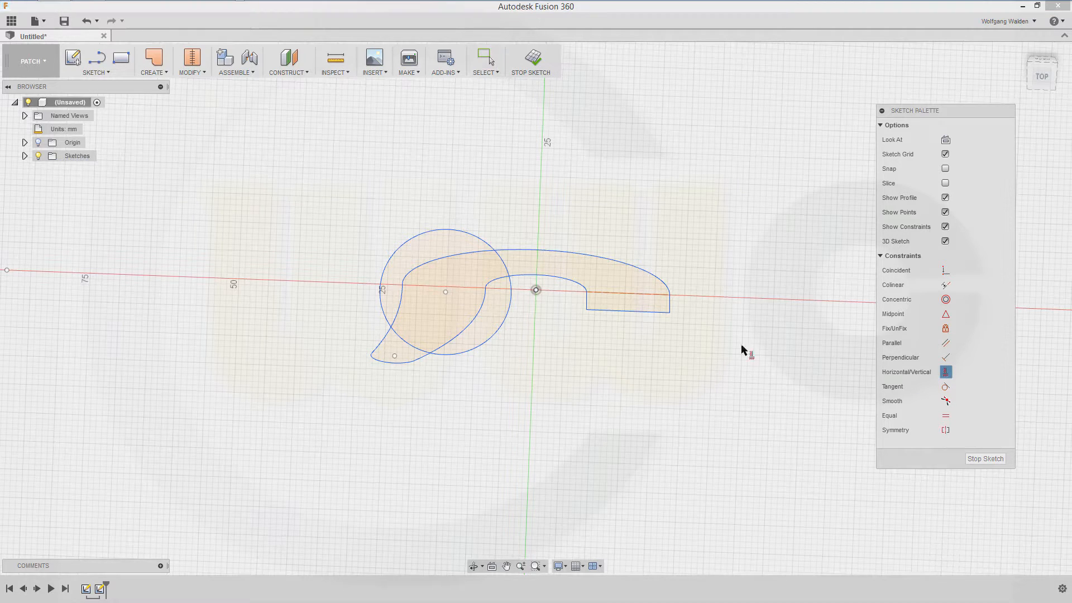
left_click(446, 292)
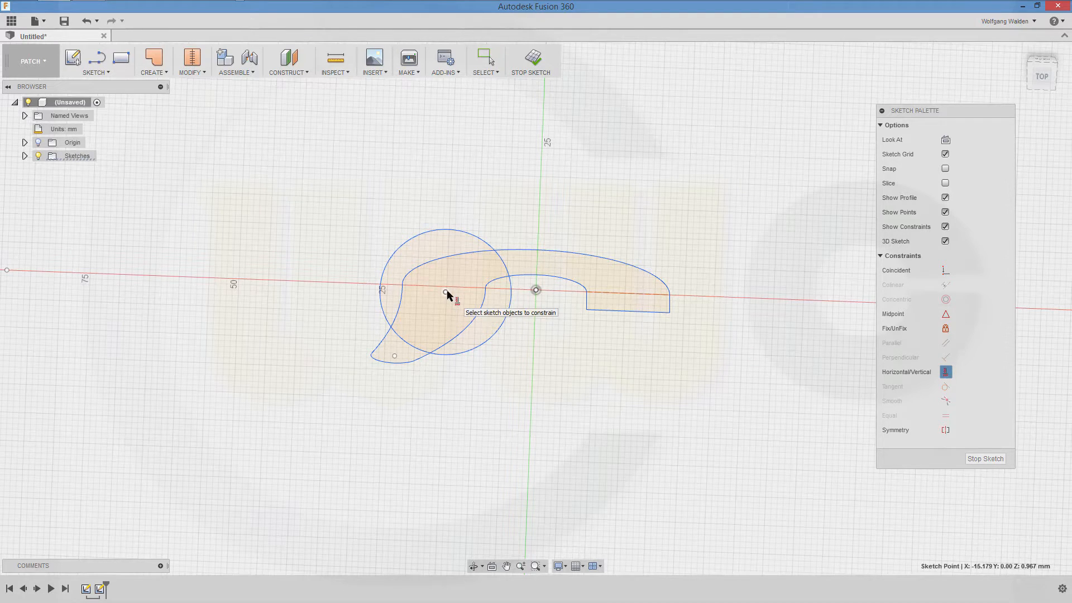
left_click(445, 292)
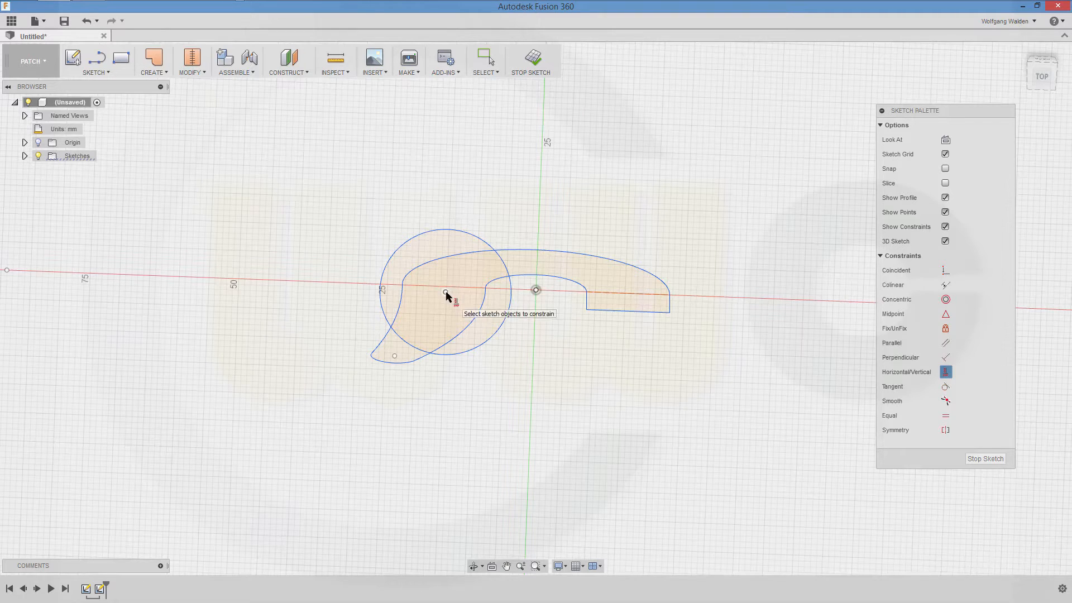
left_click(535, 290)
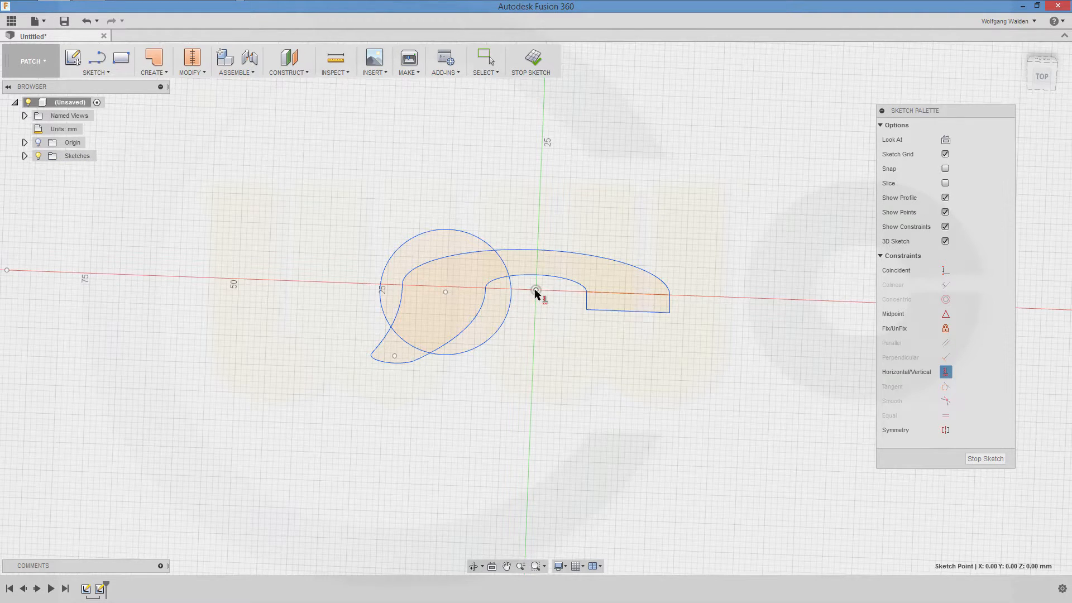
key("Escape")
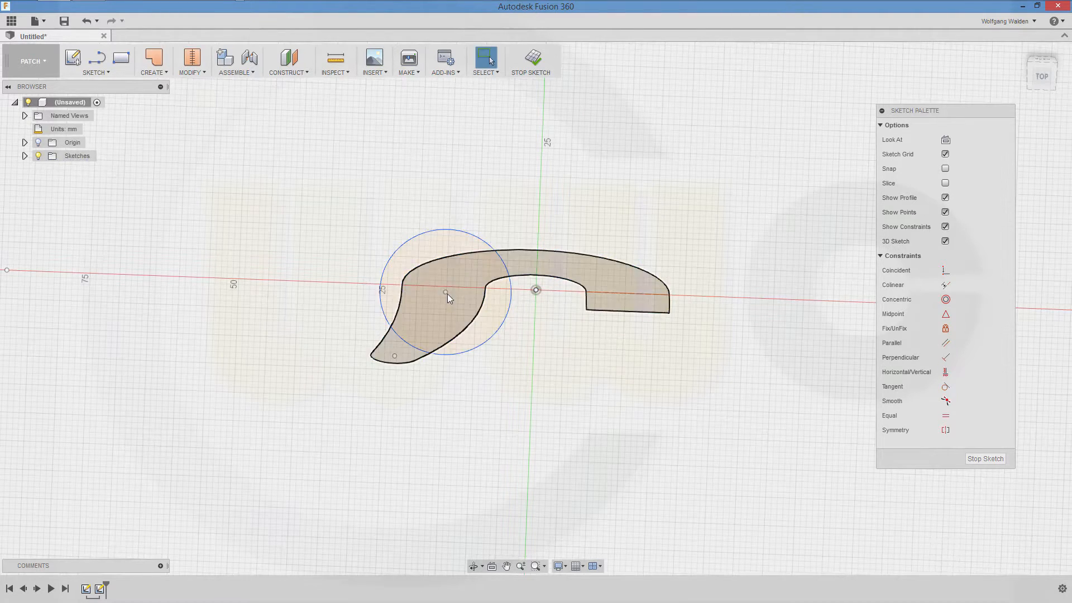
- Enlarge the circle to a radius of about 12 mm and constrain its centre horizontally to the origin
mouse_move(461, 232)
left_mouse_down()
mouse_move(464, 217)
mouse_move(466, 227)
left_mouse_up()
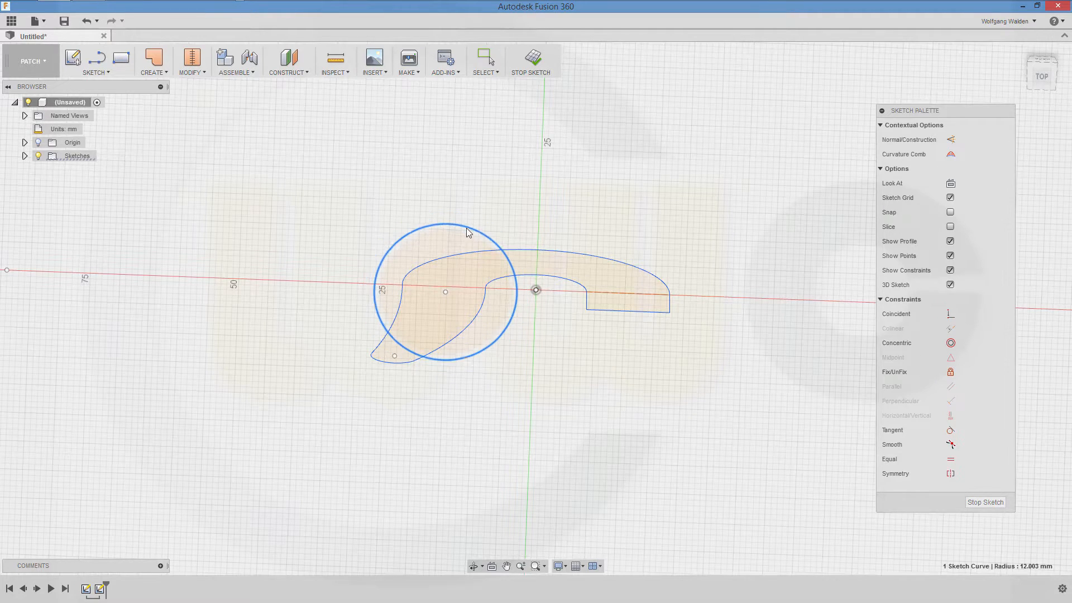
left_click(446, 291)
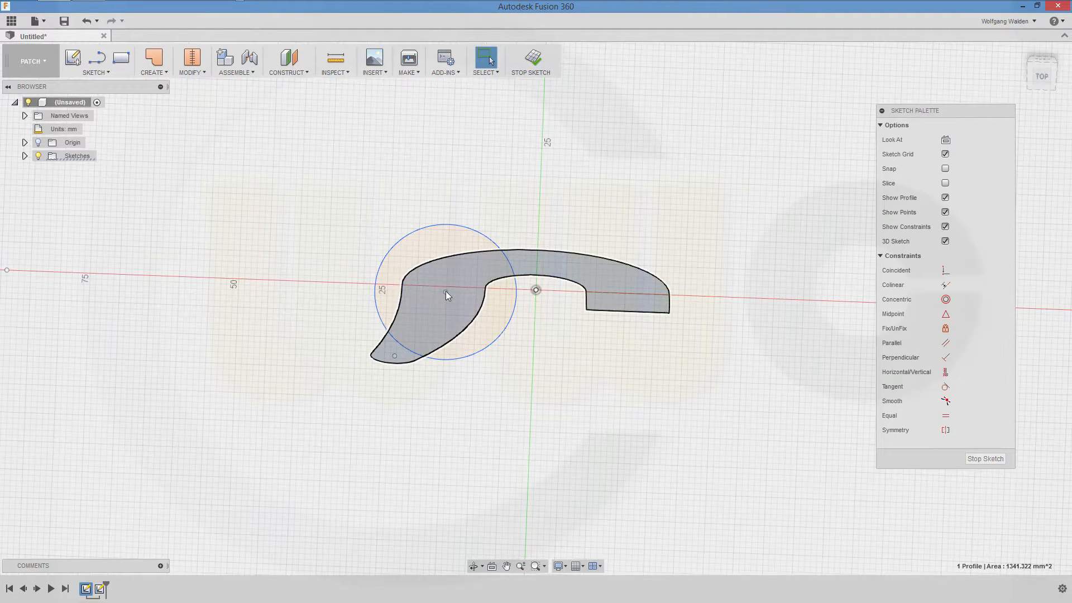
left_click(537, 290, "shift")
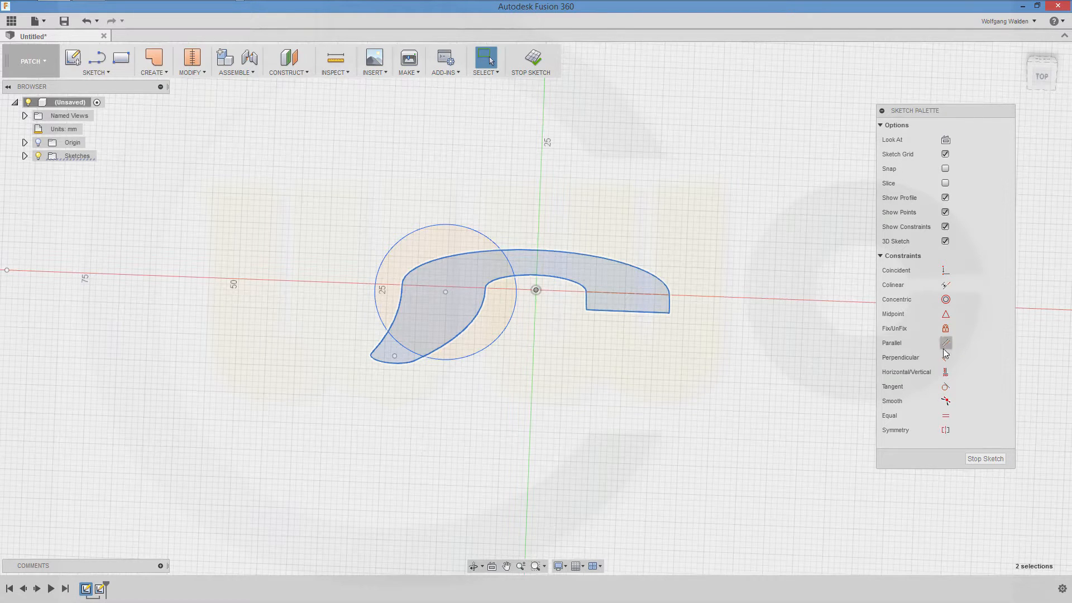
left_click(945, 371)
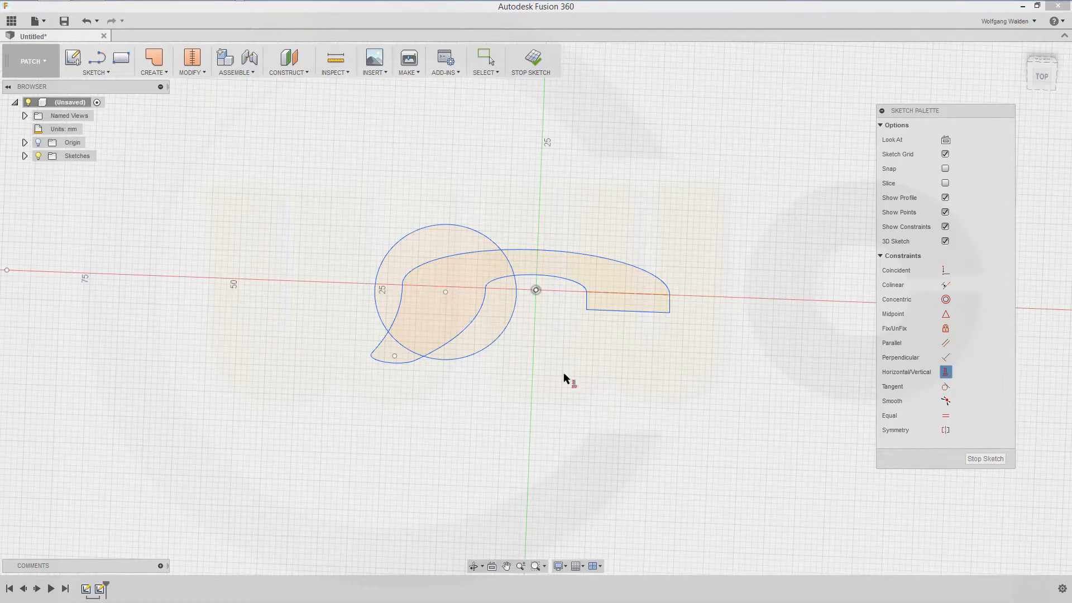
middle_click_drag(540, 349, 550, 324, "shift")
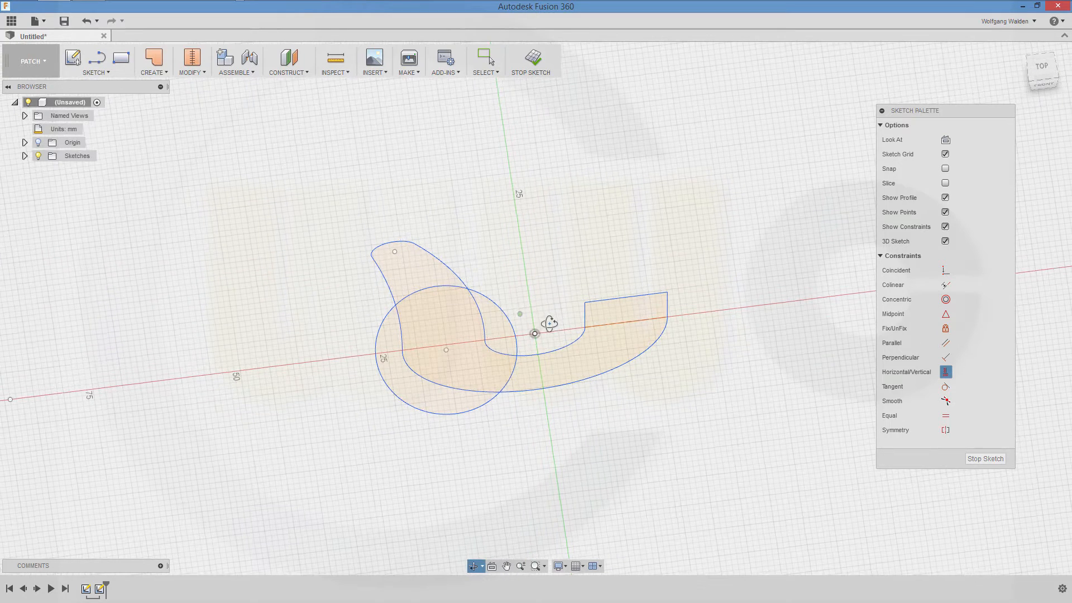
left_click(446, 350)
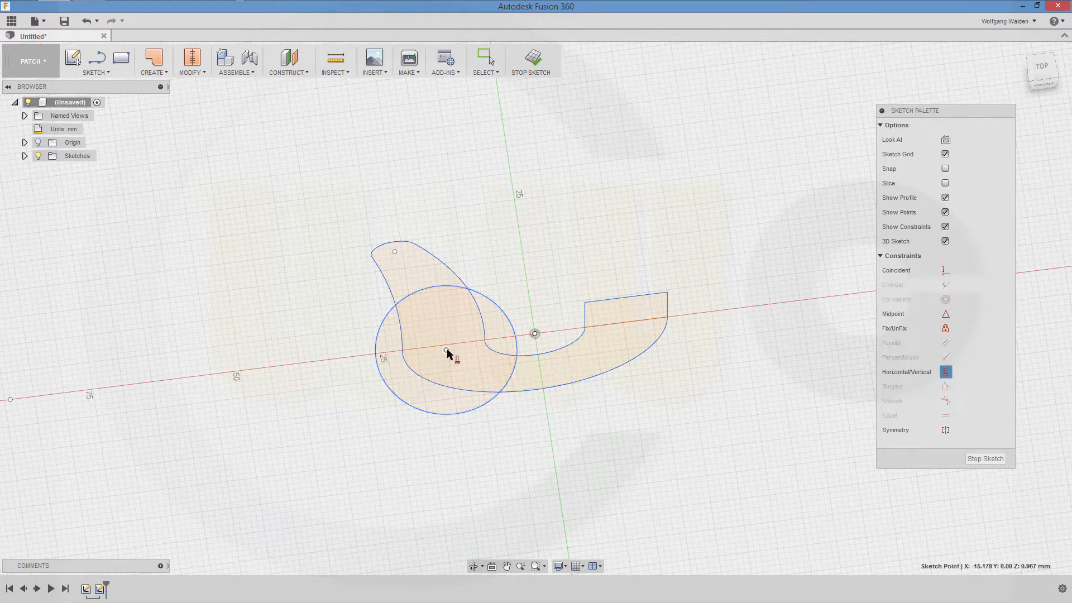
left_click(534, 333)
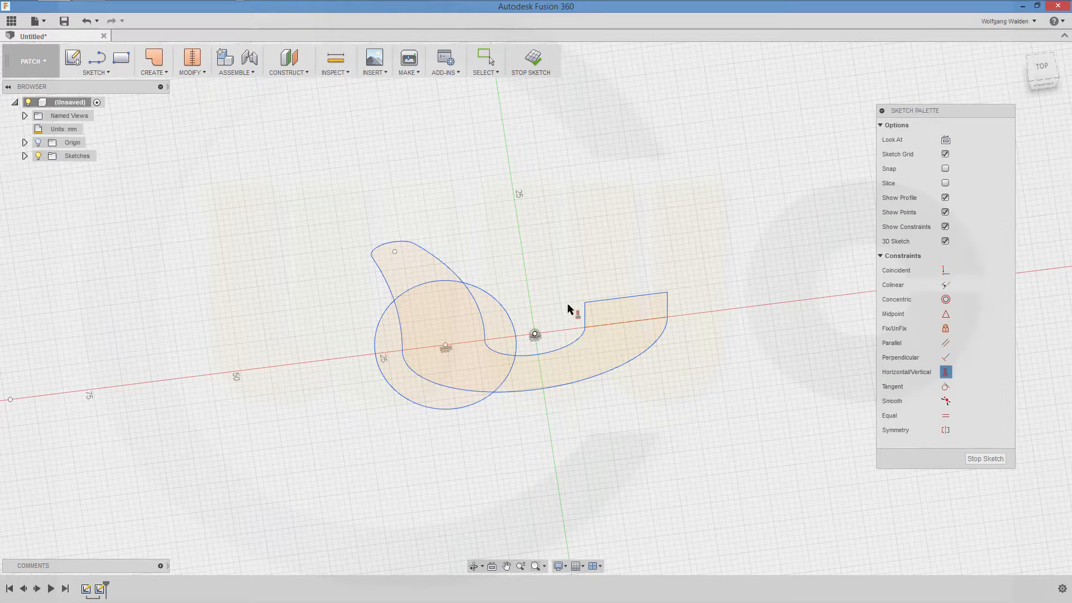
- Include the hook profile's two arm points on the red axis as 3D geometry in the circle's sketch
left_click(943, 272)
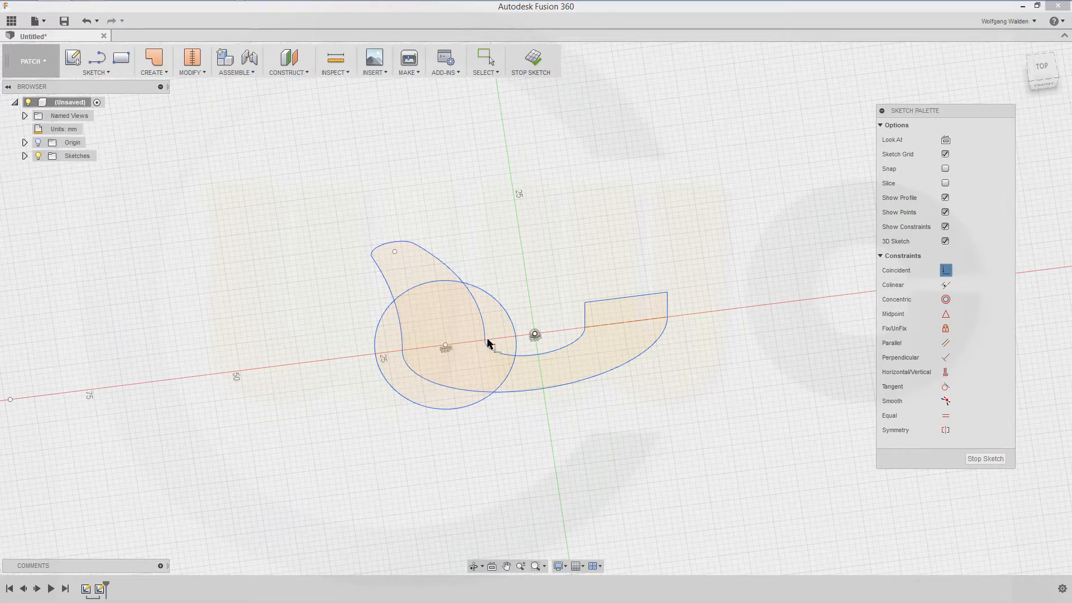
scroll(487, 343, "up", 4)
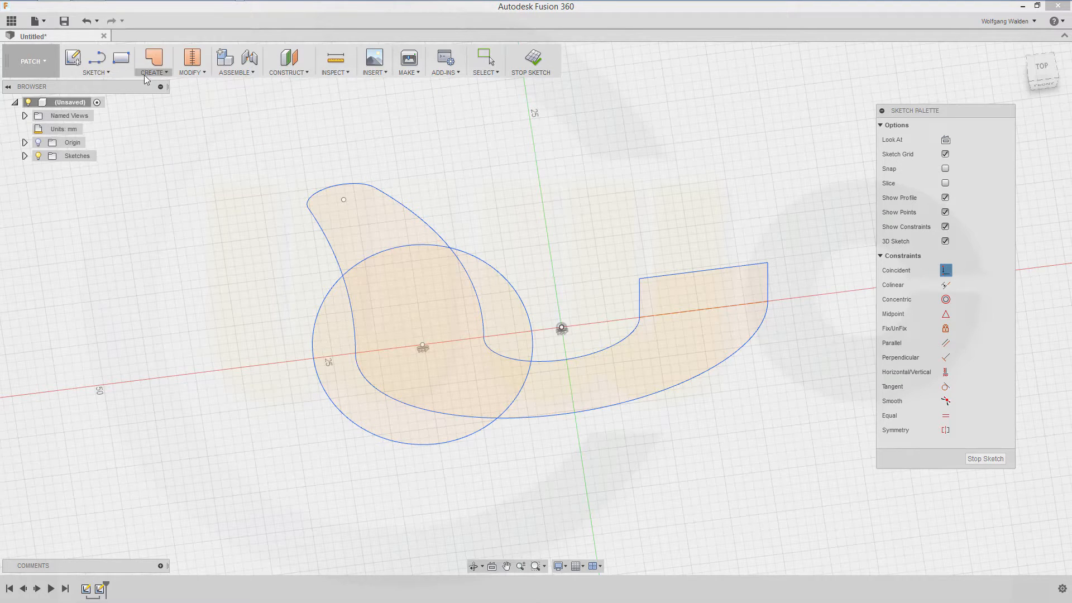
left_click(108, 74)
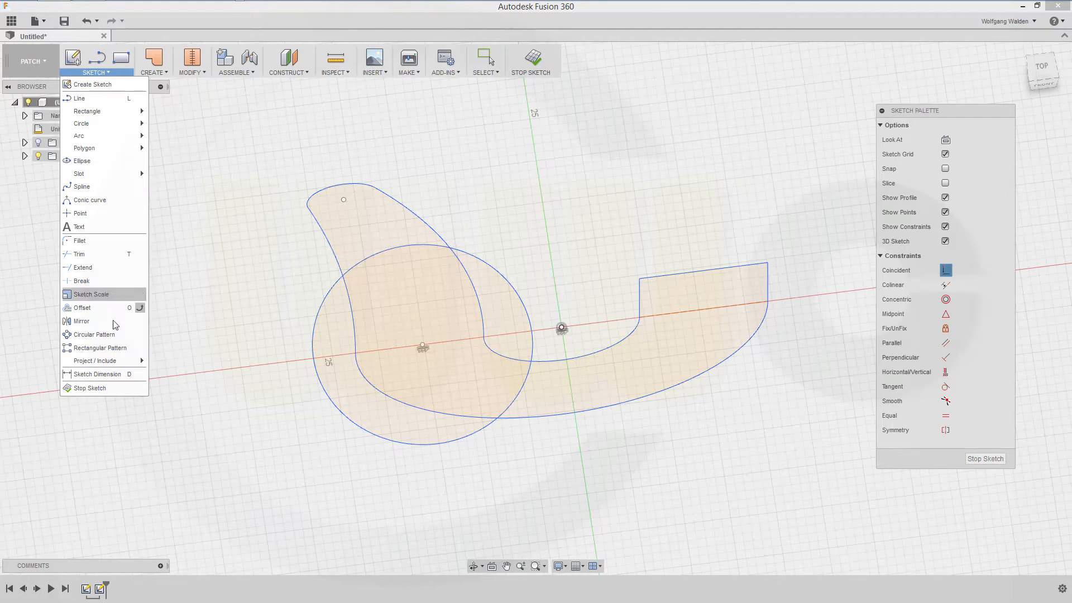
mouse_move(114, 364)
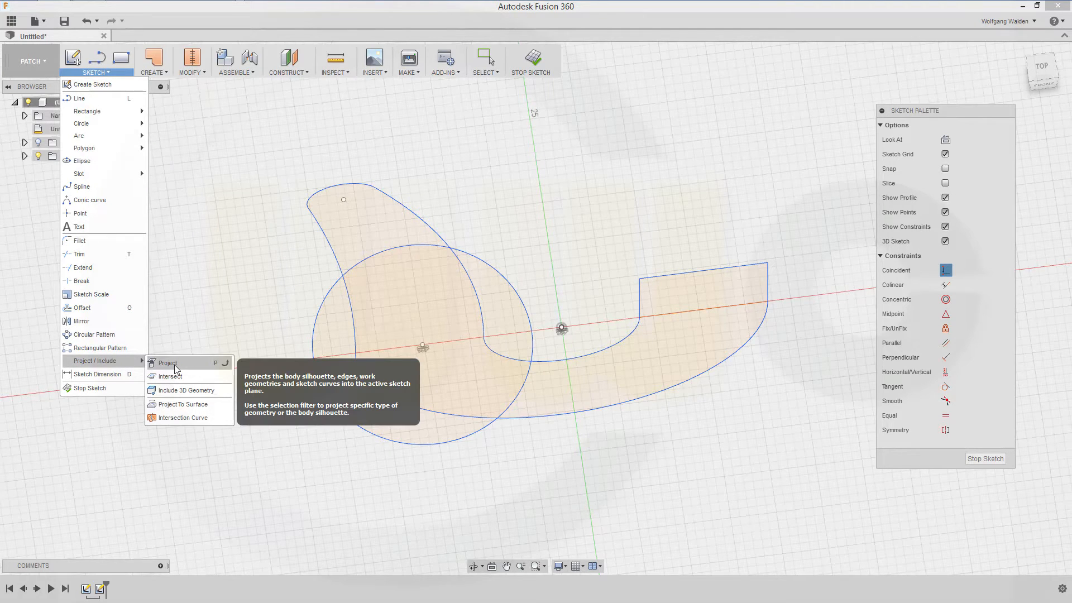
left_click(185, 390)
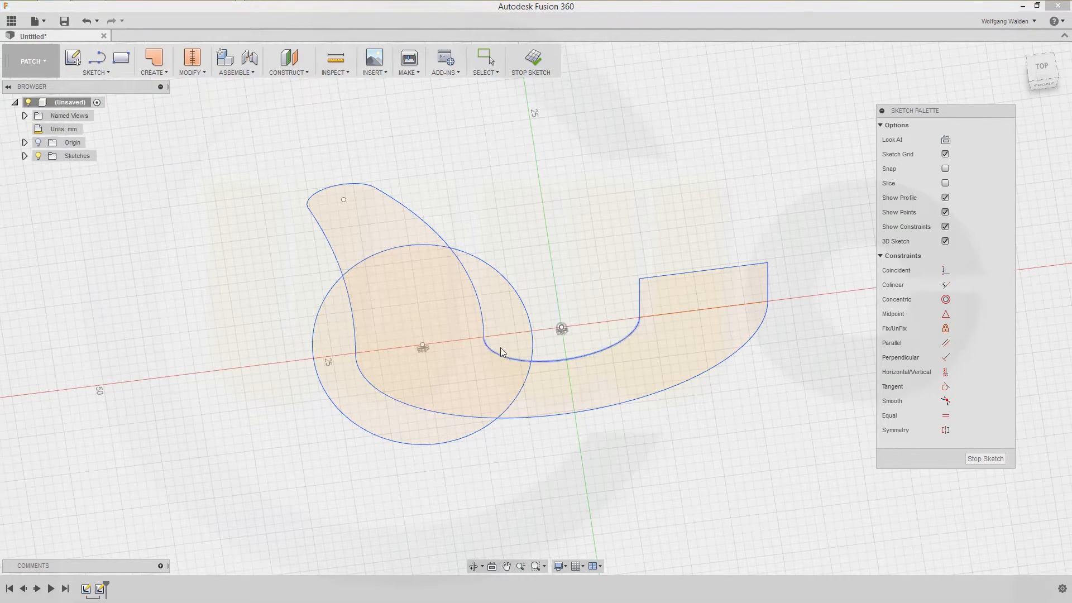
left_click(483, 336)
right_click(518, 189)
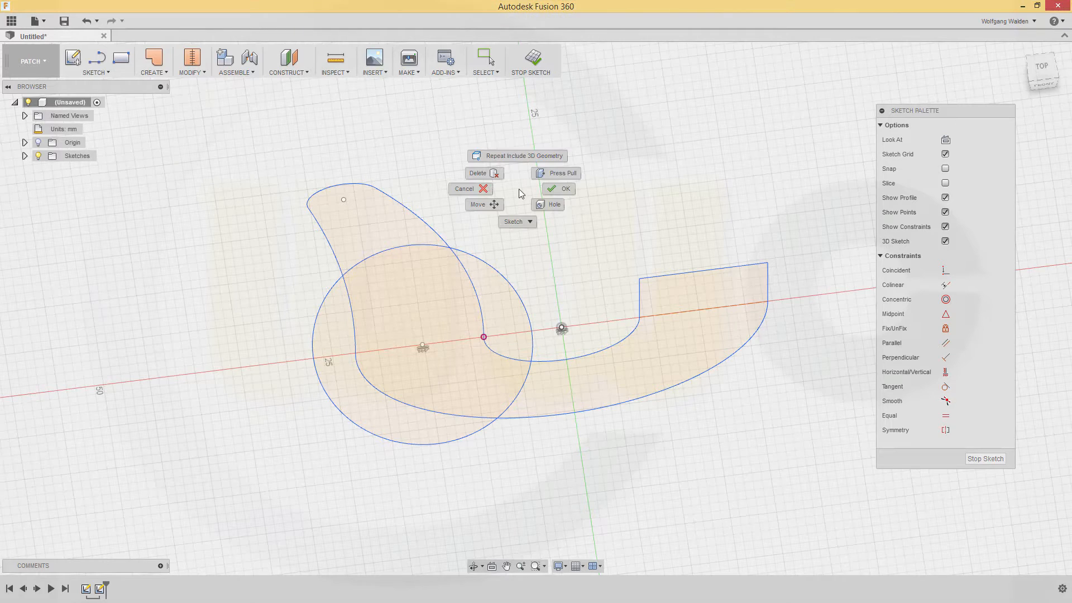
left_click(519, 157)
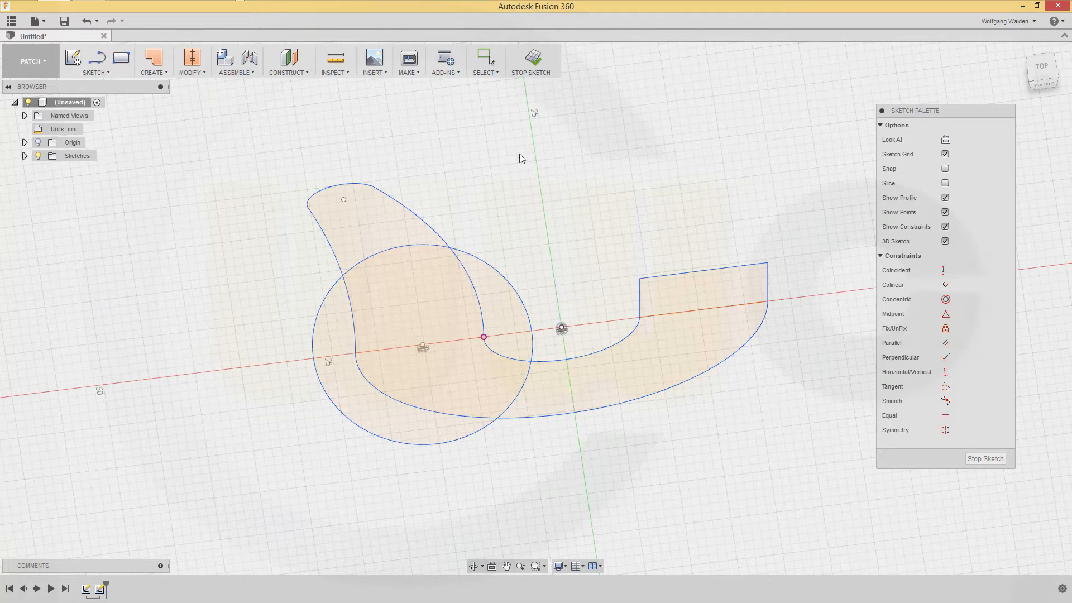
left_click(356, 352)
key("Escape")
- Constrain the circle coincident with both included profile points so it spans the width of the hook's arm
left_click(945, 270)
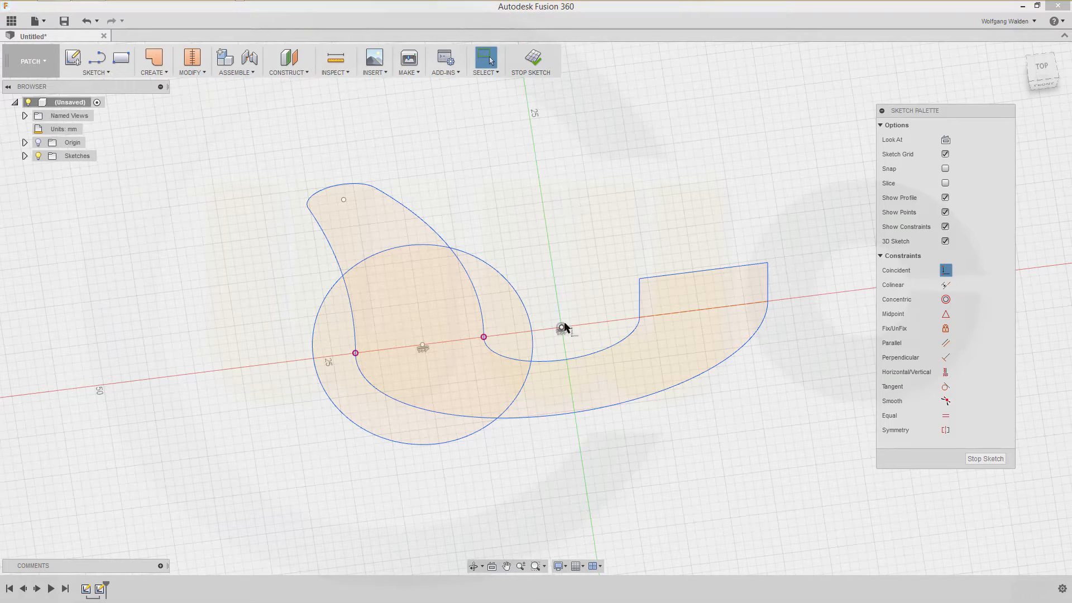
left_click(483, 337)
left_click(531, 335)
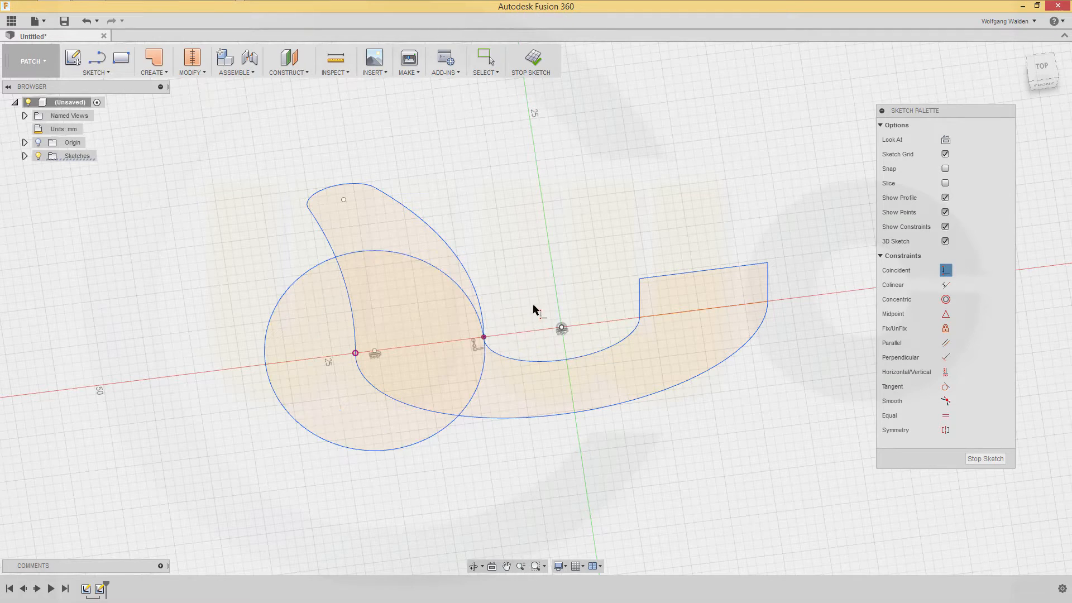
left_click(356, 353)
left_click(267, 366)
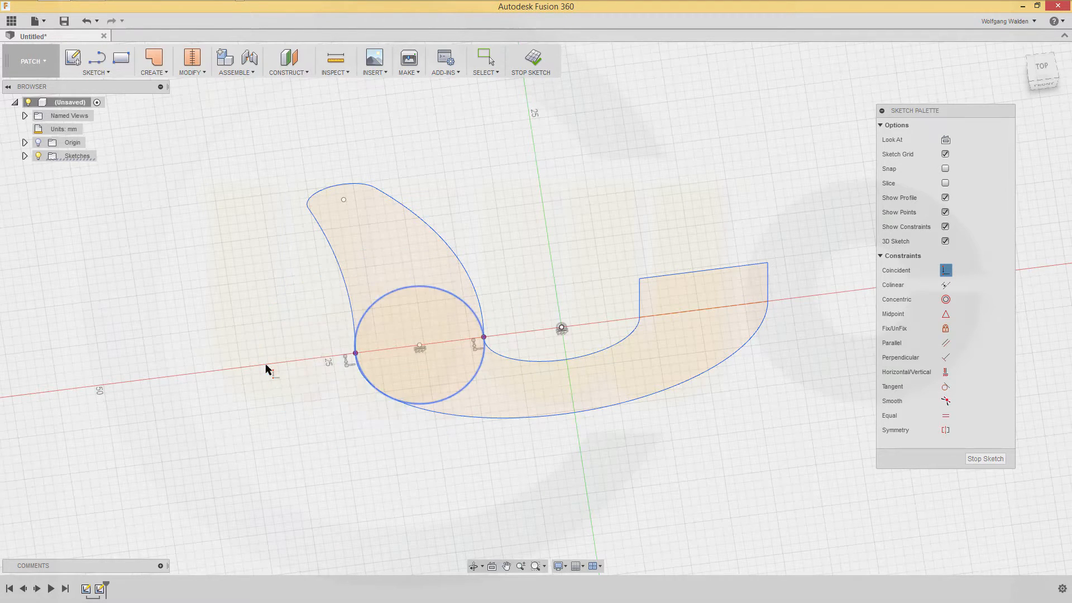
key("Escape")
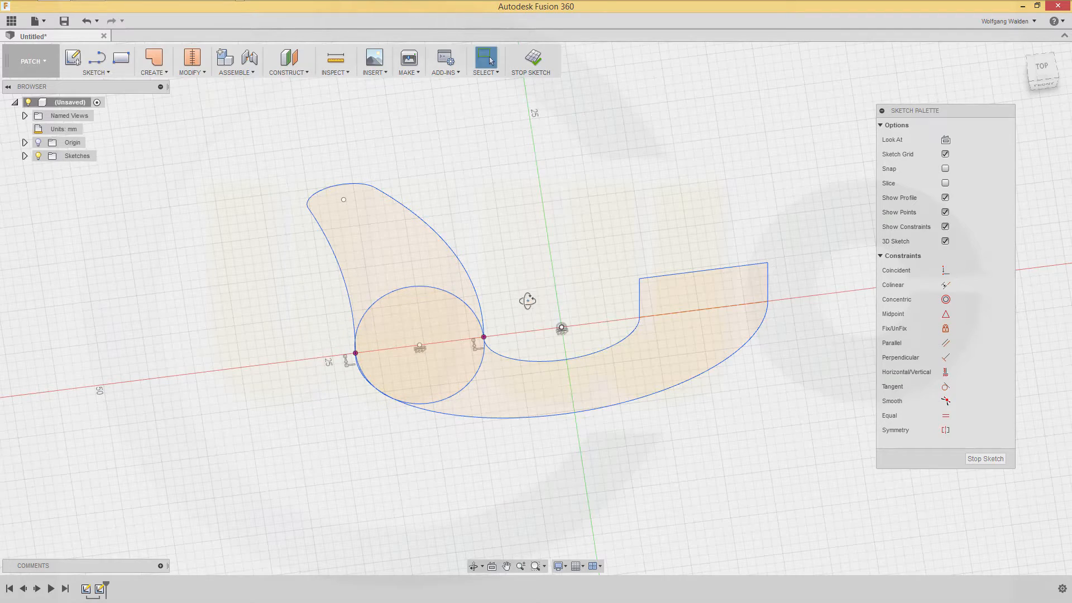
- Draw a closed triangle of three lines with one corner at the circle's centre and the opposite side outside the circle
mouse_move(526, 301)
middle_mouse_down("shift")
mouse_move(538, 270)
mouse_move(536, 290)
middle_mouse_up("shift")
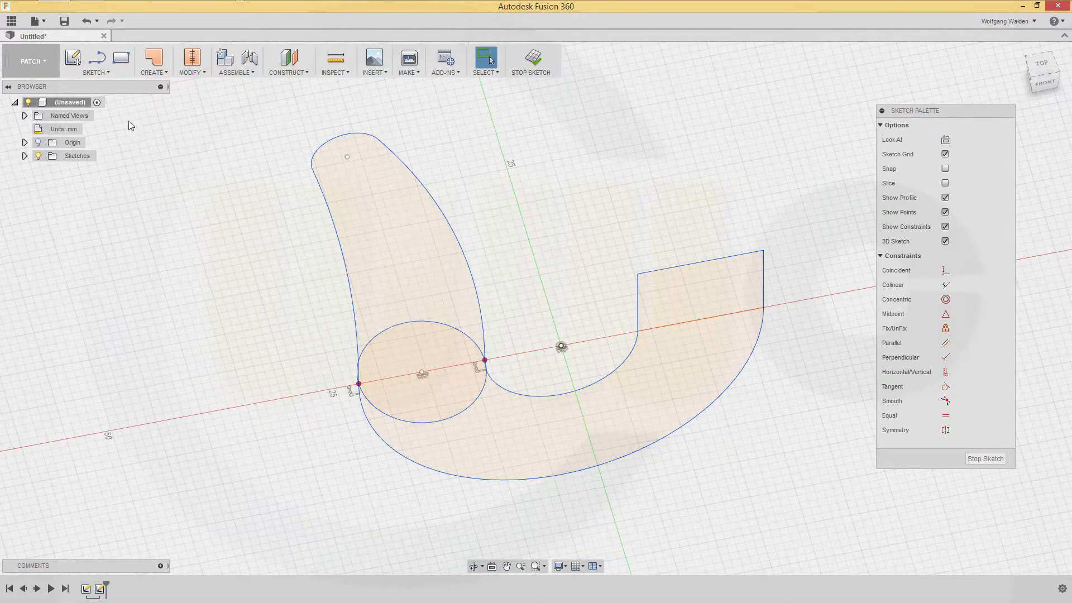
left_click(94, 66)
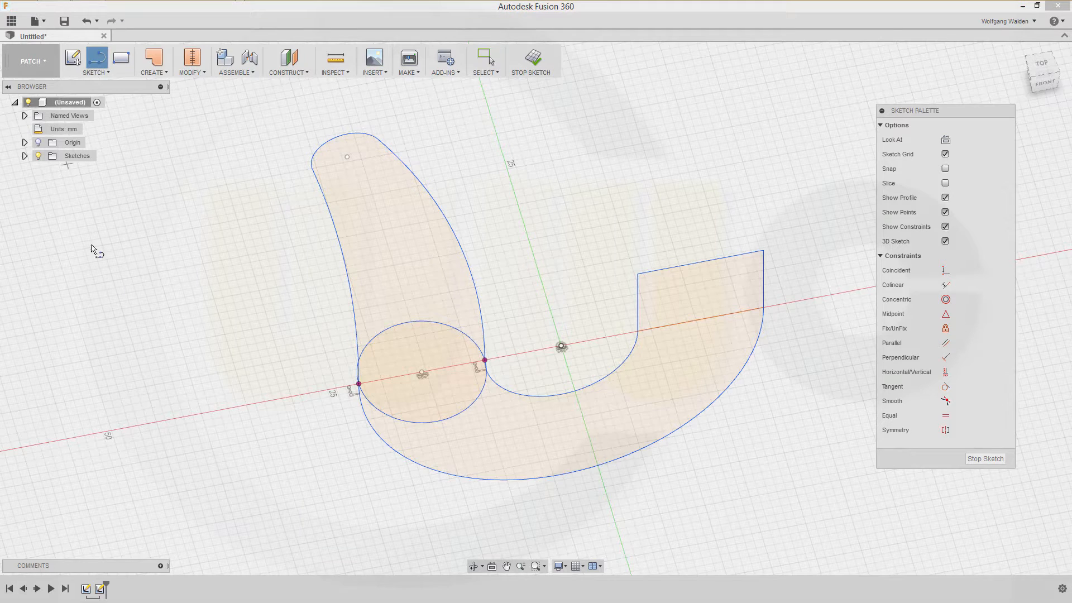
left_click(422, 372)
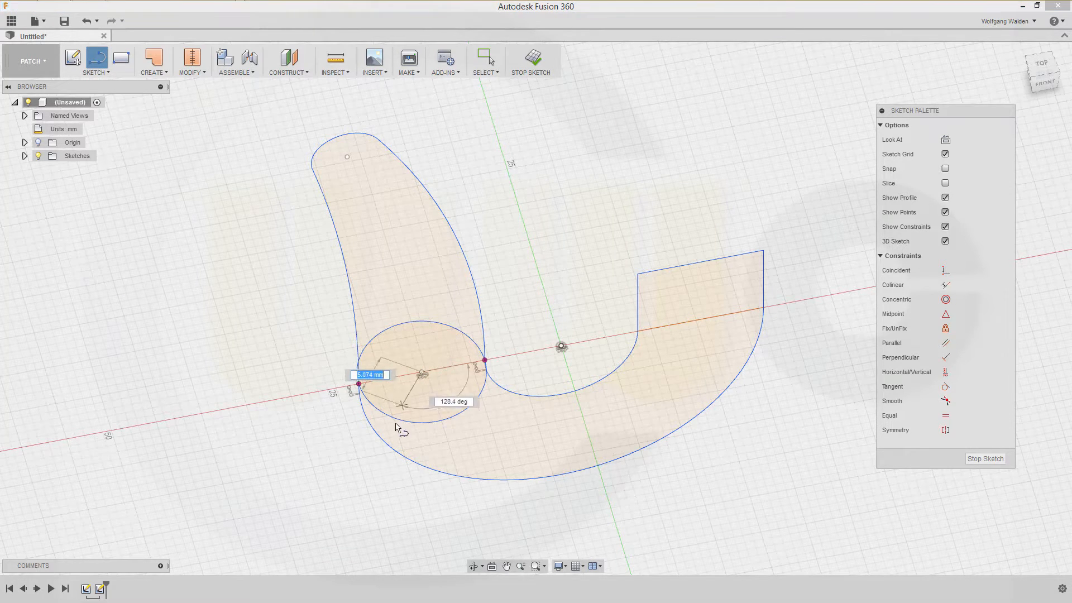
left_click(379, 452)
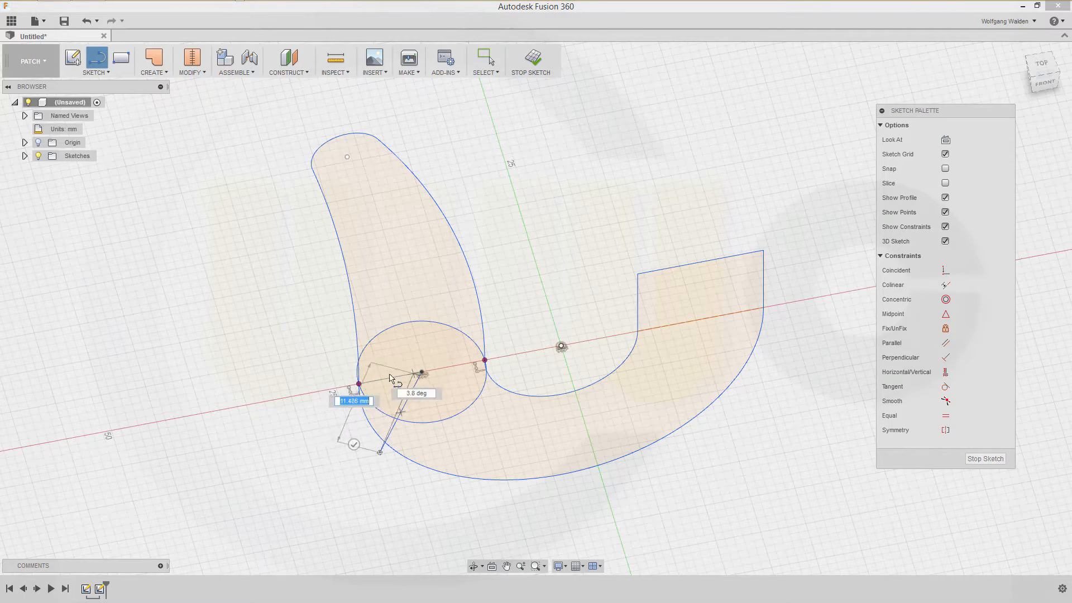
left_click(292, 357)
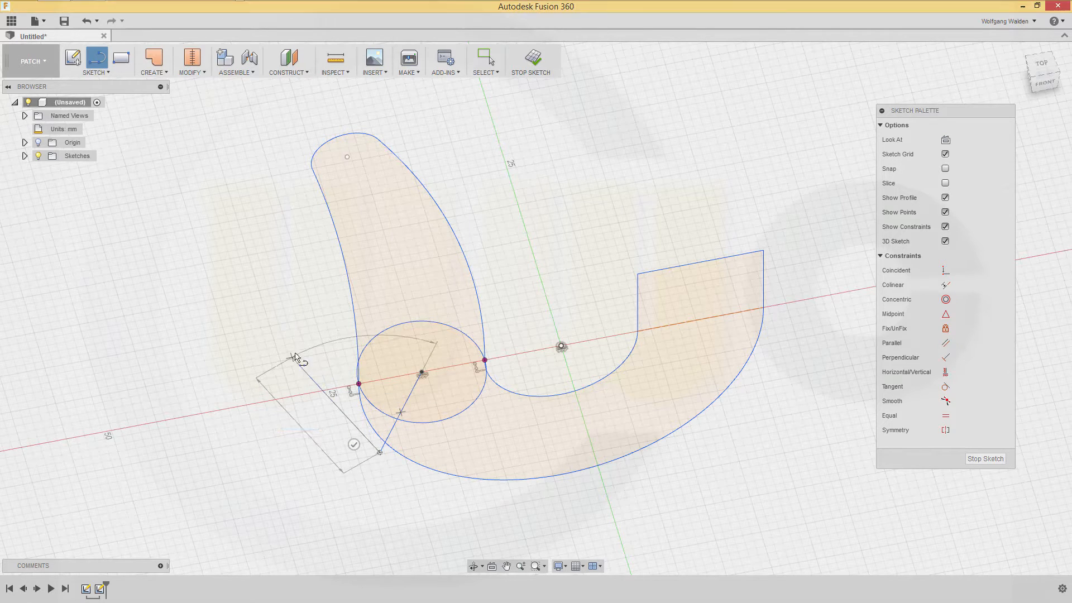
left_click(423, 374)
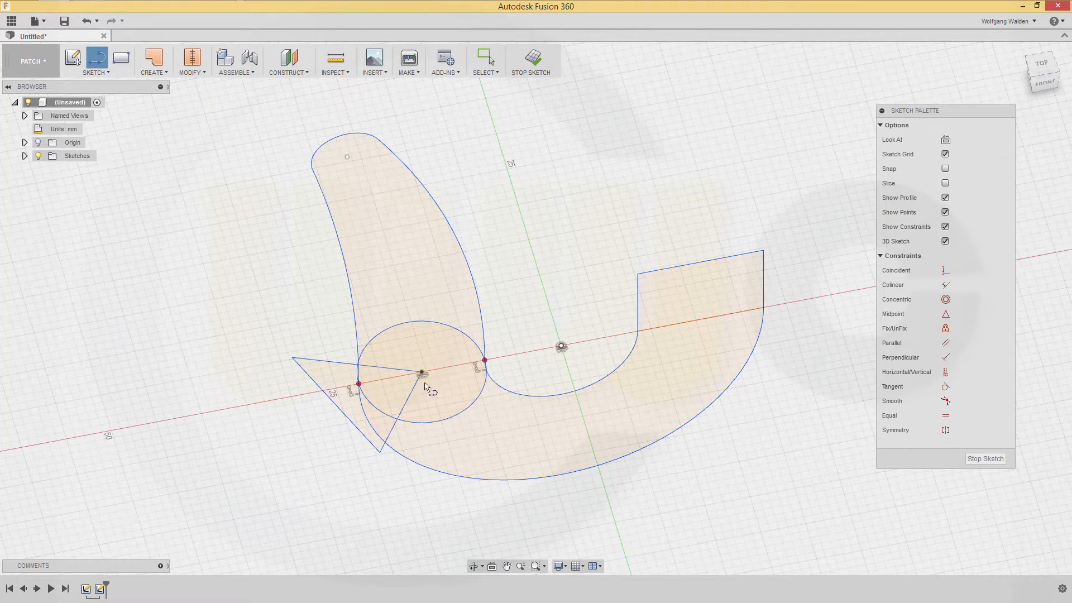
- Draw a line about 27 mm long across the circle through its centre, parallel to the green axis
left_click(392, 273)
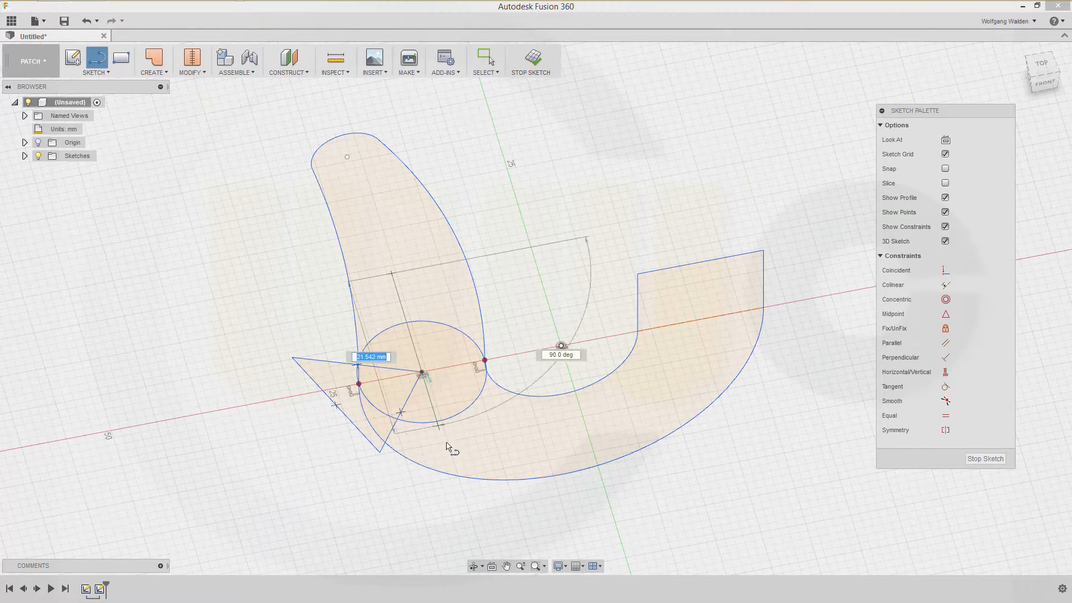
left_click(450, 467)
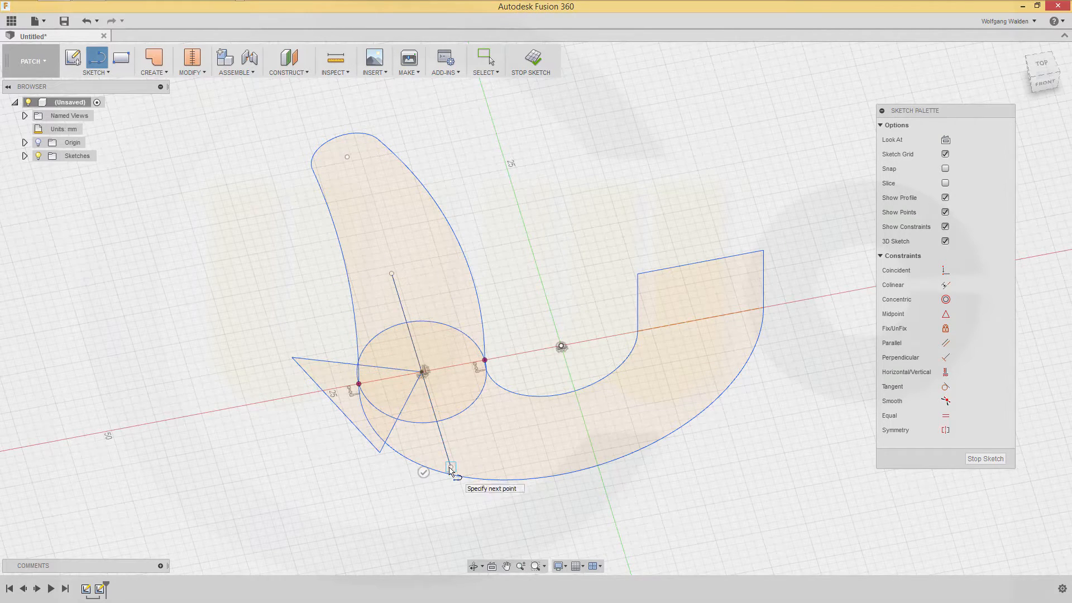
key("Escape")
- Test the long cross line's freedom by moving it off the circle's centre, and constrain it coincident with that centre
left_click(430, 403)
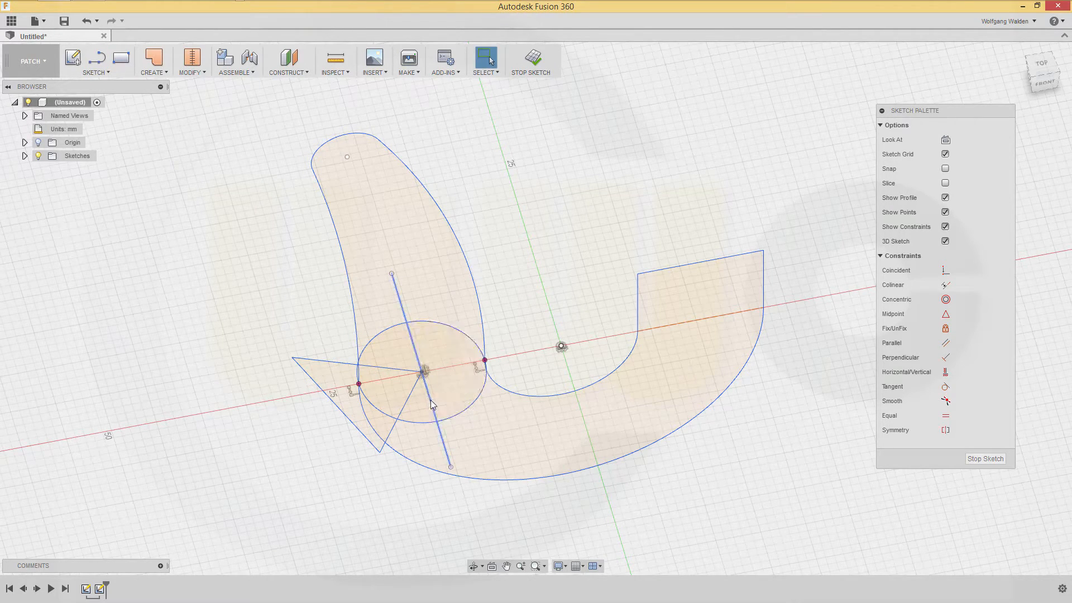
left_click_drag(430, 399, 451, 398)
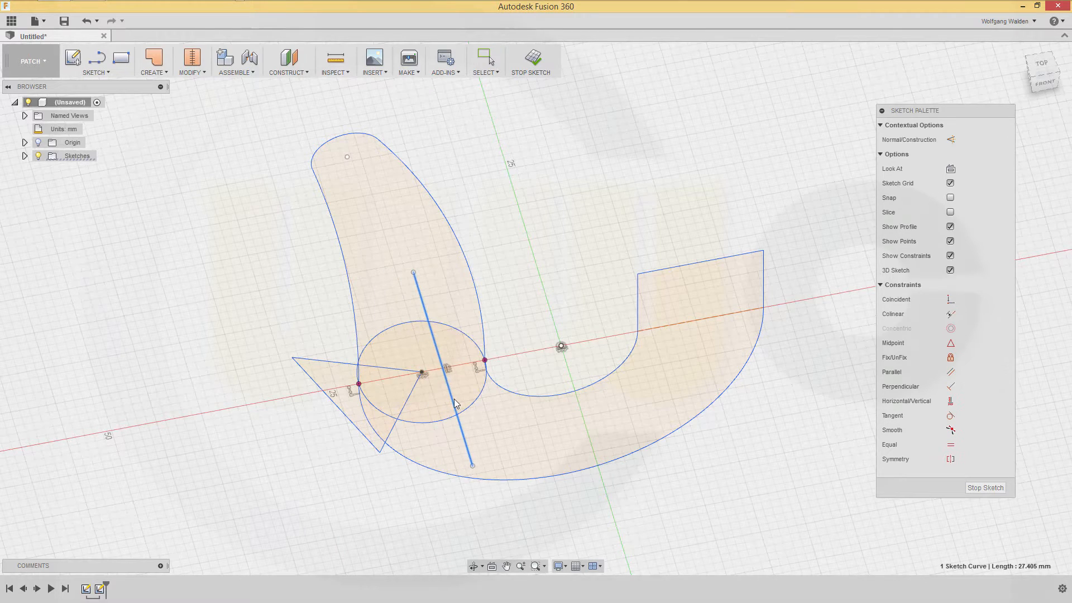
left_click(574, 211)
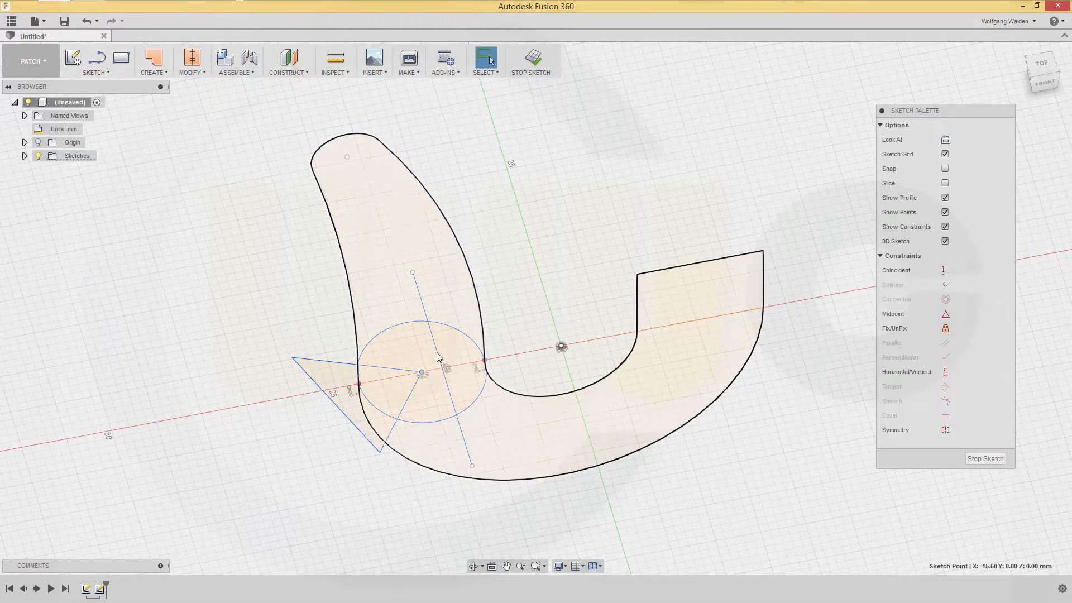
left_click(436, 352)
left_click(547, 249)
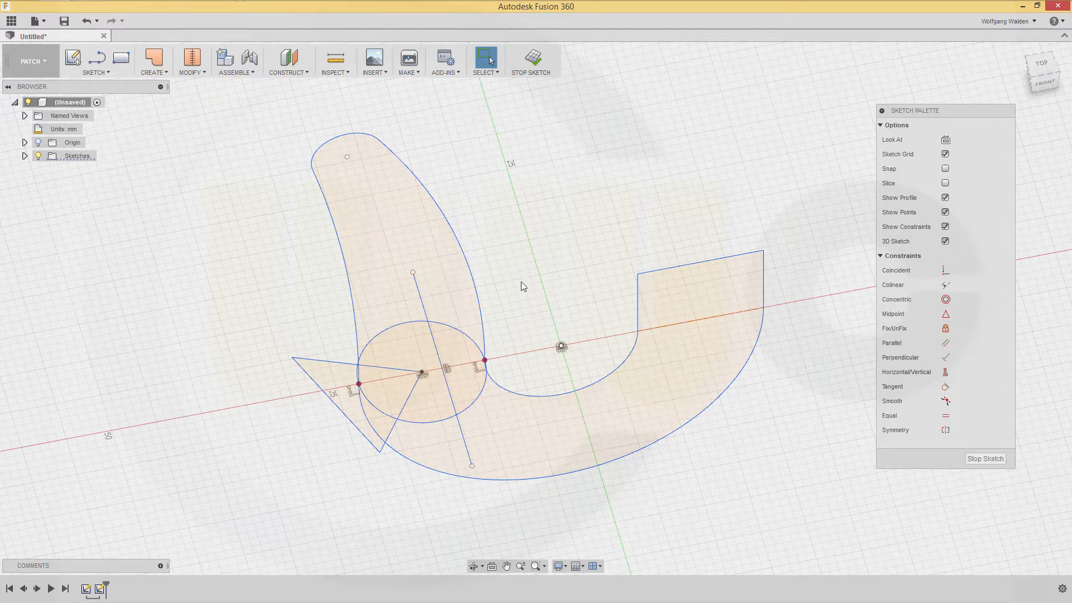
left_click(463, 441)
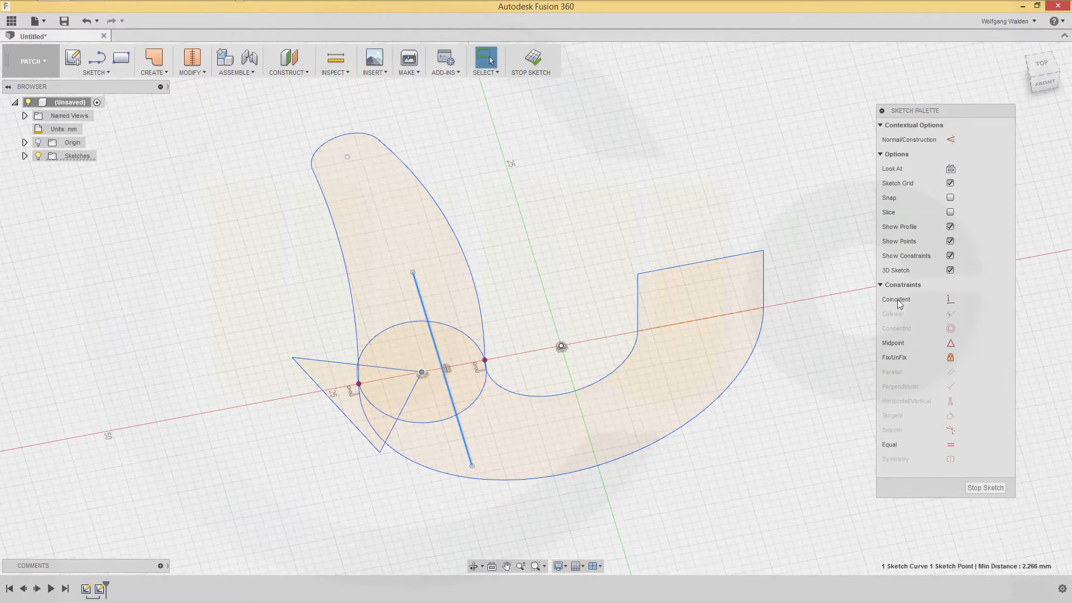
left_click(947, 301)
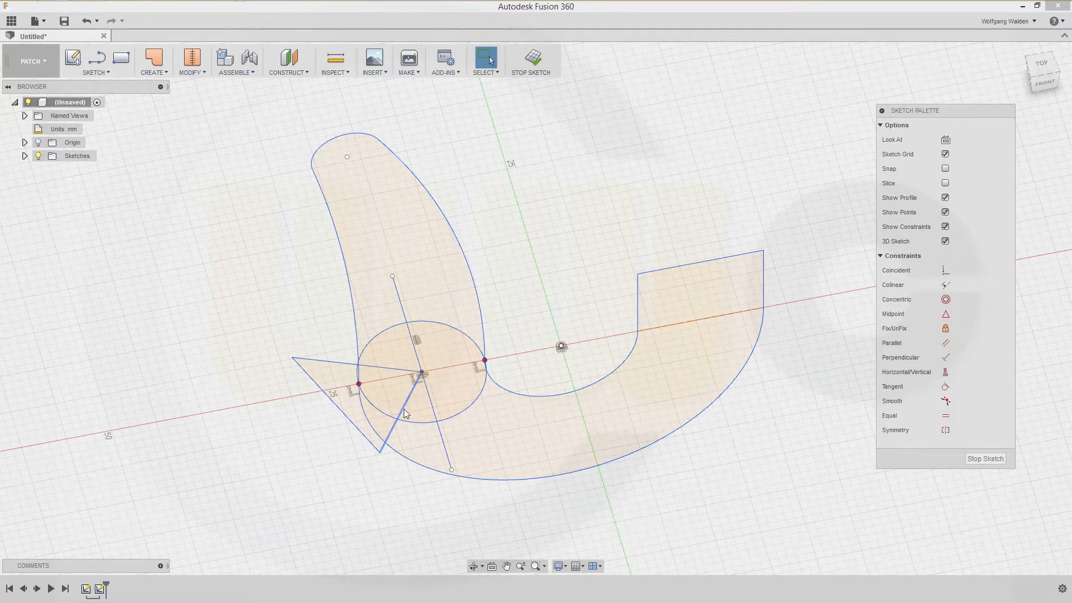
- Dimension the angle between the cross line and the nearest triangle side at the circle's centre to 45 degrees
left_click(390, 431)
left_click(433, 401)
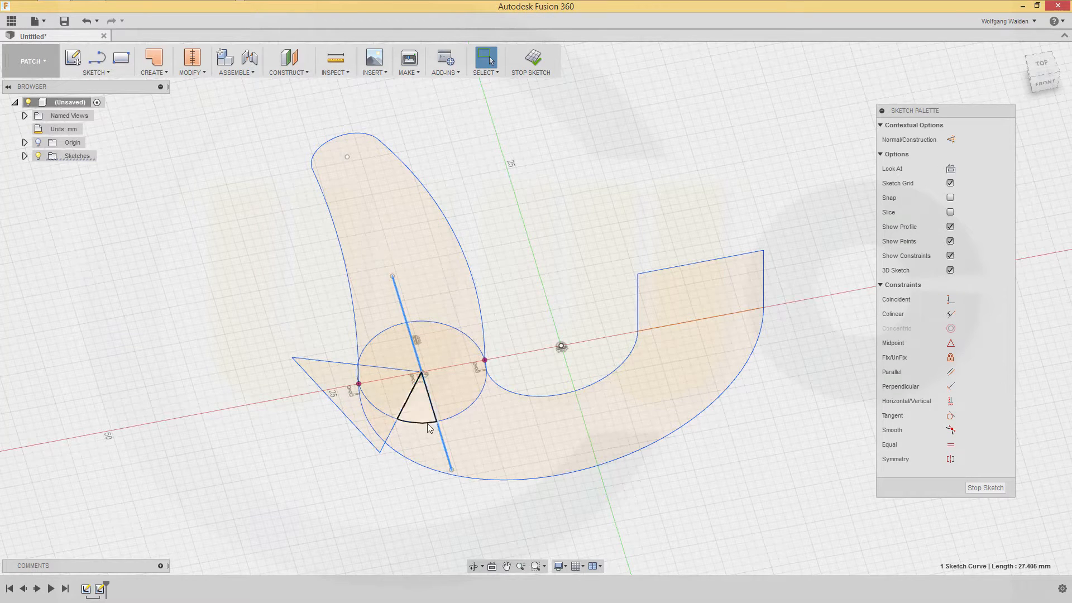
key("d")
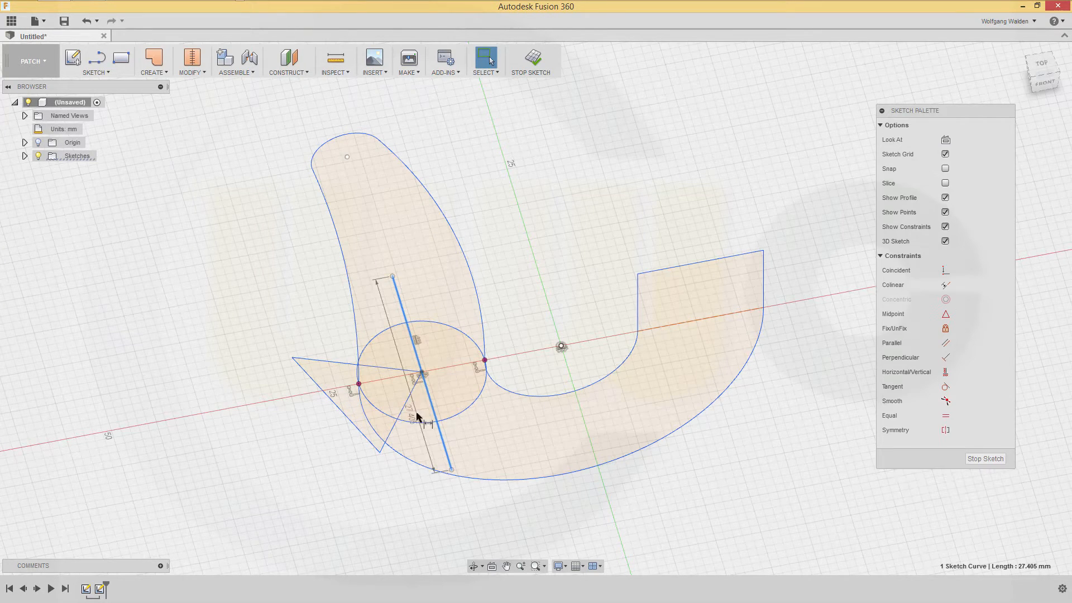
left_click(404, 406)
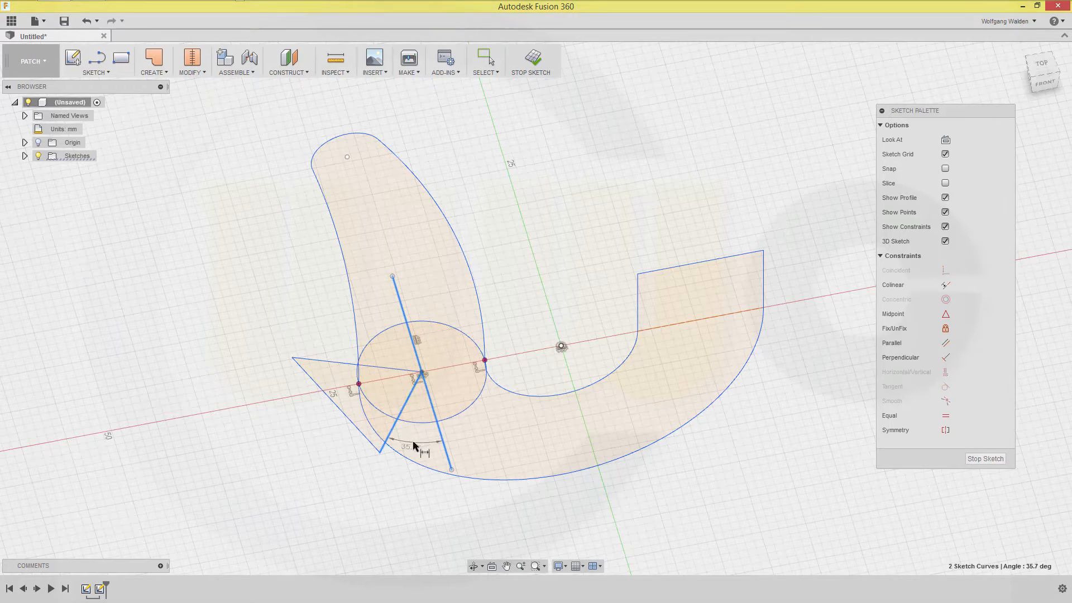
left_click(413, 445)
type("4")
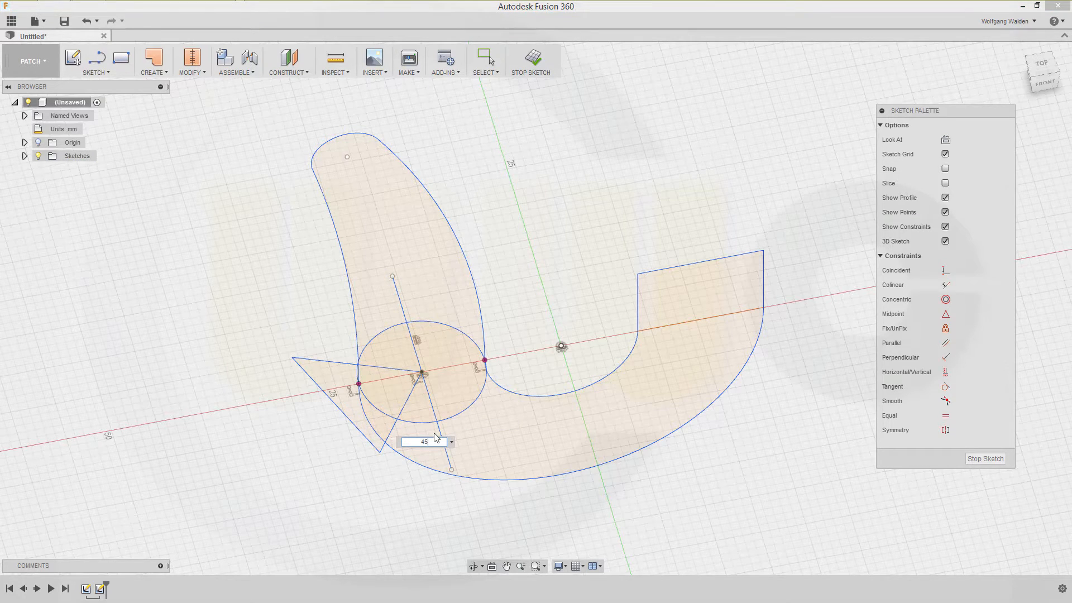
type("5")
key("Return")
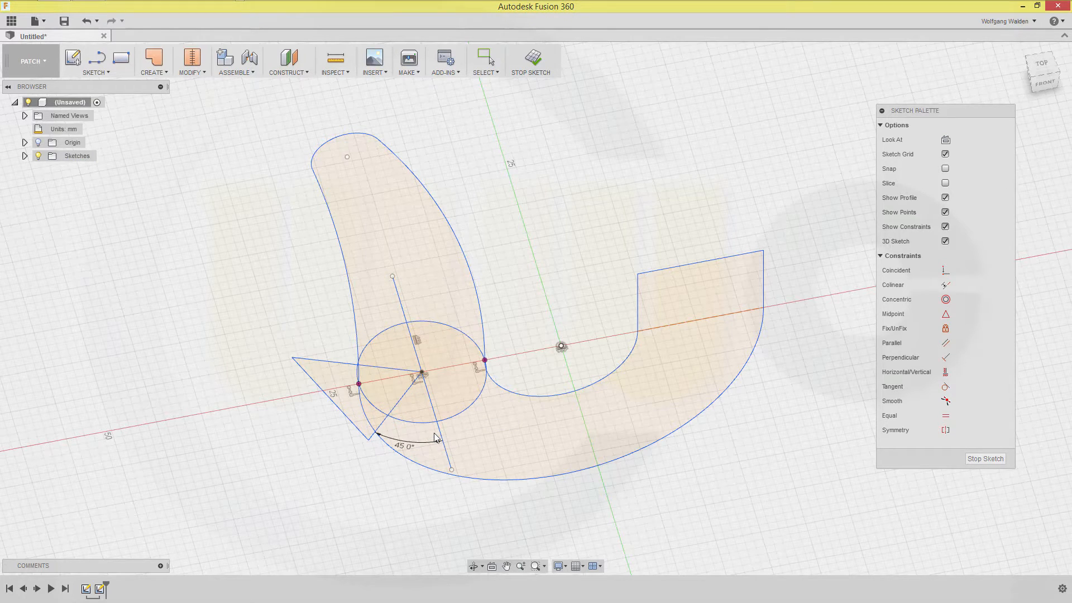
key("Escape")
- Constrain the two triangle sides that meet at the circle's centre perpendicular to each other
left_click(395, 413)
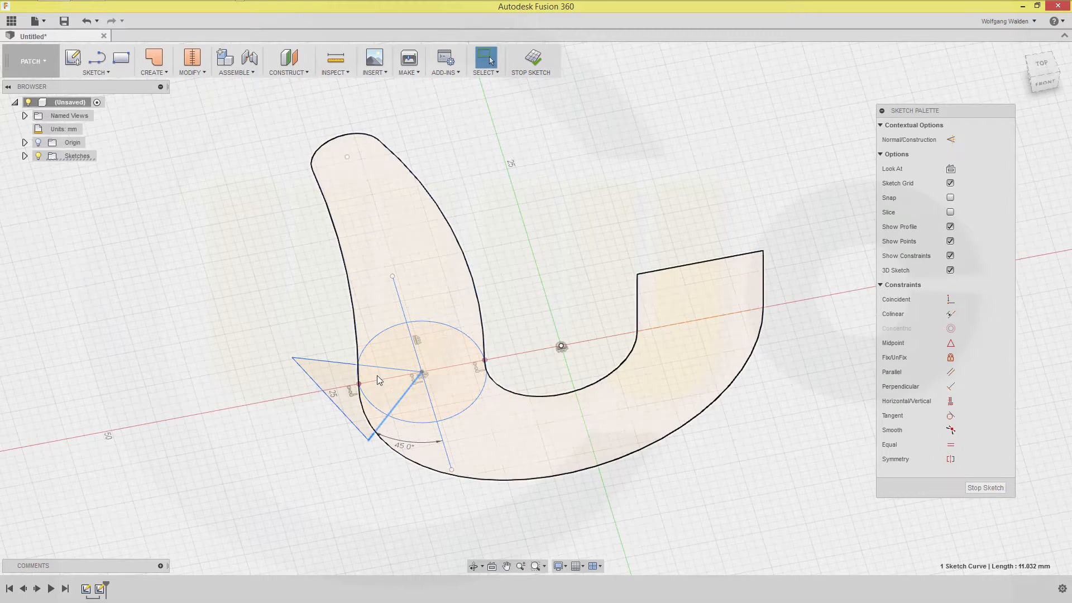
left_click(342, 368)
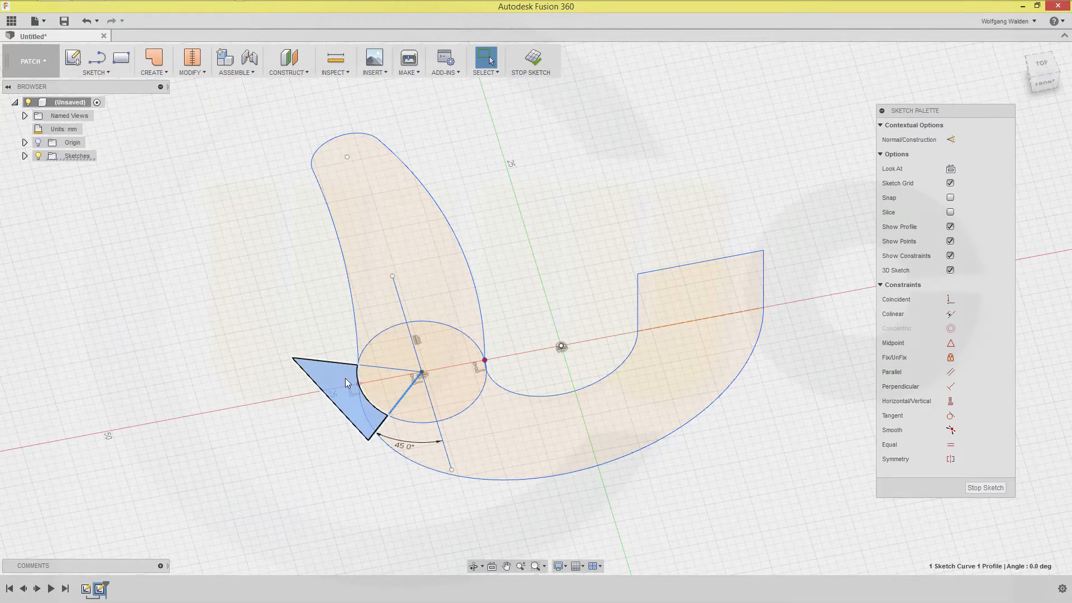
key("Escape")
mouse_move(385, 375)
middle_mouse_down("shift")
mouse_move(426, 435)
mouse_move(453, 422)
mouse_move(466, 457)
middle_mouse_up("shift")
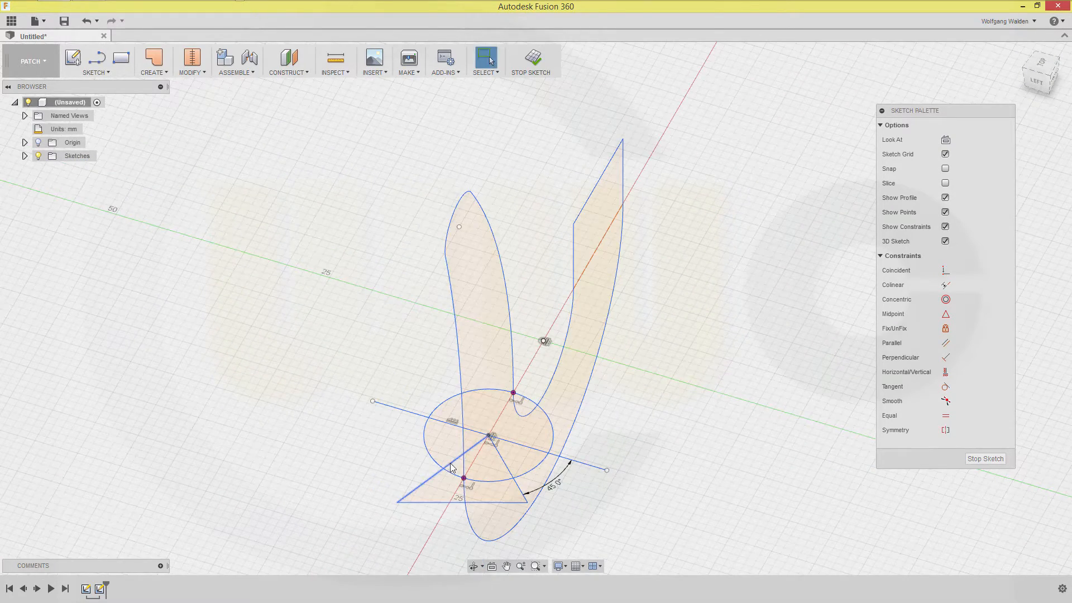
left_click(473, 480)
left_click(505, 465, "ctrl")
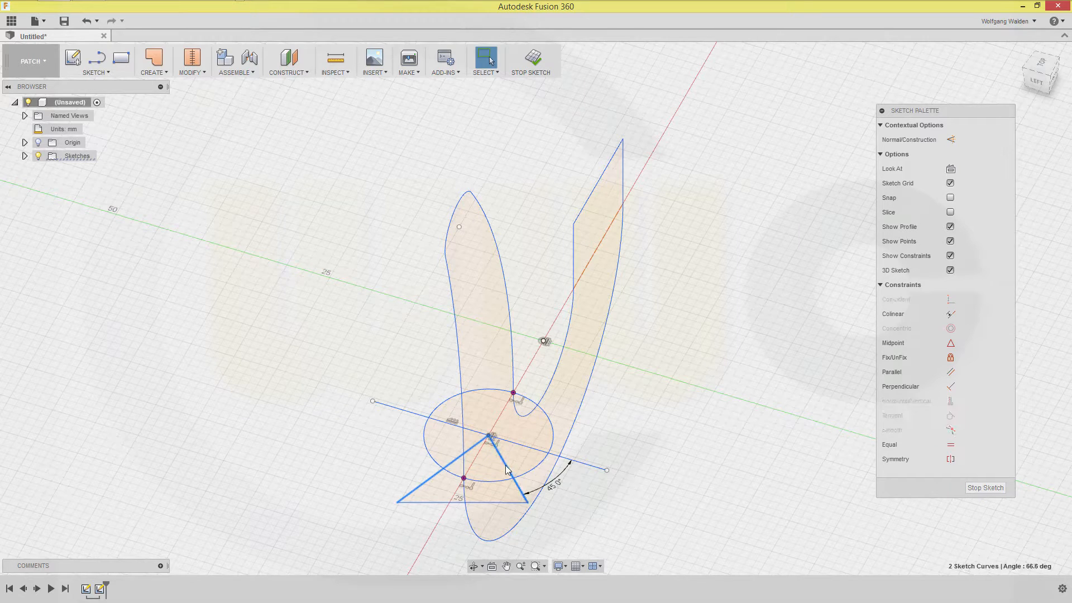
left_click(950, 386)
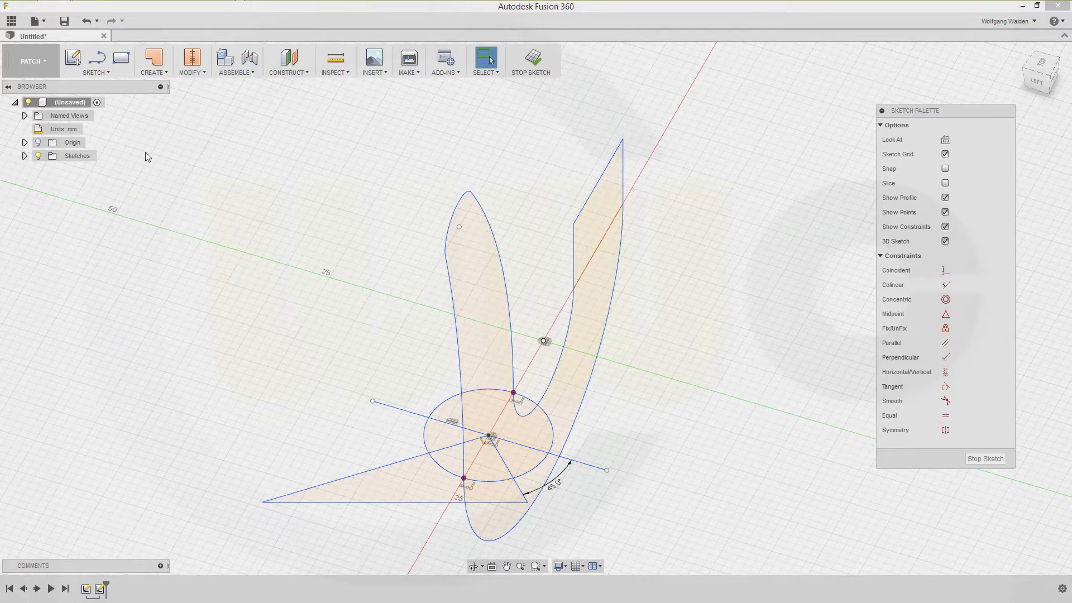
- Trim away every part of the cross line and the triangle that lies outside the circle
left_click(105, 71)
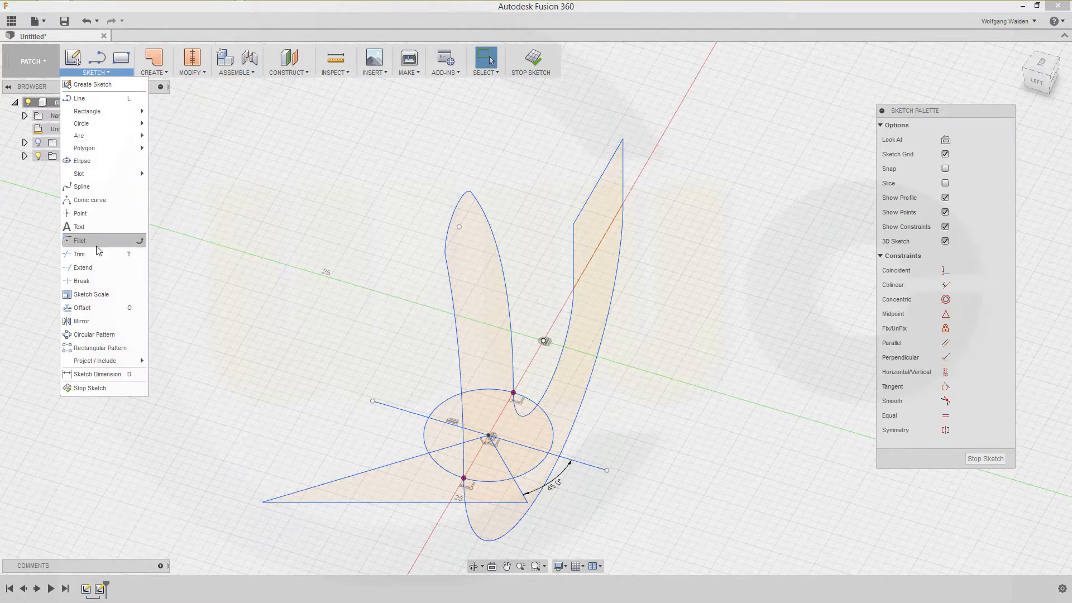
left_click(98, 259)
left_click(401, 410)
left_click(394, 459)
left_click(403, 501)
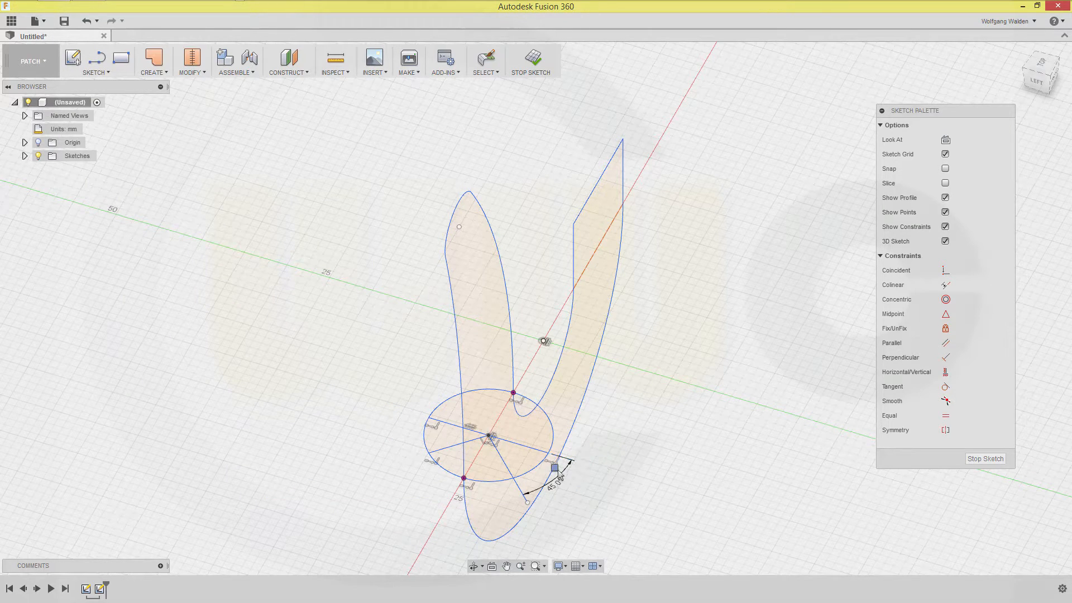
left_click(559, 456)
left_click(520, 490)
key("Escape")
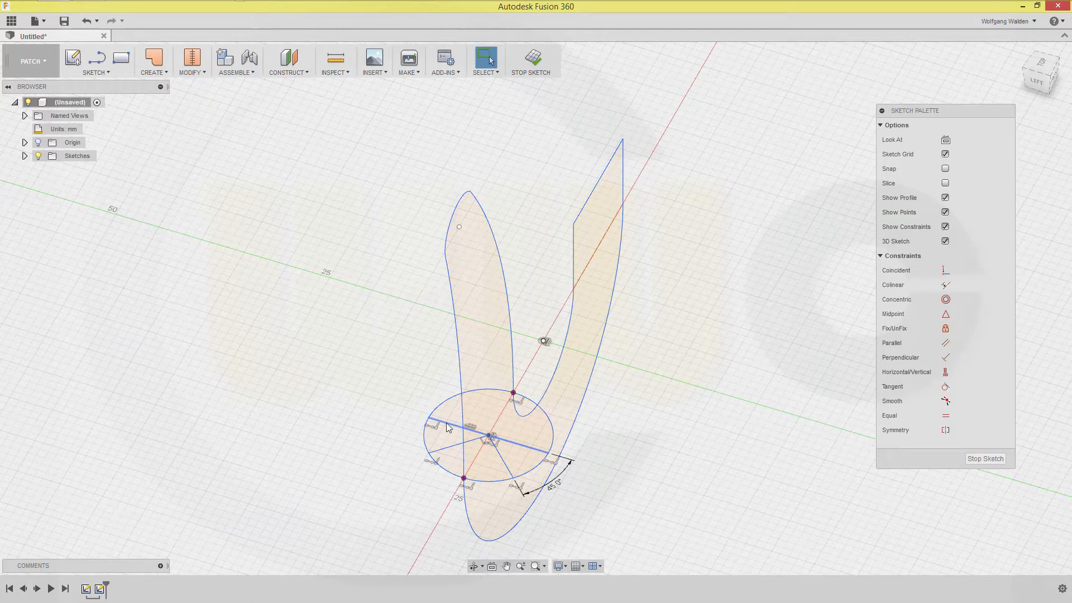
- Convert the cross line and the two remaining triangle sides inside the circle to construction lines
left_click(448, 427)
left_click(466, 467)
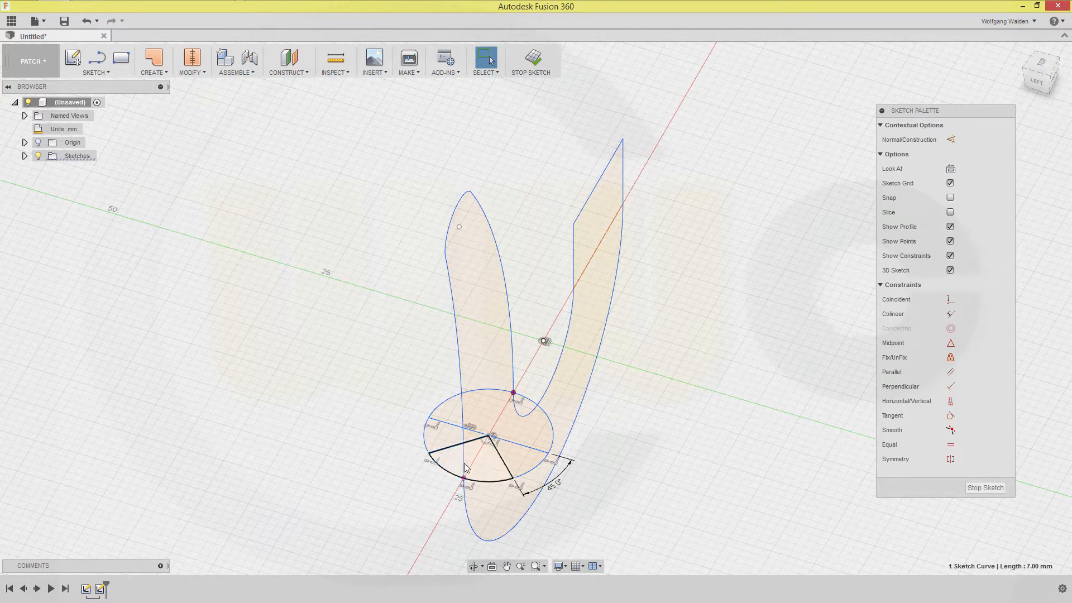
left_click(504, 462)
left_click(527, 446, "shift")
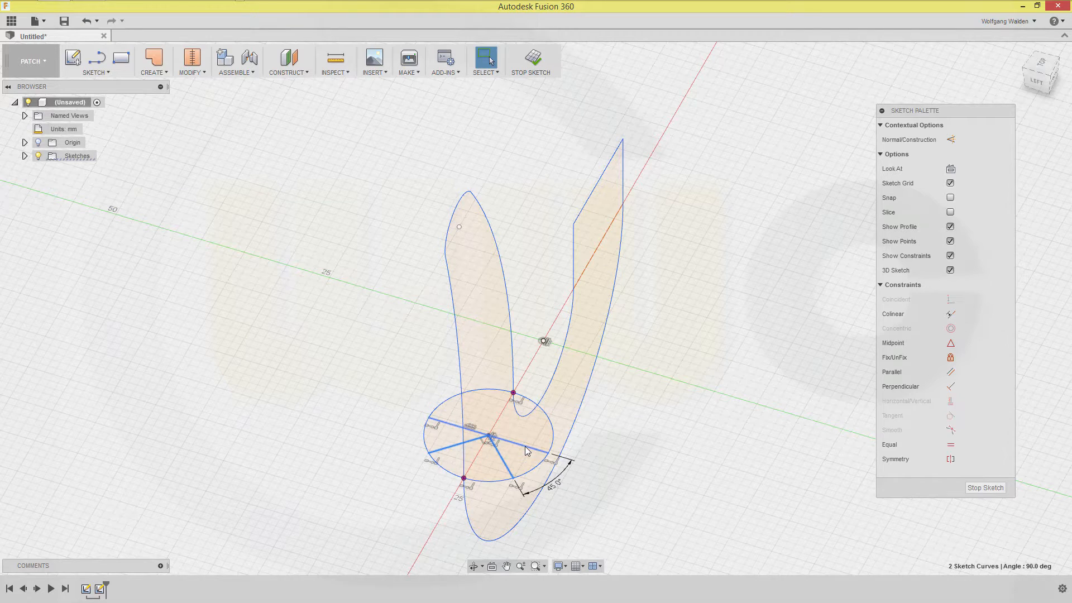
right_click(527, 444)
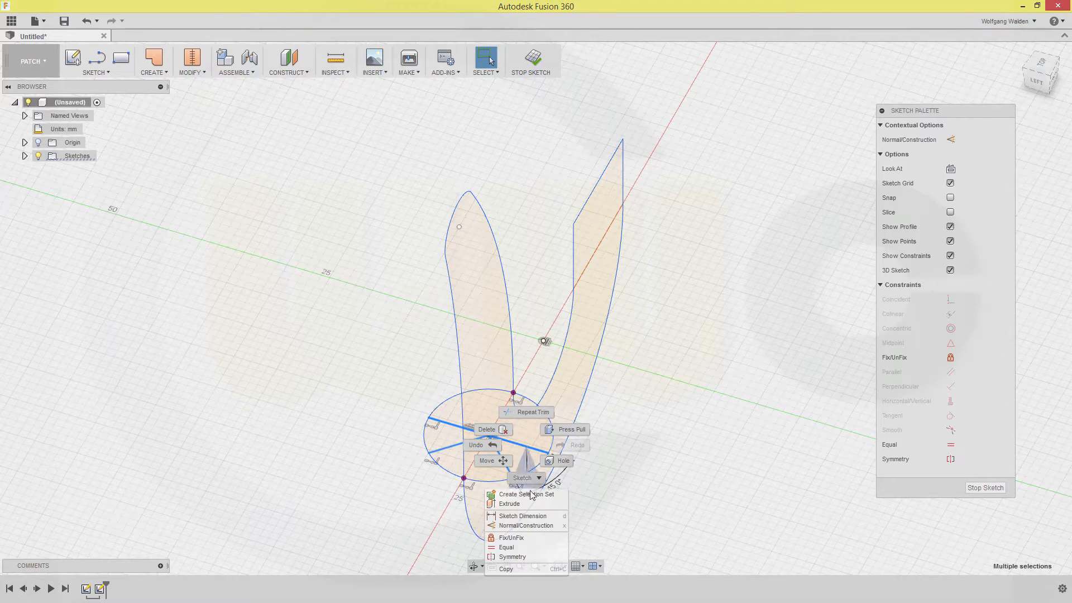
left_click(537, 525)
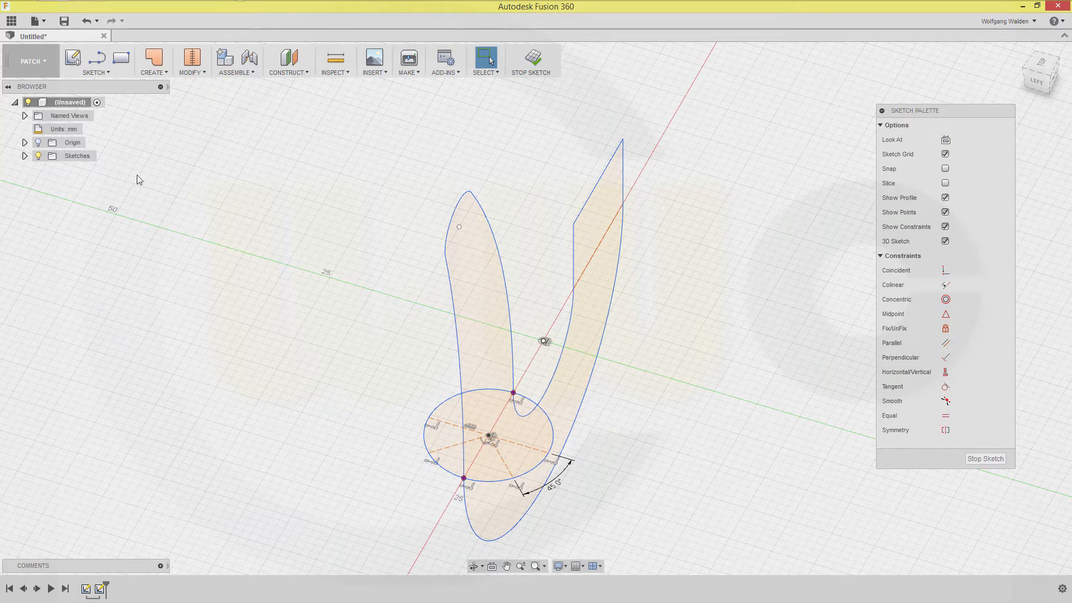
- Break the circle into separate arcs where the construction lines meet it, and finish the sketch
left_click(165, 71)
left_click(106, 74)
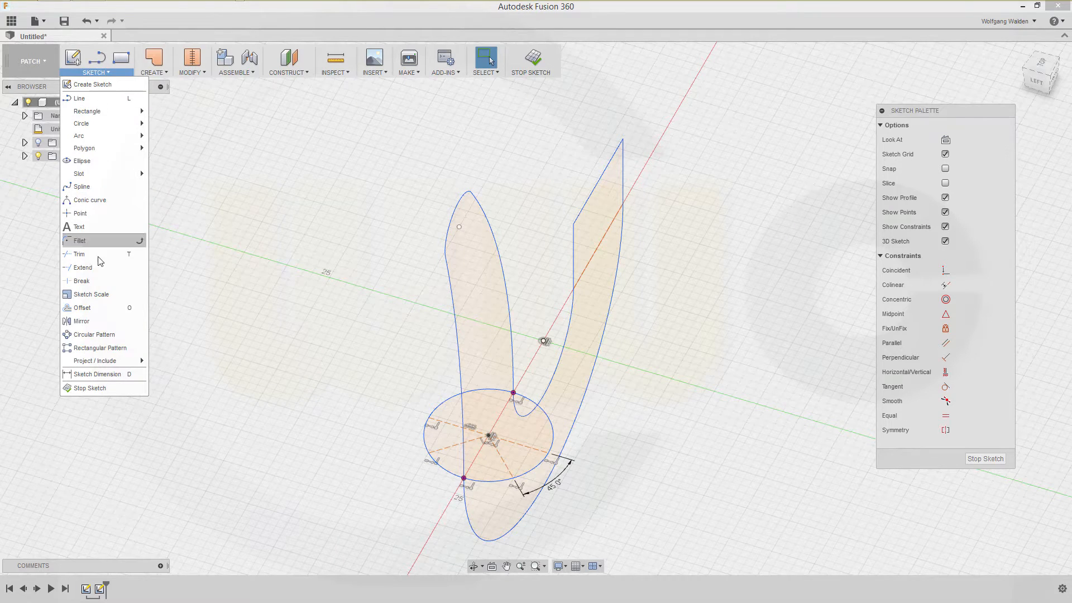
left_click(89, 282)
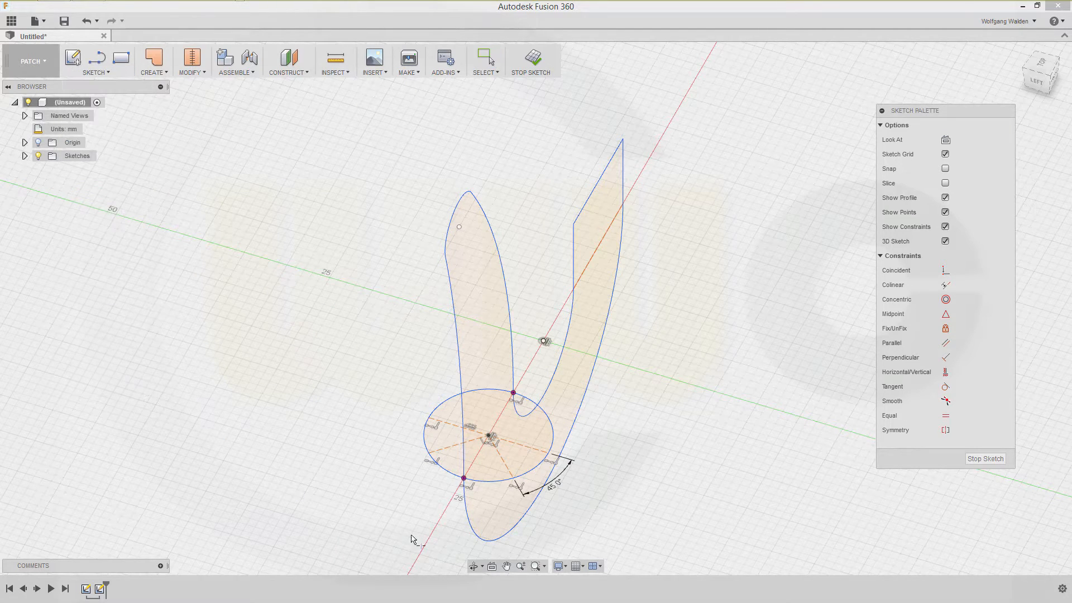
left_click(530, 471)
right_click(663, 440)
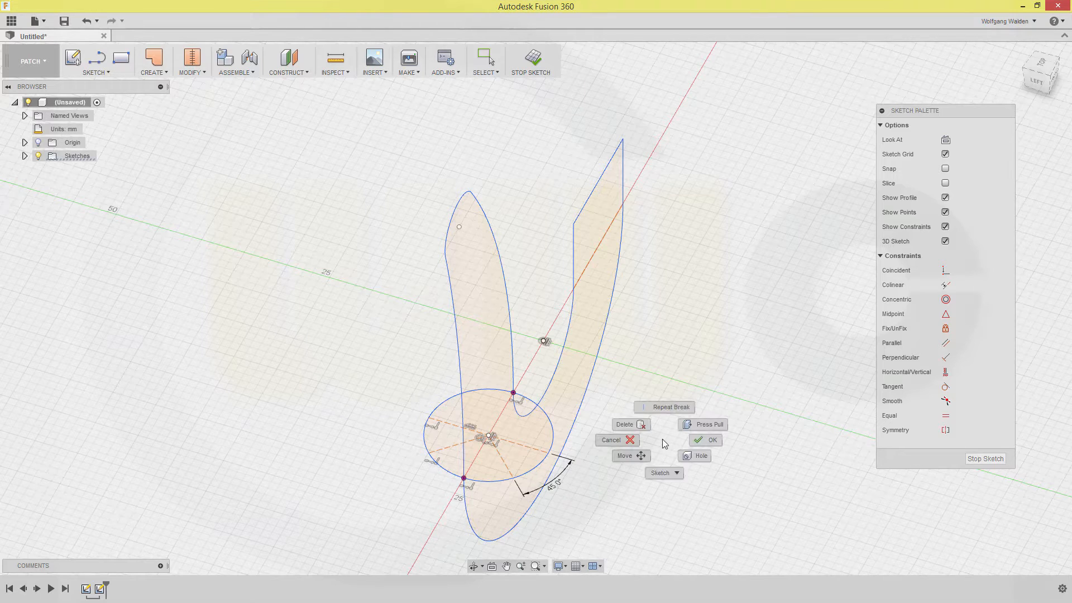
left_click(664, 411)
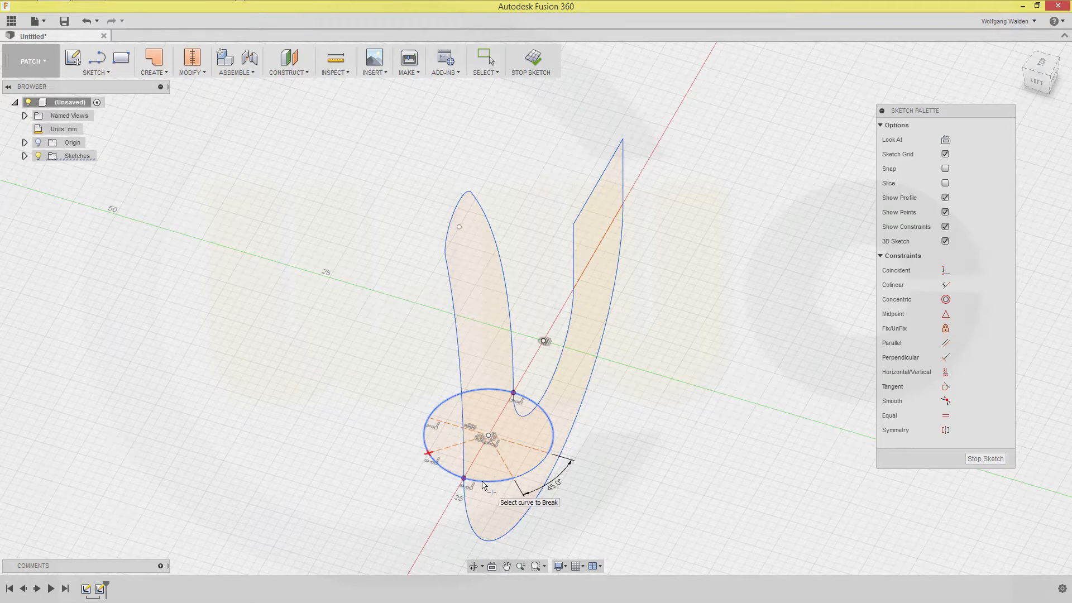
left_click(483, 484)
right_click(665, 377)
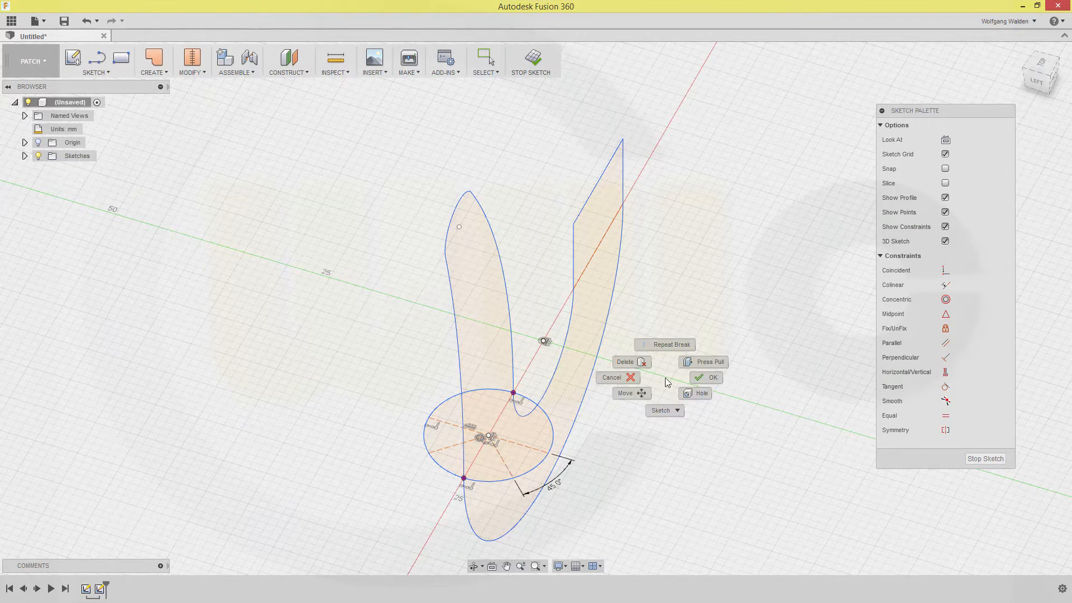
left_click(664, 345)
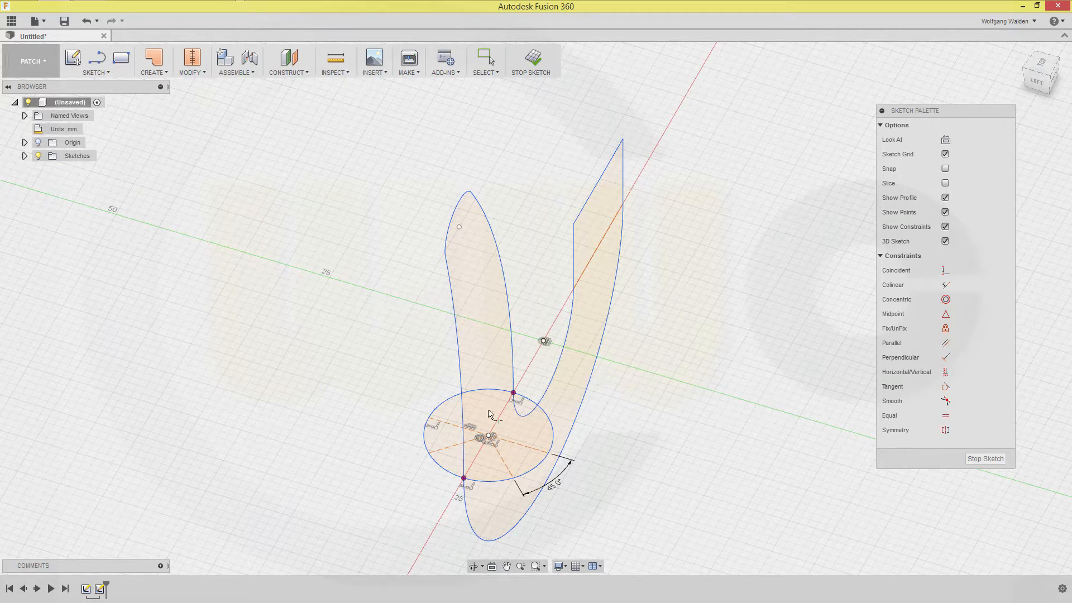
left_click(423, 441)
key("Escape")
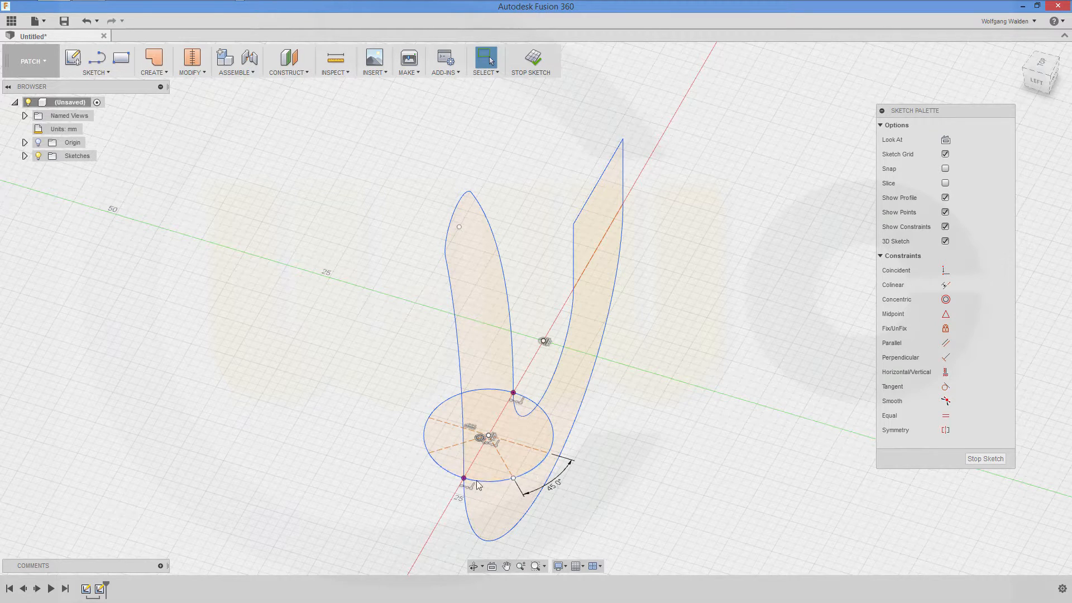
mouse_move(659, 438)
middle_mouse_down("shift")
mouse_move(626, 426)
mouse_move(624, 438)
middle_mouse_up("shift")
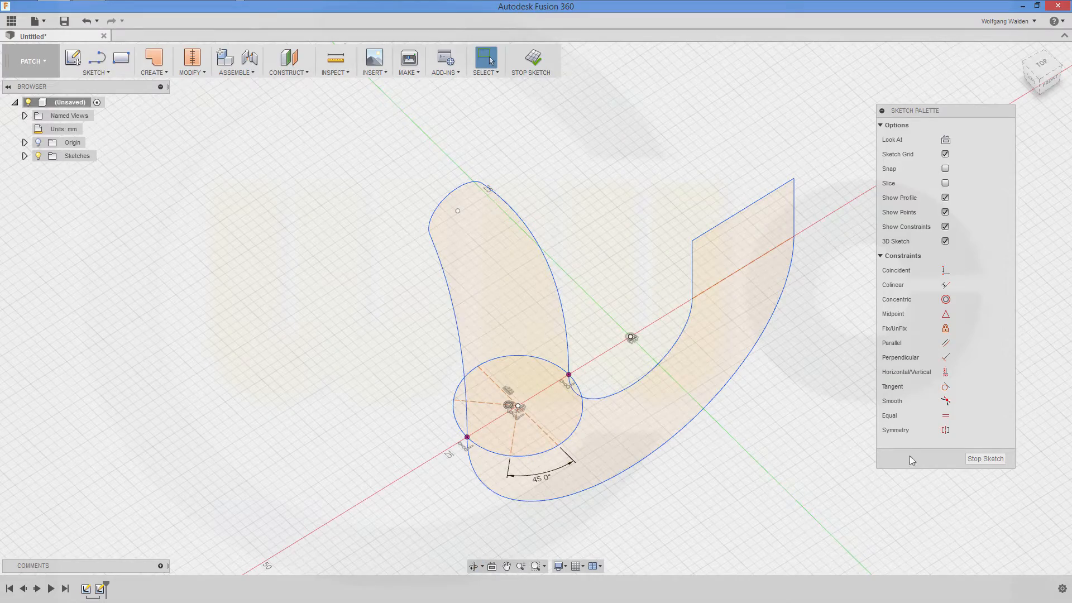
left_click(985, 458)
- Create a construction plane offset 10 mm from the XZ origin plane
middle_click_drag(818, 404, 518, 447, "shift")
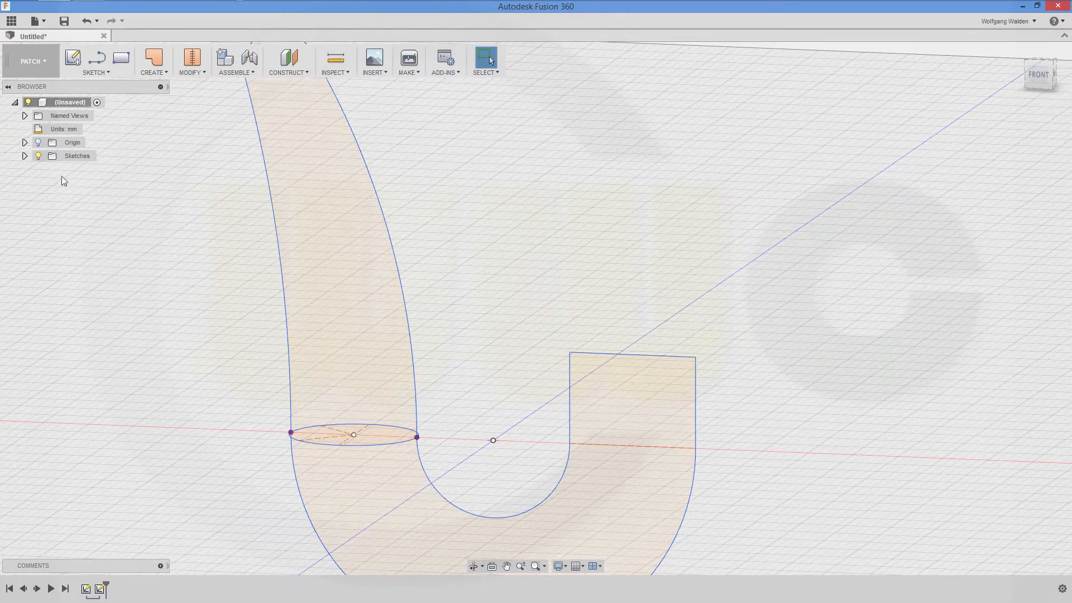
left_click(341, 139)
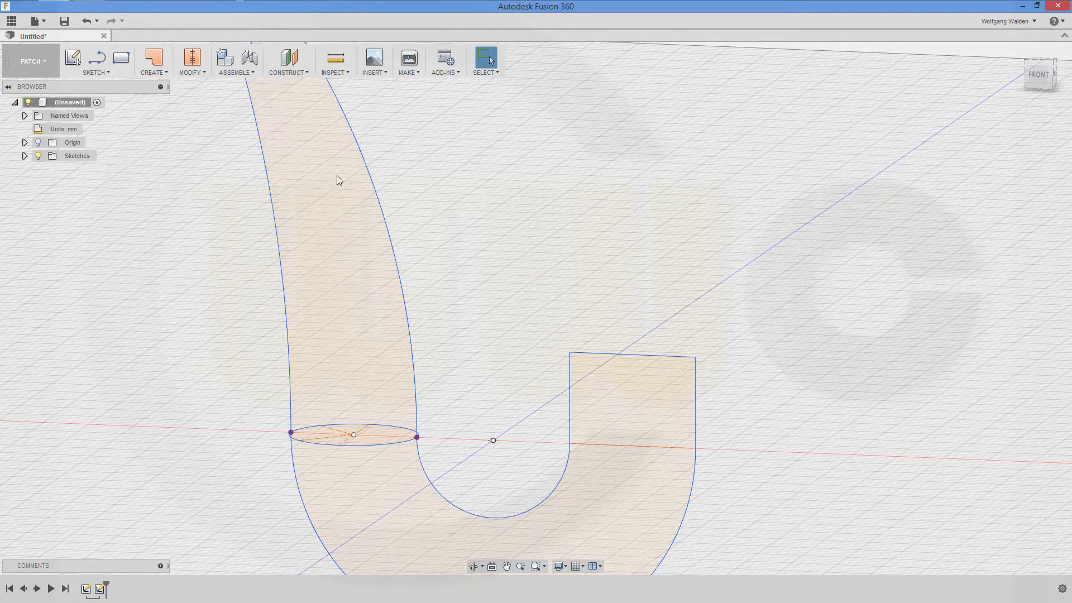
left_click(305, 72)
left_click(296, 82)
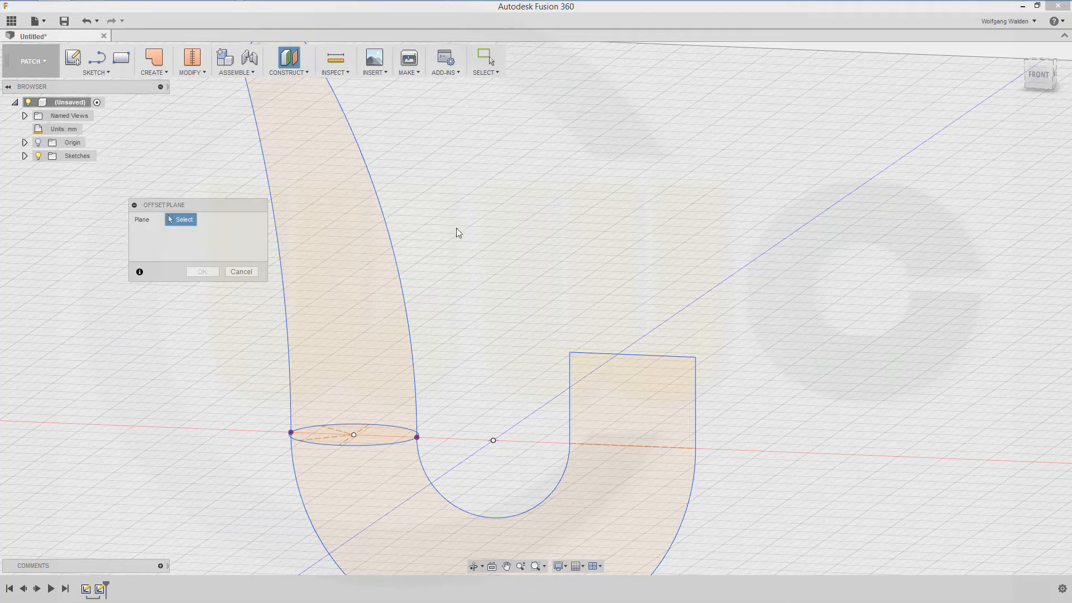
left_click(25, 143)
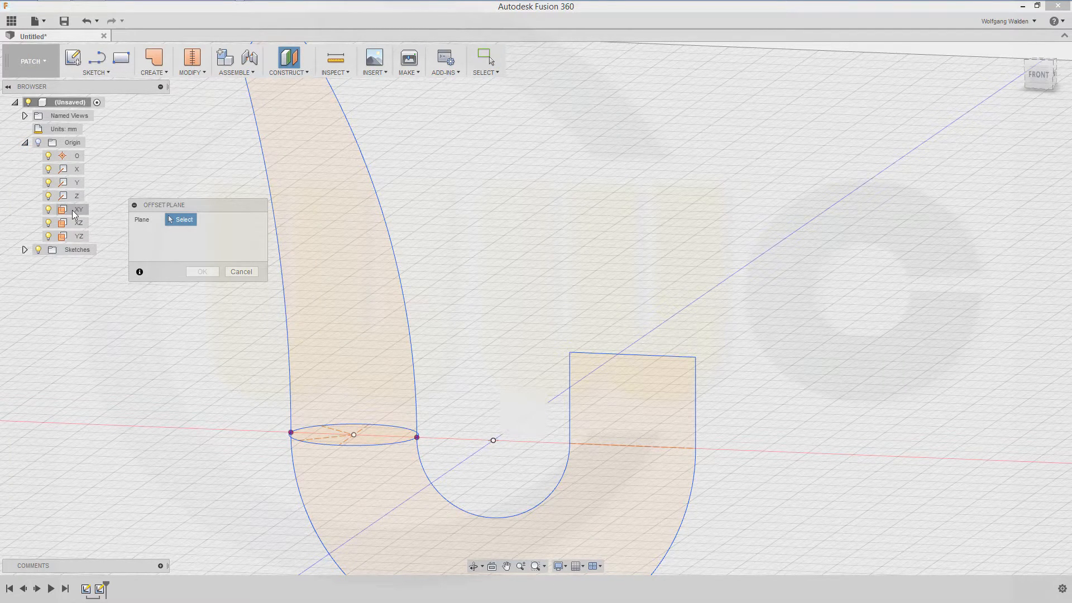
middle_click_drag(465, 373, 464, 382, "shift")
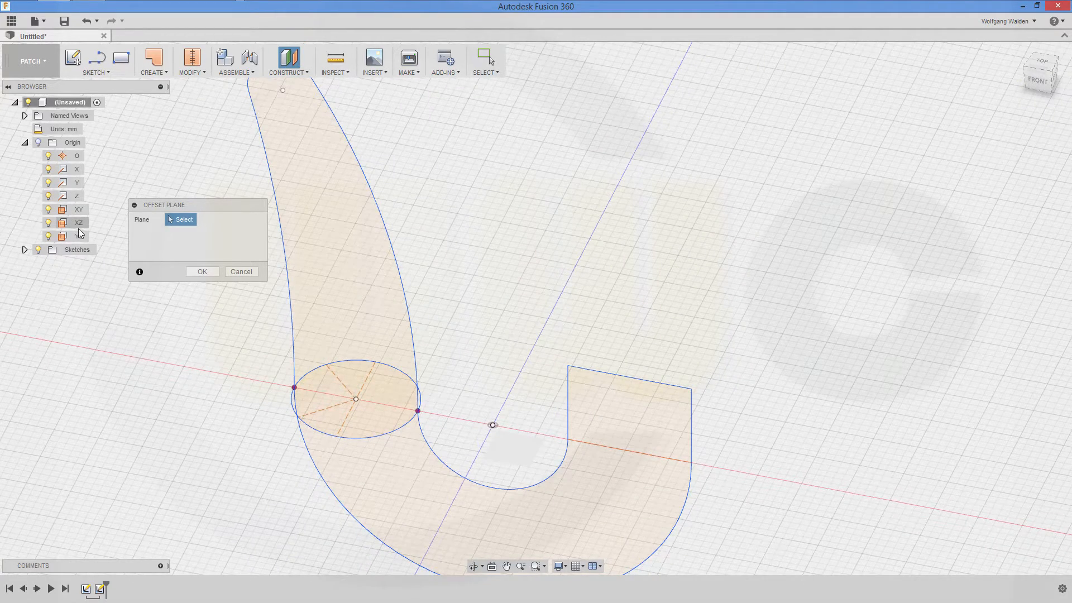
left_click(79, 229)
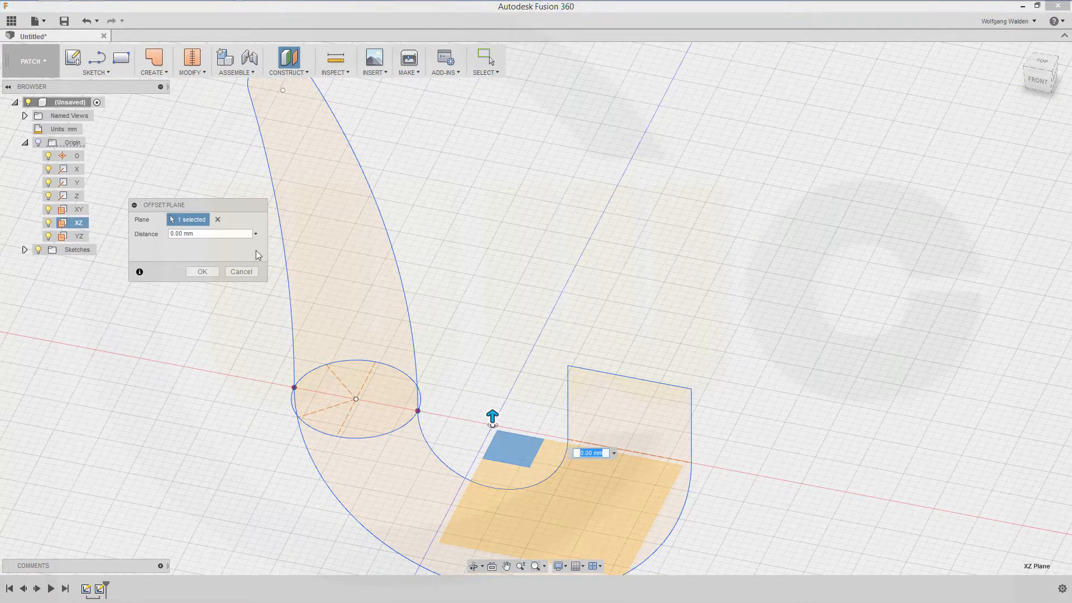
type("50")
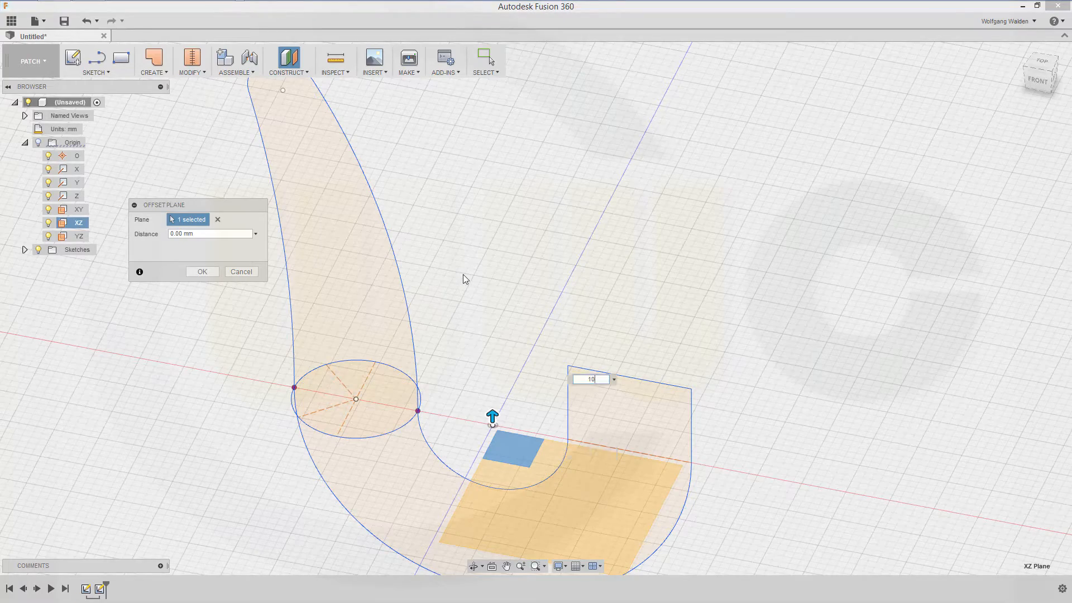
key("Return")
- Start a new sketch on the offset construction plane
mouse_move(567, 311)
middle_mouse_down("shift")
mouse_move(564, 277)
mouse_move(533, 291)
mouse_move(534, 306)
middle_mouse_up("shift")
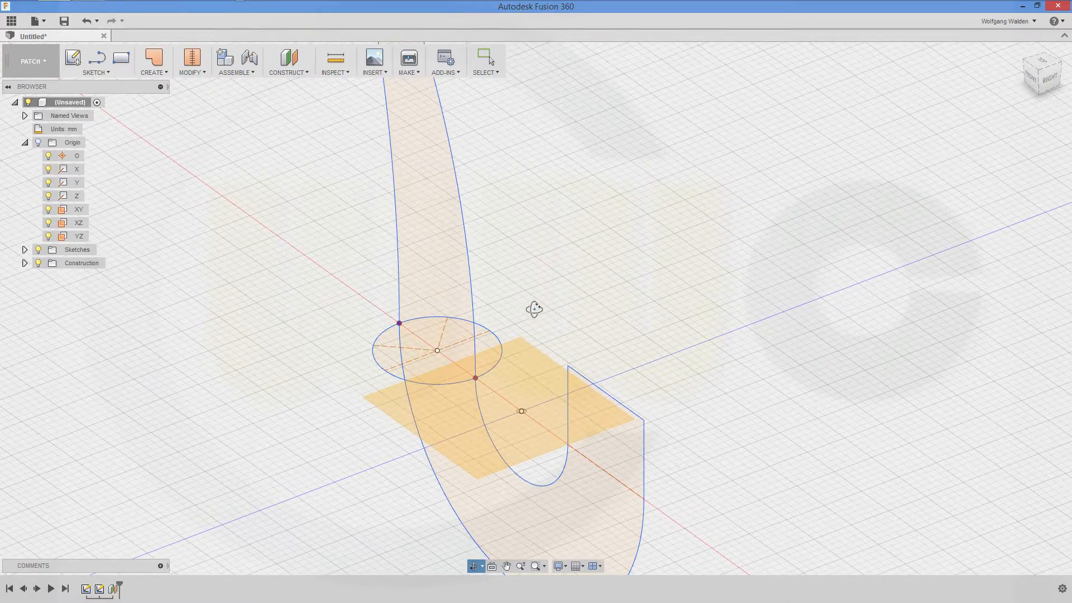
left_click(73, 57)
left_click(601, 425)
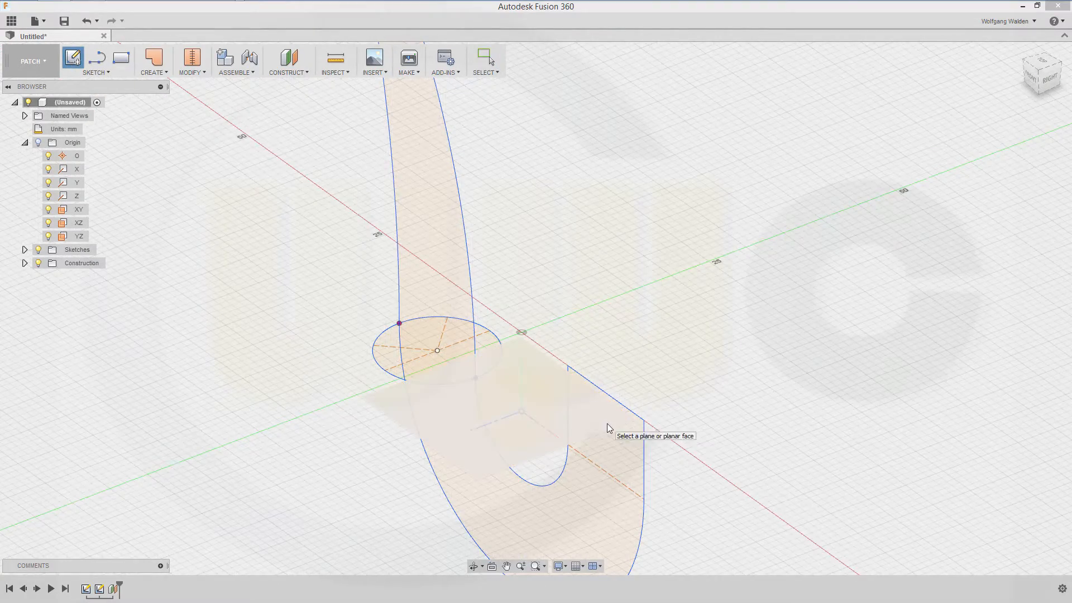
left_click(607, 423)
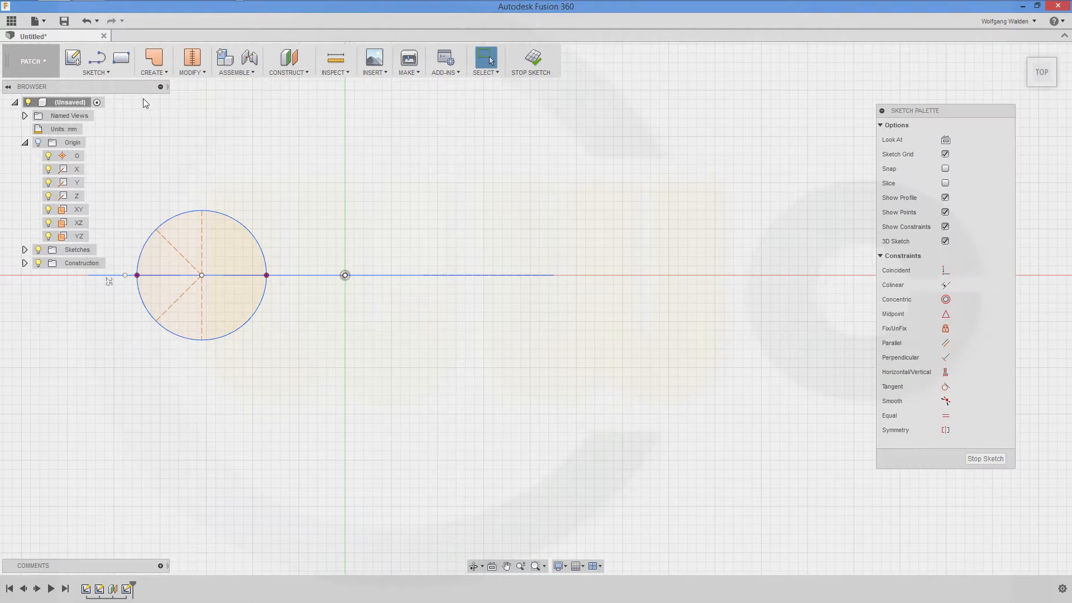
- Draw a circle over the flat end of the hook's shank, its centre slightly off the red axis
key("c")
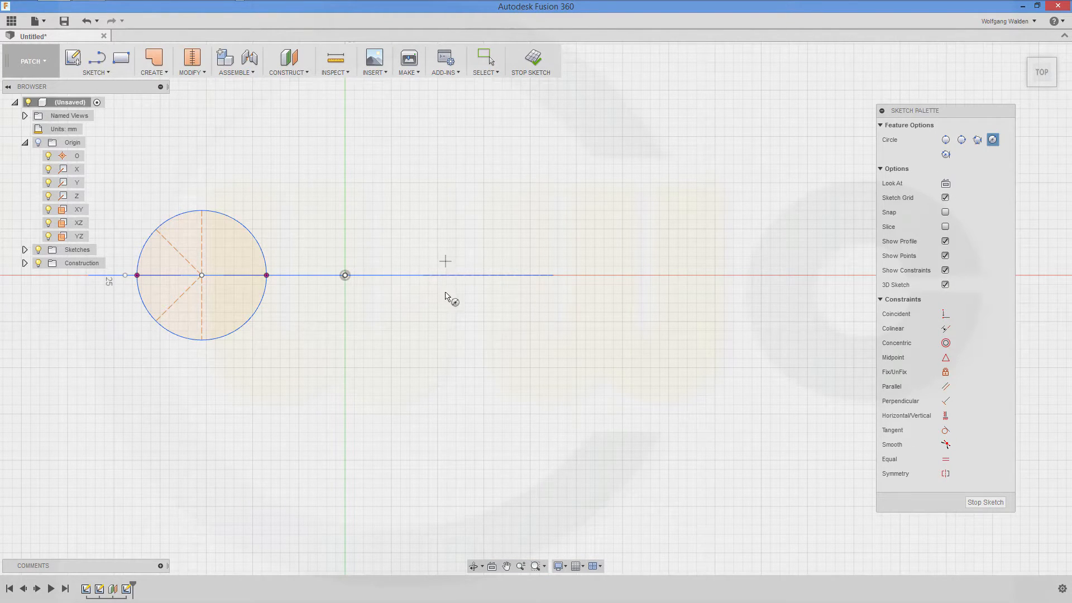
mouse_move(437, 339)
middle_mouse_down("shift")
mouse_move(461, 368)
mouse_move(416, 337)
mouse_move(375, 390)
mouse_move(404, 313)
middle_mouse_up("shift")
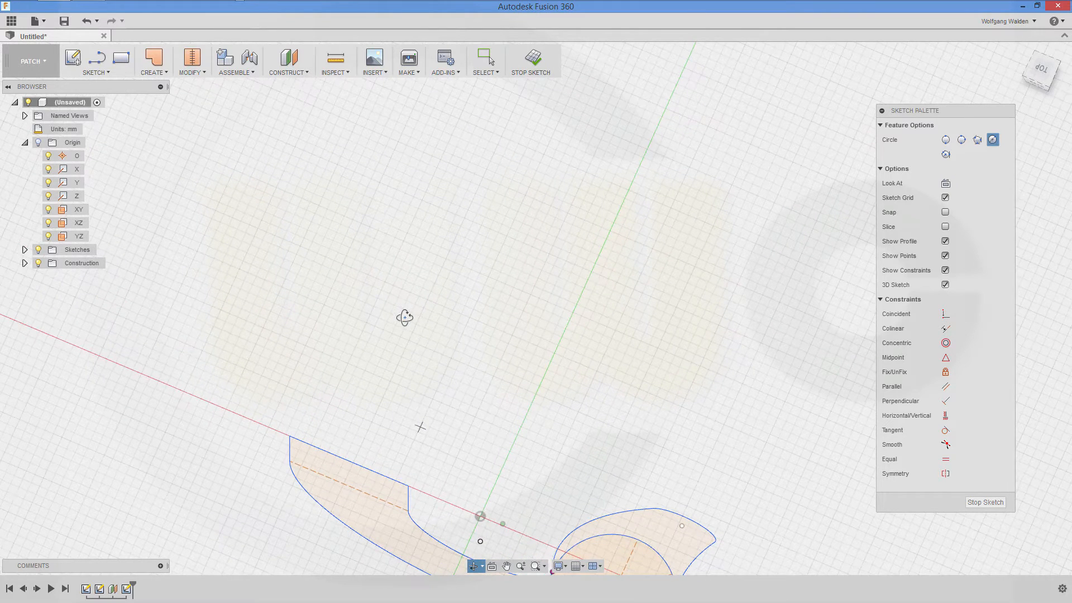
left_click(360, 453)
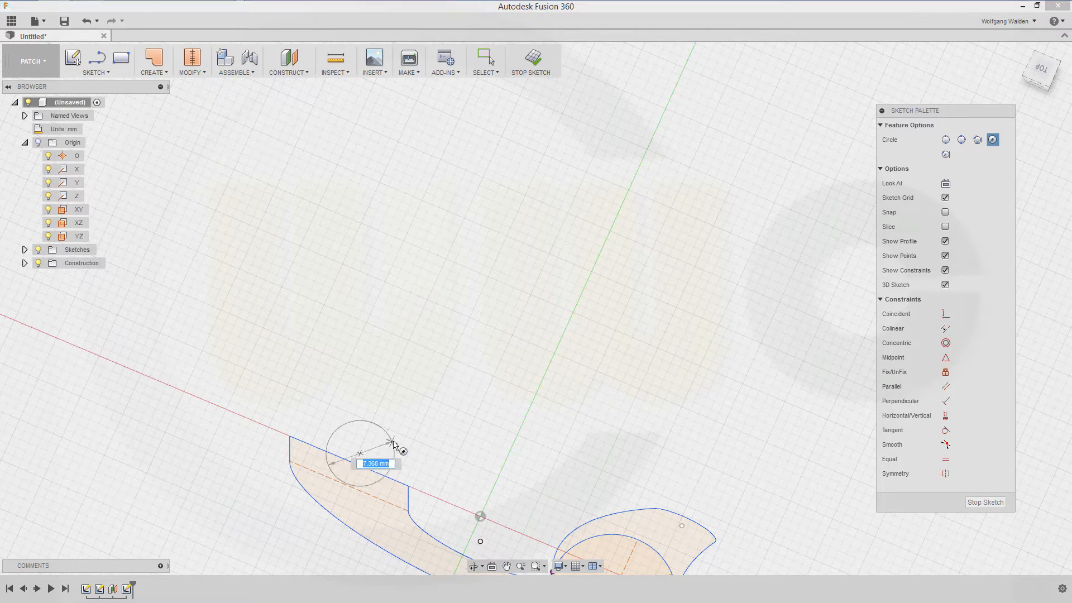
left_click(416, 434)
key("Escape")
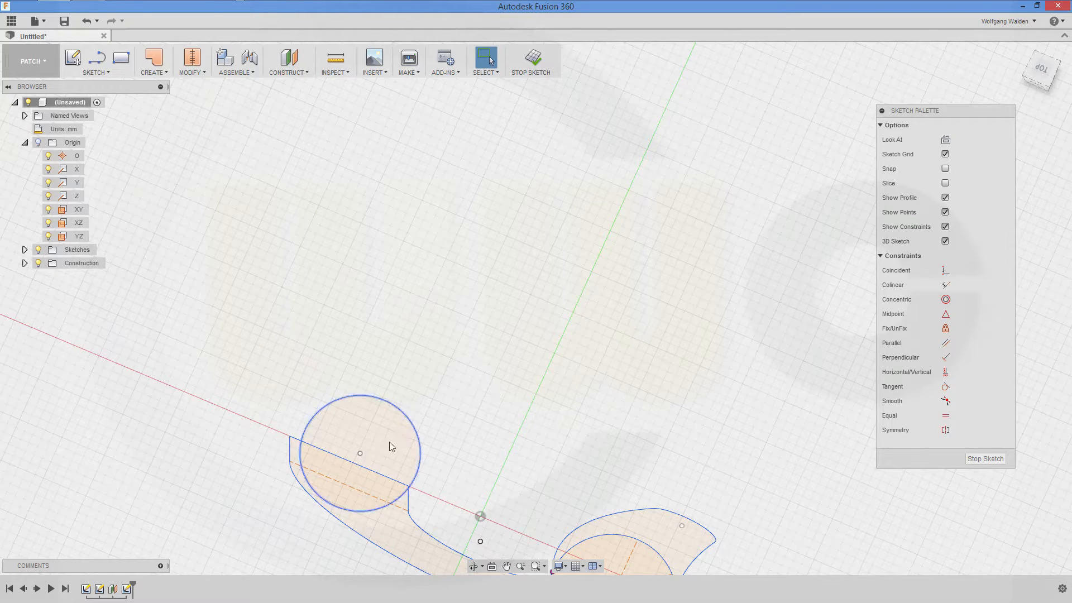
- Align the new circle's centre with the sketch origin using a Horizontal/Vertical constraint
left_click(360, 453)
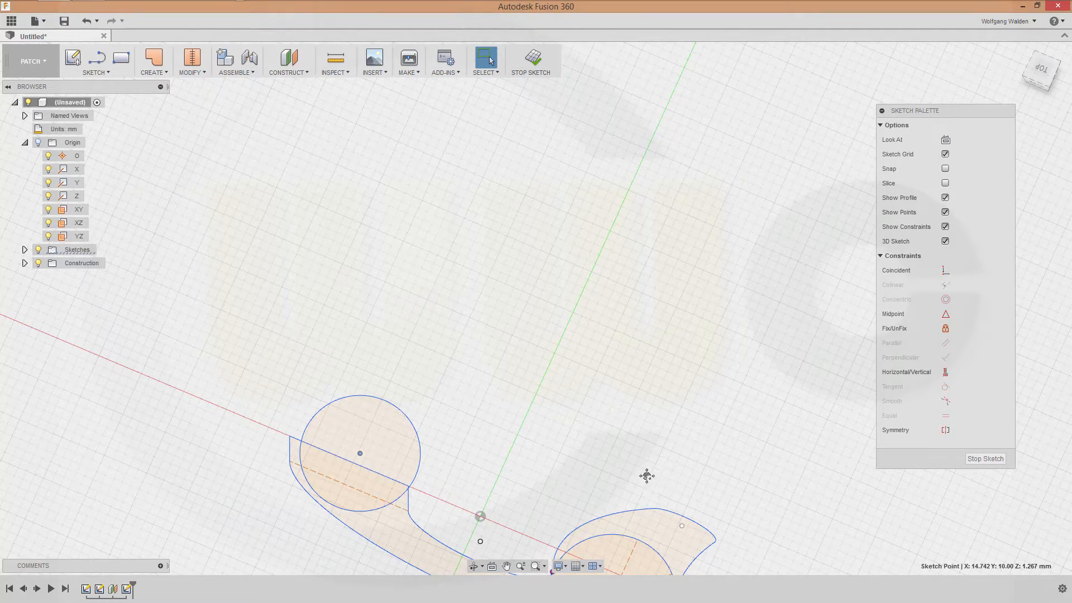
middle_click_drag(647, 475, 622, 351)
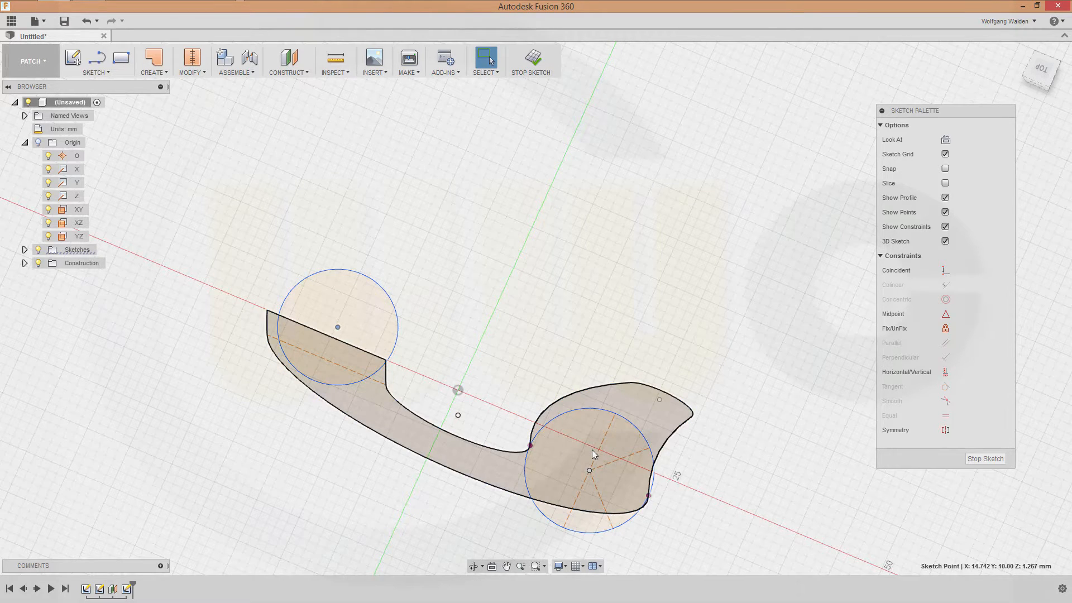
left_click(688, 419)
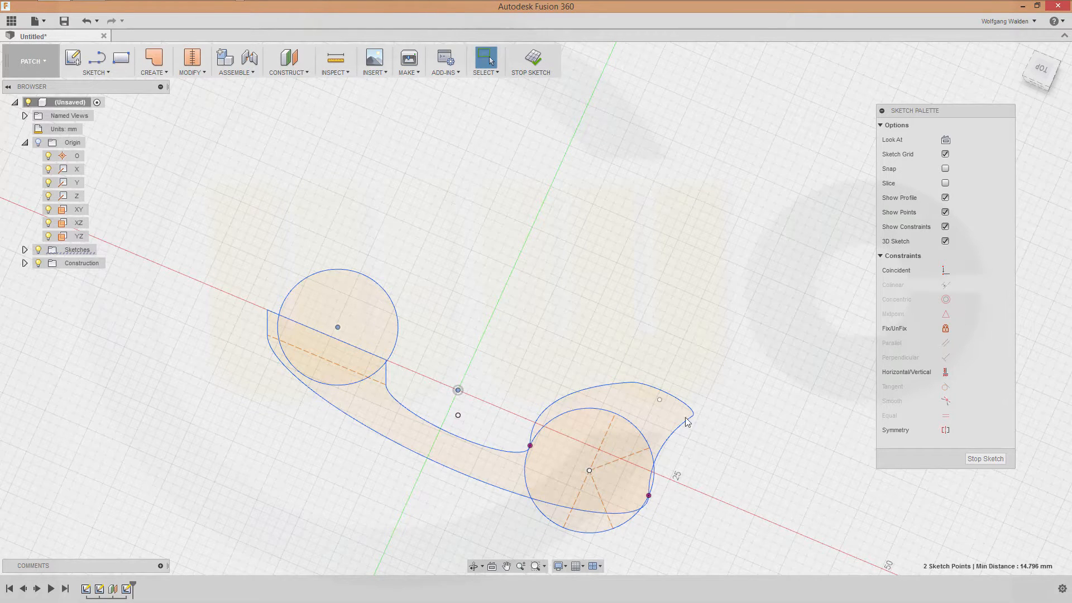
left_click(943, 372)
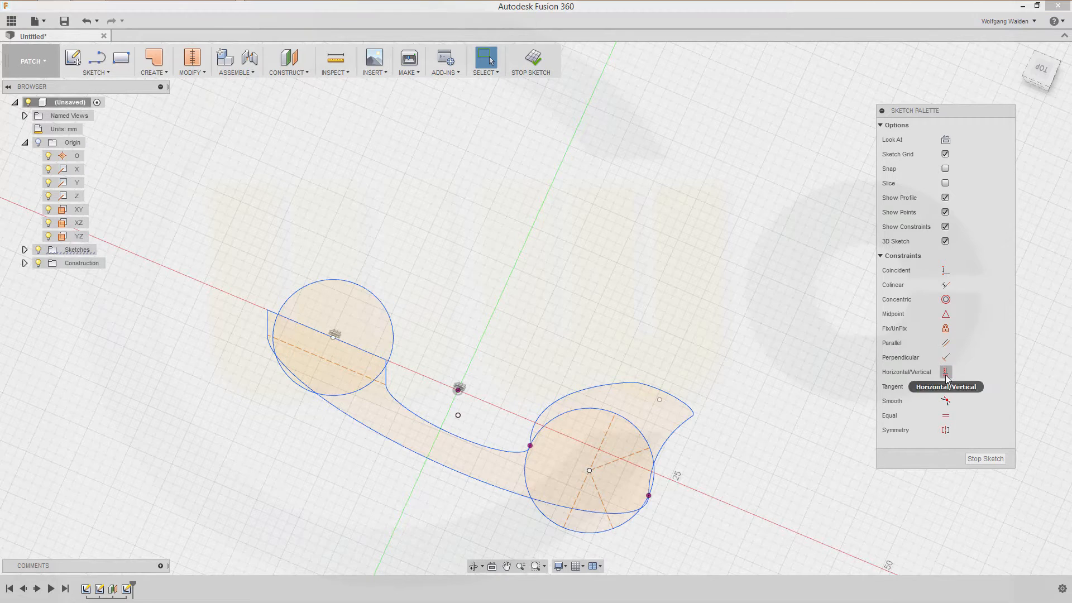
- Include the two endpoints of the shank's flat end line in the current sketch as 3D geometry
left_click(107, 73)
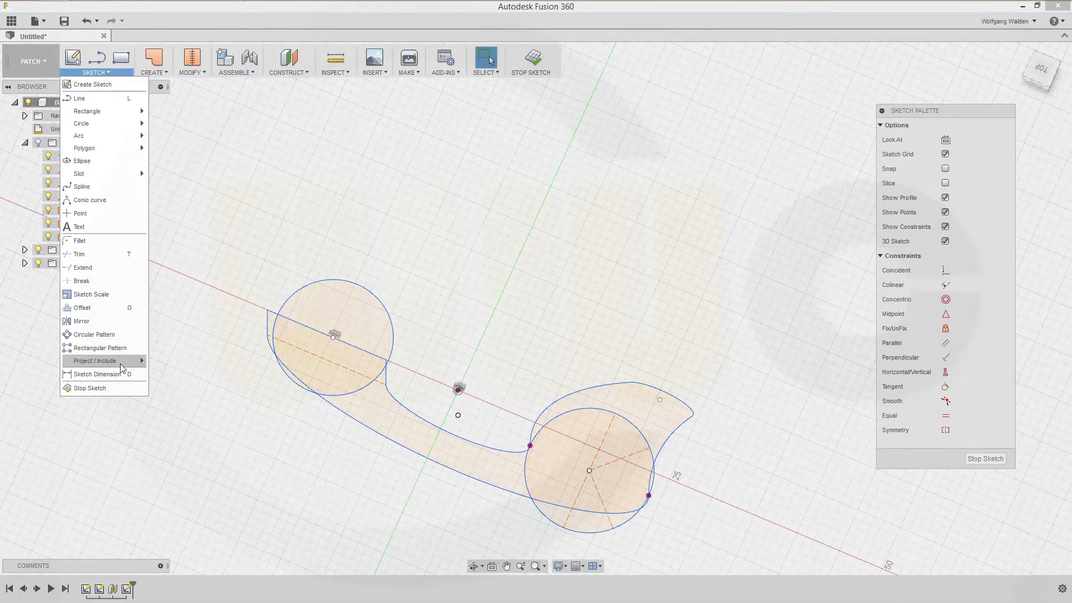
mouse_move(121, 364)
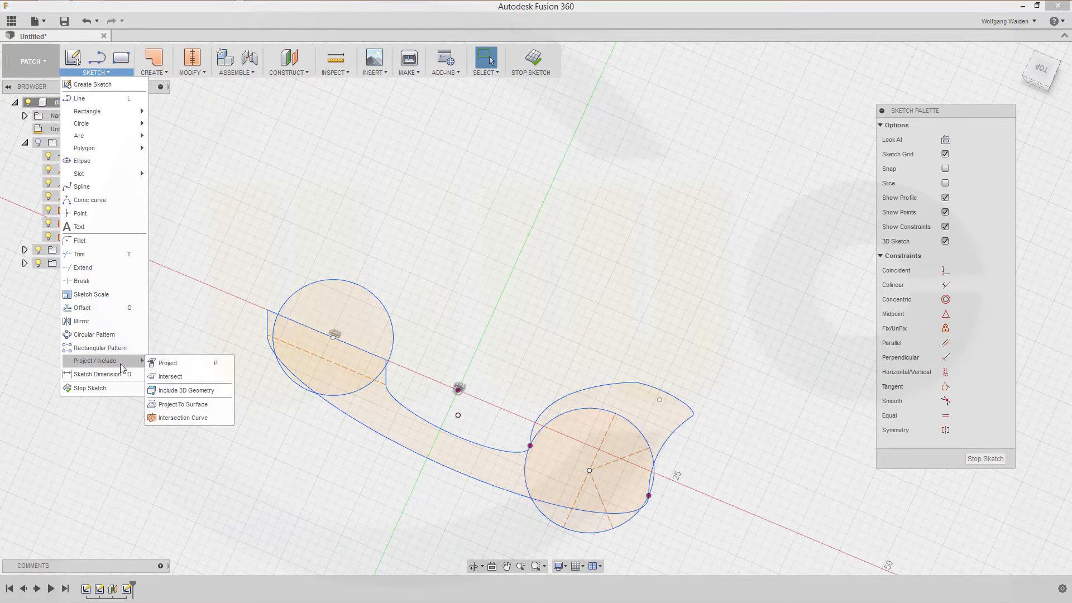
left_click(189, 392)
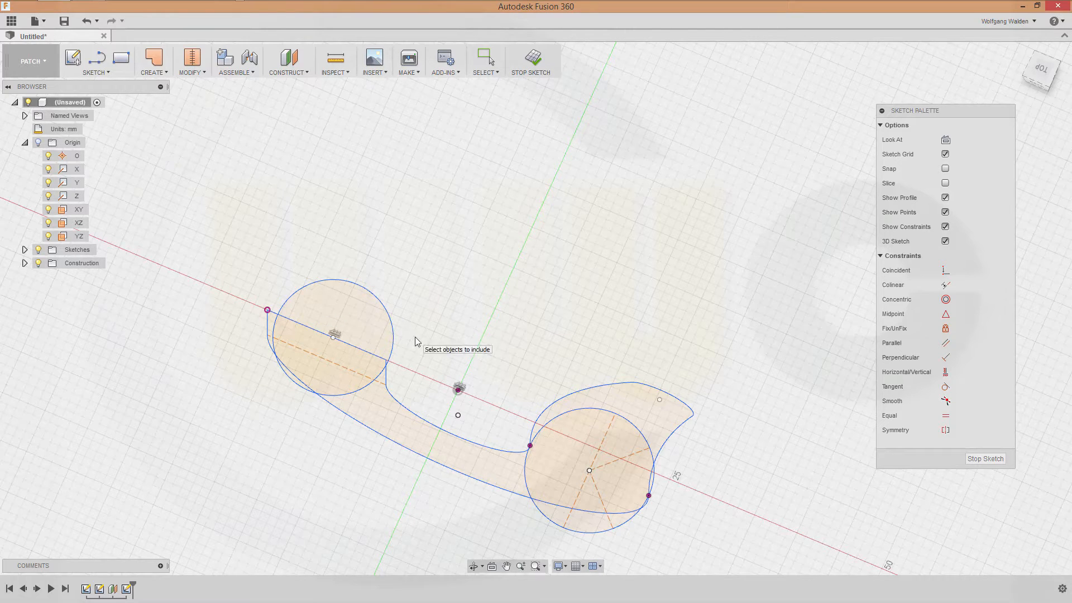
right_click(433, 330)
left_click(449, 300)
left_click(386, 360)
- Make the shank circle pass through both included endpoints using Coincident constraints
left_click(945, 270)
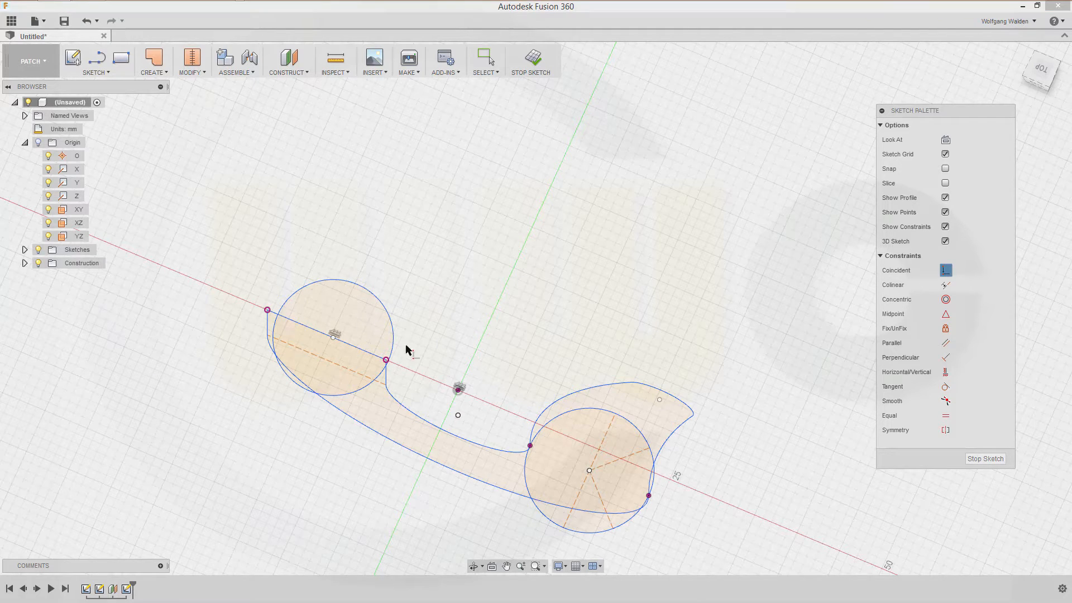
left_click(388, 358)
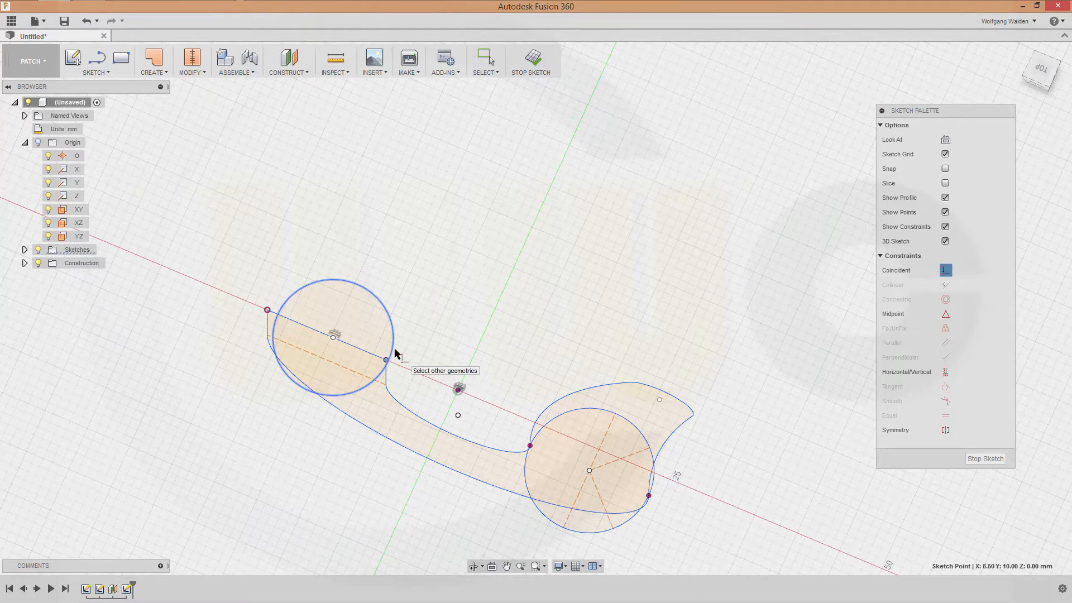
left_click(393, 352)
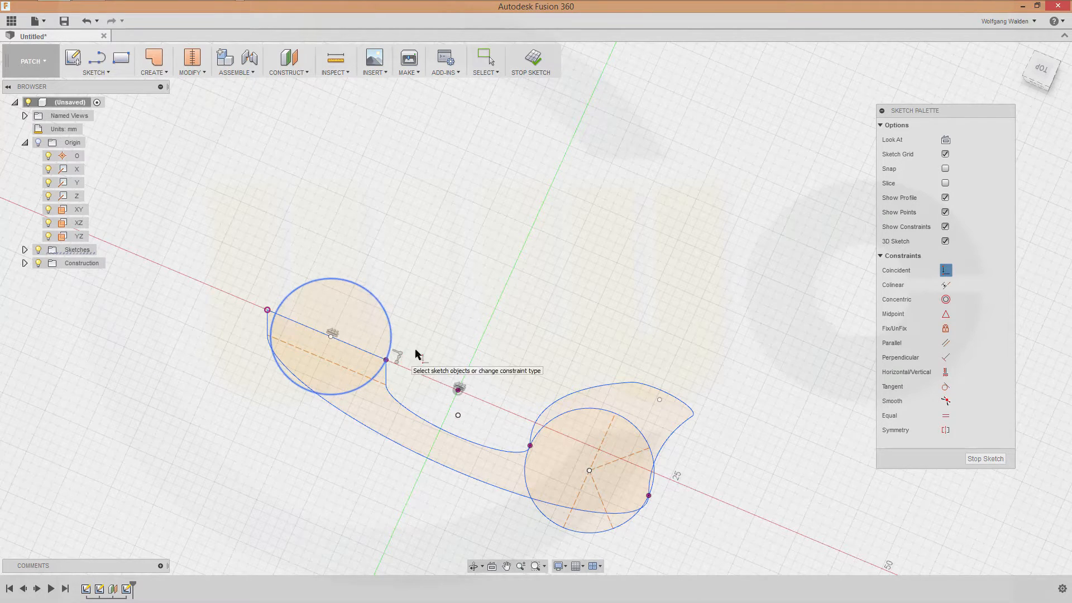
left_click(268, 310)
left_click(279, 311)
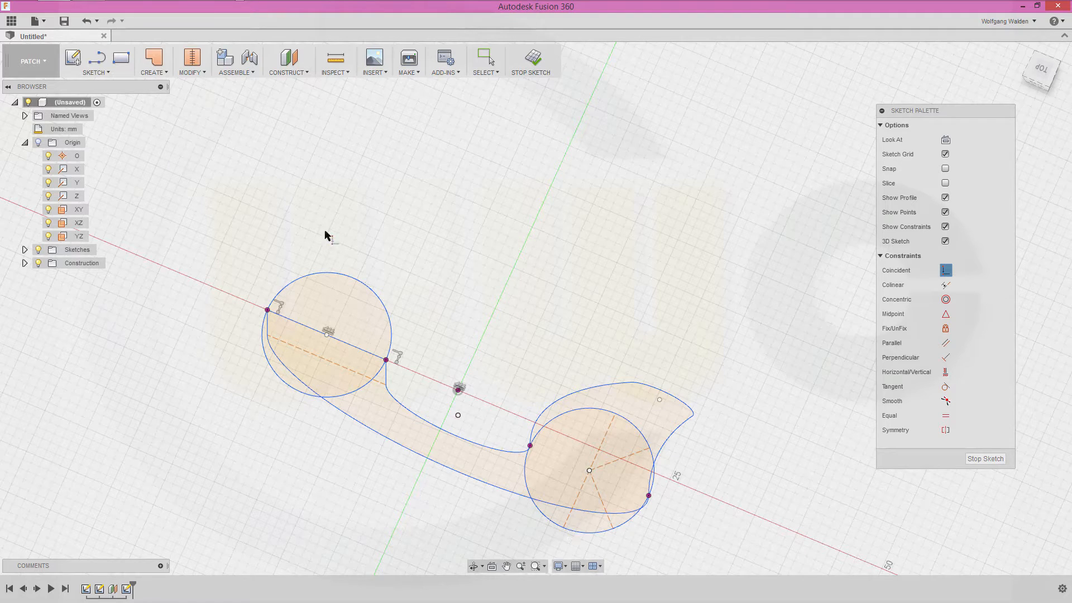
- Draw a closed triangle of lines starting and ending at the shank circle's centre, its outer side lying beyond the circle
left_click(97, 65)
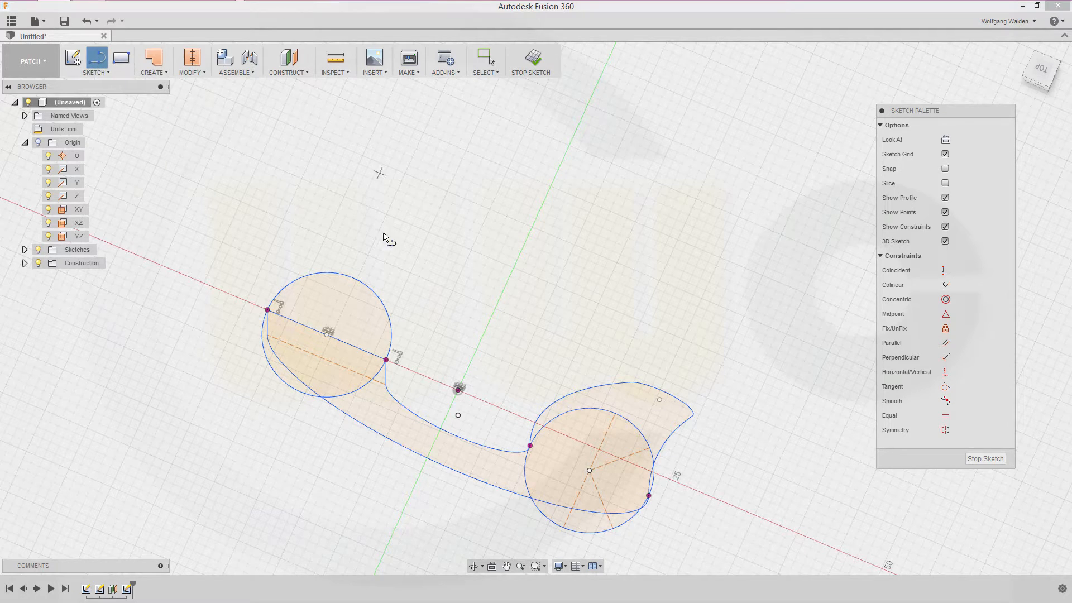
left_click(328, 334)
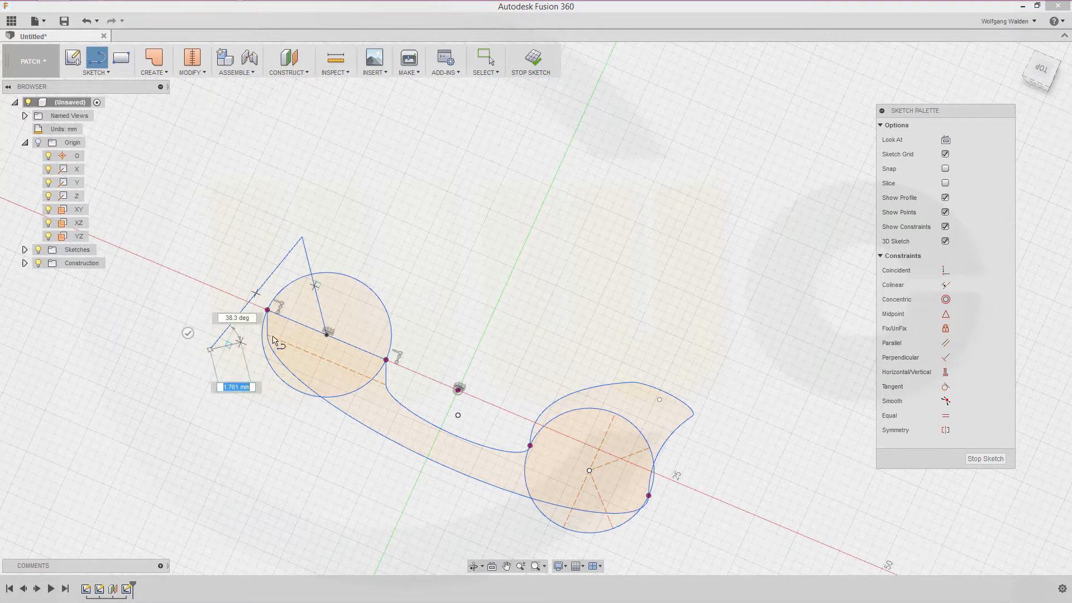
left_click(328, 335)
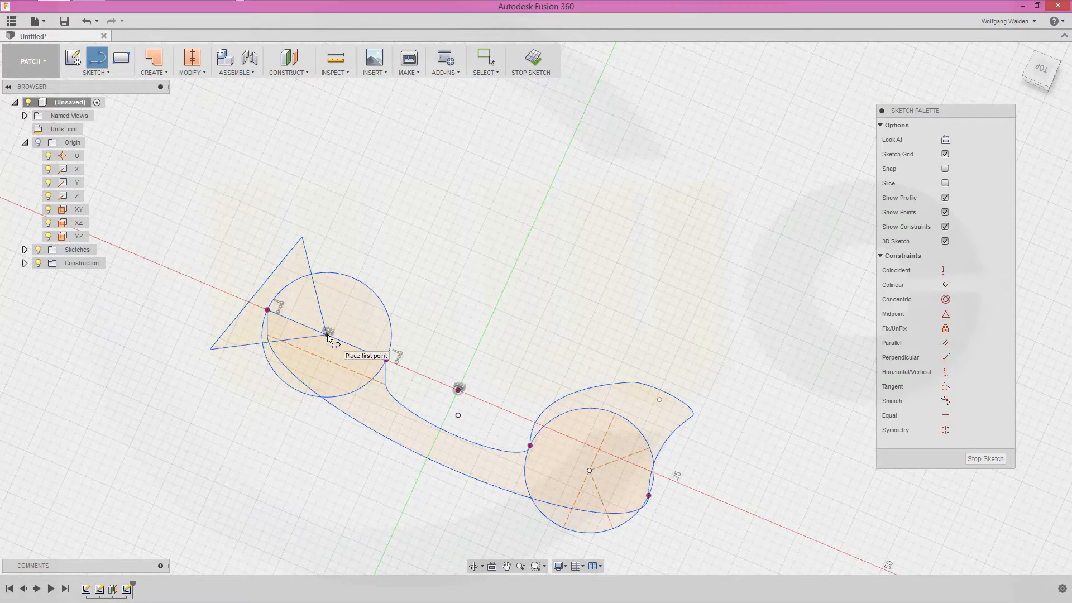
- Draw a line across the whole shank circle, perpendicular to the red axis, and constrain it coincident with the circle's centre
left_click(378, 259)
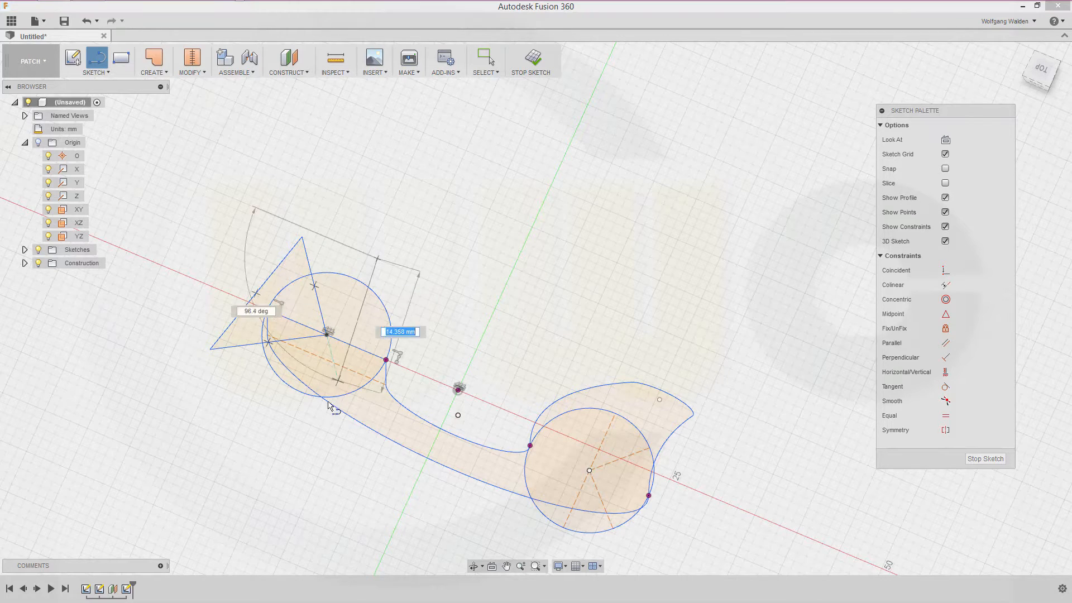
left_click(294, 443)
key("Escape")
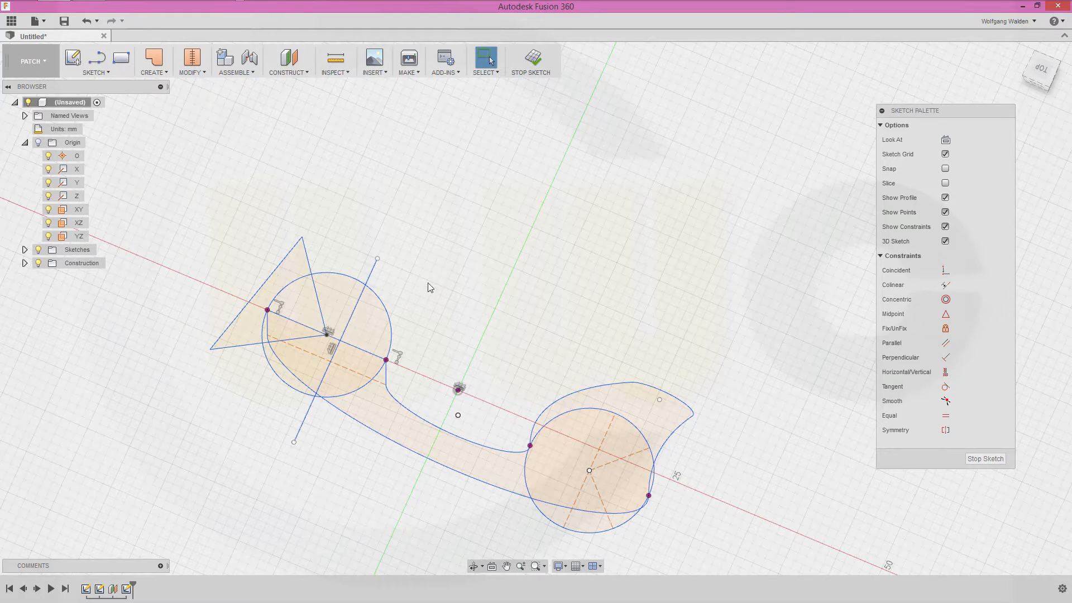
left_click(328, 336)
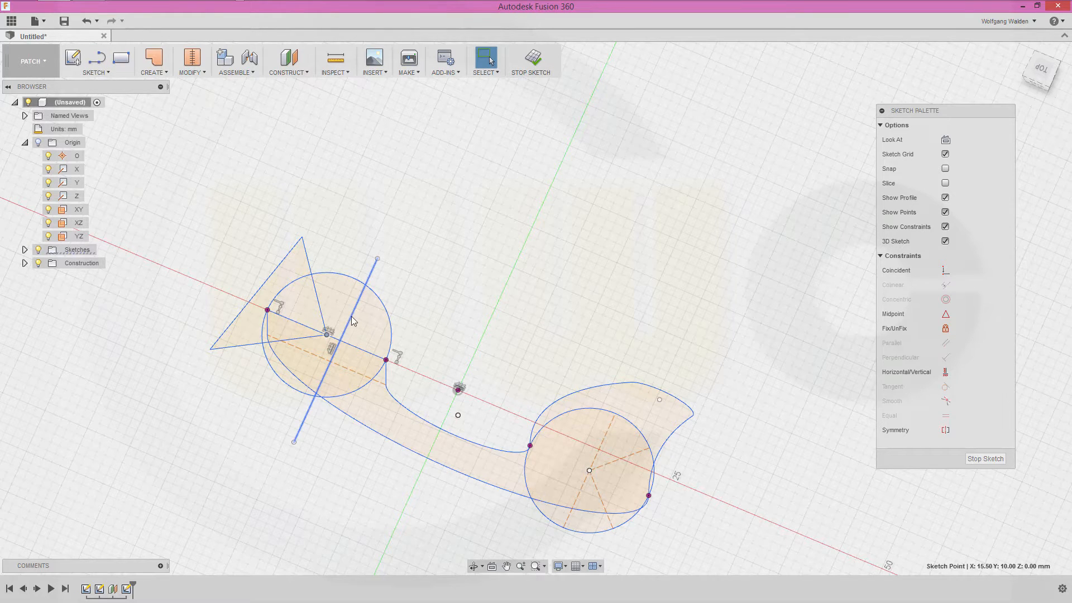
left_click(351, 317, "ctrl")
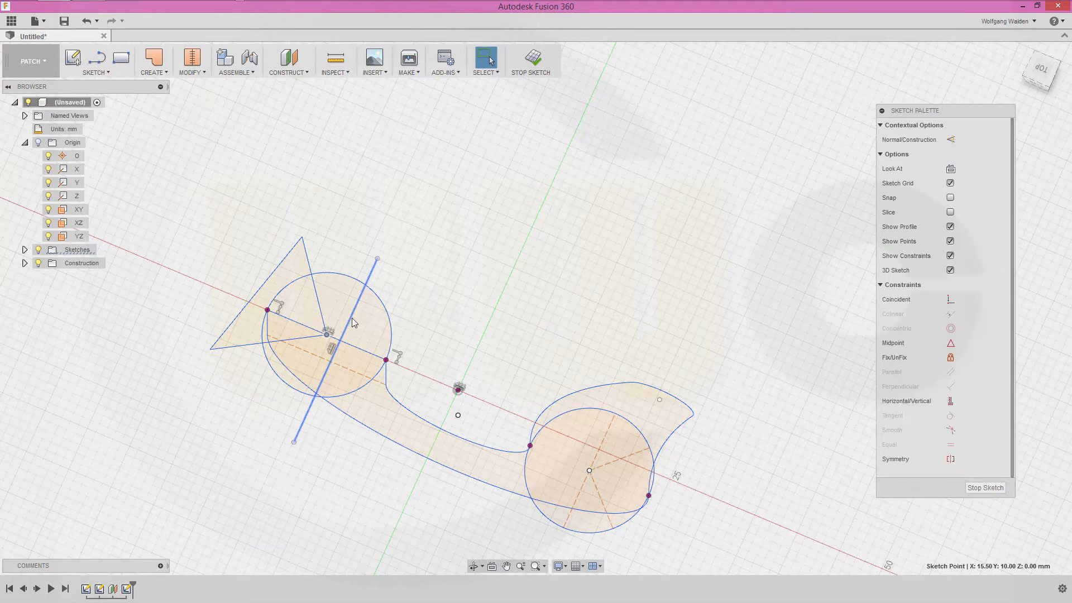
left_click(955, 304)
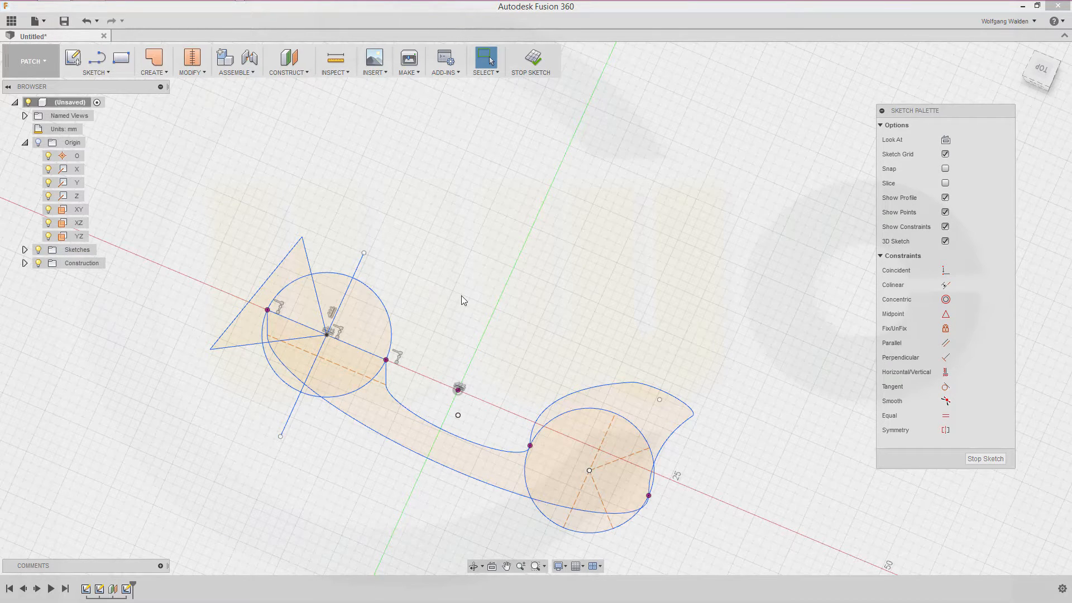
- Dimension the angle between the lower triangle line from the centre and the line crossing the circle as 45 degrees
left_click(107, 73)
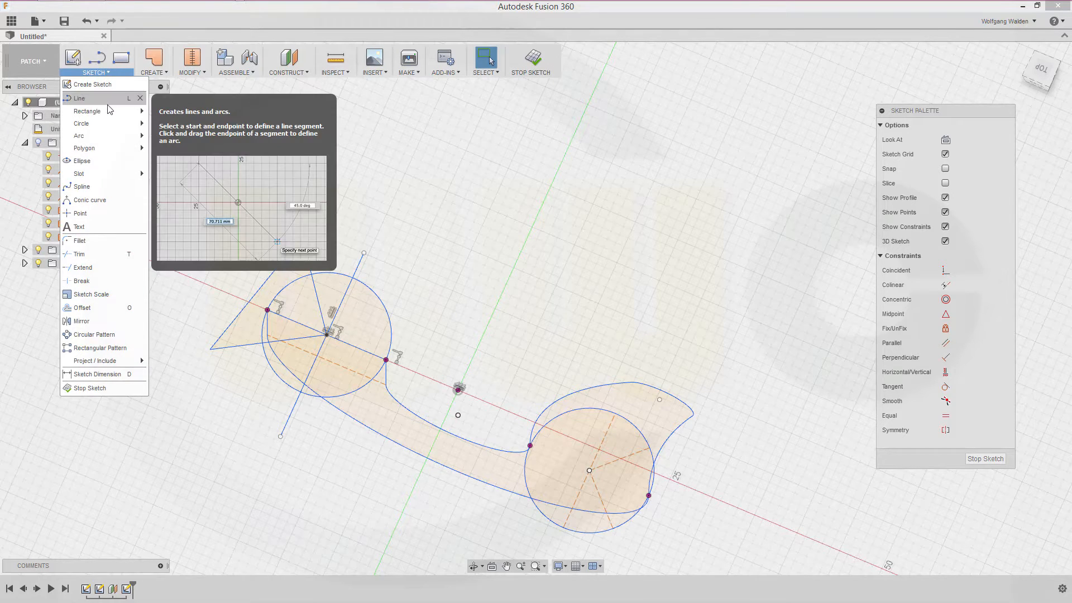
mouse_move(111, 117)
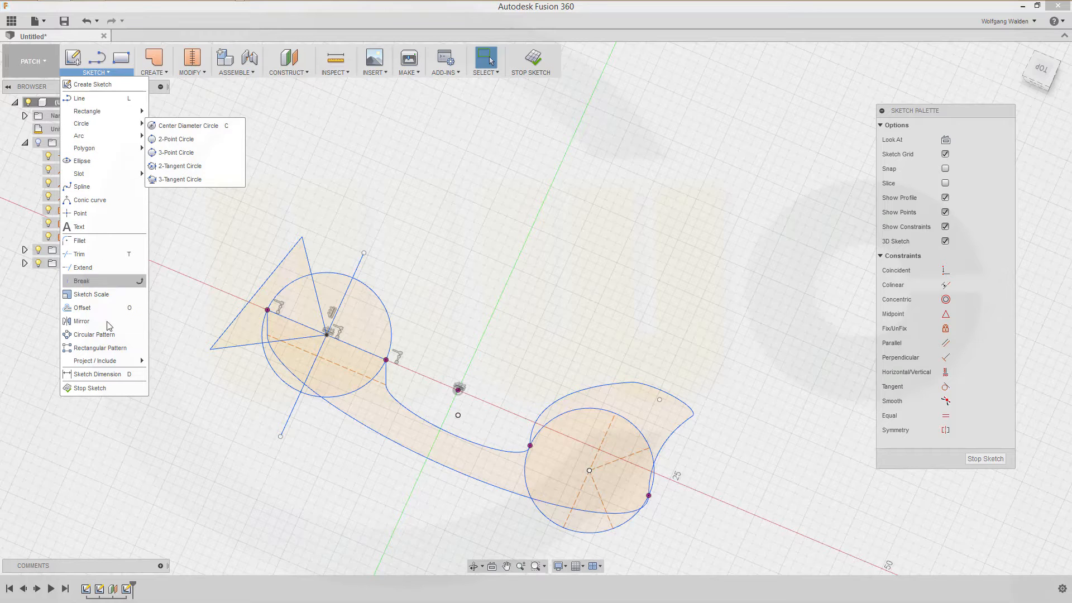
left_click(101, 374)
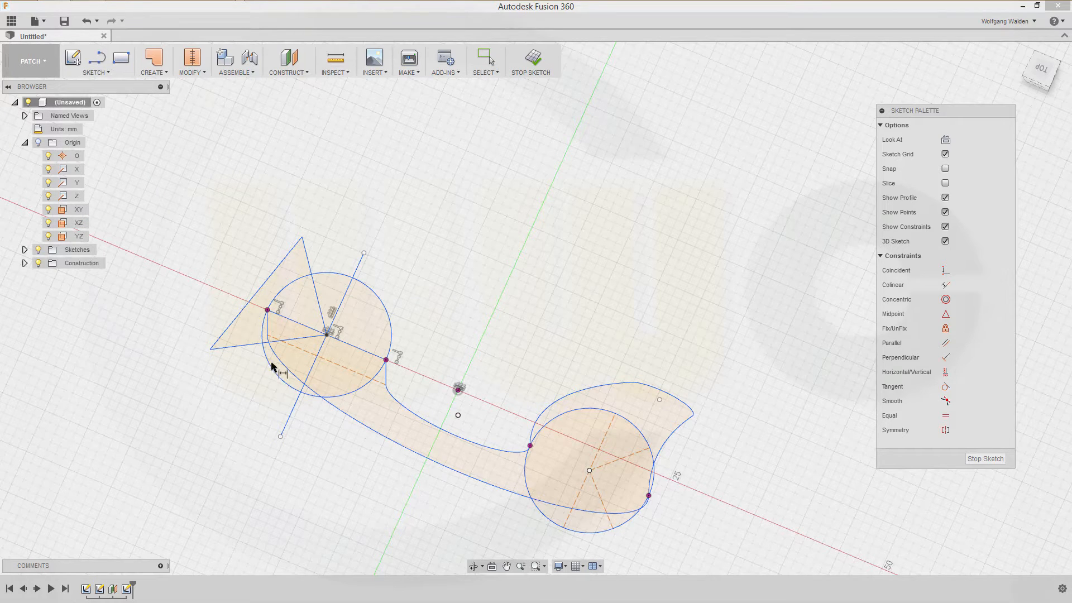
left_click(286, 345)
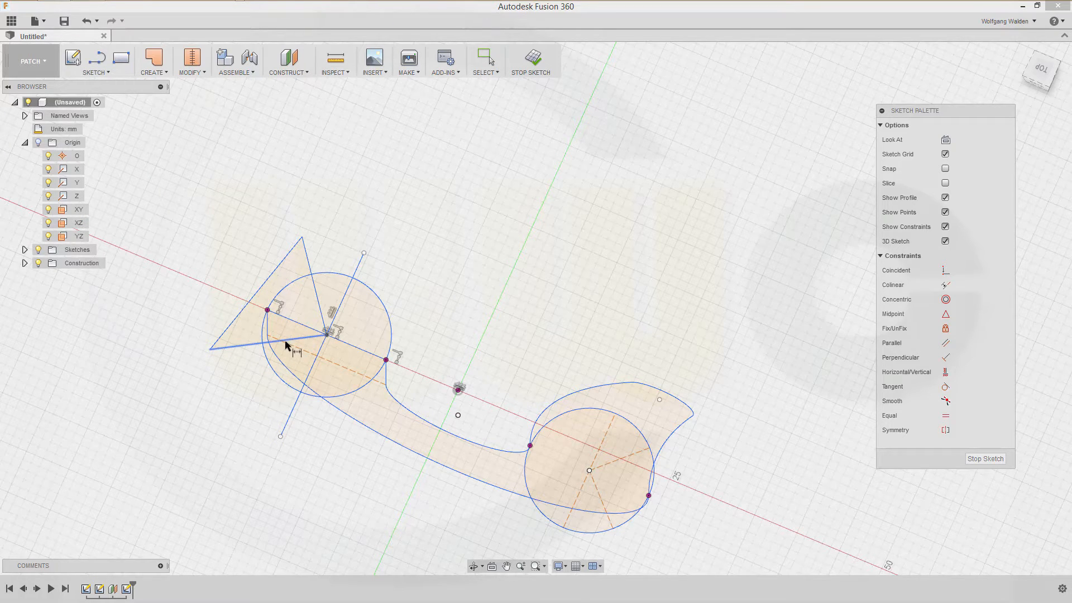
left_click(304, 384)
left_click(259, 389)
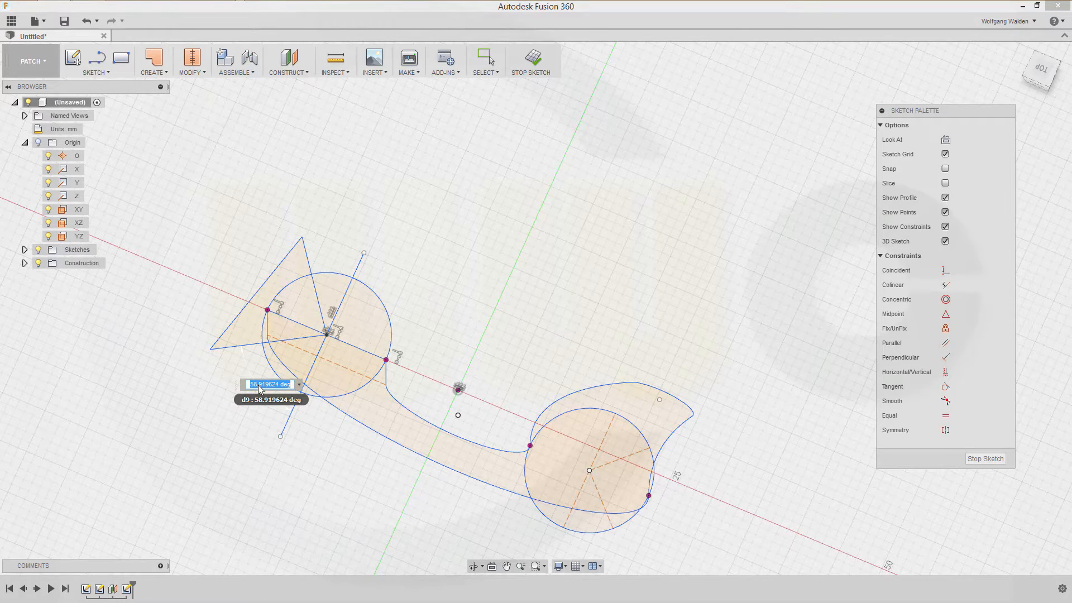
type("45")
key("Return")
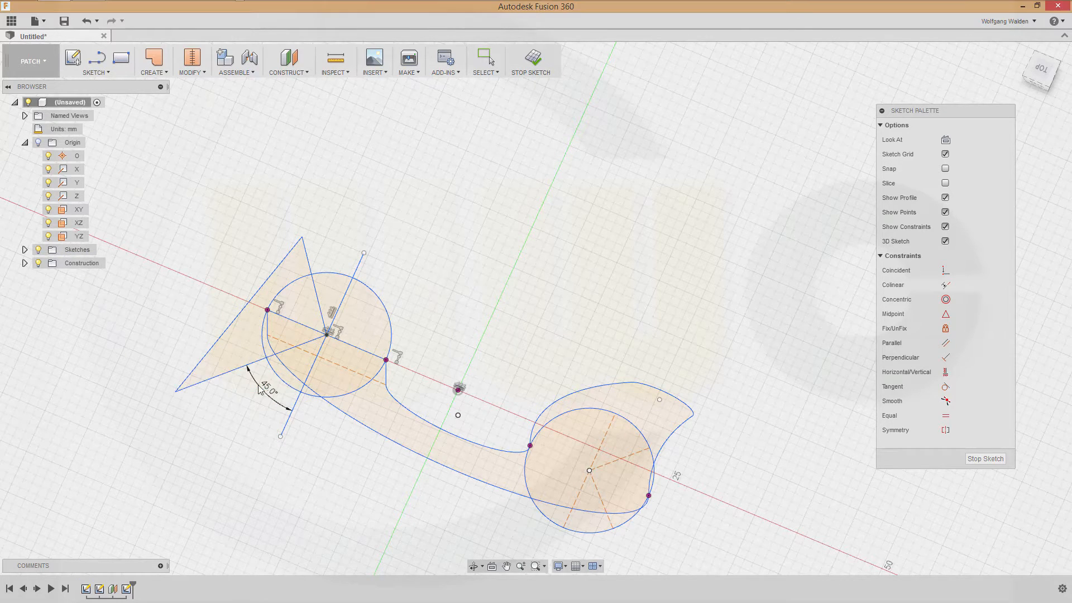
key("Escape")
- Make the two triangle lines that meet at the circle's centre perpendicular to each other
left_click(305, 334)
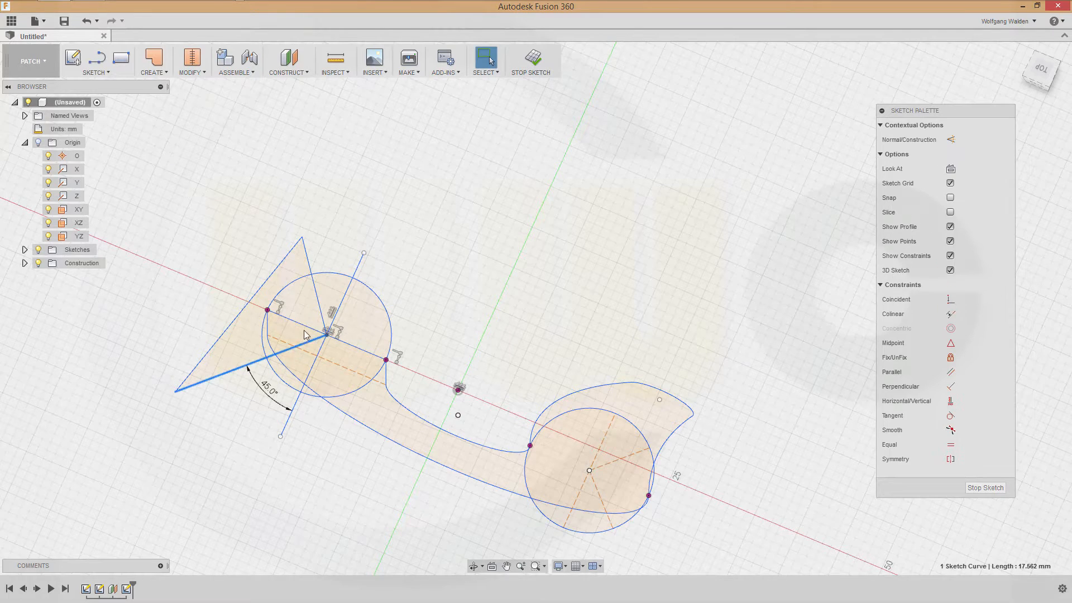
left_click(314, 284, "shift")
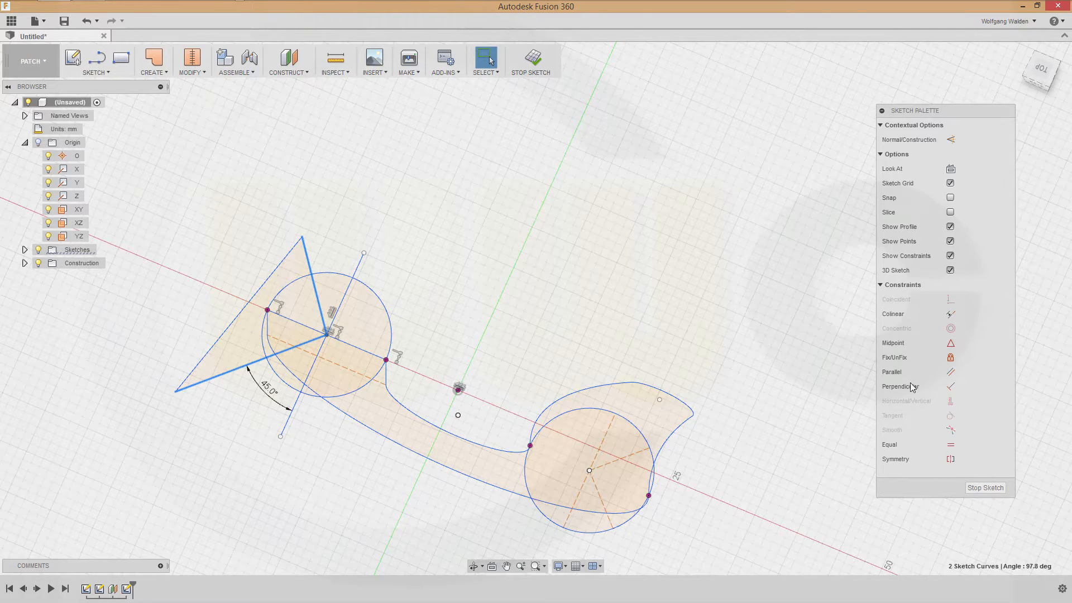
left_click(951, 387)
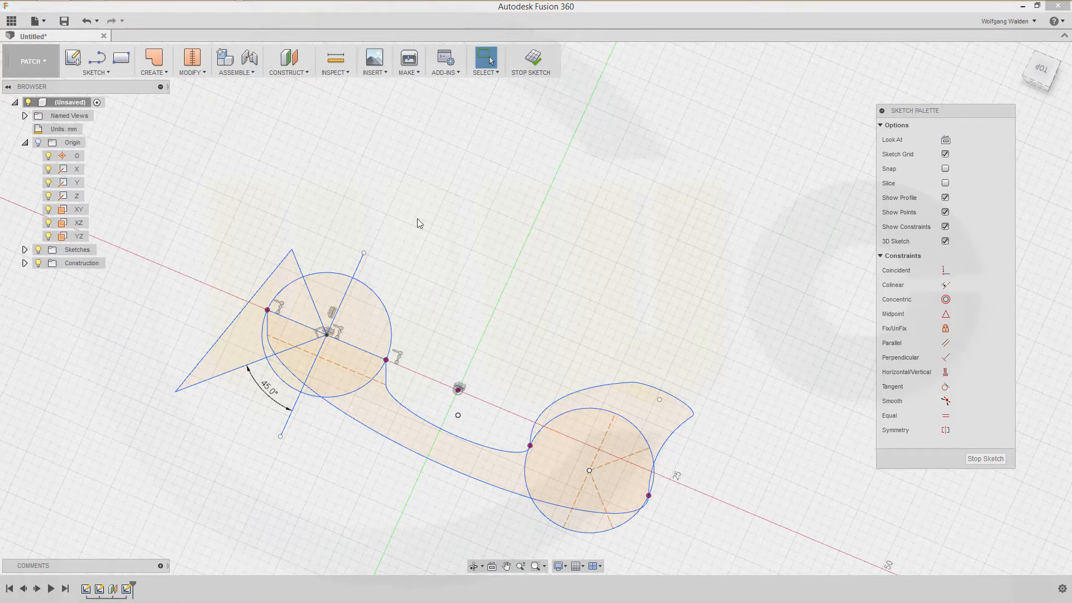
- Trim away every line portion outside the shank circle, including the triangle's outer side and both ends of the crossing line
left_click(105, 71)
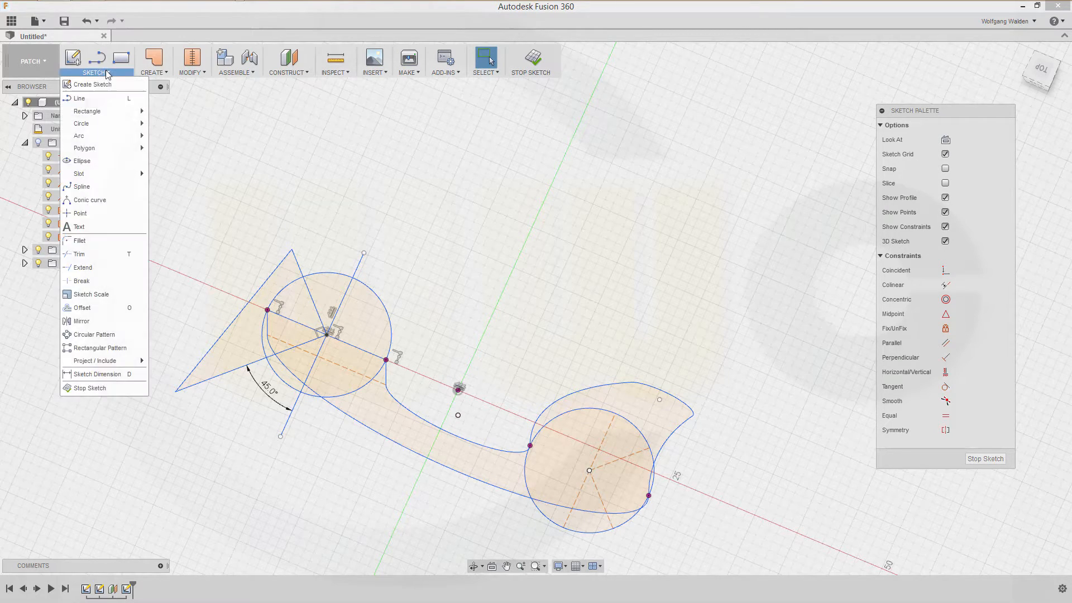
left_click(104, 254)
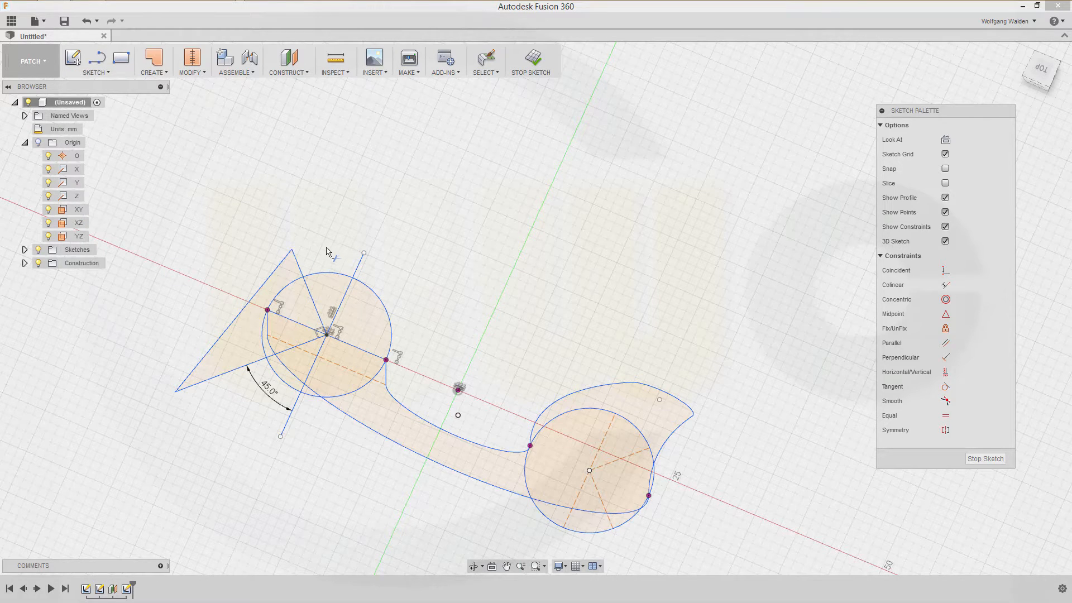
left_click(256, 288)
left_click(220, 374)
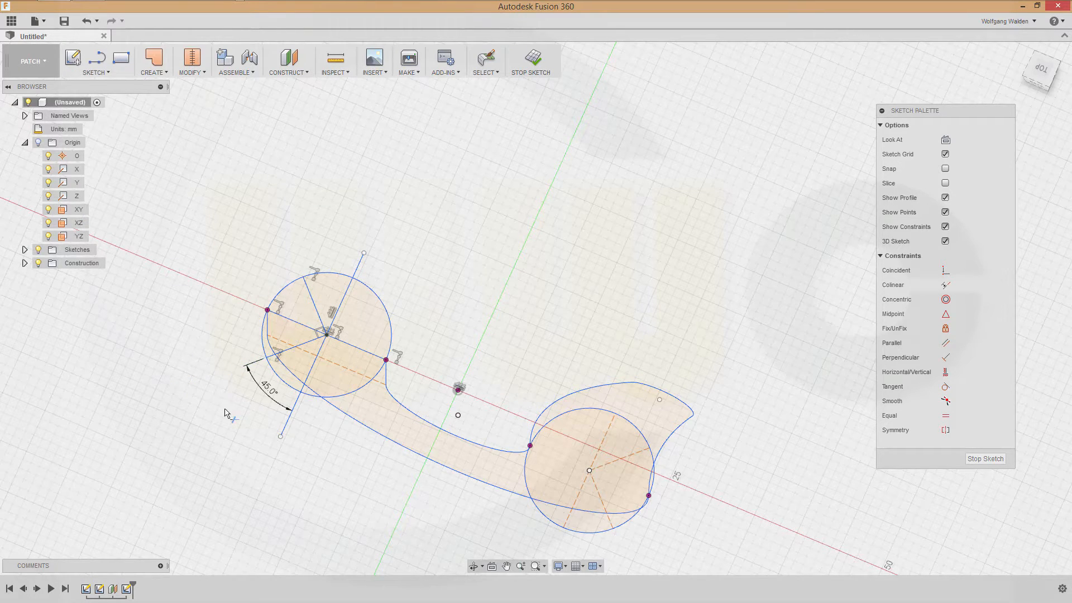
left_click(293, 407)
left_click(359, 263)
key("Escape")
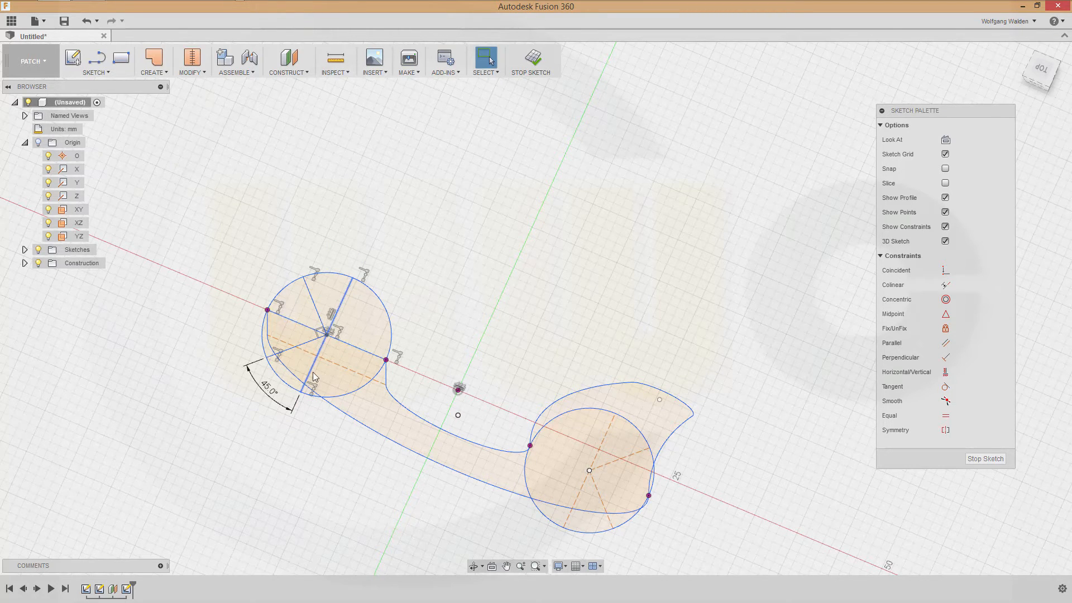
- Convert the crossing line and the two angled radial lines inside the shank circle to construction lines
left_click(293, 350)
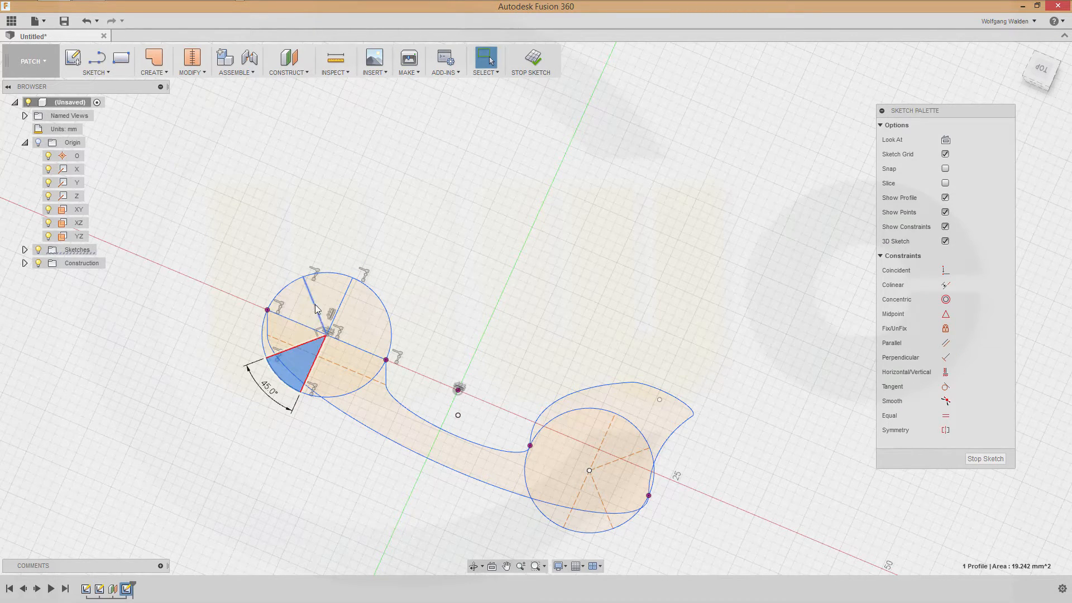
left_click(380, 269)
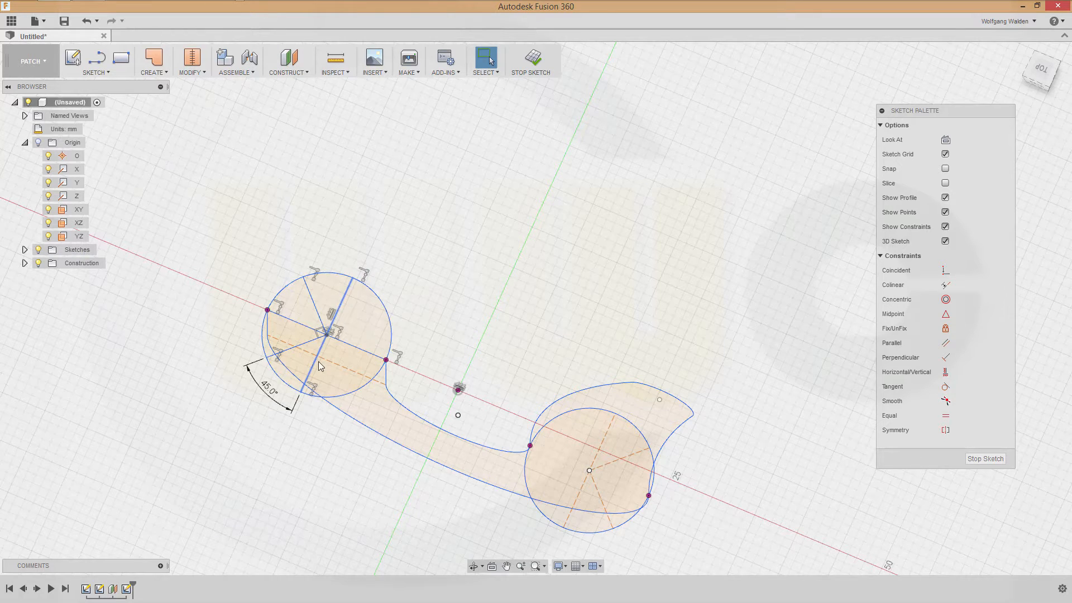
left_click(318, 366)
left_click(303, 345)
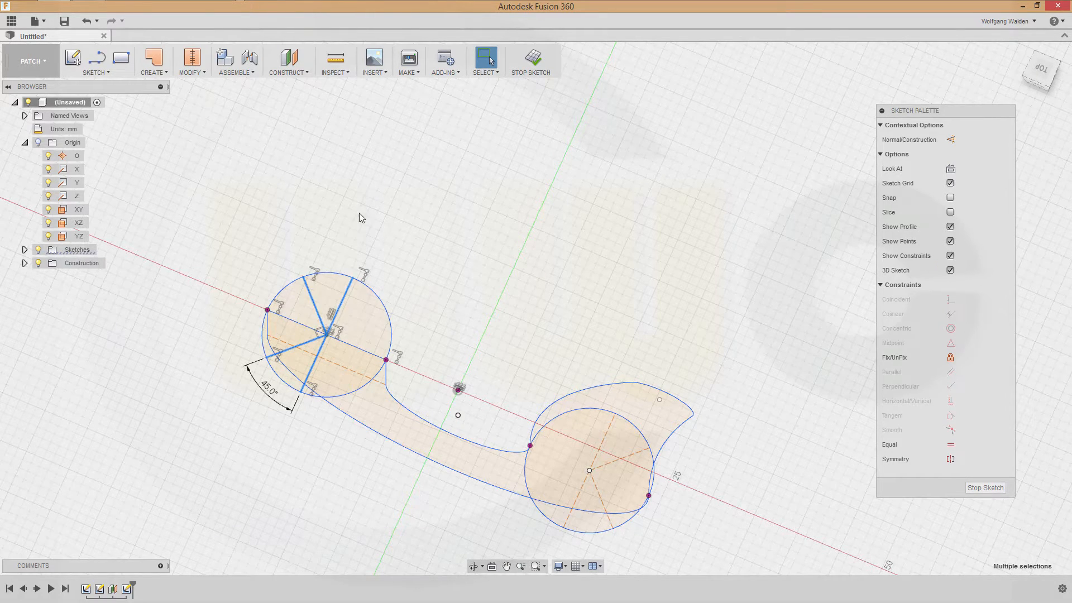
right_click(350, 223)
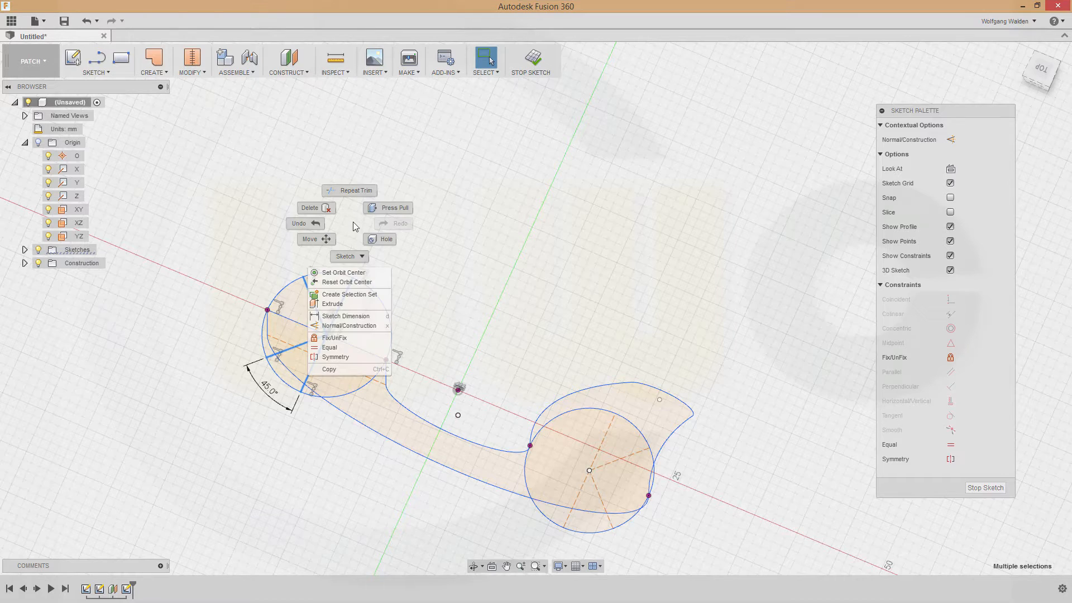
left_click(357, 326)
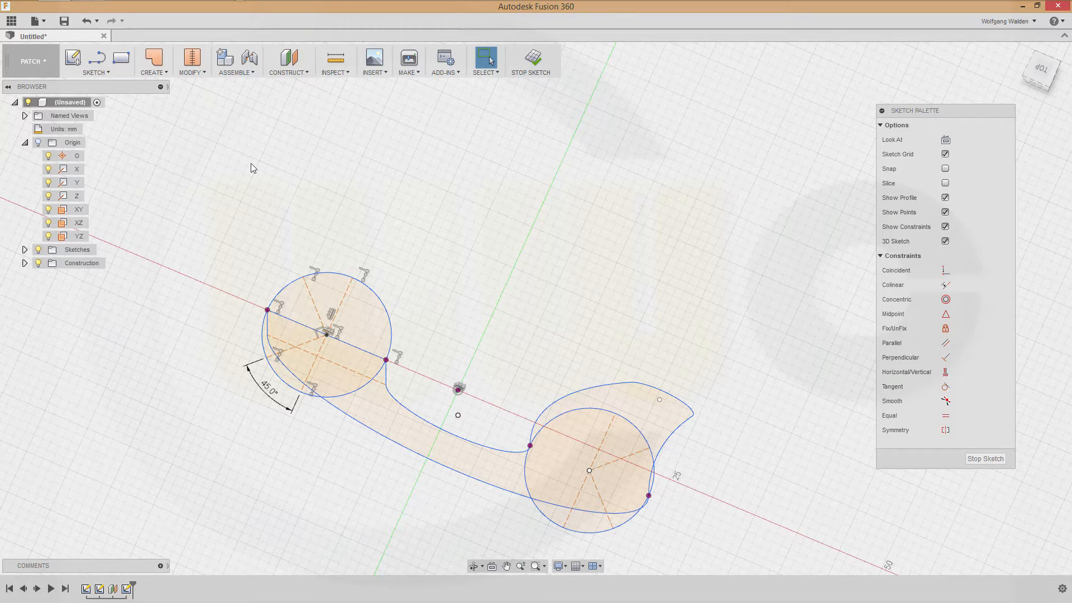
- Break the shank circle into separate arcs where the construction lines meet it, and finish the sketch
left_click(102, 74)
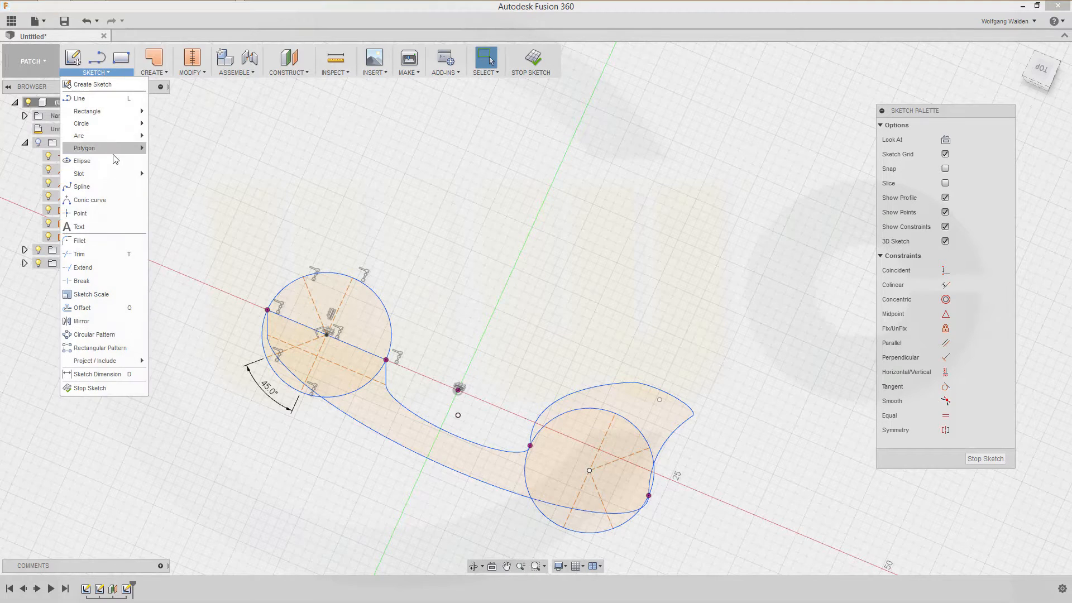
left_click(101, 282)
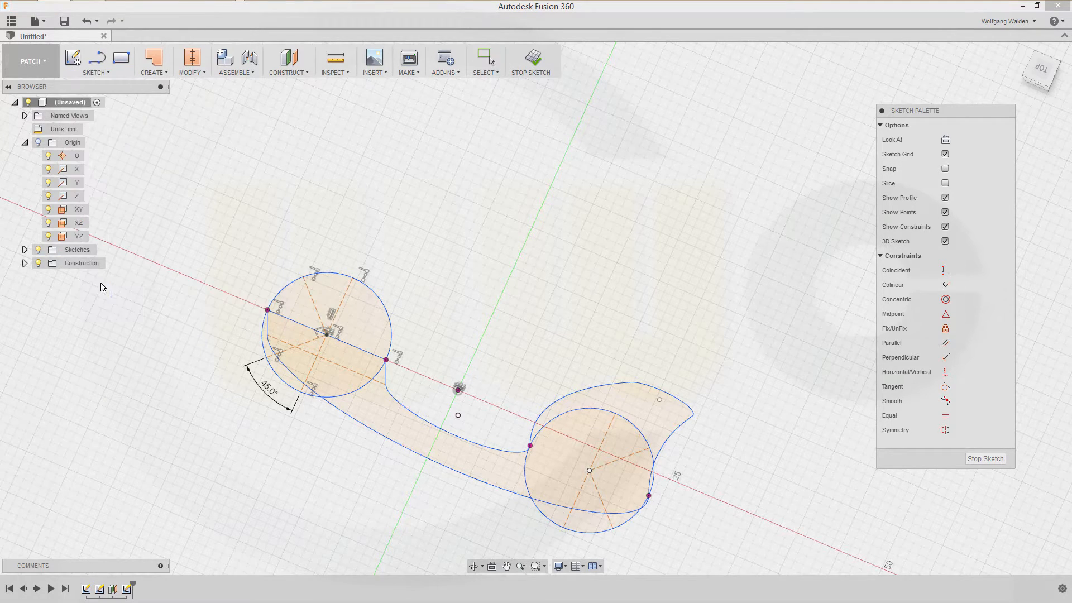
left_click(284, 384)
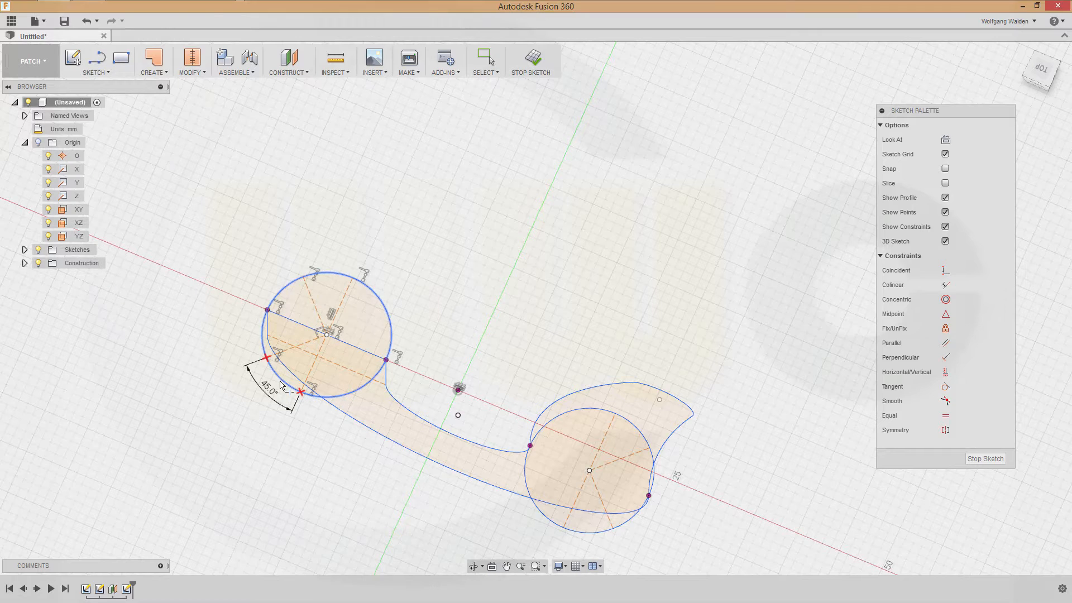
right_click(421, 234)
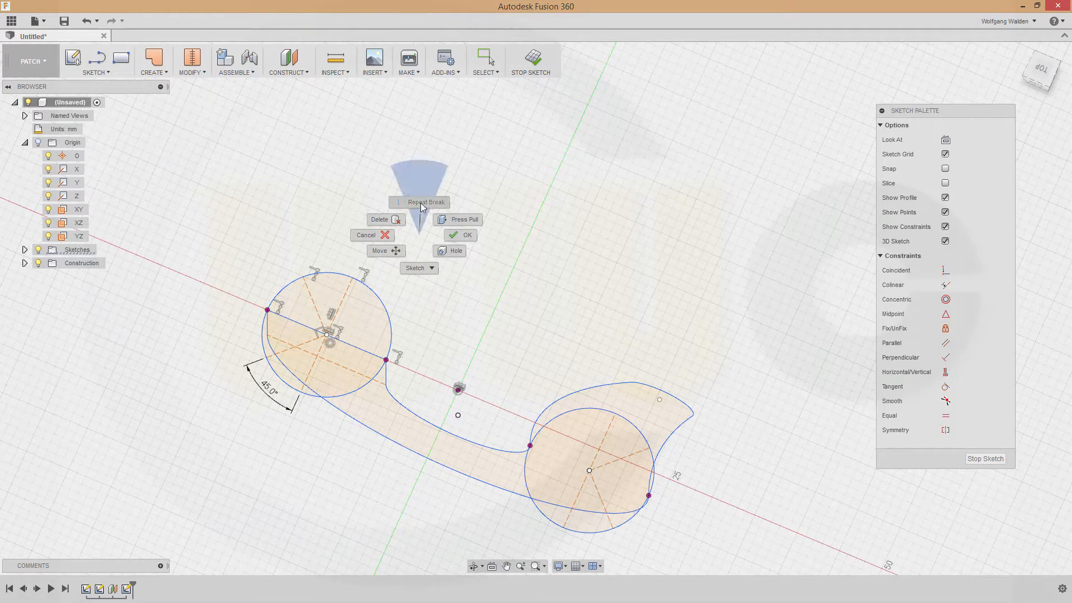
left_click(423, 204)
left_click(287, 289)
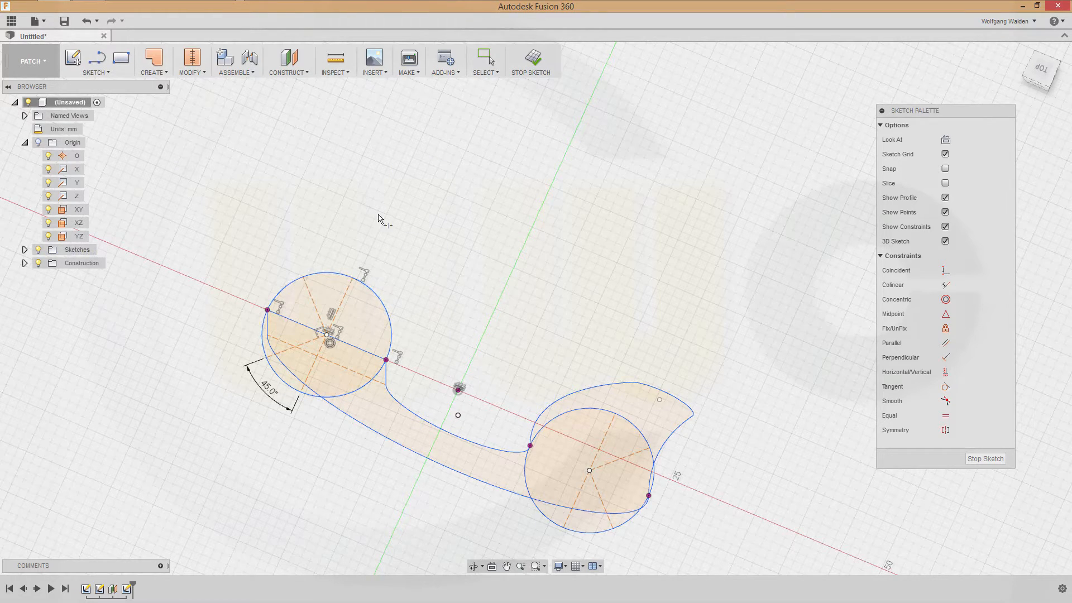
left_click(370, 295)
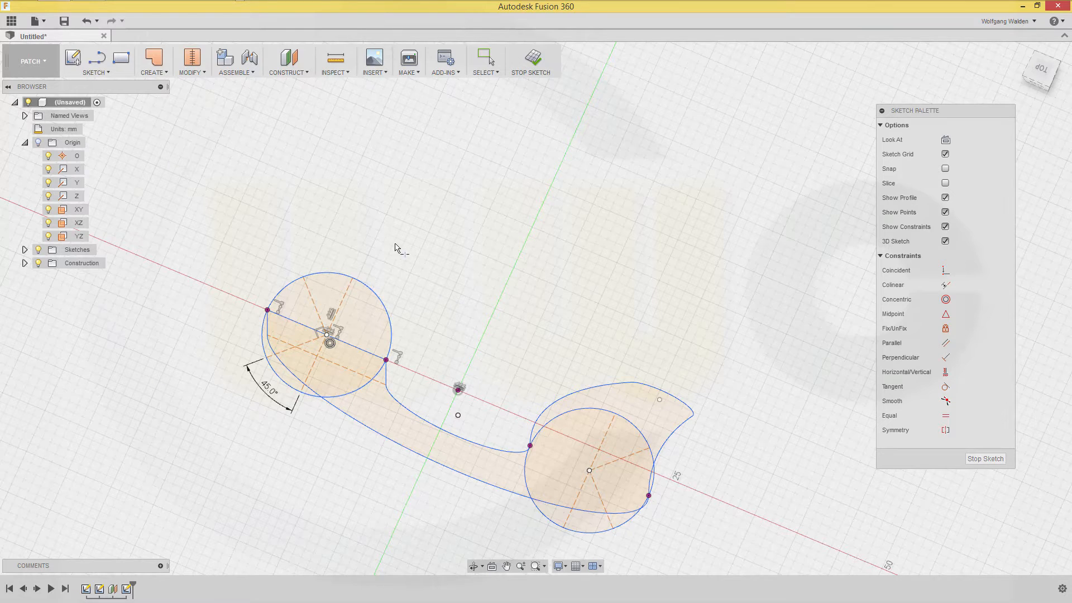
key("Escape")
left_click(983, 459)
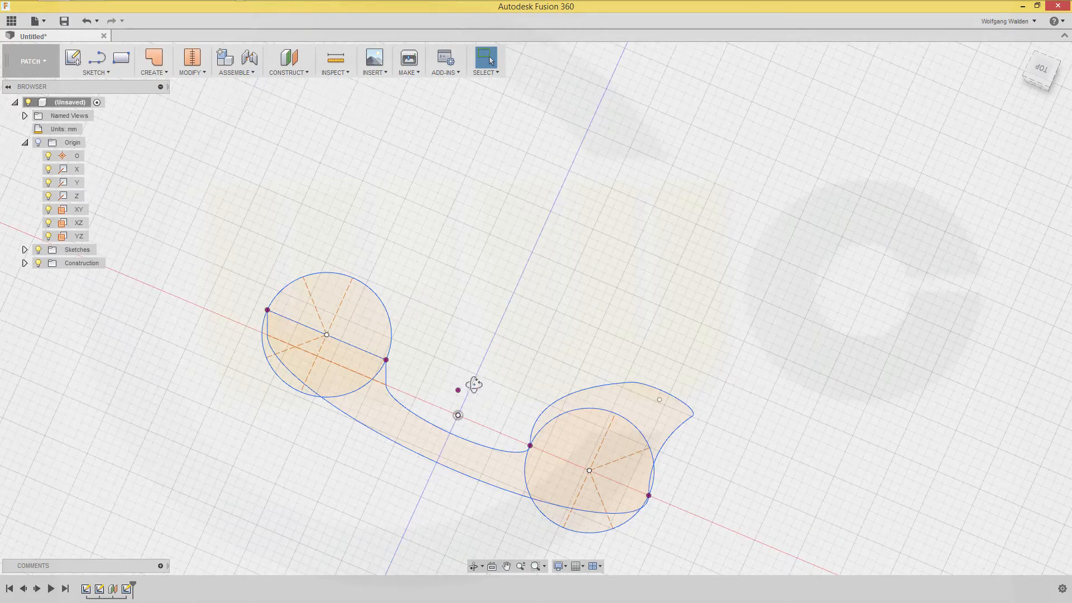
- Start a new sketch on the vertical YZ origin plane
mouse_move(474, 384)
middle_mouse_down("shift")
mouse_move(474, 337)
mouse_move(467, 376)
mouse_move(487, 359)
mouse_move(609, 354)
mouse_move(574, 363)
mouse_move(598, 359)
middle_mouse_up("shift")
key("Escape")
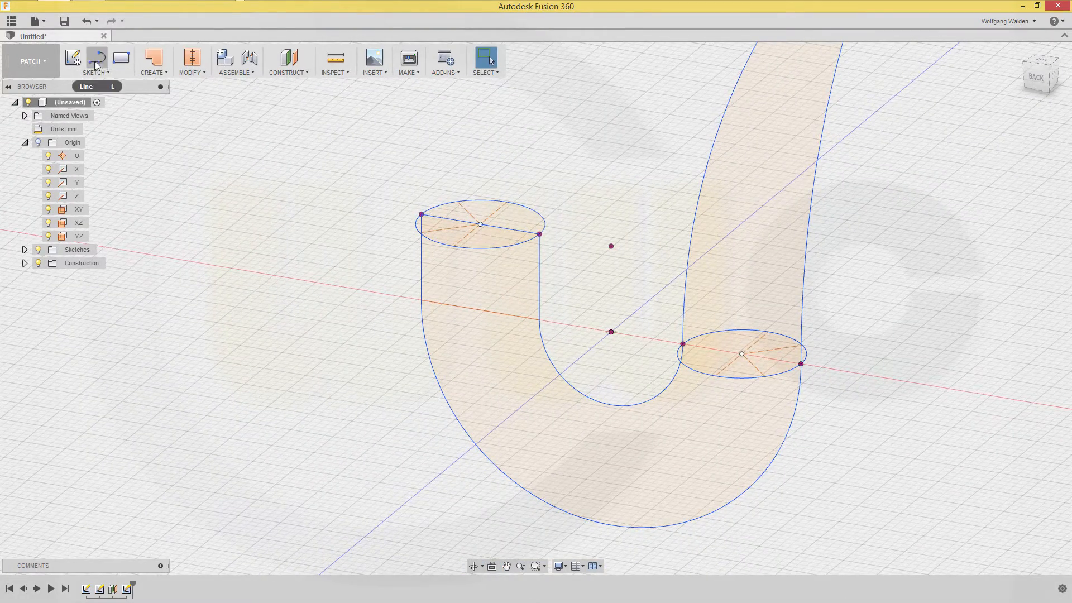
left_click(73, 58)
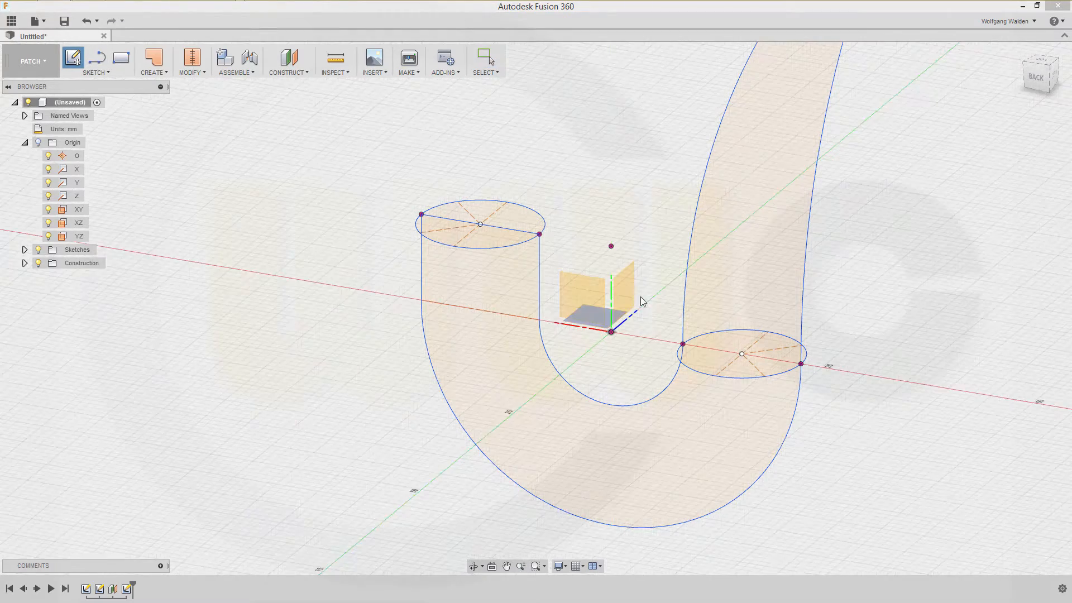
left_click(631, 293)
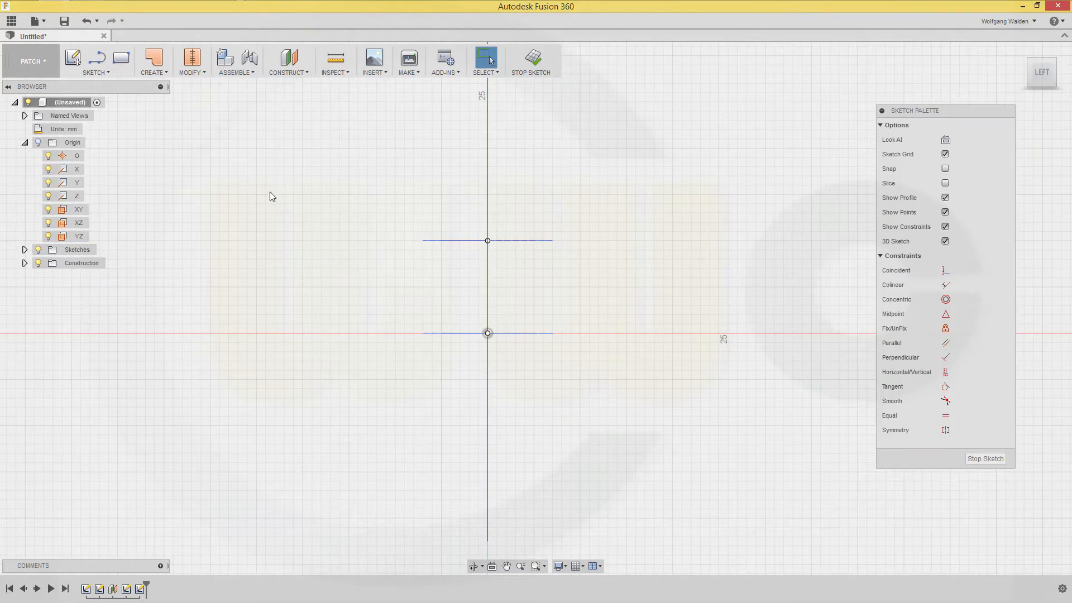
- Draw two 4 mm diameter circles just below the origin, one on each side of the vertical axis
key("c")
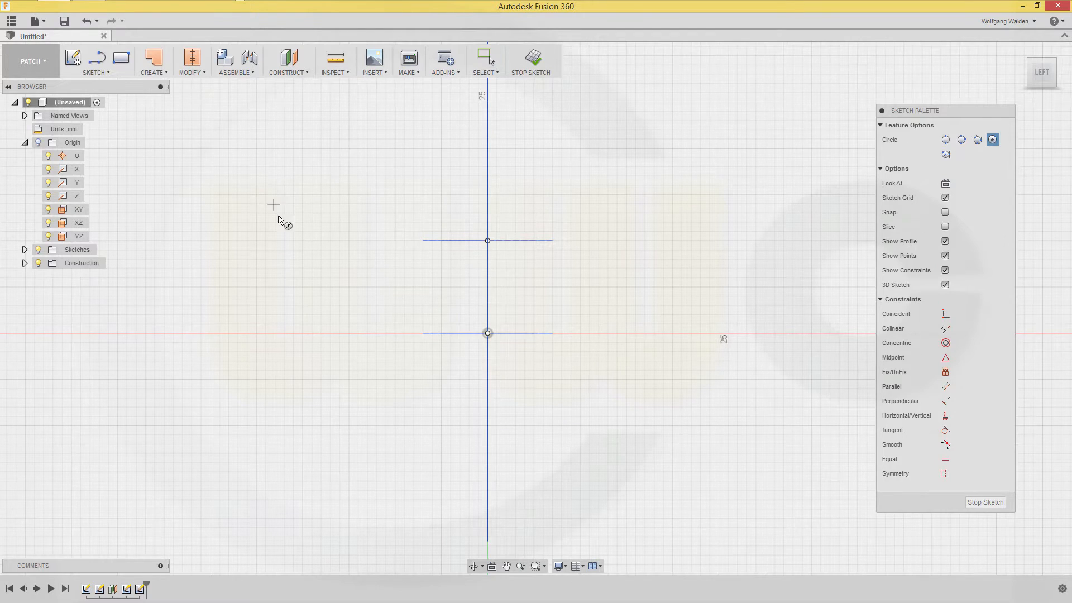
left_click(523, 368)
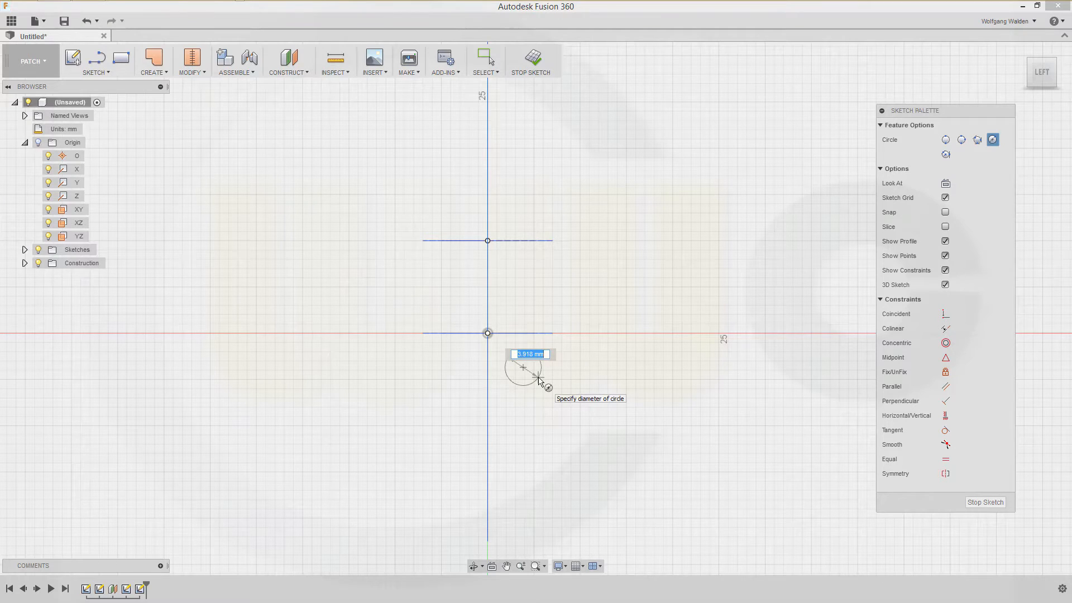
type("4")
key("Return")
key("Escape")
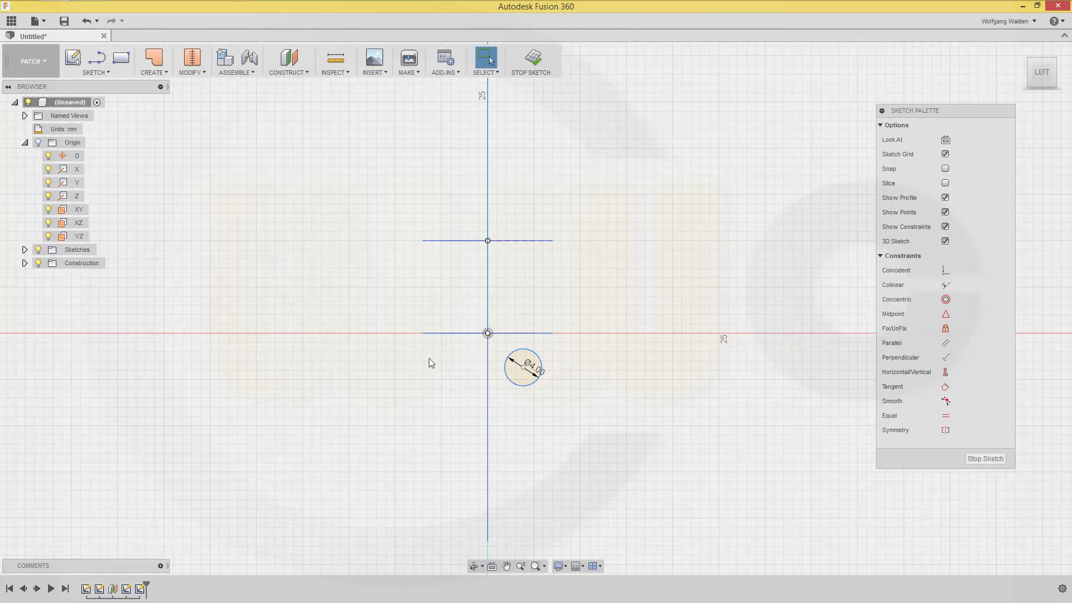
key("c")
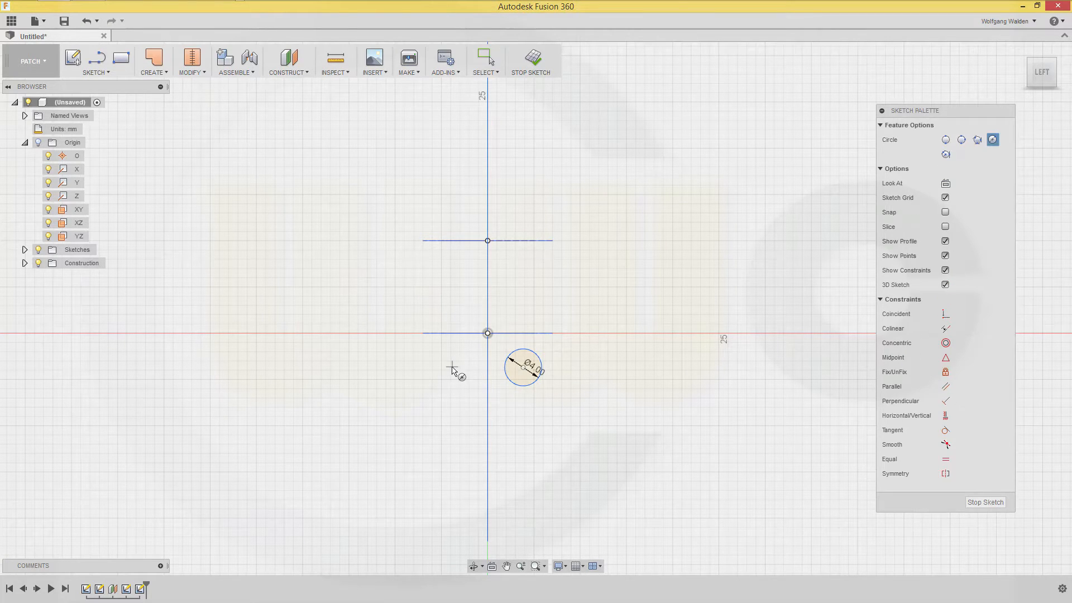
left_click(451, 366)
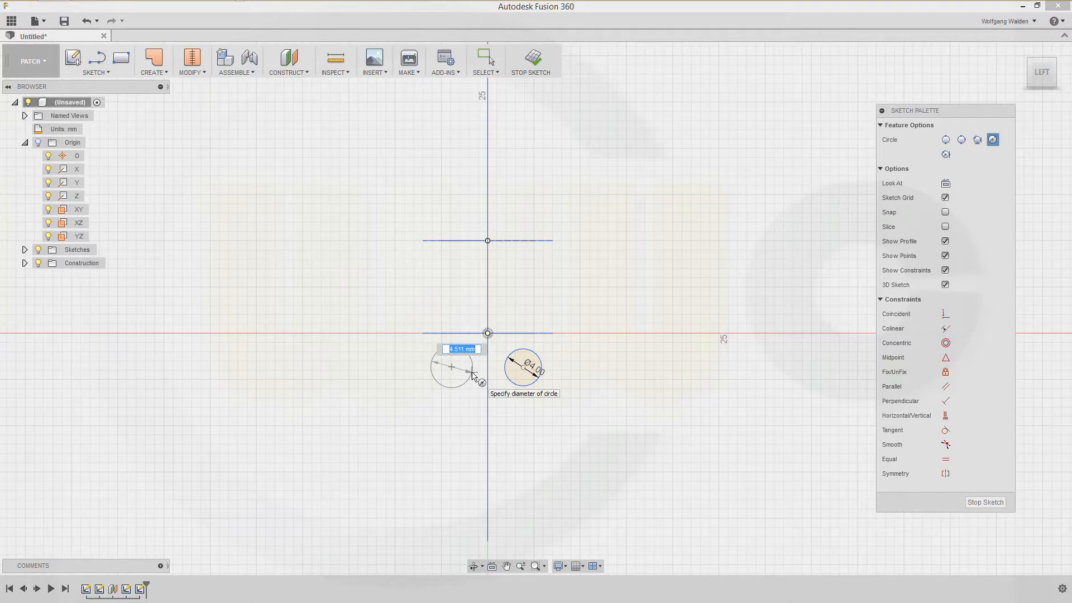
type("4")
key("Return")
key("Escape")
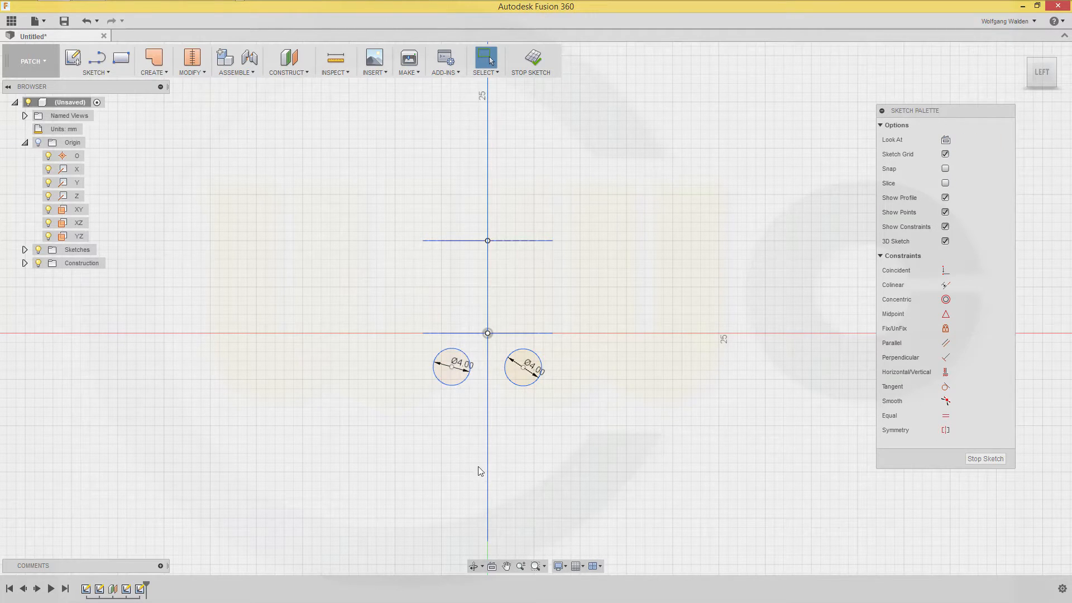
- Draw two 2 mm diameter circles below the 4 mm pair, one on each side of the vertical axis
left_click(461, 446)
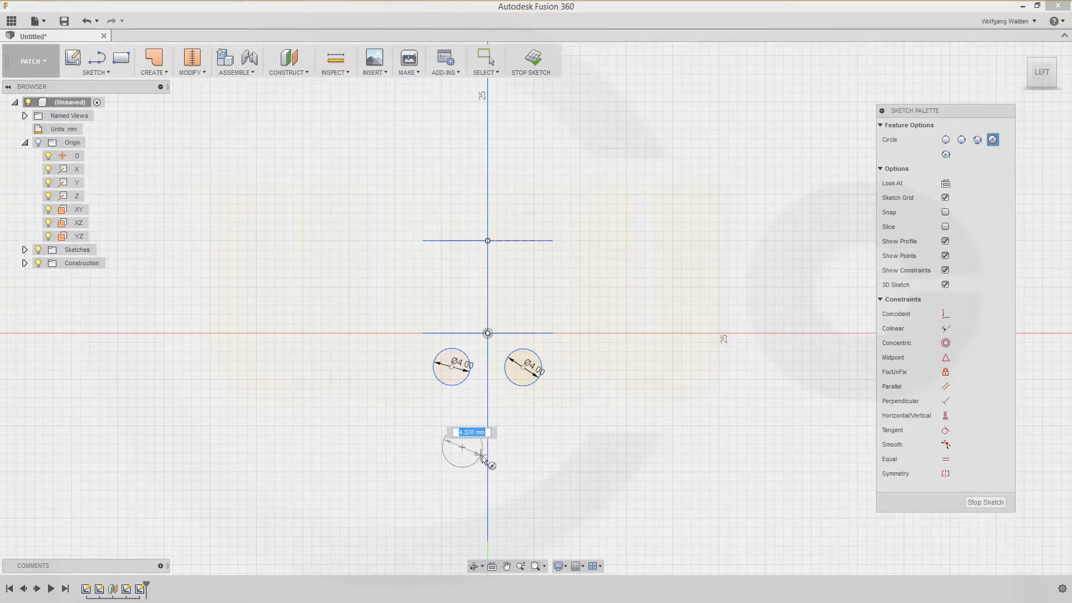
type("2")
key("Return")
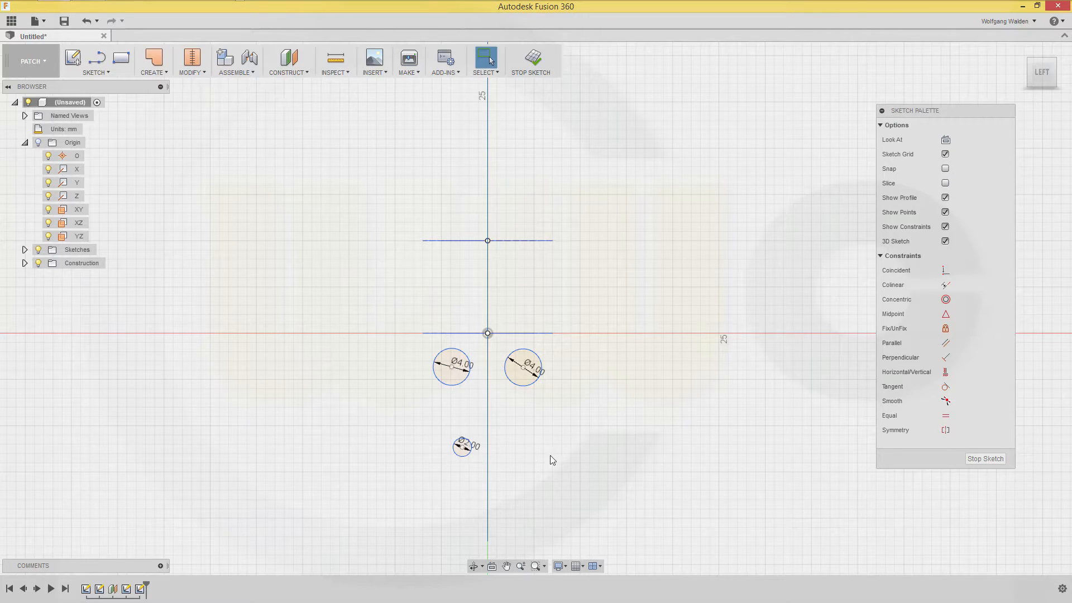
left_click(513, 447)
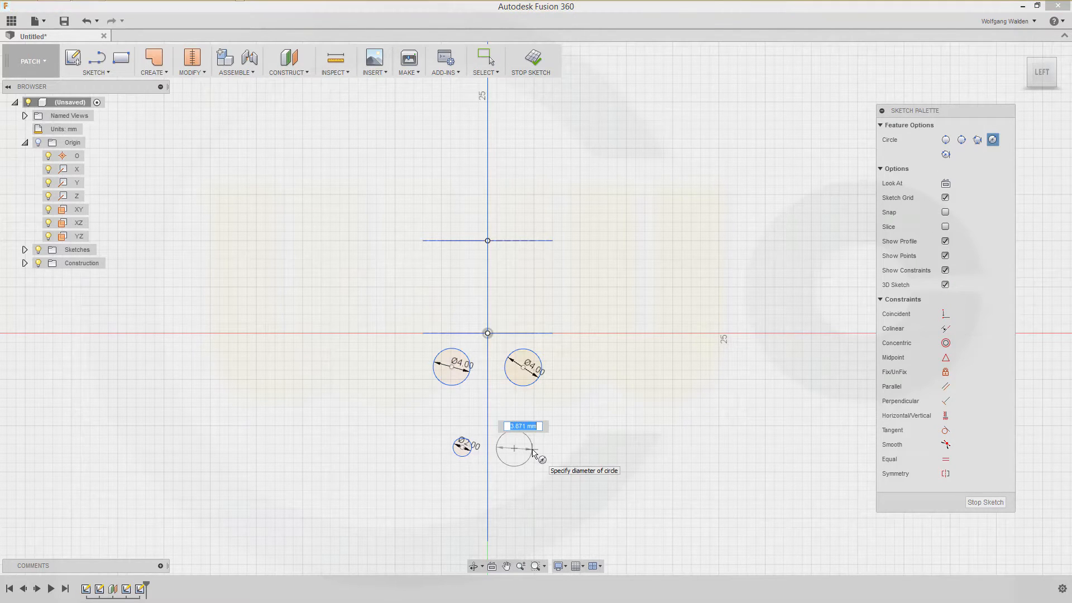
type("2")
key("Return")
key("Escape")
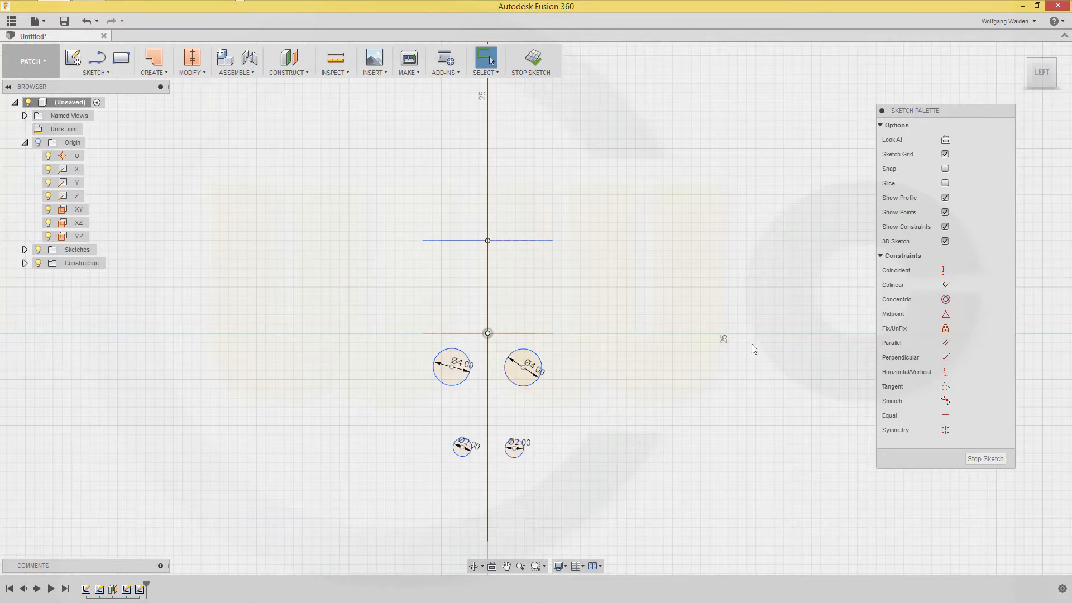
- Align the centres of the two 2 mm circles horizontally, and likewise the centres of the two 4 mm circles
left_click(945, 372)
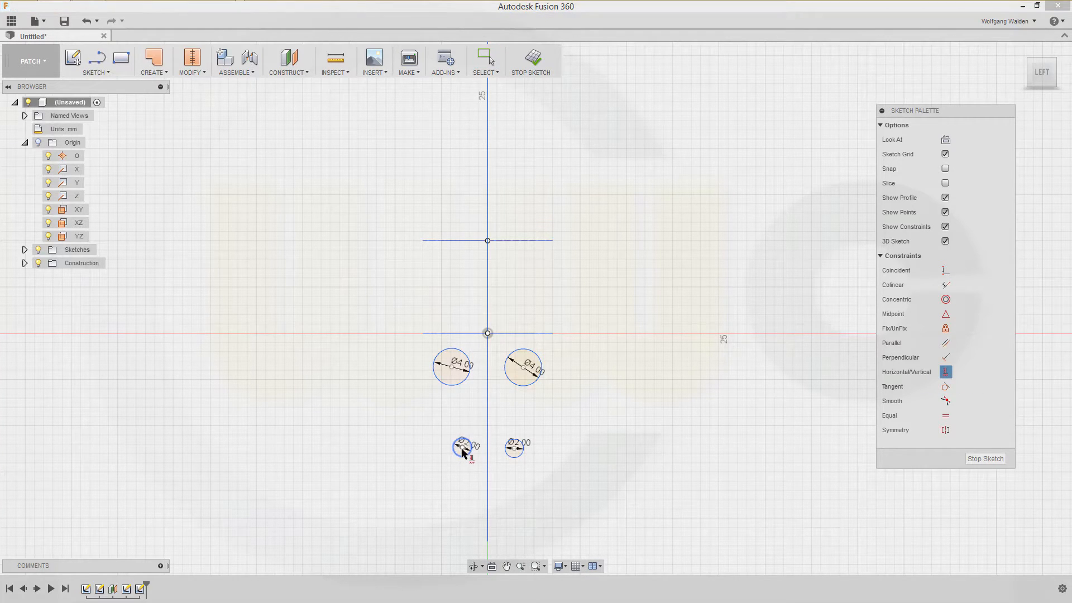
left_click(514, 446)
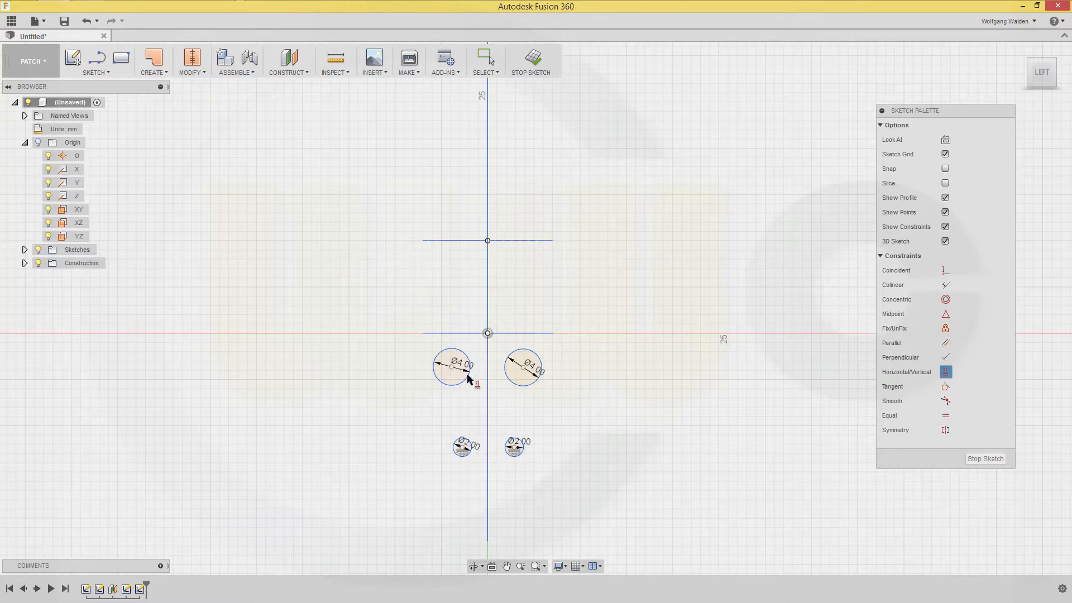
left_click(452, 367)
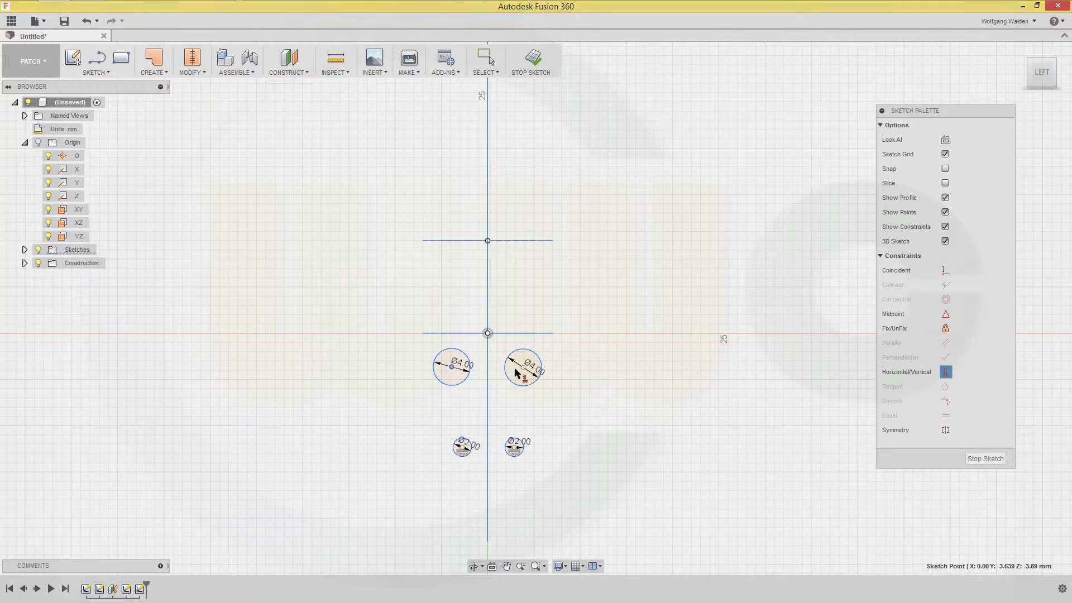
left_click(522, 367)
key("Escape")
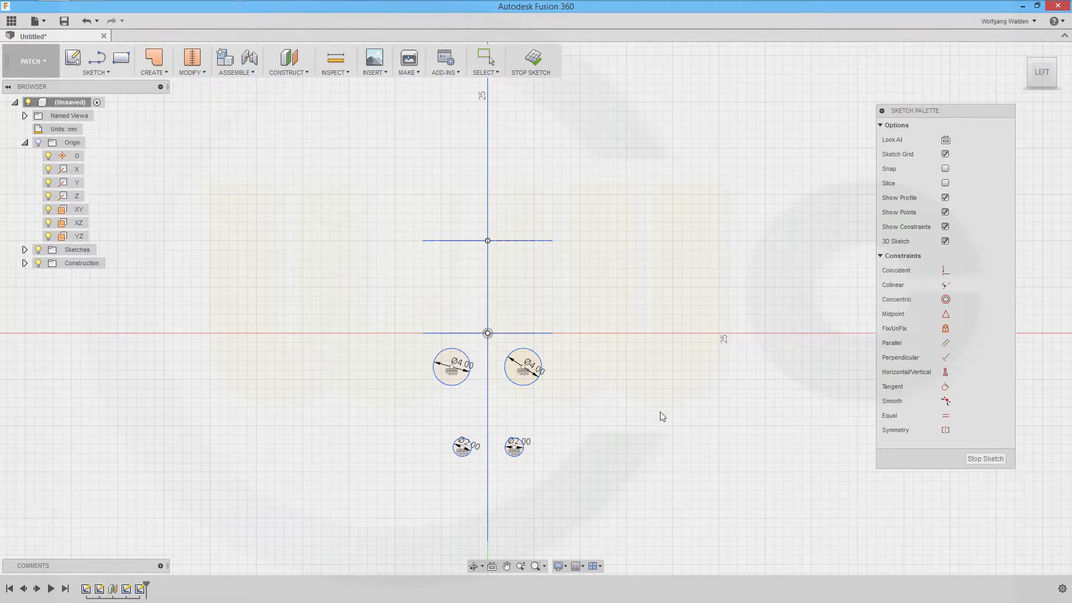
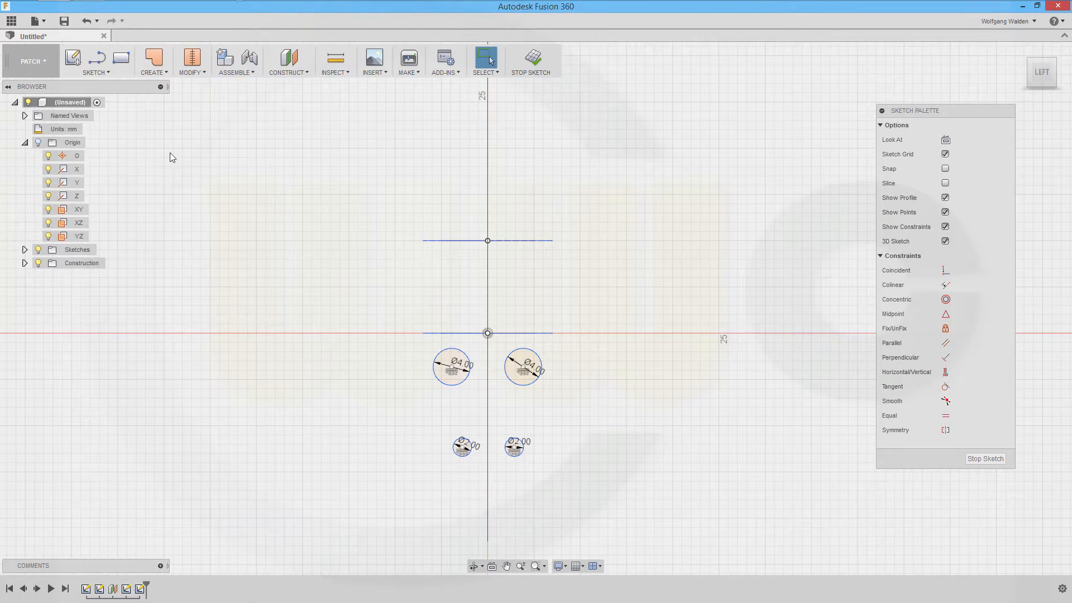
- Include the origin's Y axis in the sketch as 3D geometry and convert it to a construction line
left_click(105, 74)
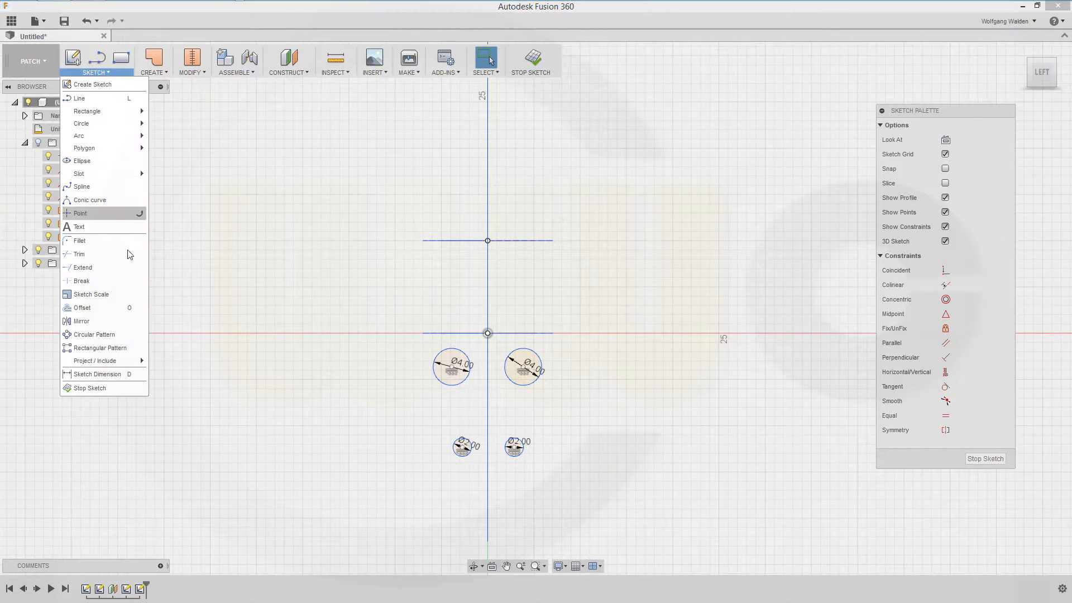
mouse_move(125, 360)
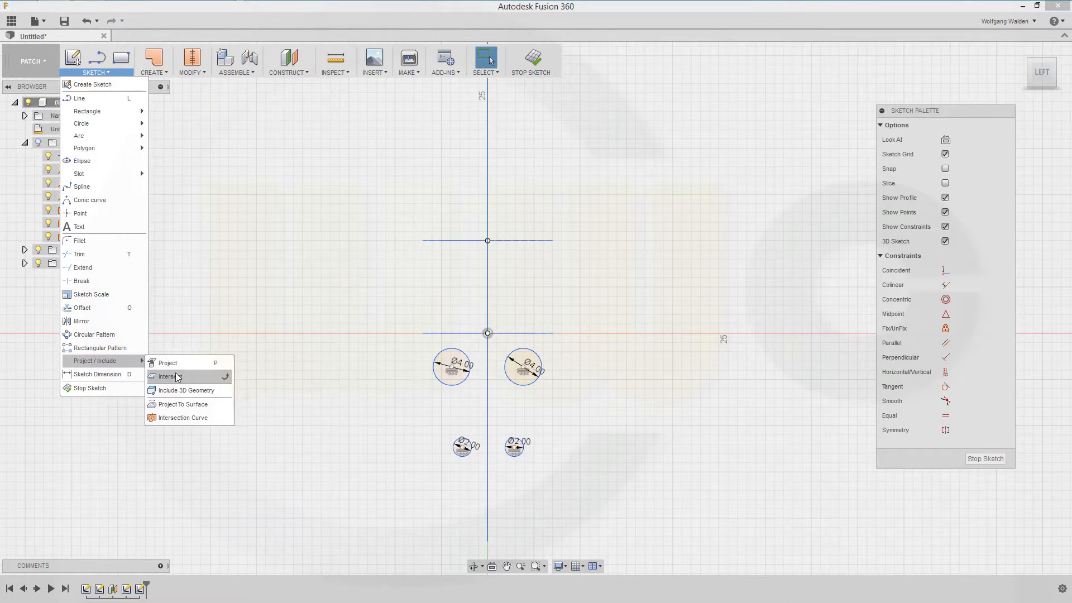
left_click(186, 391)
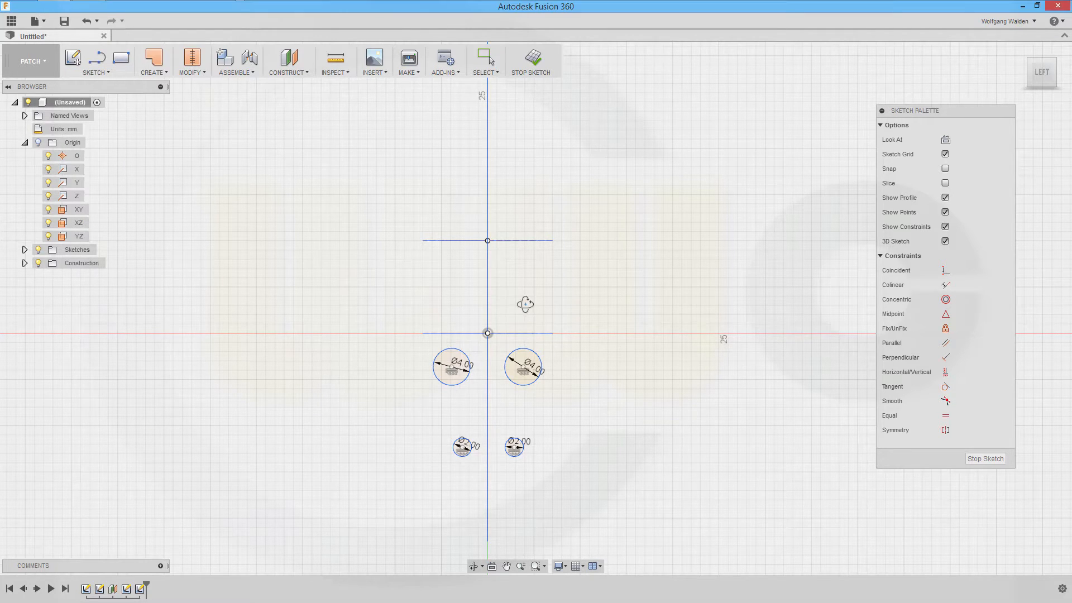
mouse_move(525, 304)
middle_mouse_down("shift")
mouse_move(517, 307)
mouse_move(528, 314)
middle_mouse_up("shift")
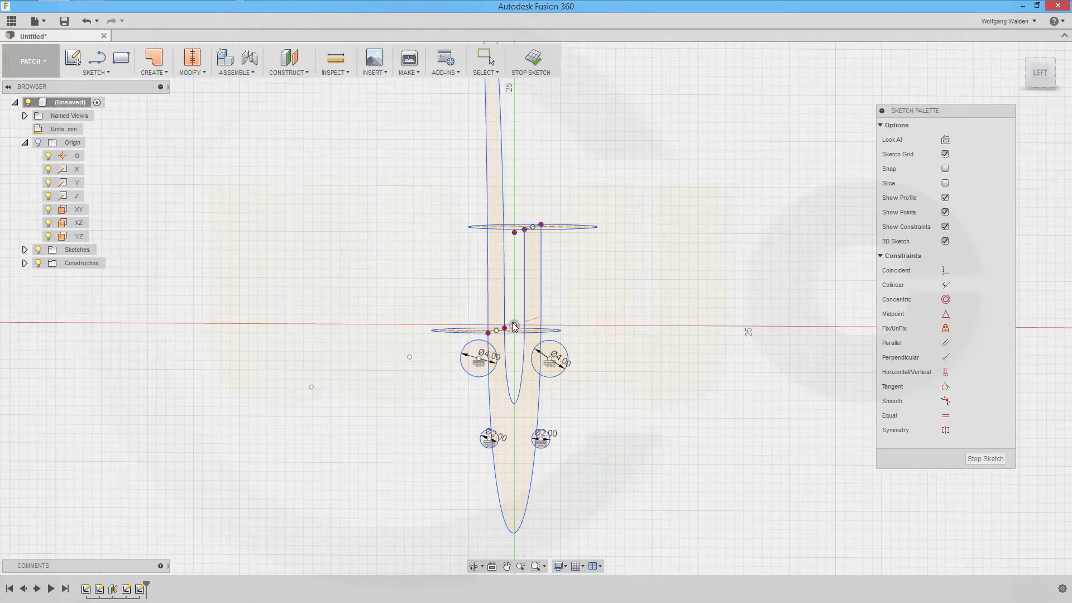
left_click(514, 326)
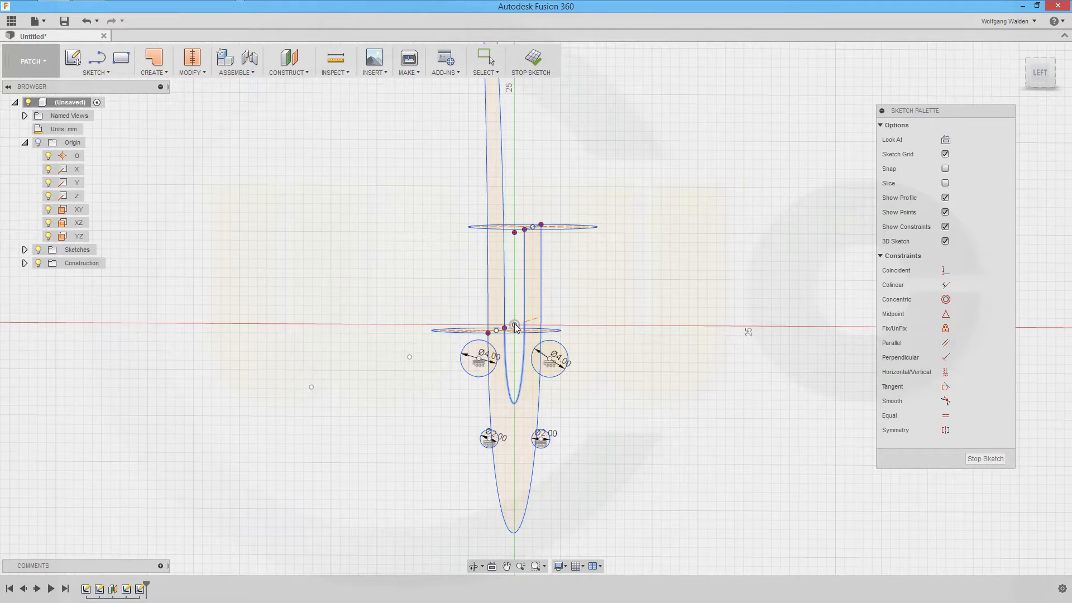
left_click(78, 184)
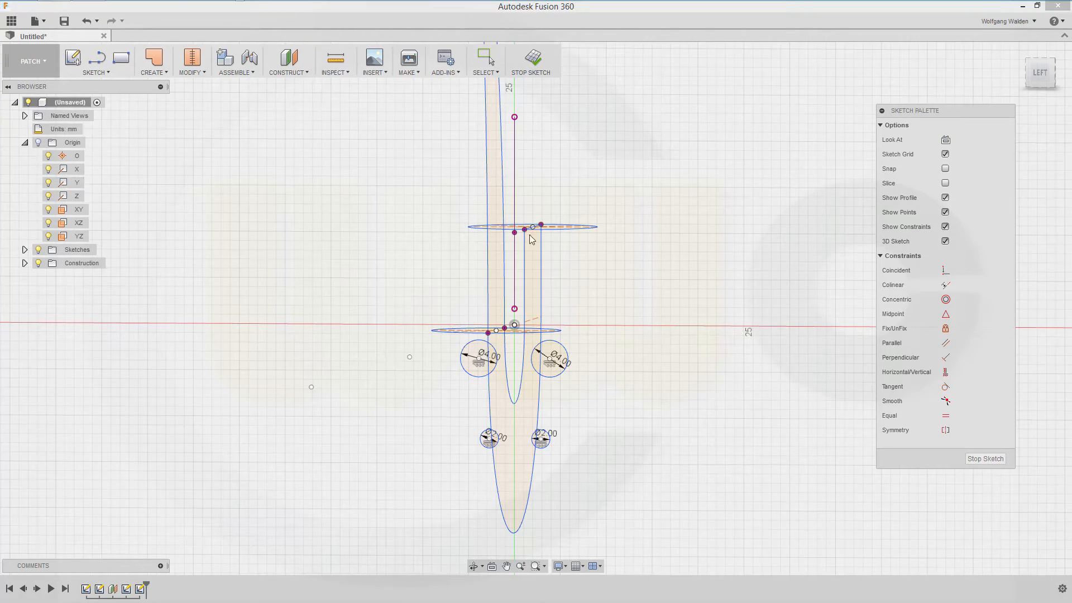
left_click(516, 182)
right_click(516, 182)
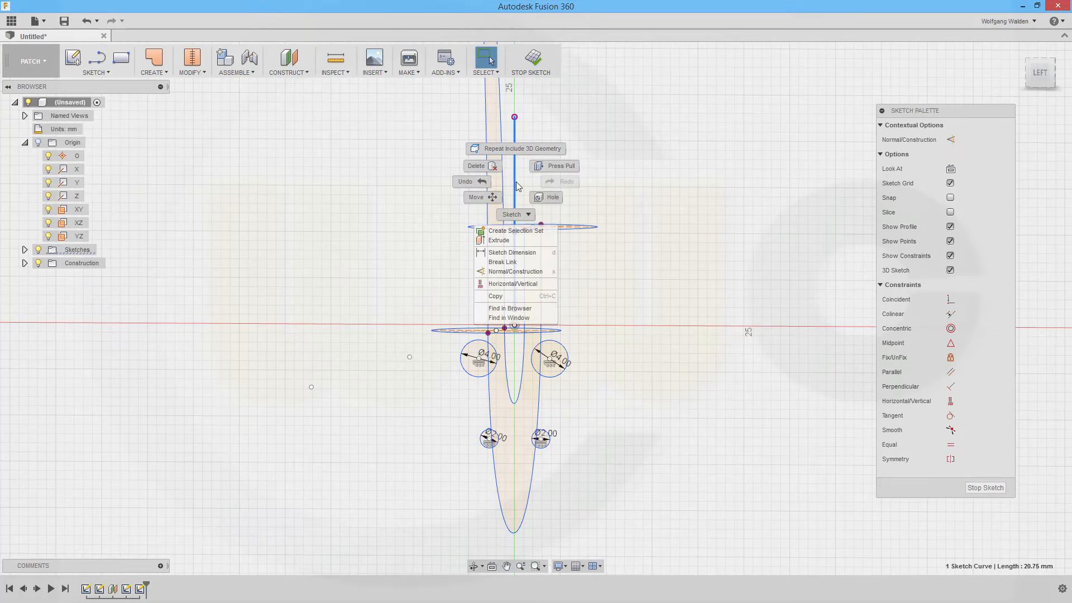
left_click(513, 271)
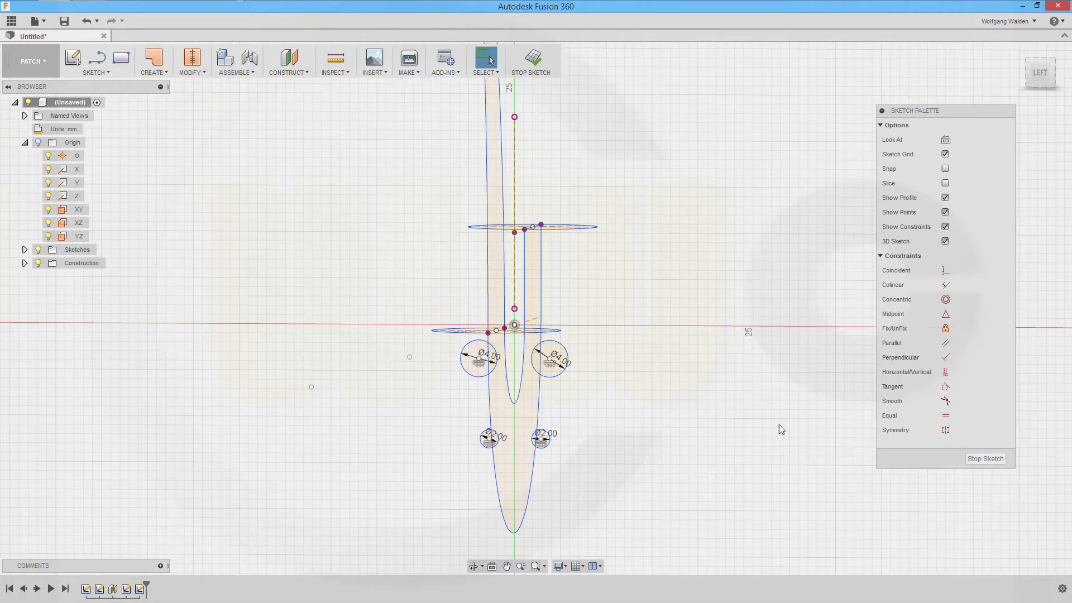
- Make the two 4 mm circles symmetric about the vertical construction line
left_click(945, 430)
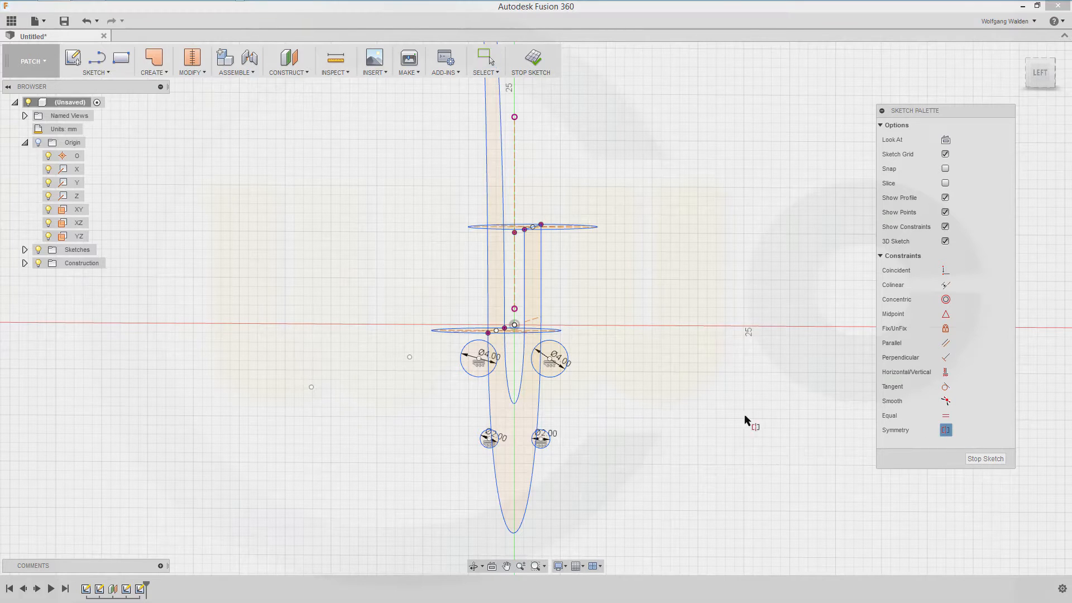
left_click(559, 372)
left_click(474, 376)
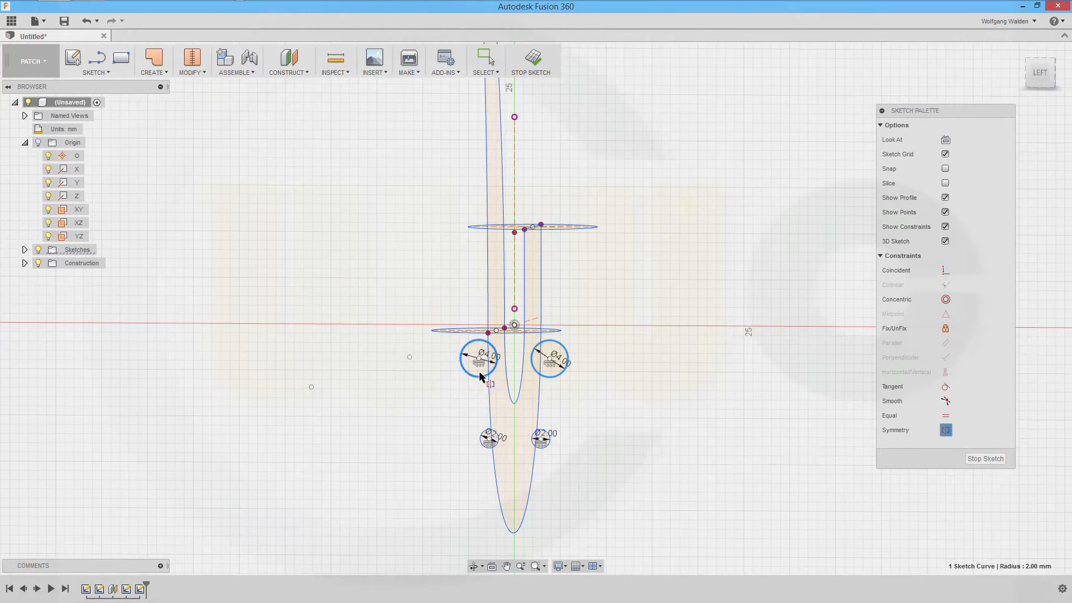
left_click(515, 275)
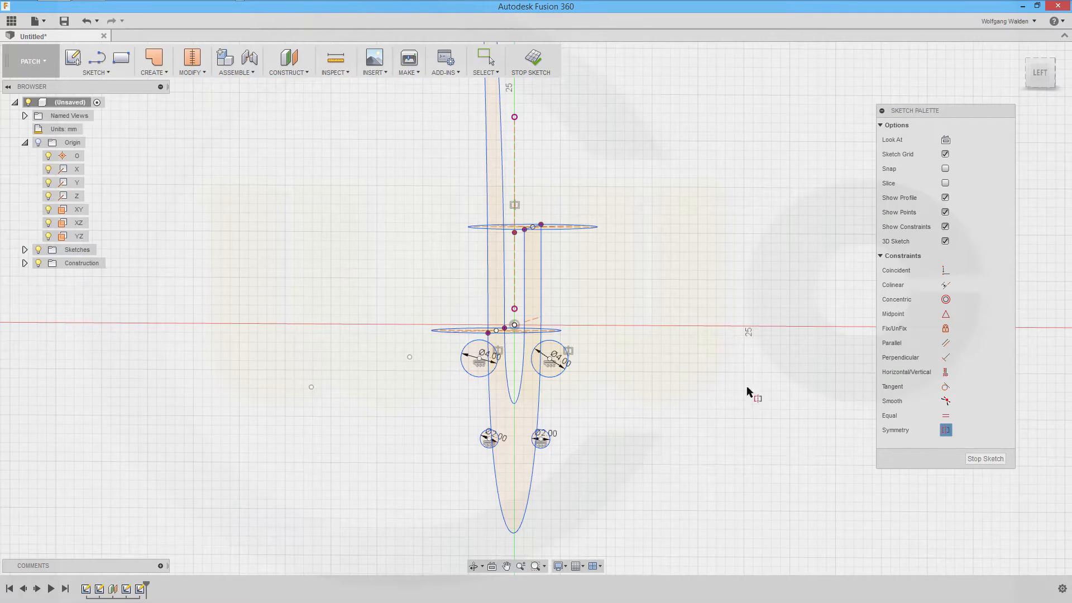
left_click(541, 447)
left_click(484, 447)
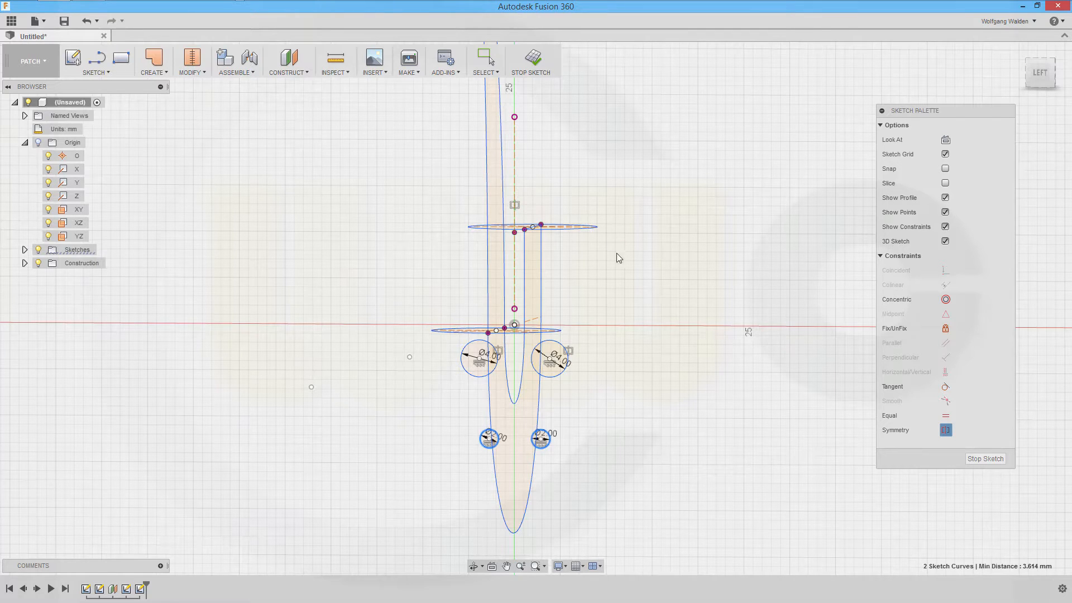
key("Escape")
- Dimension the horizontal distance between the centres of the two 4 mm circles and set it to 5 mm
key("d")
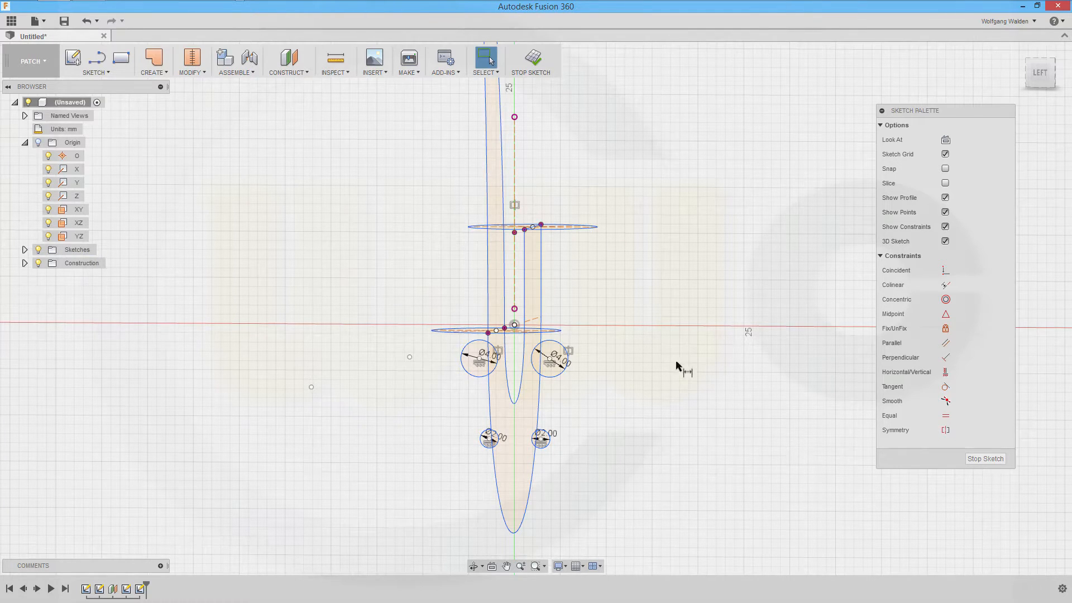
left_click(479, 358)
left_click(549, 363)
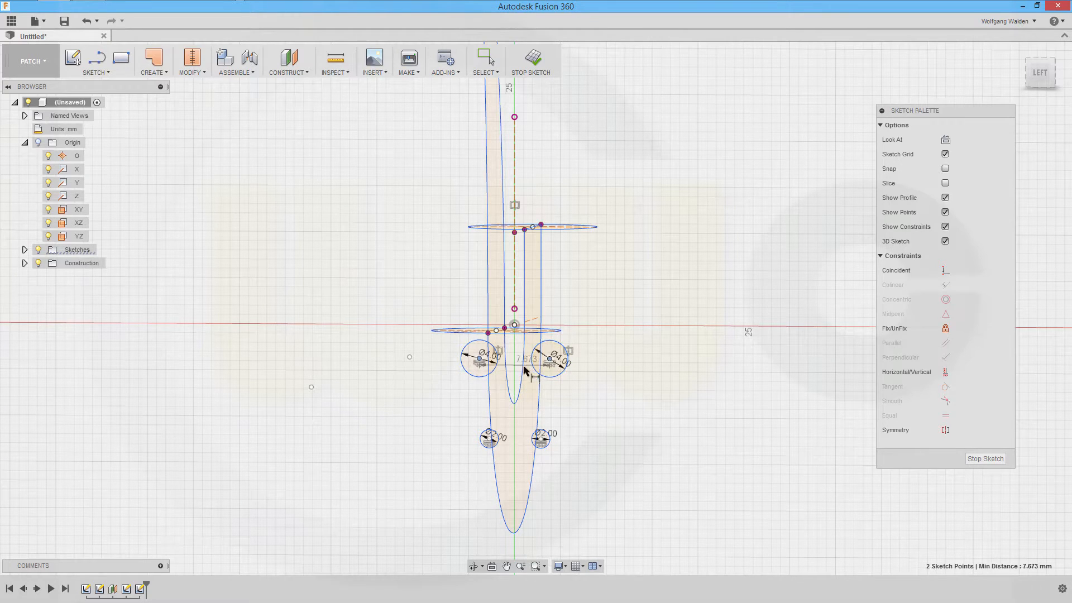
left_click(512, 369)
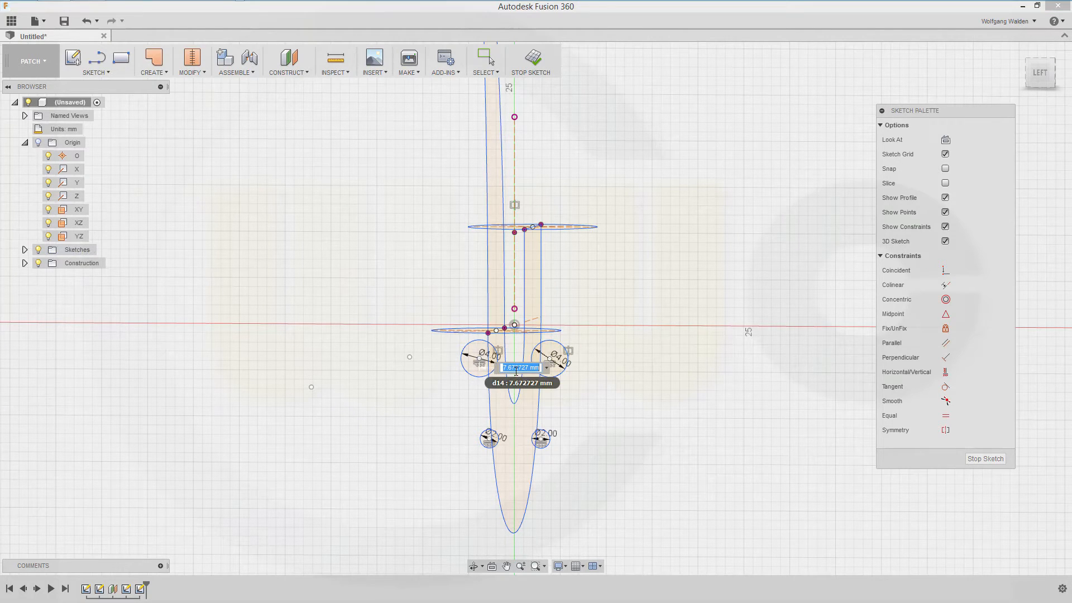
type("5")
key("Return")
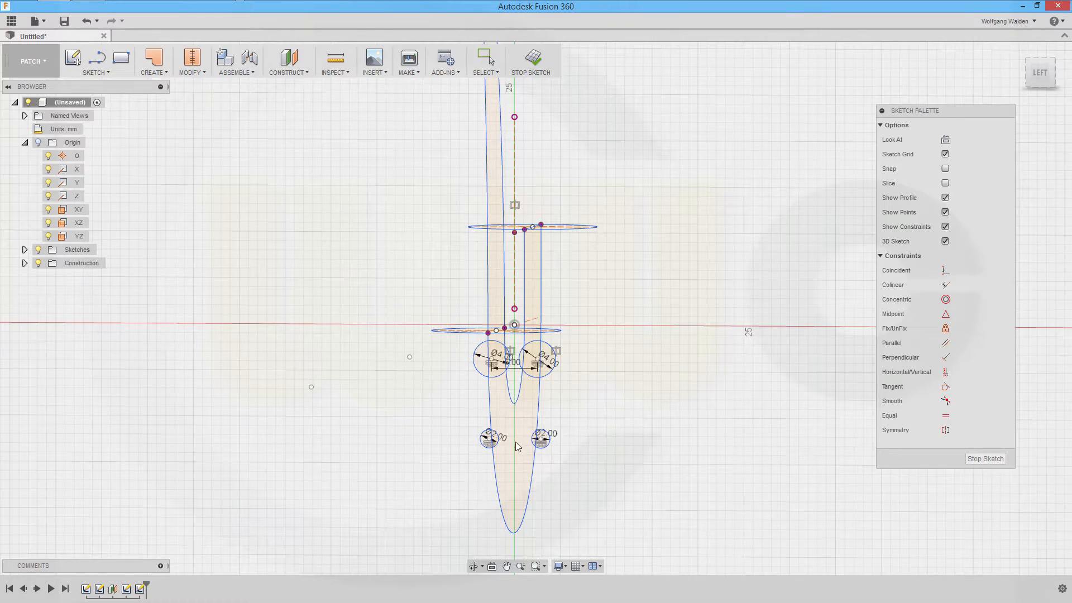
- Dimension the horizontal distance between the centres of the two 2 mm circles as 4 mm
left_click(489, 439)
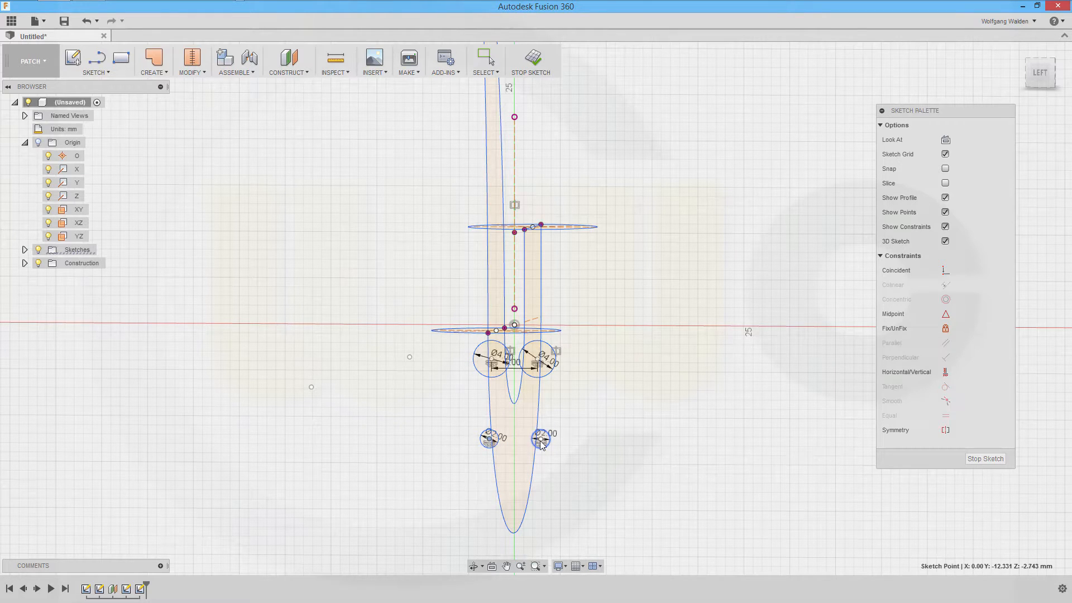
left_click(541, 440)
left_click(515, 449)
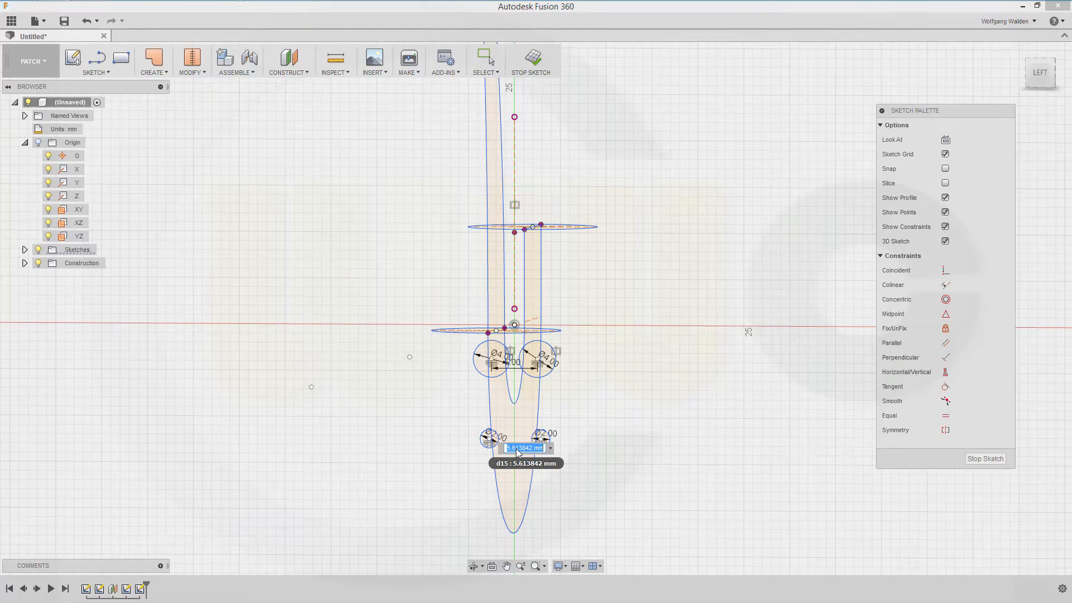
type("4")
key("Return")
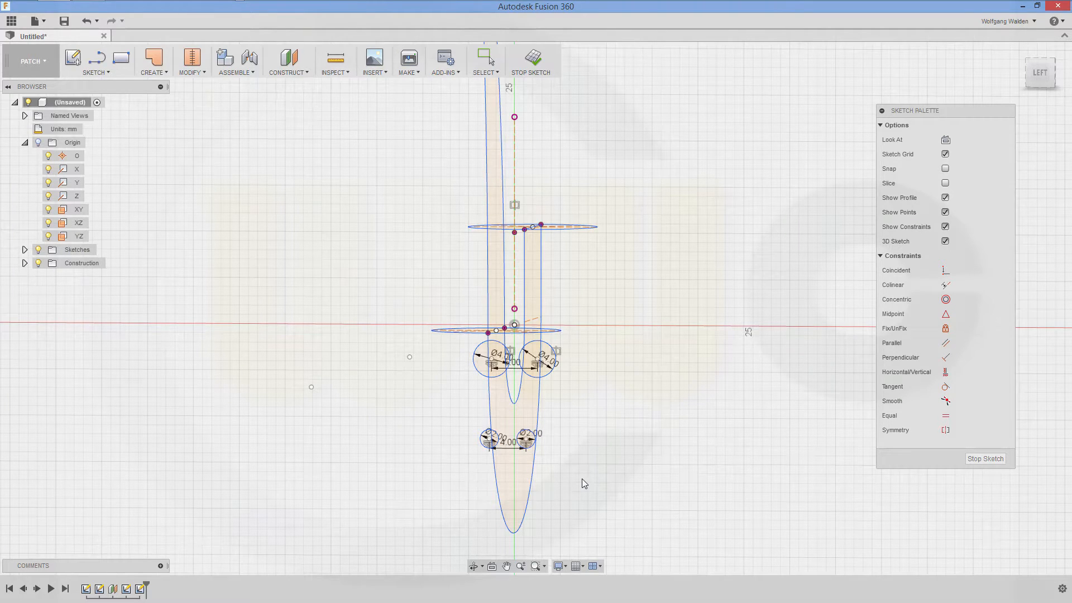
- Make the two 2 mm circles symmetric about the vertical construction line
middle_click_drag(584, 477, 598, 477)
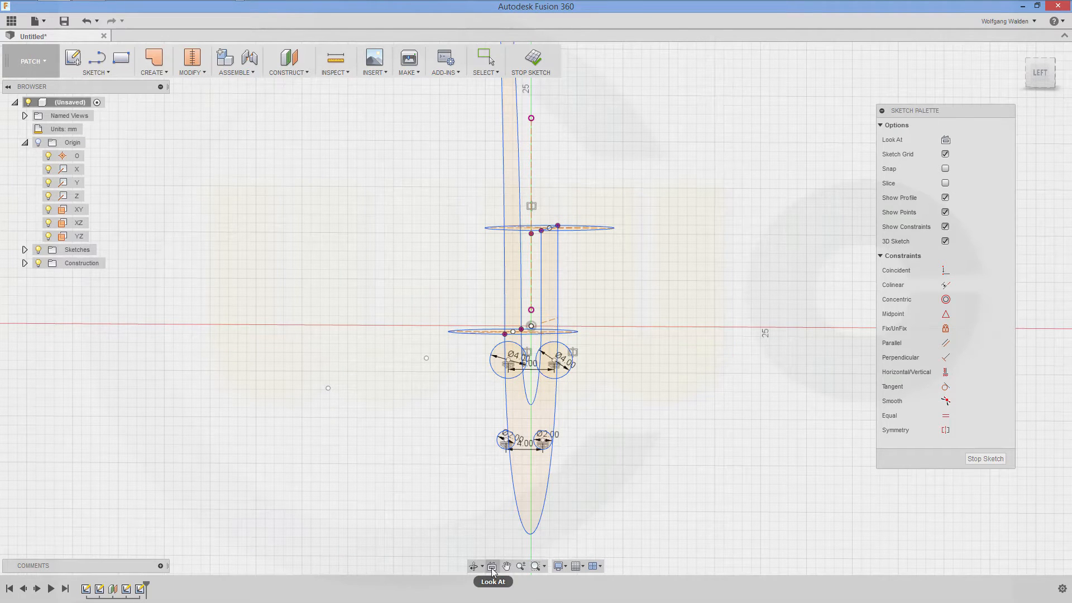
left_click(474, 566)
mouse_move(614, 476)
left_mouse_down()
mouse_move(642, 476)
mouse_move(633, 484)
left_mouse_up()
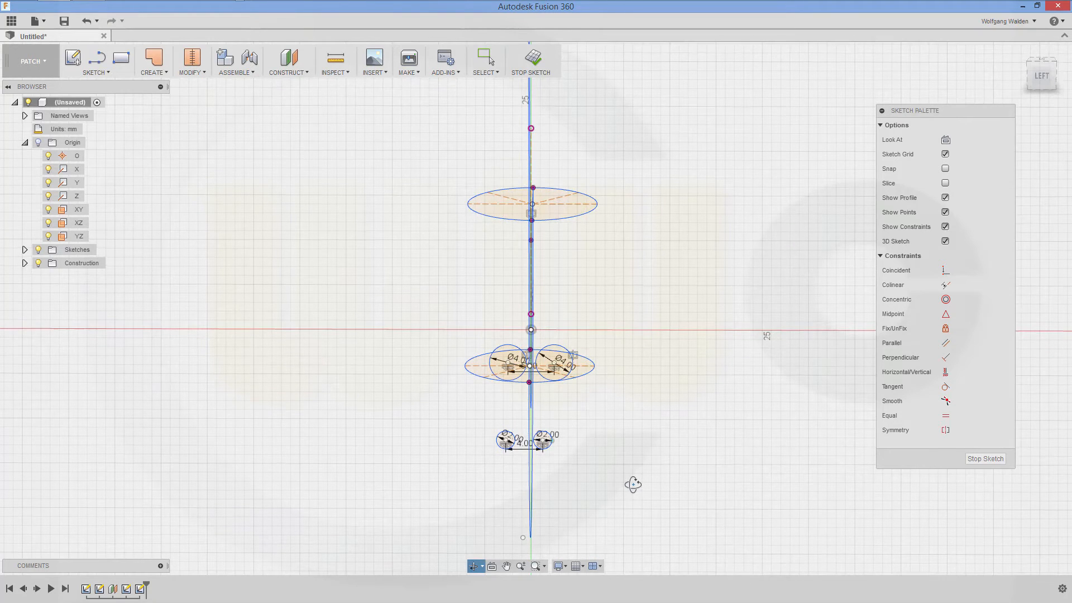
key("Escape")
scroll(619, 494, "down", 2)
scroll(611, 480, "up", 4)
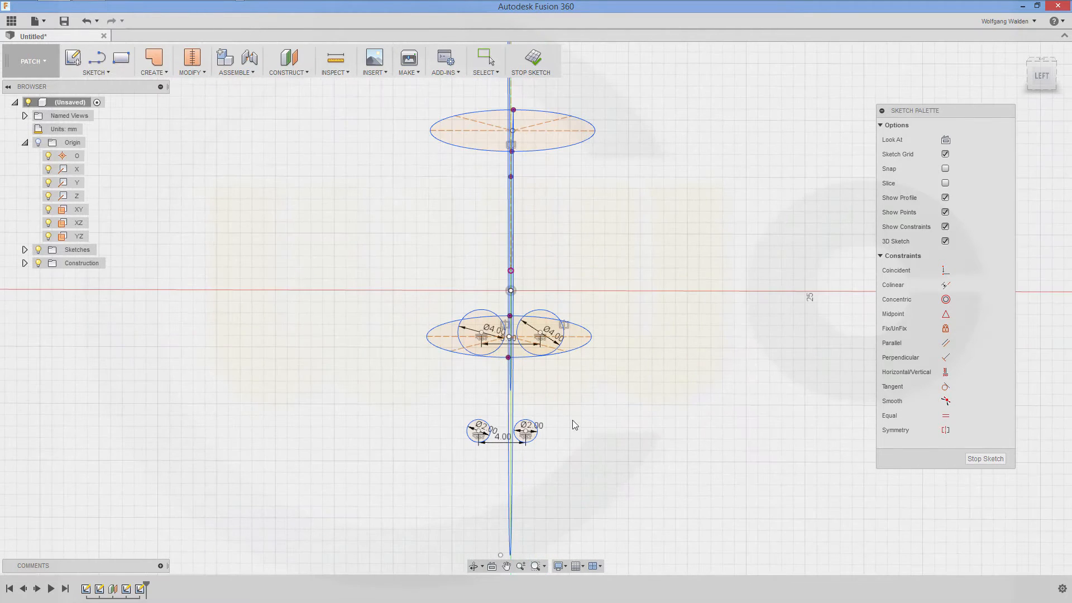
left_click(947, 433)
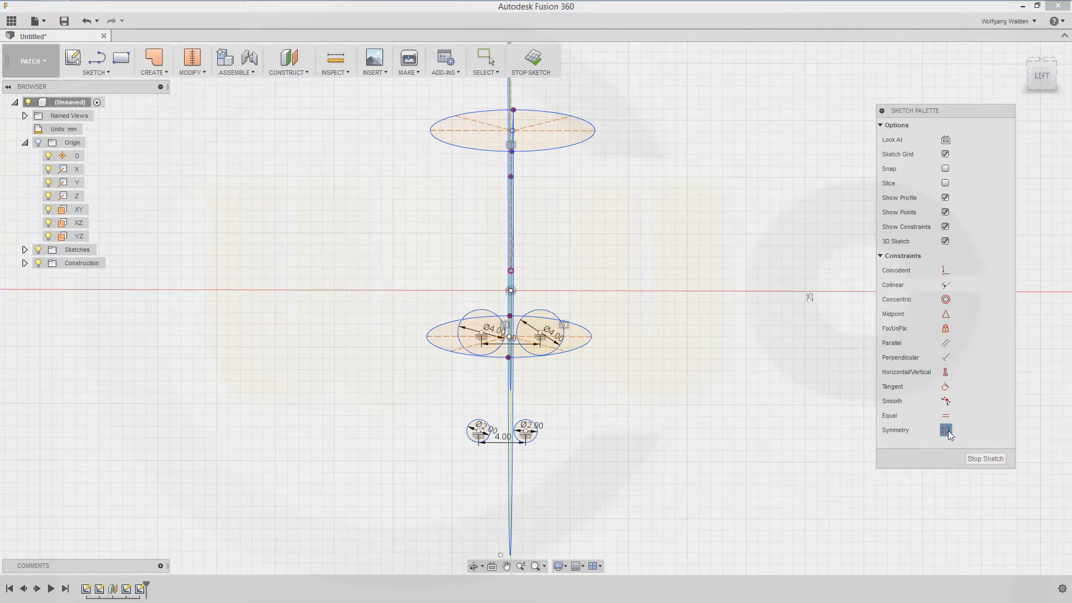
left_click(532, 437)
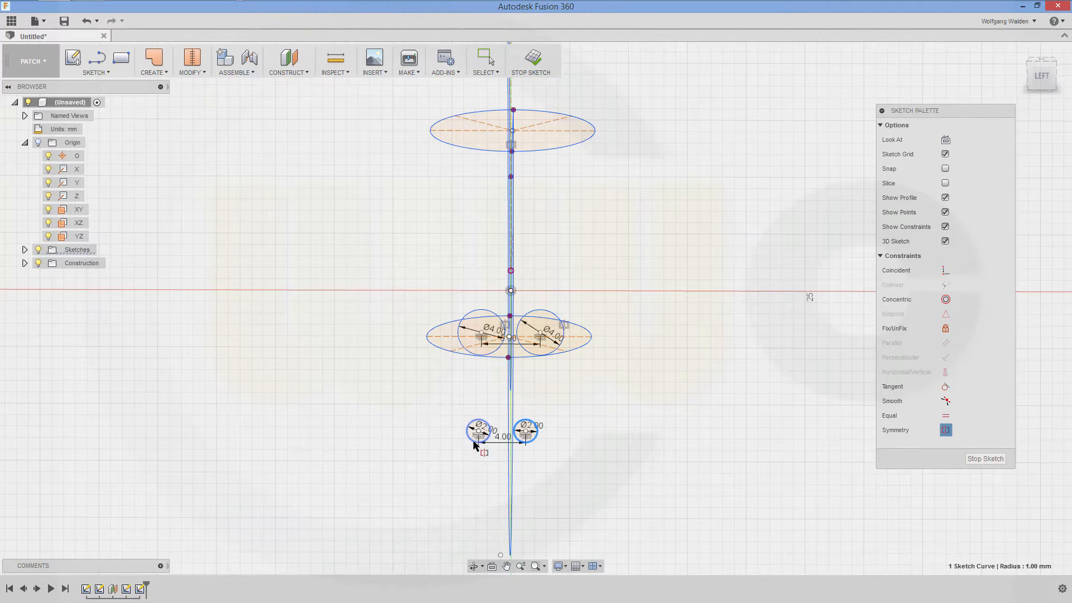
left_click(478, 442)
middle_click_drag(587, 267, 579, 271, "shift")
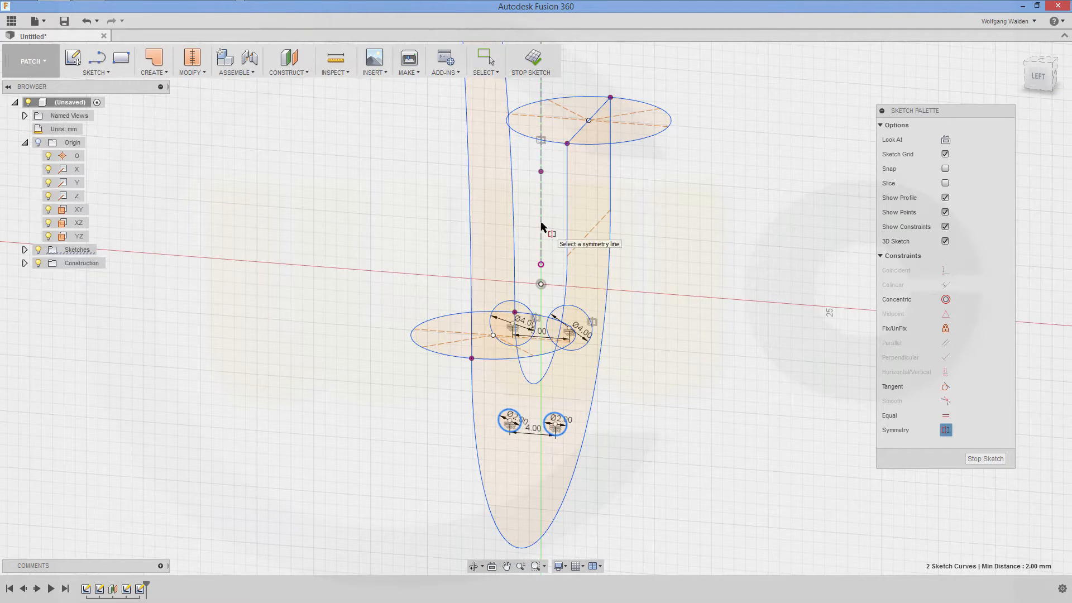
left_click(541, 224)
key("Escape")
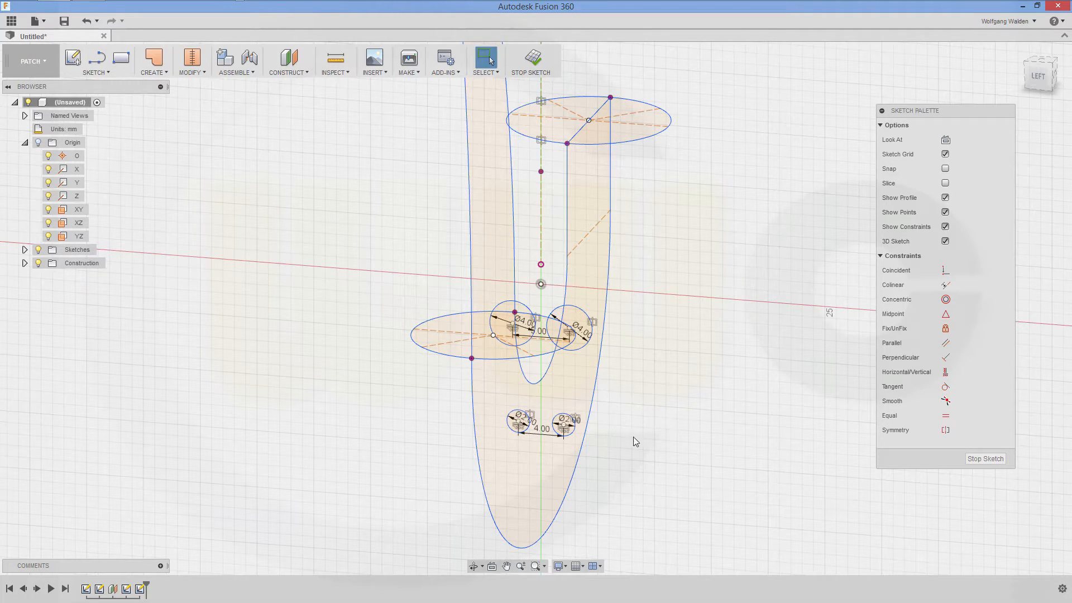
- Draw a circle about 35 mm in diameter, centred below the 2 mm circles and passing just above the 4 mm circles
middle_click_drag(649, 451, 605, 445, "shift")
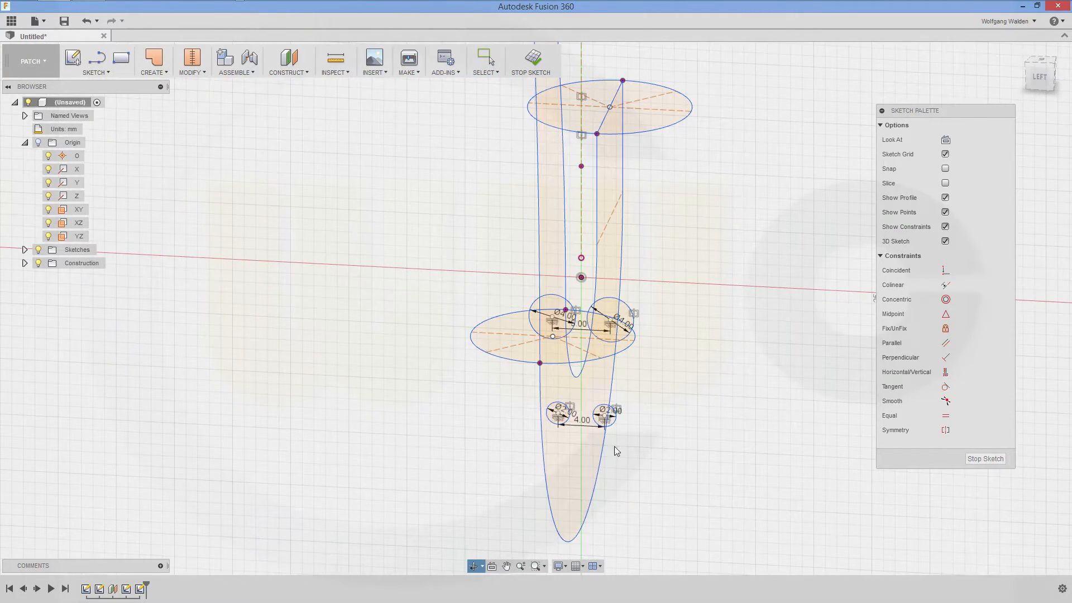
left_click(570, 476)
left_click(718, 337)
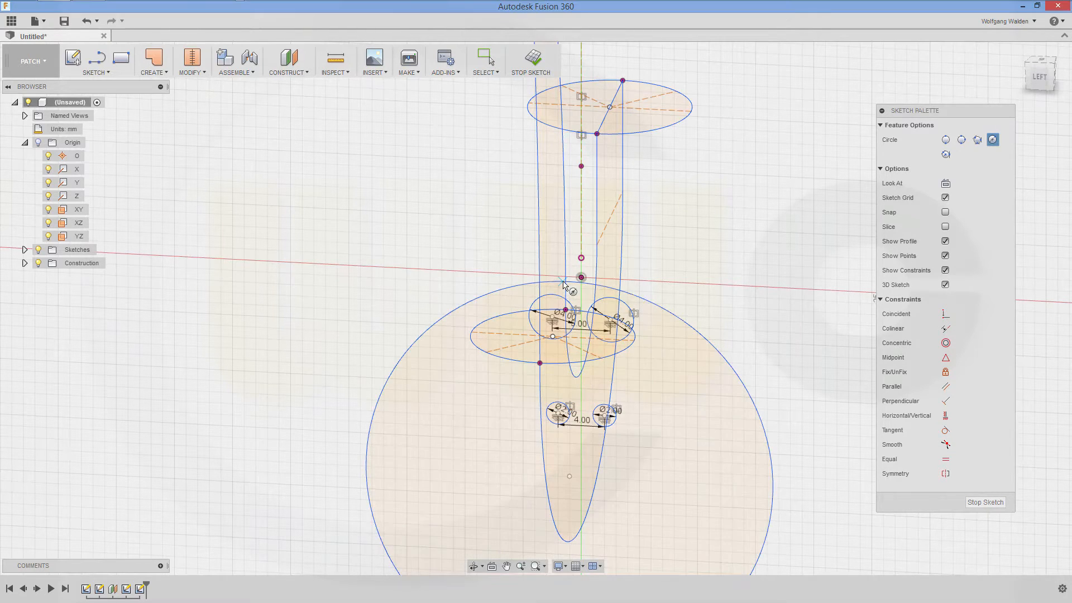
key("Escape")
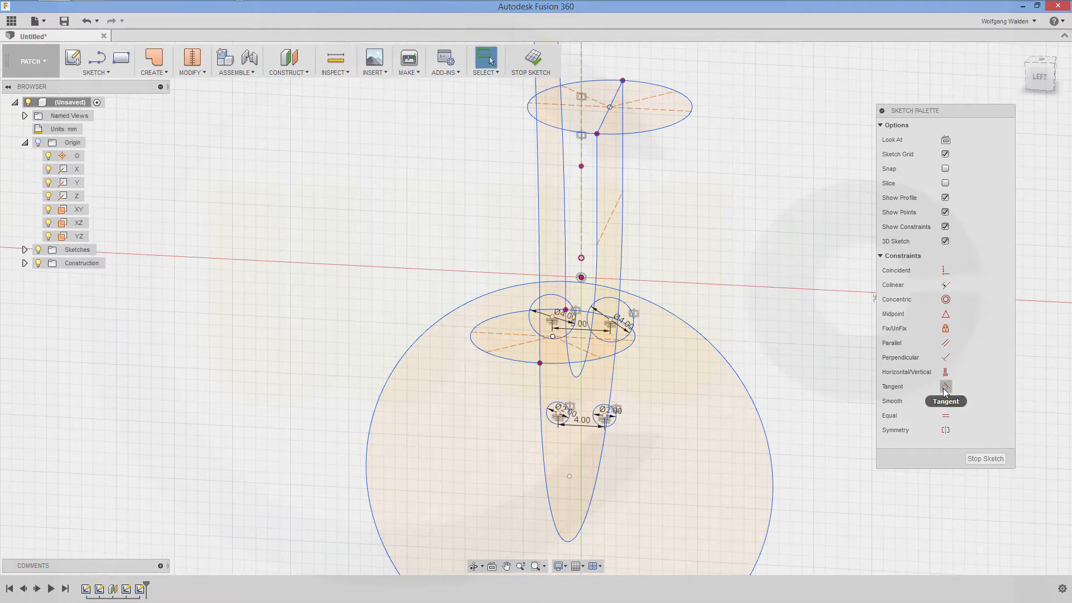
- Make the large circle tangent to the upper edges of both 4 mm circles
left_click(945, 386)
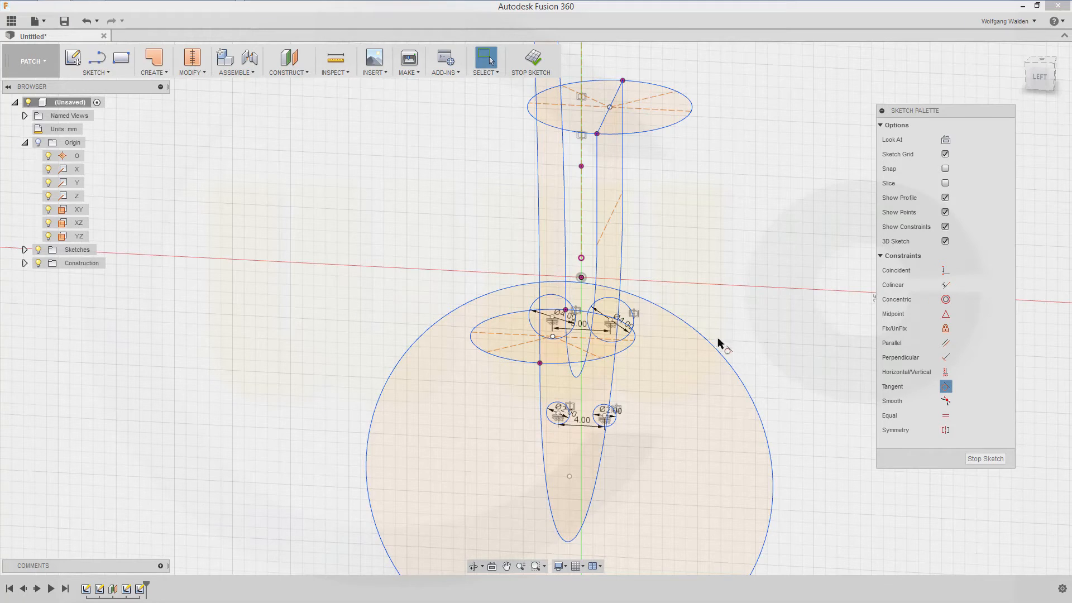
left_click(548, 297)
left_click(544, 284)
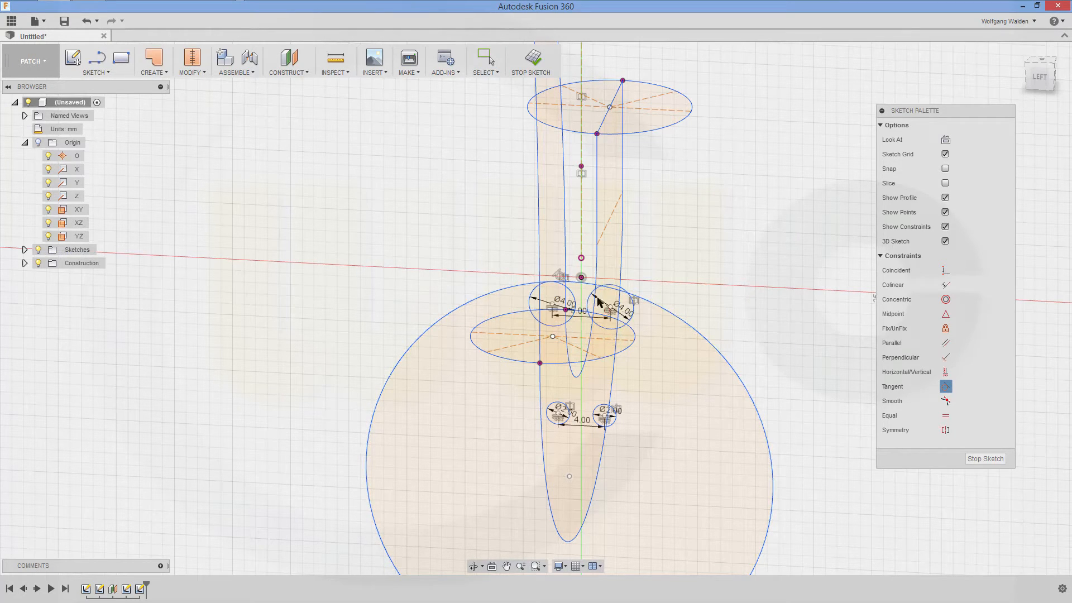
left_click(616, 287)
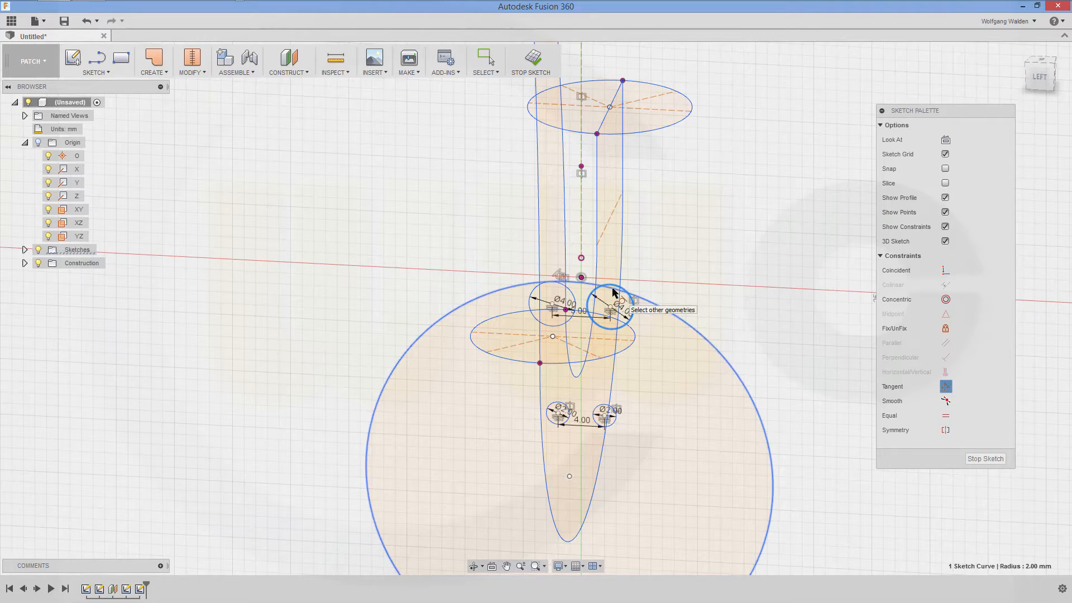
left_click(691, 326)
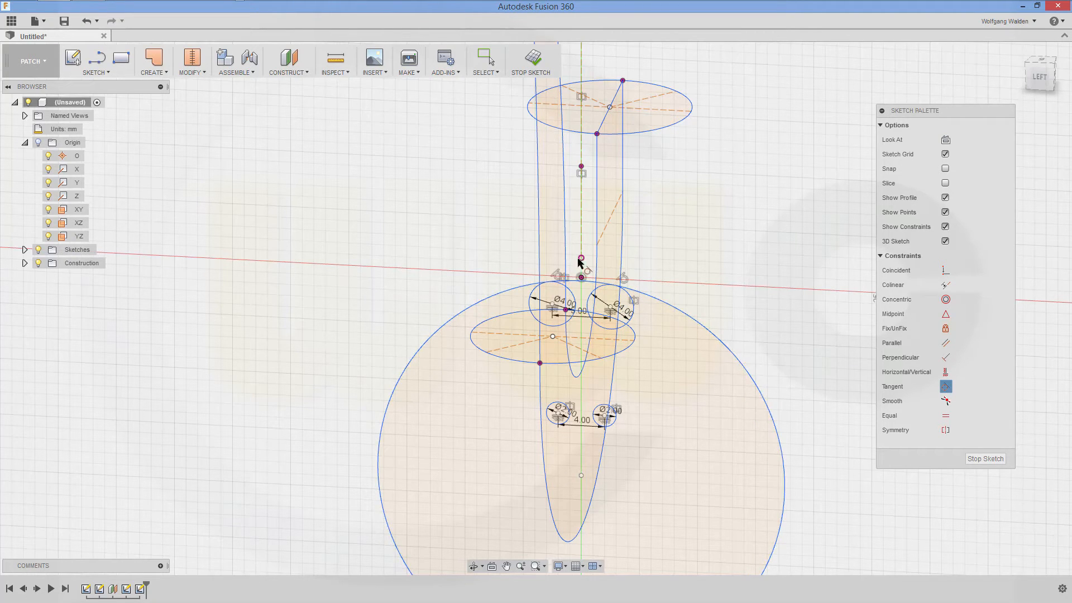
- Dimension the large circle's diameter as 100 mm
key("d")
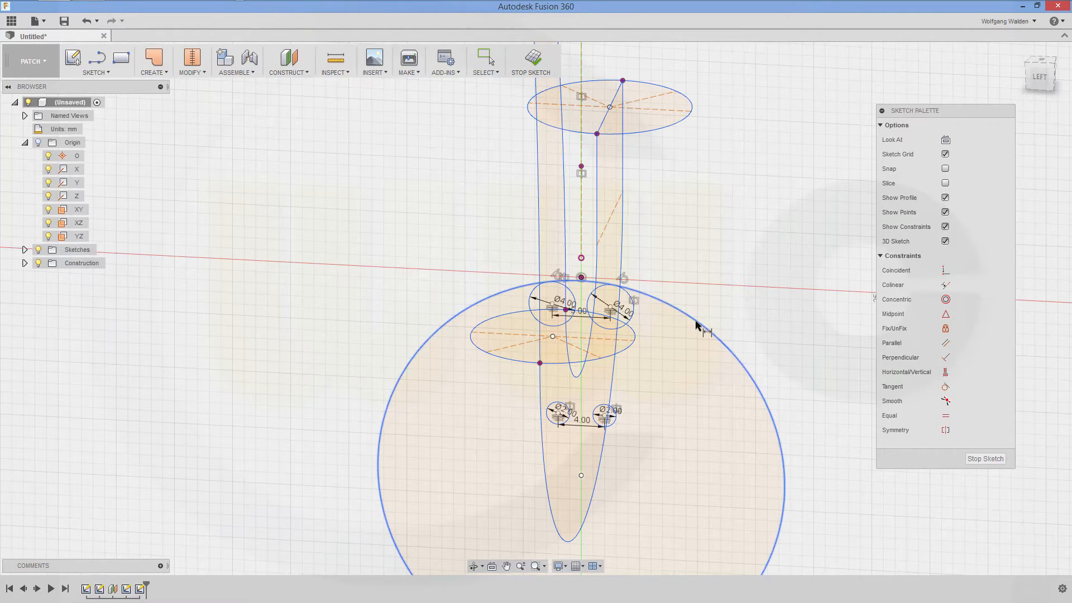
left_click(698, 325)
left_click(751, 296)
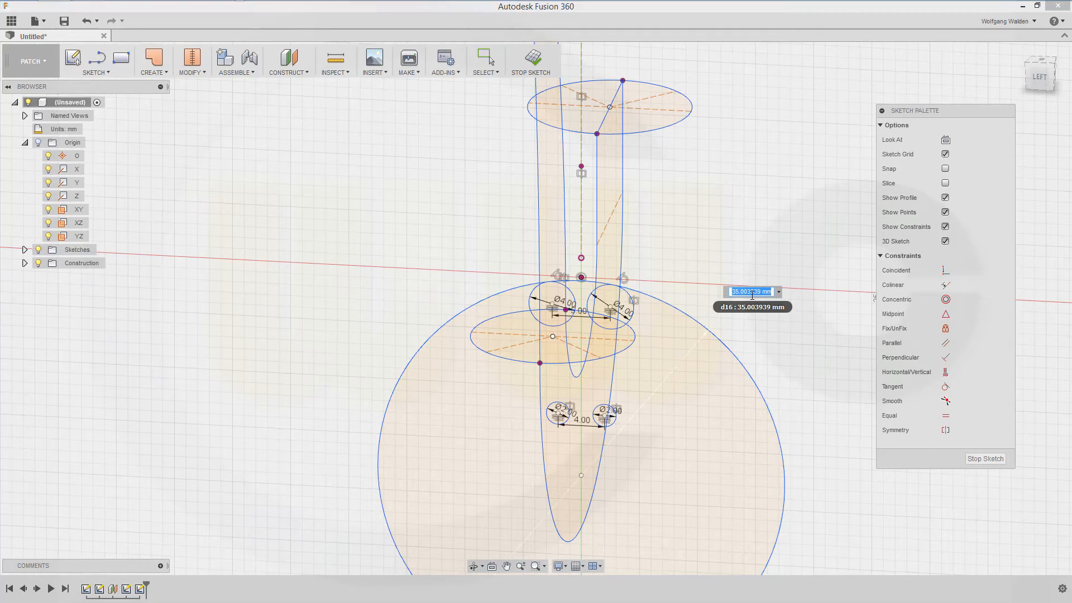
key("BackSpace")
key("Return")
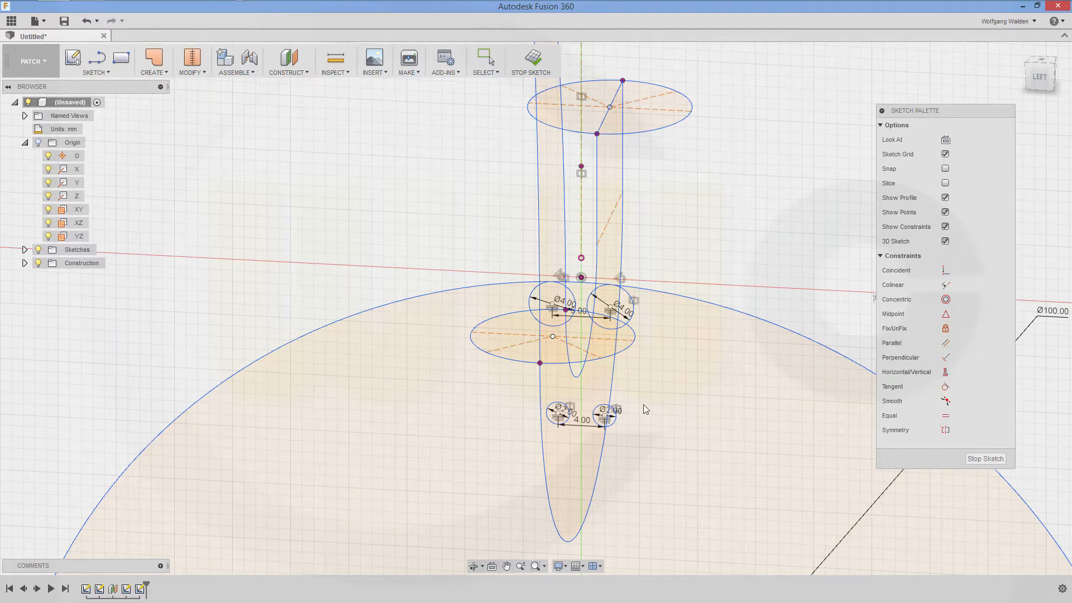
- Draw a second large circle about 35 mm in diameter, centred just above the origin and passing just below the 2 mm circles
key("c")
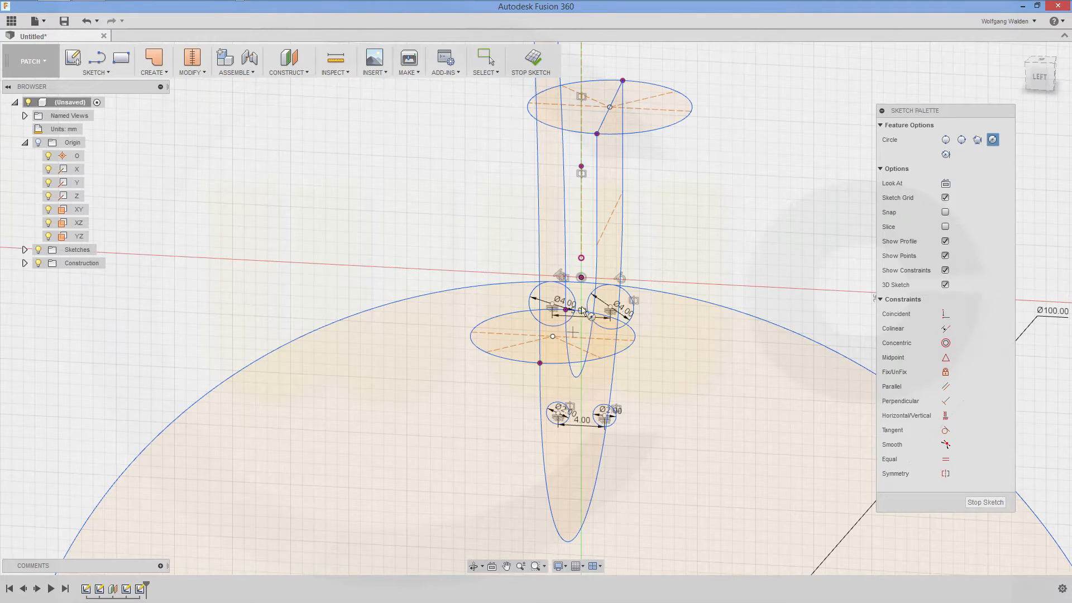
left_click(587, 240)
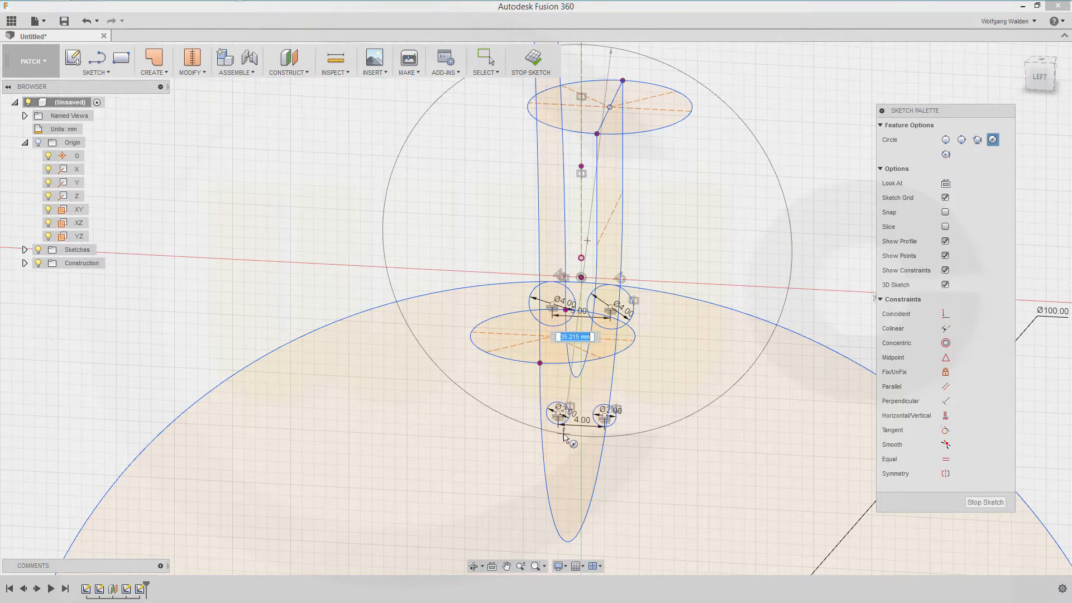
left_click(563, 434)
key("Escape")
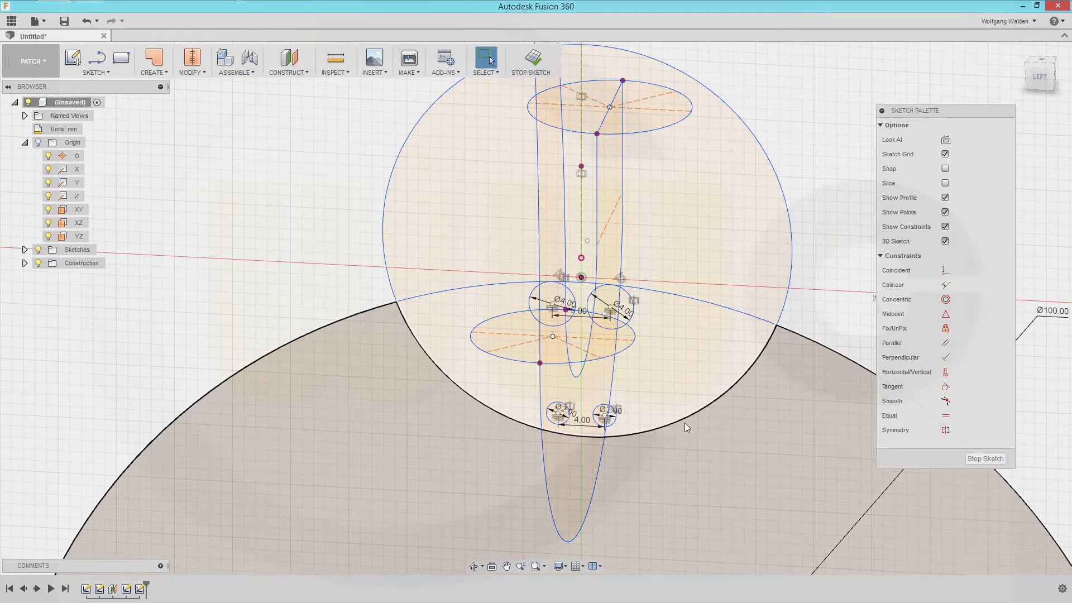
- Make the second large circle tangent to the lower edges of both 2 mm circles
left_click(945, 386)
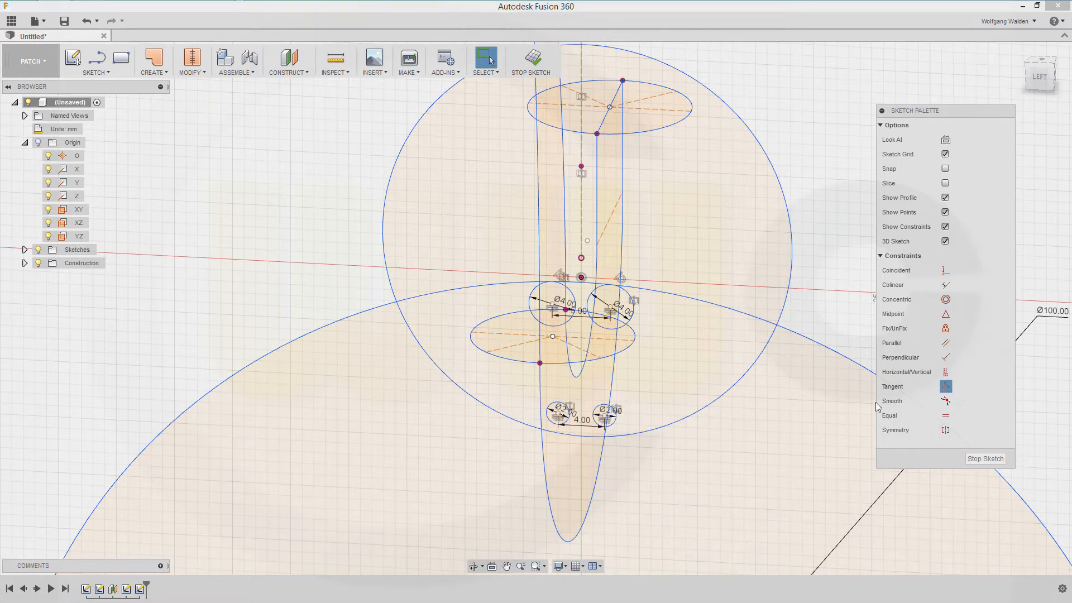
left_click(626, 437)
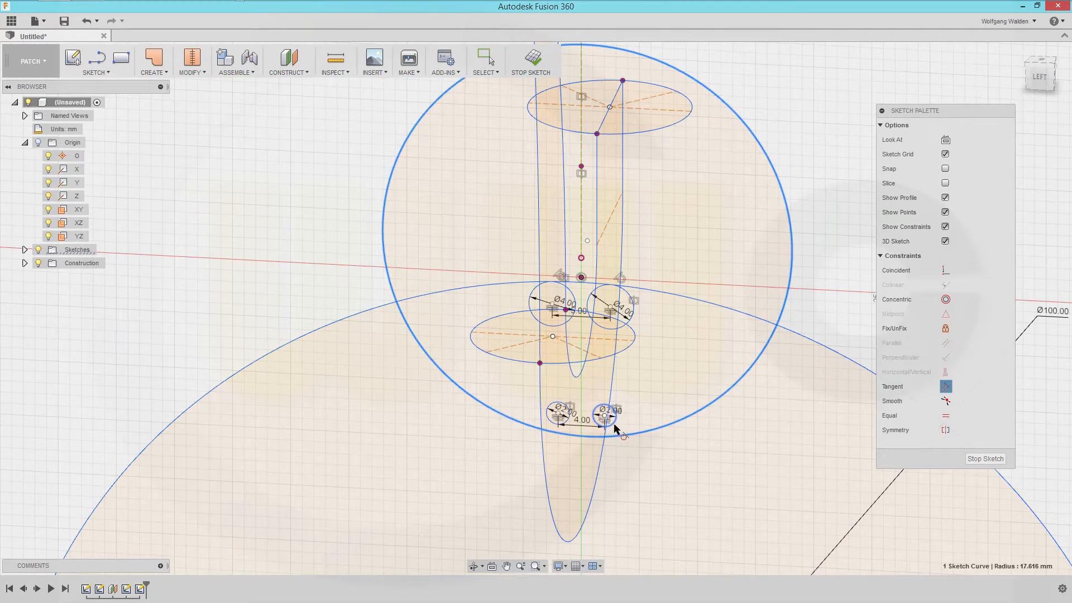
left_click(612, 422)
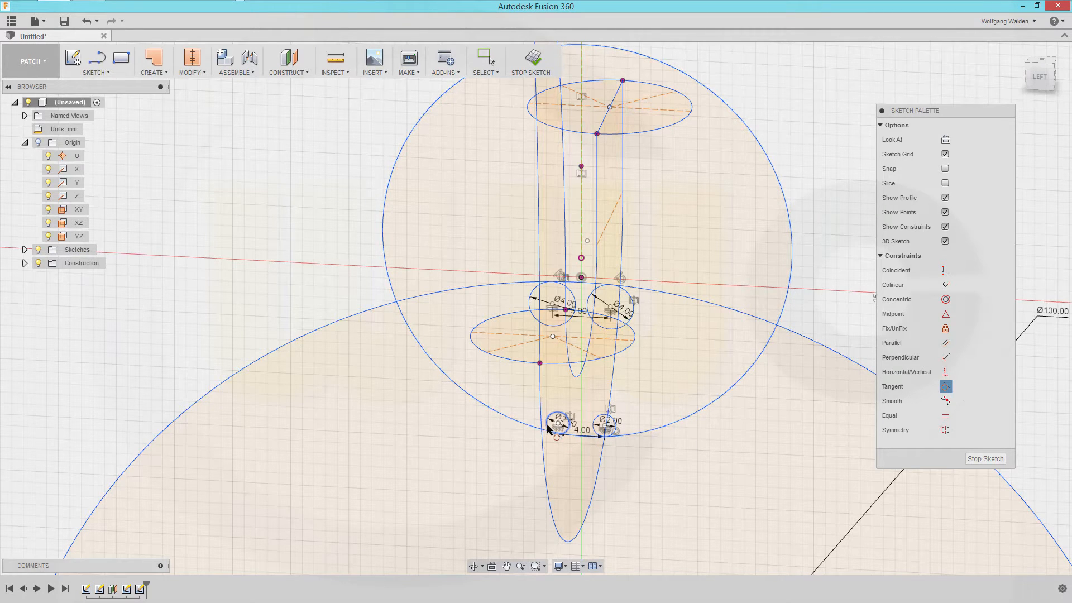
left_click(547, 425)
left_click(541, 430)
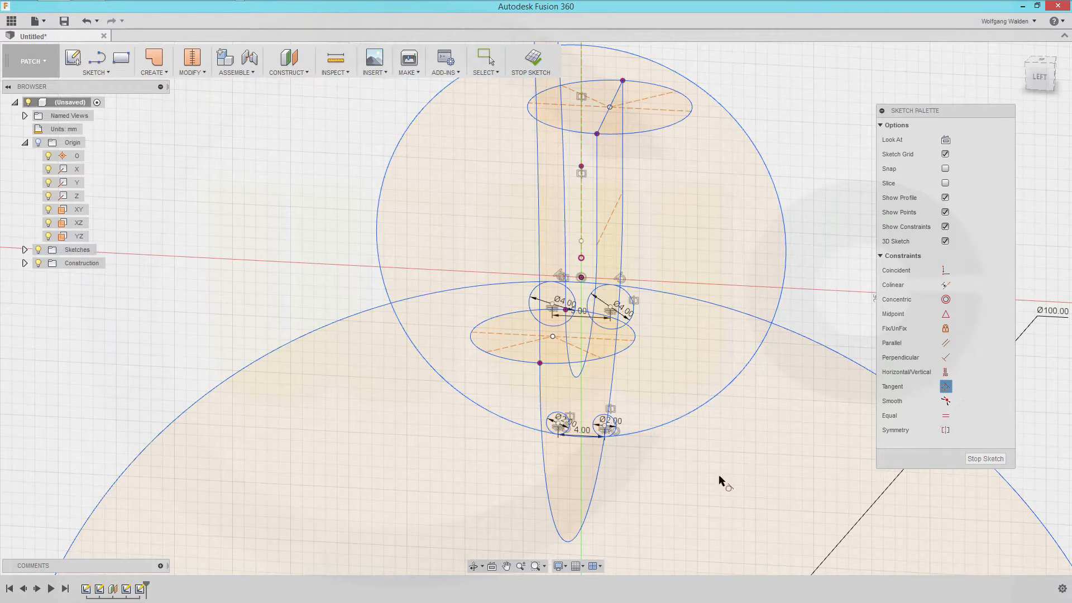
- Dimension the second large circle's diameter as 200 mm
left_click(721, 395)
left_click(732, 417)
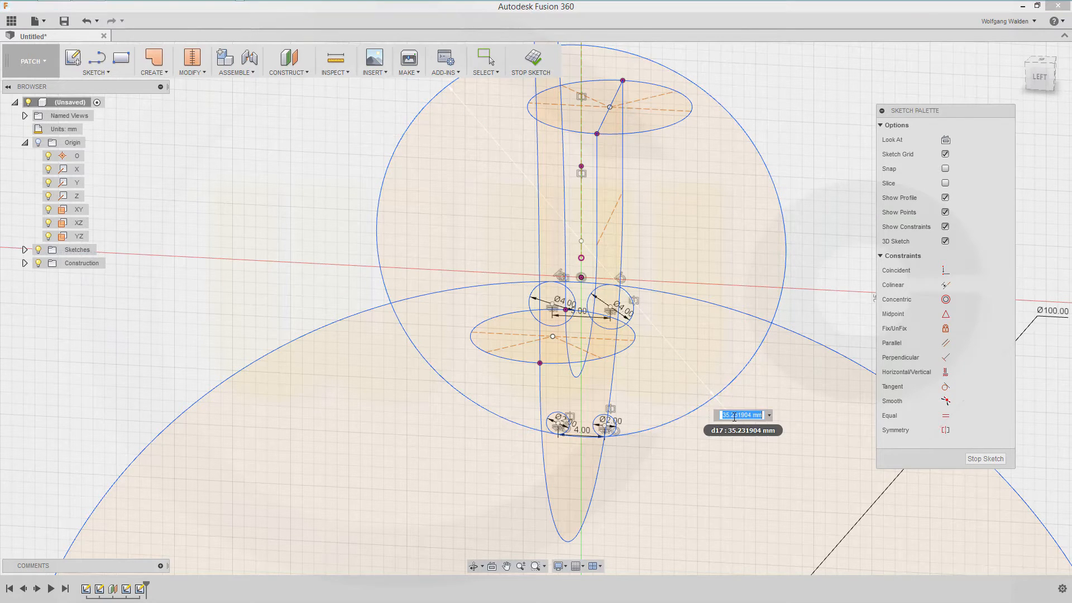
type("2.")
type("00")
key("Return")
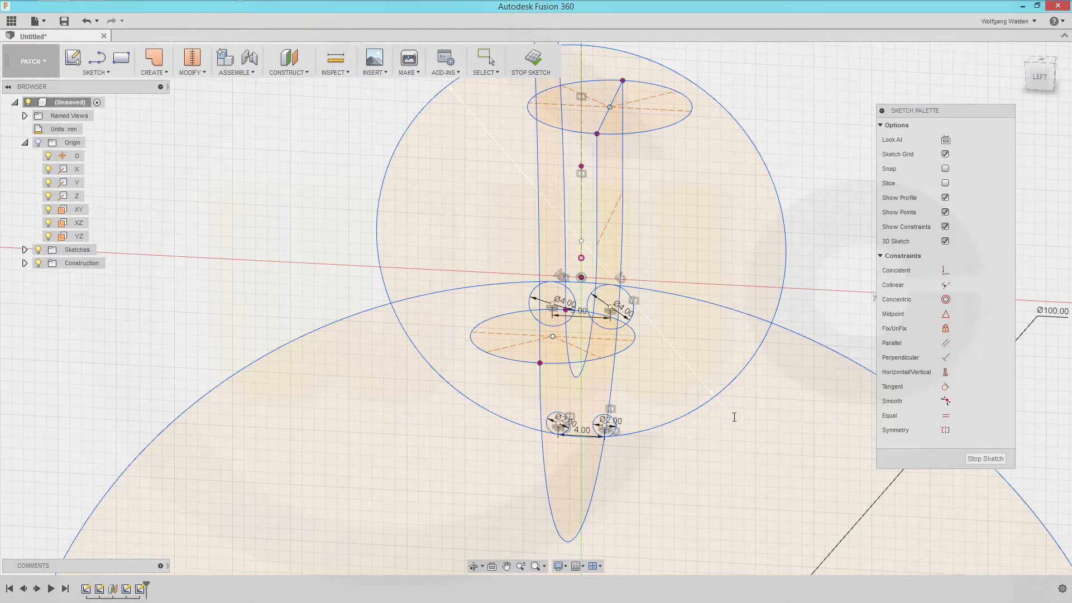
- Draw a 40 mm diameter circle to the right of the 4 mm and 2 mm circles
scroll(723, 324, "down", 3)
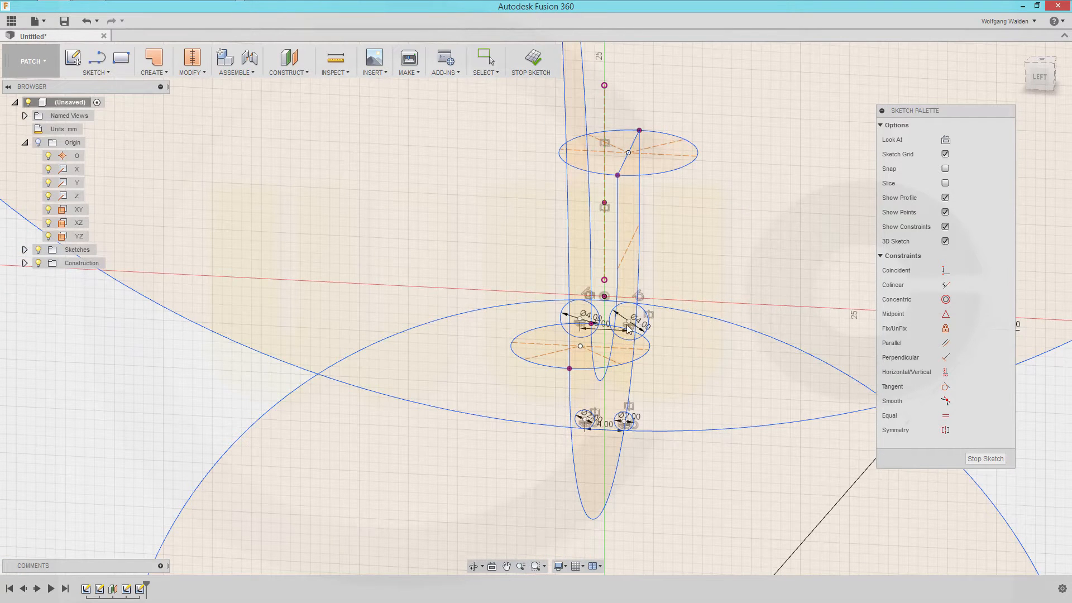
key("c")
left_click(709, 380)
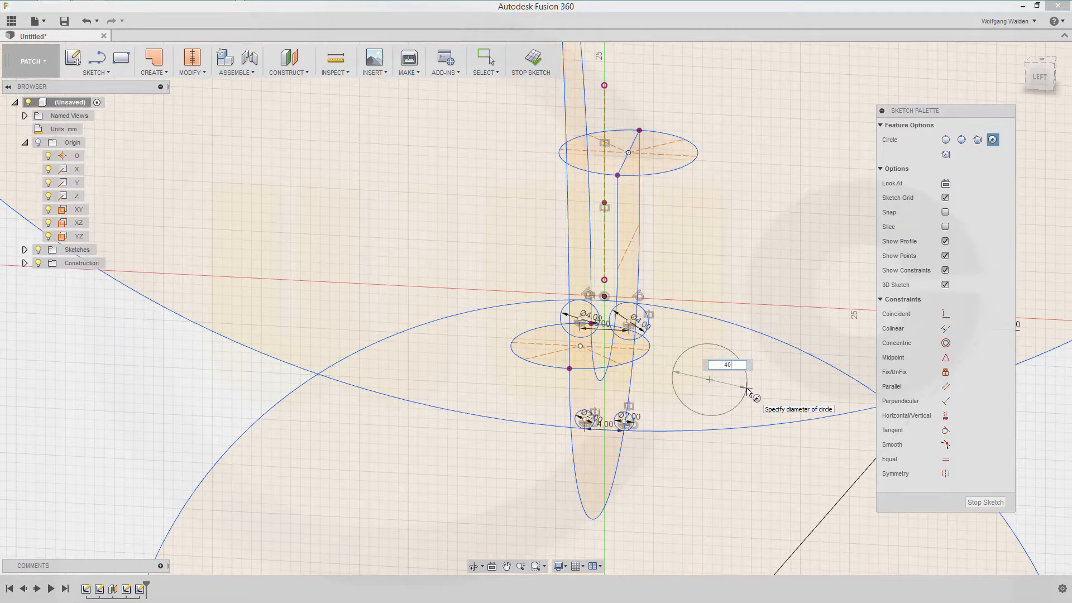
type("40")
key("Return")
key("Escape")
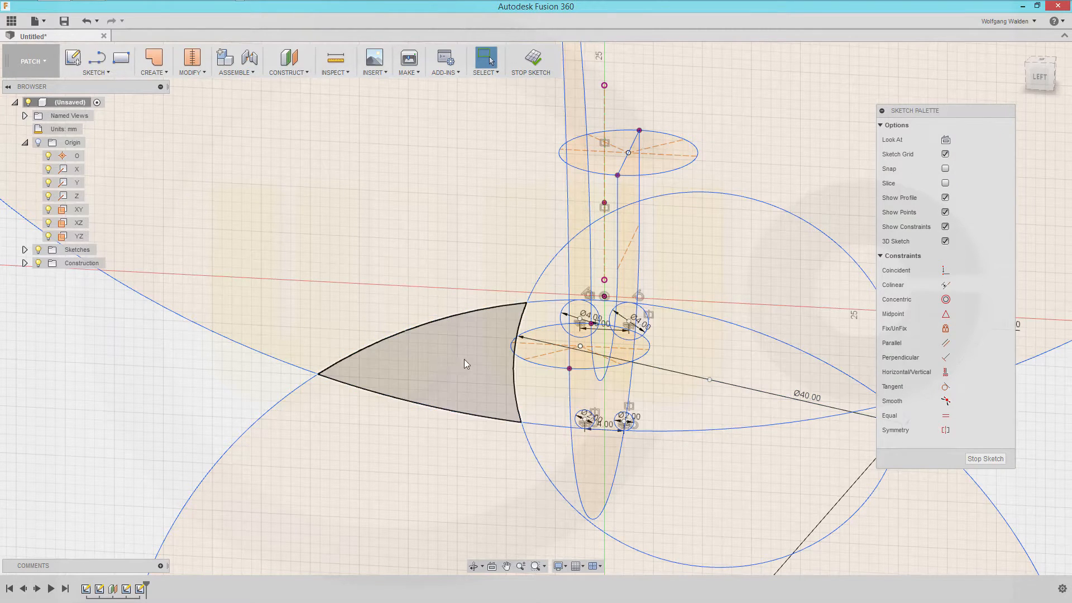
- Draw another 40 mm circle to the left of the small circles and move both 40 mm circles outward, clear of the small ones
key("c")
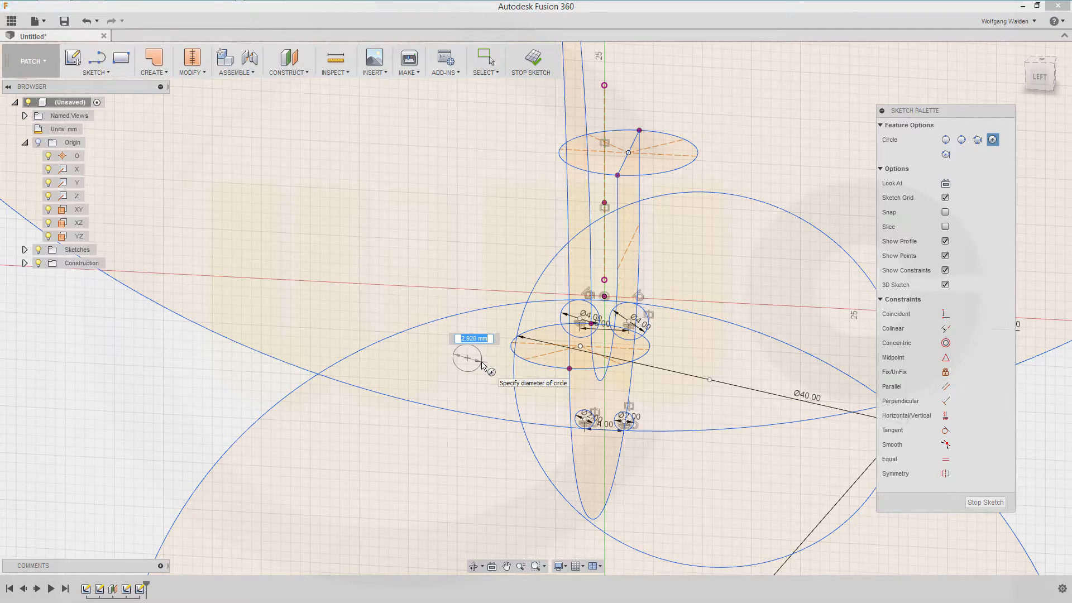
type("0")
key("Return")
key("Escape")
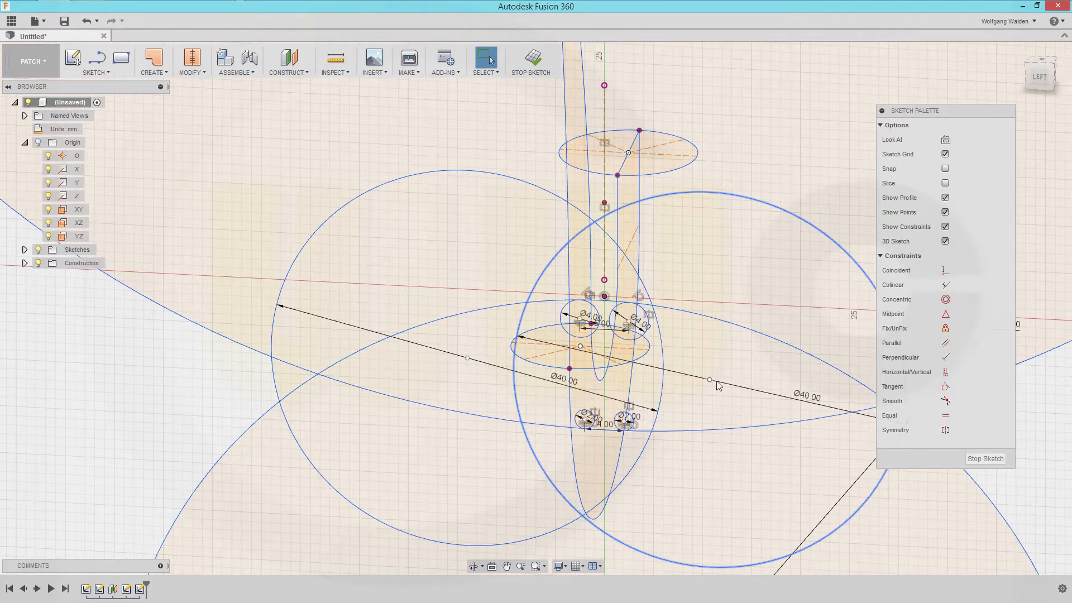
mouse_move(710, 381)
left_mouse_down()
mouse_move(817, 394)
mouse_move(837, 409)
left_mouse_up()
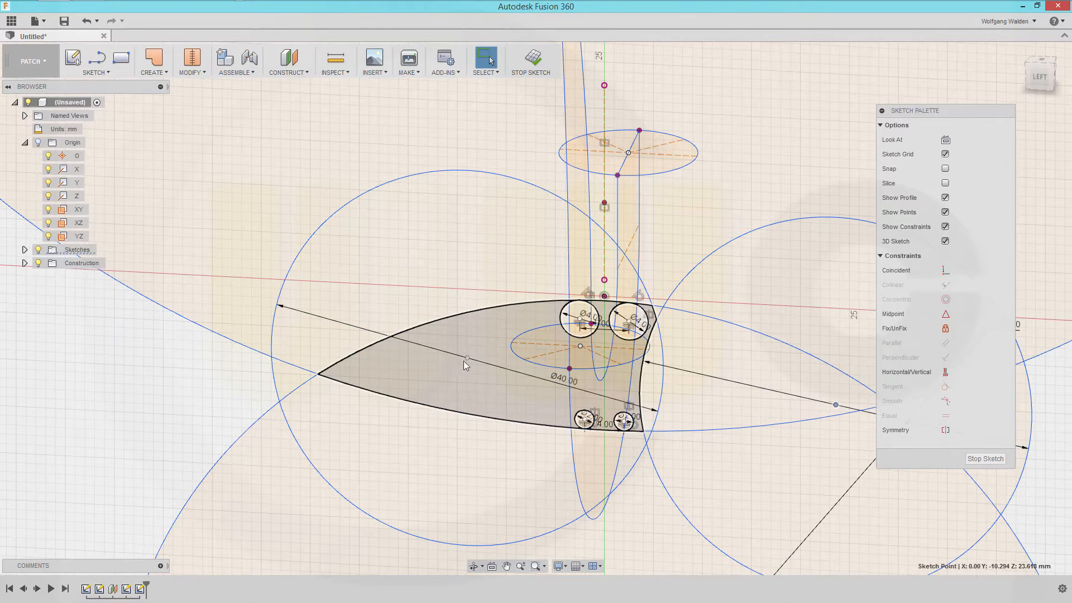
left_click_drag(463, 361, 373, 384)
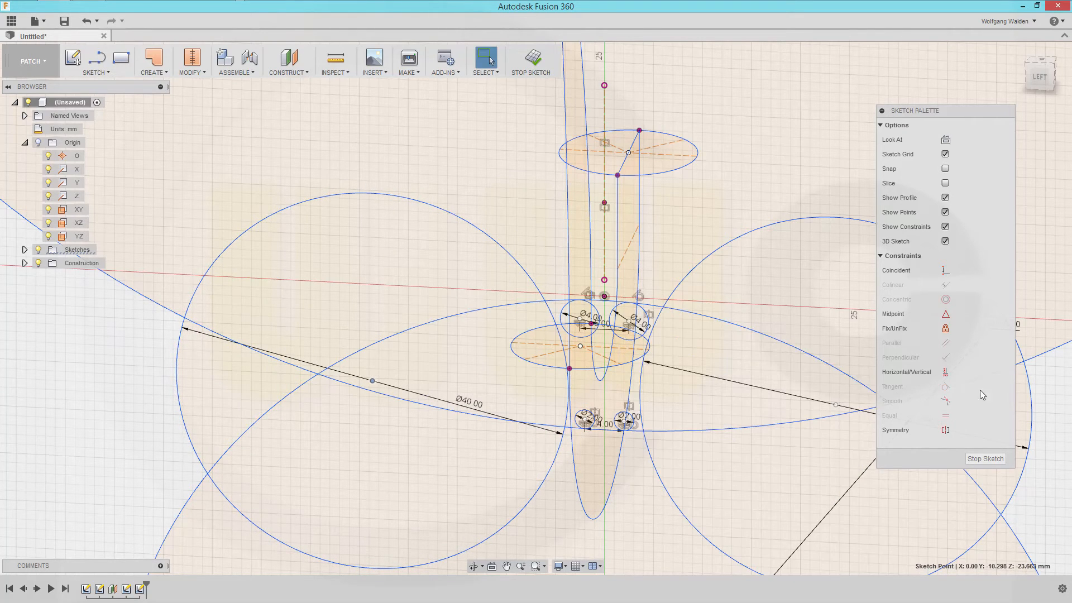
- Make the left 40 mm circle tangent to the outer edges of the left 4 mm and 2 mm circles
left_click(944, 388)
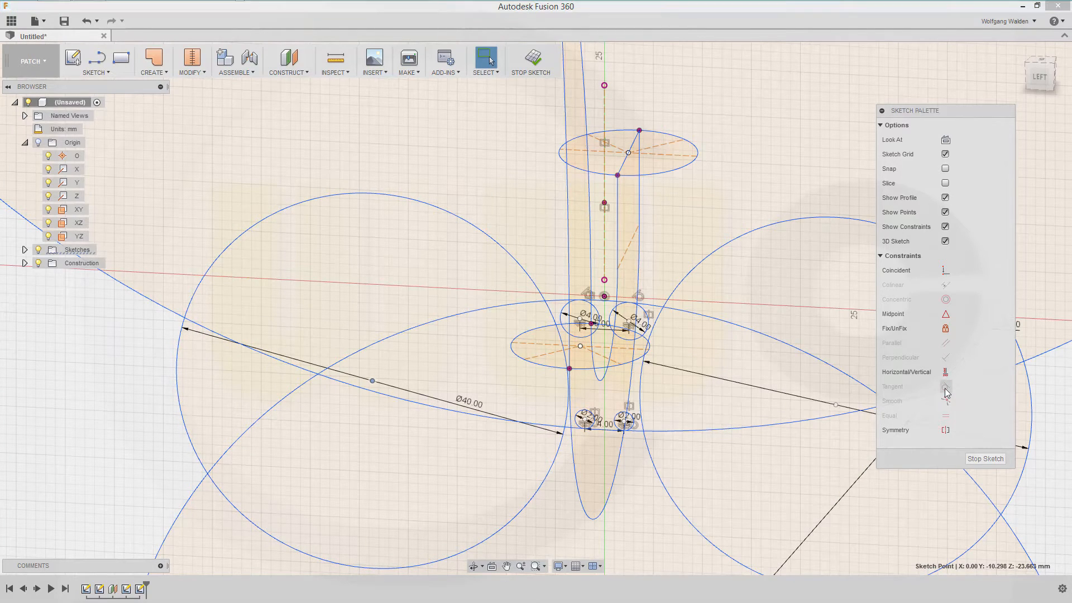
key("Escape")
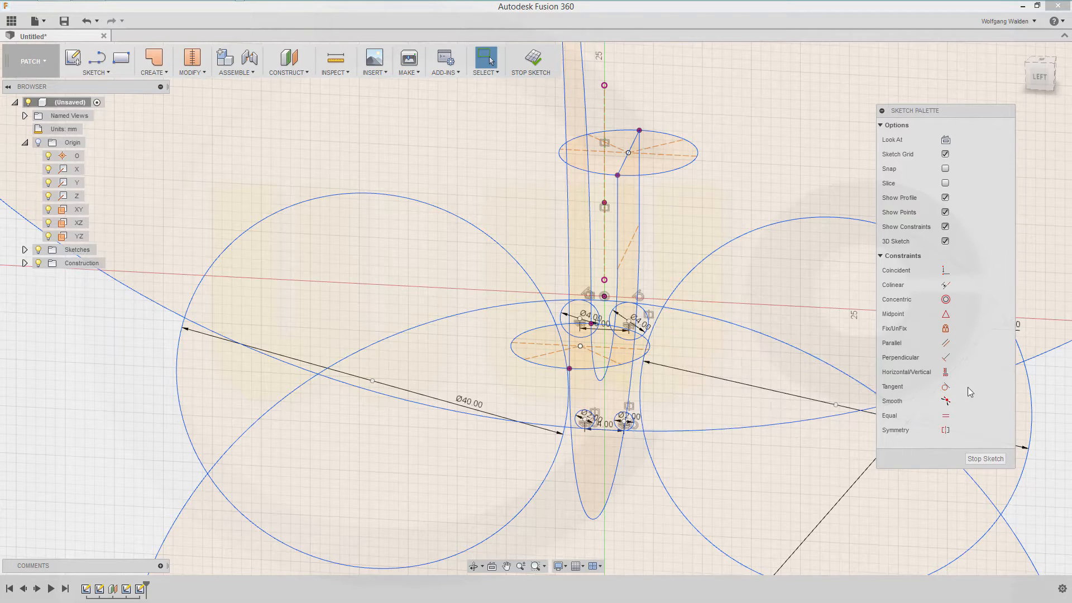
left_click(945, 386)
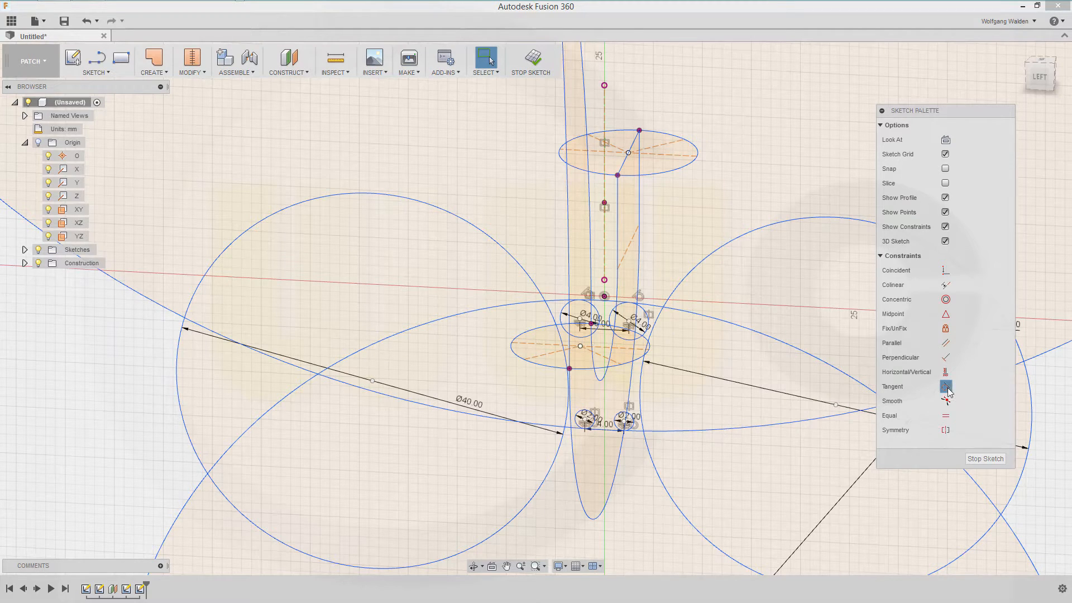
left_click(554, 323)
left_click(564, 324)
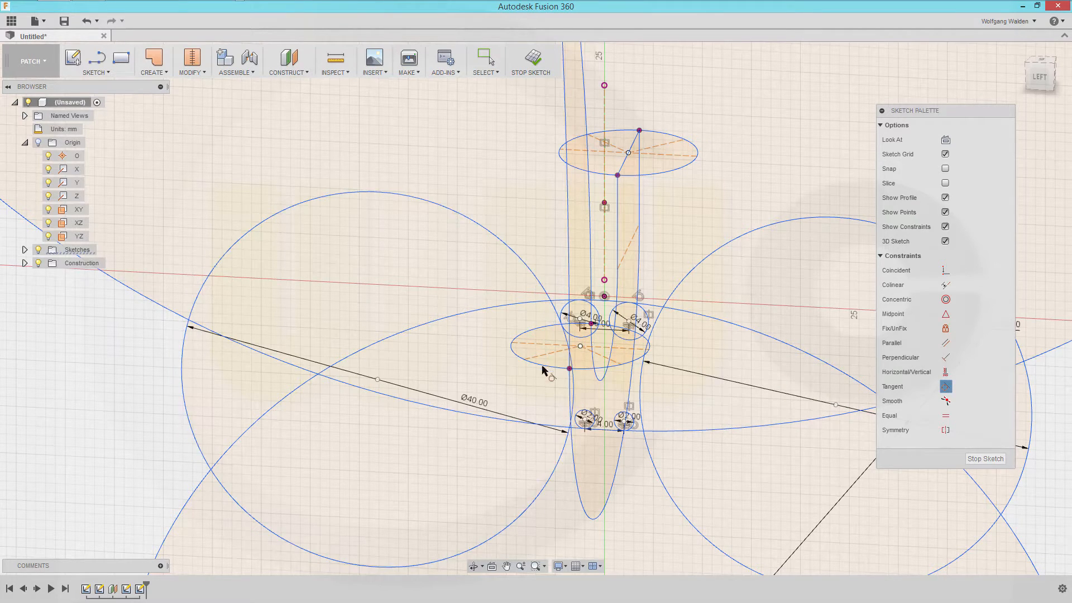
left_click(570, 436)
left_click(571, 441)
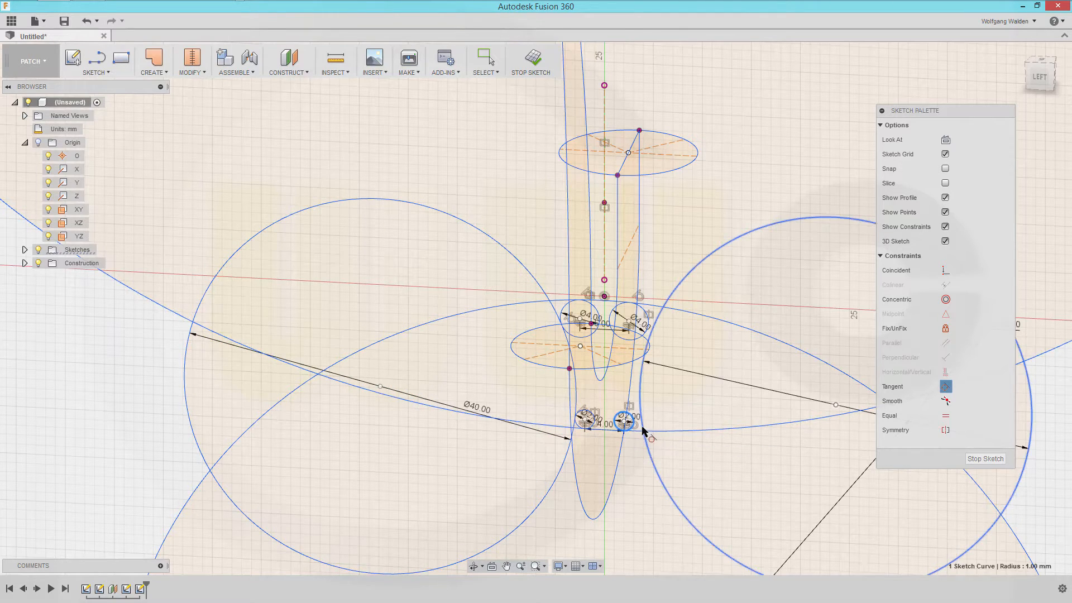
- Make the right 40 mm circle tangent to the outer edges of the right 2 mm and 4 mm circles
left_click(647, 433)
scroll(658, 339, "up", 5)
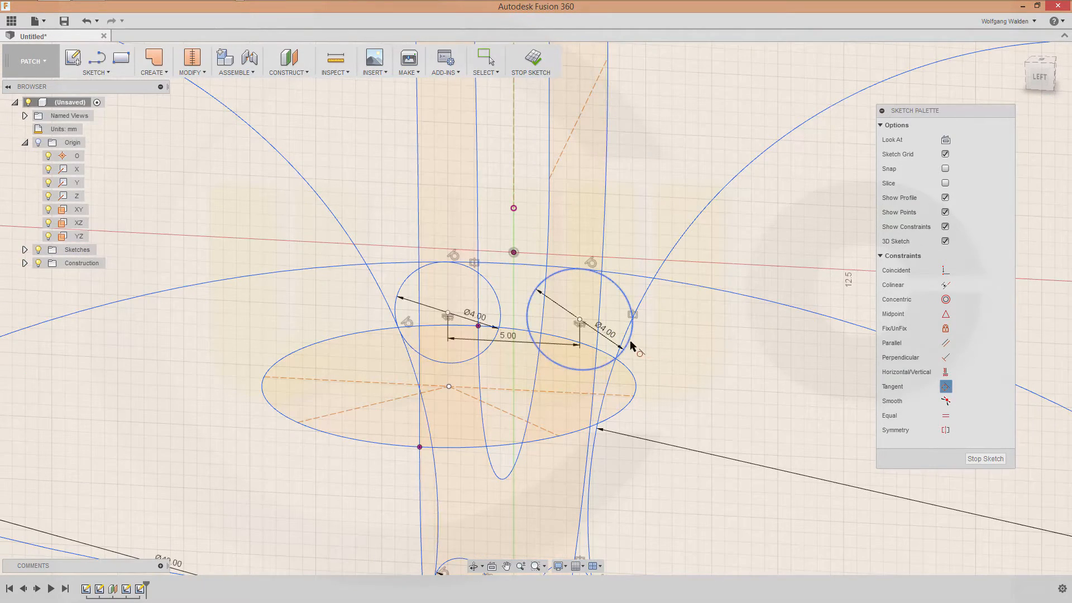
left_click(630, 342)
left_click(624, 349)
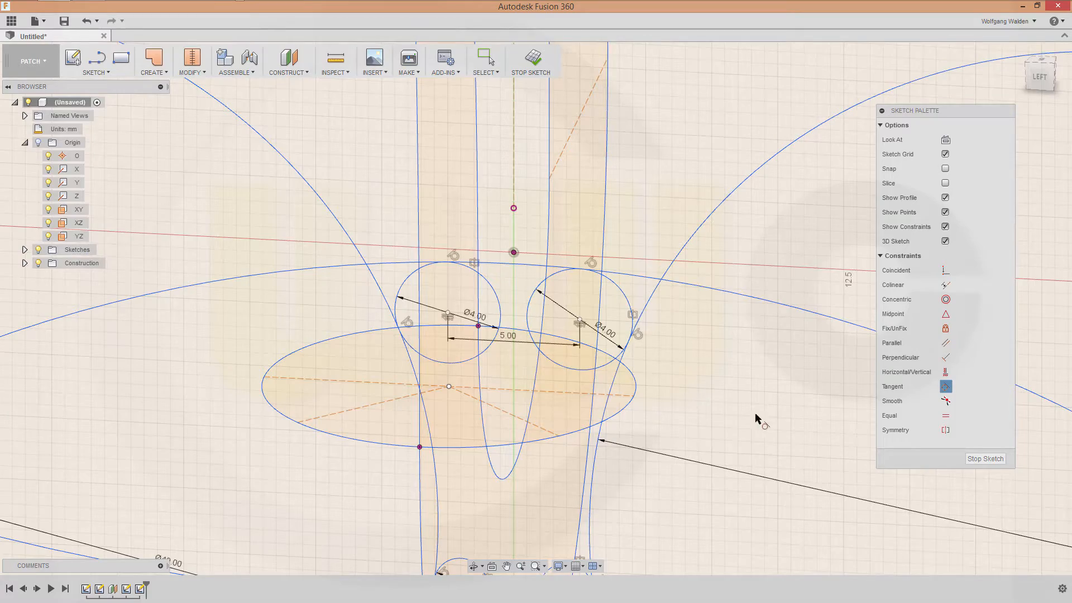
scroll(770, 435, "down", 5)
scroll(730, 528, "down", 2)
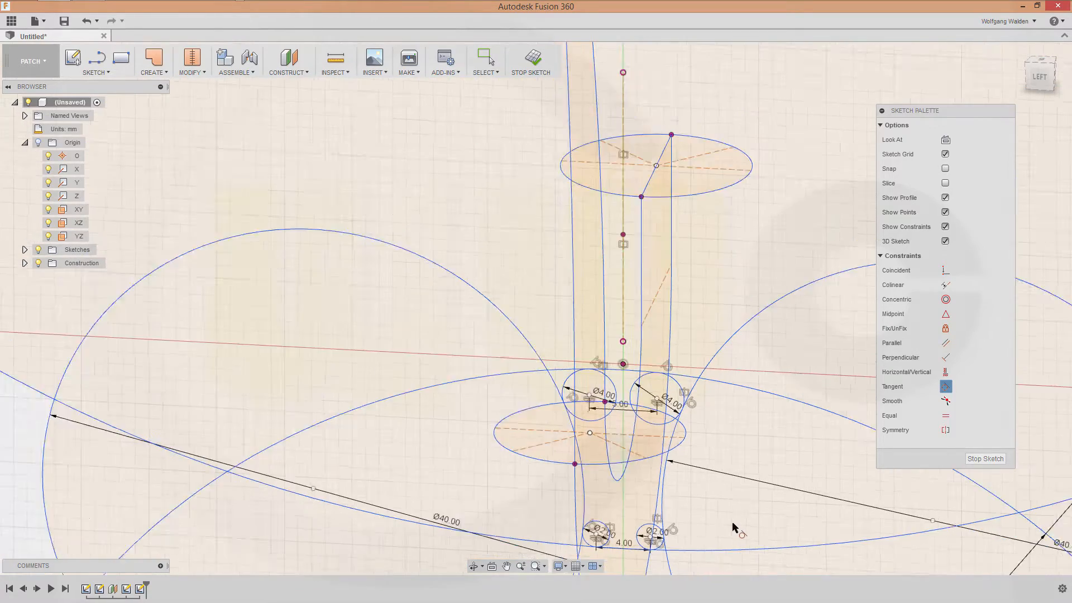
middle_click_drag(744, 514, 701, 379)
scroll(687, 313, "down", 6)
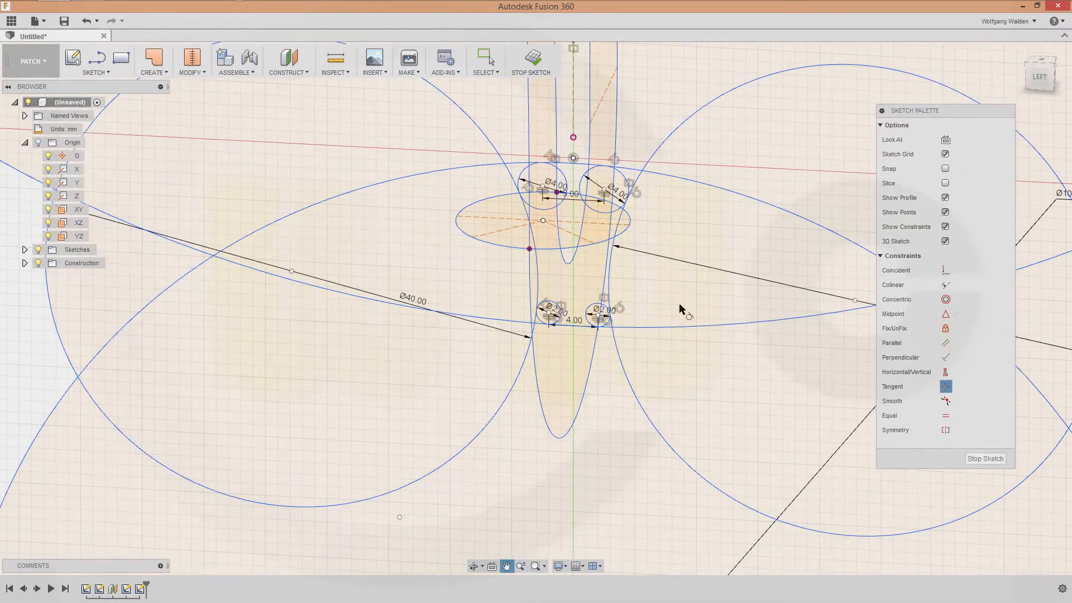
scroll(696, 443, "down", 2)
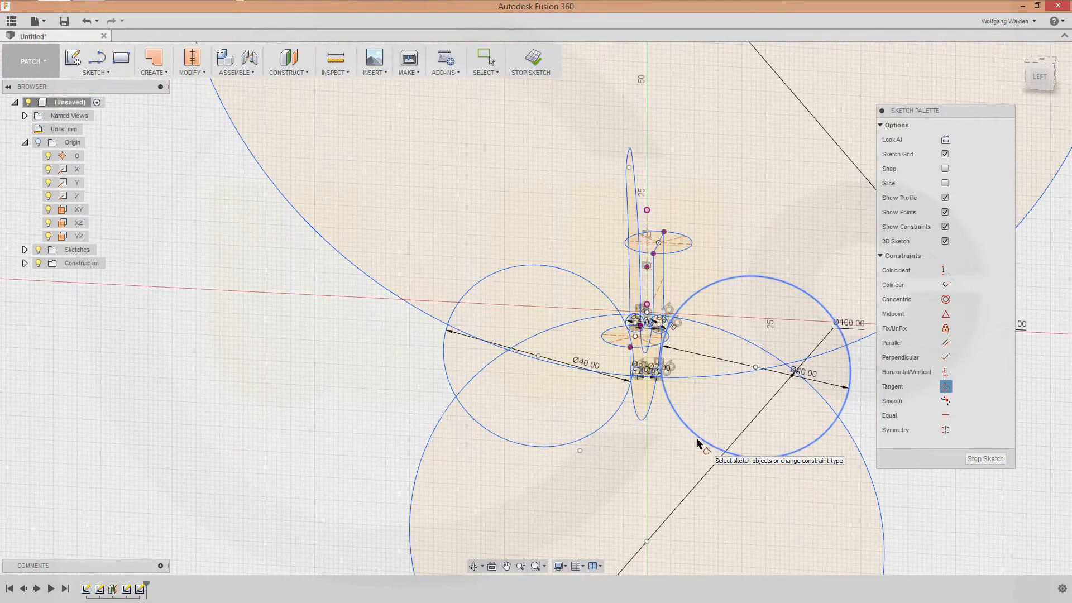
key("Escape")
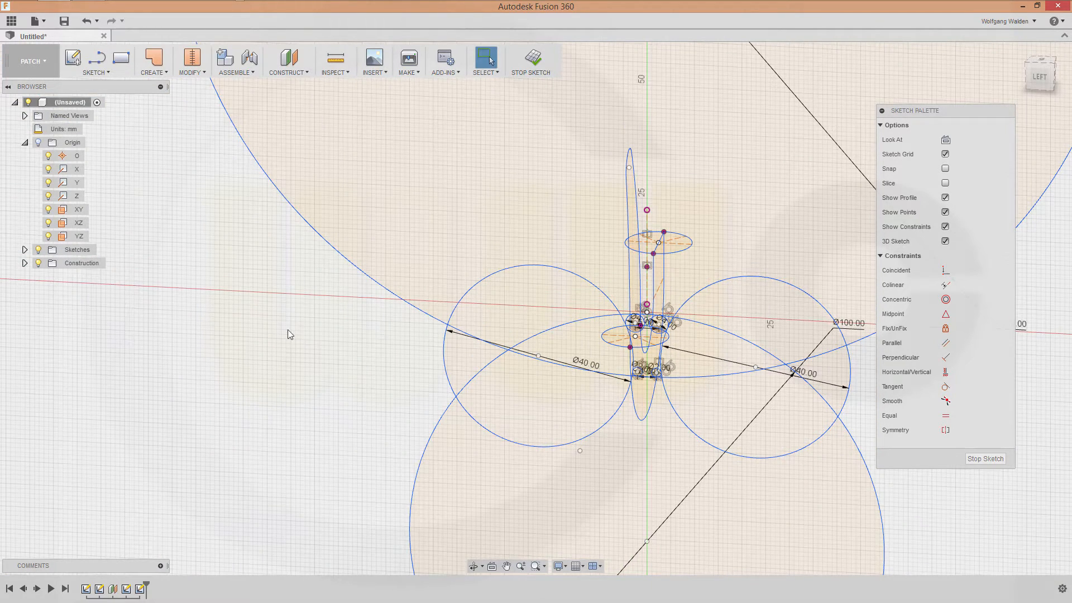
- Trim the outer arcs of the 100 mm and 200 mm circles that lie beyond the two 40 mm circles
key("l")
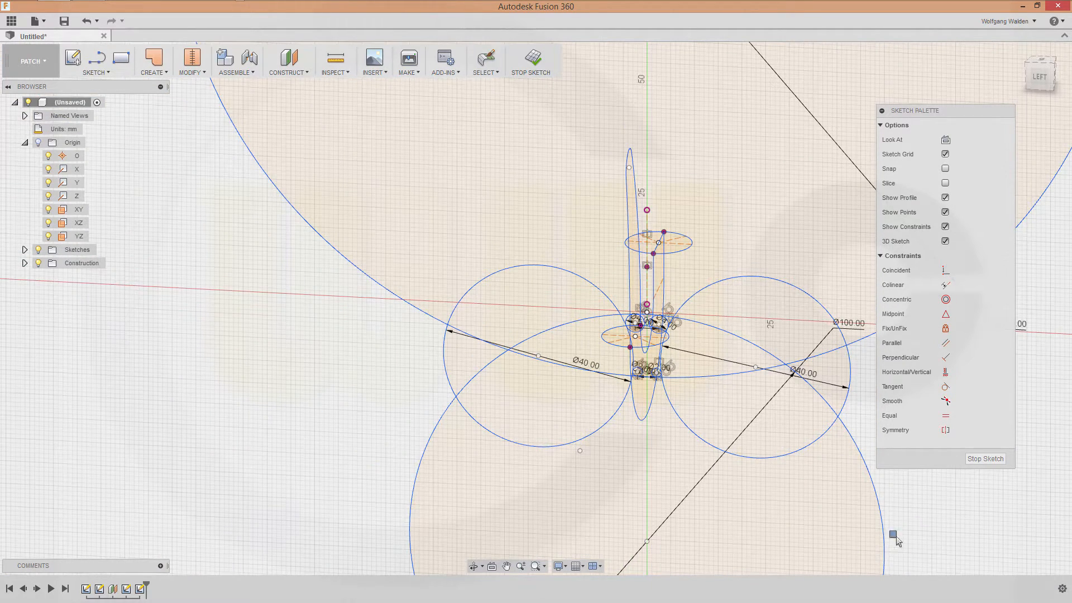
left_click(420, 489)
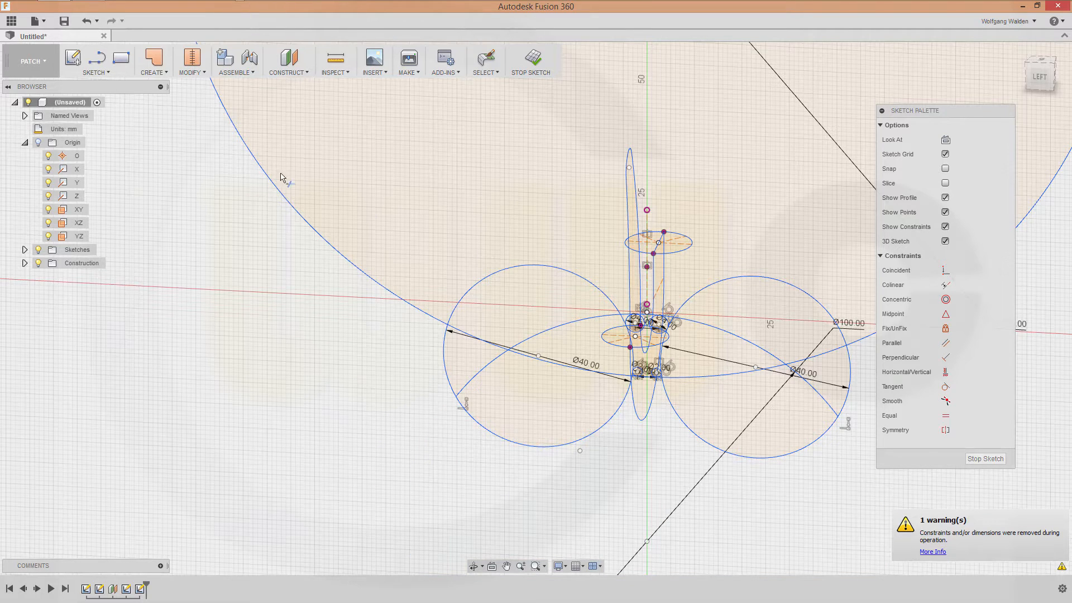
left_click(248, 158)
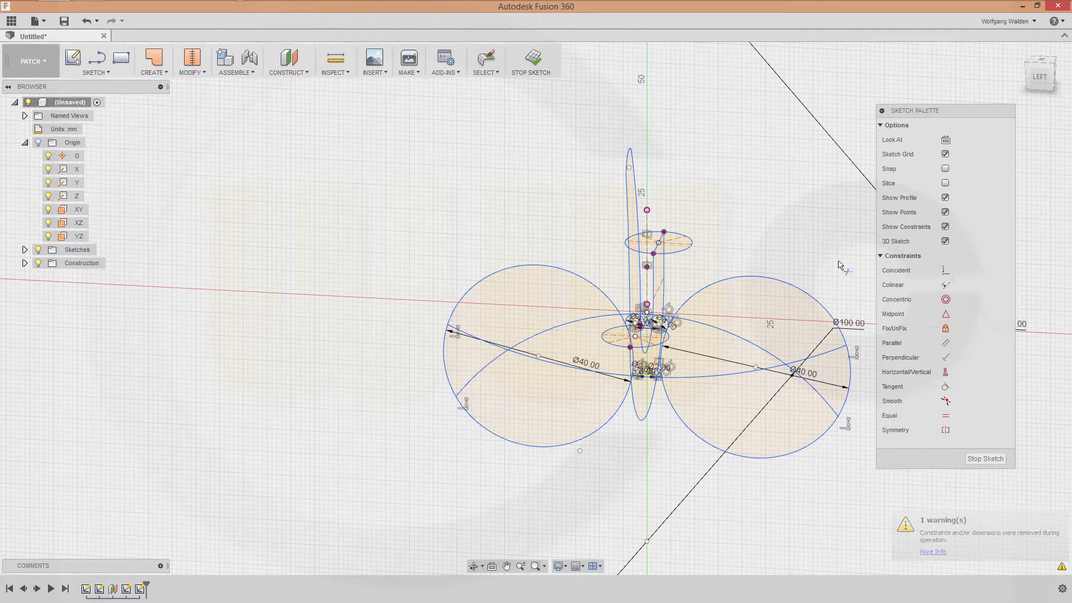
- Trim all the arc sections left of the small circles, leaving only the left 40 mm circle's arc inside the central profile
scroll(561, 529, "up", 4)
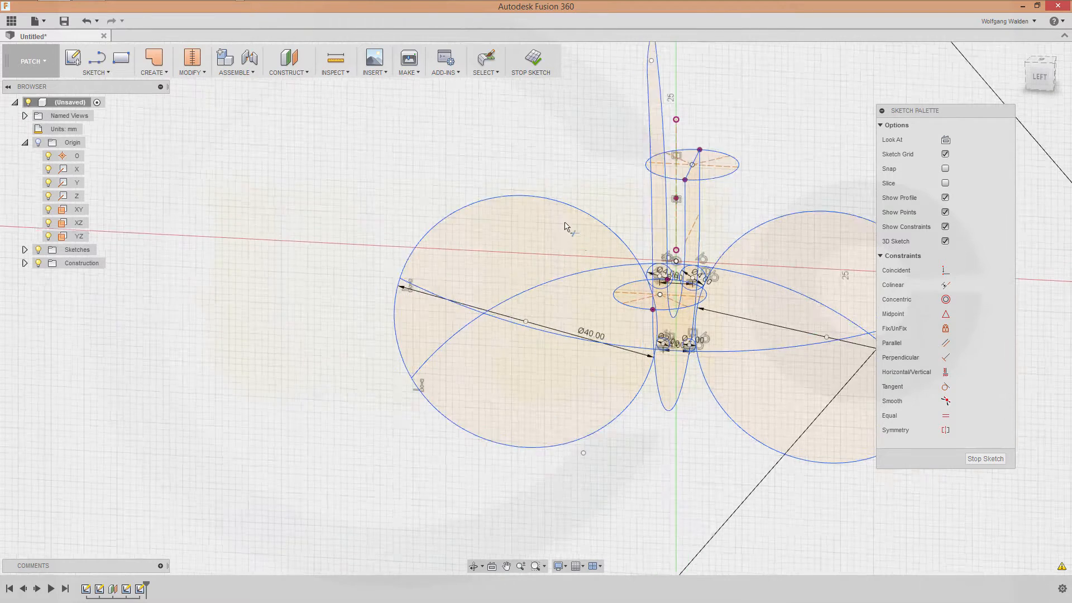
left_click(513, 187)
left_click(481, 343)
left_click(458, 486)
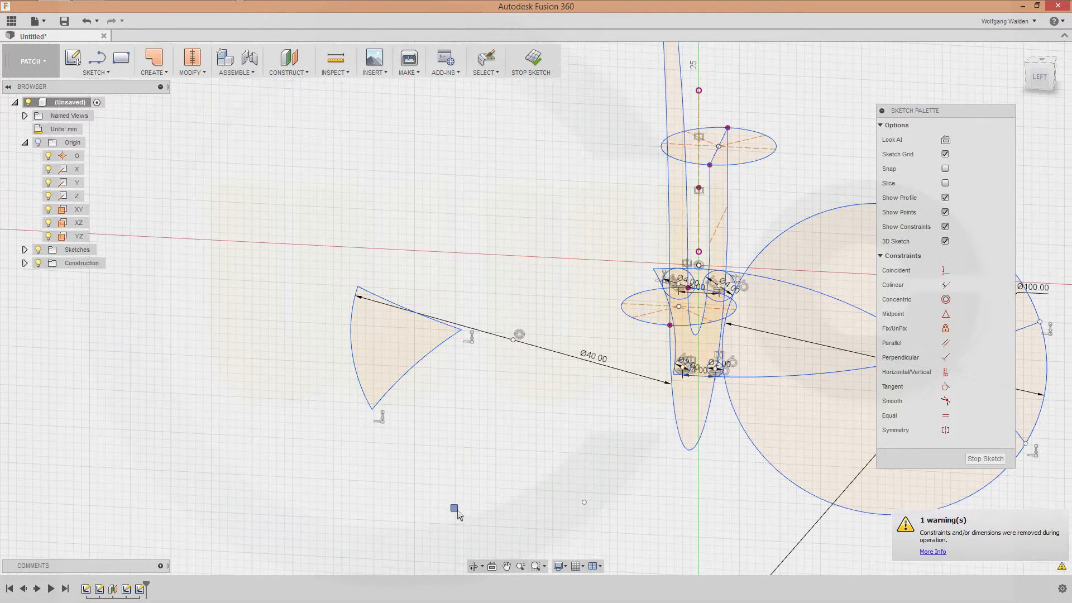
left_click(408, 367)
left_click(398, 304)
left_click(352, 347)
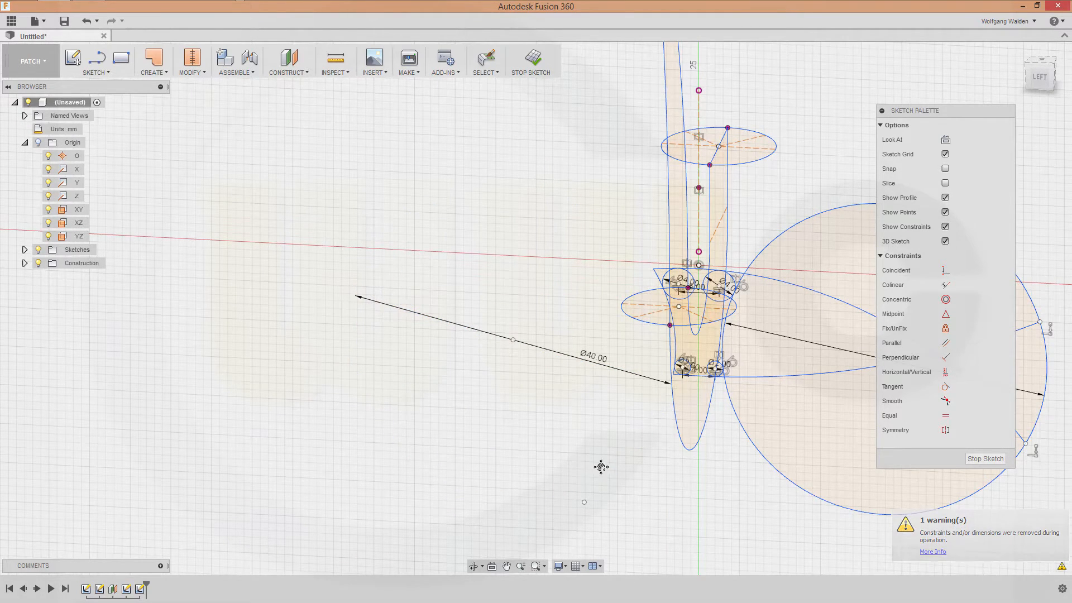
- Trim all the arc sections right of the small circles, leaving only the right 40 mm circle's arc beside the central profile
middle_click_drag(600, 467, 356, 457)
left_click(810, 470)
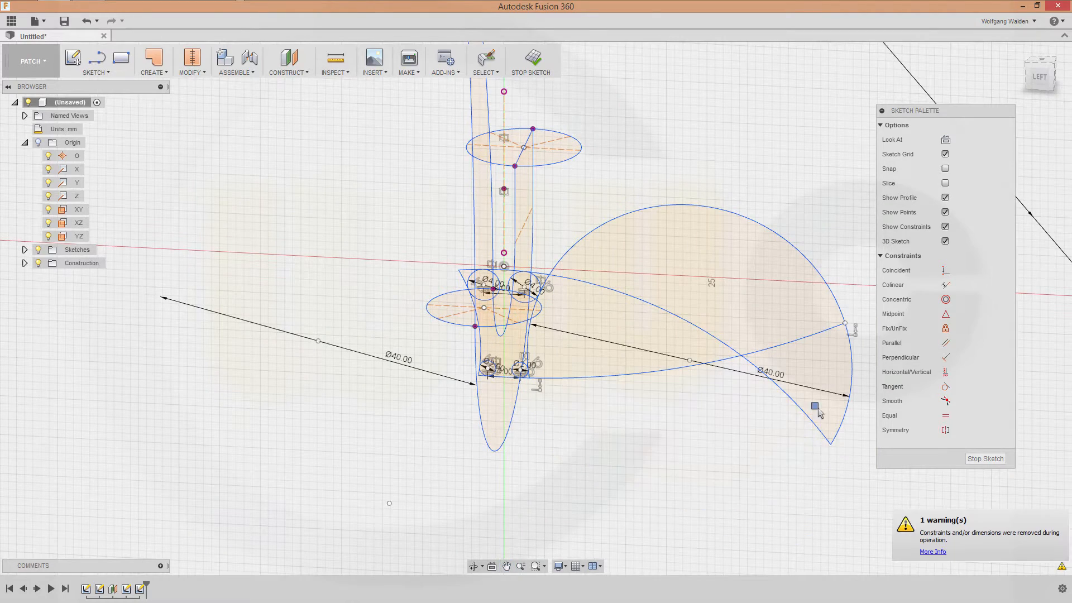
left_click(806, 414)
left_click(823, 330)
left_click(827, 285)
left_click(720, 344)
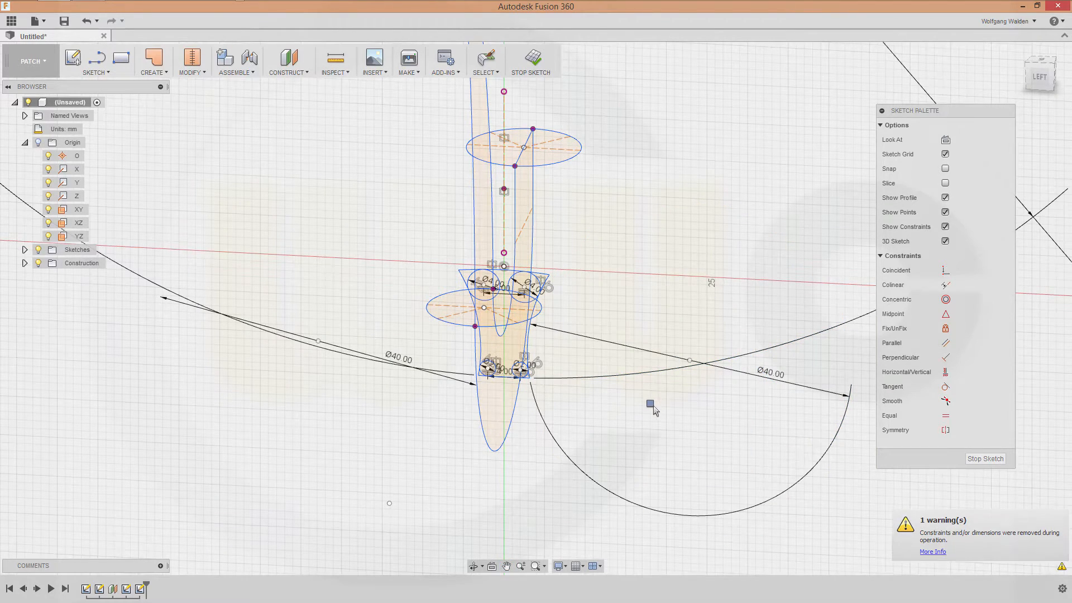
- Trim the arc overhangs that meet in the lower-right corner beyond the right 2 mm circle
scroll(493, 411, "up", 6)
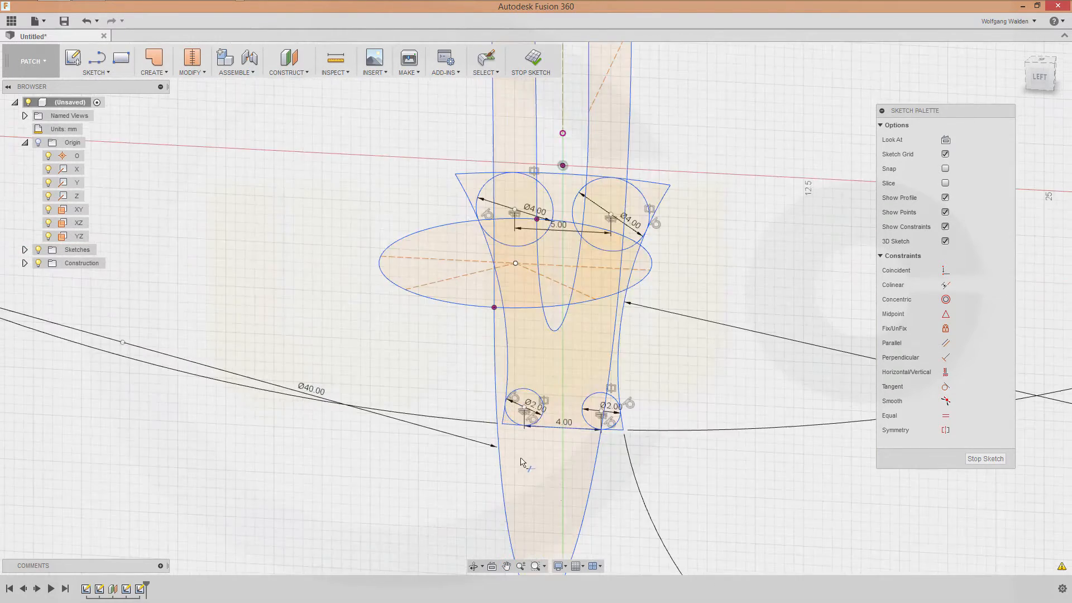
scroll(573, 481, "up", 2)
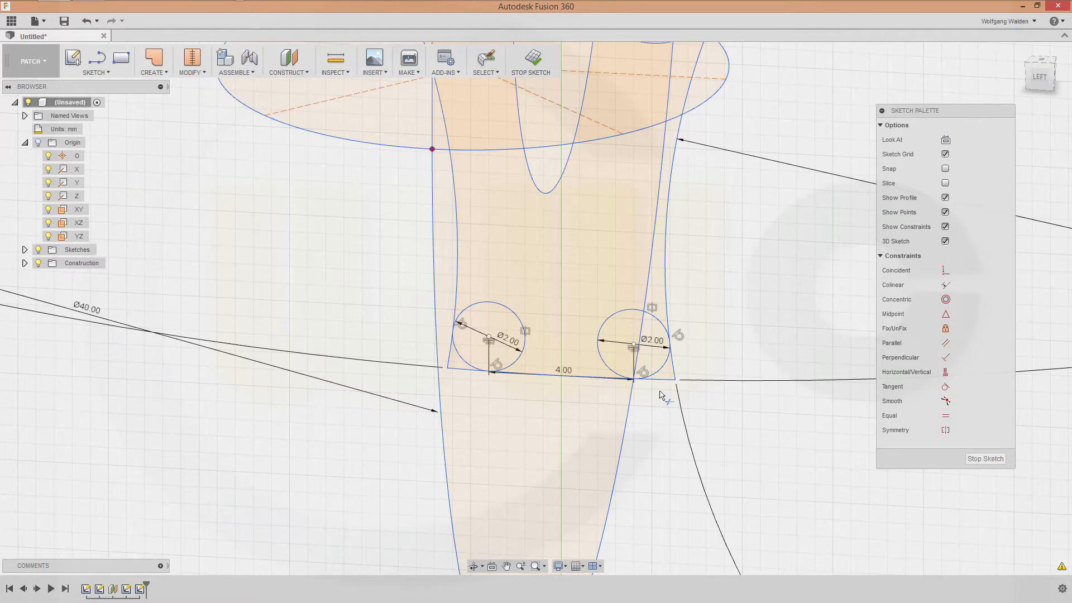
left_click(674, 383)
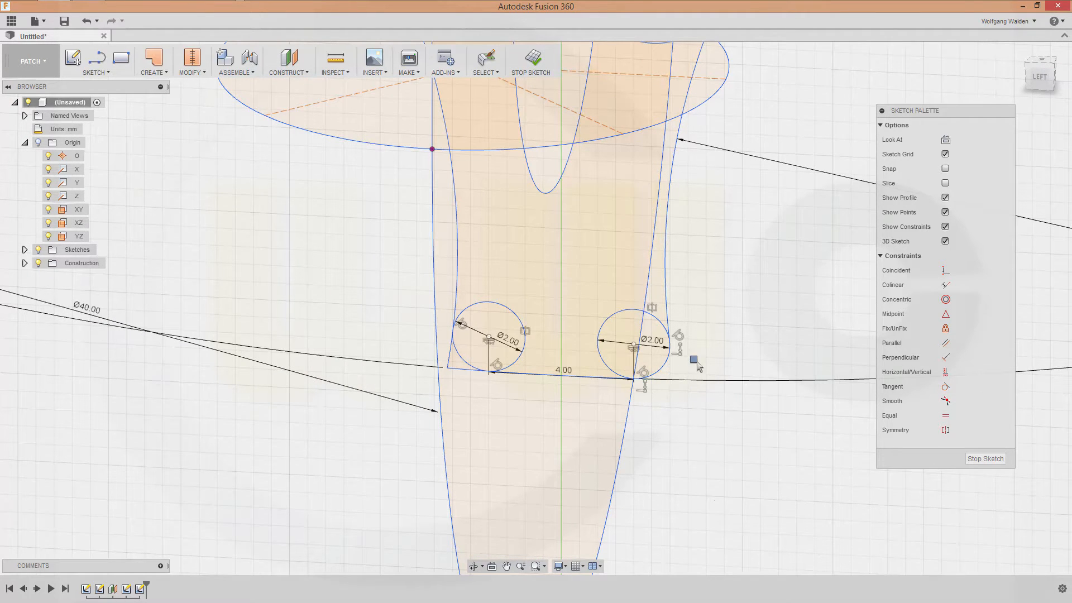
- Trim the lower-left corner overhangs beyond the left 2 mm circle, undoing the cut that removes part of the circle
left_click(468, 372)
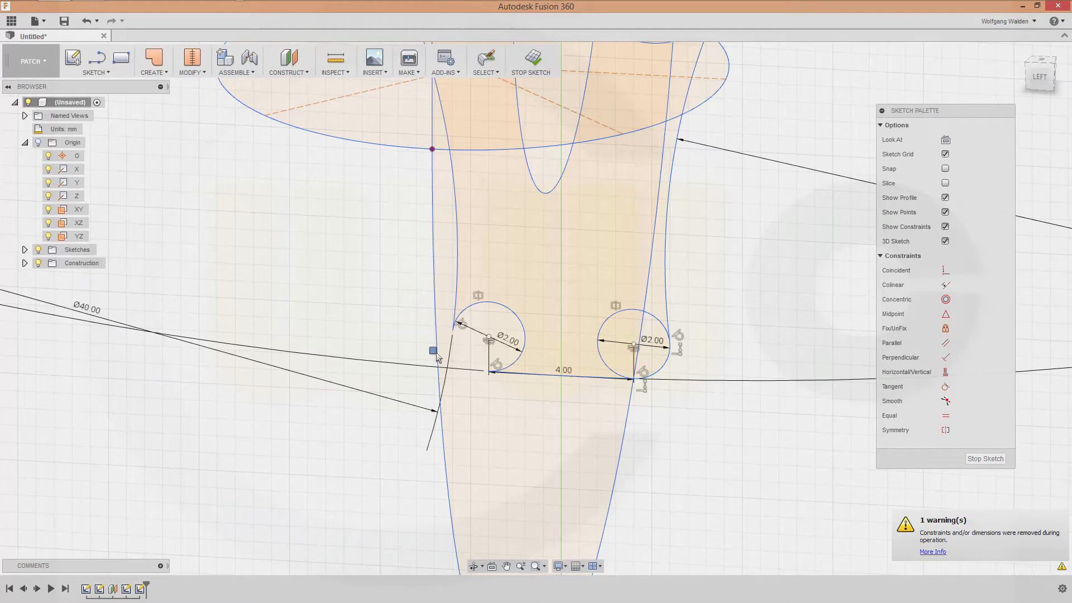
key("Escape")
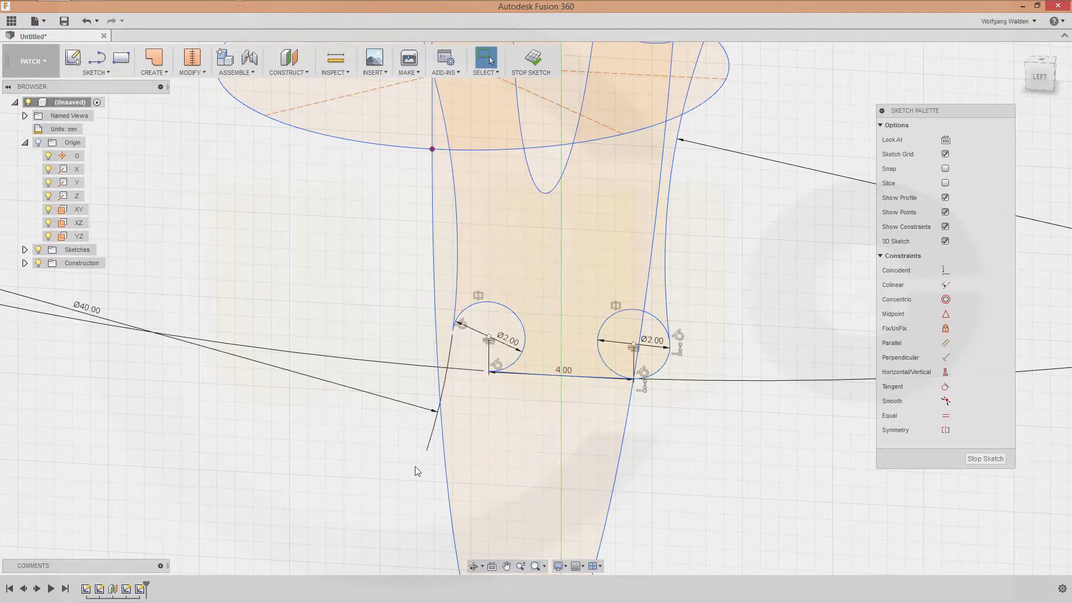
key("ctrl+z")
key("t")
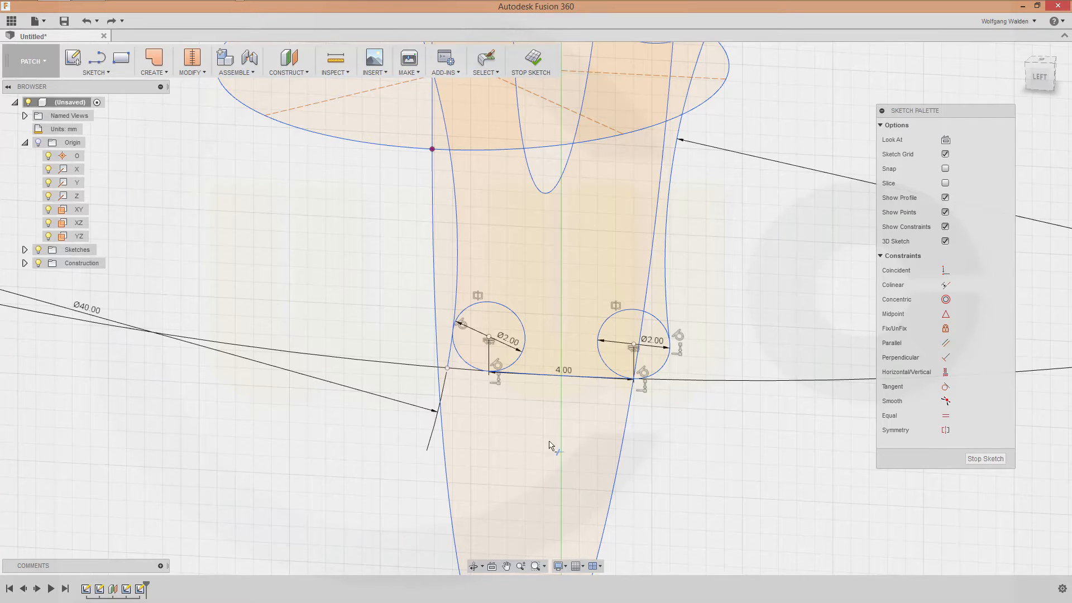
left_click(458, 373)
scroll(489, 223, "down", 1)
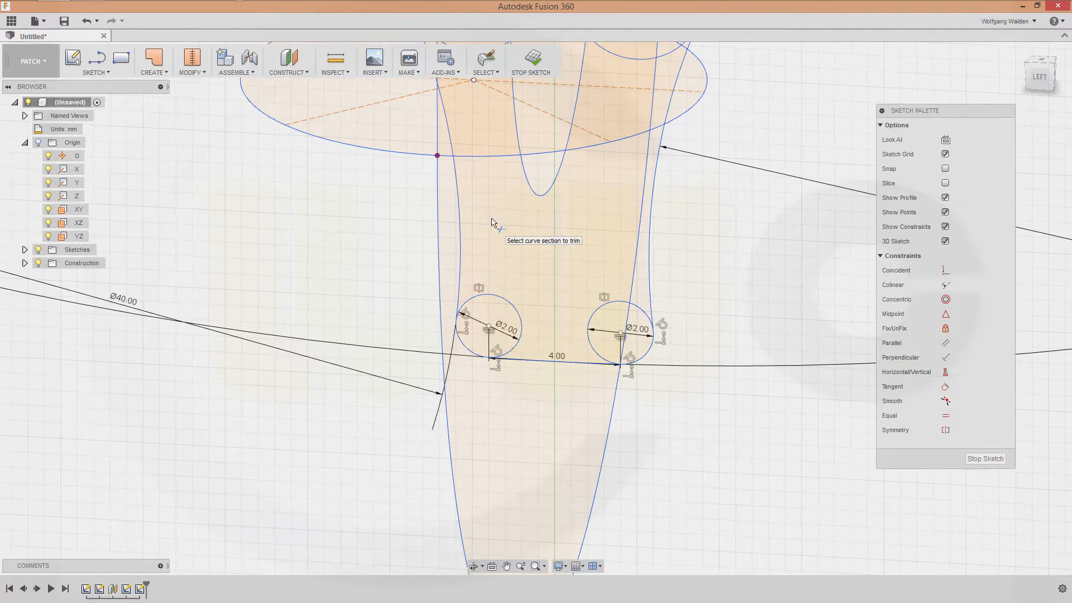
- Trim the upper-left and upper-right corner overhangs beyond the two 4 mm circles
middle_click_drag(529, 231, 529, 531)
left_click(390, 257)
left_click(457, 220)
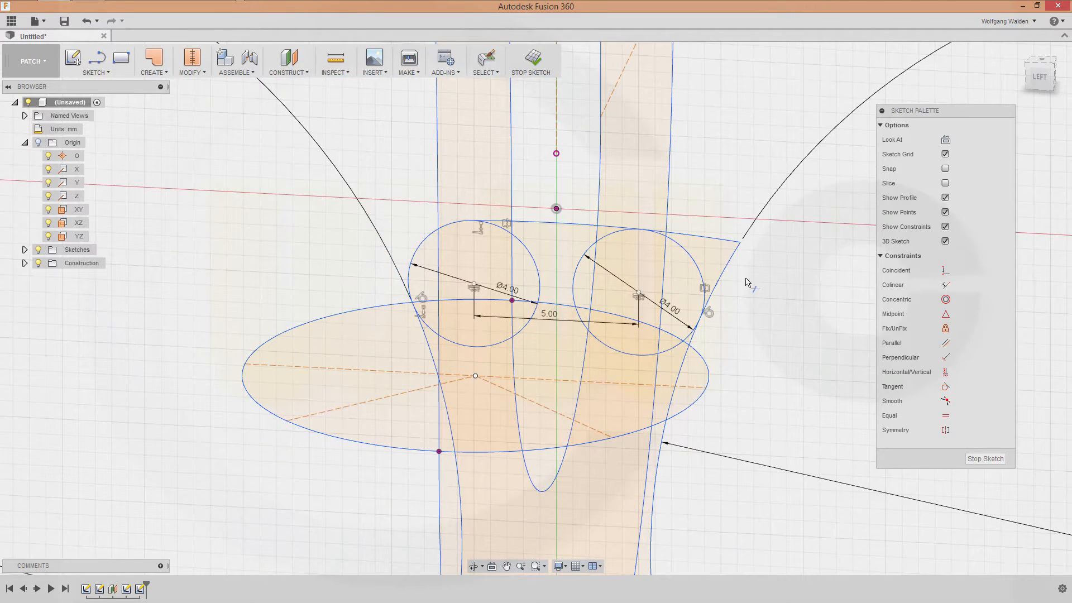
left_click(725, 266)
left_click(710, 237)
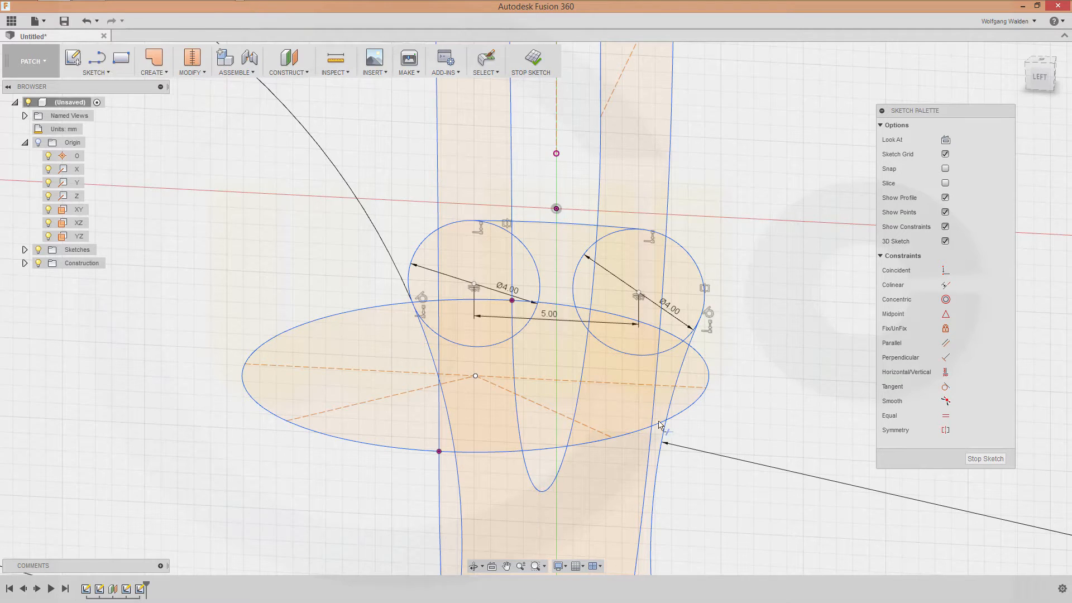
- Trim the inner portions of both 4 mm circles and both 2 mm circles, leaving only the rounded corners of the profile
left_click(577, 314)
left_click(540, 292)
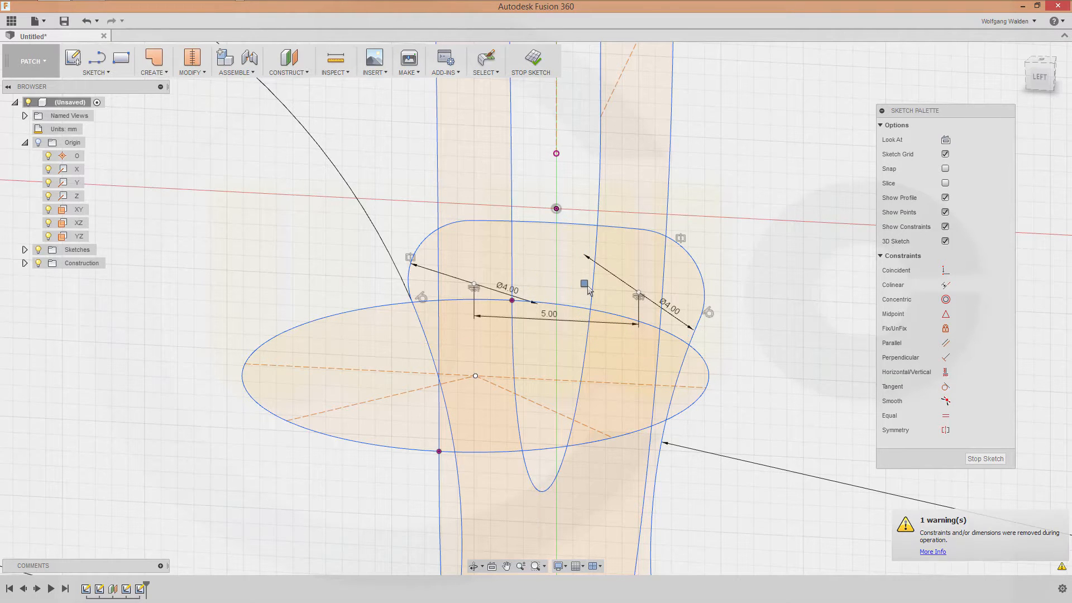
middle_click_drag(784, 424, 778, 229)
left_click(519, 389)
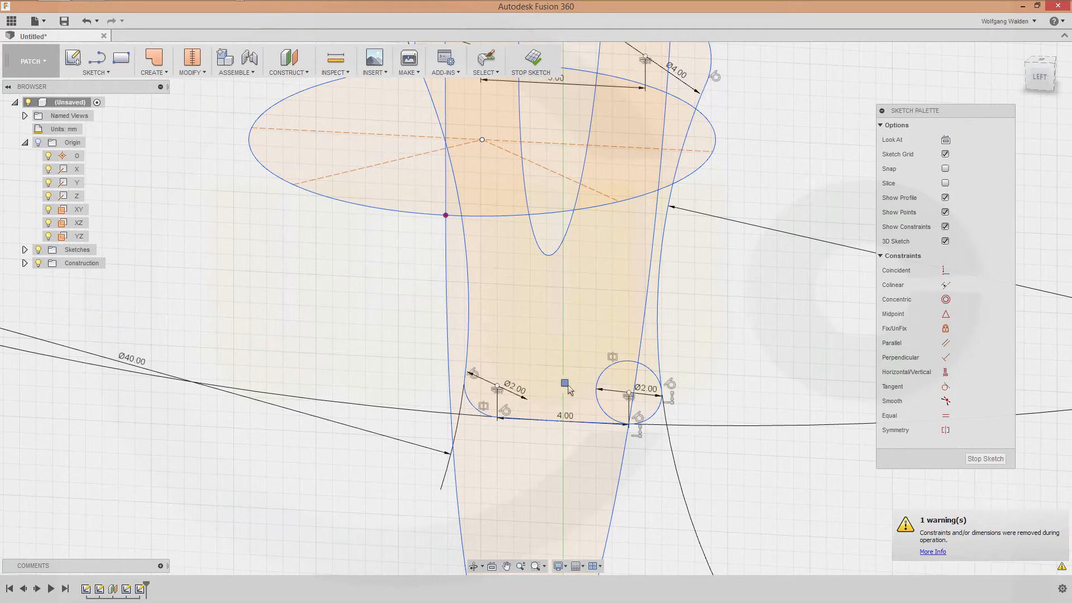
left_click(598, 393)
mouse_move(779, 344)
middle_mouse_down()
mouse_move(785, 369)
mouse_move(748, 577)
middle_mouse_up()
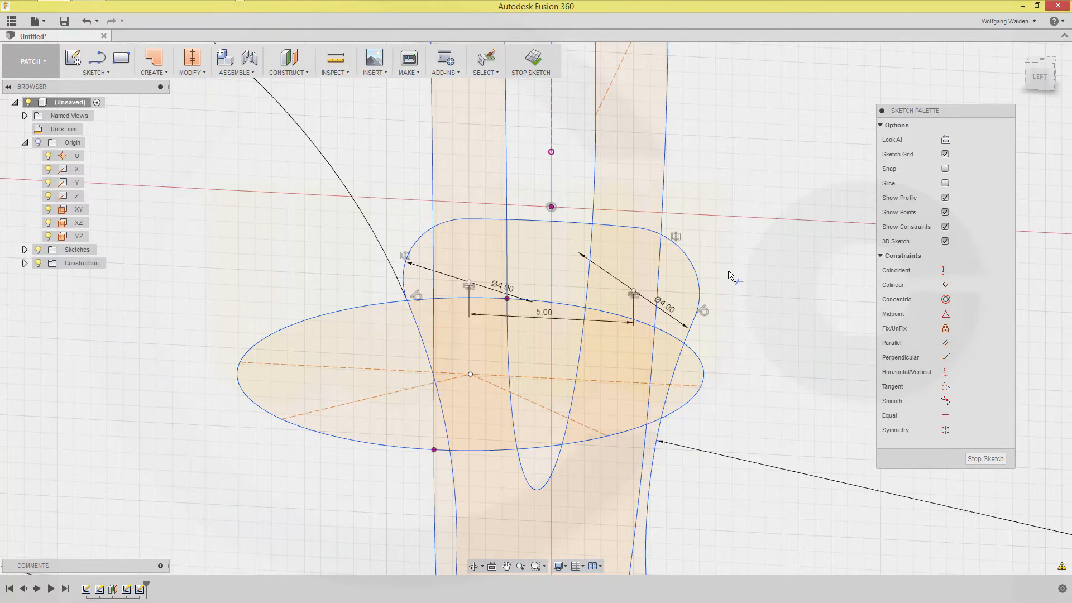
- Make the profile's upper arc tangent to the right and left 4 mm corner arcs
scroll(728, 274, "up", 2)
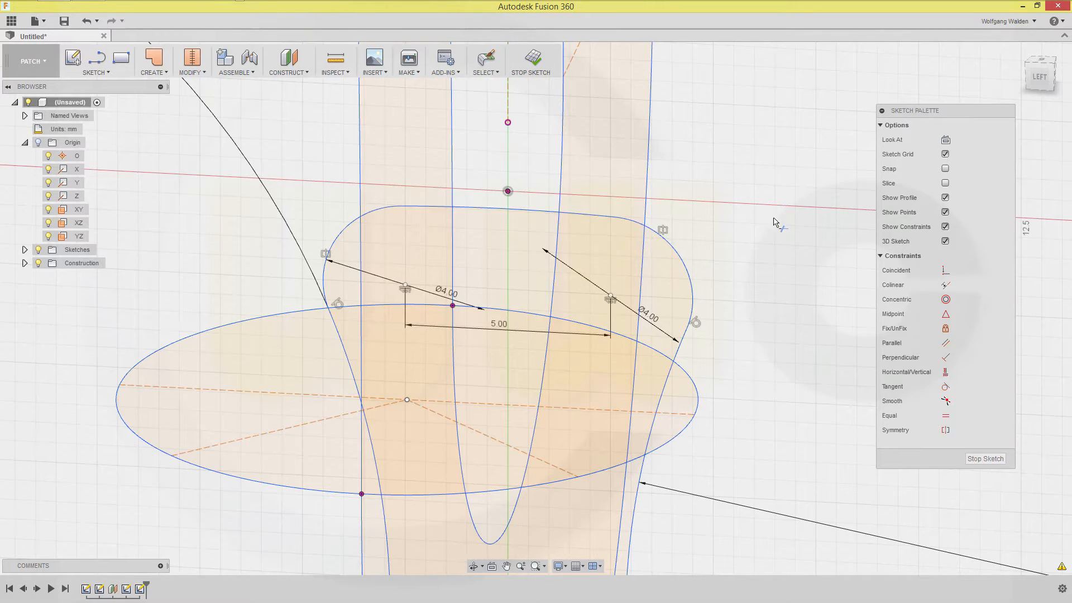
left_click(945, 387)
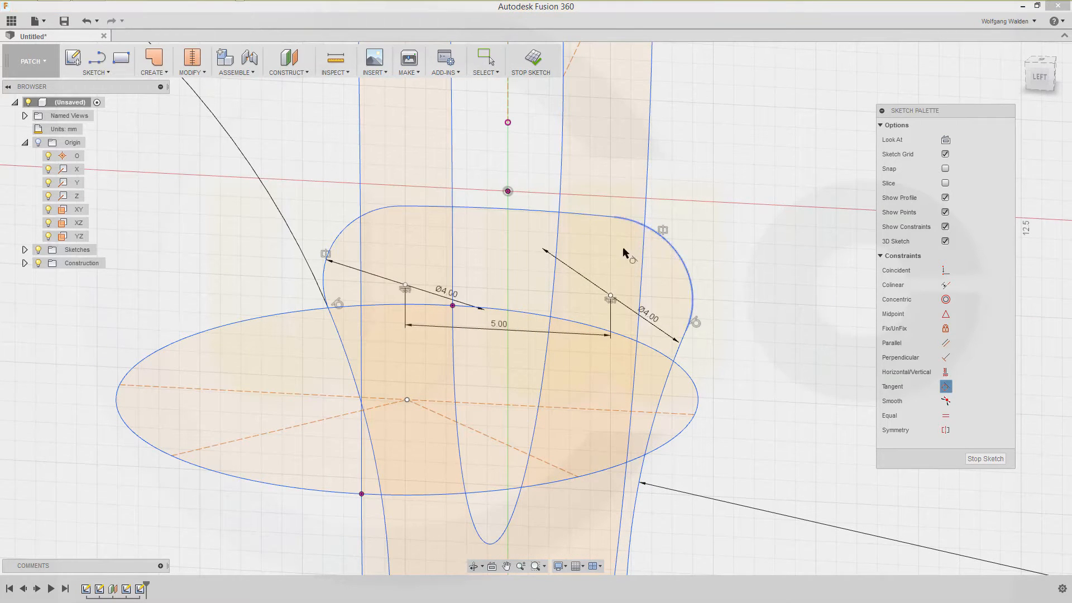
left_click(581, 216)
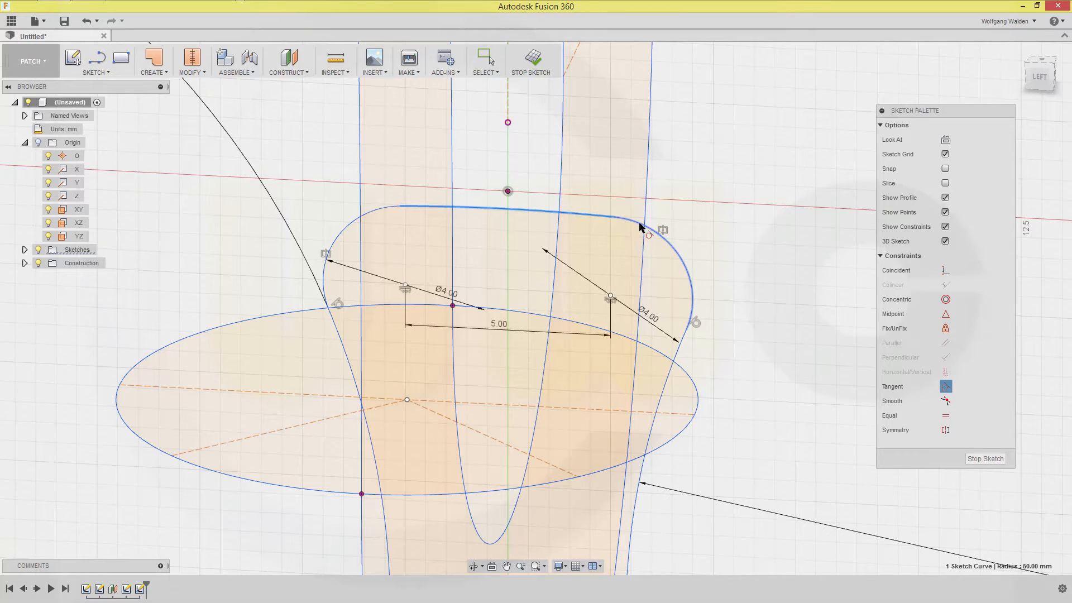
left_click(645, 230)
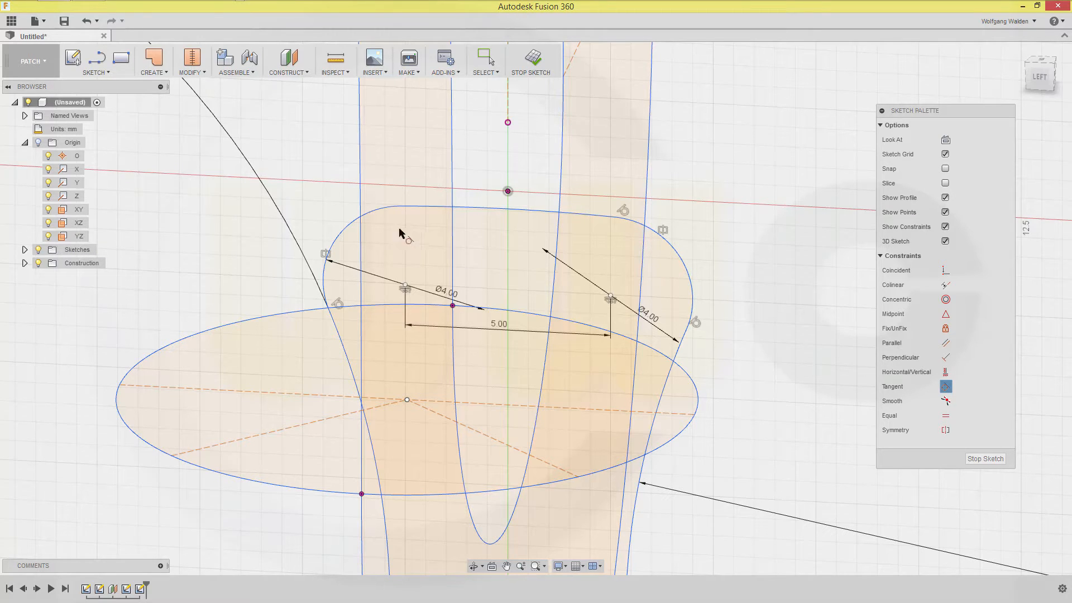
left_click(371, 218)
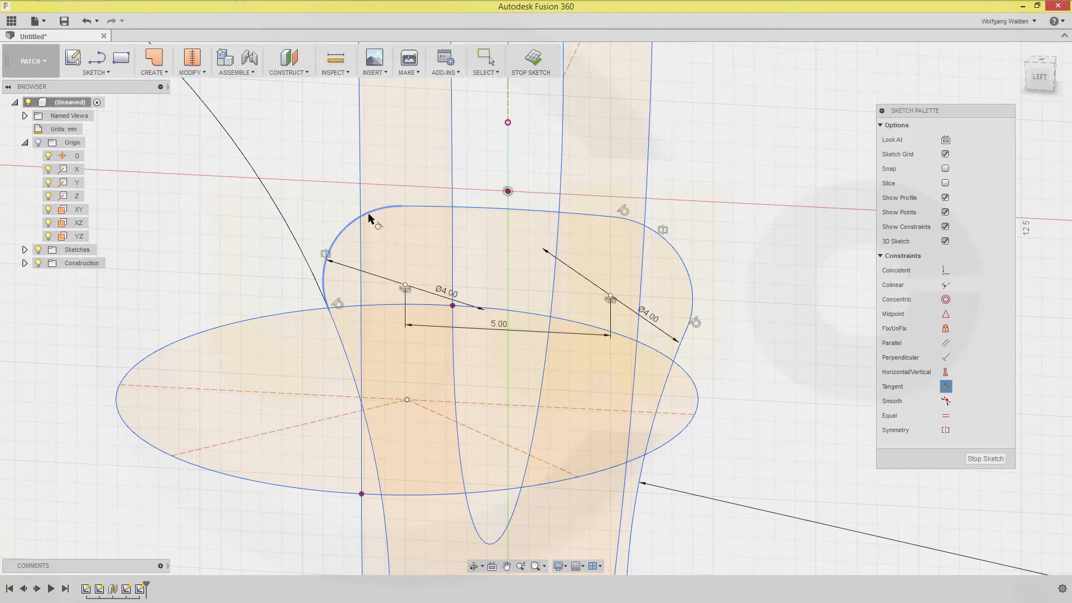
left_click(430, 208)
middle_click_drag(777, 378, 761, 230)
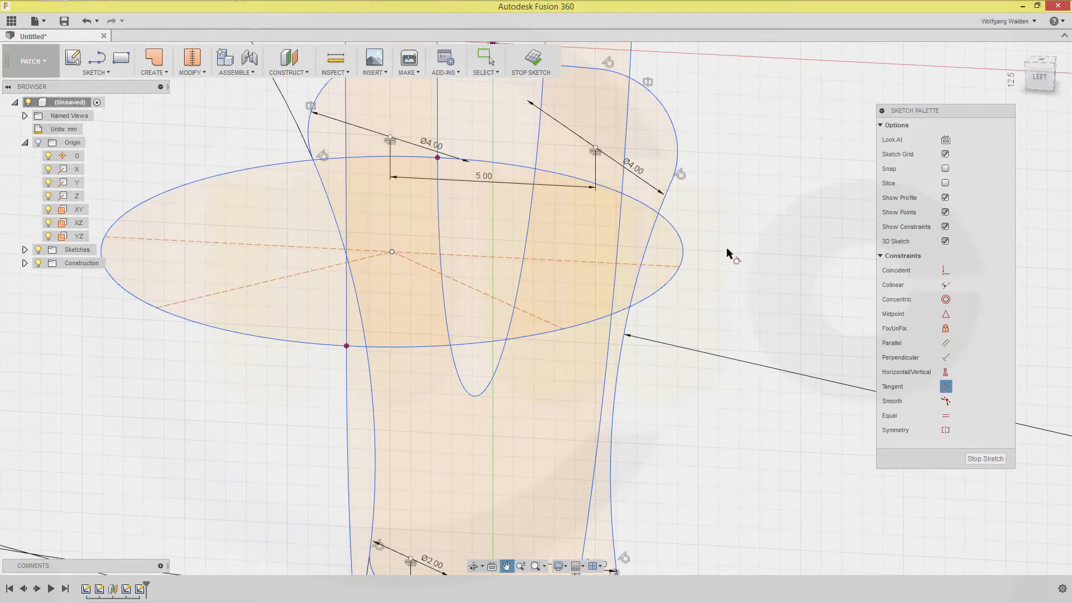
scroll(728, 258, "up", 2)
scroll(731, 287, "down", 3)
scroll(740, 373, "down", 1)
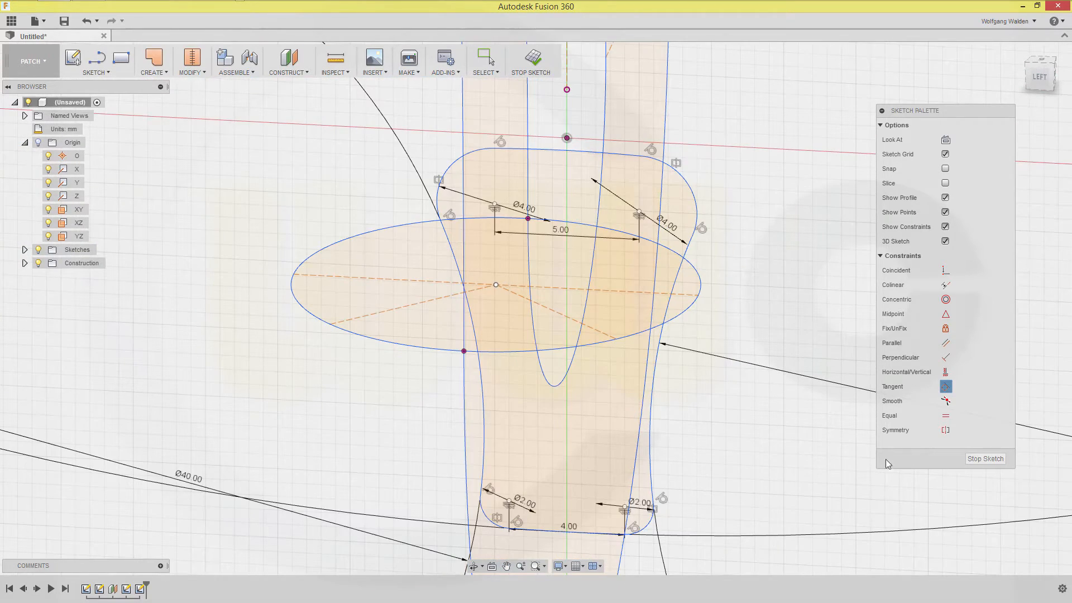
key("Escape")
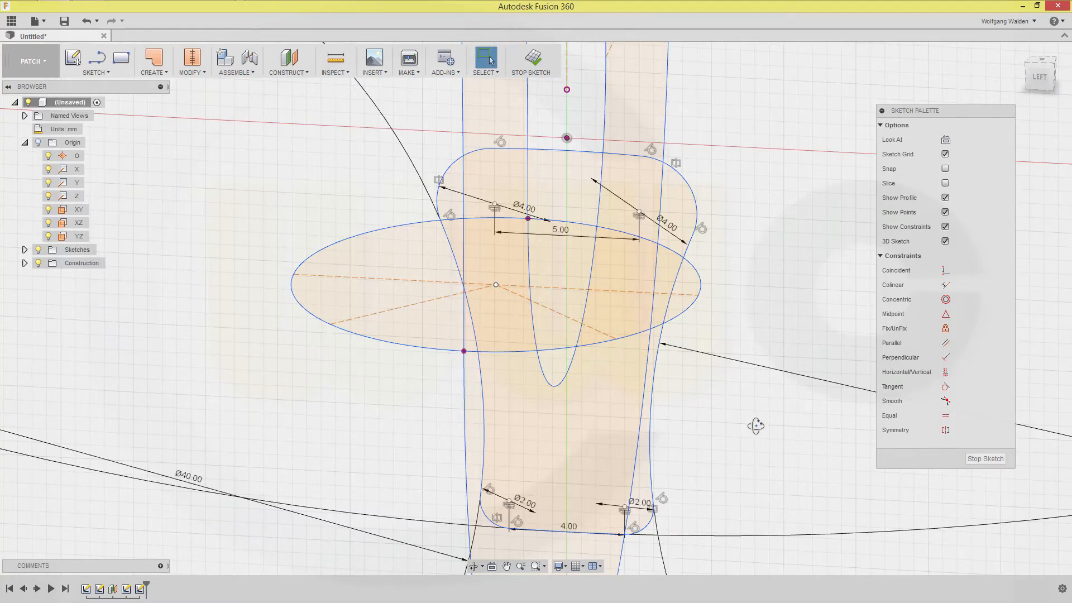
- Try to include the hook's inner bottom curve in the sketch as 3D geometry
mouse_move(755, 426)
middle_mouse_down("shift")
mouse_move(717, 437)
mouse_move(735, 441)
mouse_move(731, 403)
mouse_move(654, 335)
middle_mouse_up("shift")
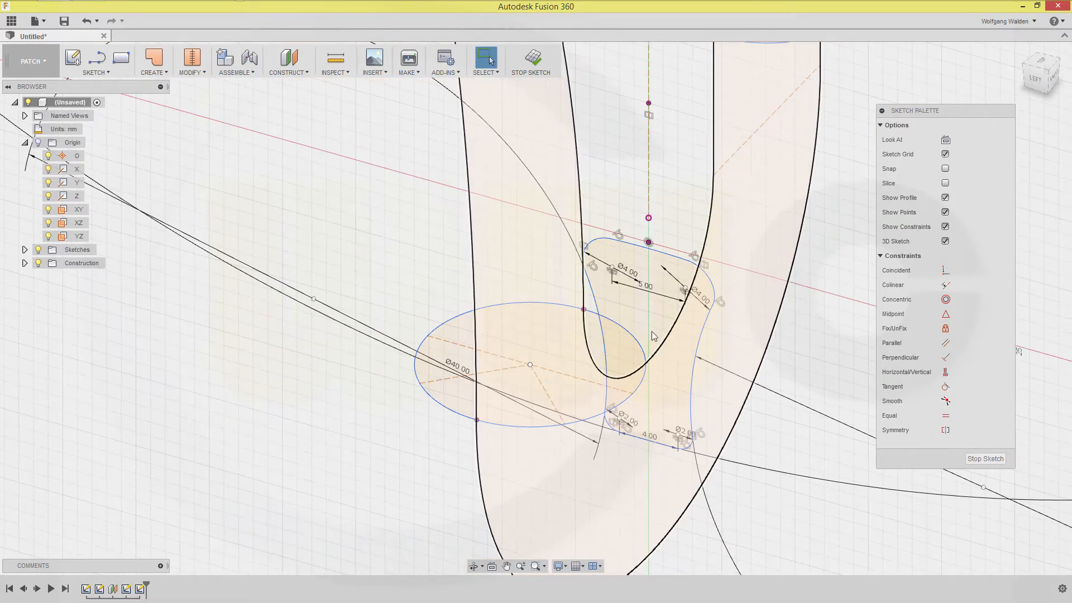
left_click(100, 73)
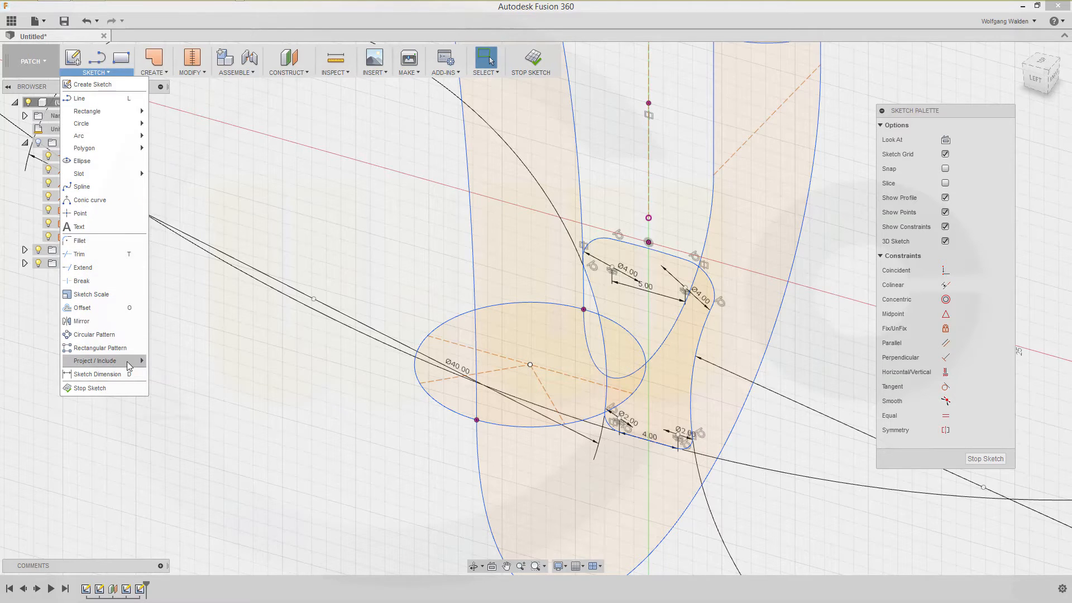
mouse_move(112, 360)
left_click(173, 390)
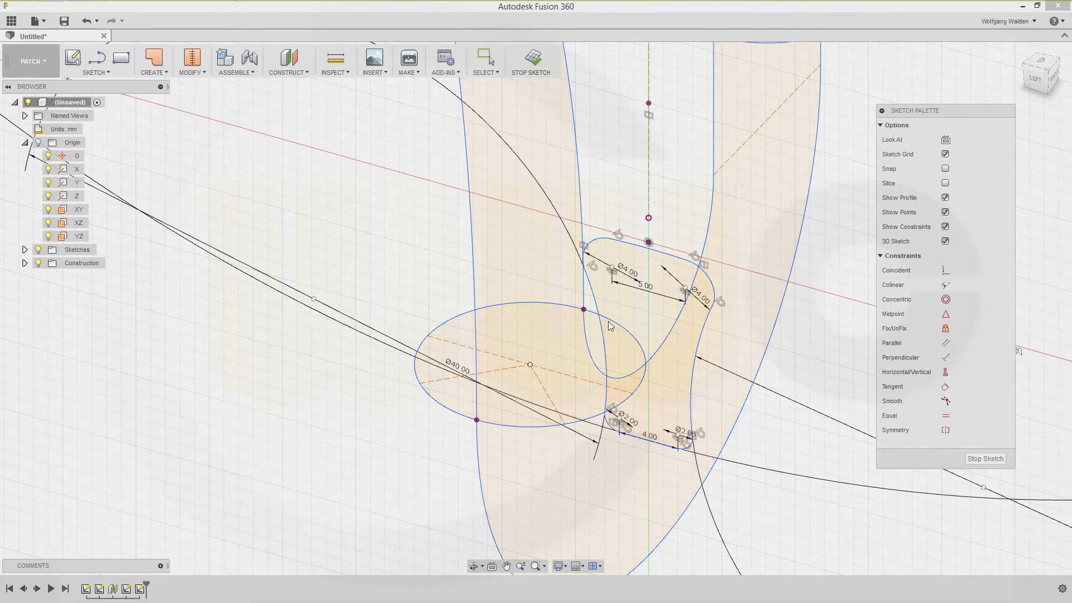
scroll(707, 381, "up", 3)
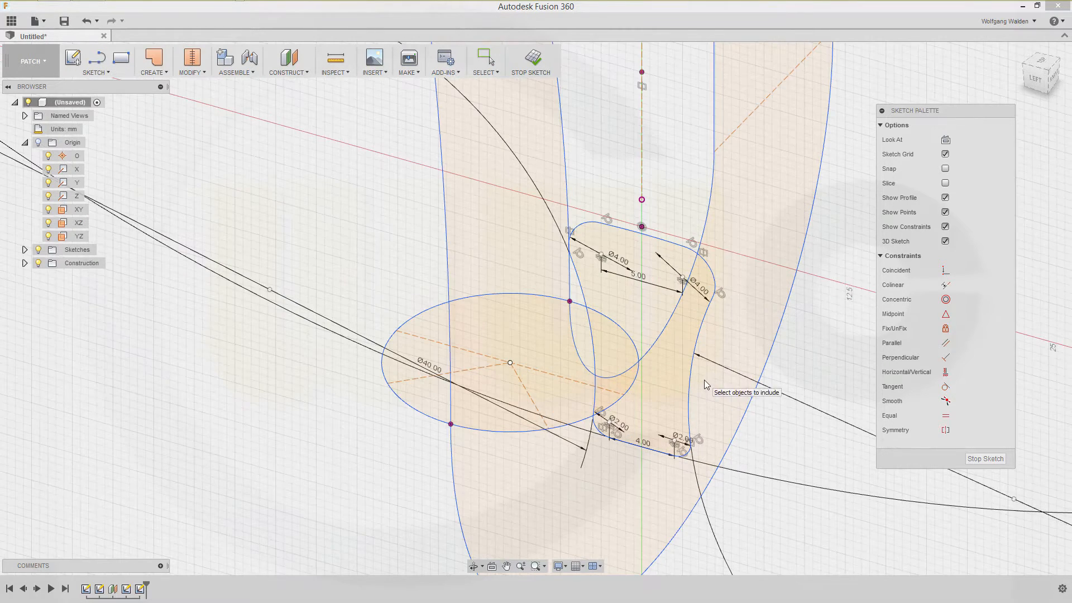
left_click(640, 354)
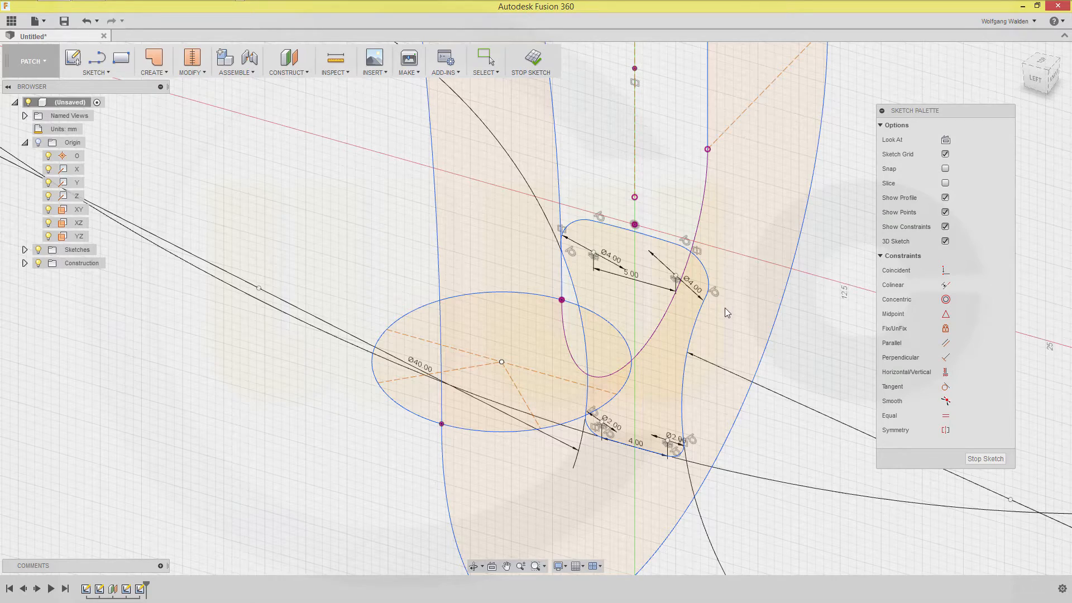
middle_click_drag(688, 384, 672, 364, "shift")
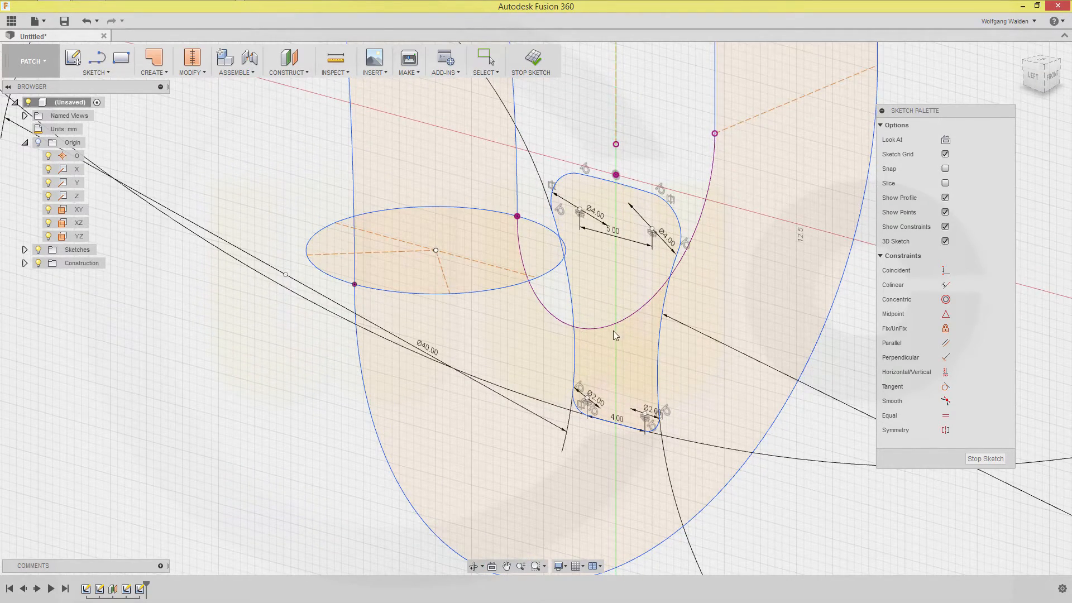
mouse_move(505, 399)
middle_mouse_down("shift")
mouse_move(542, 393)
mouse_move(290, 380)
middle_mouse_up("shift")
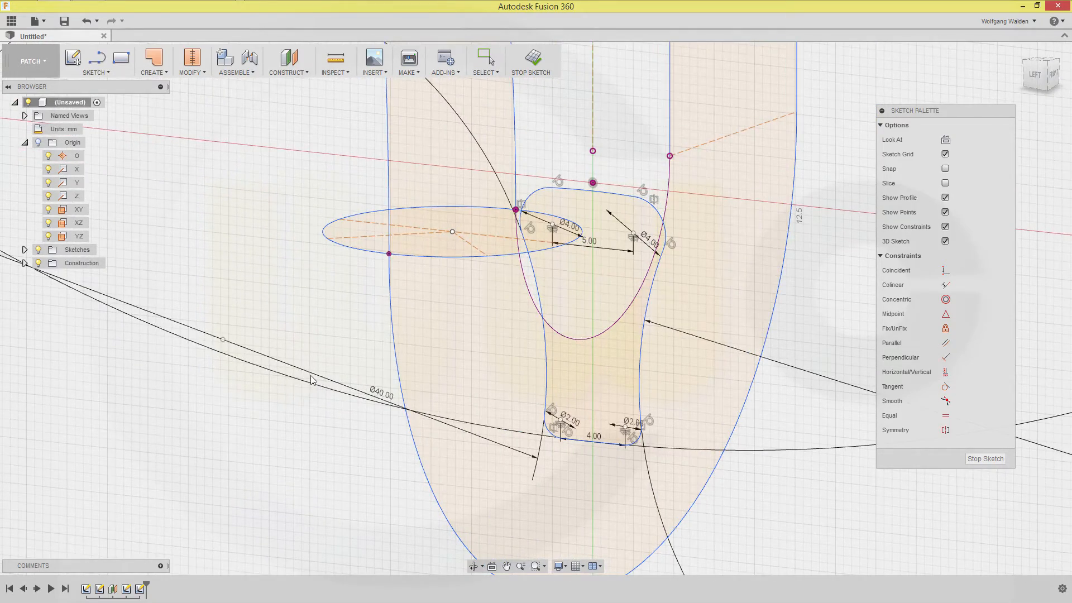
left_click(311, 375)
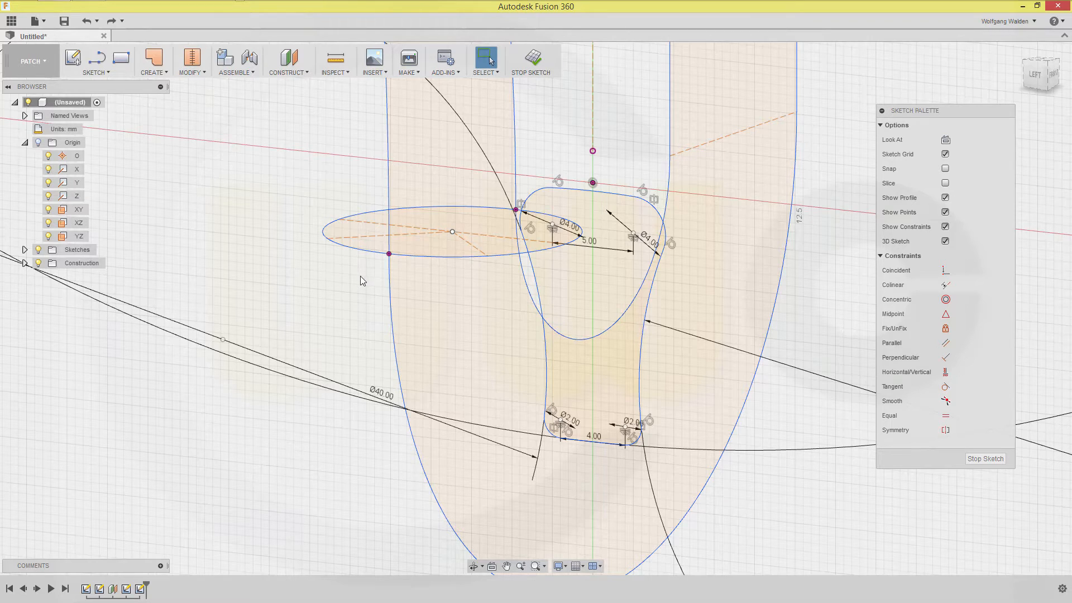
- Intersect the hook's inner and outer bottom curves with the sketch plane to create reference points
left_click(97, 73)
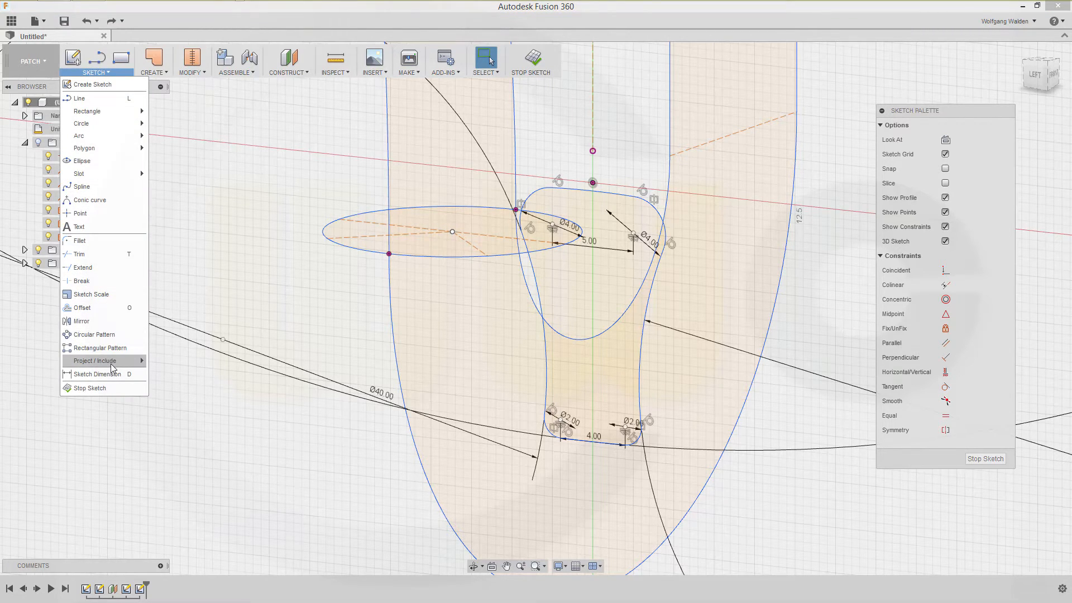
mouse_move(114, 363)
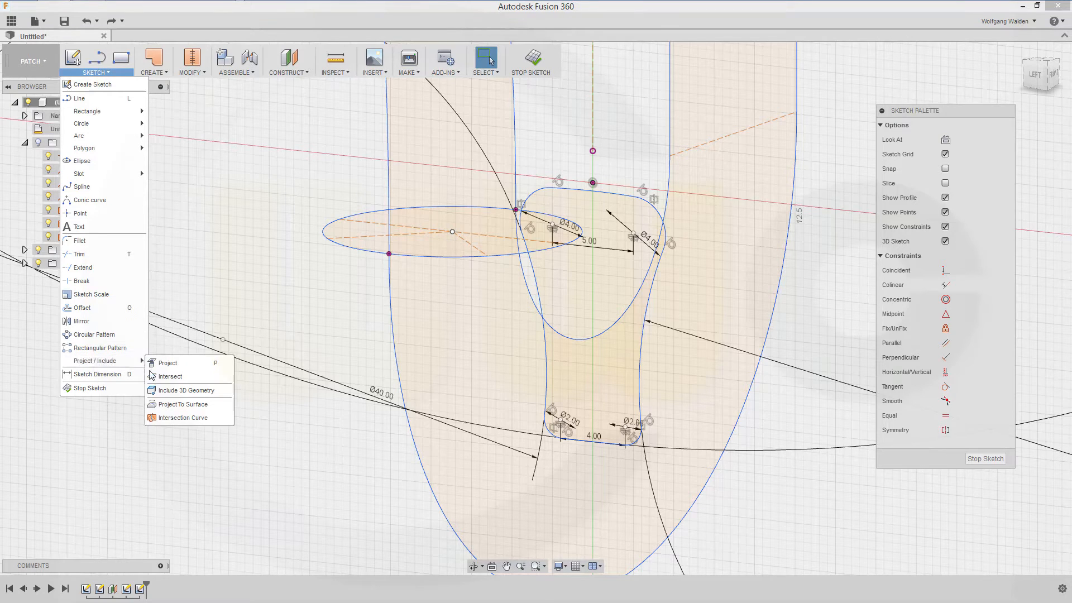
left_click(167, 376)
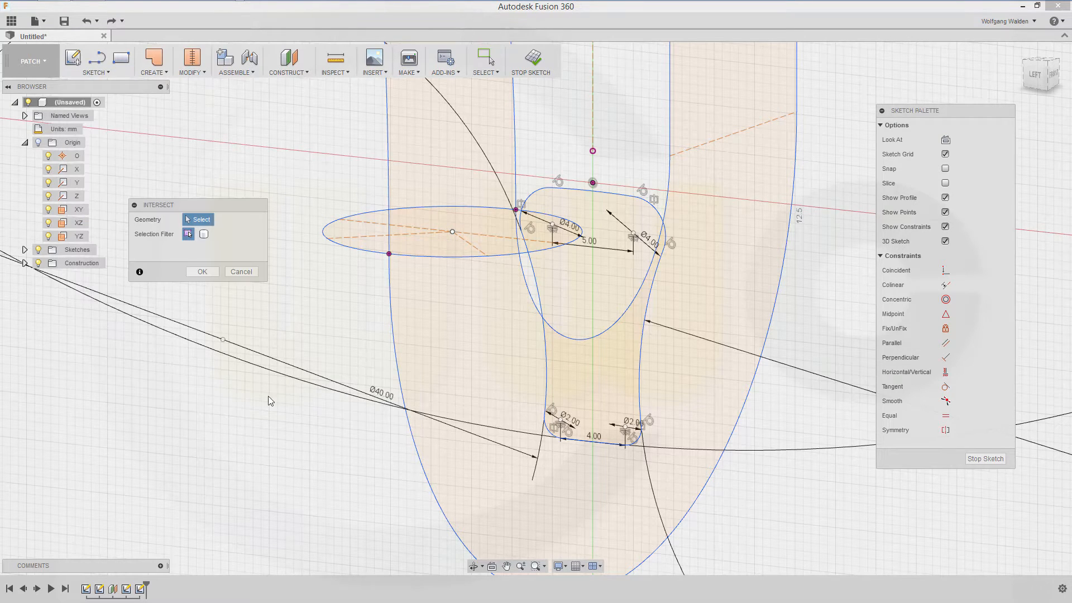
left_click(570, 338)
left_click(213, 276)
right_click(247, 268)
left_click(246, 236)
left_click(640, 567)
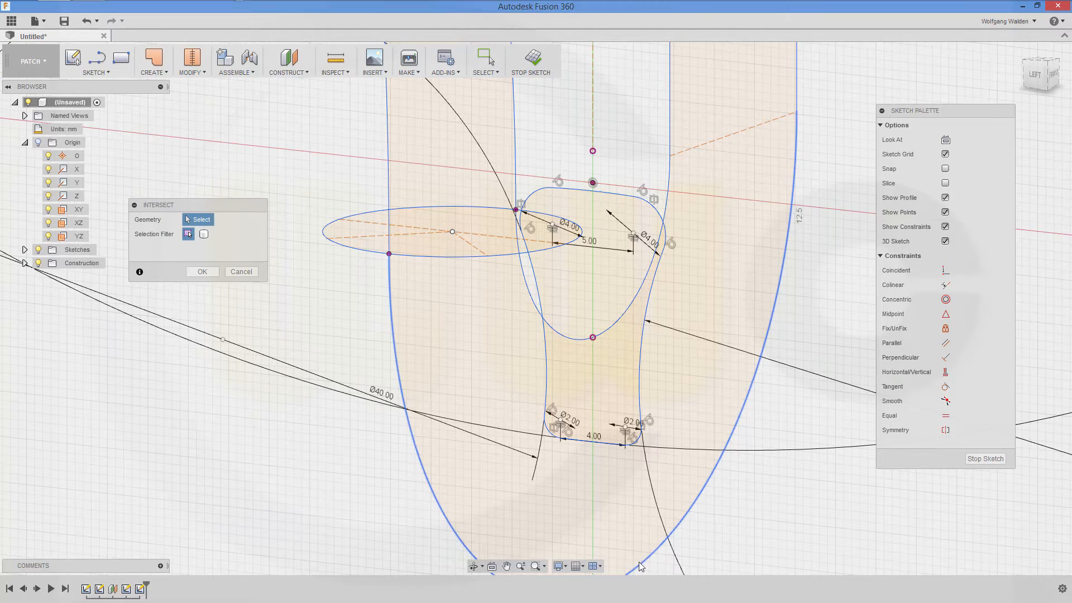
left_click(202, 272)
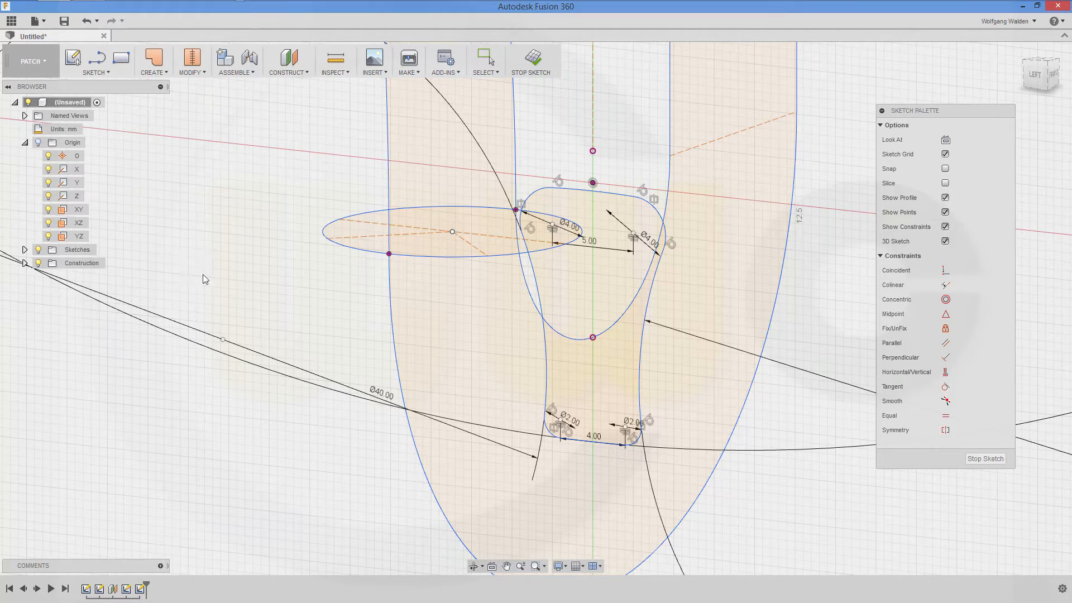
scroll(759, 463, "down", 3)
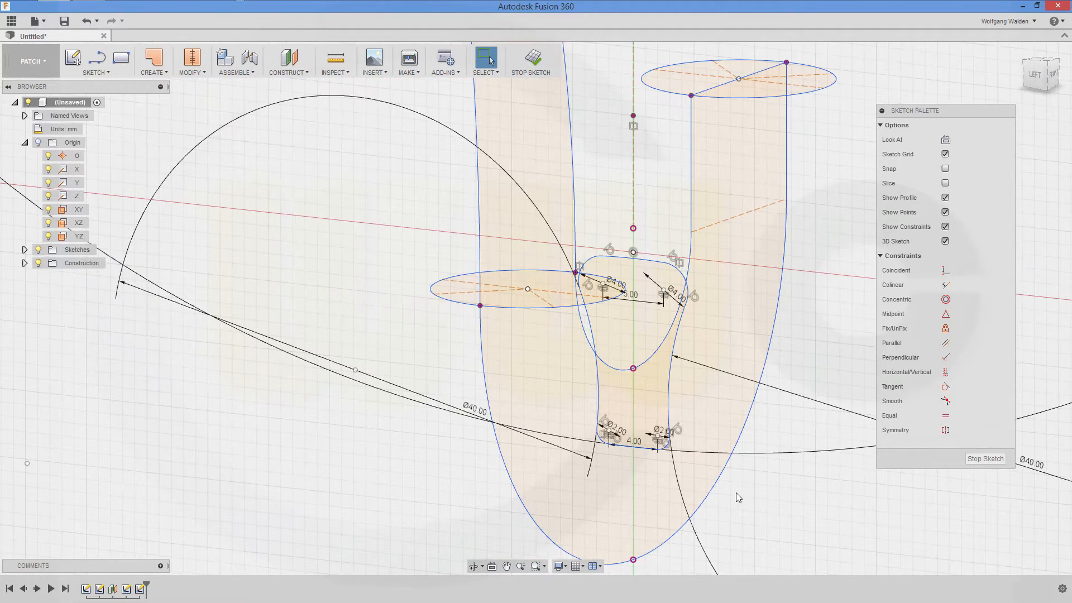
scroll(668, 274, "up", 2)
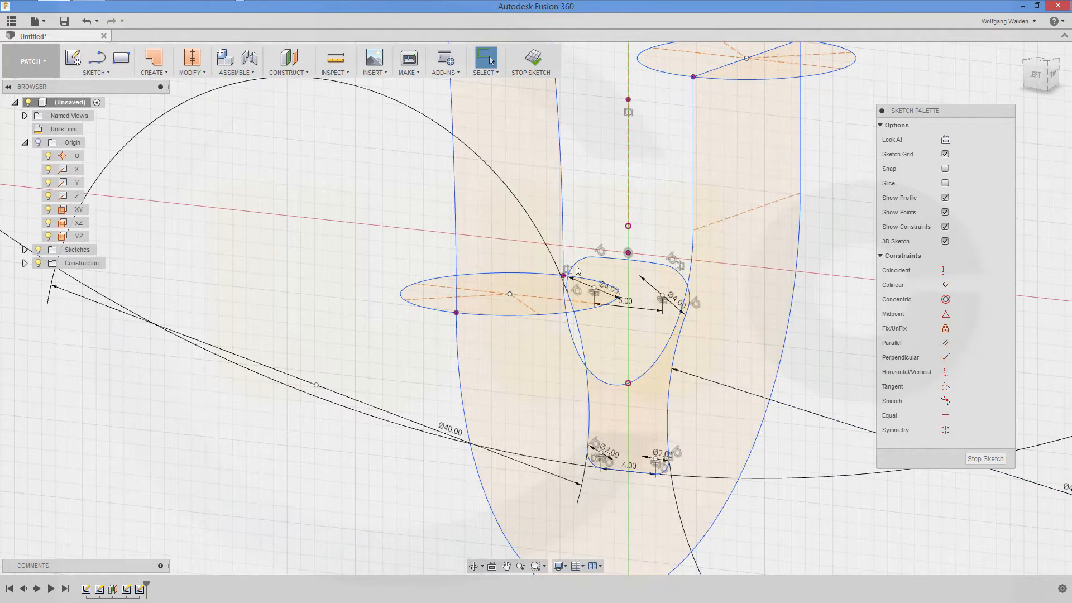
mouse_move(543, 225)
left_mouse_down()
mouse_move(710, 467)
mouse_move(720, 508)
left_mouse_up()
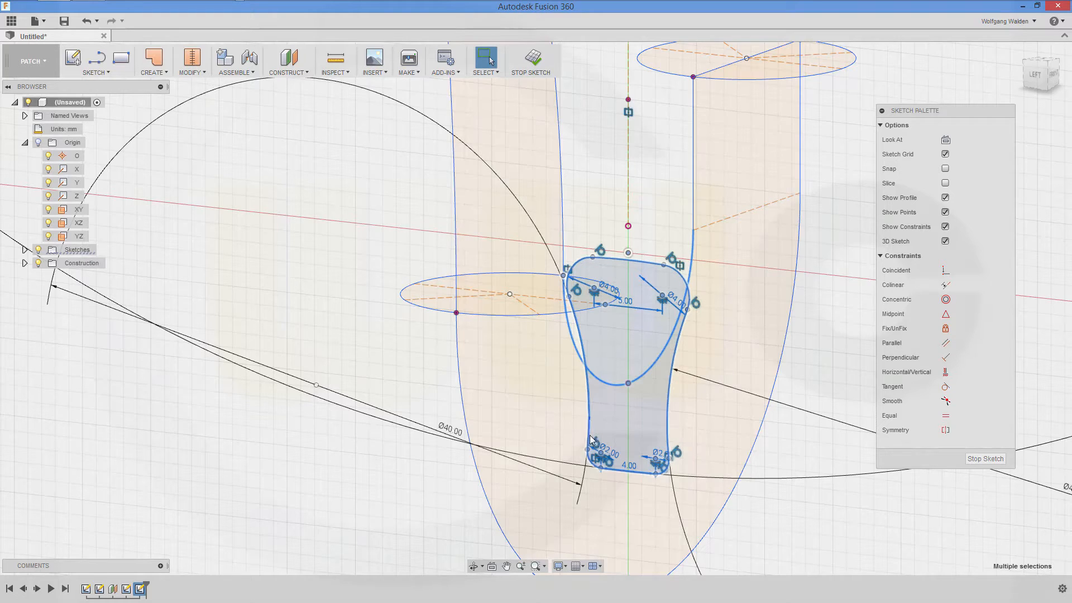
left_click(574, 392)
key("Escape")
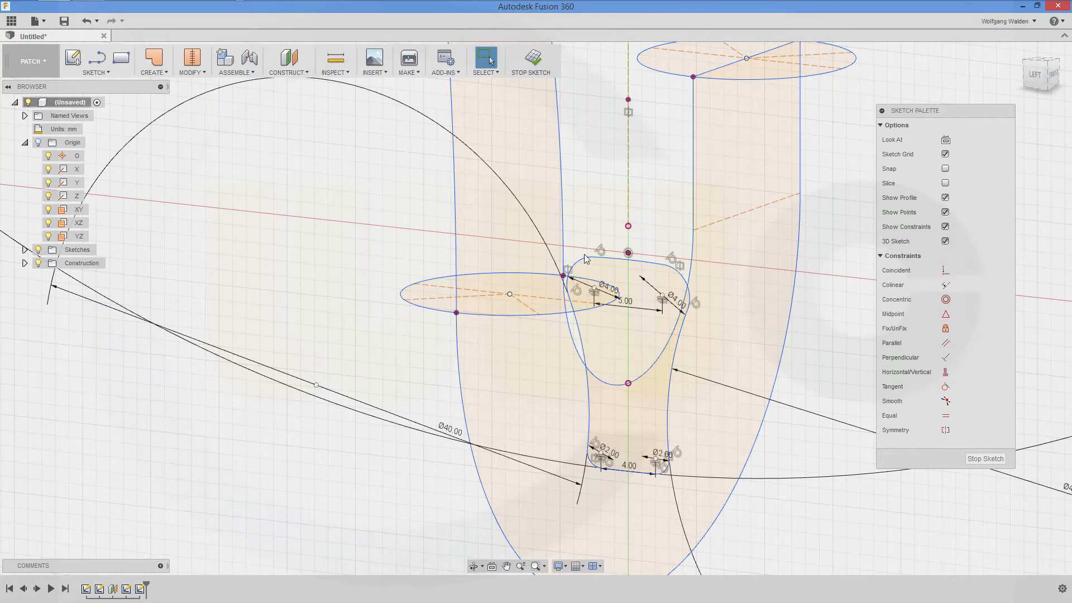
- Hide Sketch1, Sketch2 and Sketch3 so that only the side profile sketch remains displayed
left_click(25, 250)
left_click(48, 263)
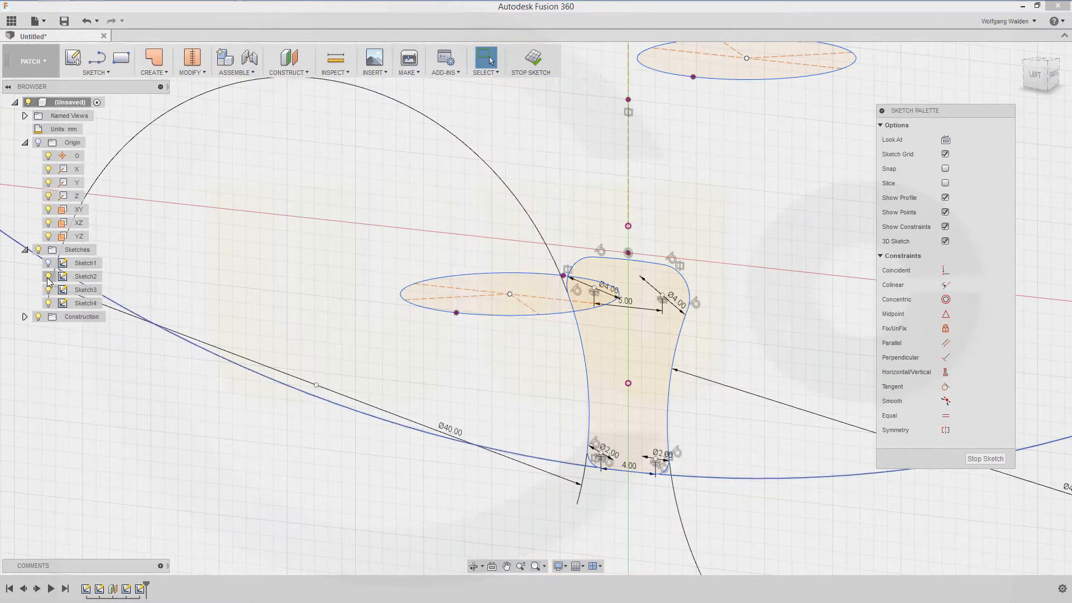
left_click(49, 276)
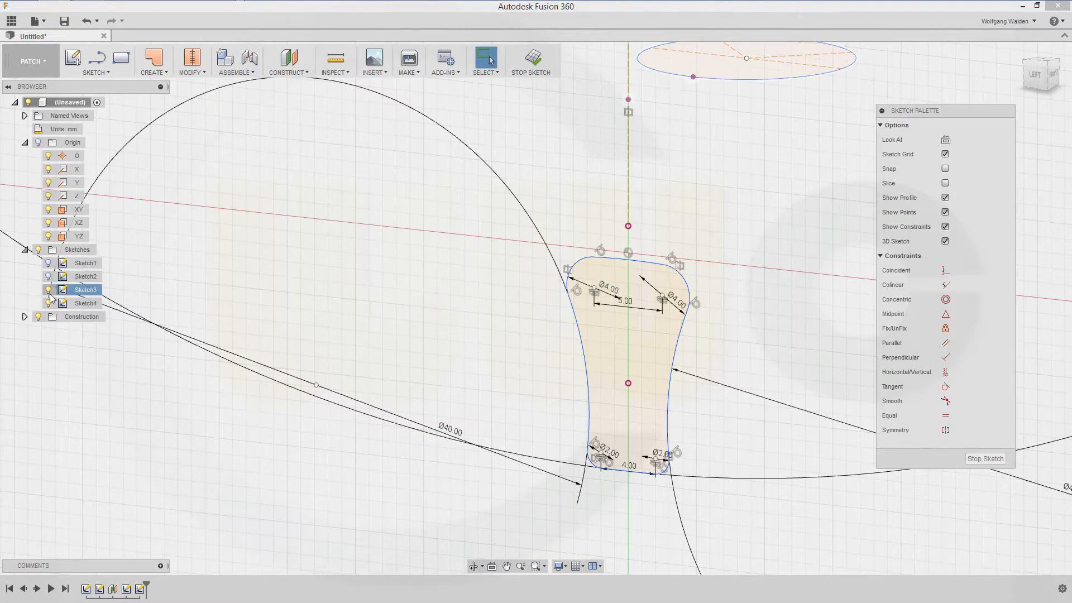
left_click(48, 290)
- Move the whole side profile down until its upper edge sits slightly above the inner curve's intersection point
left_click_drag(470, 199, 767, 517)
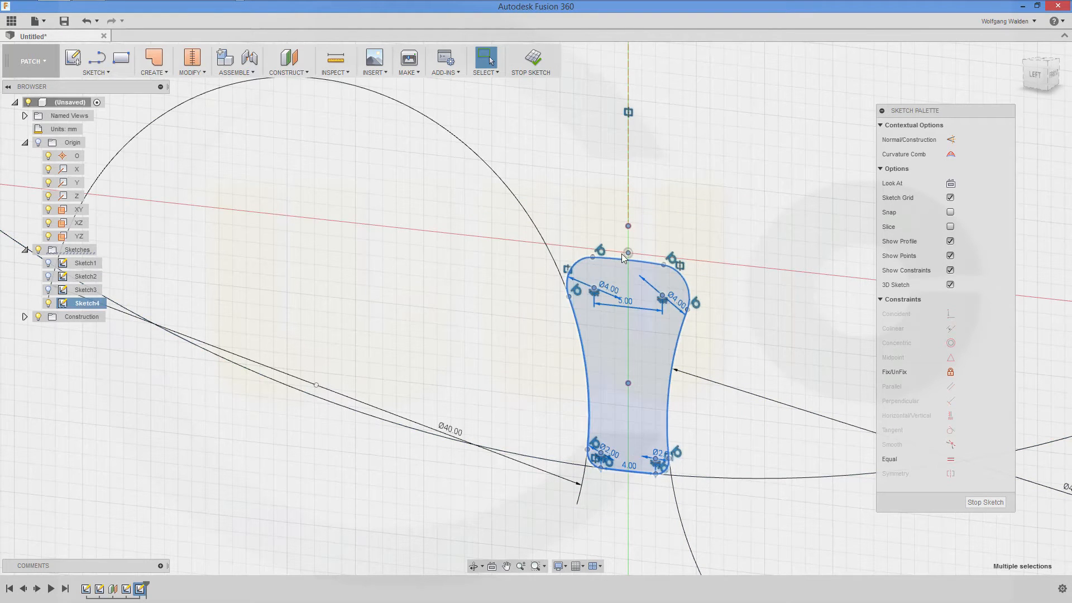
left_click_drag(621, 257, 608, 346)
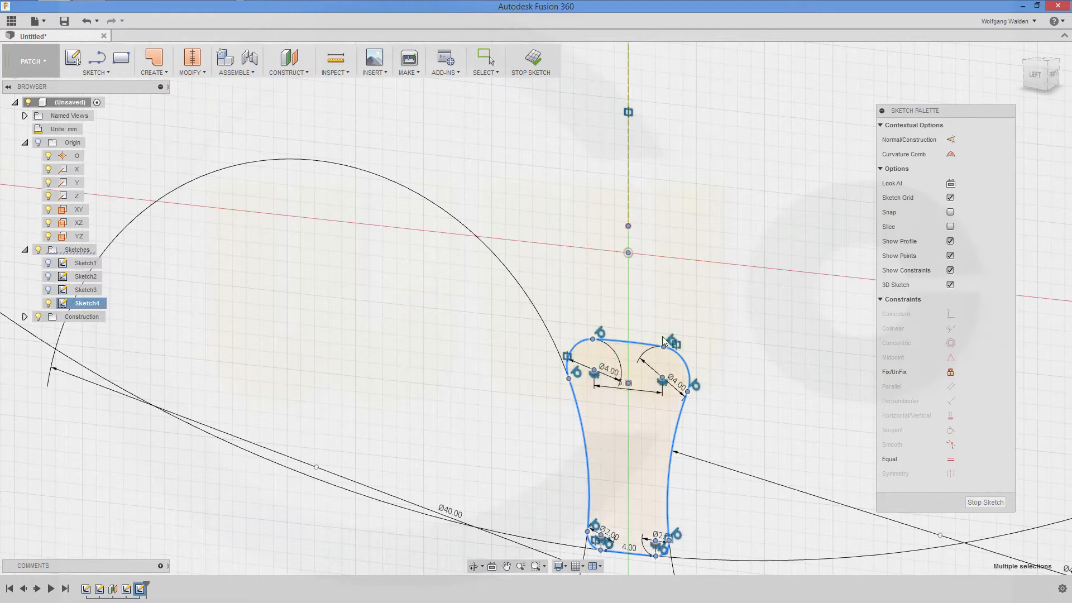
left_click(301, 306)
- Show Sketch1, Sketch2 and Sketch3 again alongside the side profile sketch
left_click(48, 263)
left_click(46, 276)
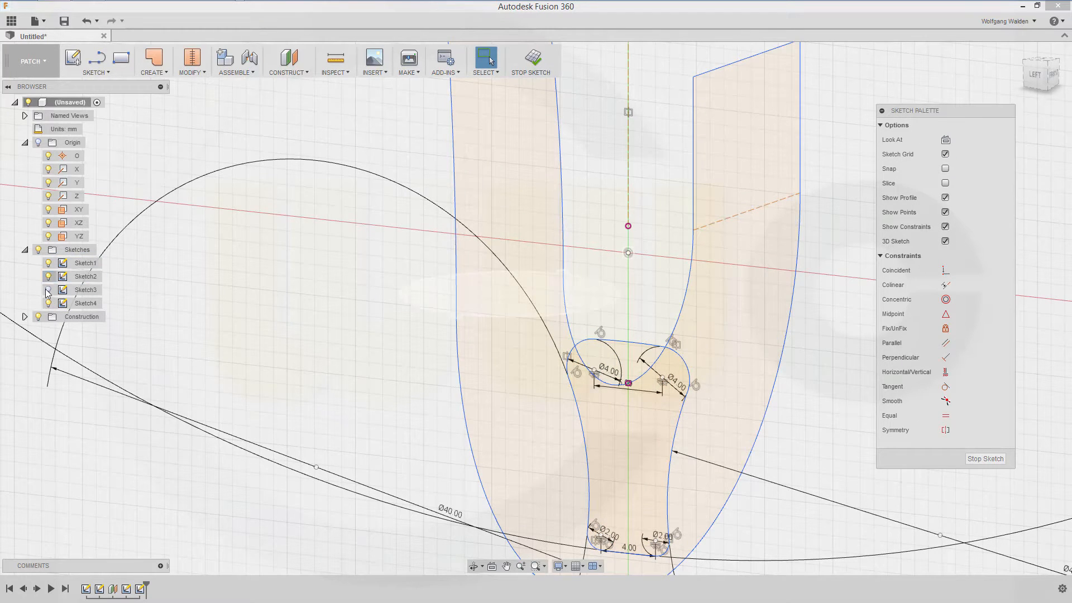
left_click(47, 288)
- Make the side profile's upper edge coincident with the inner curve's intersection point
middle_click_drag(729, 497, 715, 325)
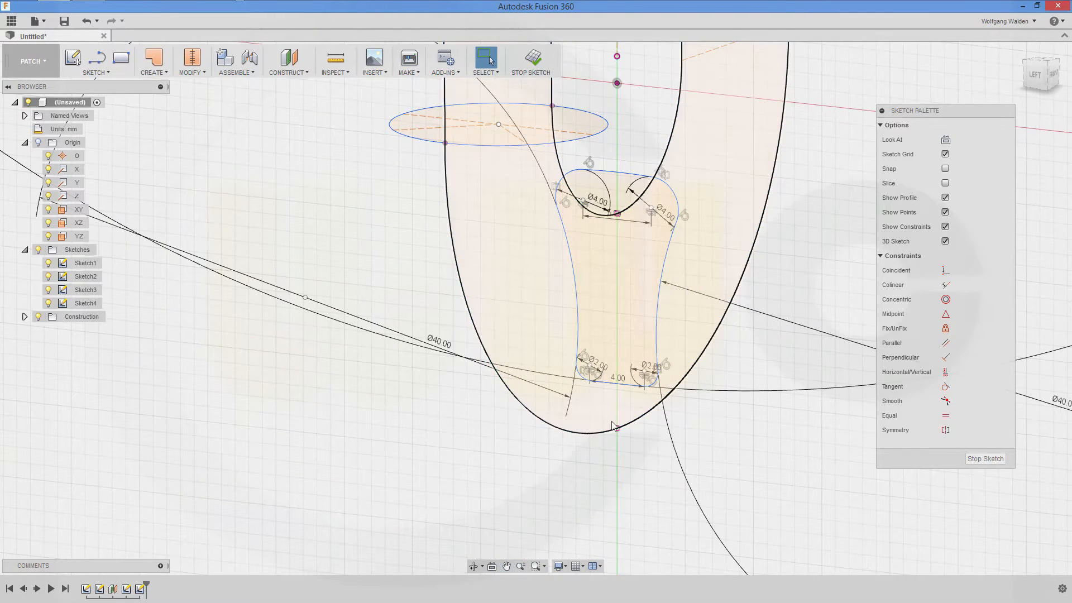
left_click(617, 214)
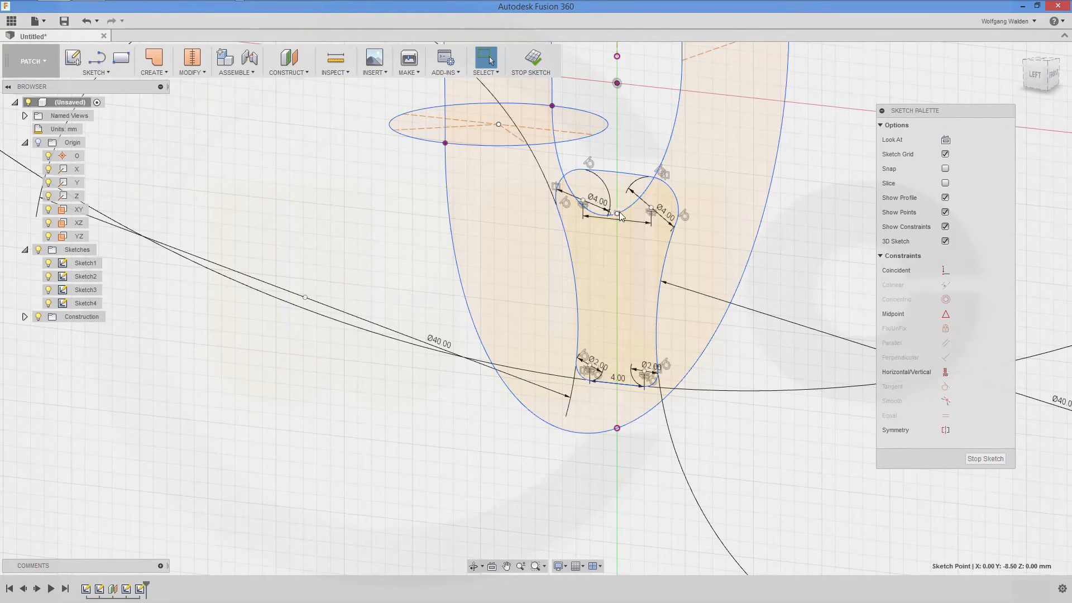
left_click(618, 174)
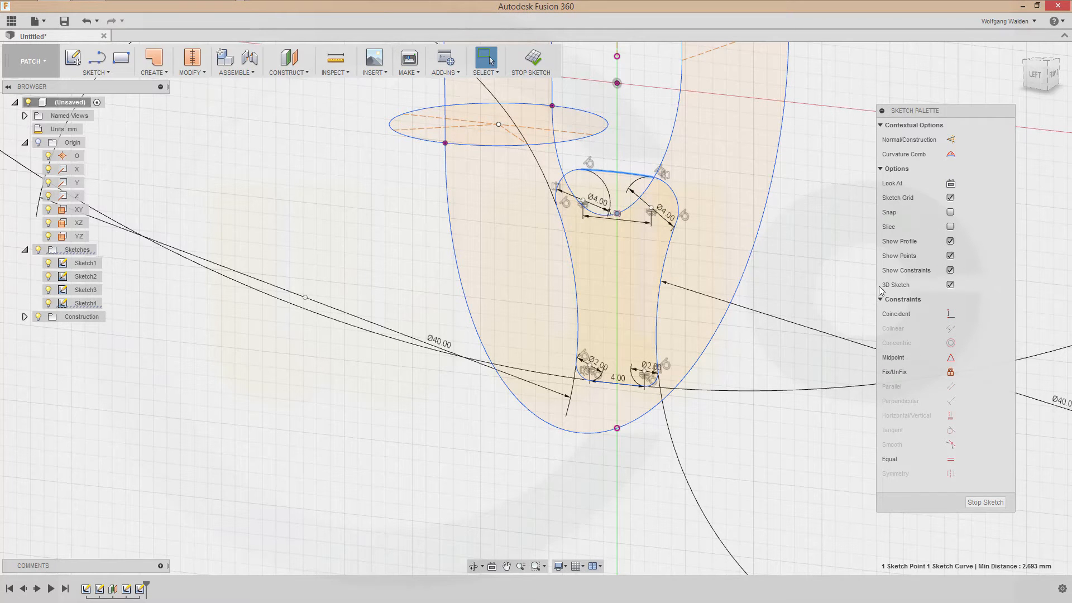
left_click(950, 316)
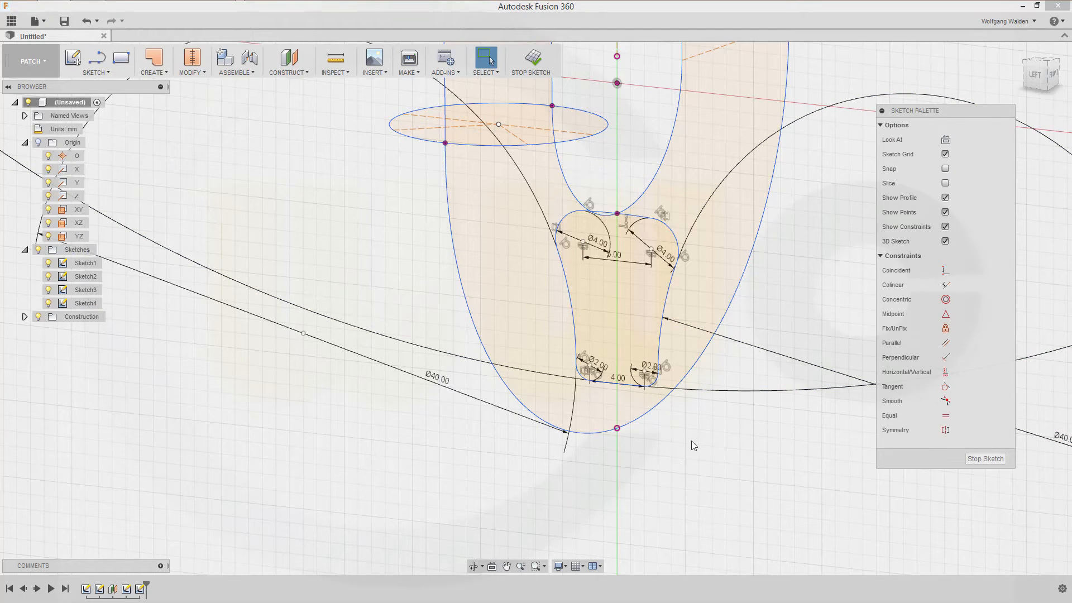
- Make the side profile's lower edge coincident with the outer curve's intersection point and finish the sketch
left_click(616, 428)
left_click(617, 386)
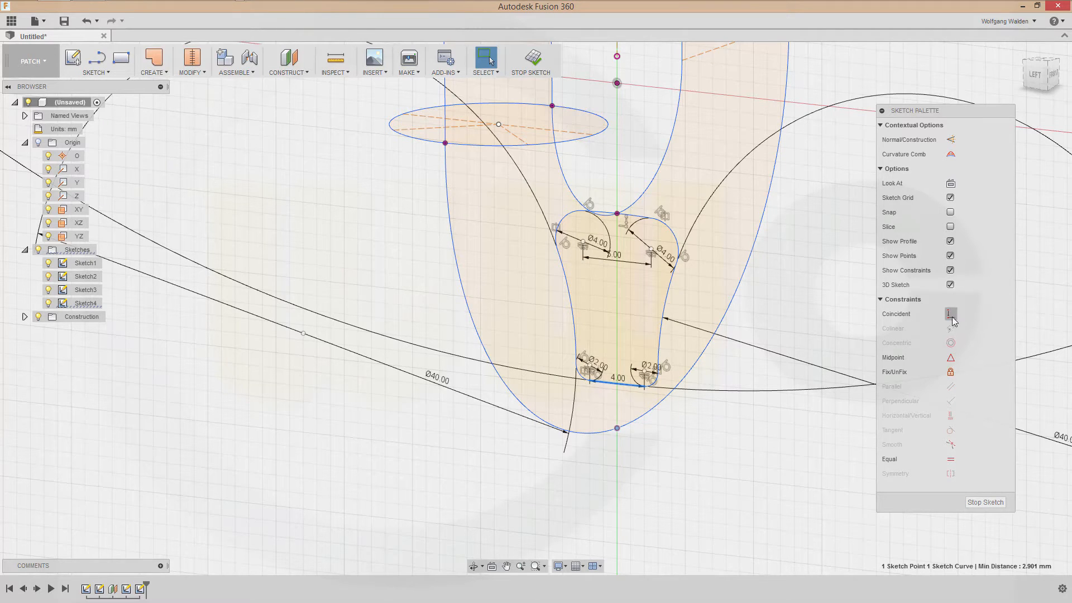
left_click(950, 315)
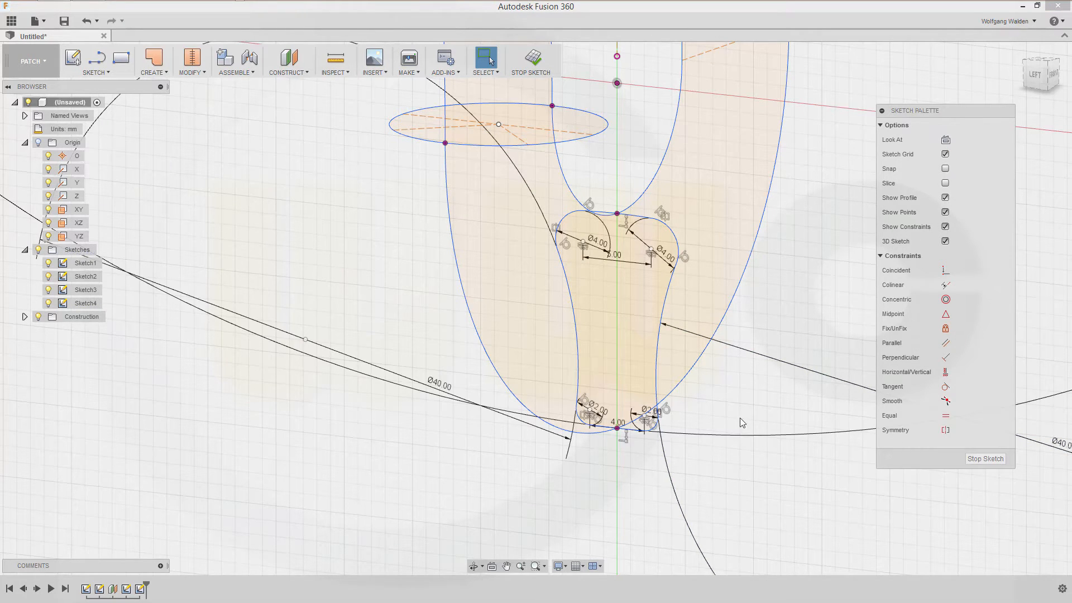
left_click(971, 458)
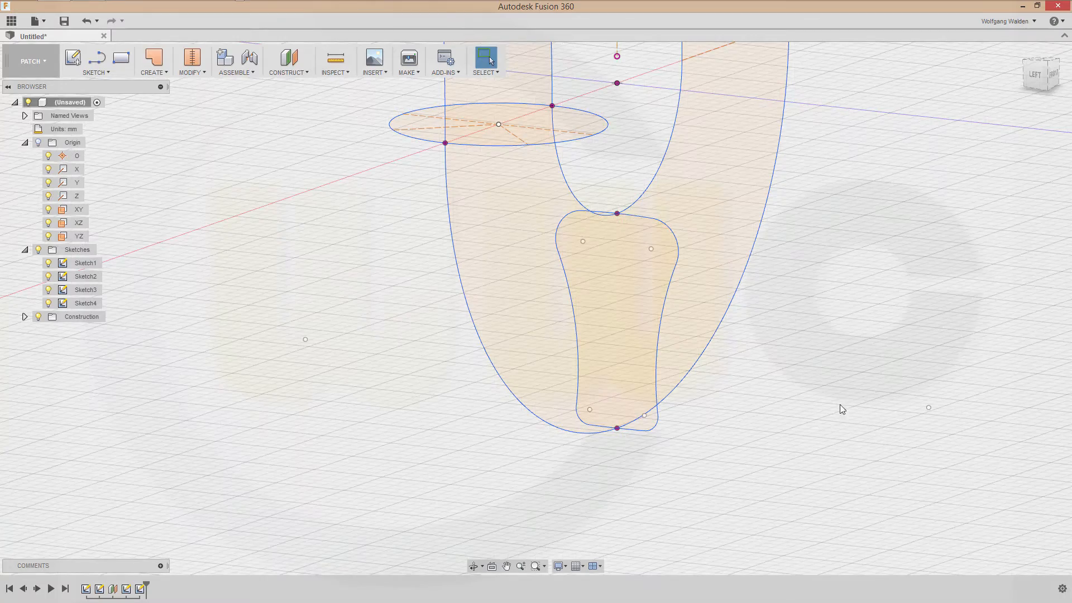
- Examine from the front and back how the side profile fits between the hook's inner and outer curves
middle_click_drag(803, 400, 746, 388, "shift")
middle_click_drag(555, 192, 627, 353)
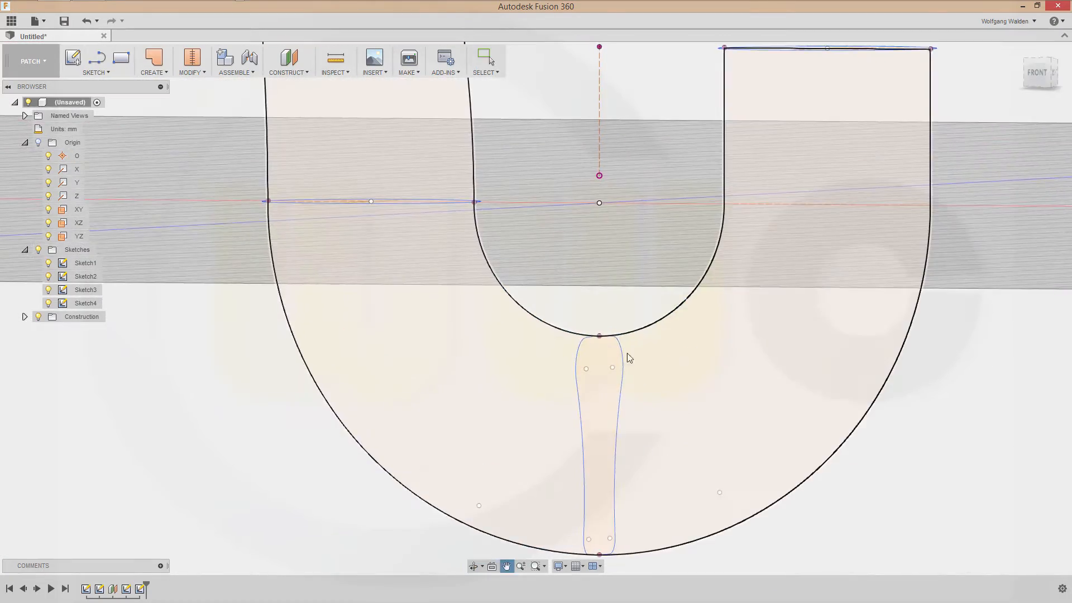
scroll(628, 299, "down", 2)
scroll(630, 302, "down", 2)
middle_click_drag(550, 362, 708, 361, "shift")
middle_click_drag(433, 265, 625, 475)
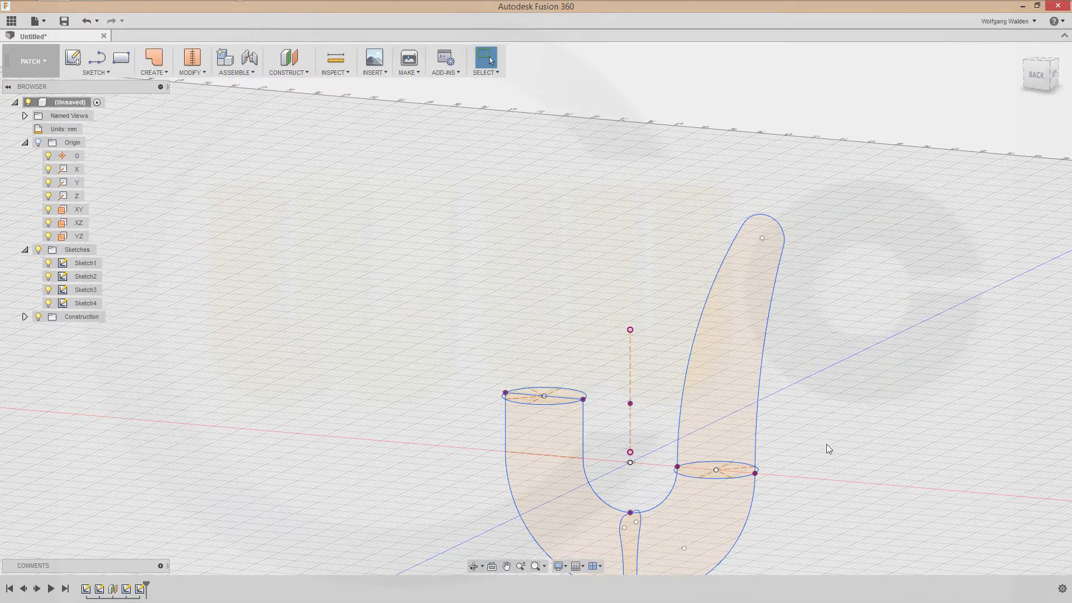
middle_click_drag(828, 447, 788, 377)
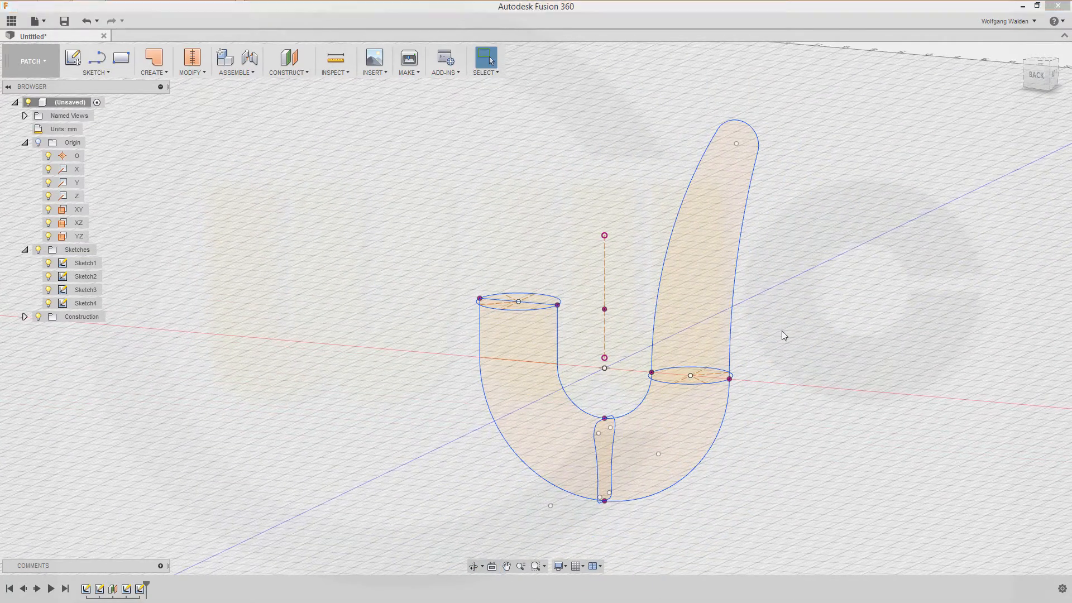
middle_click_drag(798, 334, 703, 341)
key("Escape")
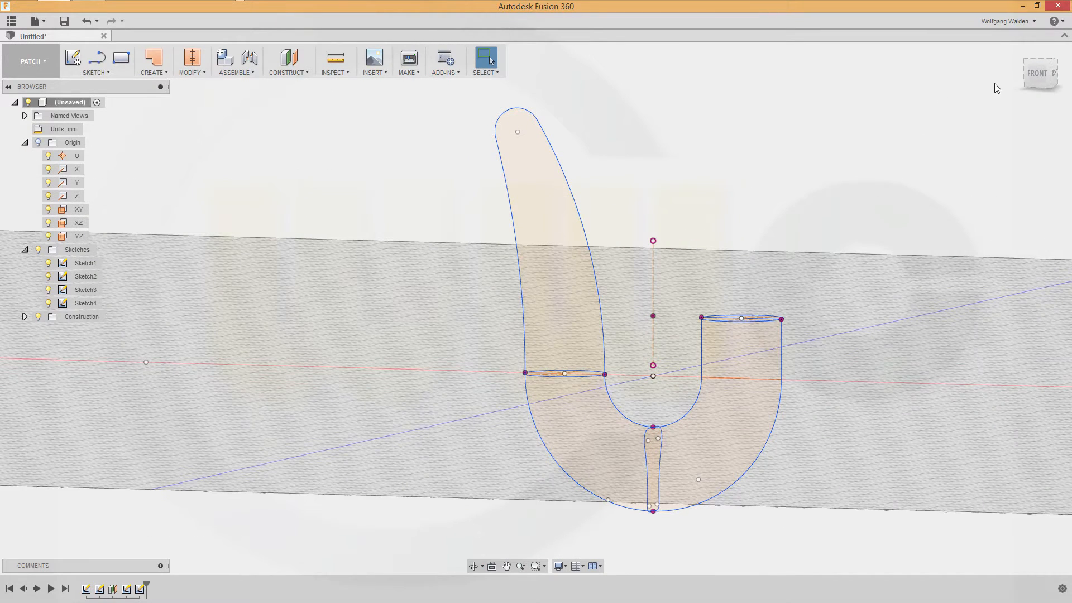
- Check in the Design preferences whether 3D sketching of lines and splines is allowed
left_click(1030, 21)
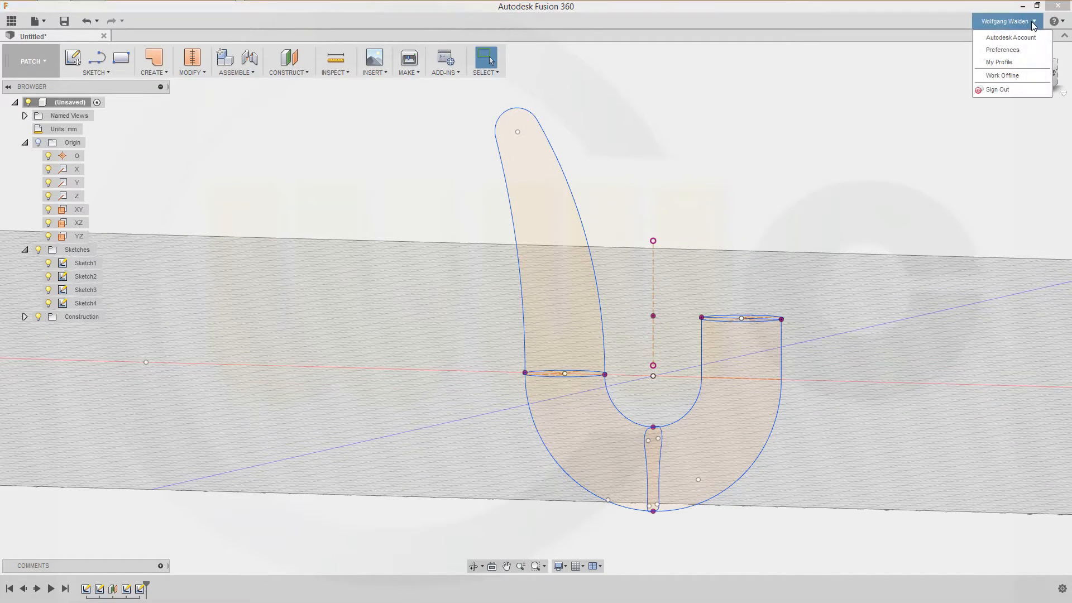
left_click(999, 52)
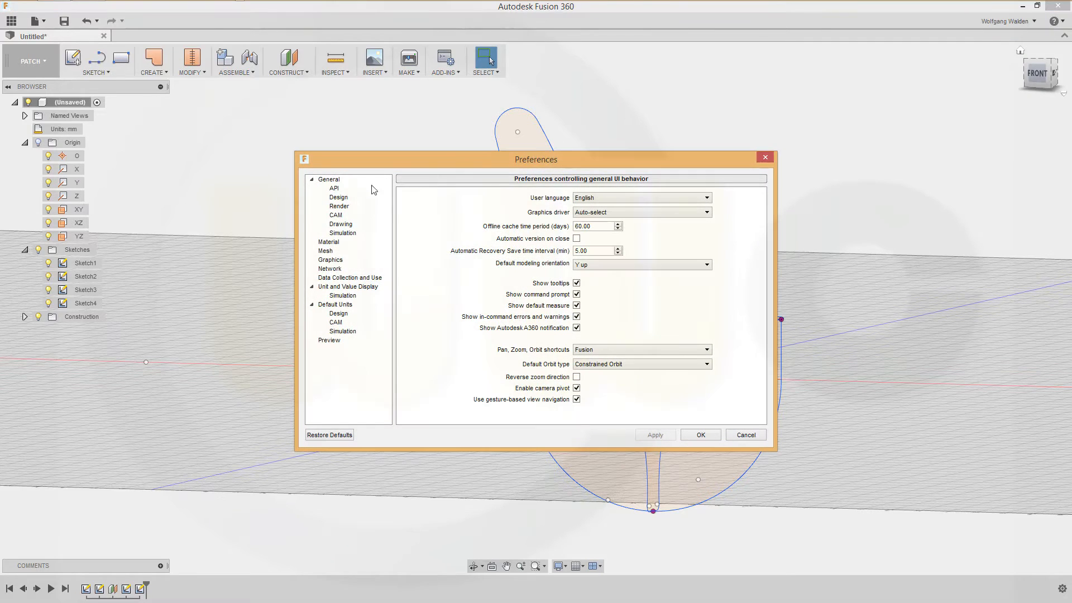
left_click(338, 198)
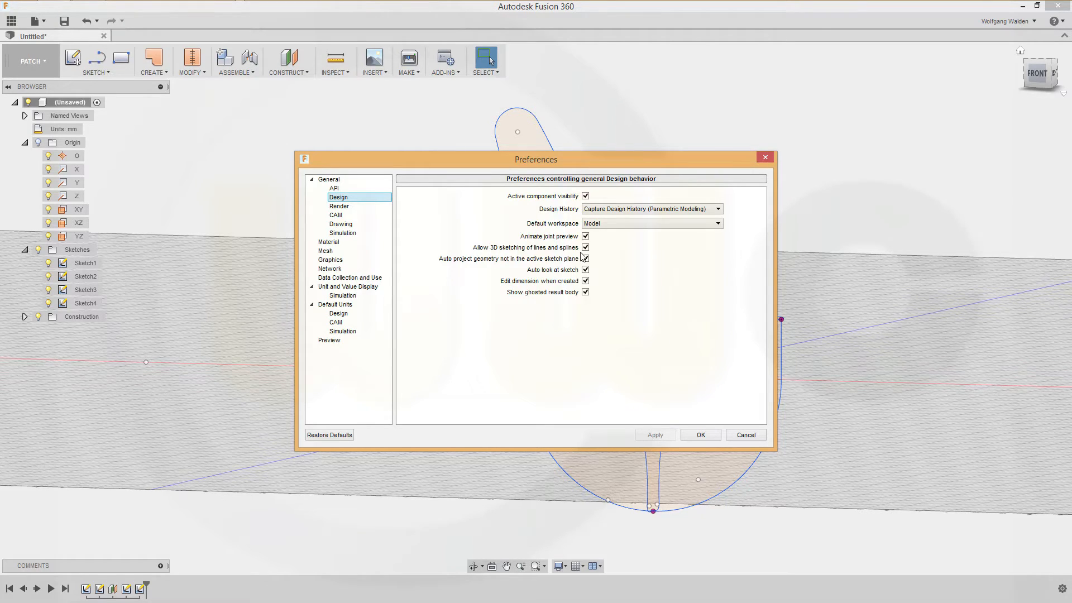
left_click(700, 435)
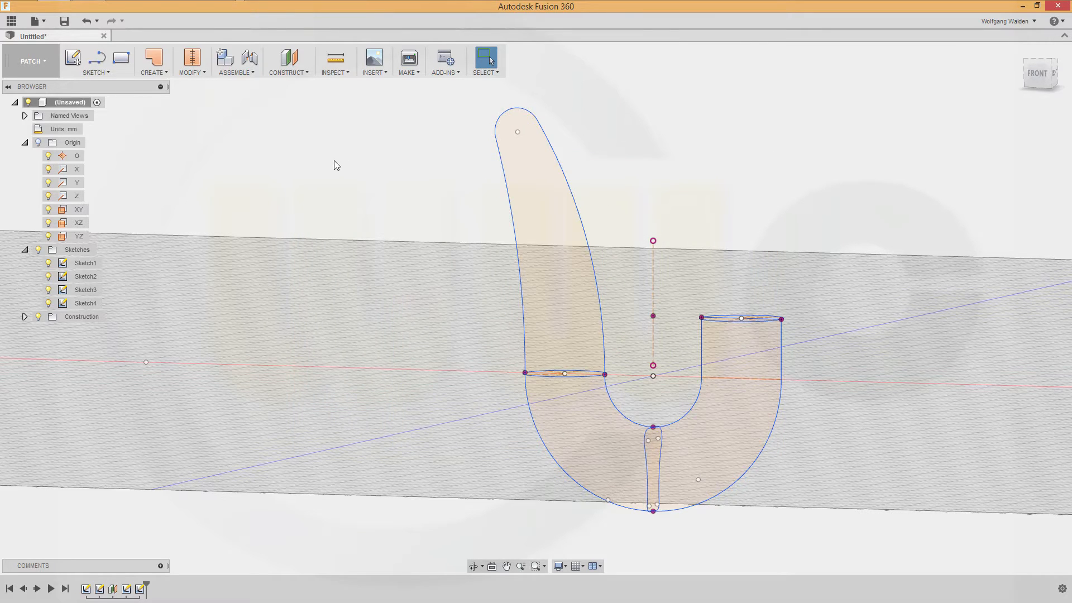
- Start a spline in a new sketch on the XY plane from the front outer division point of the circle below the hook's long arm
left_click(104, 73)
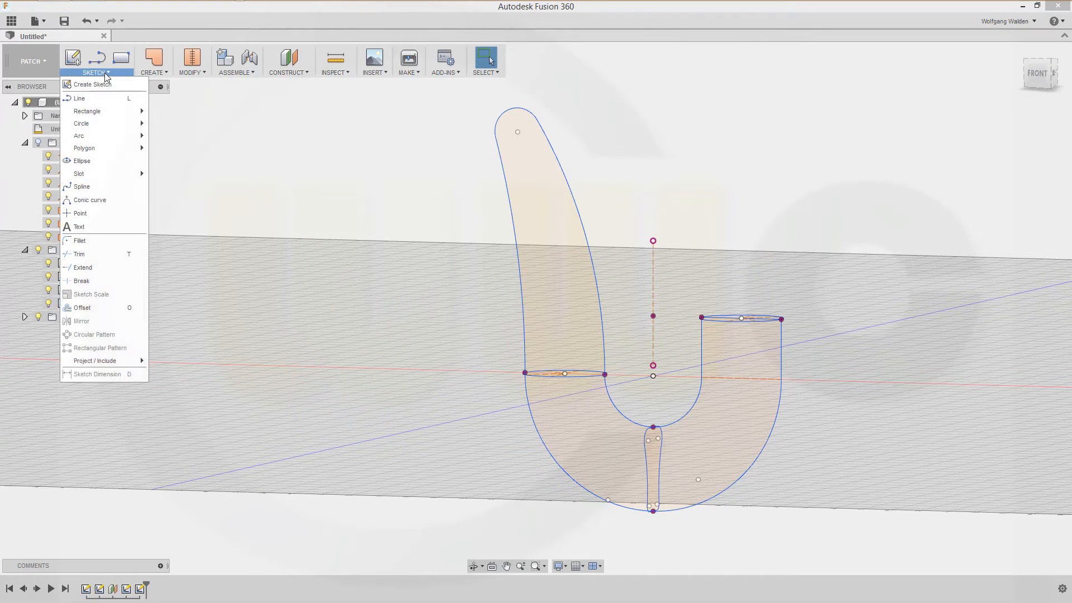
left_click(81, 187)
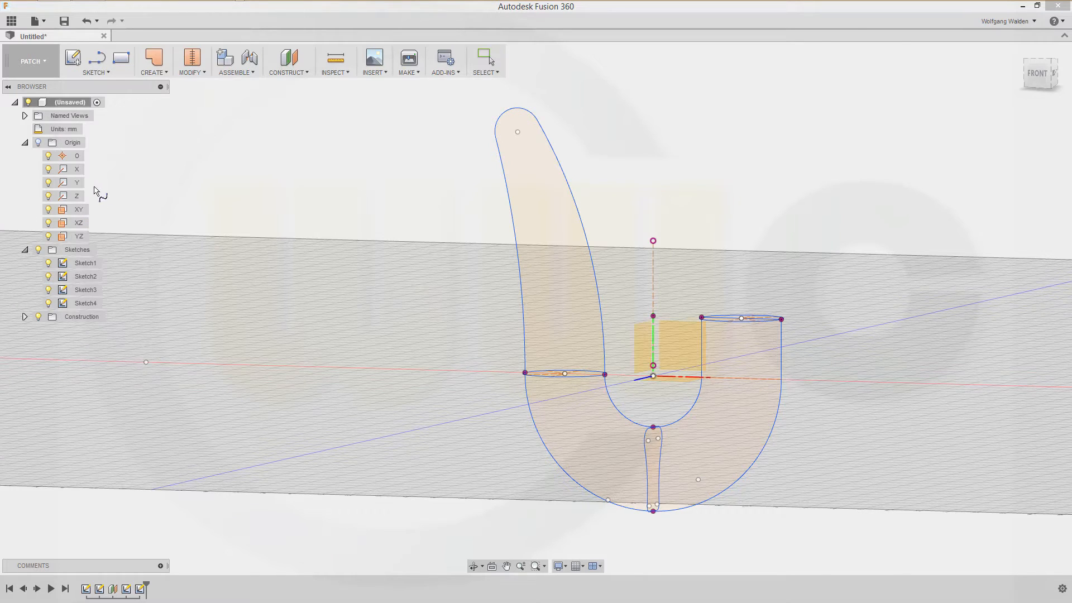
left_click(661, 349)
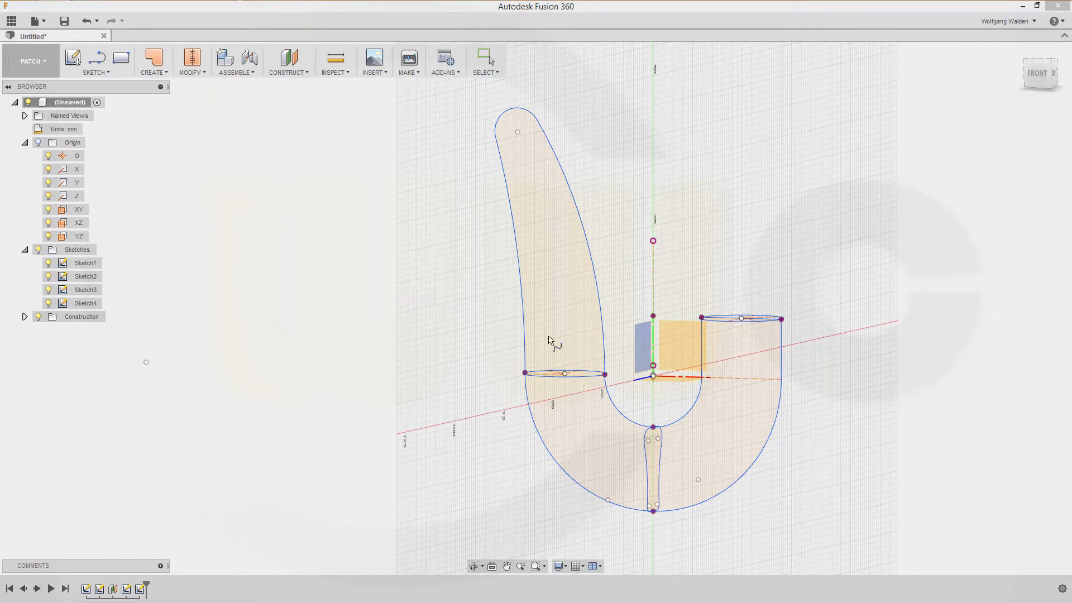
left_click(684, 343)
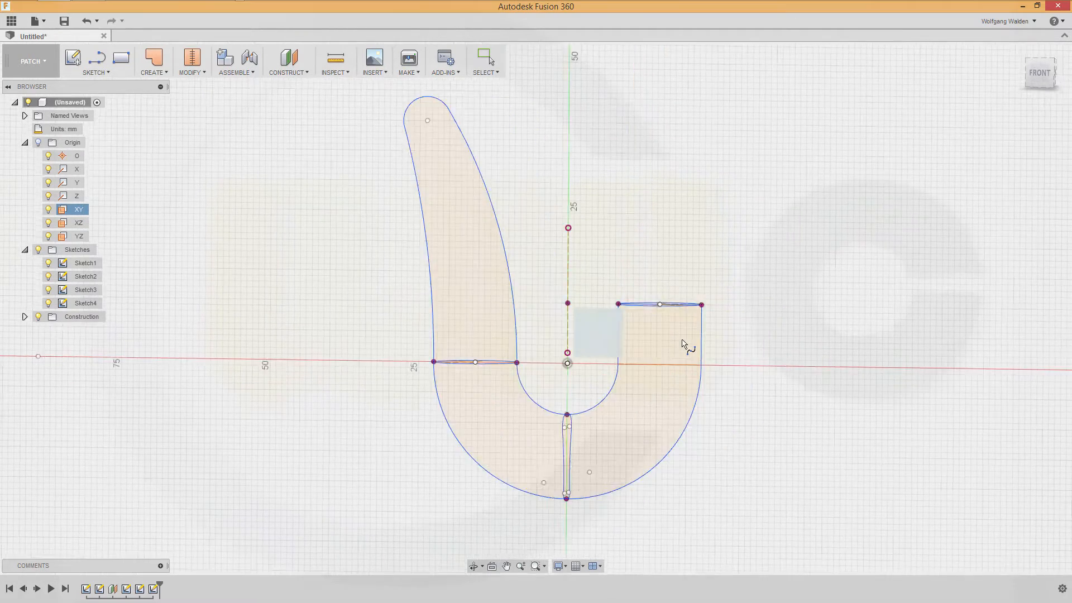
middle_click_drag(698, 366, 690, 397, "shift")
scroll(426, 492, "up", 3)
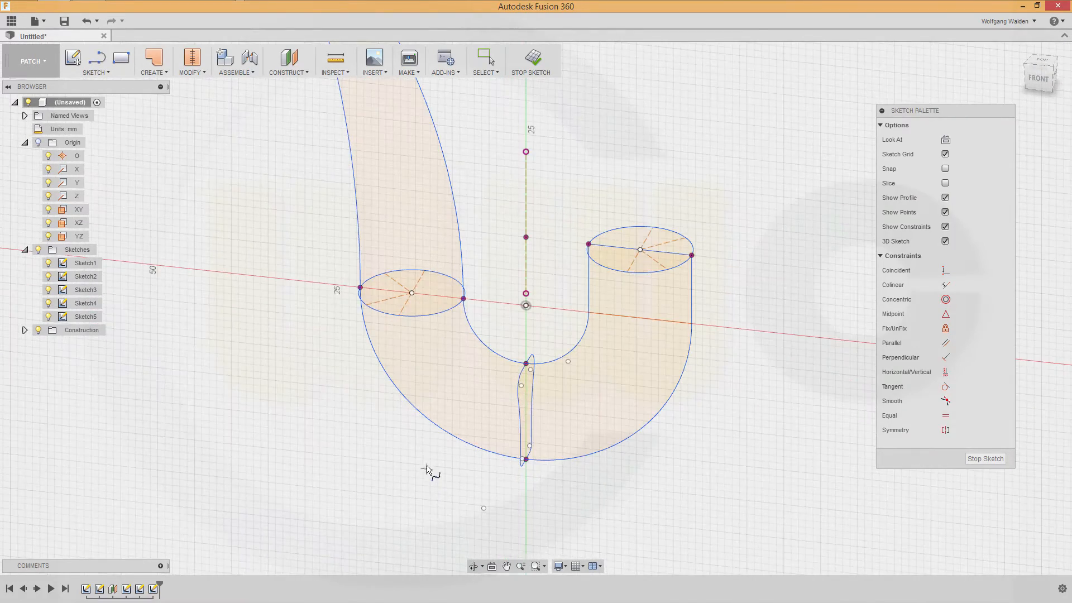
mouse_move(400, 443)
middle_mouse_down("shift")
mouse_move(384, 442)
mouse_move(393, 444)
middle_mouse_up("shift")
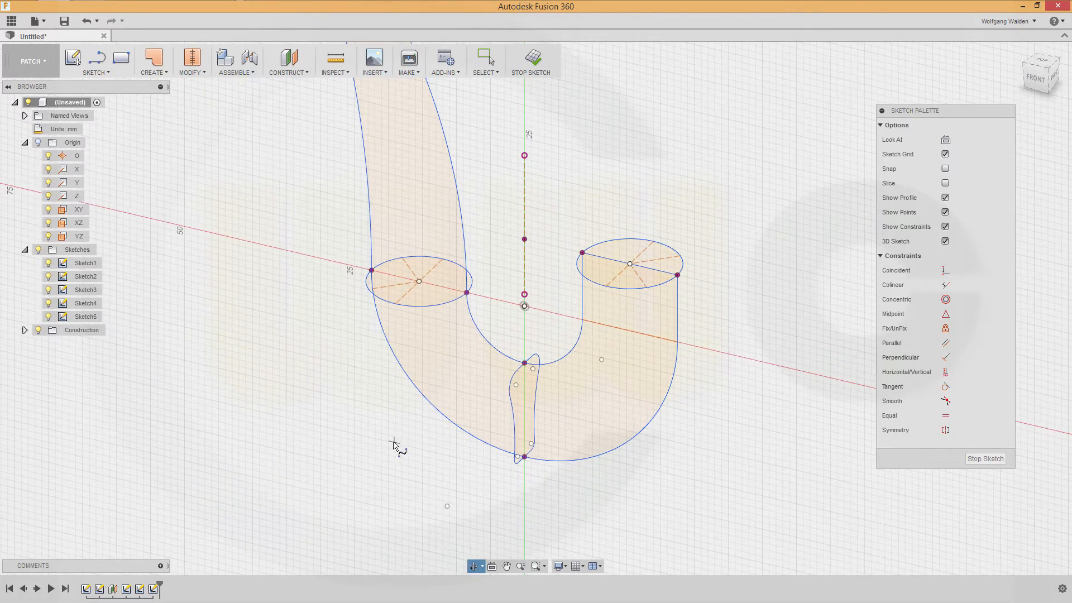
middle_click_drag(378, 406, 382, 404, "shift")
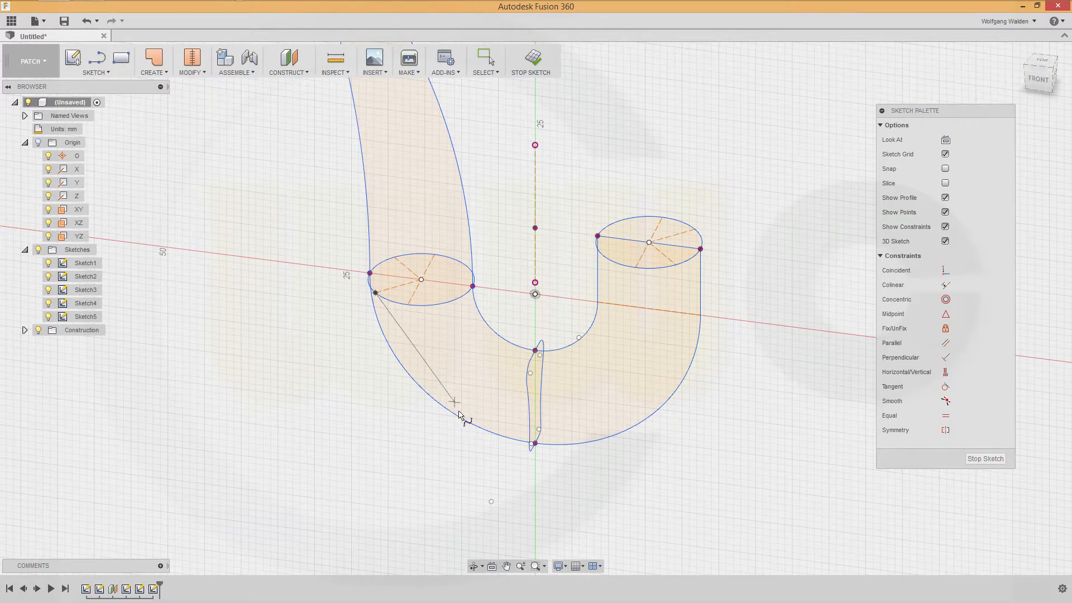
- Continue the spline through the front of the side profile's lower edge to the front outer division point of the short arm's circle
scroll(552, 474, "up", 3)
scroll(530, 462, "up", 3)
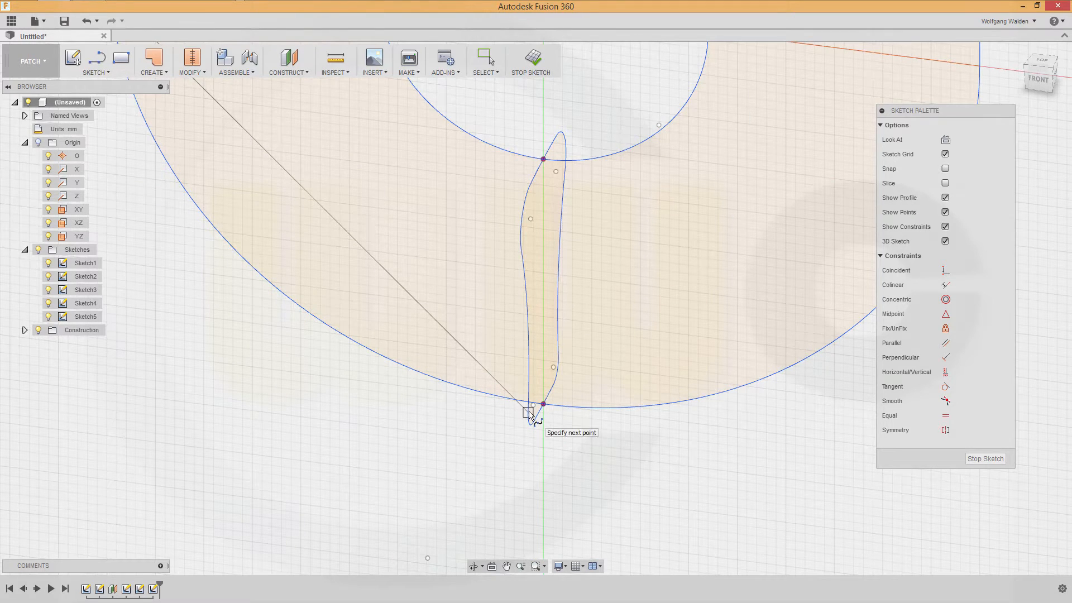
left_click_drag(528, 412, 780, 279)
scroll(780, 279, "down", 2)
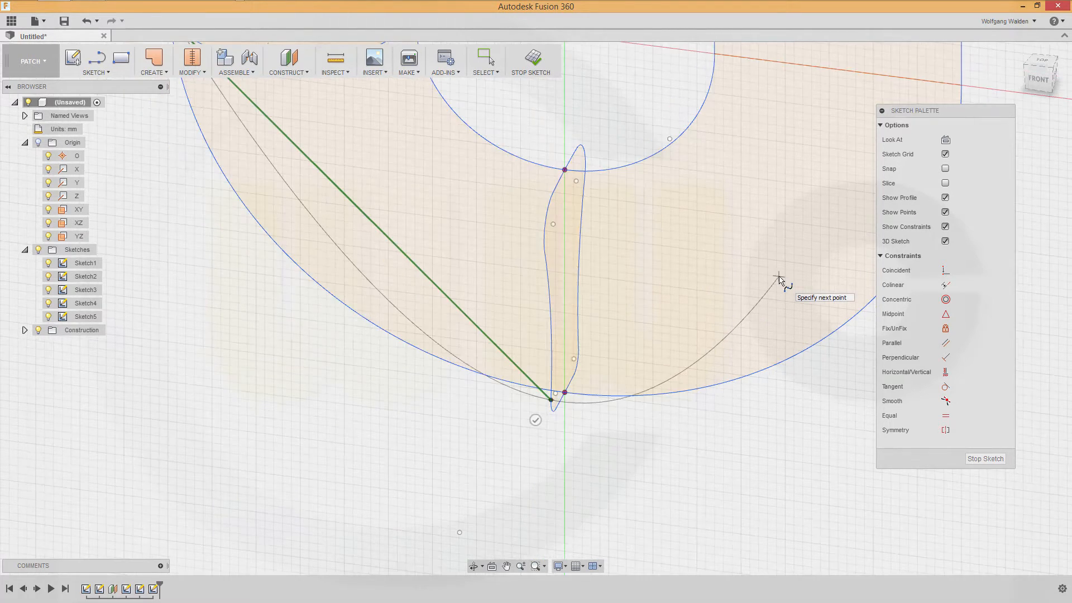
scroll(782, 208, "down", 3)
scroll(777, 179, "down", 3)
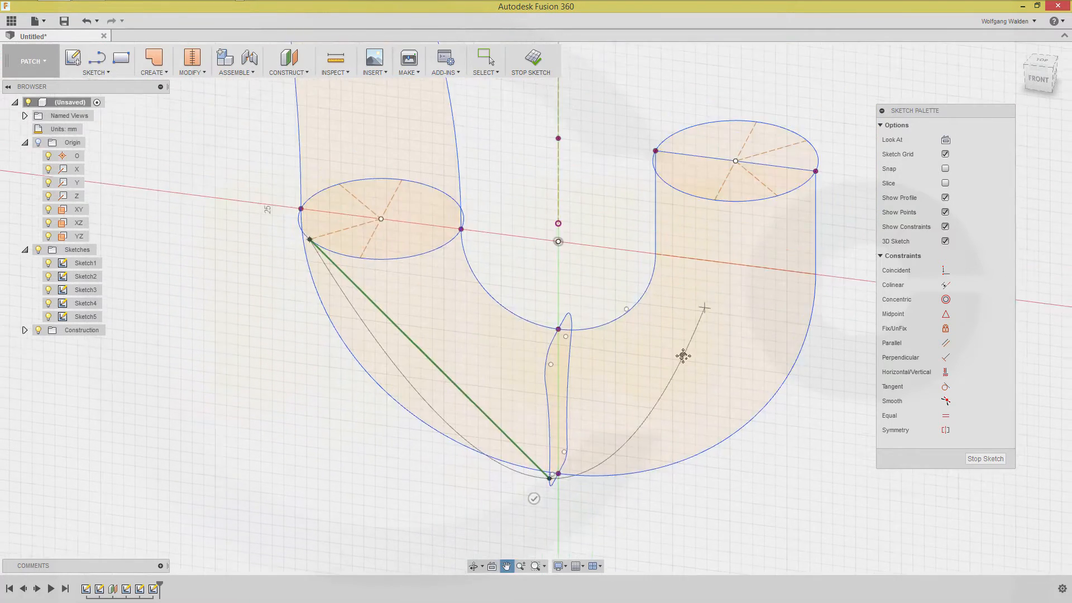
scroll(681, 354, "up", 1)
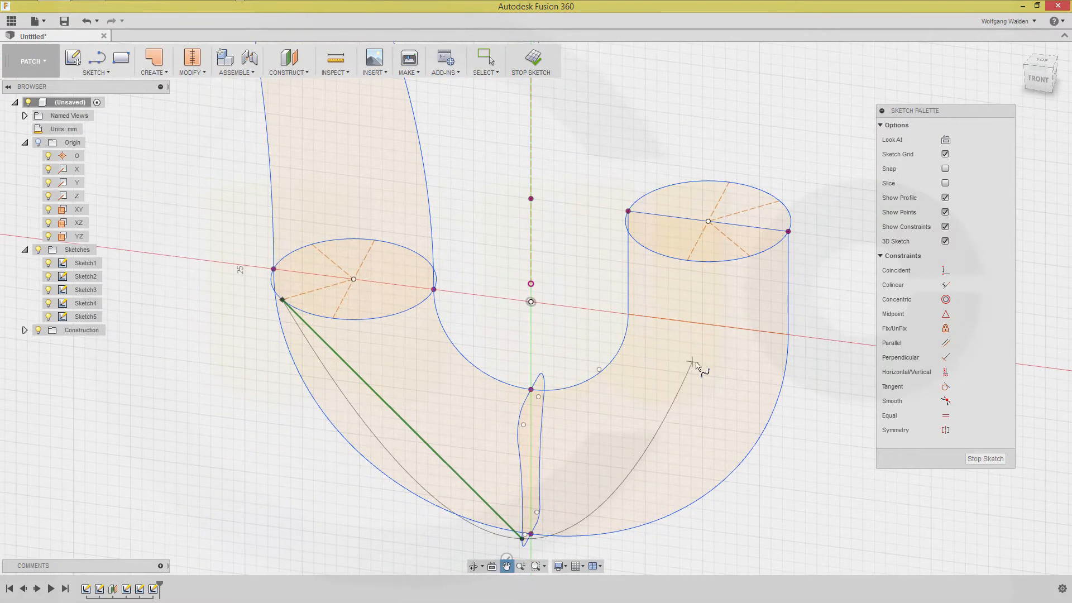
left_click(750, 257)
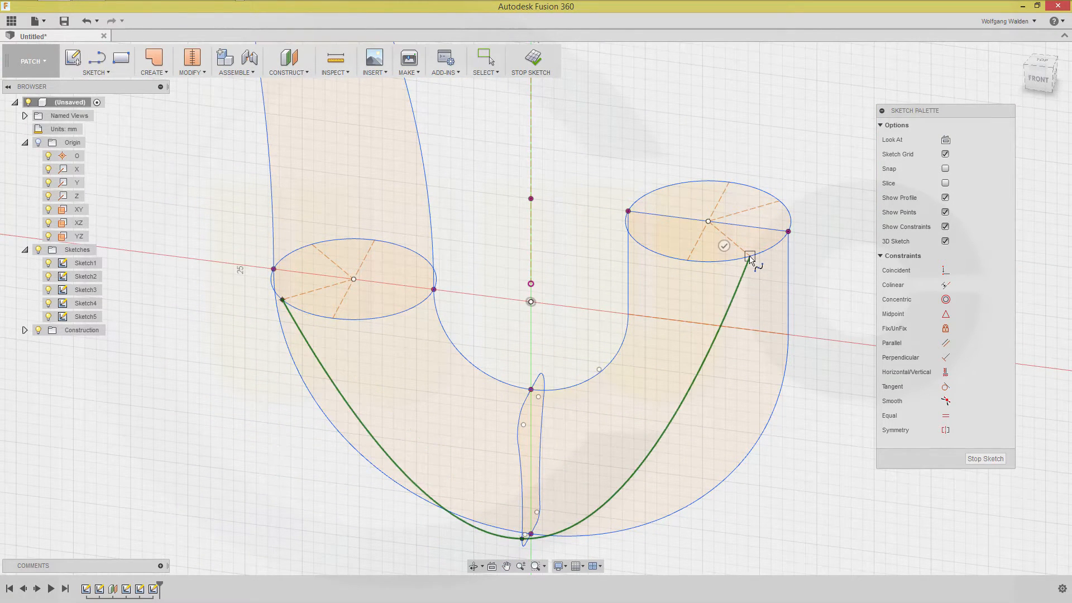
- Finish the front spline running from the shank circle through the lower point of the bend profile to the tip circle
left_click(723, 247)
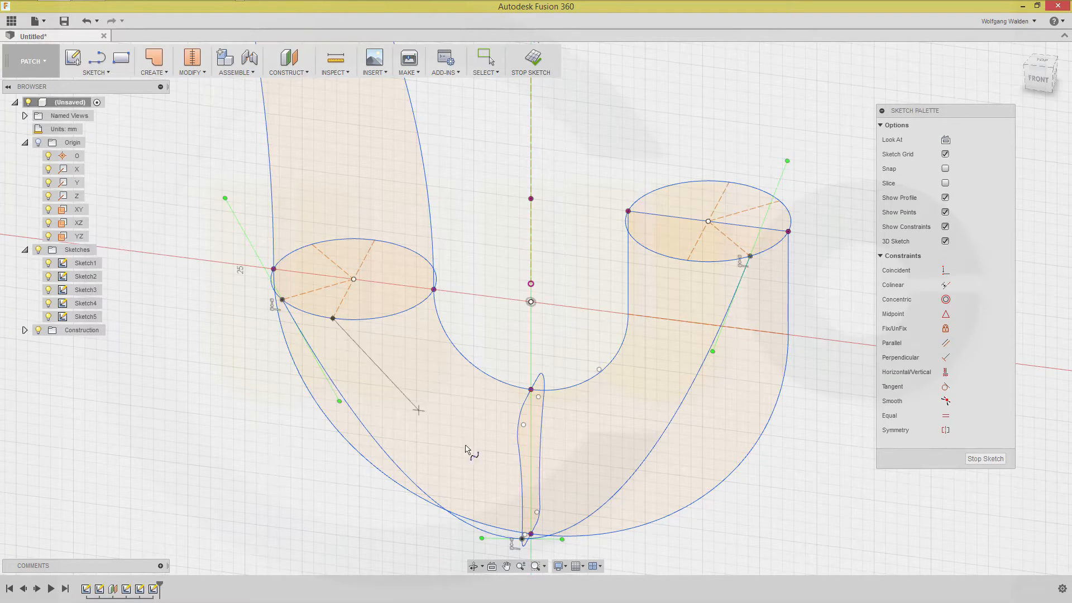
middle_click_drag(479, 471, 465, 448, "shift")
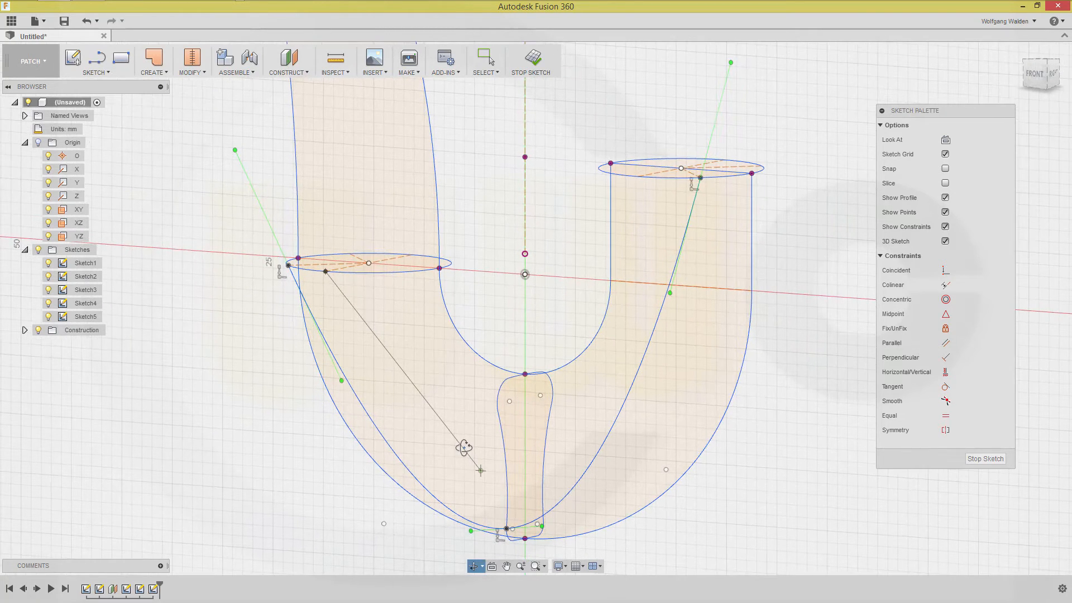
left_click(498, 412)
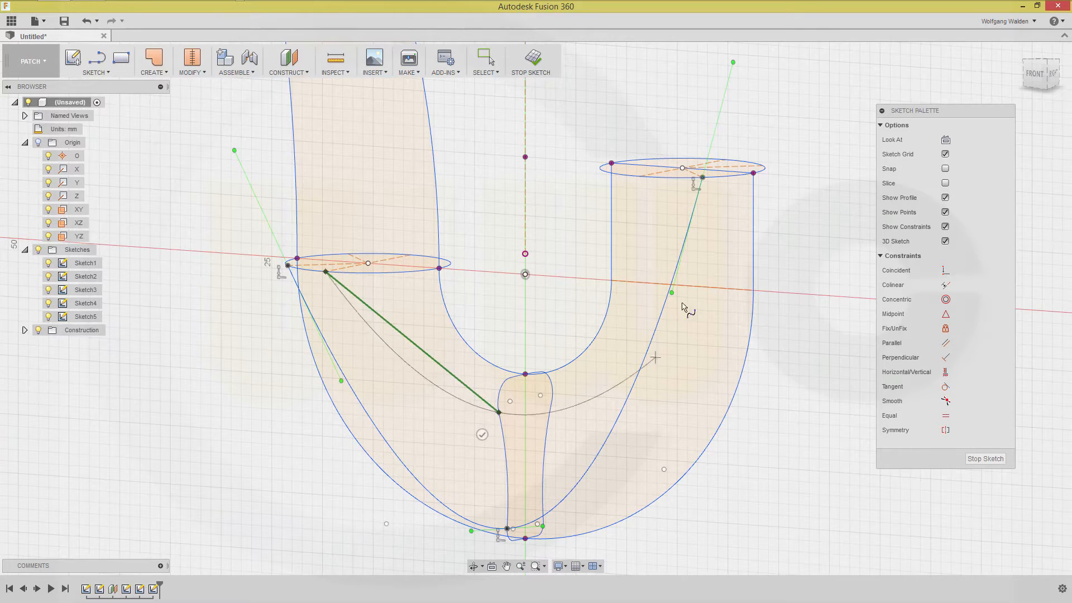
left_click(640, 176)
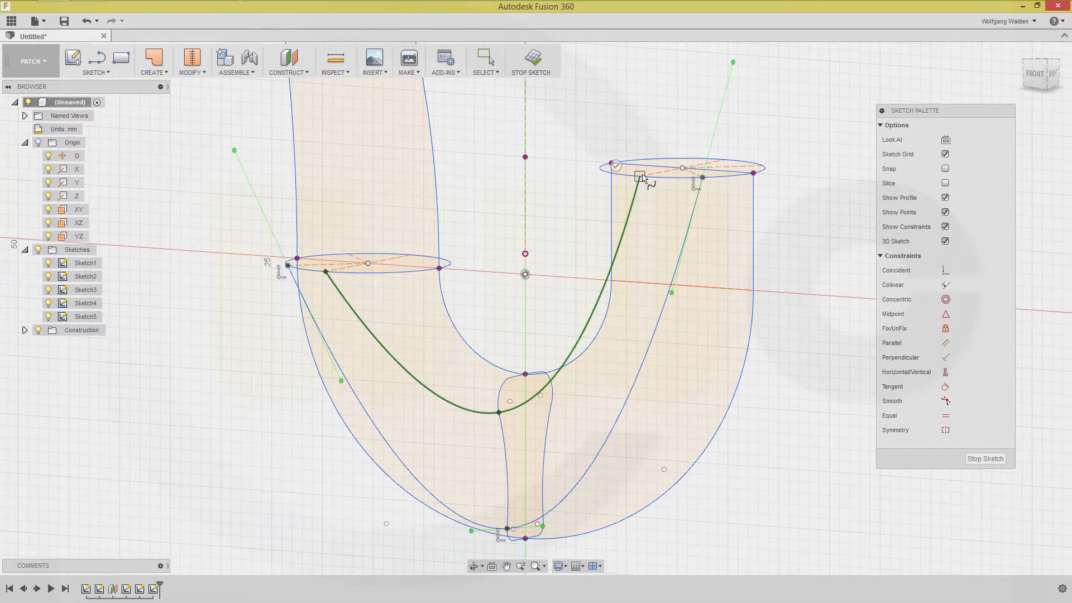
left_click(615, 166)
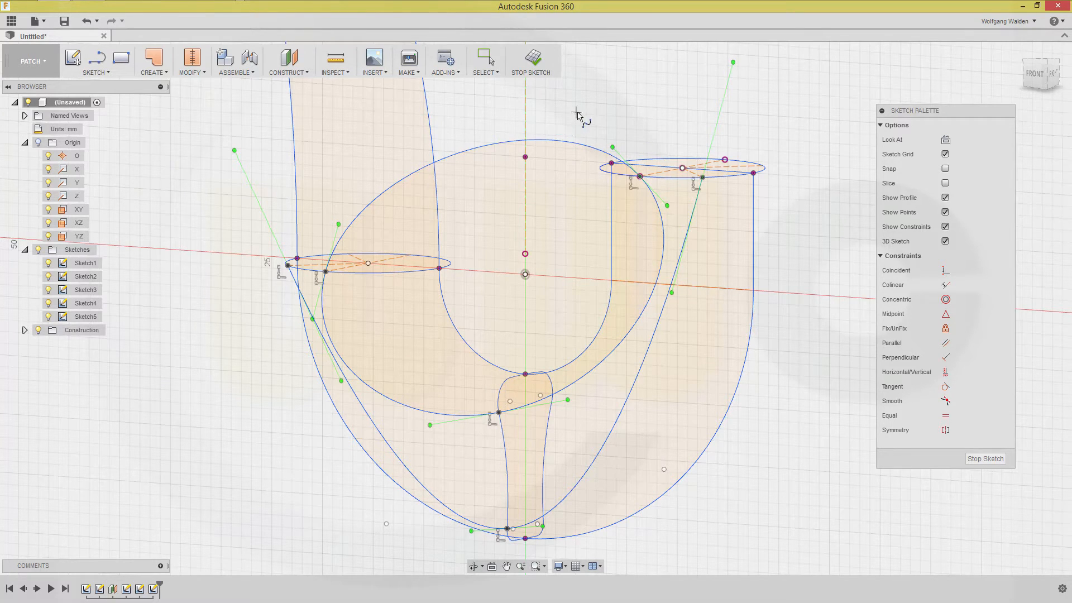
key("Escape")
key("ctrl+z")
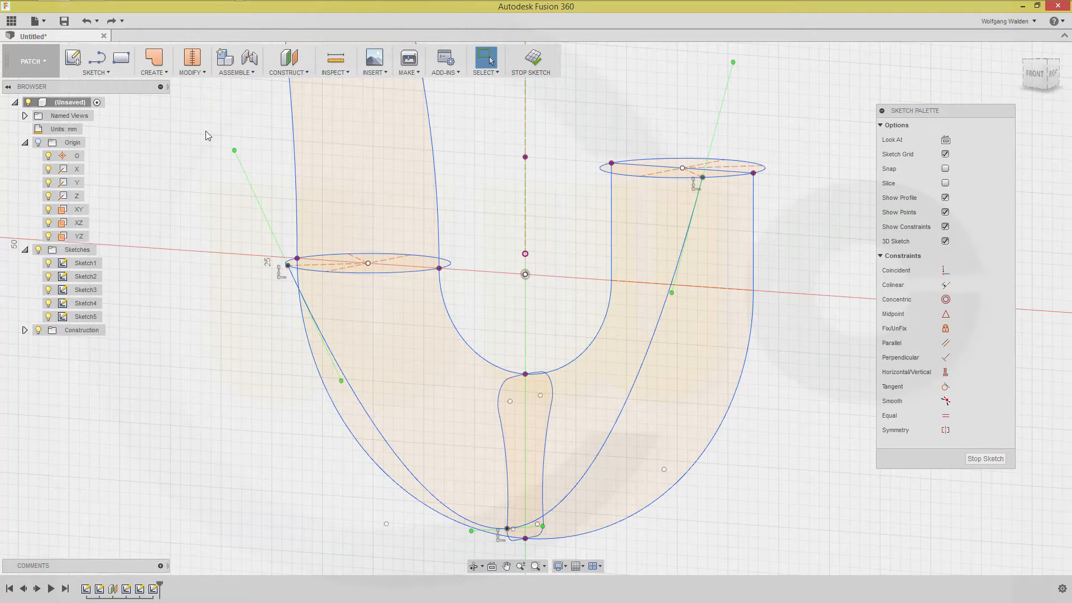
- Draw an open front spline from the shank circle's inner diagonal endpoint through the bend profile's upper side point to the tip circle's inner endpoint
right_click(139, 140)
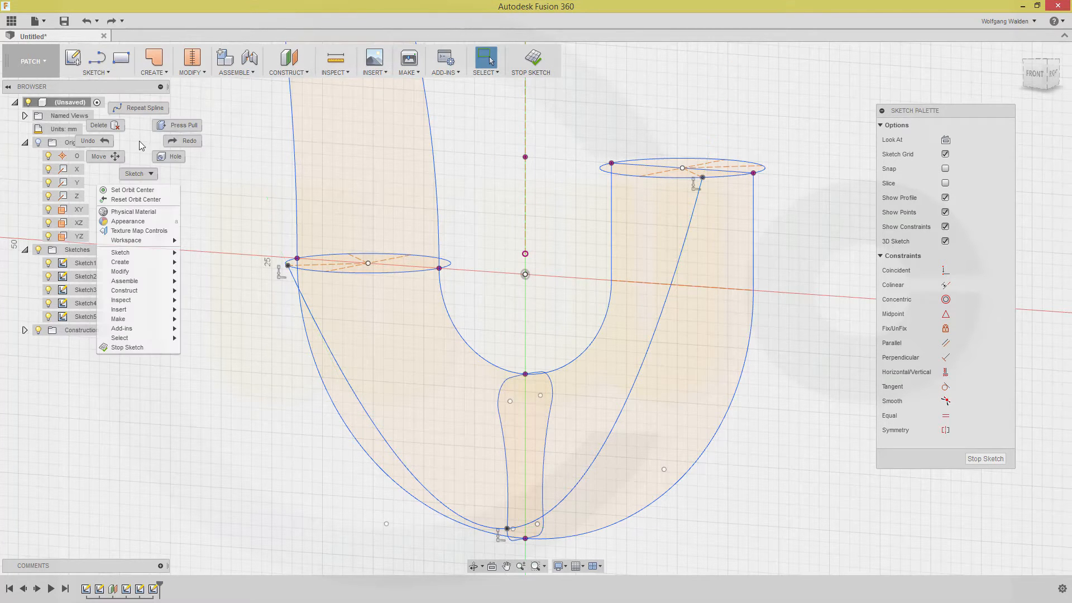
left_click(137, 107)
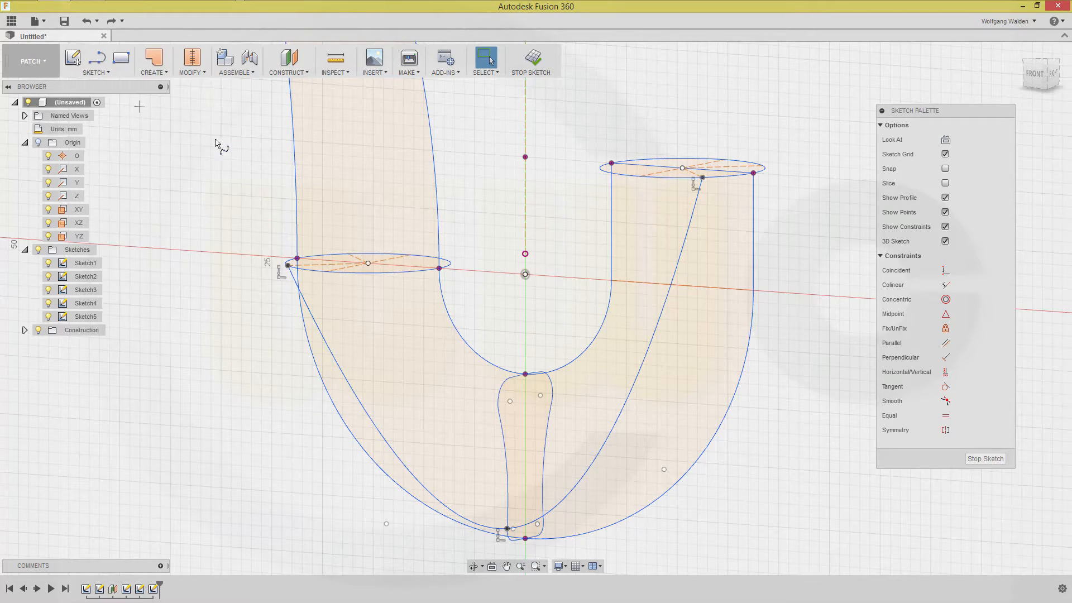
left_click(326, 271)
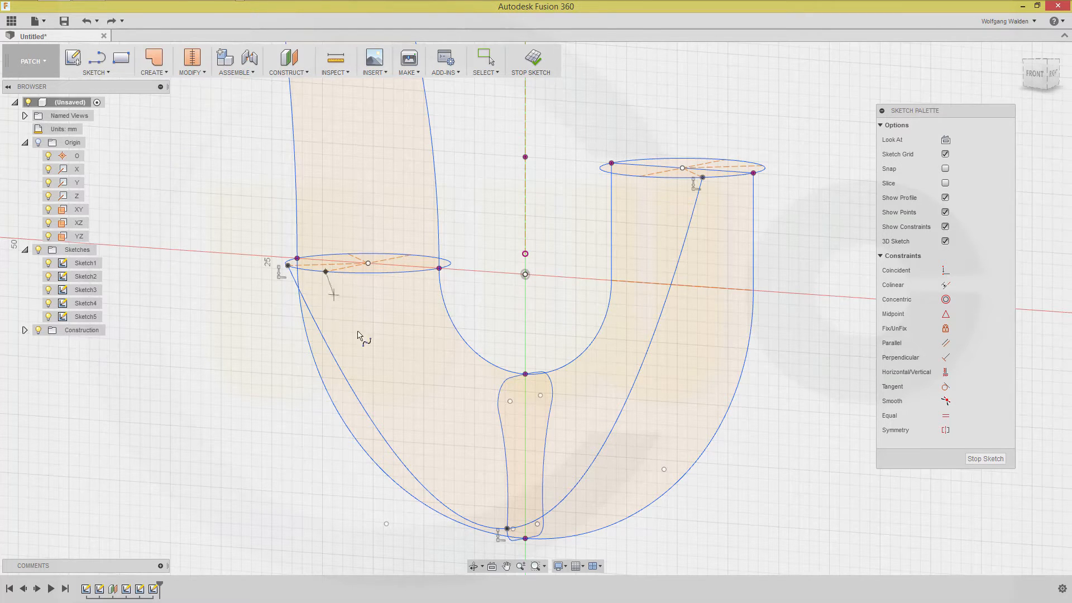
left_click(499, 412)
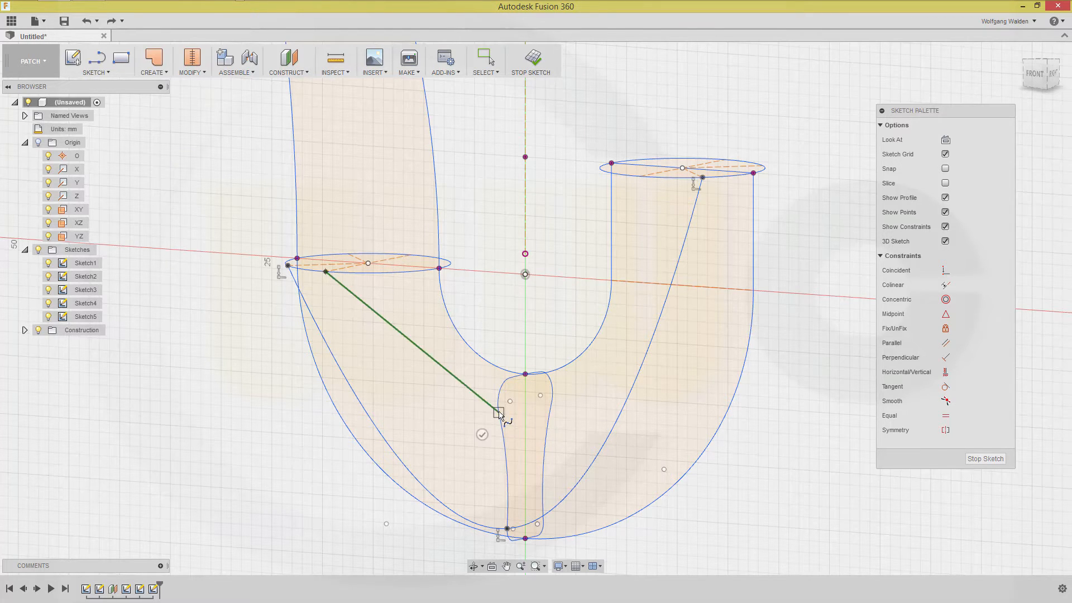
left_click(640, 177)
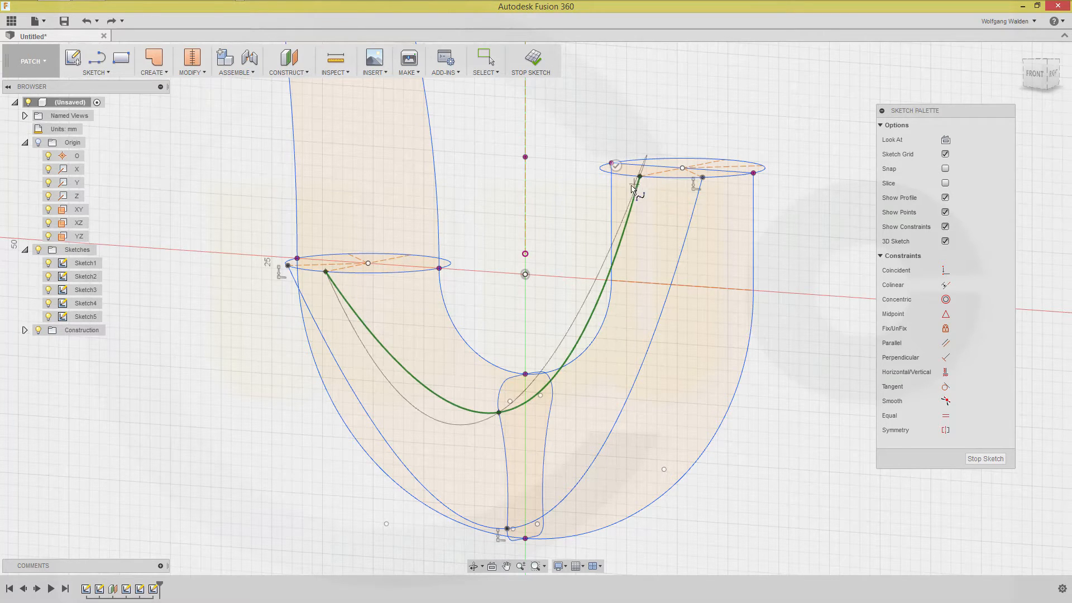
right_click(651, 135)
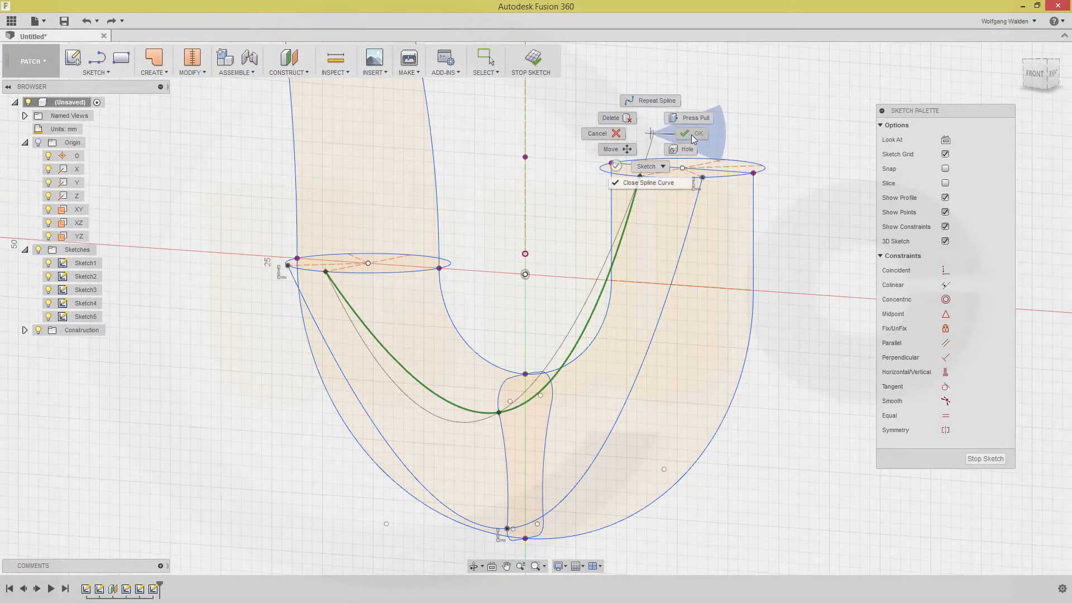
left_click(693, 141)
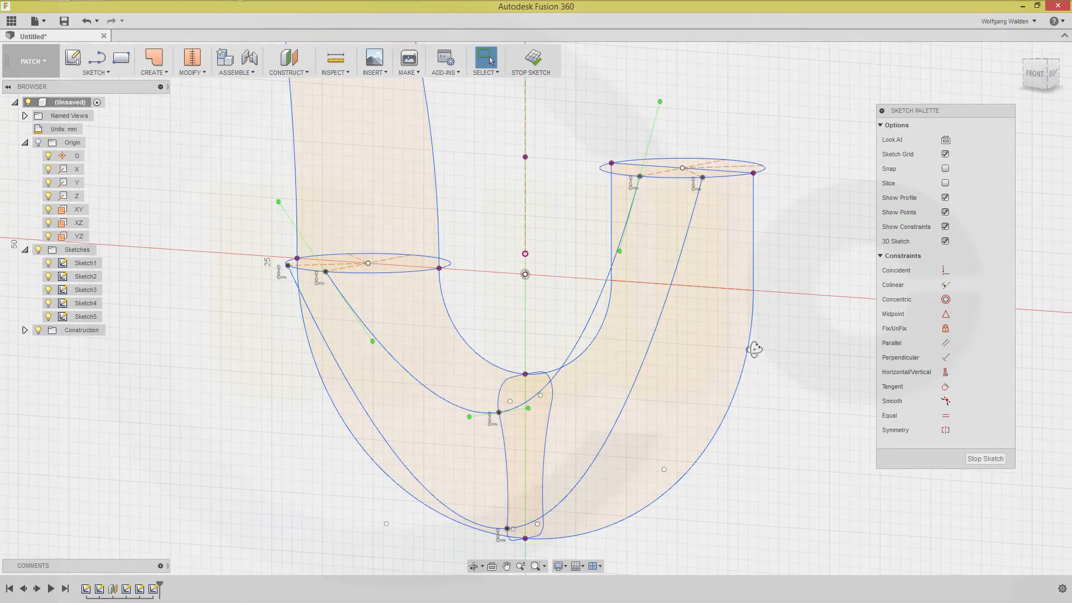
- Draw a spline on the hook's back side from the shank circle's outer endpoint through the bend profile's lower side point to the tip circle
mouse_move(754, 350)
middle_mouse_down("shift")
mouse_move(670, 339)
mouse_move(704, 359)
mouse_move(442, 251)
middle_mouse_up("shift")
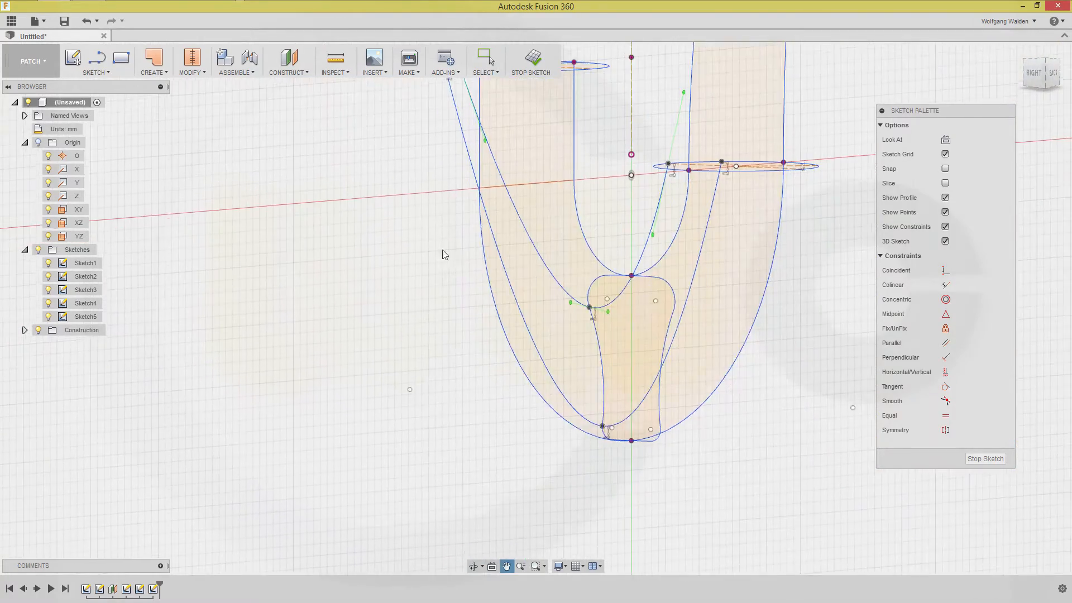
middle_click_drag(695, 343, 656, 355, "shift")
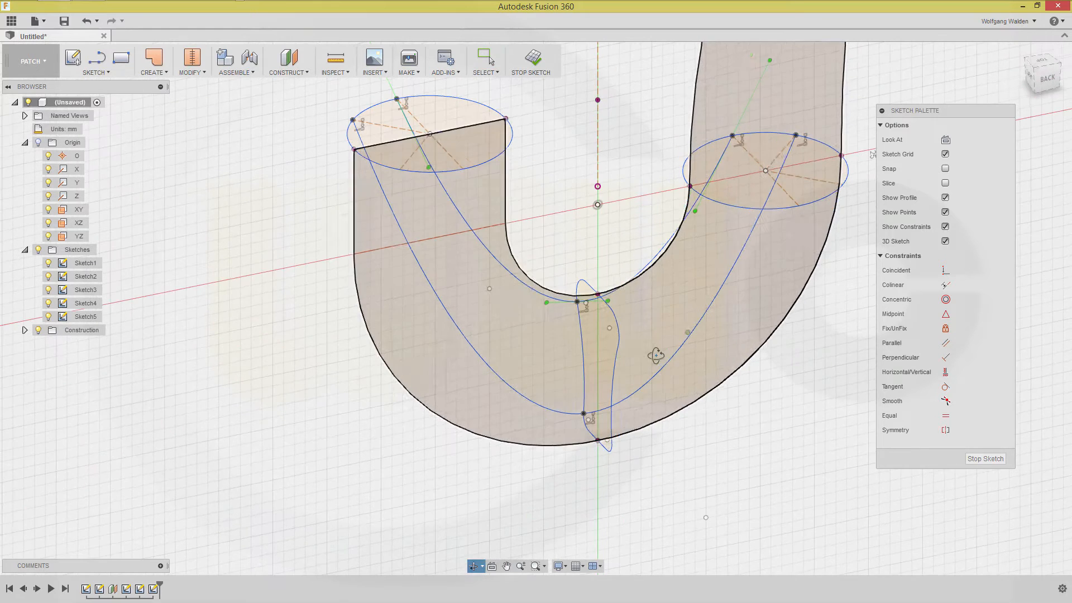
right_click(824, 426)
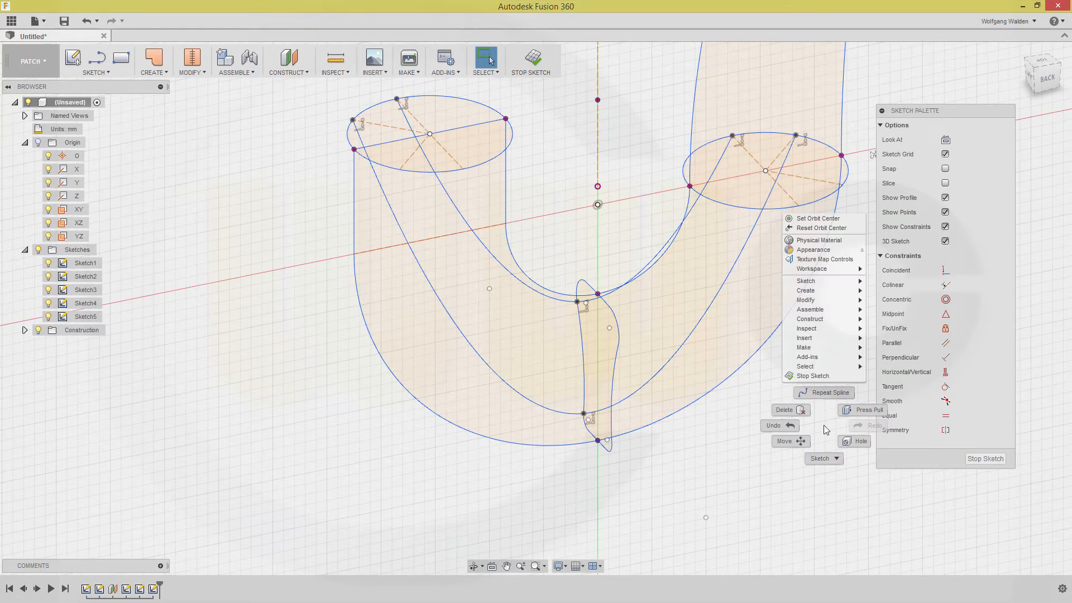
left_click(825, 393)
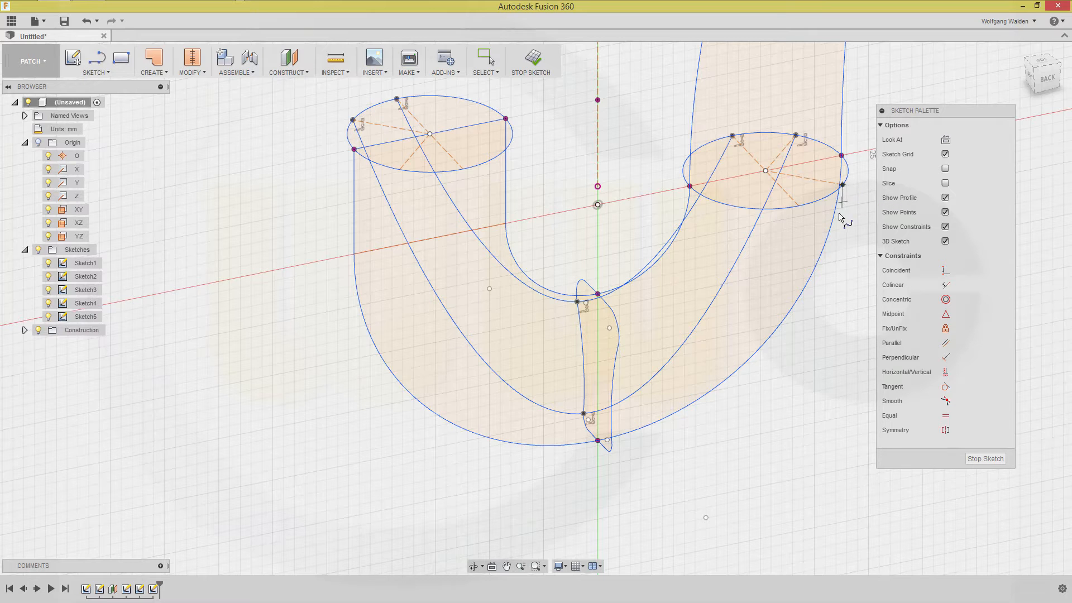
scroll(619, 456, "up", 2)
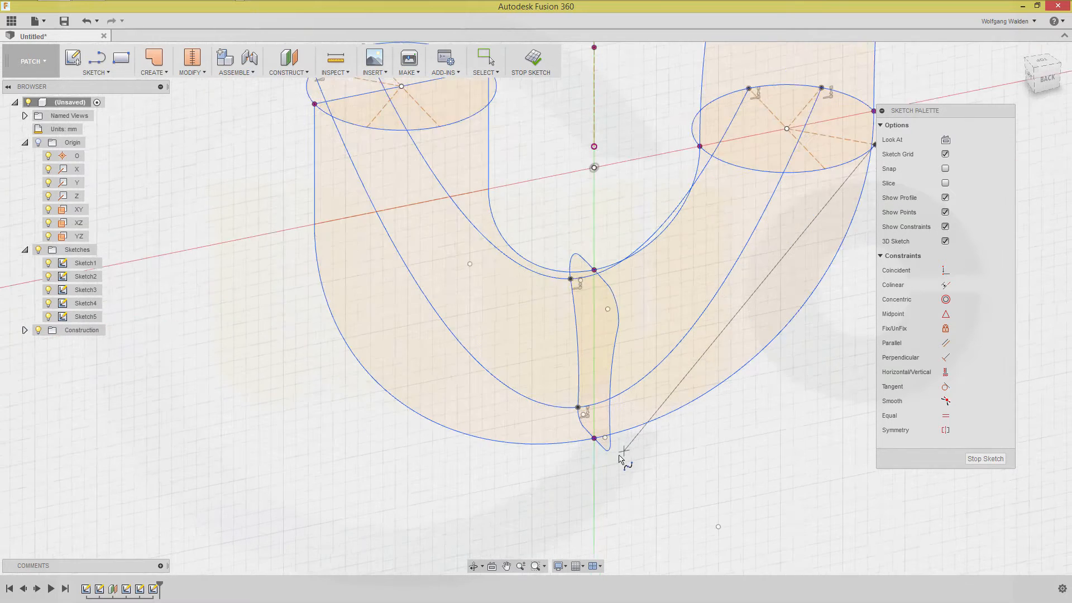
scroll(620, 458, "up", 2)
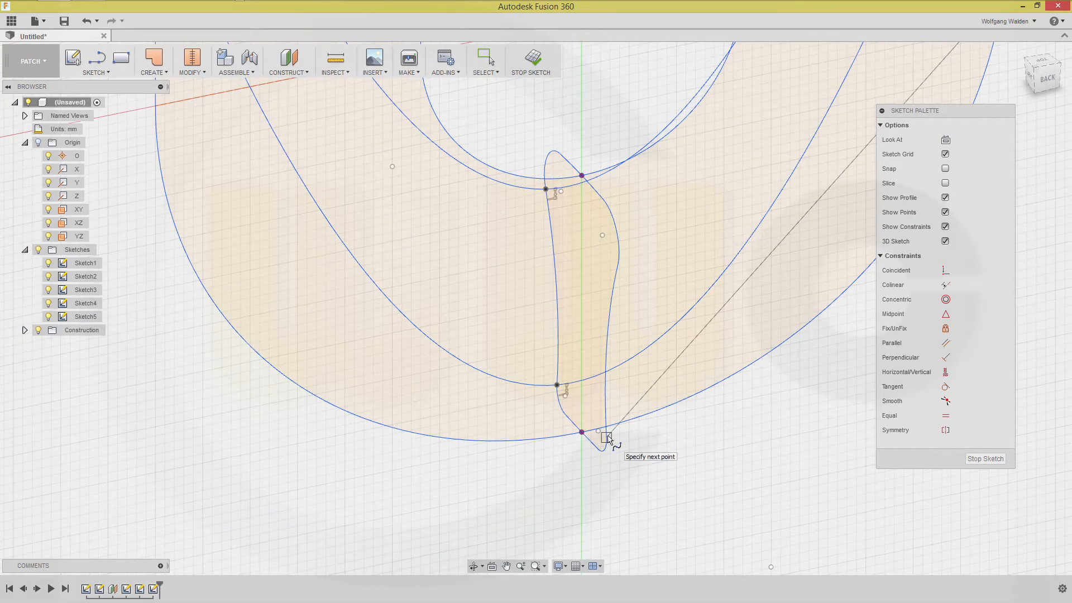
left_click(608, 437)
scroll(397, 318, "down", 3)
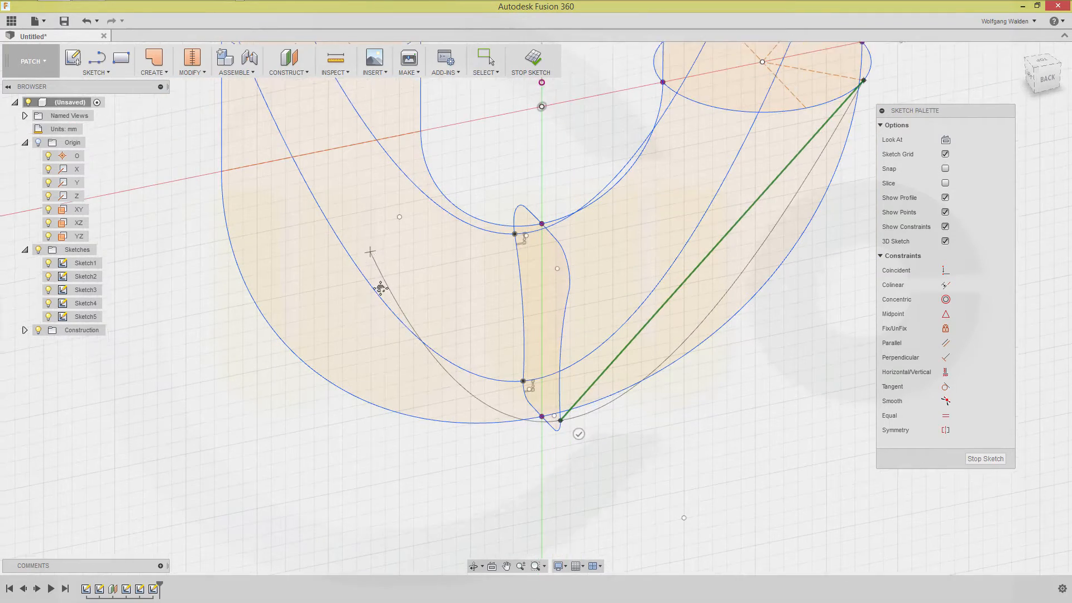
middle_click_drag(380, 288, 450, 450)
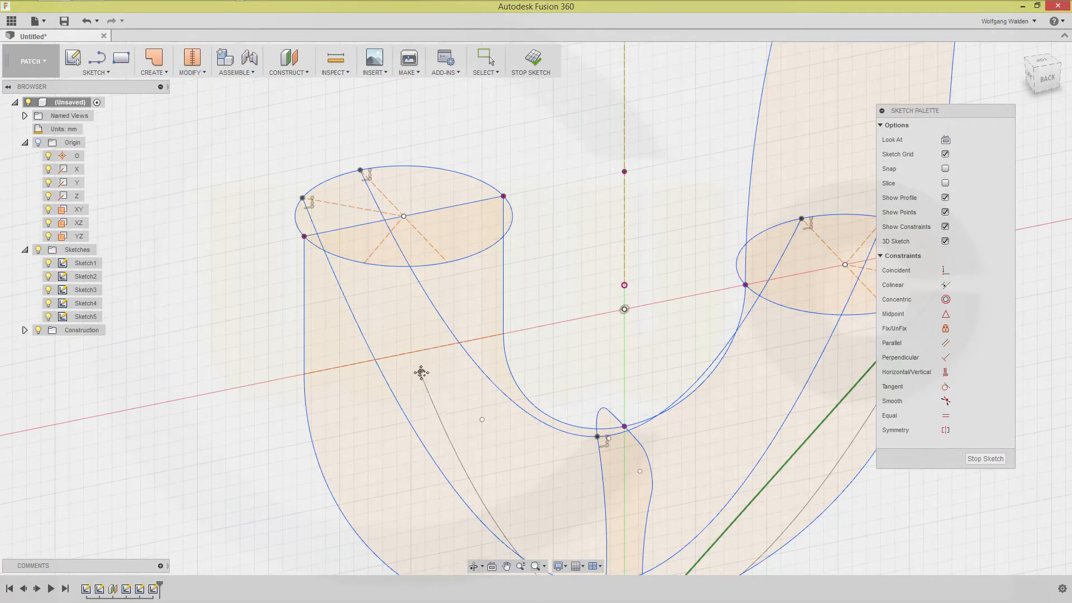
middle_click_drag(421, 373, 292, 335)
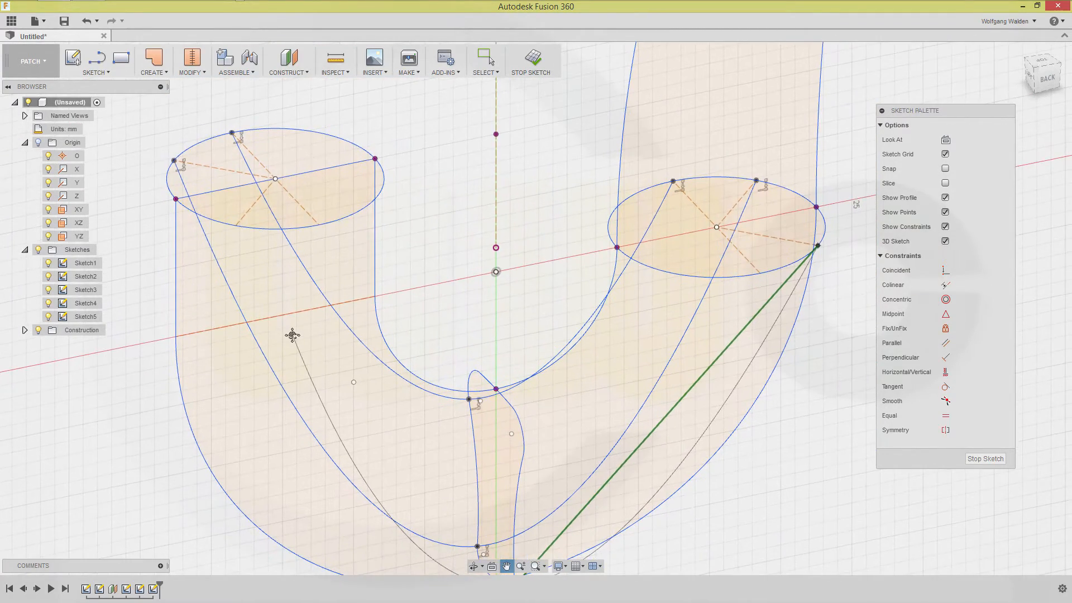
left_click(237, 230)
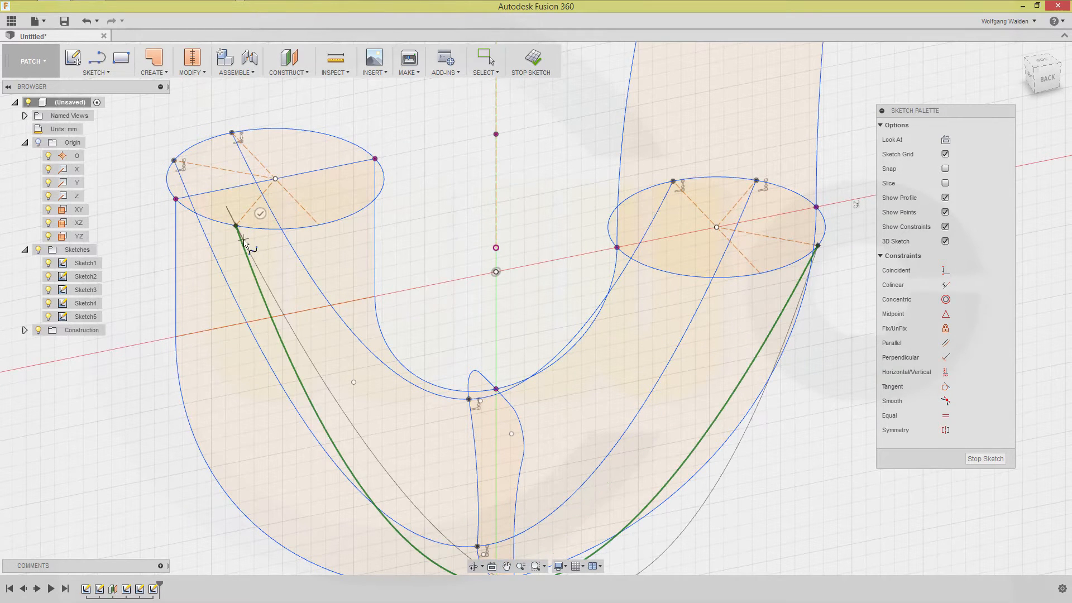
right_click(244, 244)
left_click(291, 242)
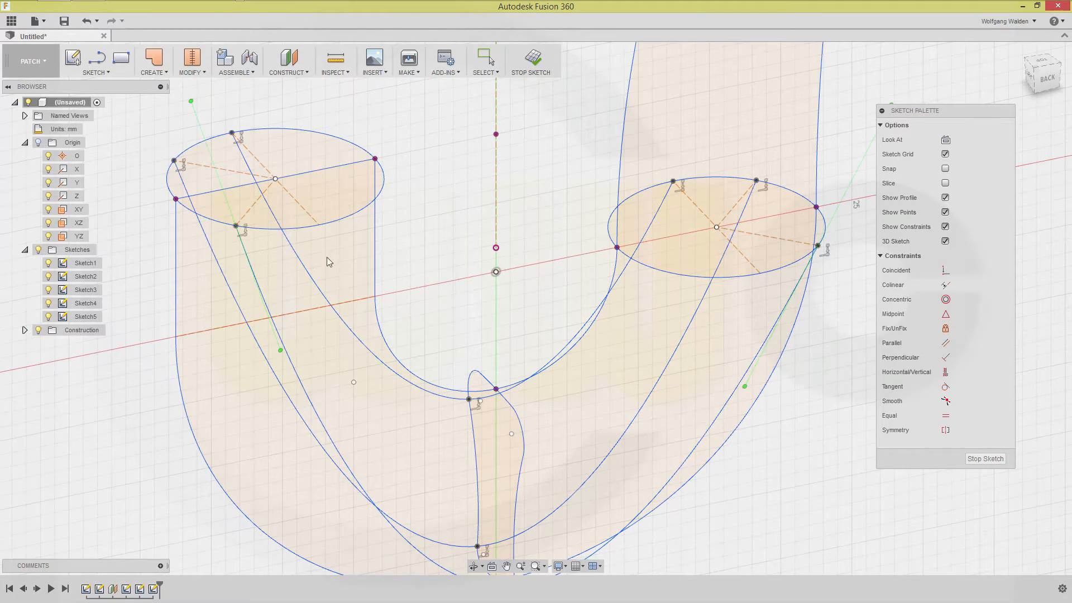
- Draw a second back-side spline from the shank circle's inner endpoint through the bend profile's upper side point to the tip circle's inner endpoint
right_click(454, 249)
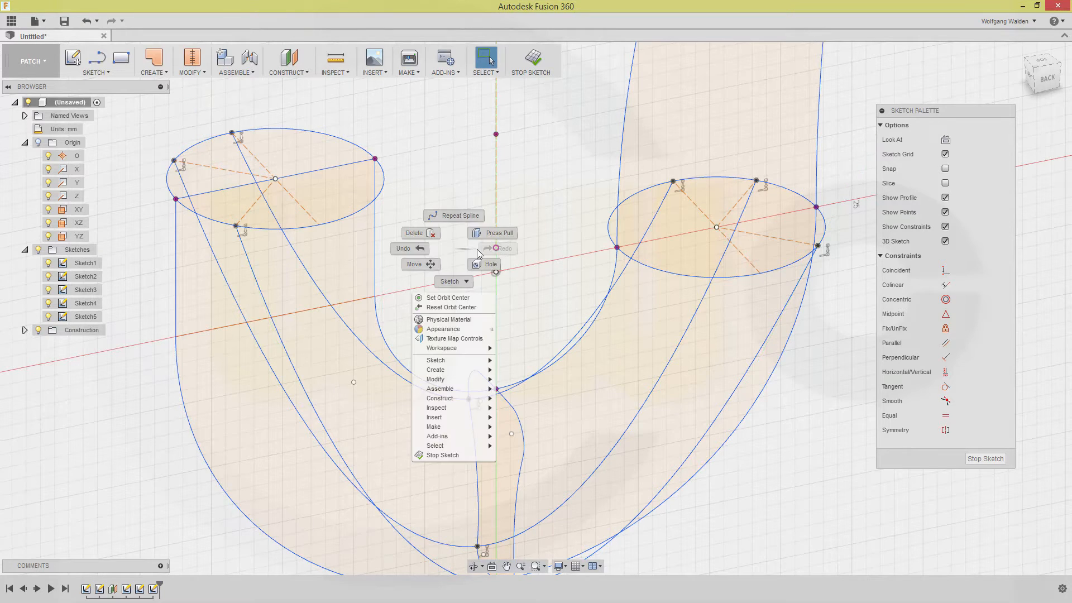
left_click(461, 216)
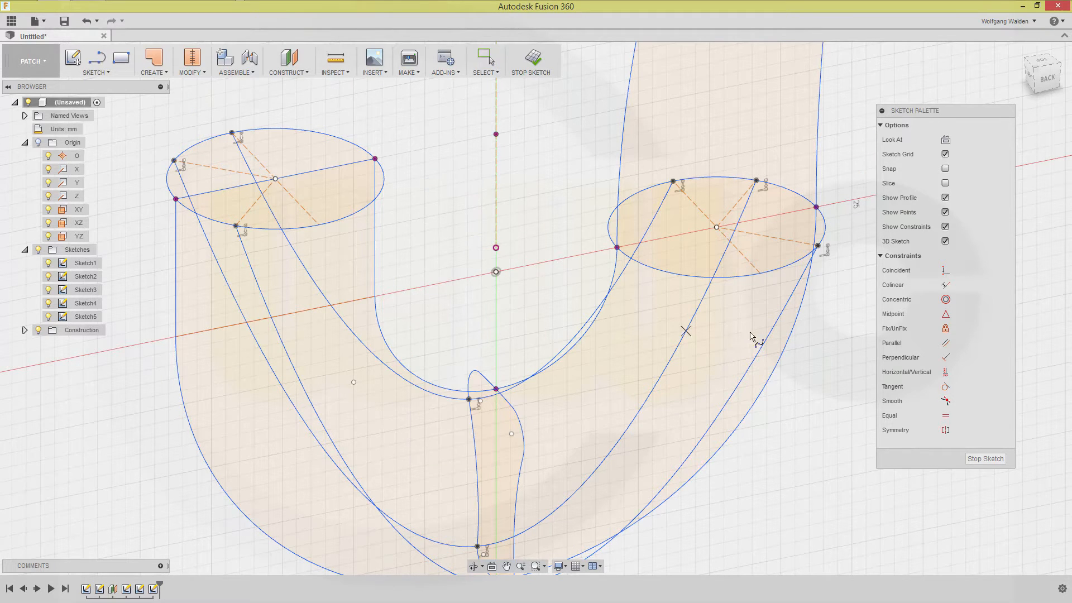
left_click(760, 273)
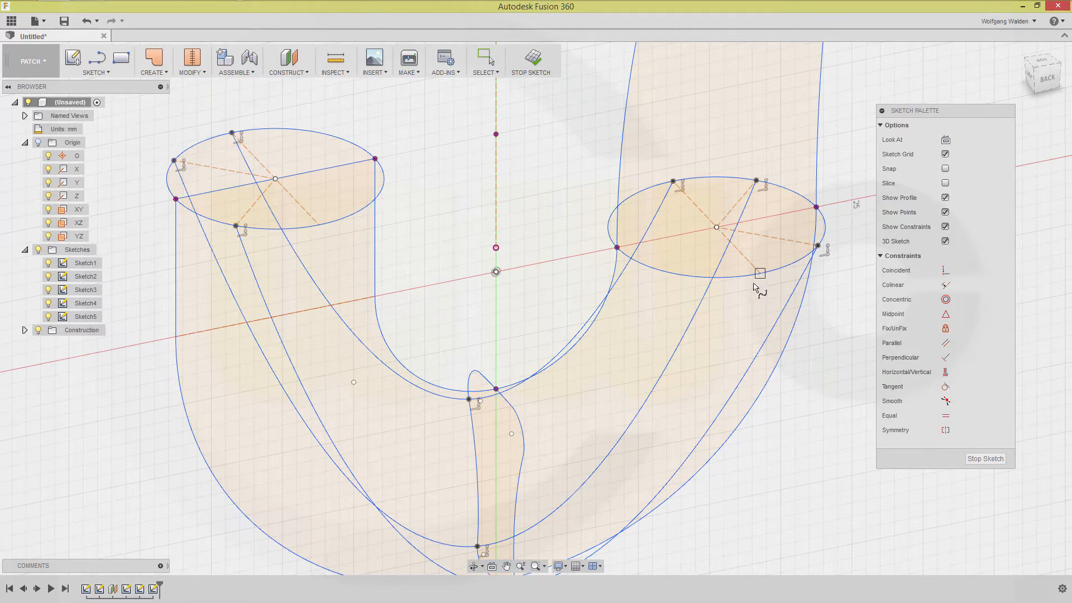
left_click(523, 457)
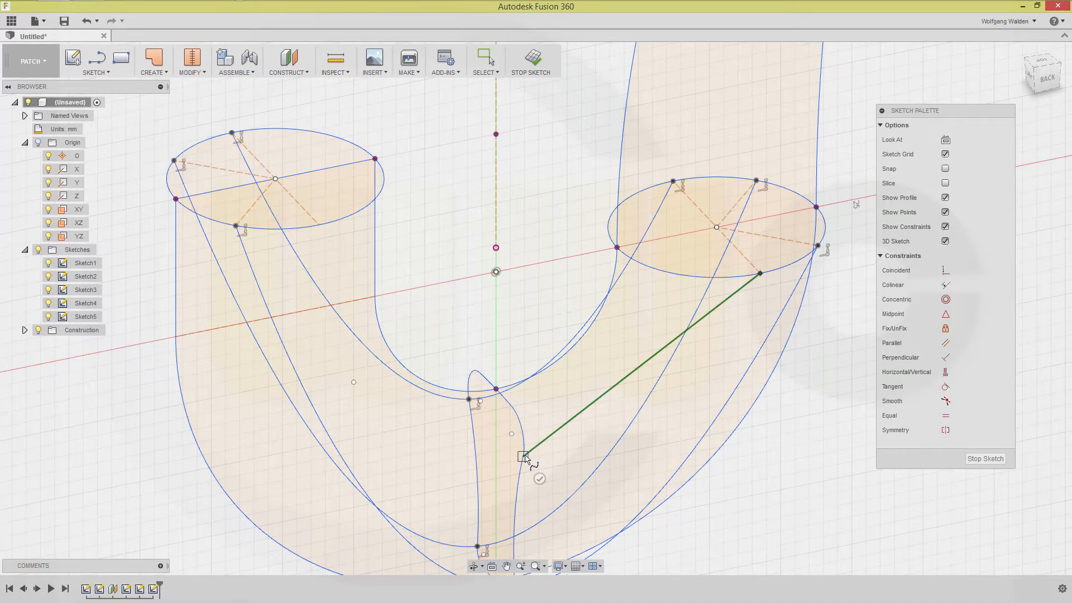
left_click(318, 226)
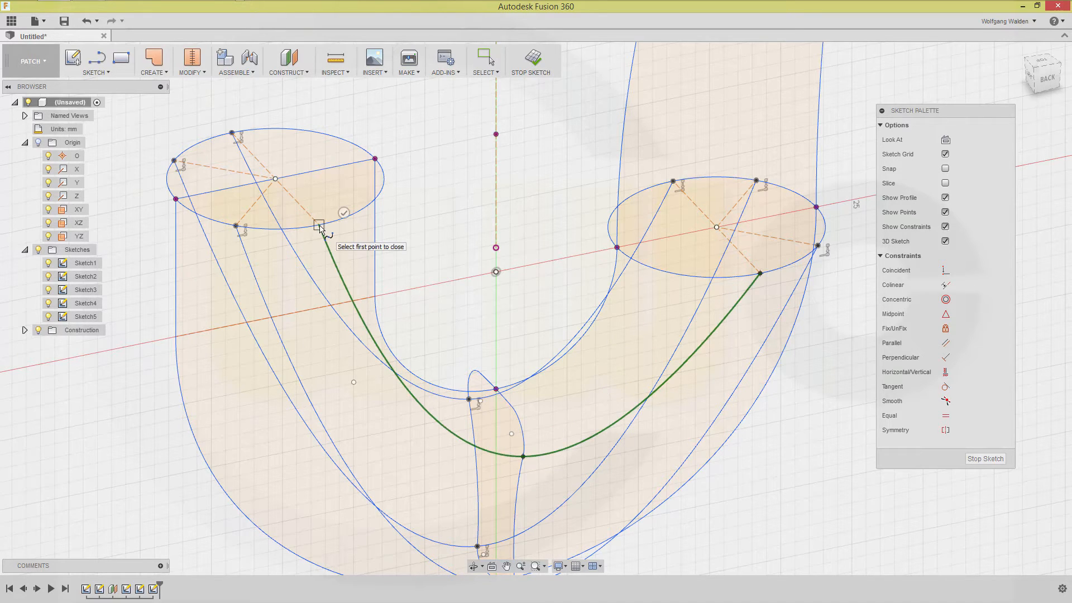
right_click(321, 229)
left_click(362, 229)
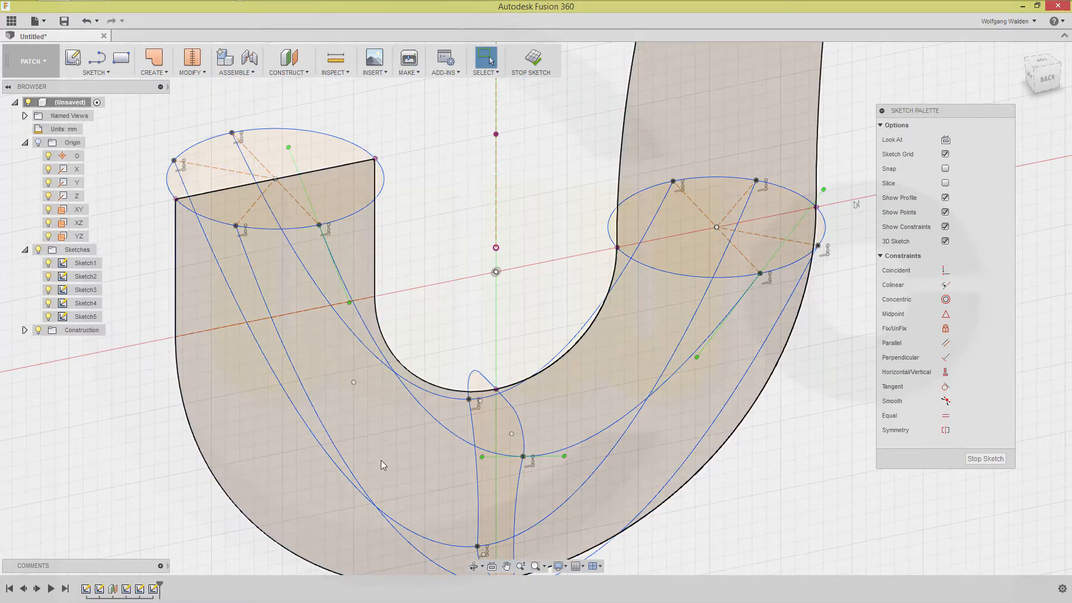
- Draw a 10 mm vertical line upward from the shank circle's outer front spline endpoint
mouse_move(381, 460)
middle_mouse_down("shift")
mouse_move(526, 447)
mouse_move(446, 437)
mouse_move(451, 331)
mouse_move(479, 268)
mouse_move(479, 296)
mouse_move(469, 223)
mouse_move(470, 300)
middle_mouse_up("shift")
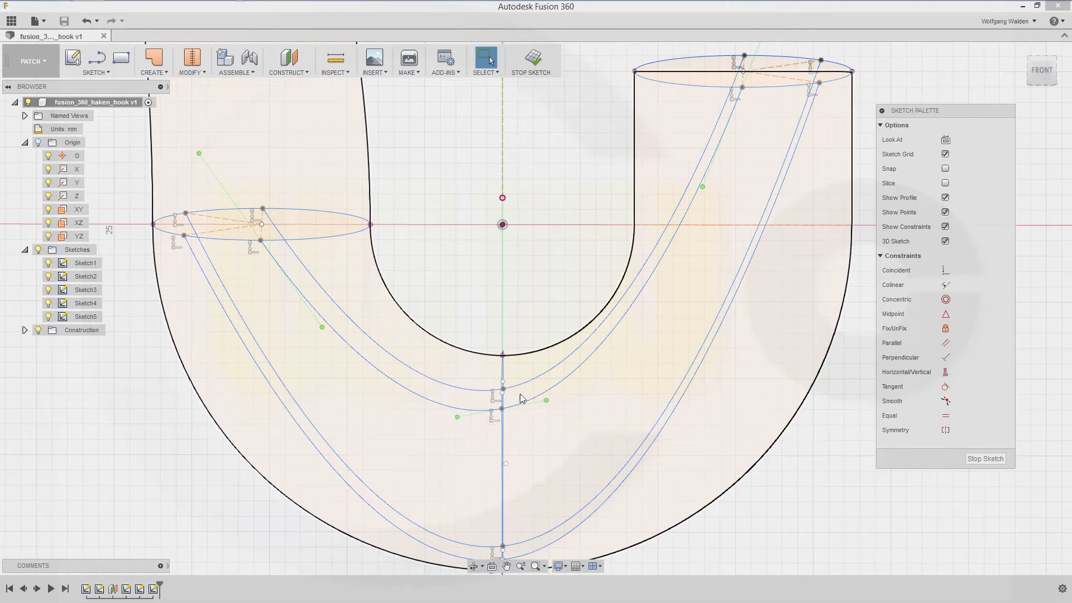
middle_click_drag(300, 383, 303, 409, "shift")
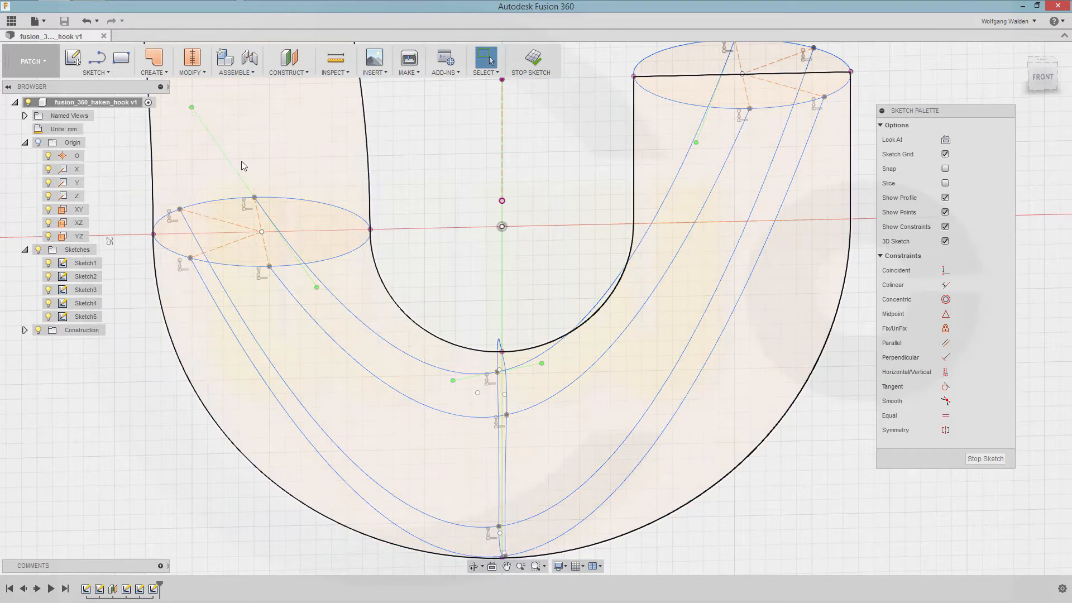
left_click(105, 71)
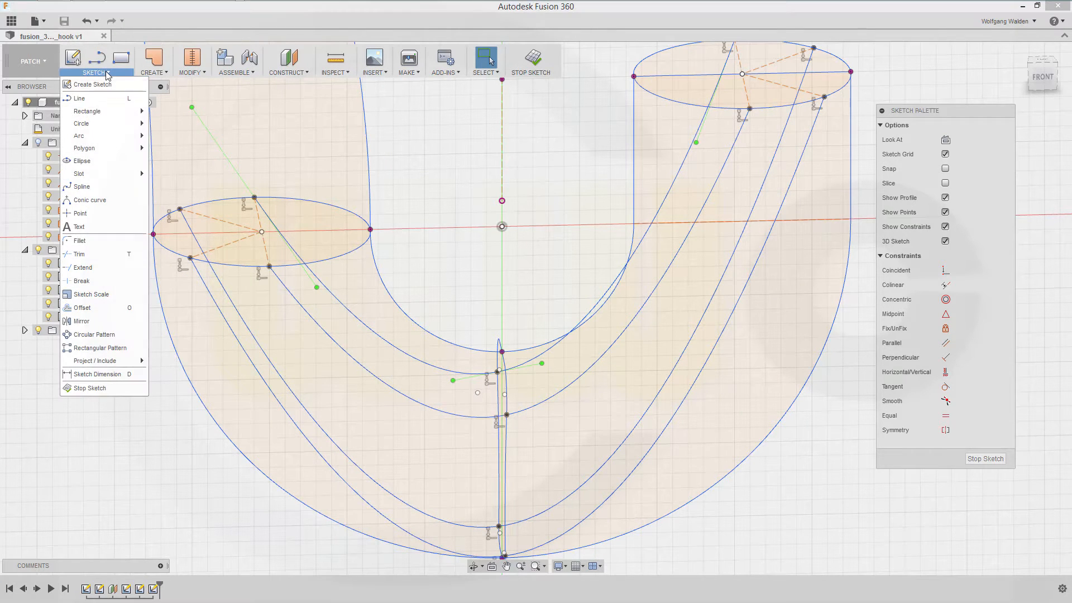
left_click(80, 99)
mouse_move(438, 311)
middle_mouse_down("shift")
mouse_move(538, 303)
mouse_move(510, 294)
mouse_move(529, 309)
middle_mouse_up("shift")
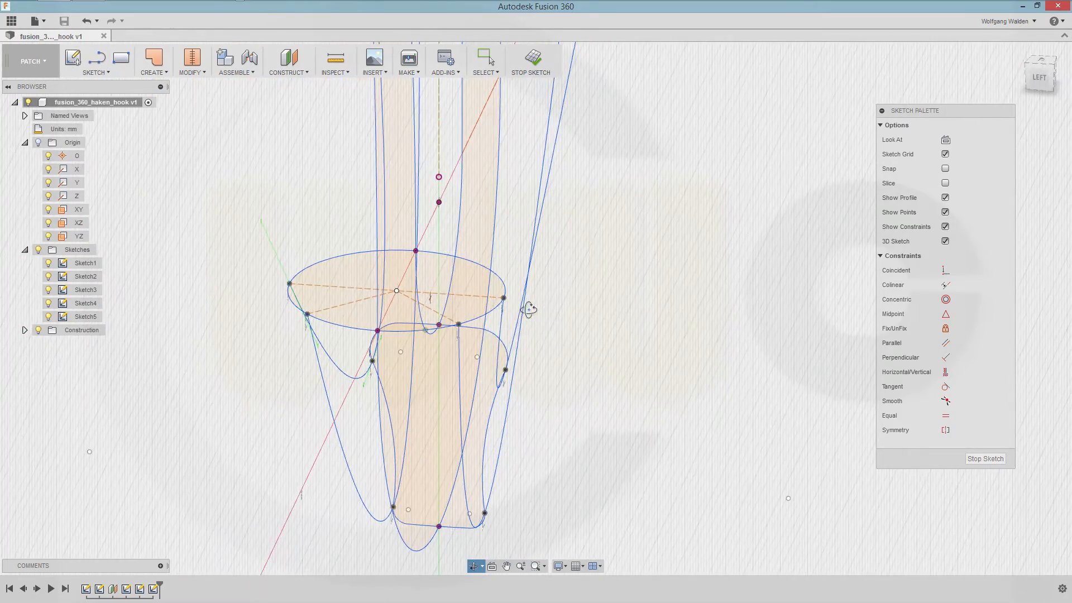
left_click(457, 324)
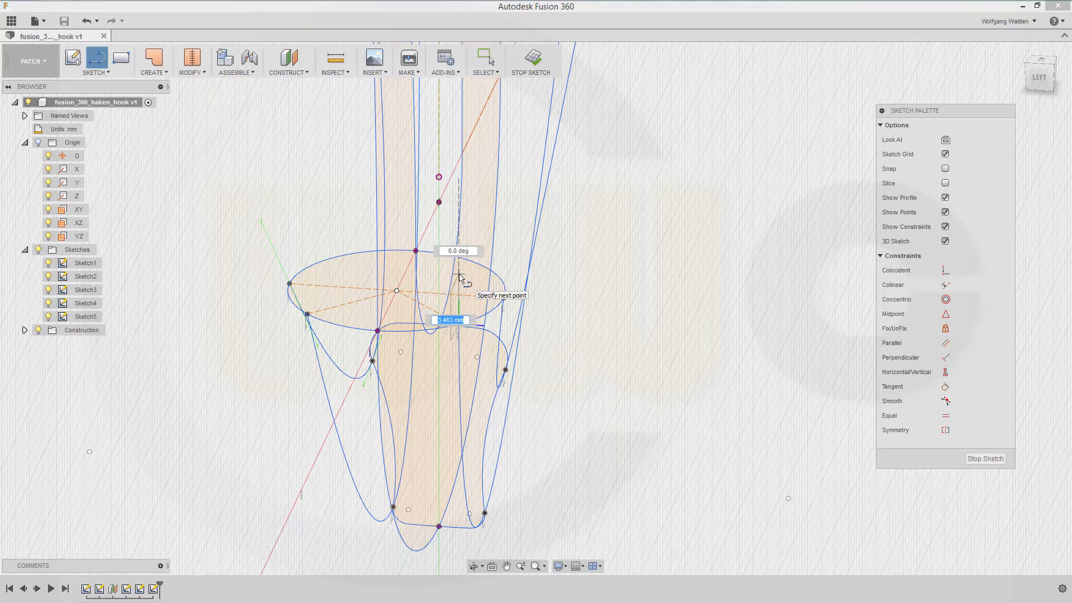
type("10")
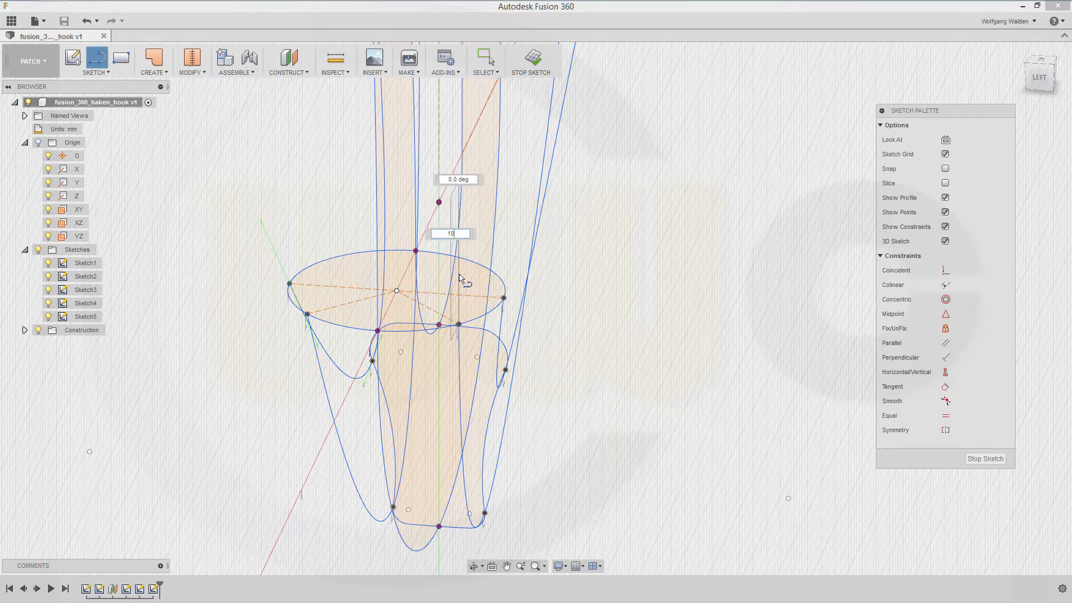
key("Return")
key("Escape")
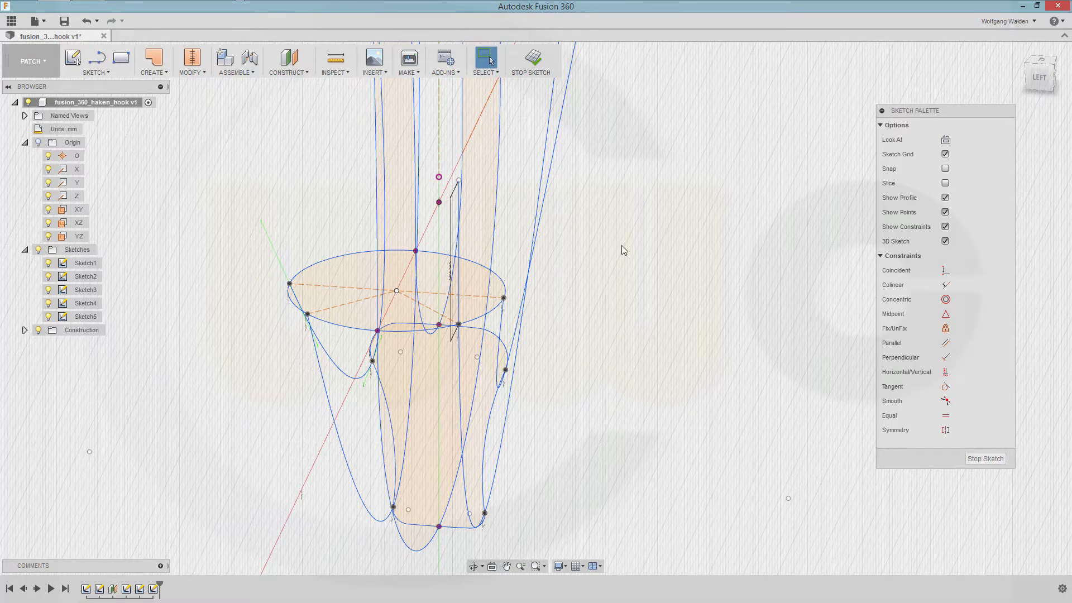
- Draw a 10 mm vertical line upward from the shank circle's inner front spline endpoint
middle_click_drag(610, 302, 624, 286, "shift")
right_click(626, 289)
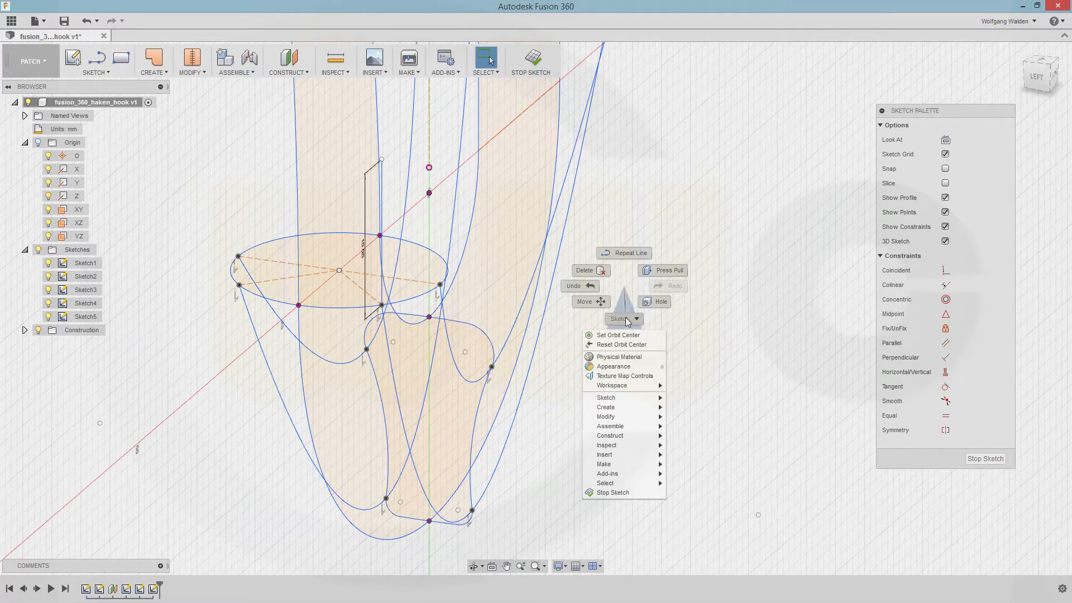
left_click(624, 252)
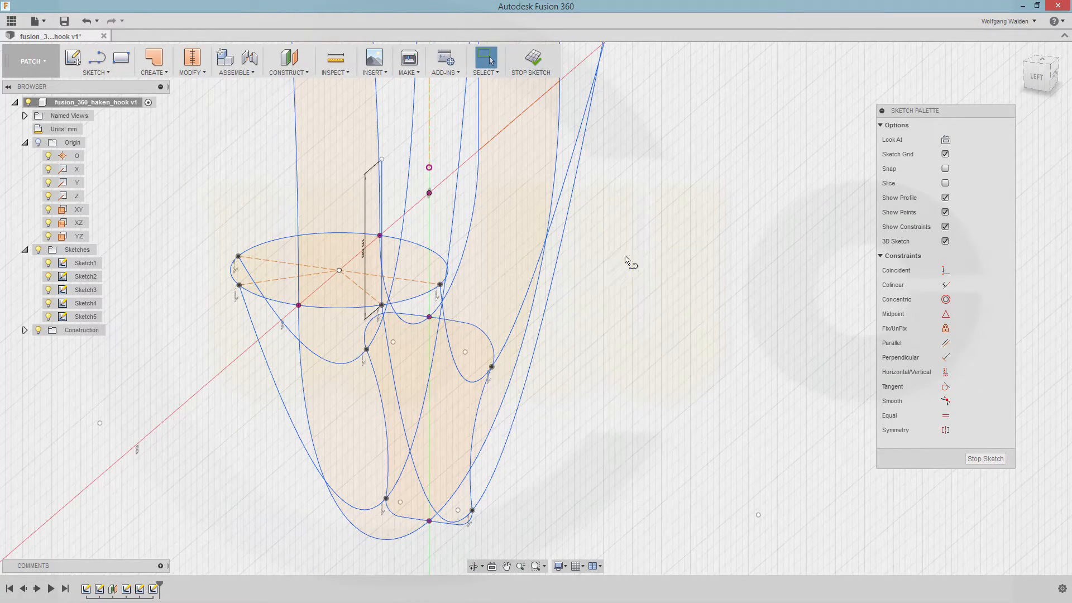
left_click(441, 285)
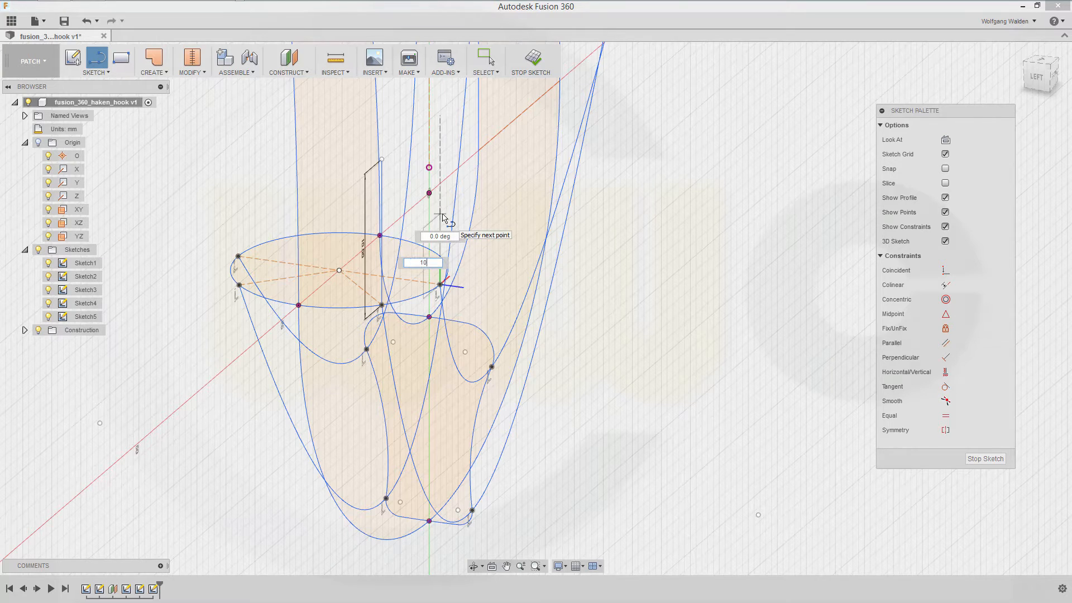
type("10")
key("Return")
key("Escape")
- Draw a 10 mm vertical line upward from the shank circle's outer back spline endpoint
right_click(442, 217)
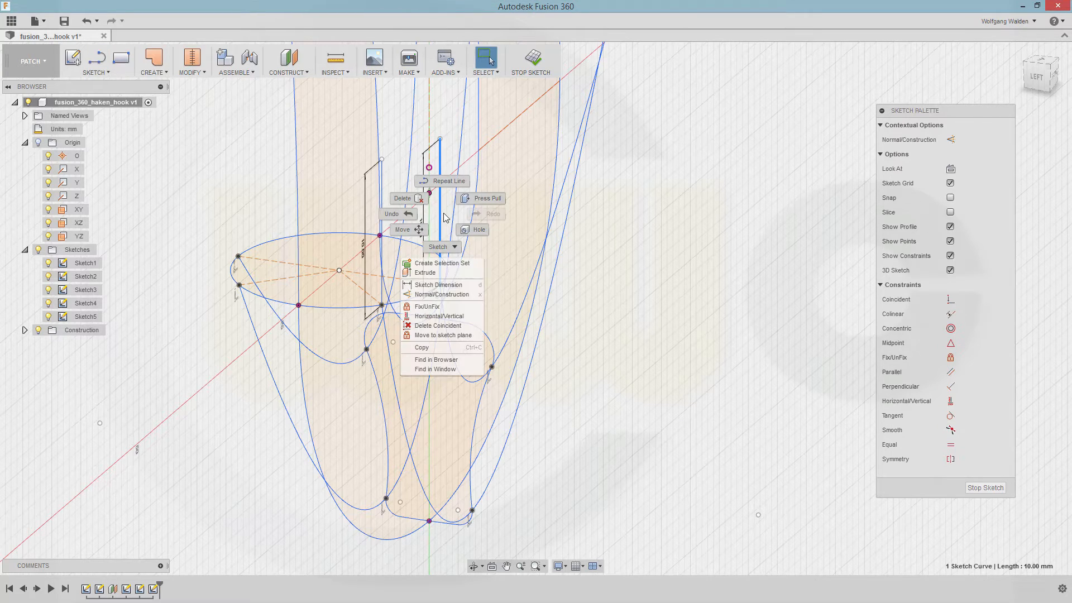
key("Escape")
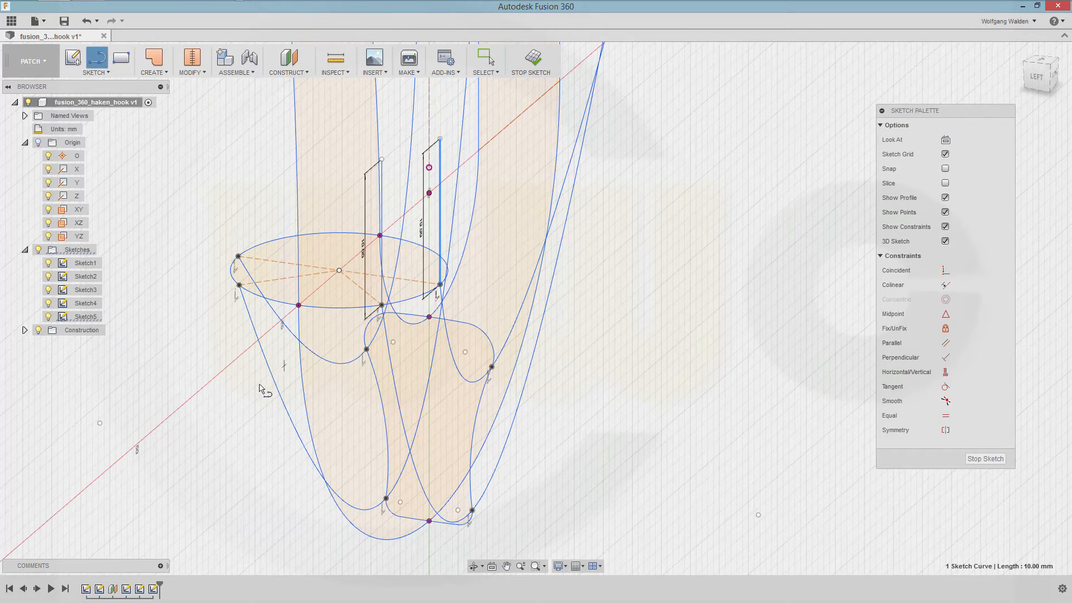
middle_click_drag(295, 393, 301, 390, "shift")
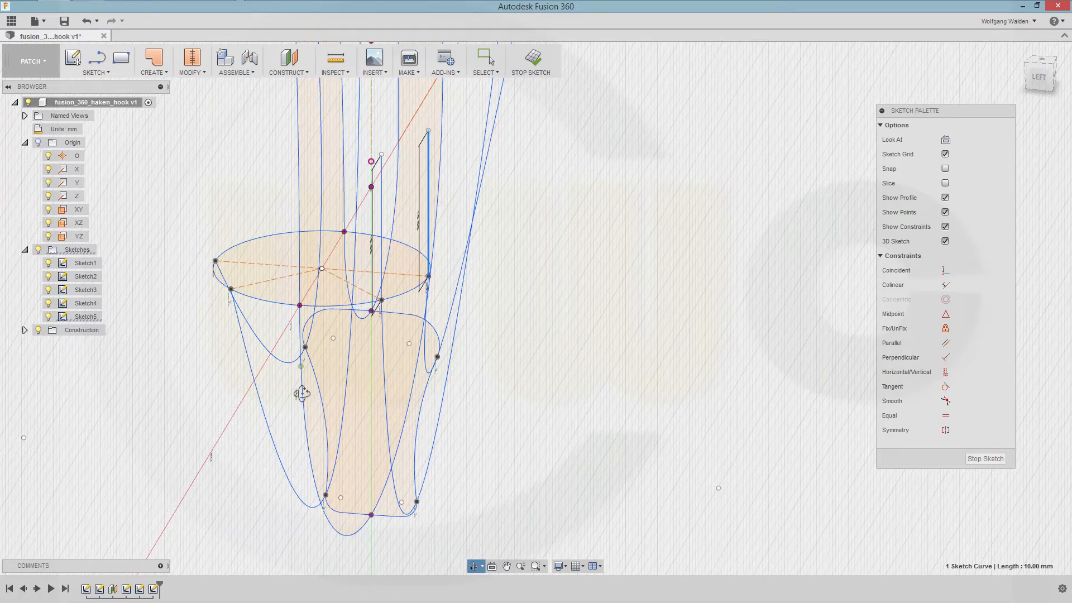
left_click(230, 289)
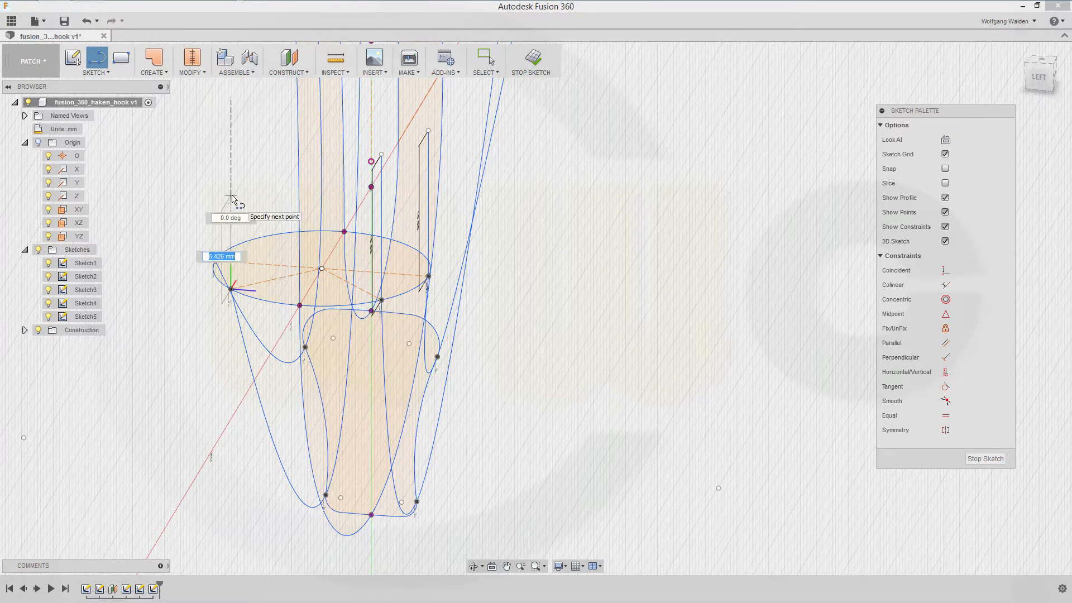
type("10")
key("Return")
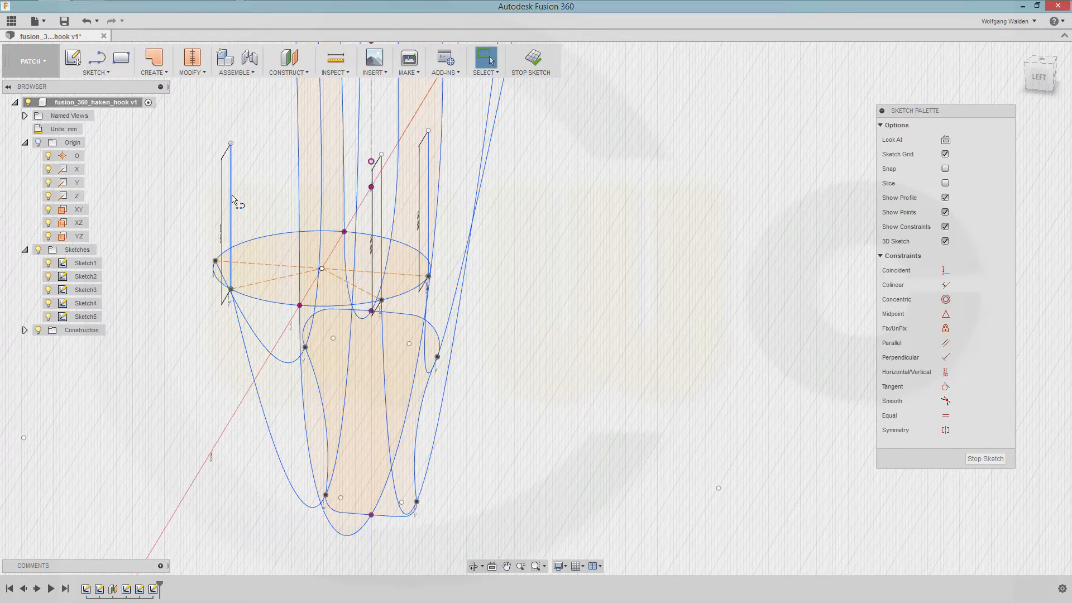
- Draw a 10 mm vertical line upward from the shank circle's inner back spline endpoint
right_click(256, 172)
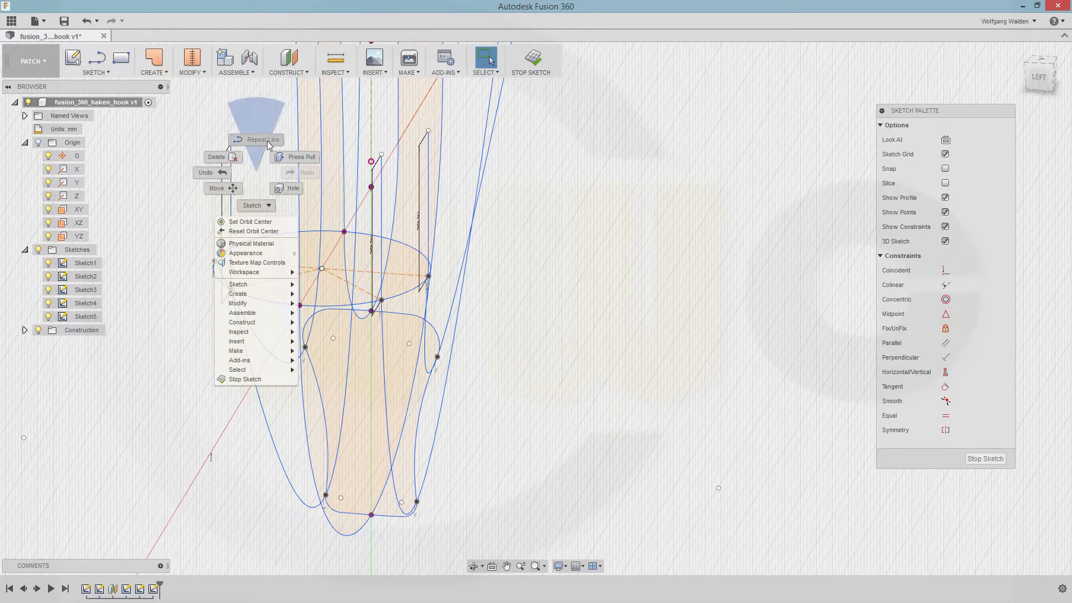
left_click(257, 139)
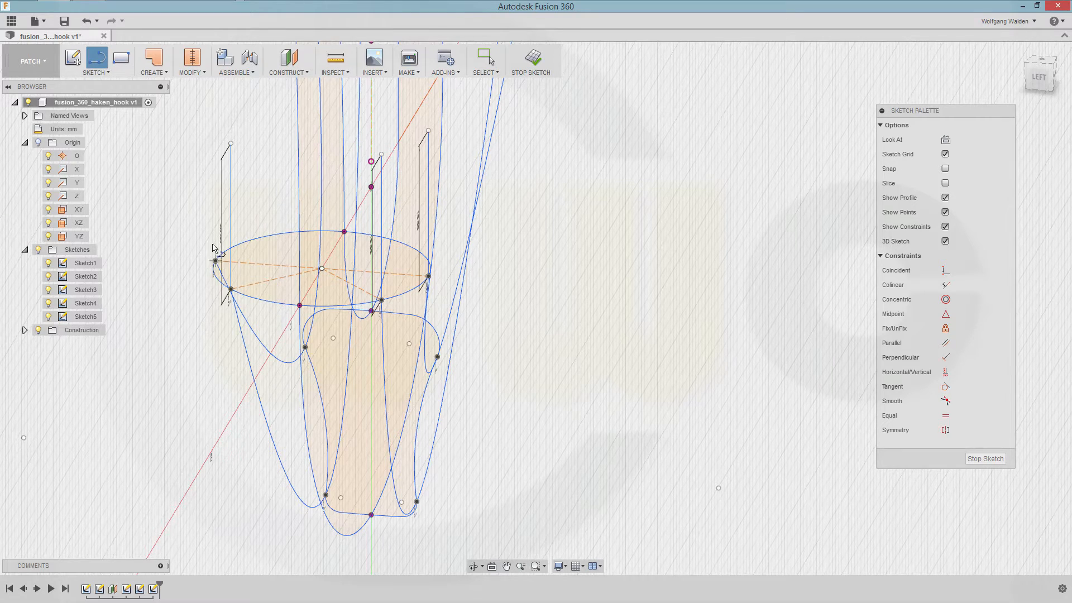
left_click(215, 261)
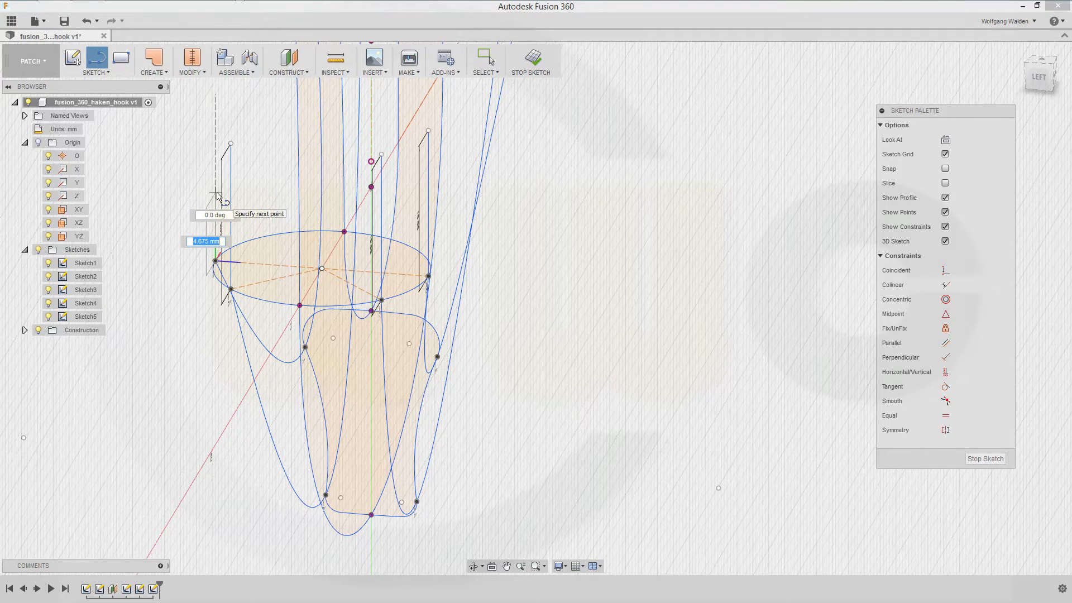
type("10")
key("Return")
key("Escape")
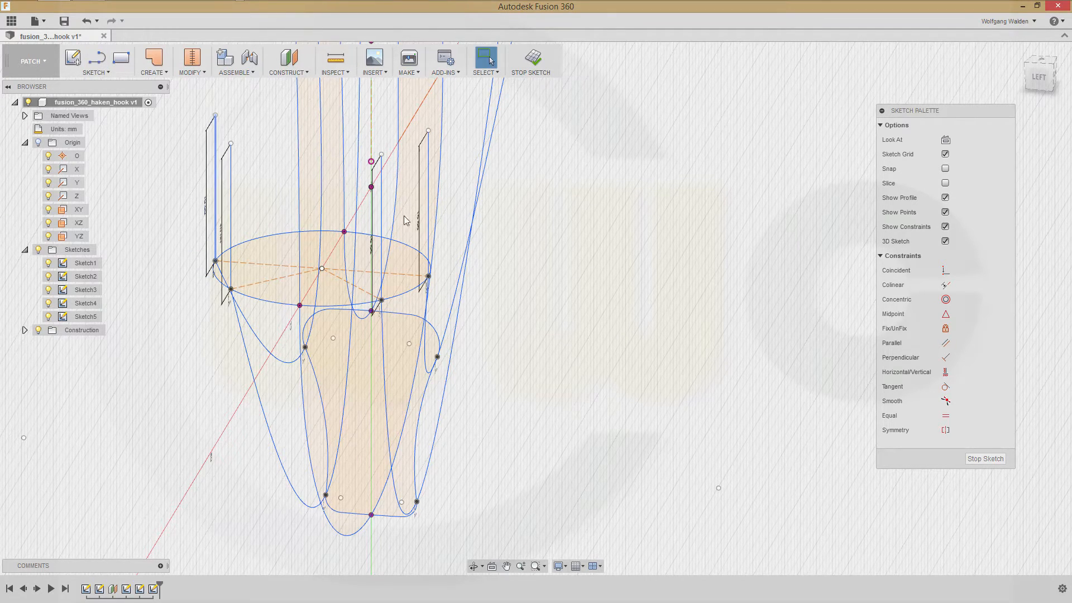
- Draw a 10 mm line upward from the tip circle's outer front spline endpoint, with its angle locked at 0 degrees
middle_click_drag(641, 251, 582, 479, "shift")
middle_click_drag(632, 398, 641, 407, "shift")
right_click(635, 404)
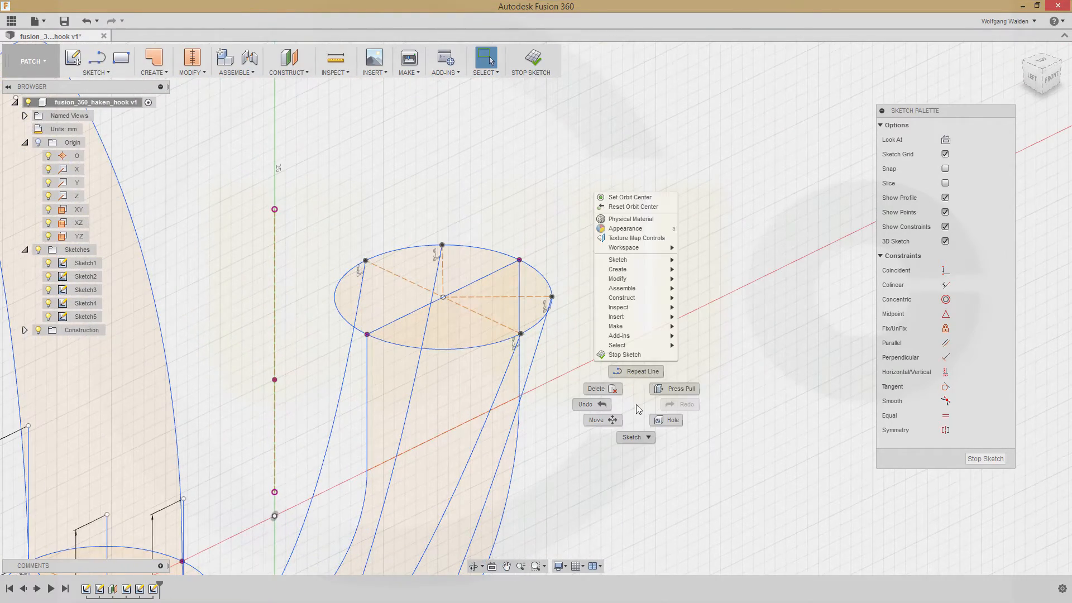
left_click(629, 371)
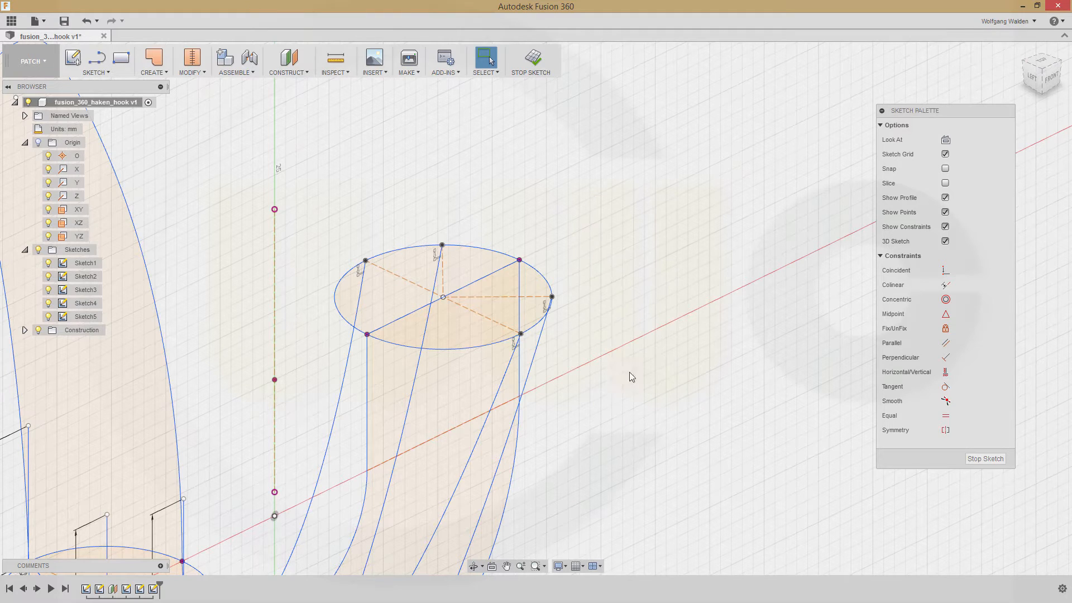
left_click(551, 296)
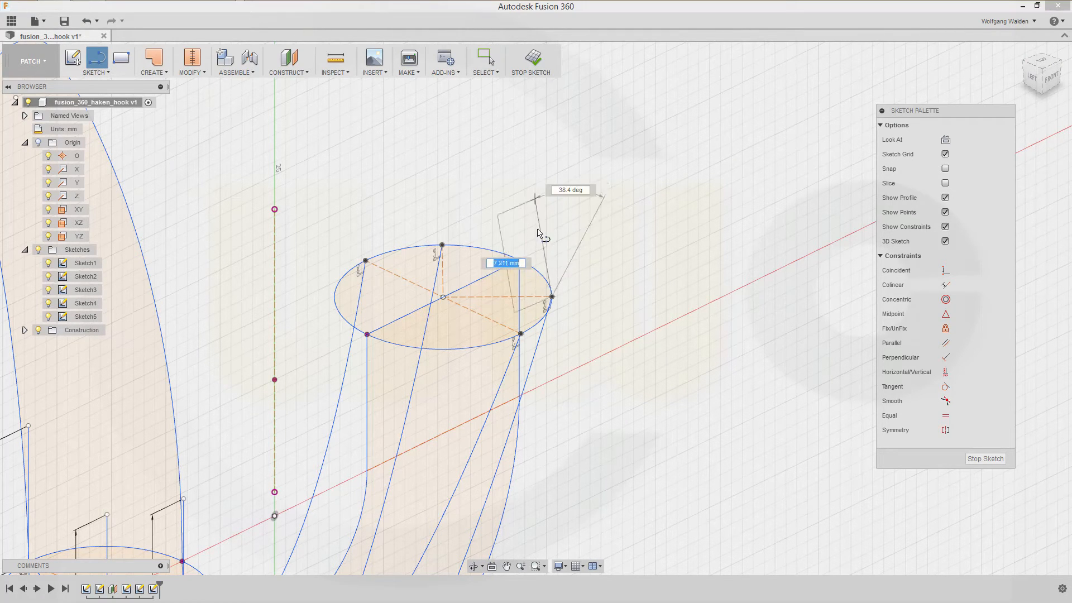
middle_click_drag(562, 236, 565, 210, "shift")
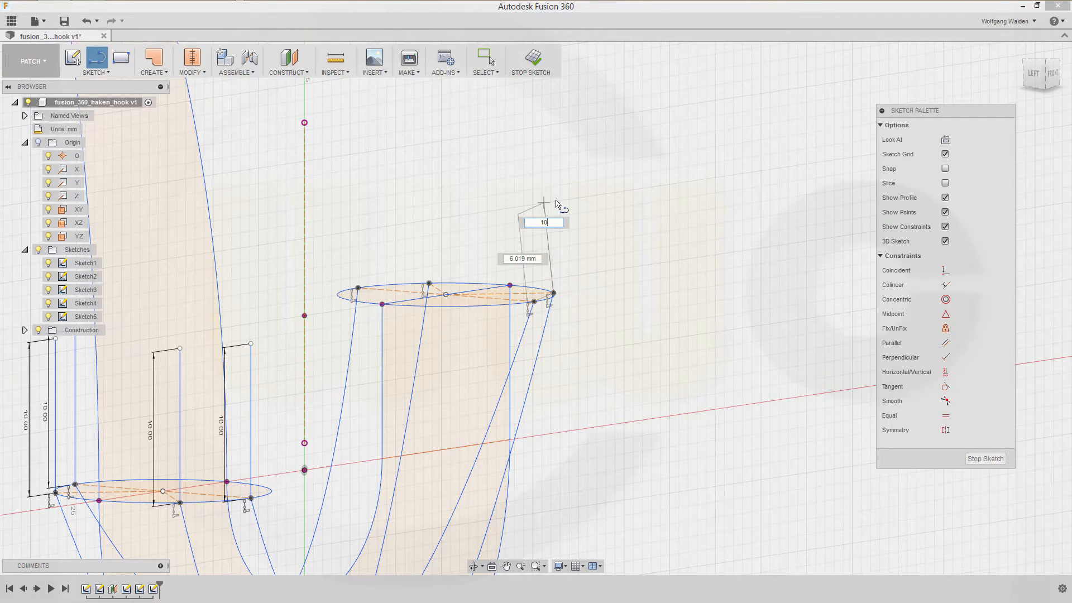
key("BackSpace")
key("BackSpace")
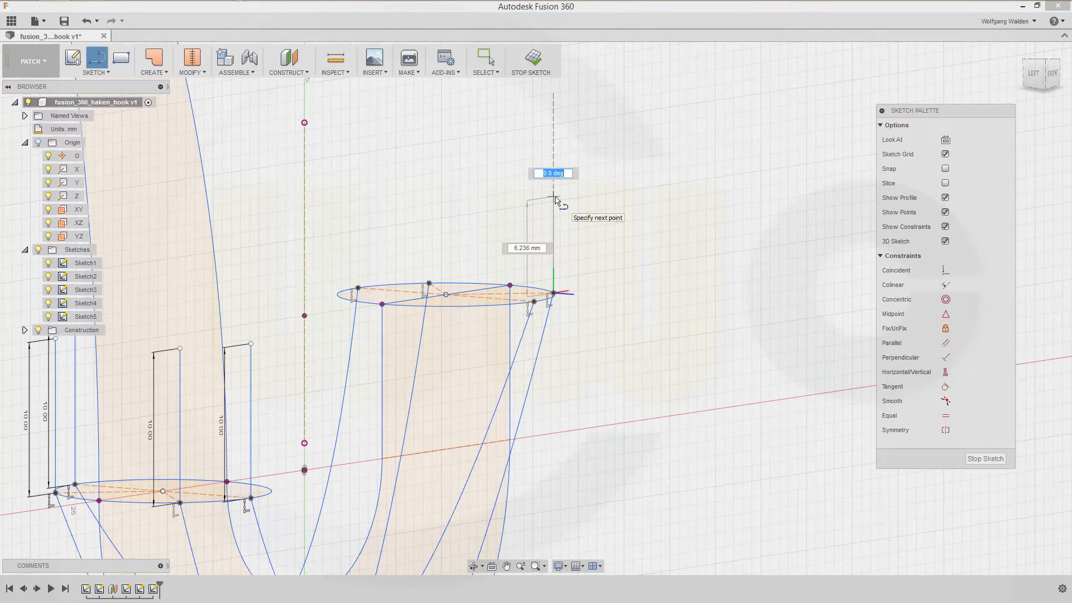
type("10")
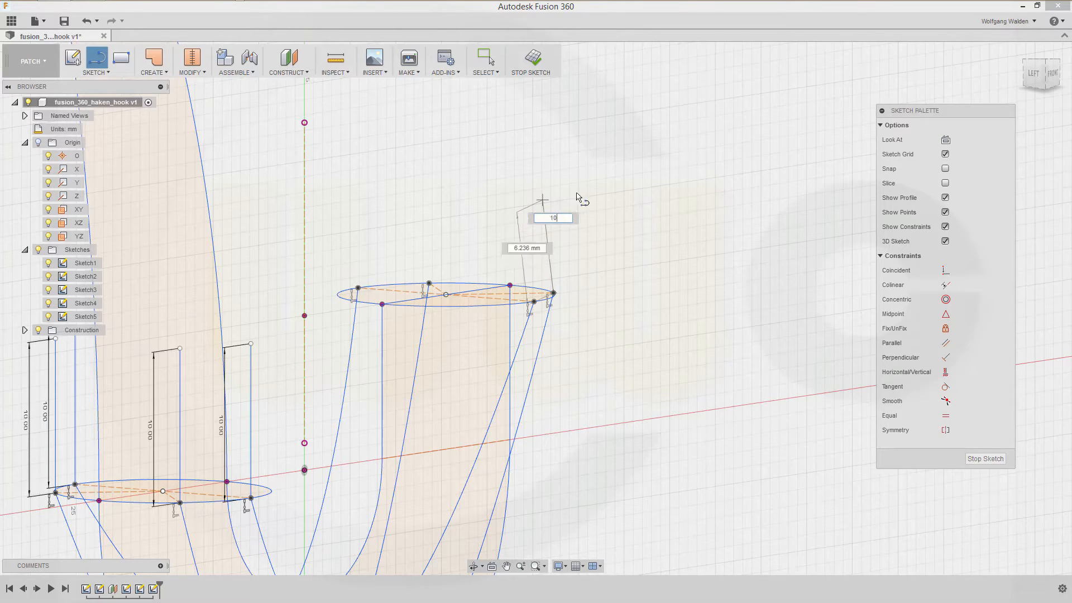
left_click(557, 174)
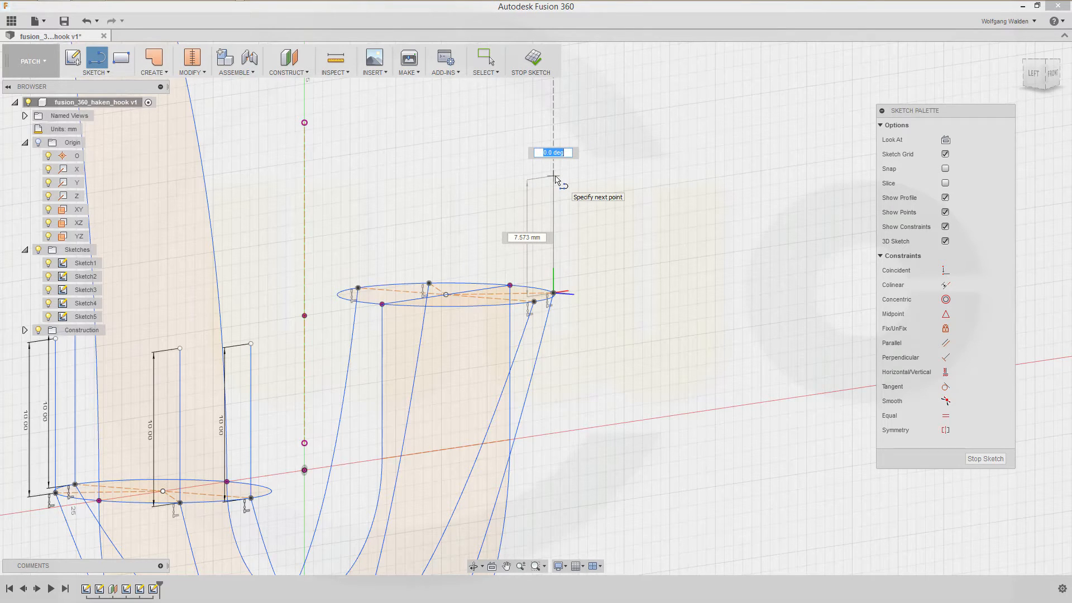
key("Tab")
key("Tab")
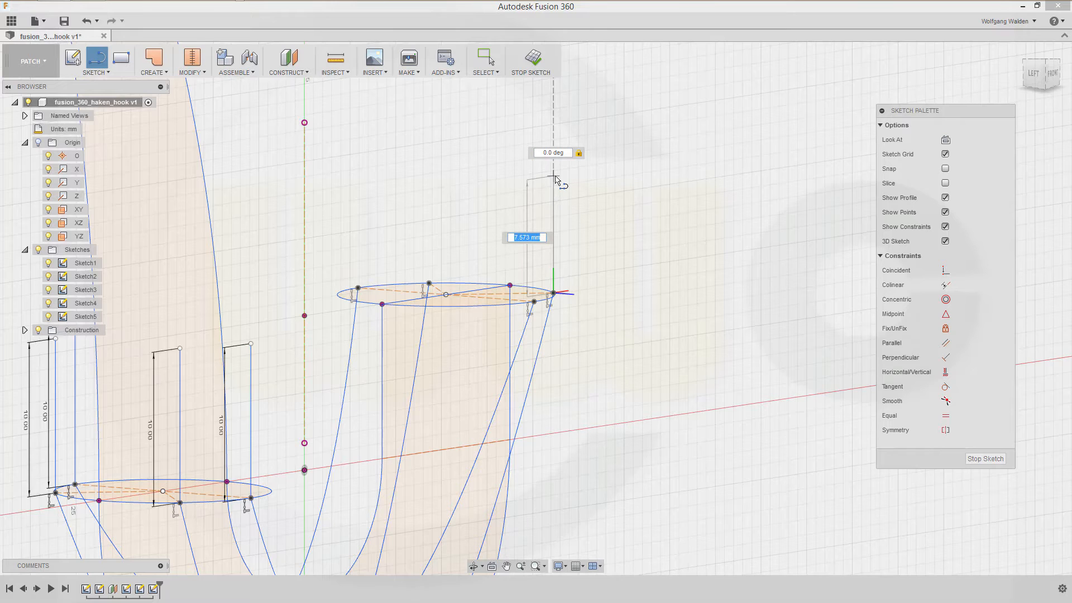
type("10")
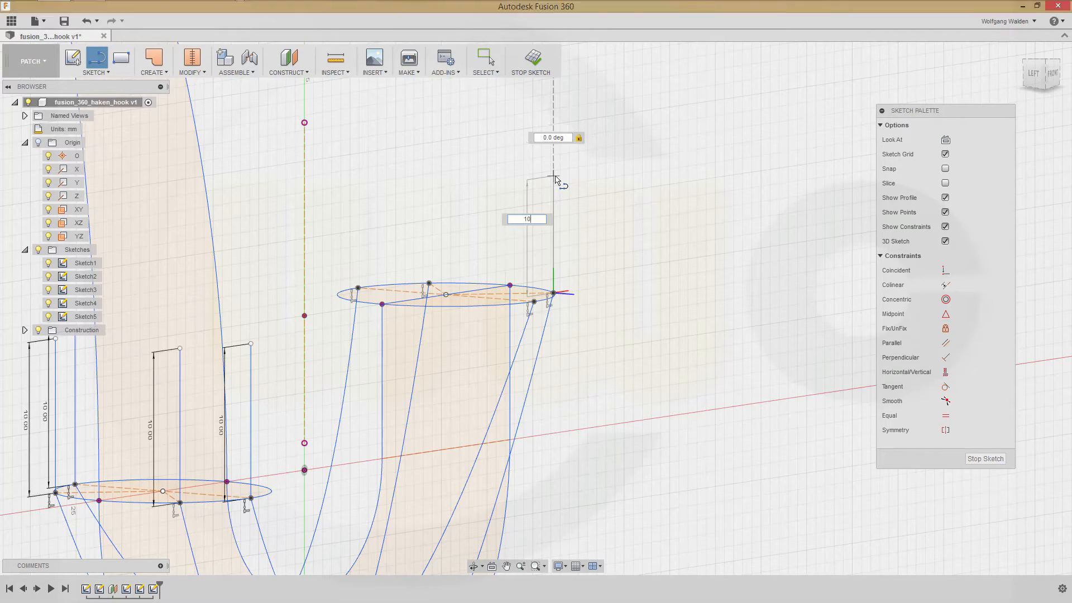
key("Return")
key("Escape")
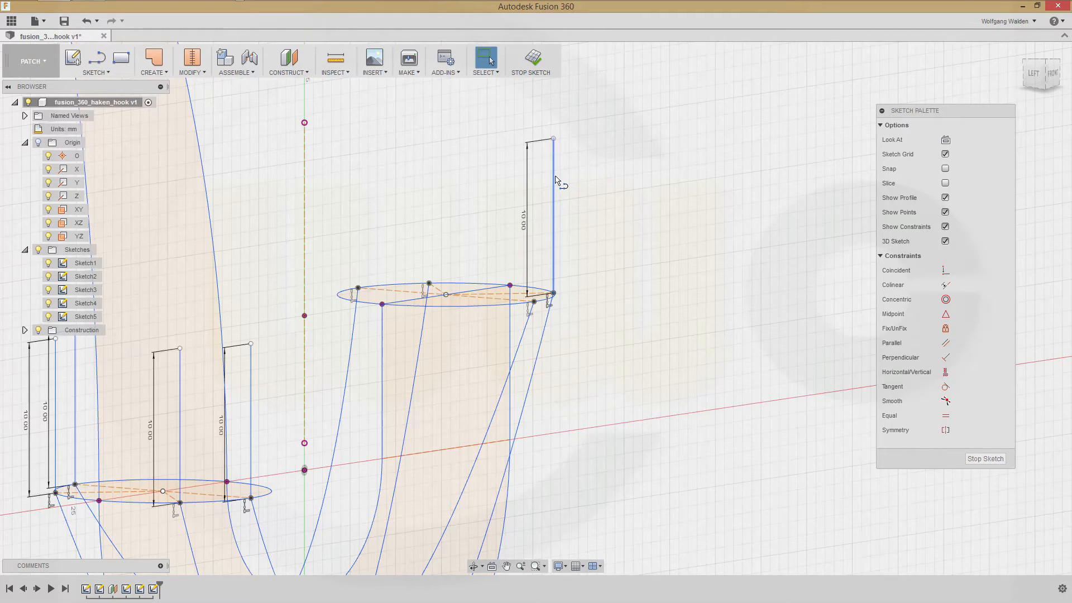
- Draw a 10 mm vertical line upward from the tip circle's inner front spline endpoint
right_click(642, 214)
left_click(644, 183)
left_click(534, 301)
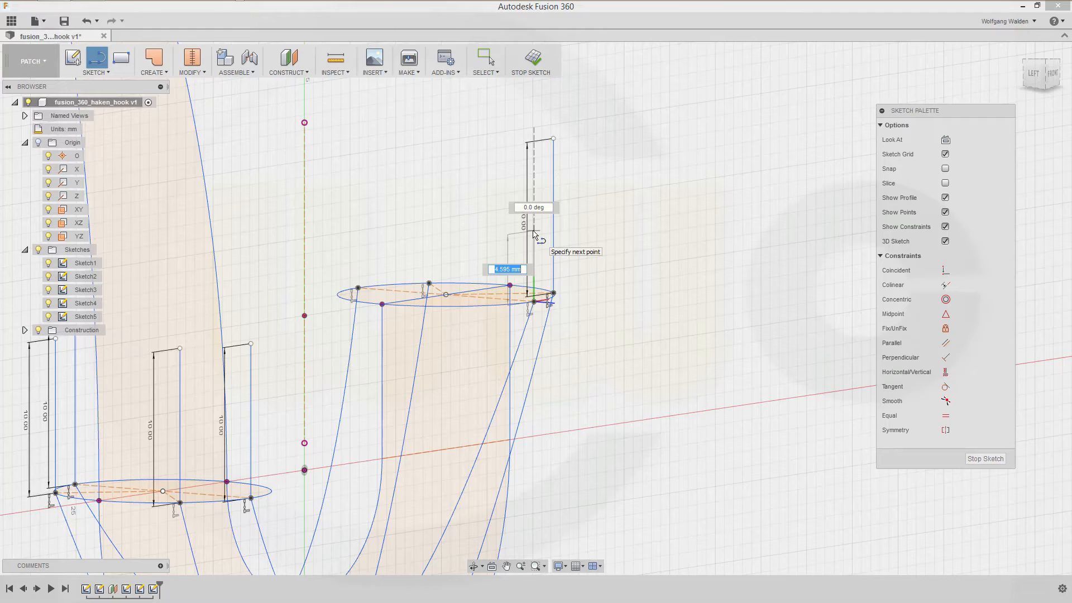
type("10")
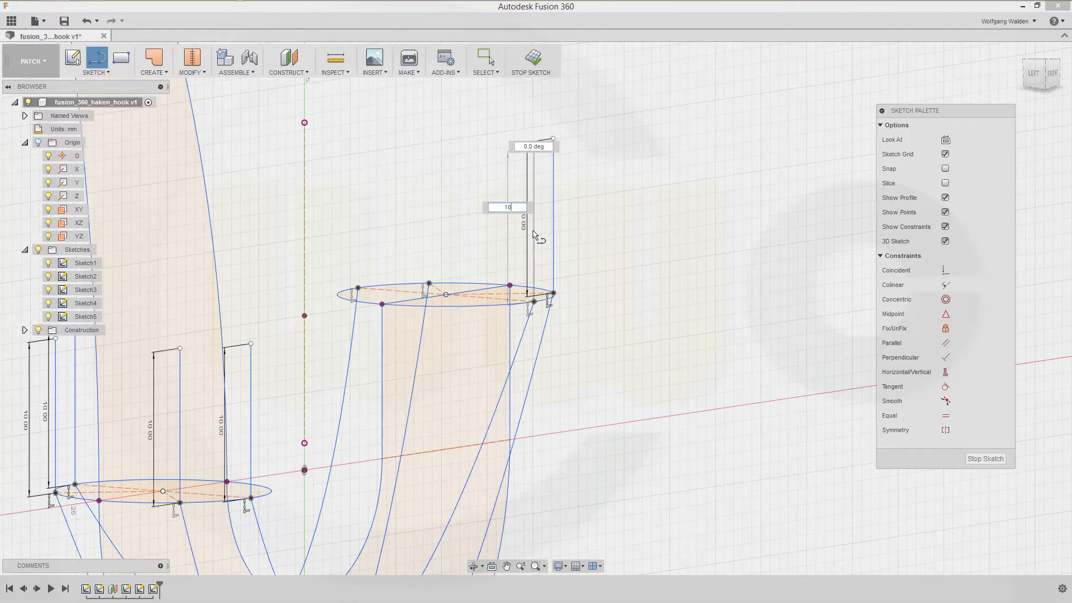
key("Return")
key("Escape")
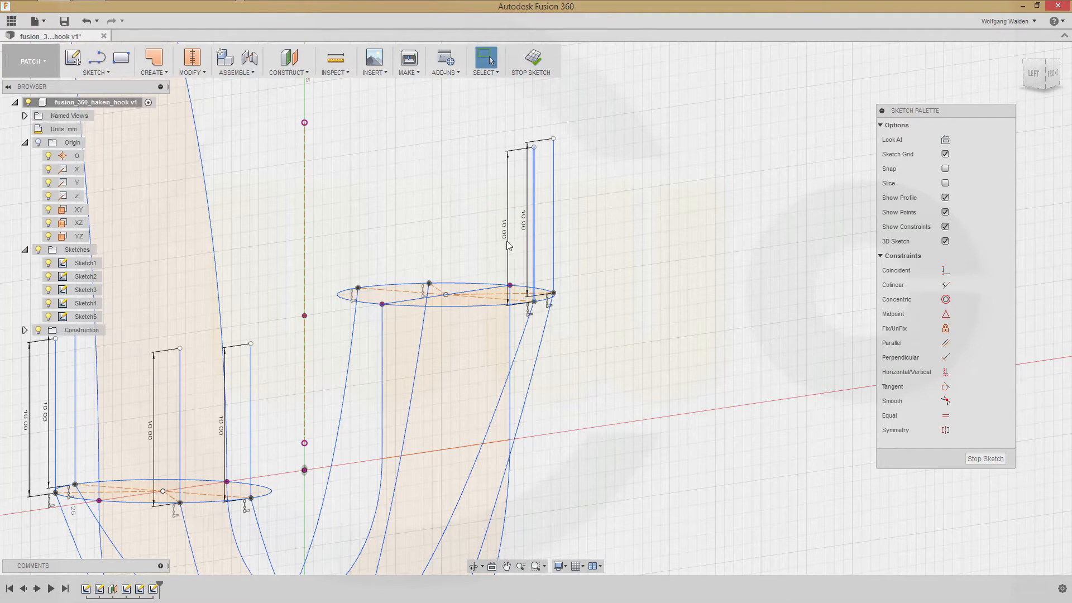
- Draw a 10 mm vertical line upward from the tip circle's outer back spline endpoint
right_click(452, 215)
left_click(455, 183)
left_click(435, 277)
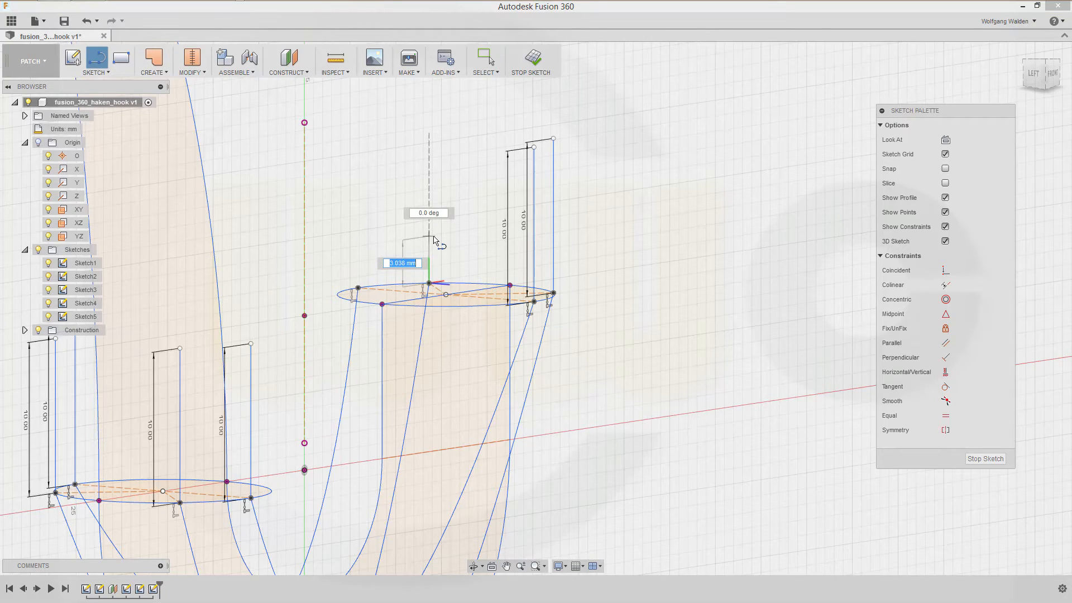
type("10")
key("Return")
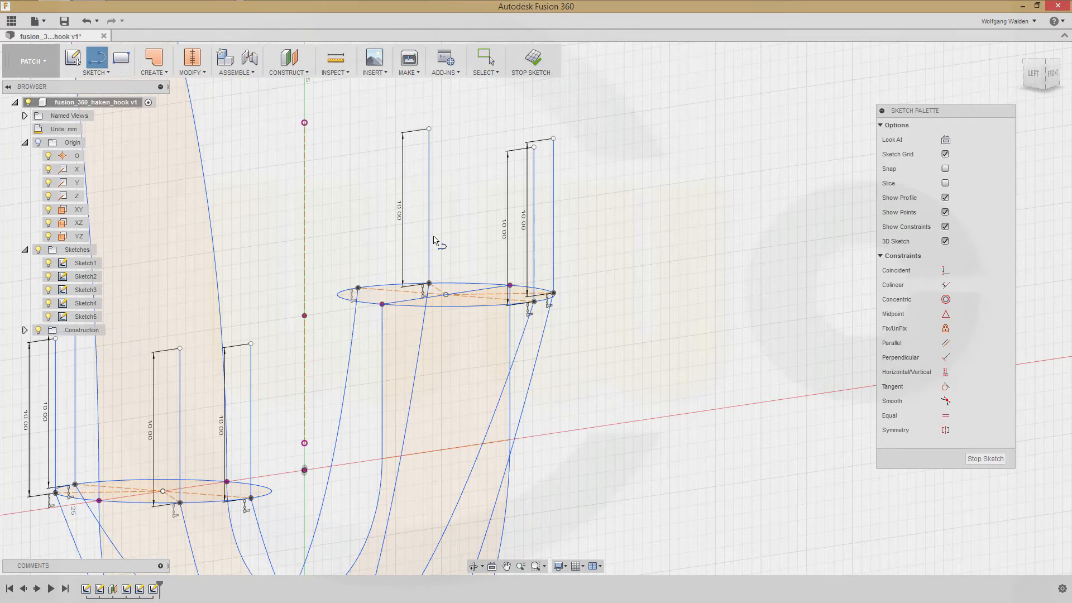
key("Escape")
- Draw a 10 mm vertical line upward from the tip circle's inner back spline endpoint
right_click(364, 203)
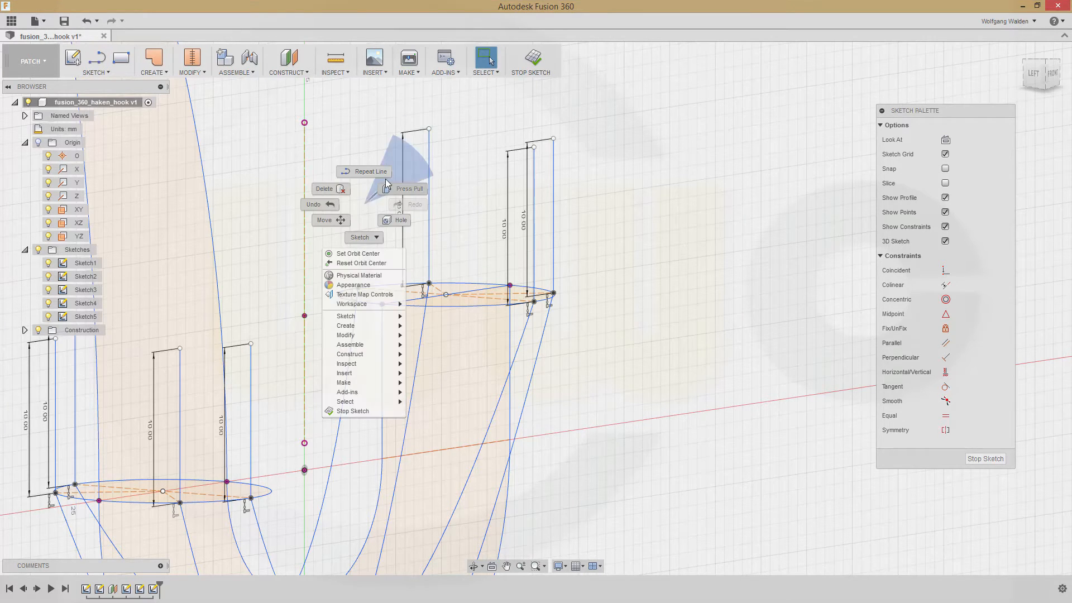
left_click(377, 172)
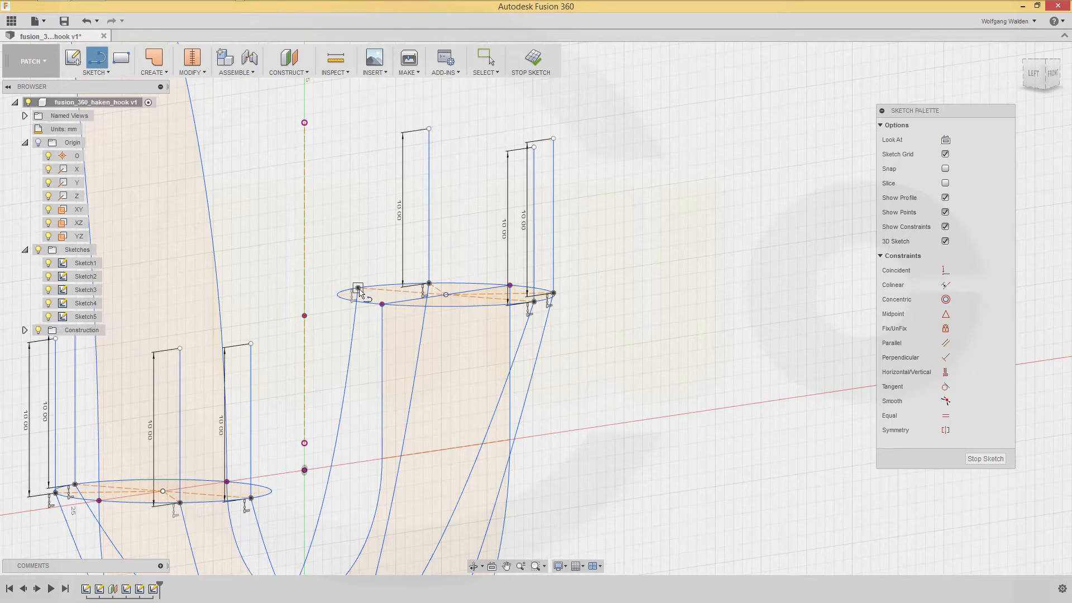
left_click(358, 288)
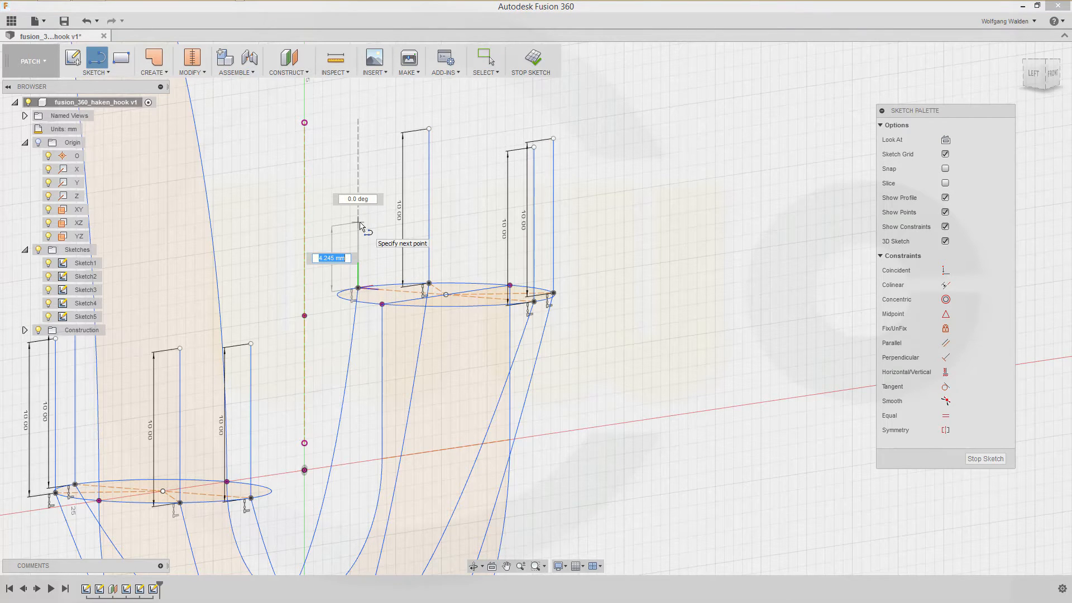
type("10")
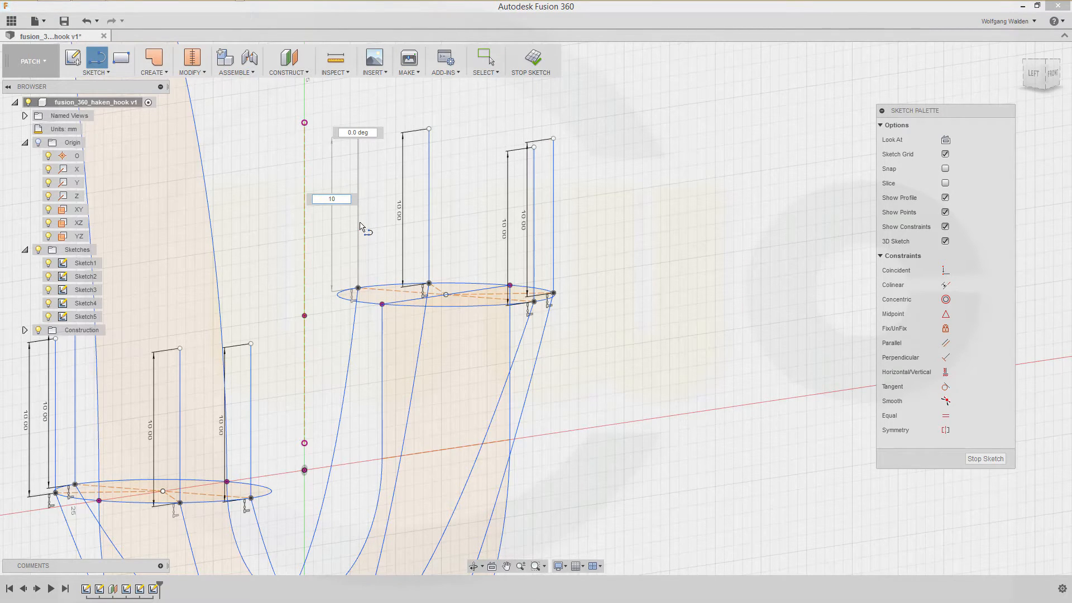
key("Return")
key("Escape")
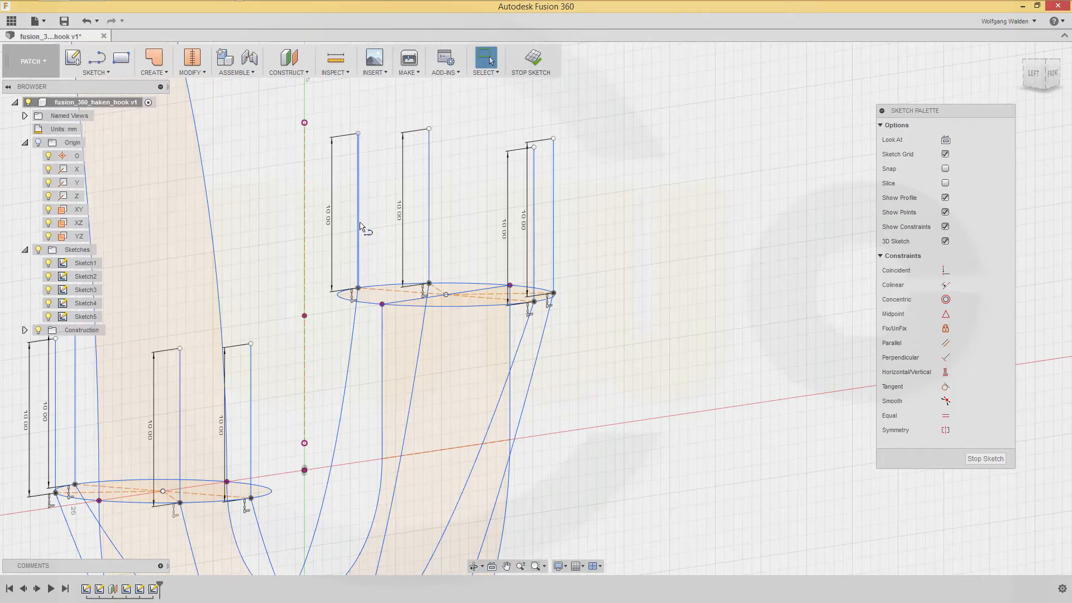
- Convert all eight 10 mm vertical lines at the shank and tip circles to construction lines
mouse_move(615, 314)
middle_mouse_down("shift")
mouse_move(618, 335)
mouse_move(591, 290)
mouse_move(605, 353)
middle_mouse_up("shift")
scroll(606, 354, "down", 3)
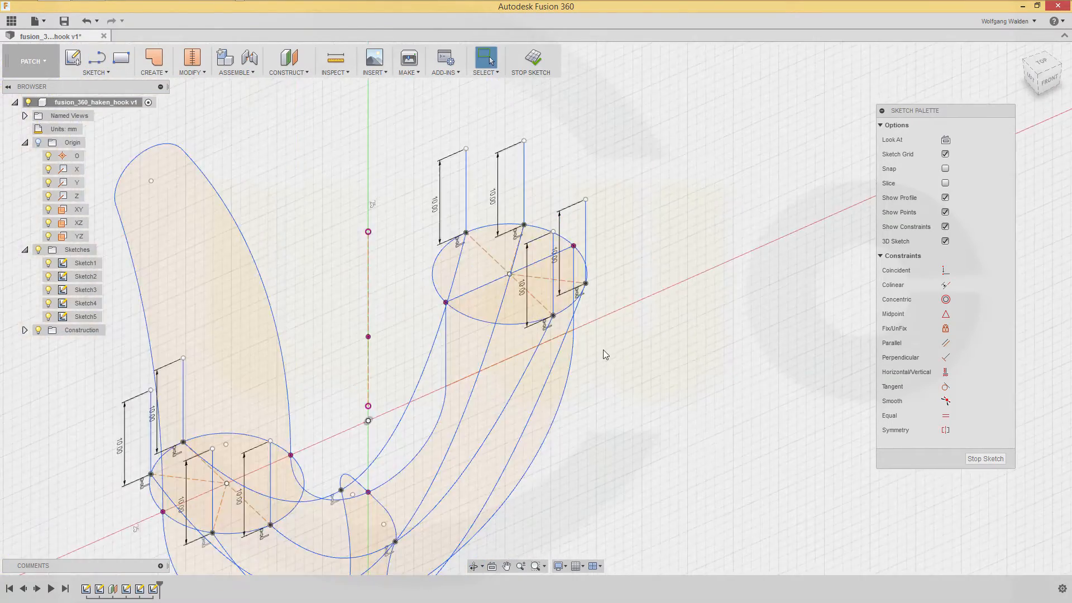
mouse_move(607, 432)
middle_mouse_down("shift")
mouse_move(598, 411)
mouse_move(550, 419)
mouse_move(555, 383)
mouse_move(523, 390)
mouse_move(539, 378)
mouse_move(588, 383)
mouse_move(606, 423)
mouse_move(626, 426)
mouse_move(597, 334)
mouse_move(589, 425)
mouse_move(626, 430)
mouse_move(595, 404)
mouse_move(629, 390)
mouse_move(658, 401)
mouse_move(605, 410)
middle_mouse_up("shift")
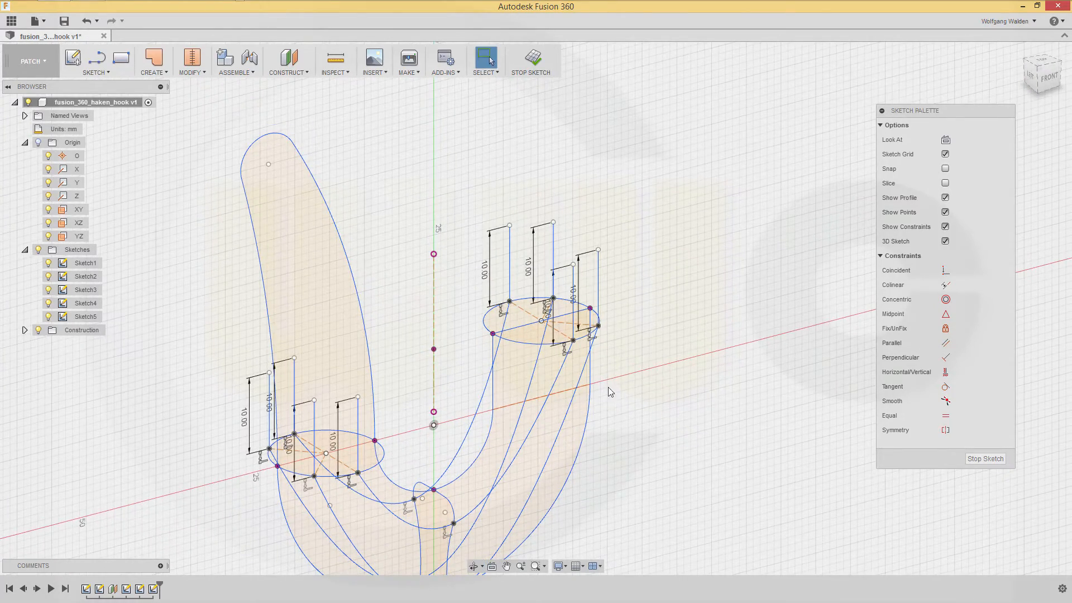
left_click(269, 387)
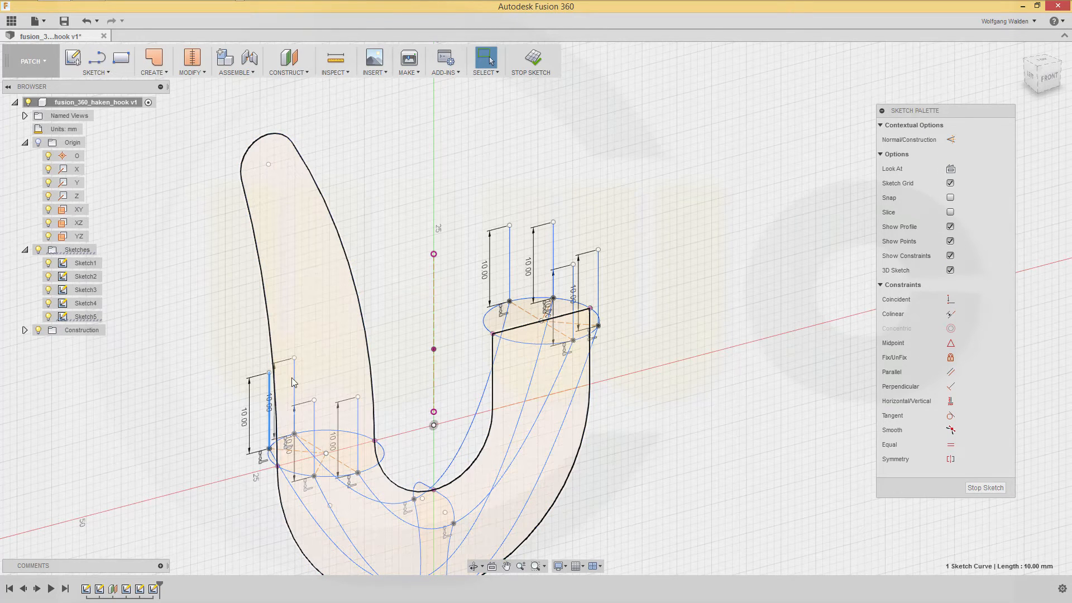
left_click(315, 427, "shift")
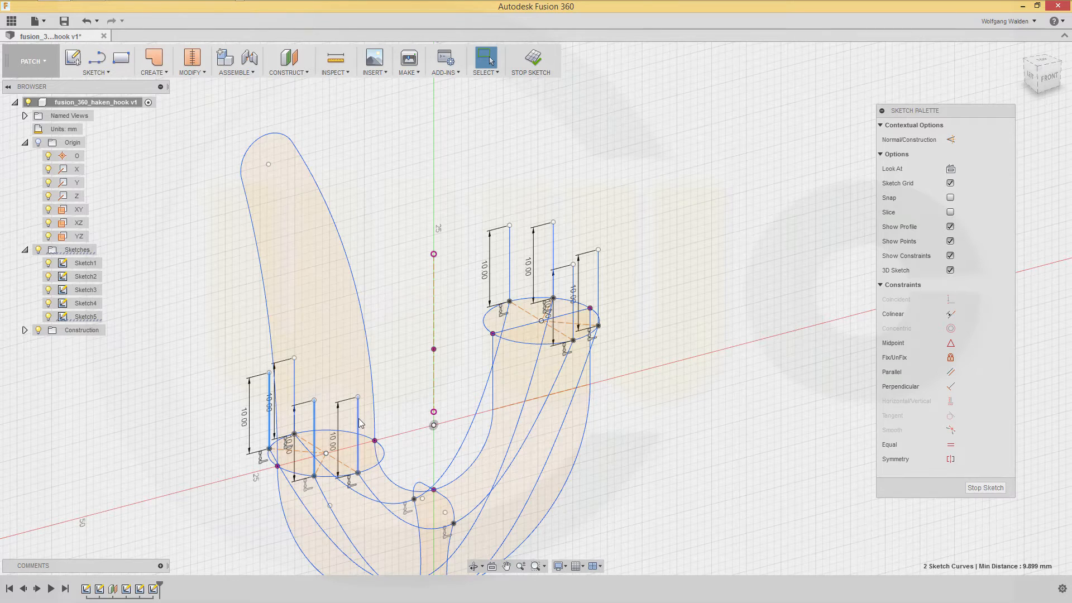
left_click(357, 424, "shift")
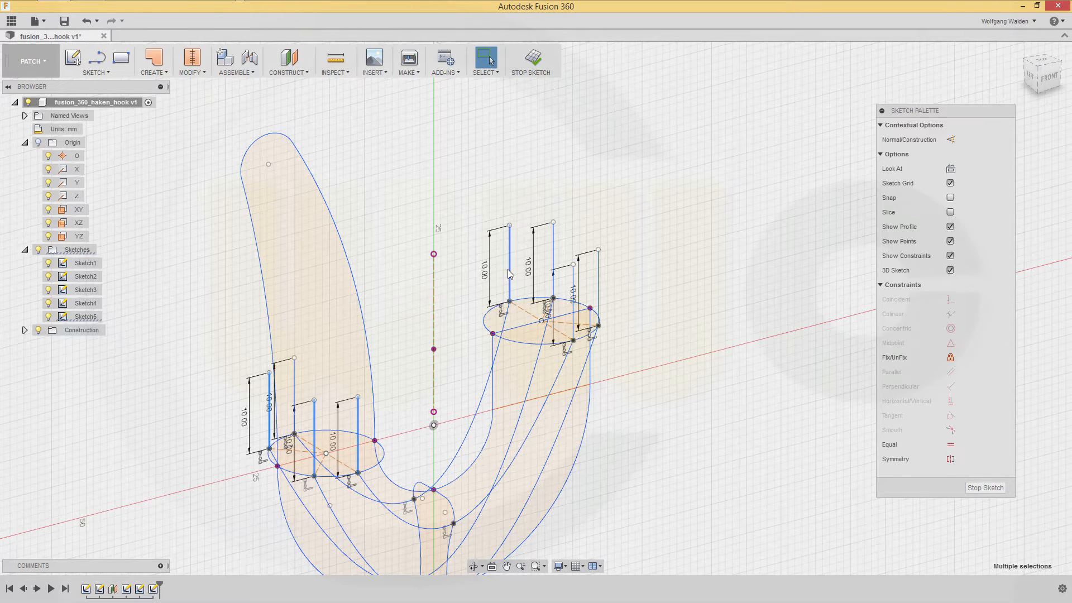
left_click(509, 269, "shift")
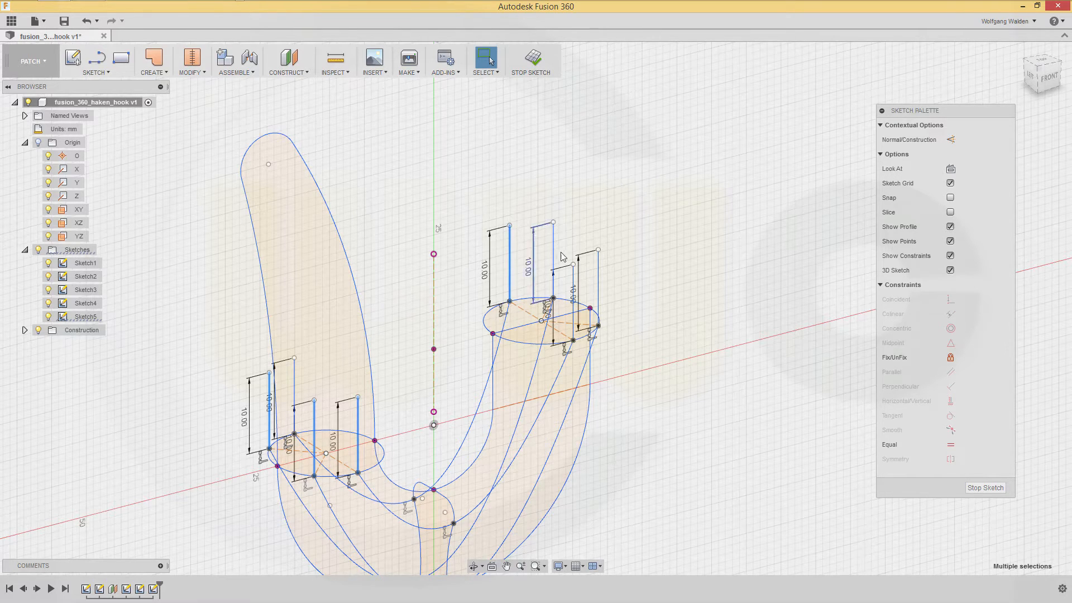
left_click(598, 279, "shift")
left_click(573, 288, "shift")
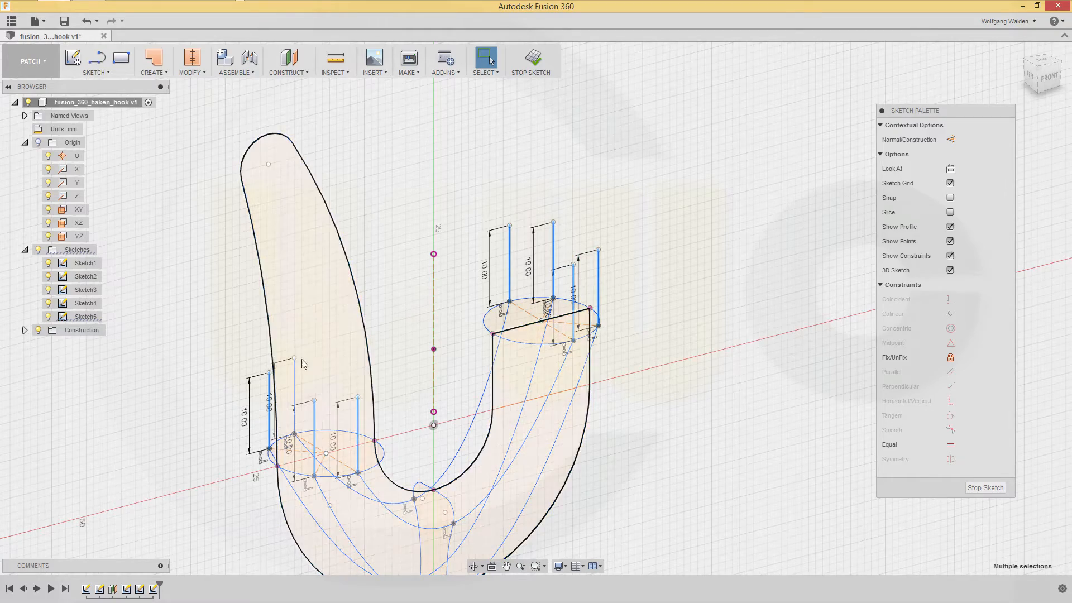
middle_click_drag(155, 386, 283, 412)
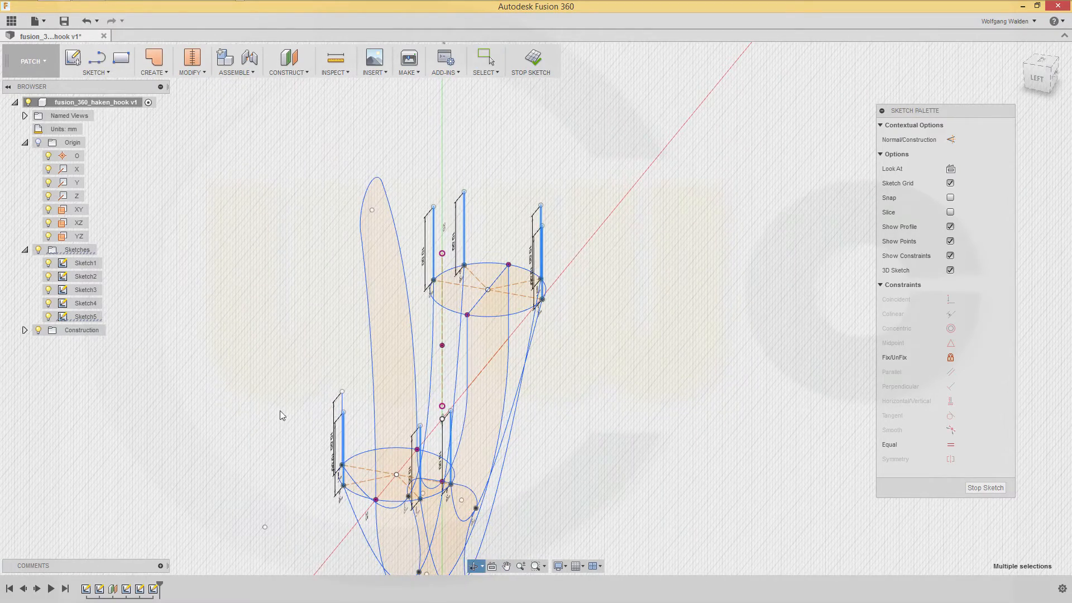
right_click(344, 410)
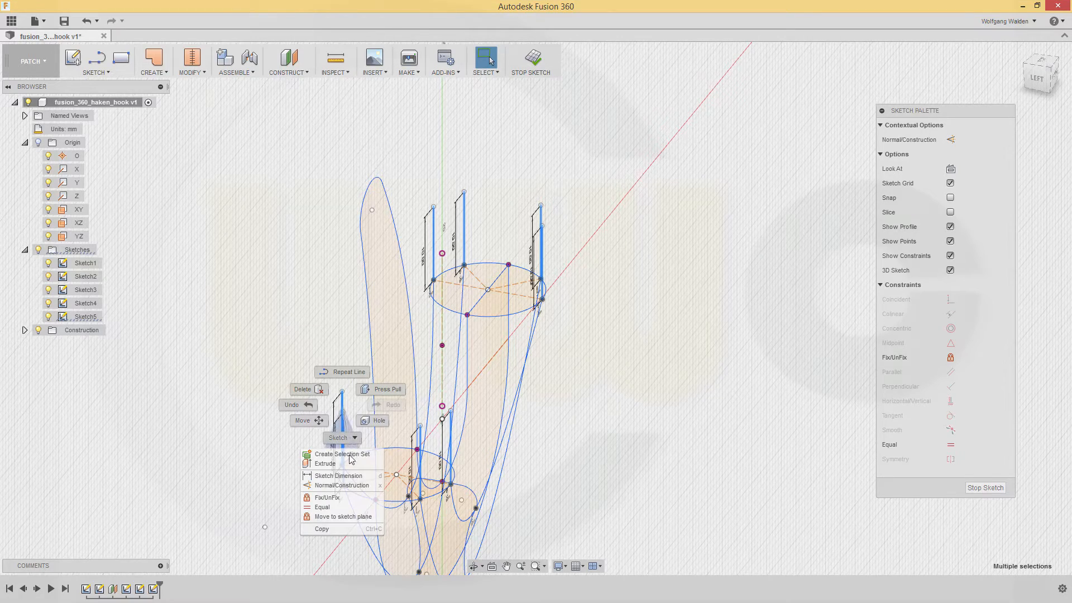
left_click(354, 486)
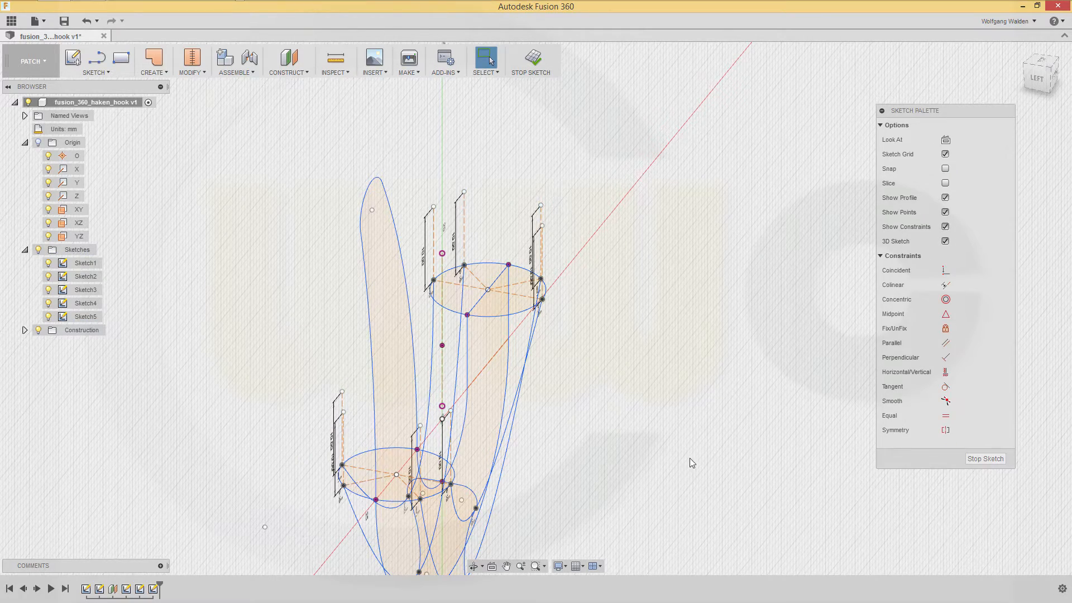
- Apply Tangent constraints between the shank circle's two front splines and the vertical construction lines at their endpoints
mouse_move(635, 447)
middle_mouse_down("shift")
mouse_move(579, 418)
mouse_move(648, 433)
middle_mouse_up("shift")
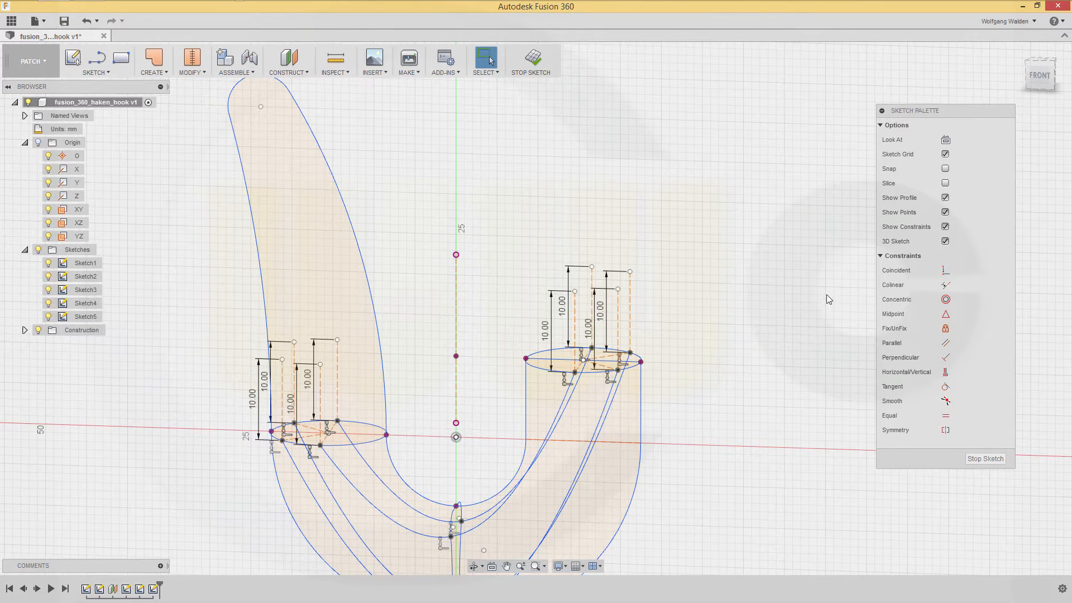
left_click(944, 386)
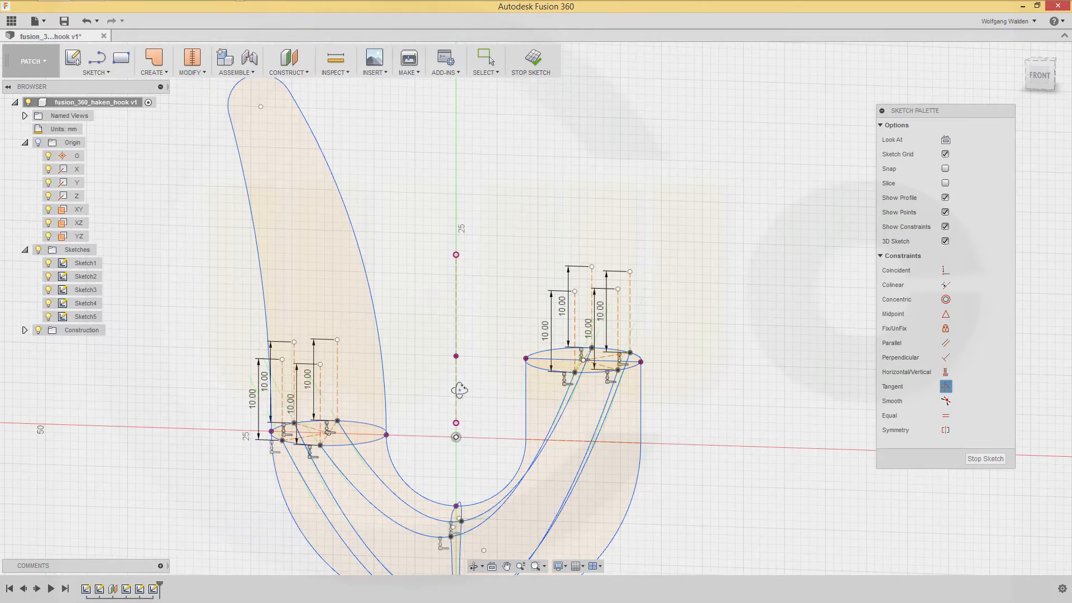
mouse_move(459, 389)
middle_mouse_down("shift")
mouse_move(469, 363)
mouse_move(476, 370)
mouse_move(461, 390)
middle_mouse_up("shift")
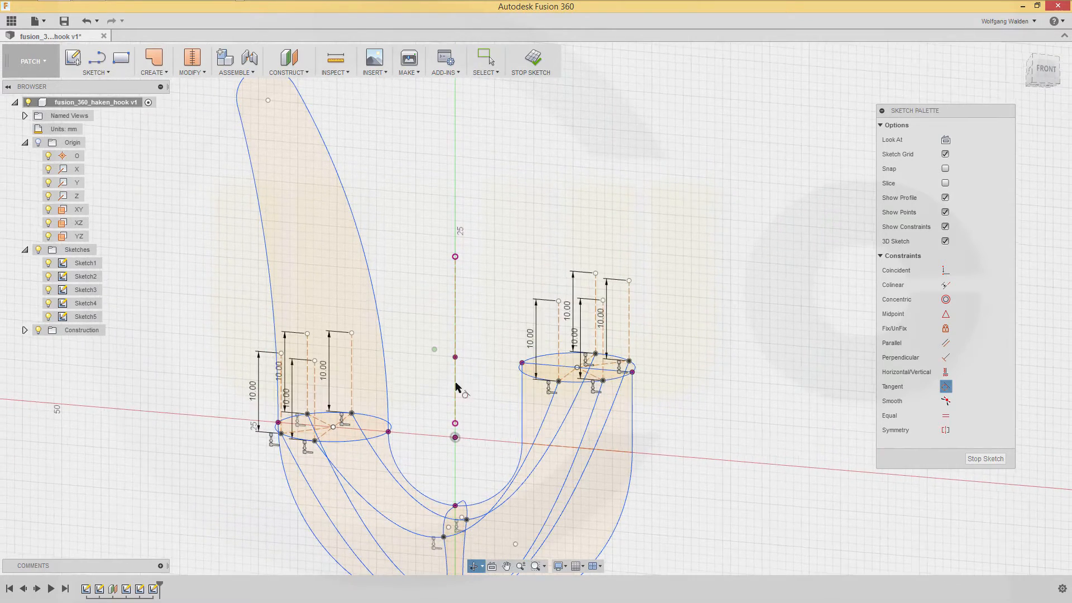
left_click(313, 430)
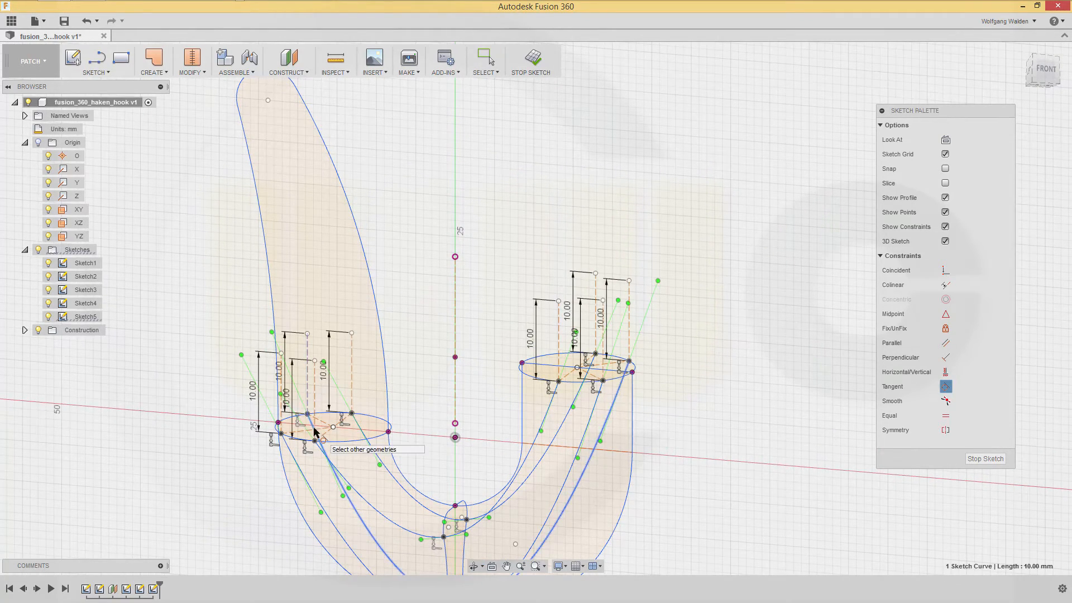
left_click(314, 429)
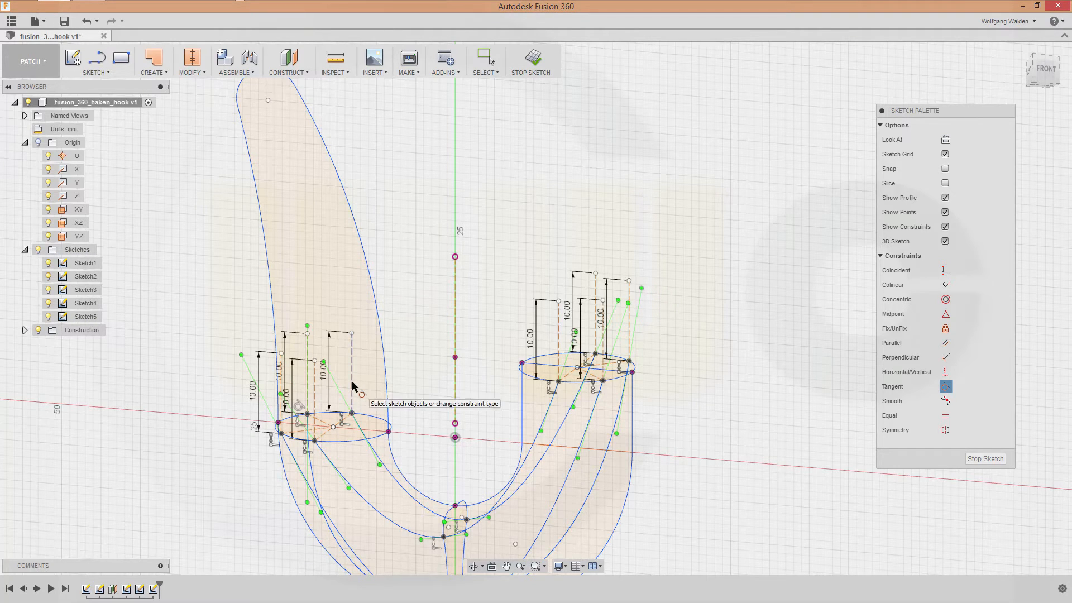
left_click(364, 441)
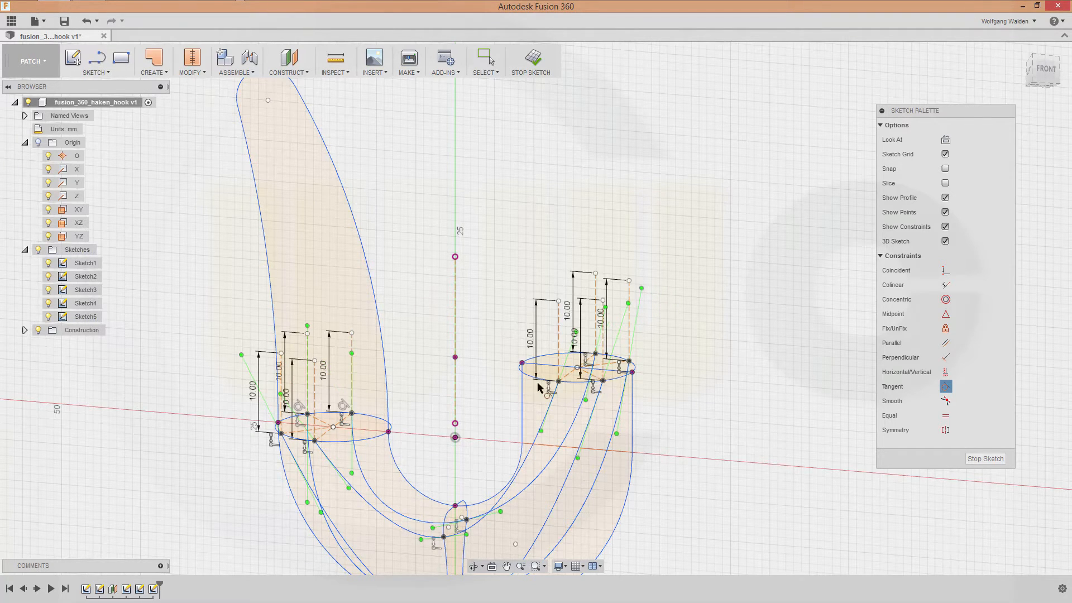
- Make the two front splines at the tip circle tangent to their vertical construction lines
middle_click_drag(726, 495, 662, 496, "shift")
left_click(579, 319)
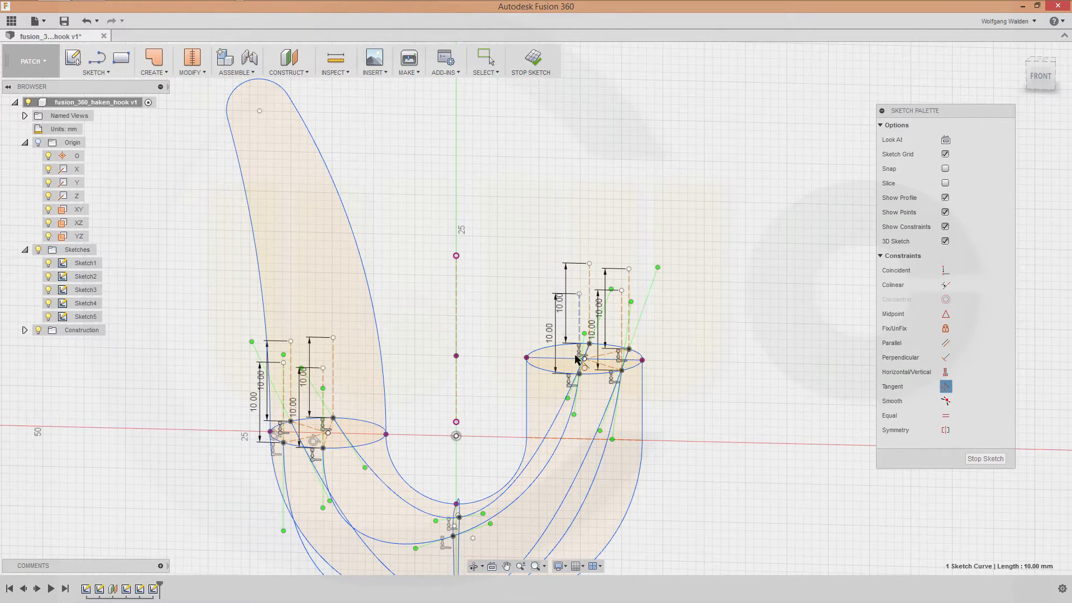
left_click(575, 401)
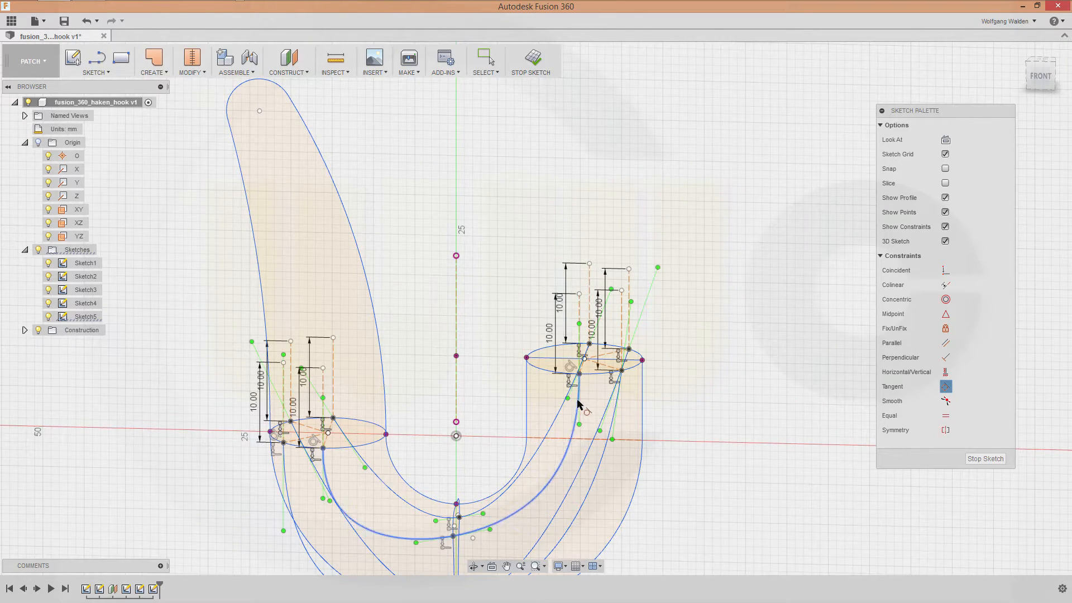
left_click(622, 327)
left_click(617, 406)
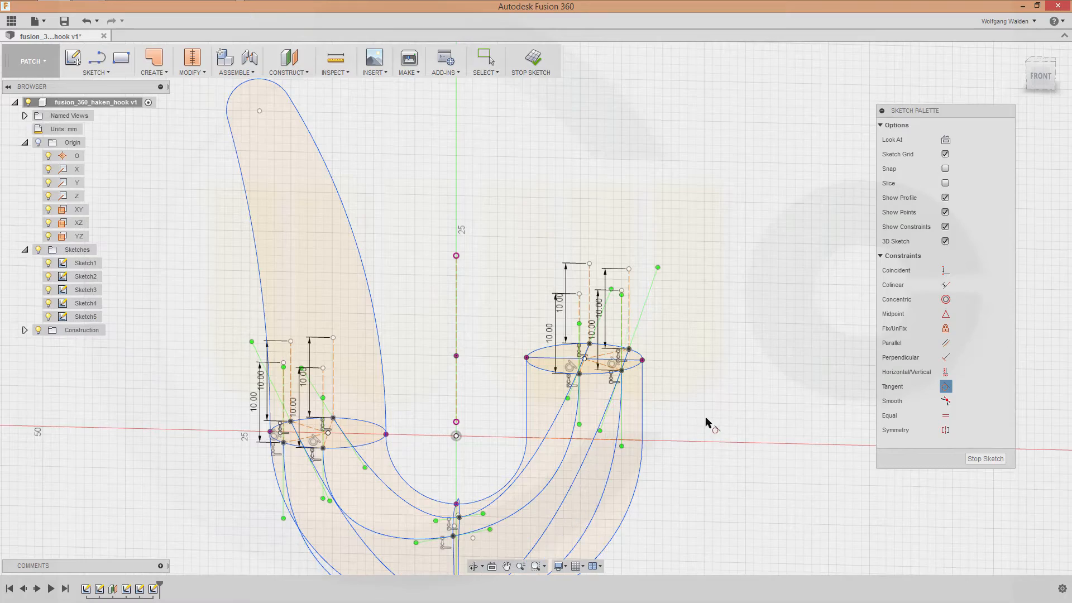
- Make the two back splines at the tip circle tangent to their vertical construction lines
middle_click_drag(706, 424, 580, 411, "shift")
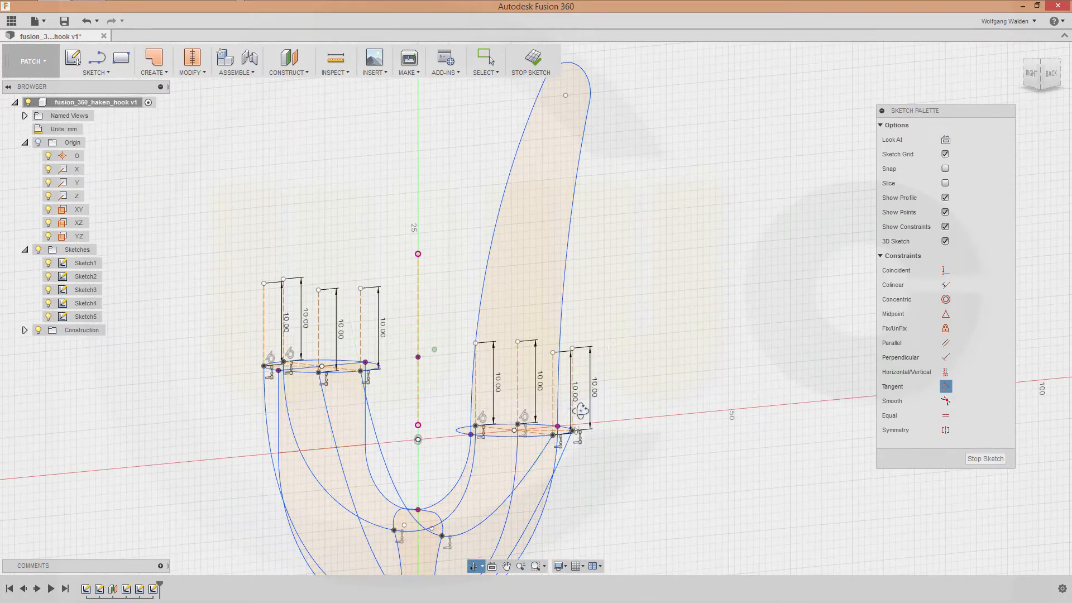
left_click(317, 343)
left_click(321, 391)
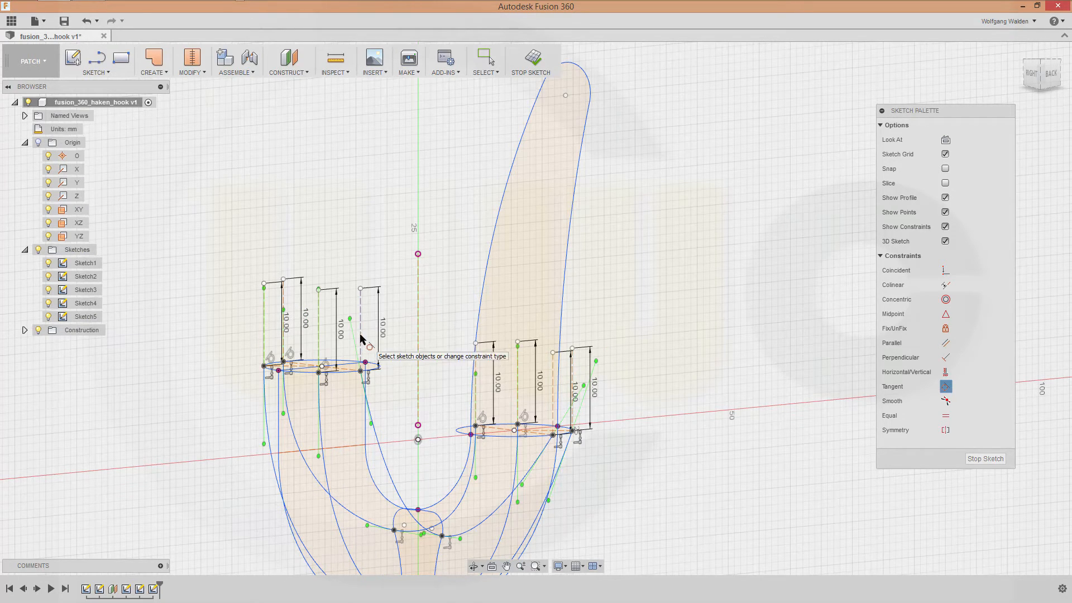
left_click(361, 338)
left_click(368, 410)
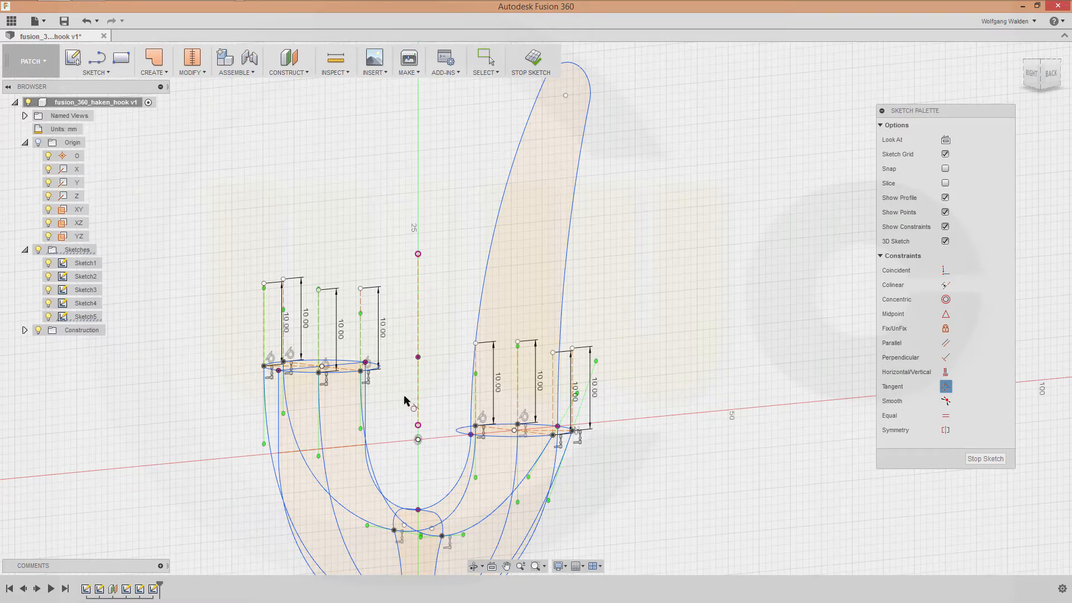
- Make the inner and outer back splines at the shank circle tangent to their vertical construction lines
middle_click_drag(653, 490, 636, 510, "shift")
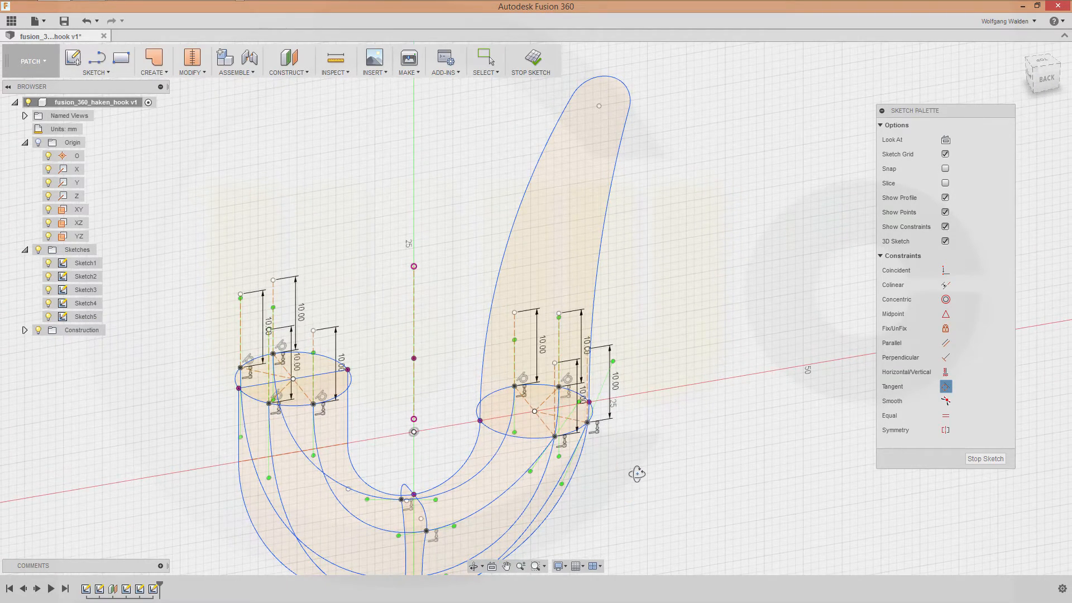
middle_click_drag(636, 471, 605, 438, "shift")
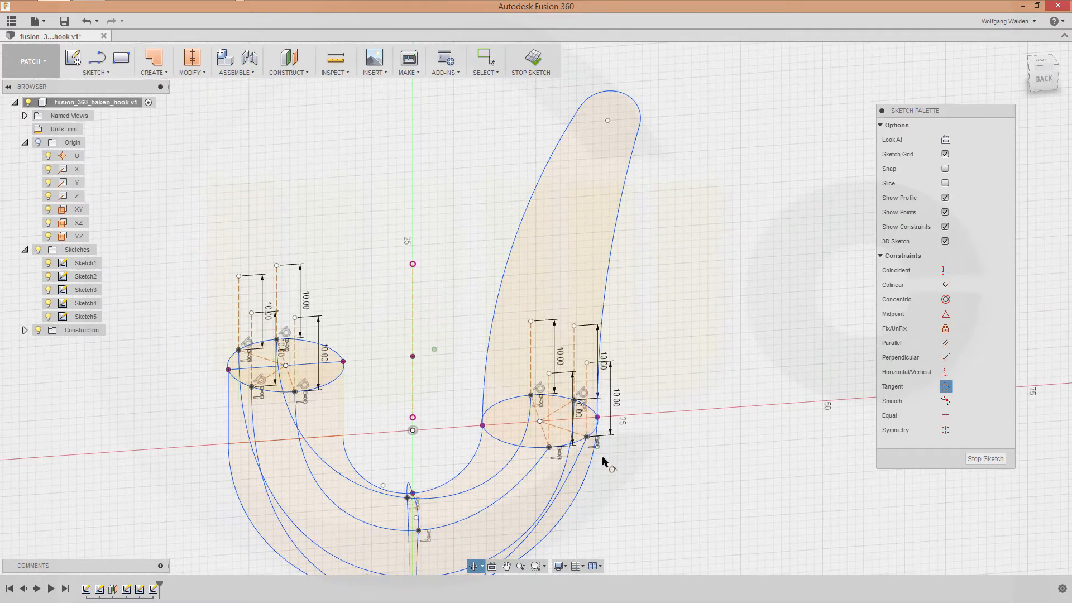
left_click(548, 407)
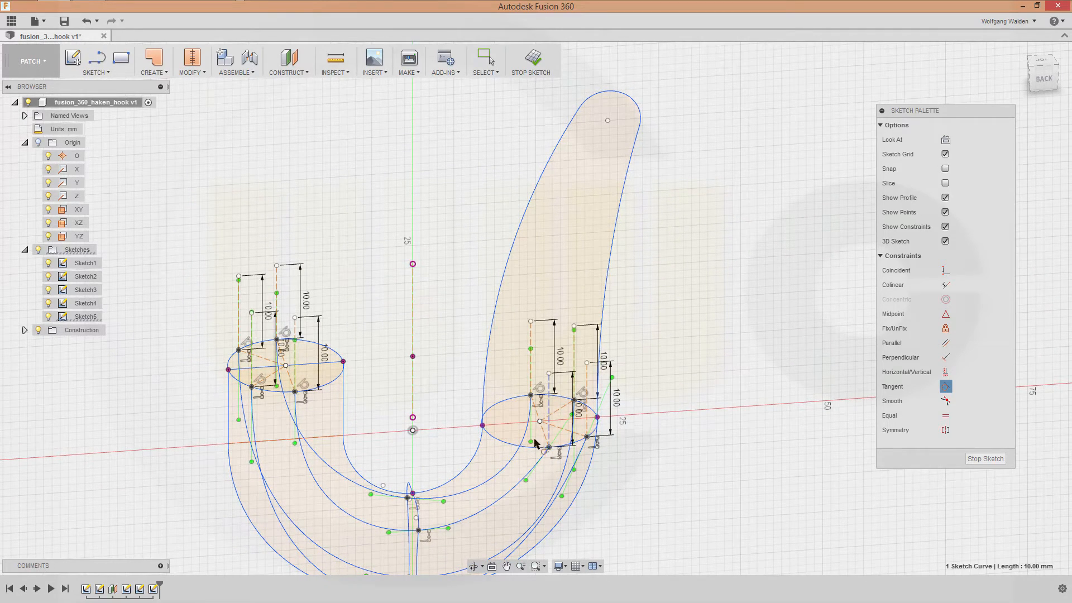
left_click(531, 466)
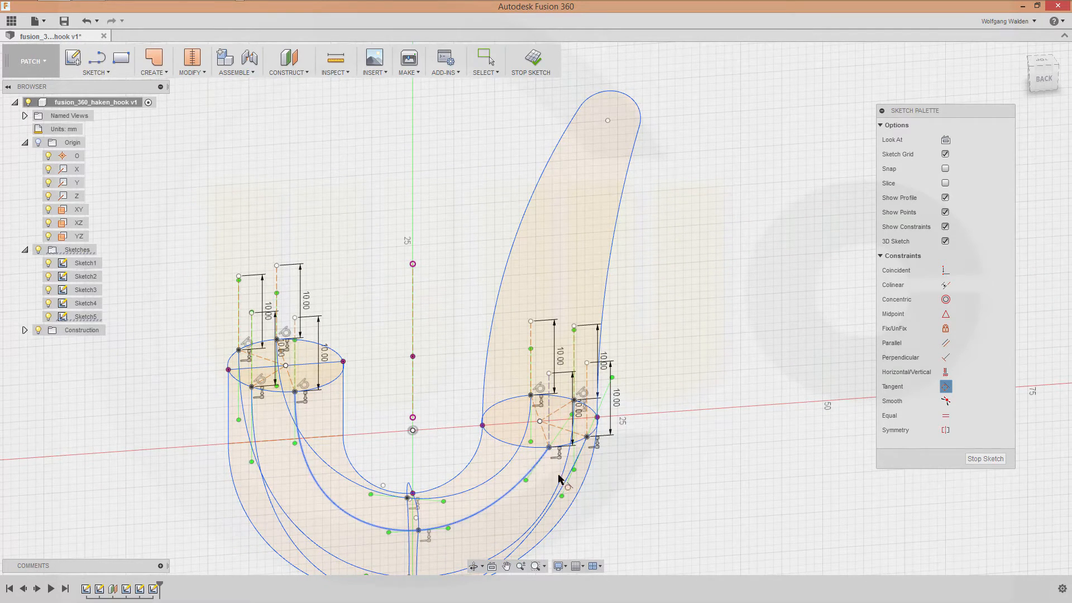
left_click(586, 384)
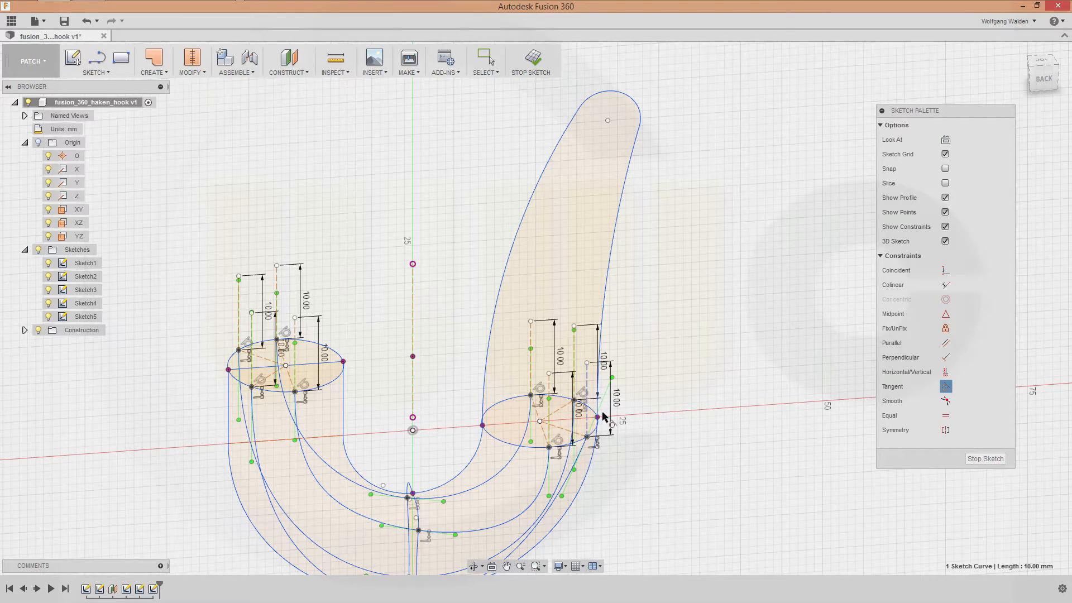
left_click(583, 469)
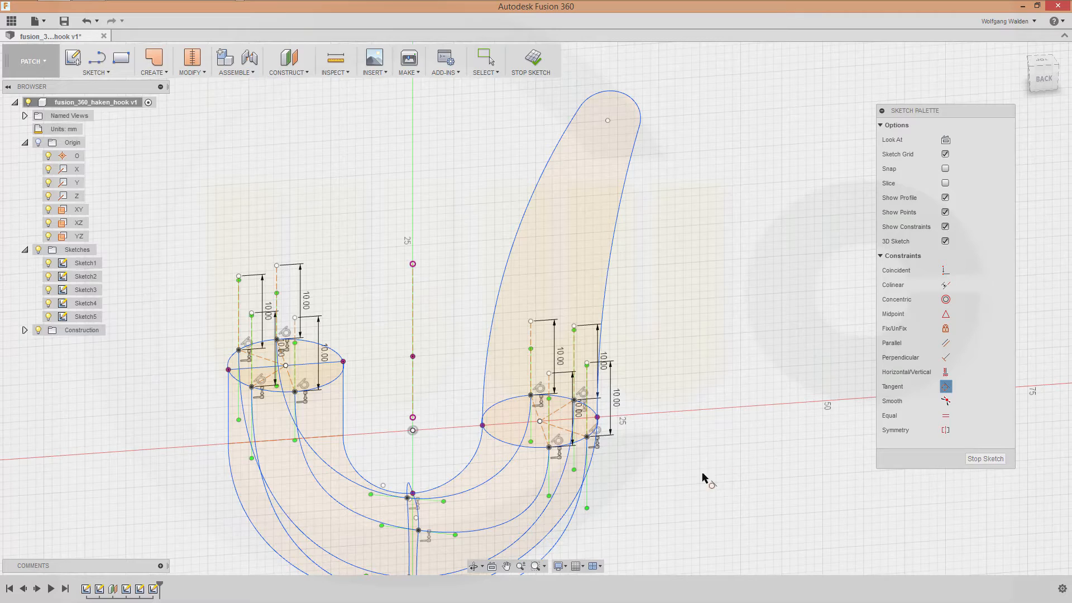
mouse_move(667, 504)
middle_mouse_down("shift")
mouse_move(664, 478)
mouse_move(668, 490)
mouse_move(754, 364)
mouse_move(725, 406)
mouse_move(696, 417)
mouse_move(706, 418)
middle_mouse_up("shift")
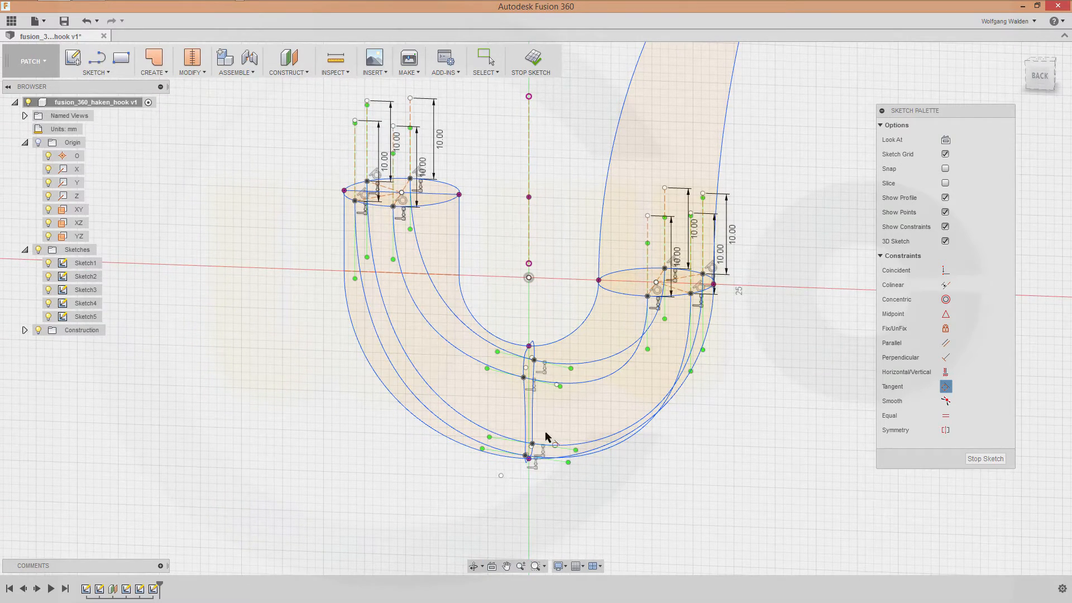
scroll(609, 477, "down", 2)
scroll(608, 475, "up", 4)
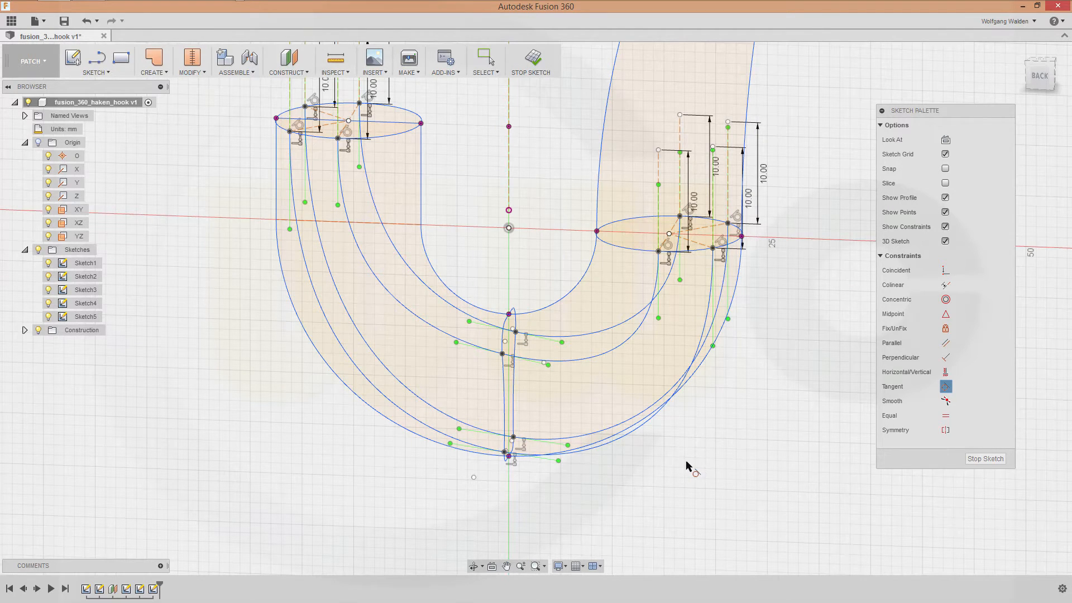
left_click(540, 360)
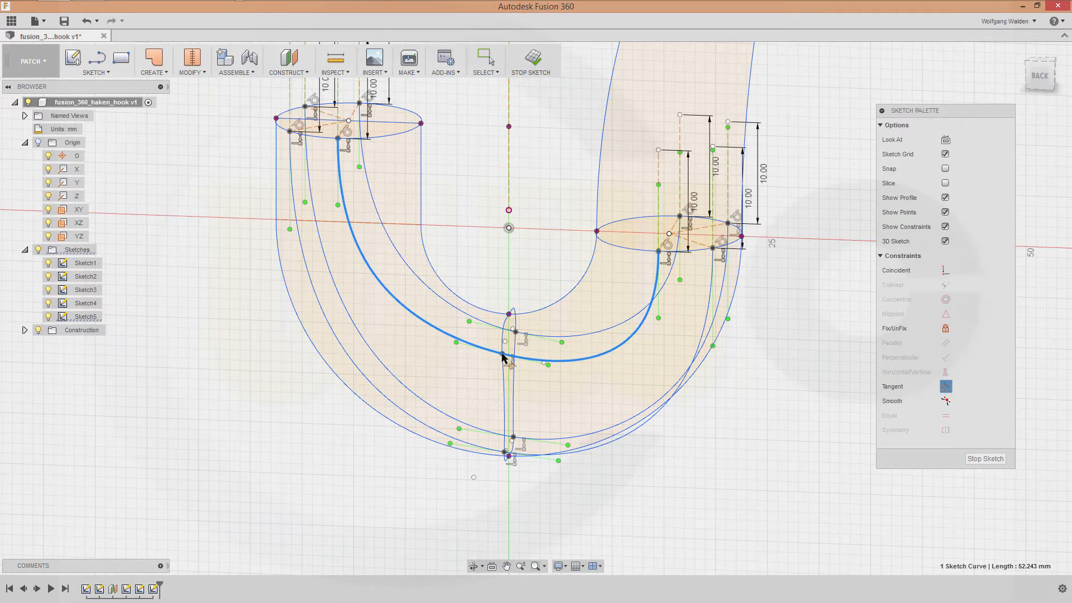
left_click(502, 355)
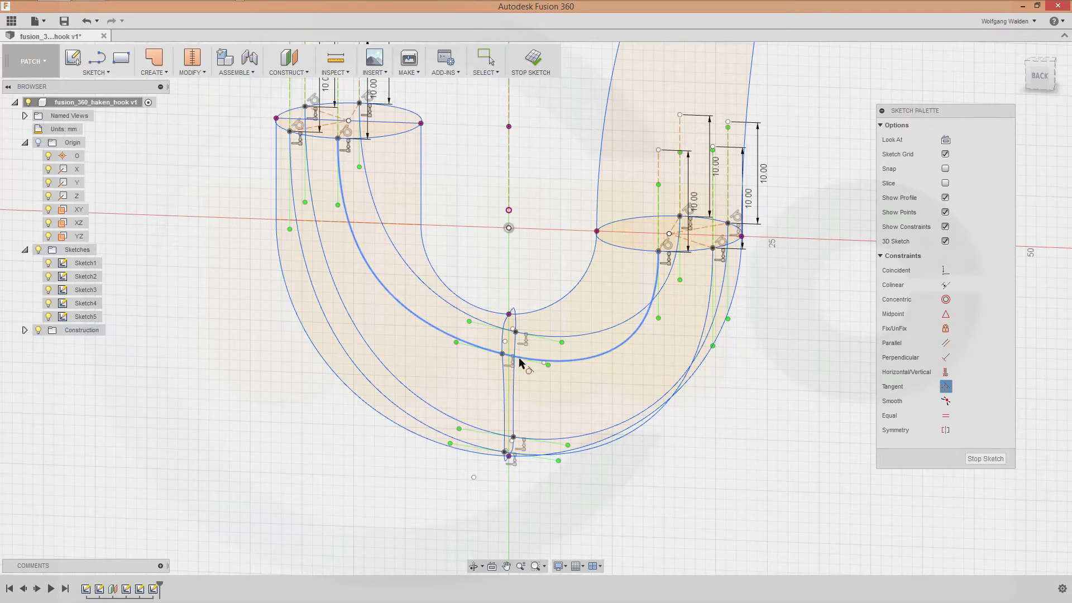
right_click(548, 366)
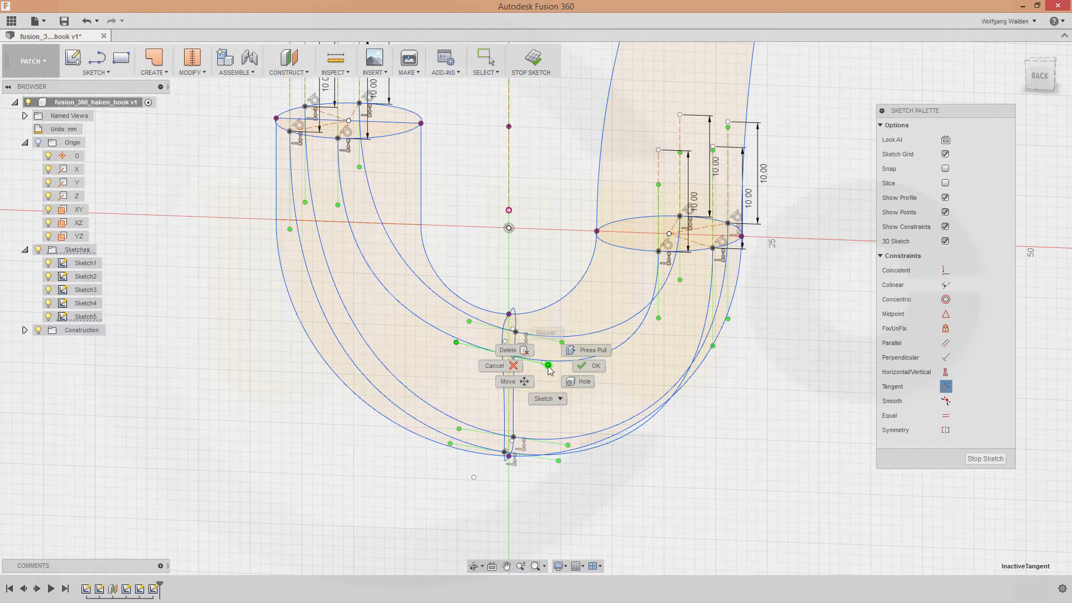
key("Escape")
key("Escape")
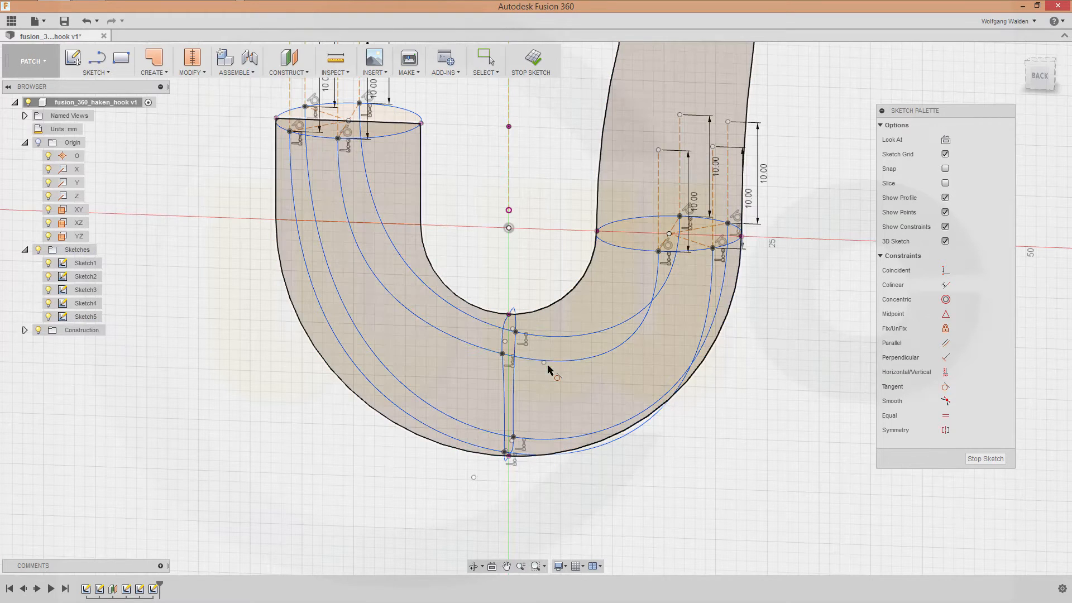
- Activate the tangent handle of the inner back spline at its fit point on the hook's lowest cross-section
left_click(546, 364)
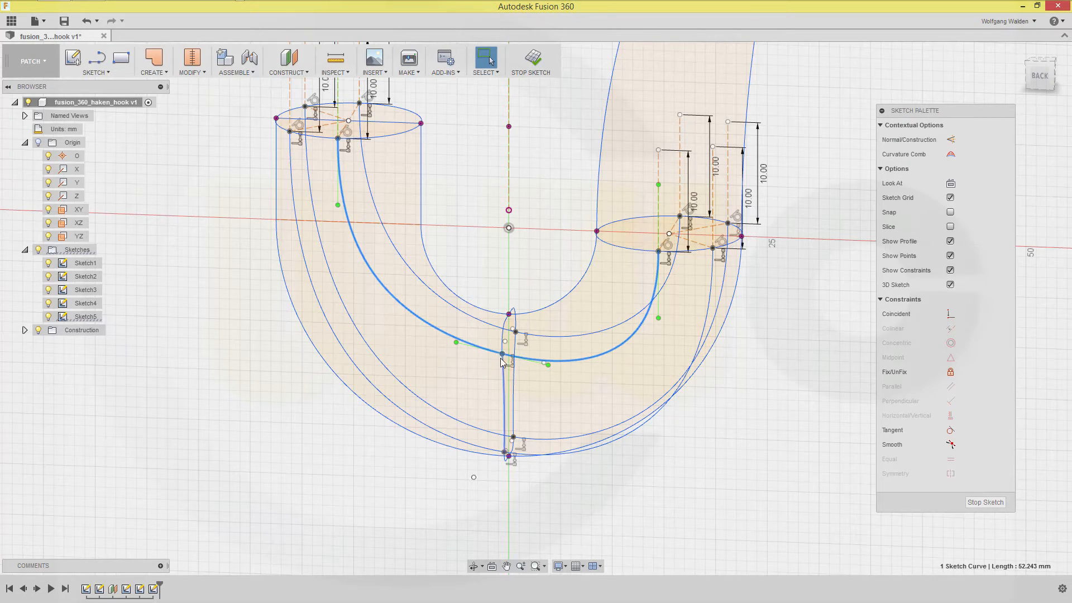
left_click(547, 366)
right_click(547, 366)
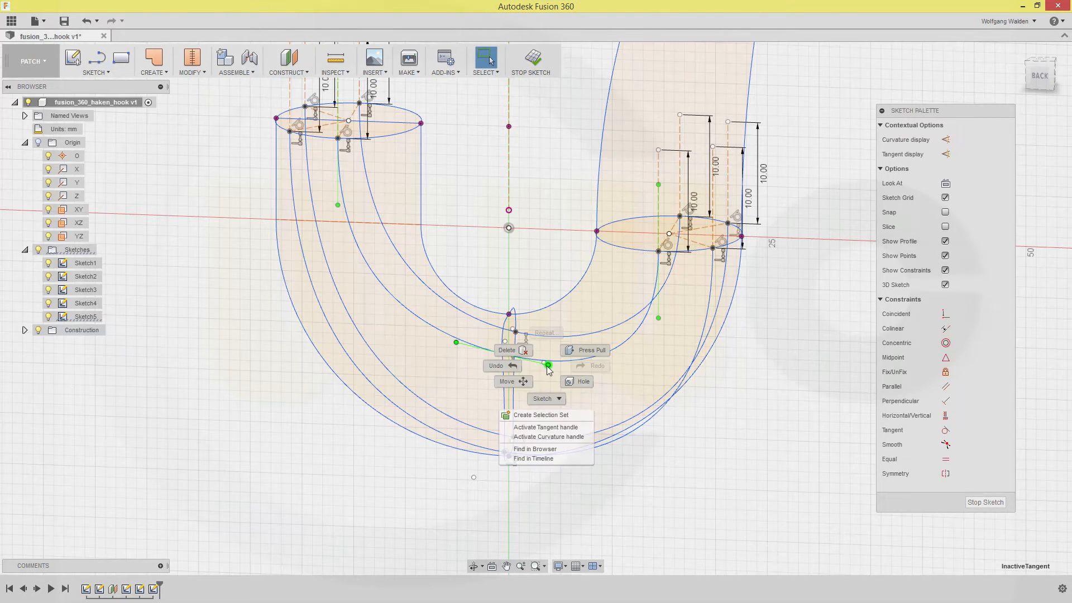
left_click(544, 428)
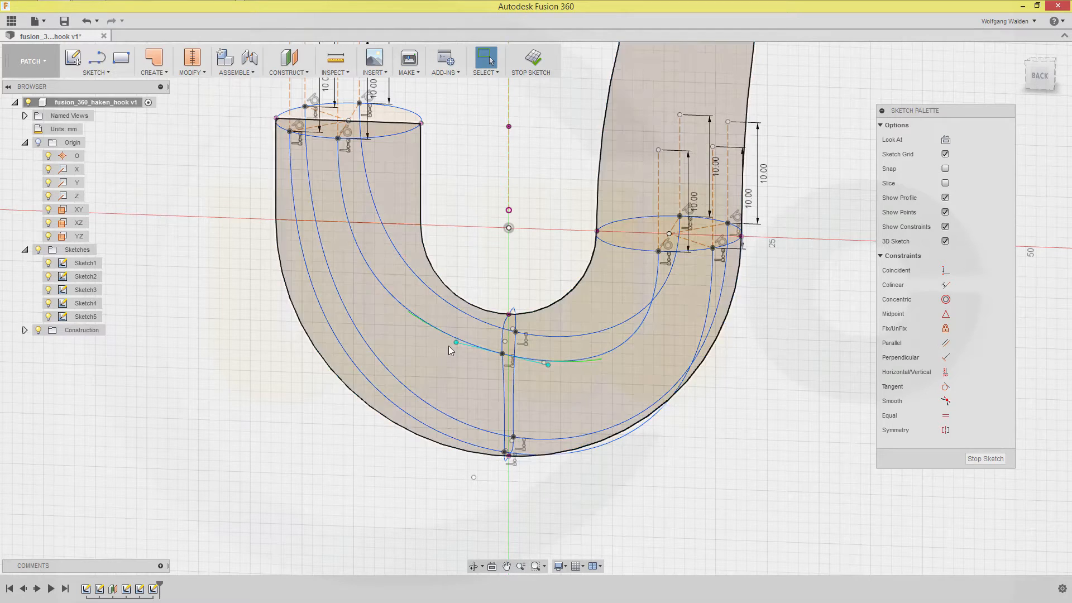
- Move the inner back spline's tangent handle end on the negative X side by 0.5 mm in Y
right_click(548, 364)
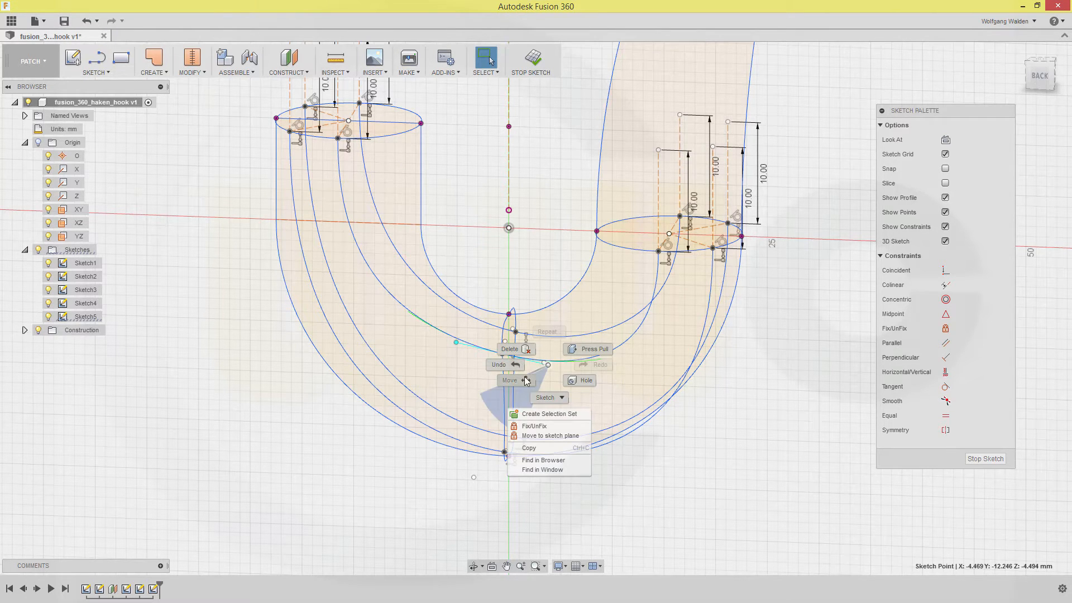
left_click(527, 381)
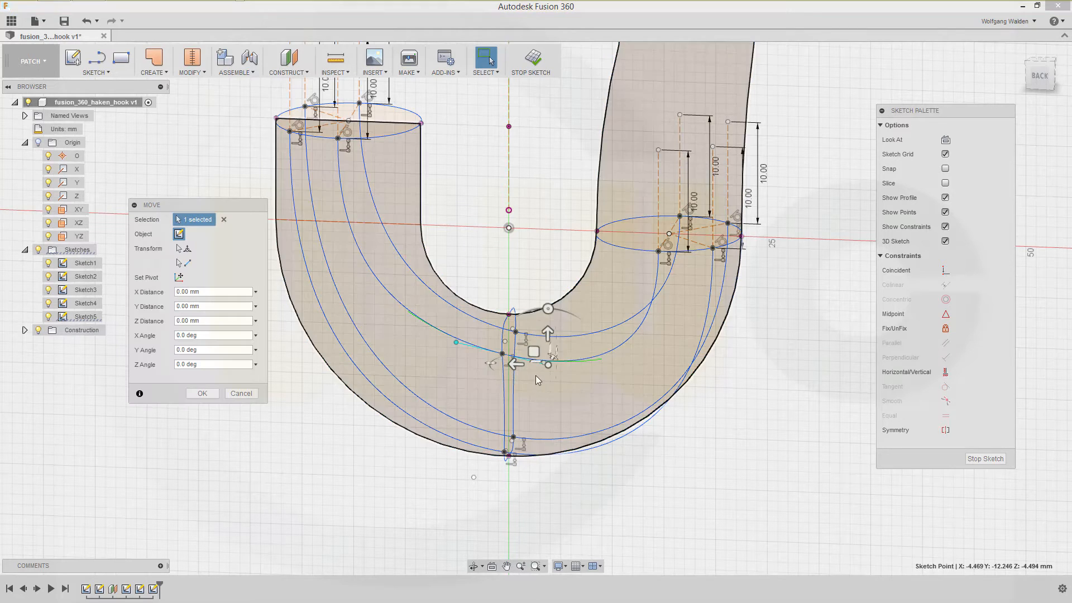
left_click(547, 333)
left_click_drag(548, 334, 550, 329)
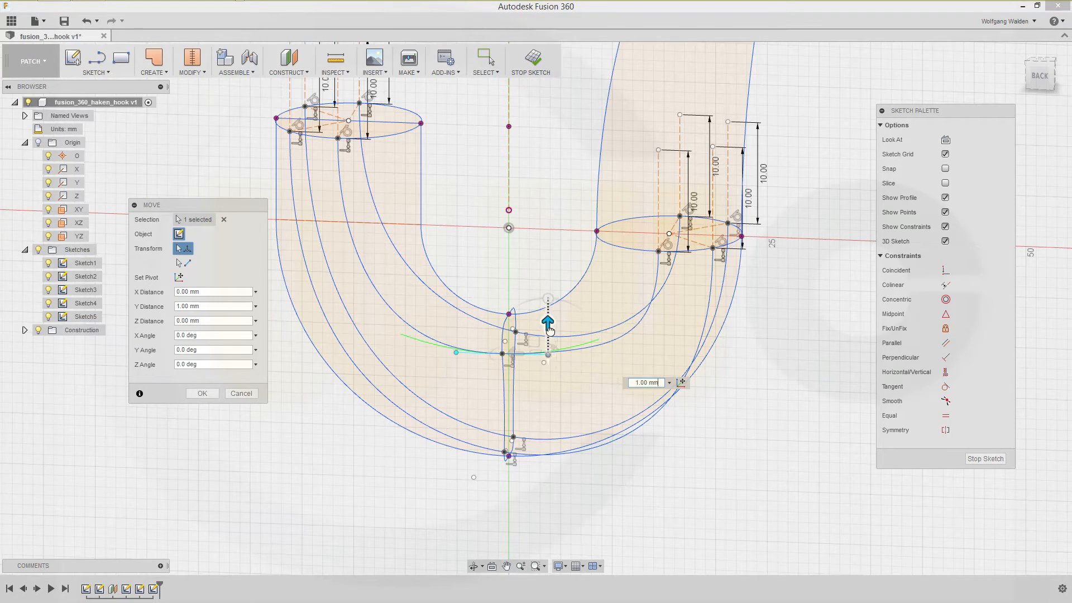
left_click_drag(226, 306, 93, 306)
type("0.5")
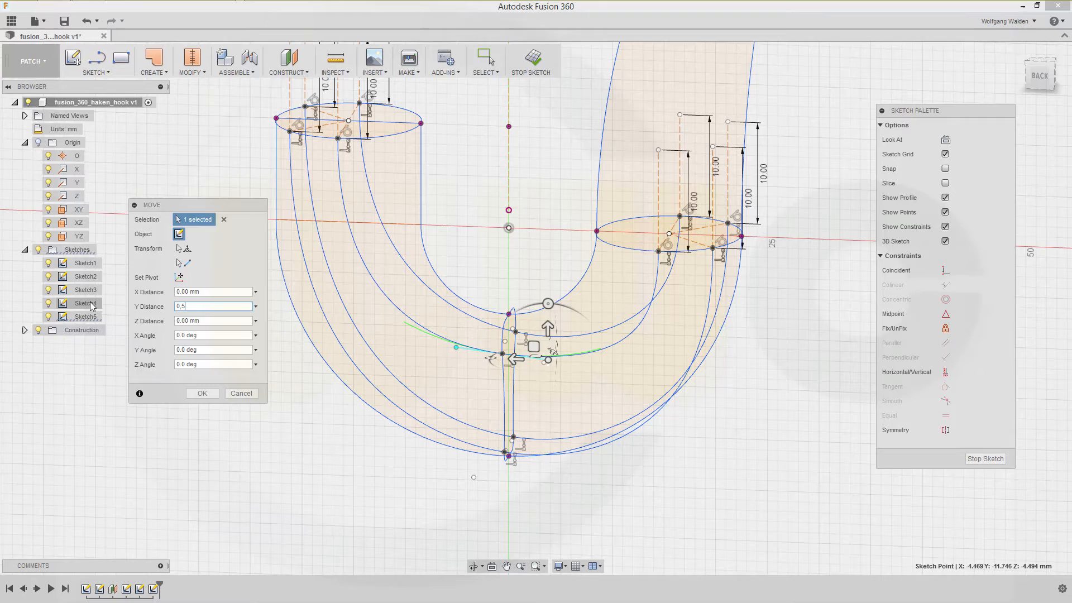
key("Return")
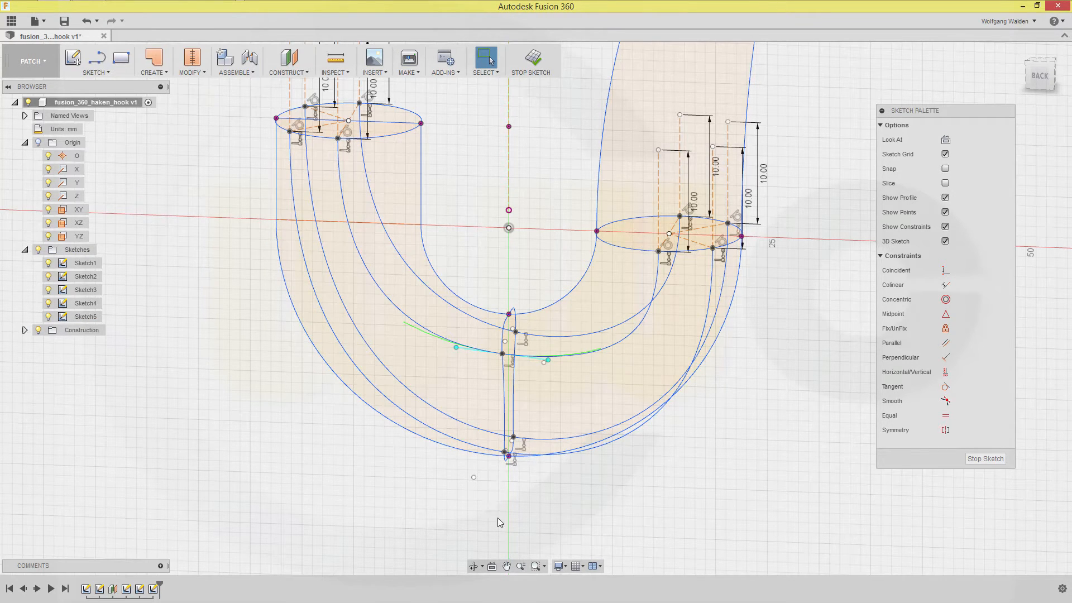
- Activate the tangent handle of the outer back spline at its fit point on the hook's lowest cross-section
middle_click_drag(512, 504, 514, 477, "shift")
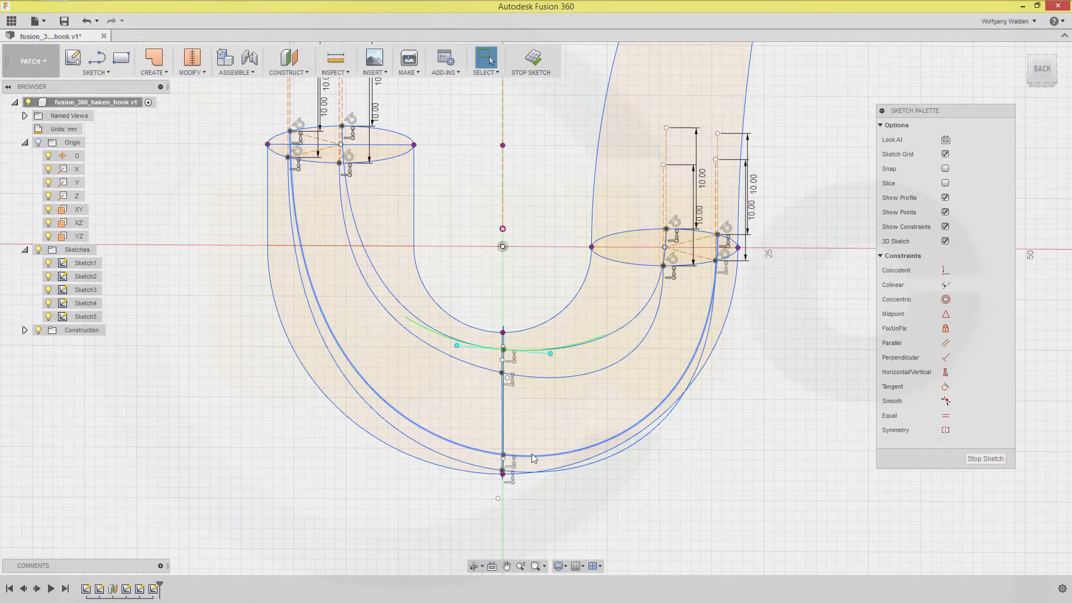
left_click(531, 458)
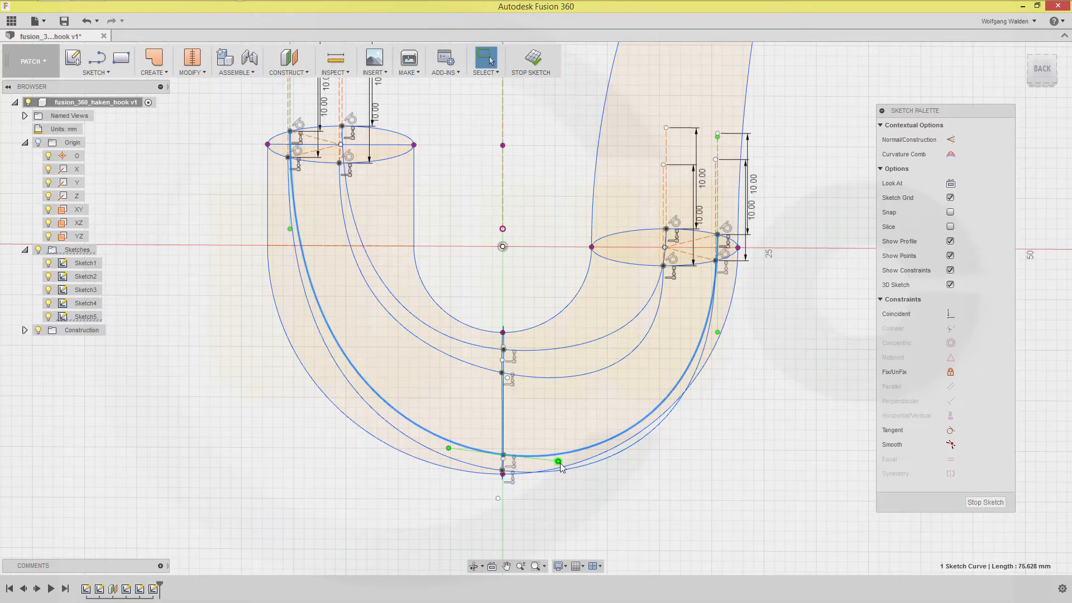
left_click(557, 462)
right_click(557, 462)
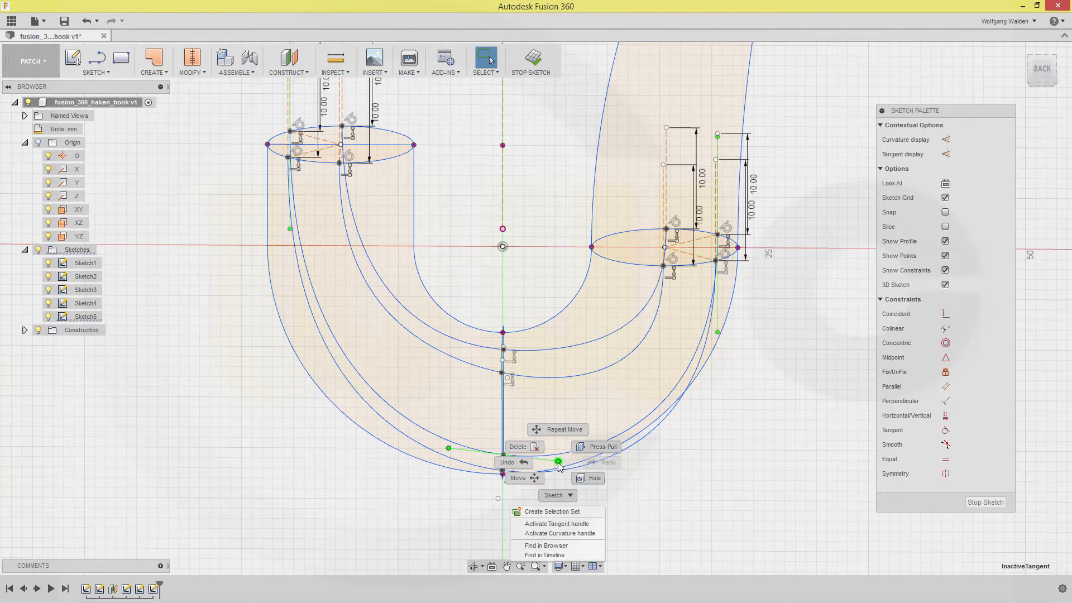
left_click(558, 523)
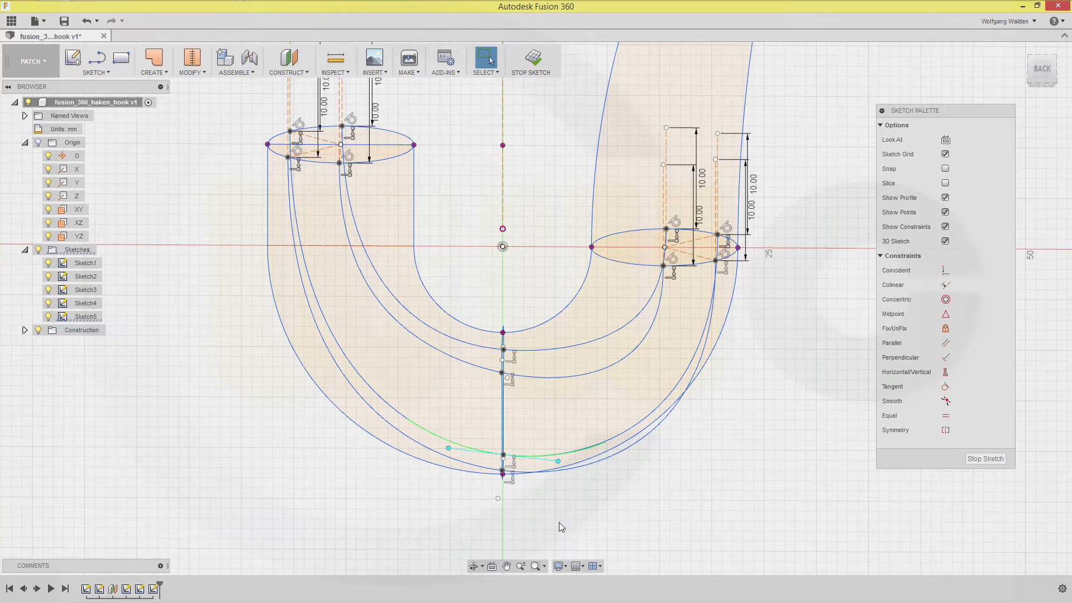
- Move the outer back spline's tangent handle end on the negative X side by 0.5 mm in Y
right_click(558, 462)
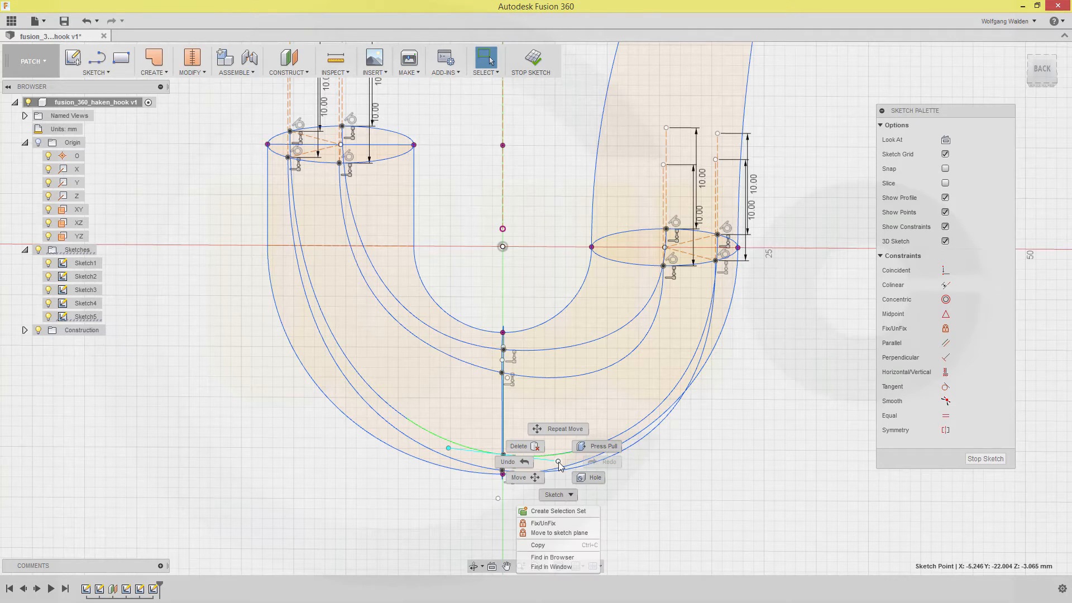
left_click(535, 477)
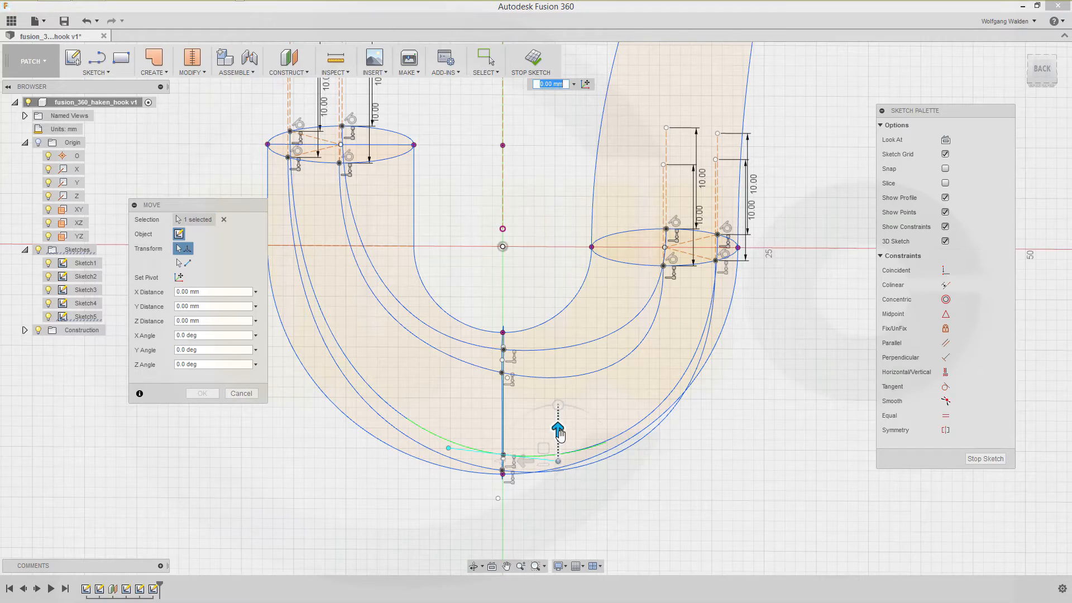
left_click_drag(559, 435, 560, 426)
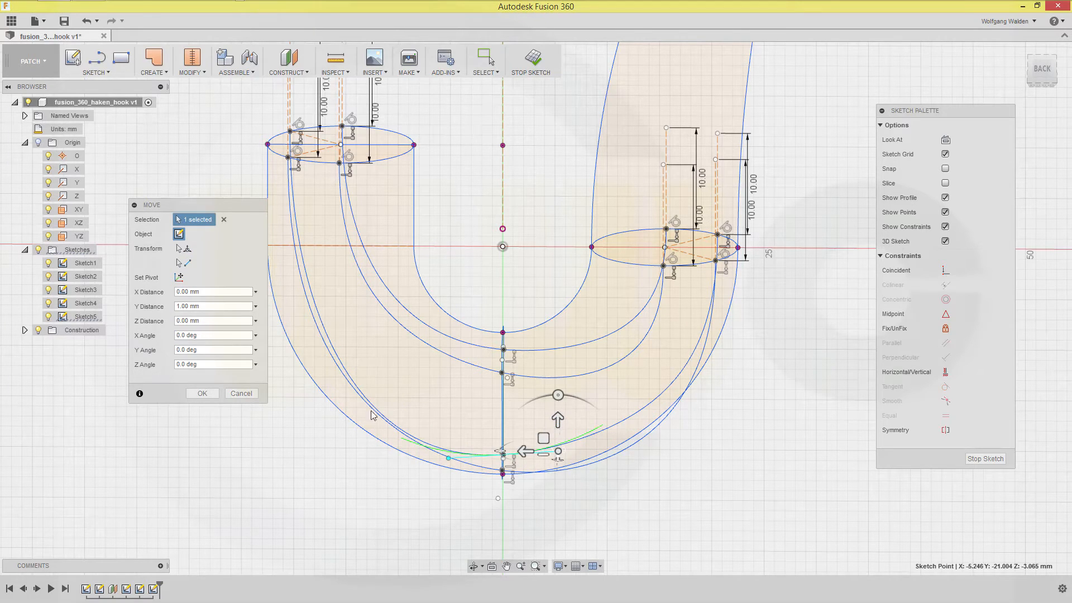
left_click_drag(201, 306, 120, 304)
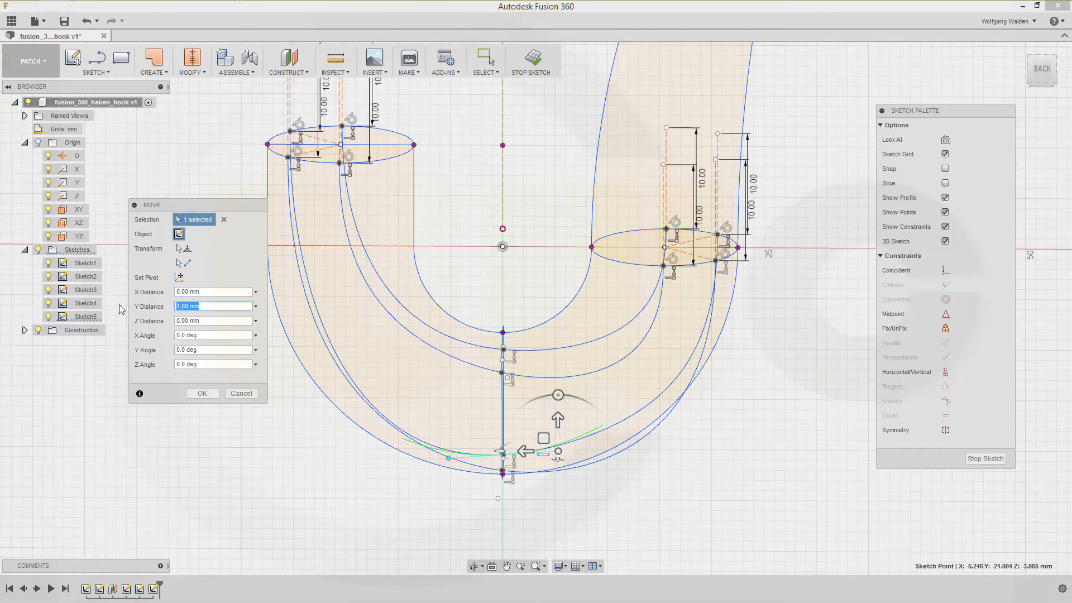
type("0.")
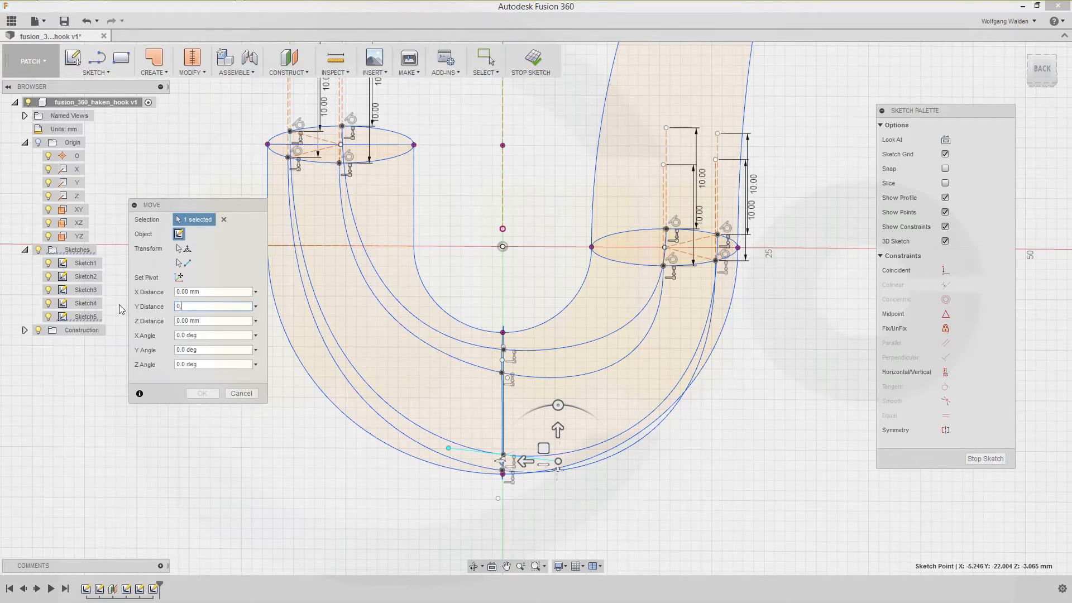
type("0")
key("Return")
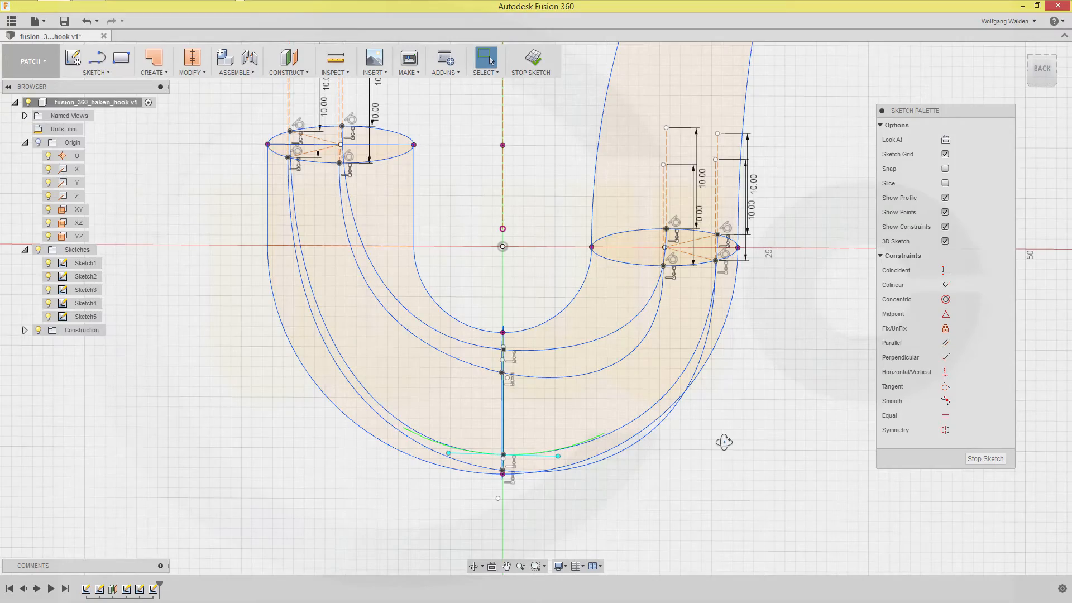
- Activate the tangent handle of the inner front spline at its fit point on the hook's lowest cross-section
mouse_move(723, 441)
middle_mouse_down("shift")
mouse_move(701, 459)
mouse_move(610, 445)
mouse_move(555, 445)
mouse_move(545, 459)
middle_mouse_up("shift")
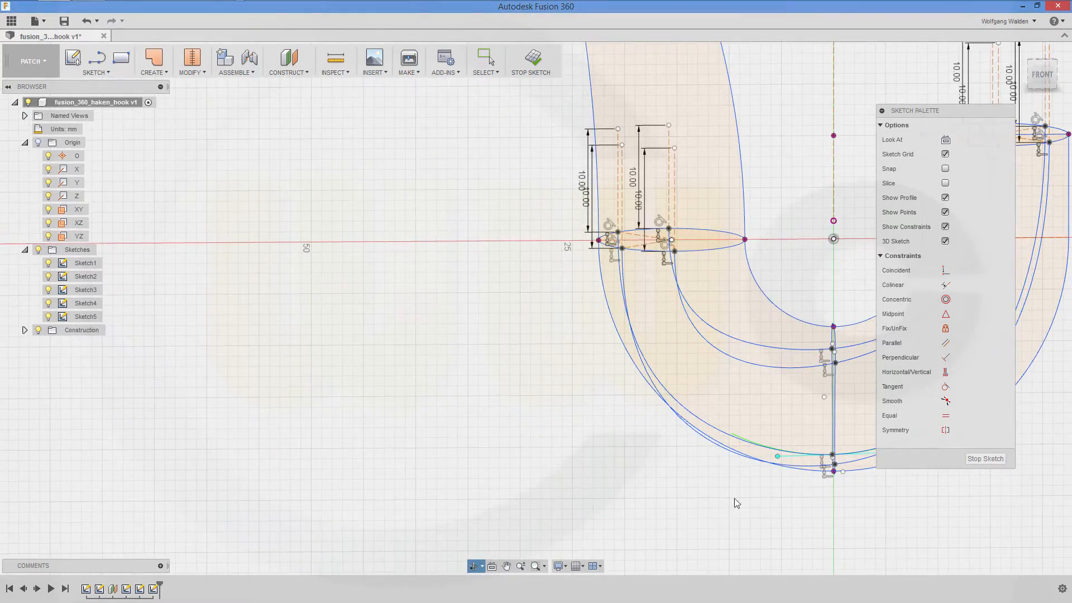
mouse_move(737, 503)
middle_mouse_down()
mouse_move(524, 445)
mouse_move(444, 446)
middle_mouse_up()
mouse_move(545, 450)
middle_mouse_down("shift")
mouse_move(555, 445)
mouse_move(542, 455)
middle_mouse_up("shift")
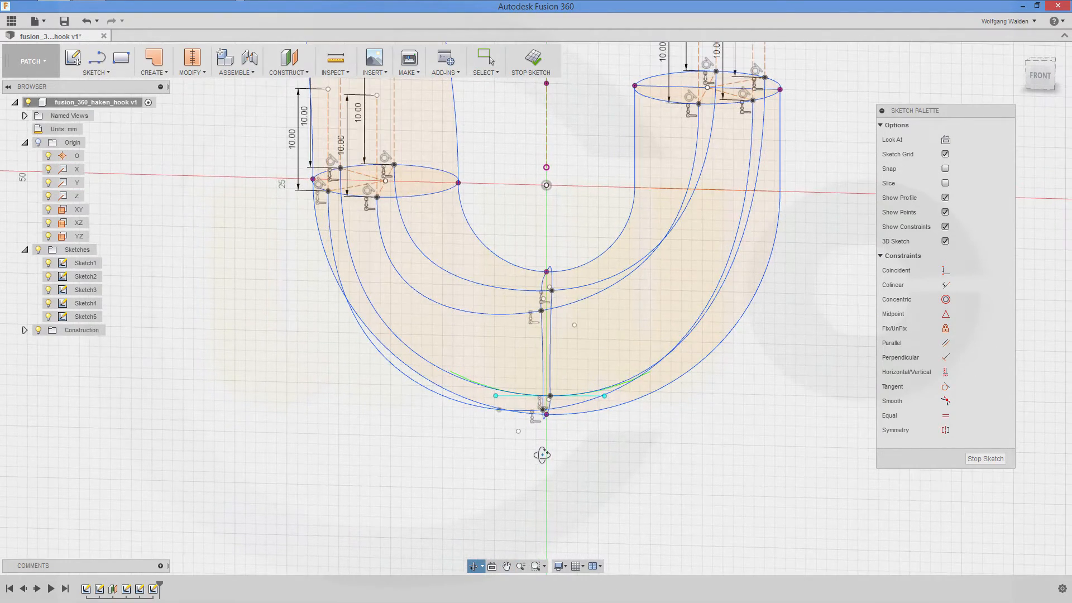
left_click(553, 307)
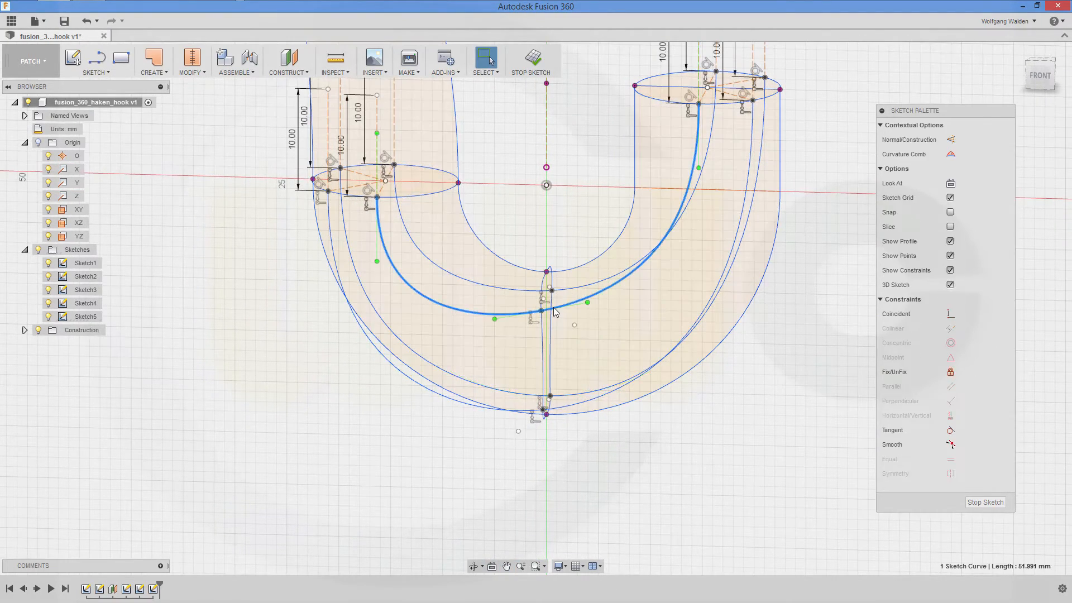
left_click(587, 303)
right_click(587, 303)
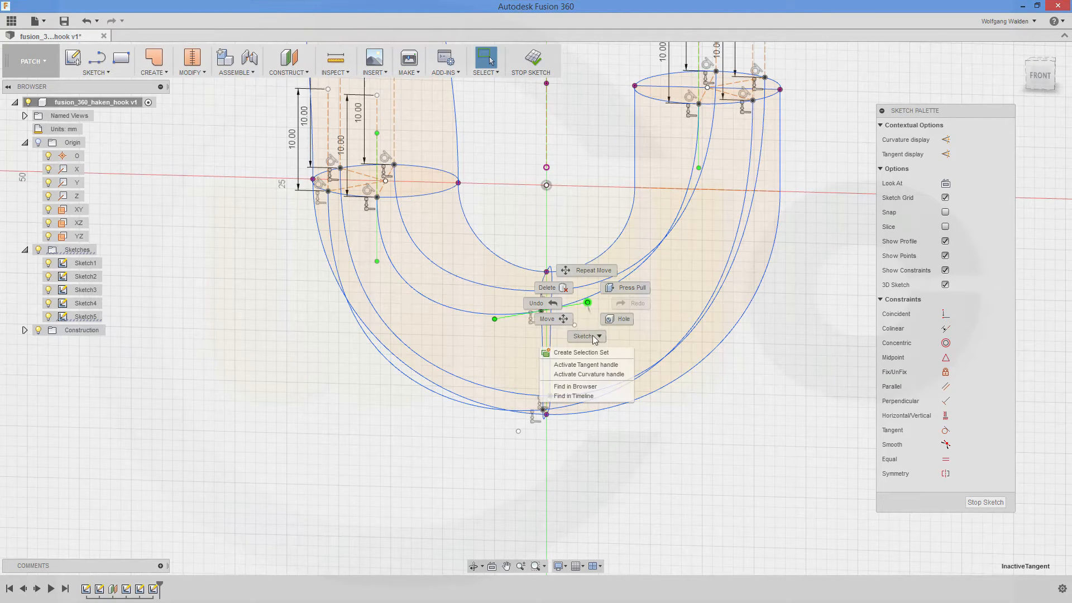
left_click(588, 364)
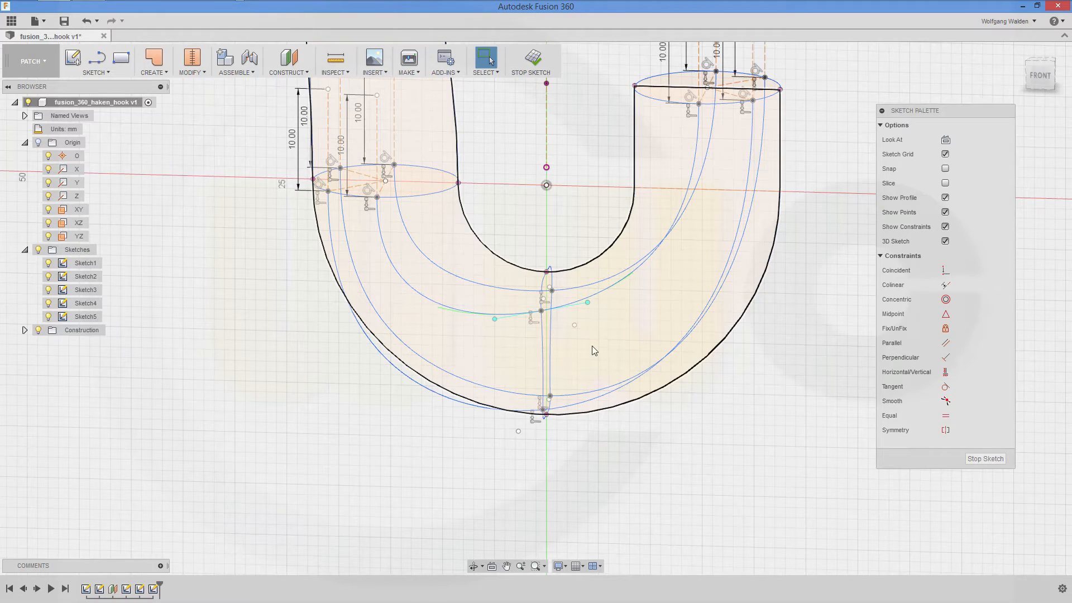
- Move the inner front spline's tangent handle end on the positive X side by -0.5 mm in Y
right_click(588, 303)
left_click(562, 319)
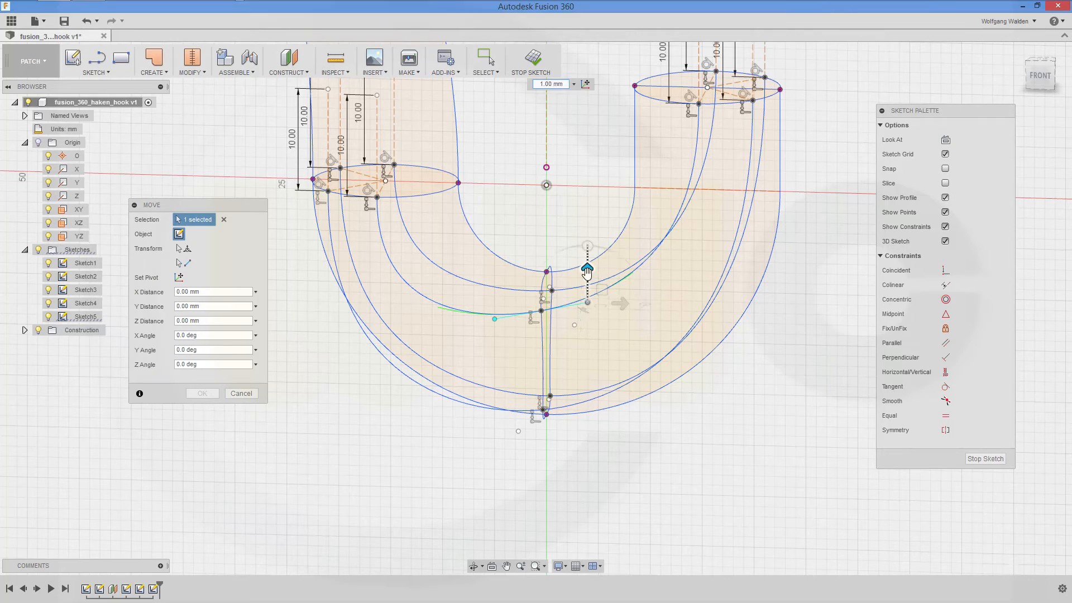
left_click_drag(586, 272, 588, 282)
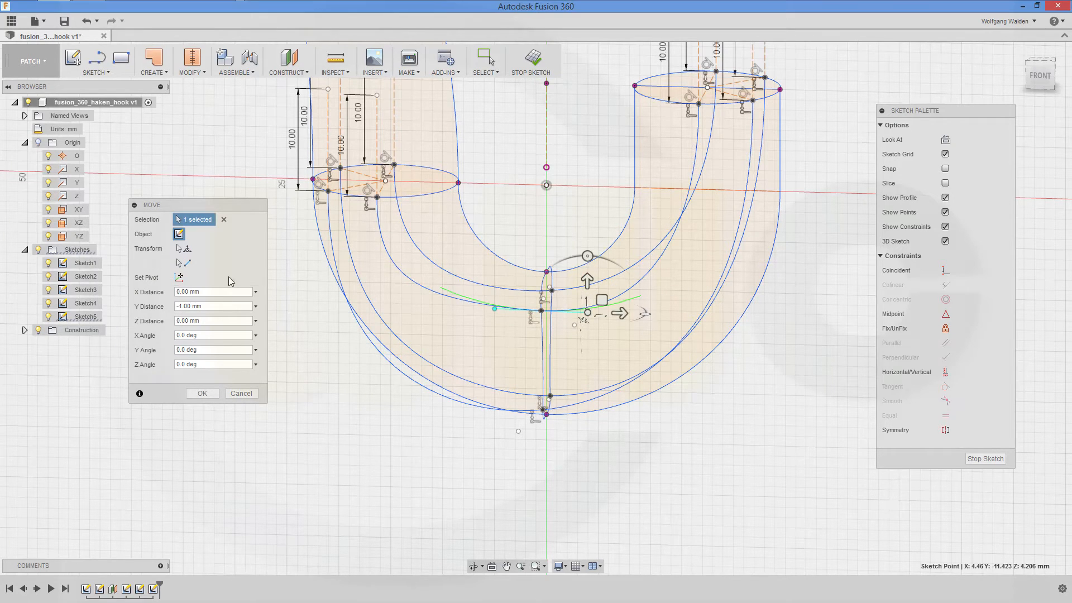
left_click_drag(227, 305, 94, 291)
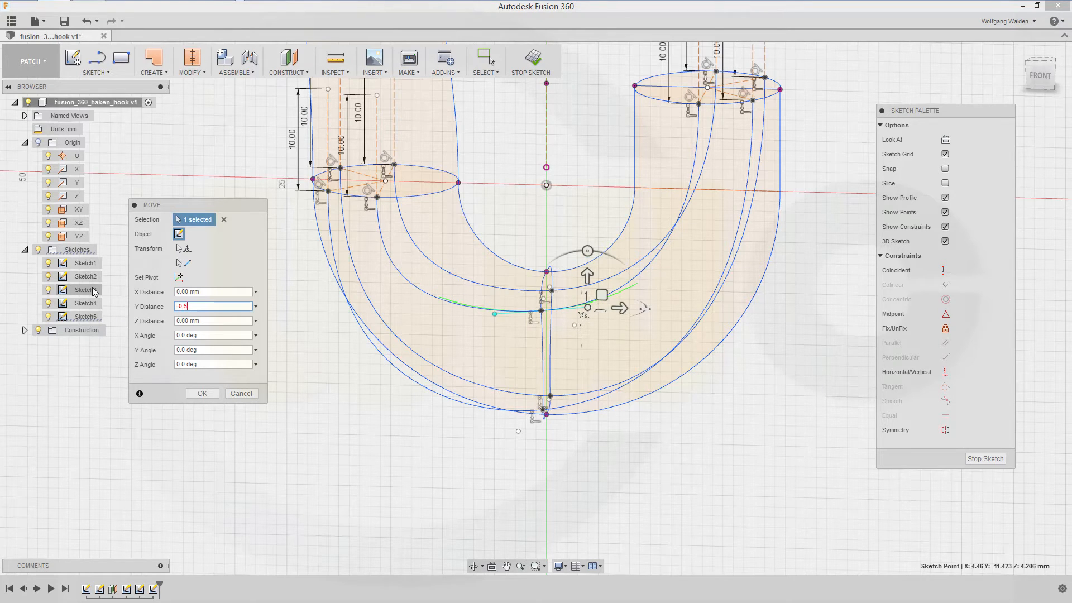
key("Return")
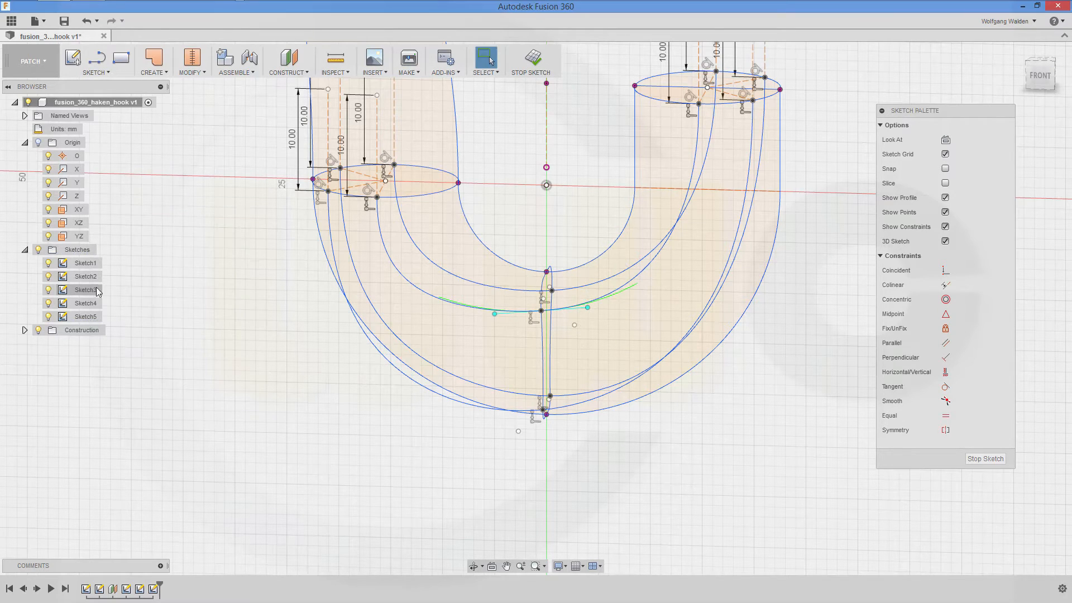
- Activate the tangent handle of the outer front spline at its fit point on the hook's lowest cross-section
middle_click_drag(451, 326, 556, 300, "shift")
left_click(562, 390)
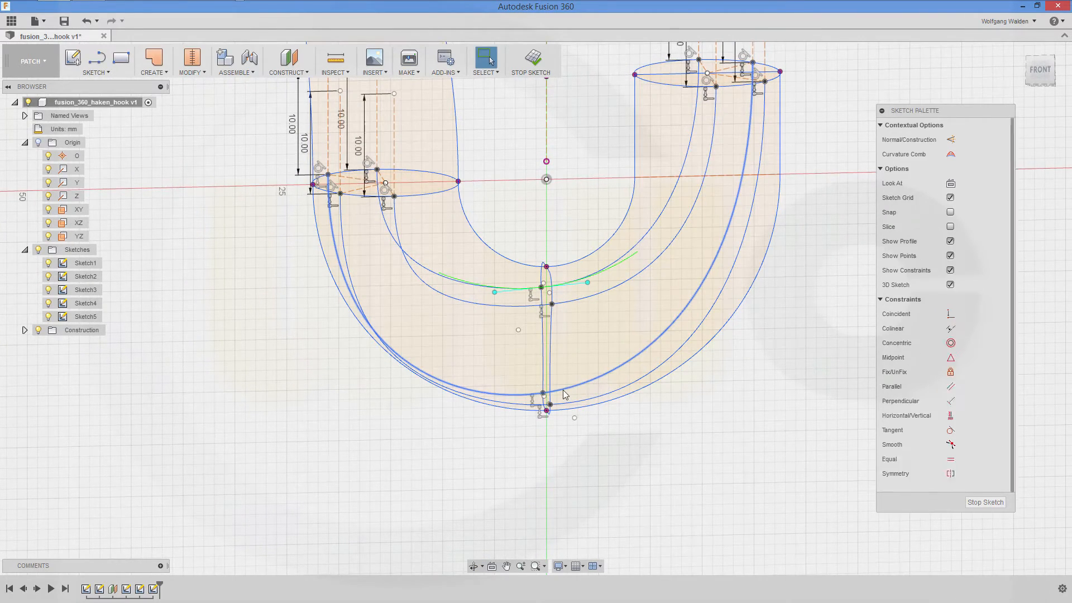
right_click(598, 385)
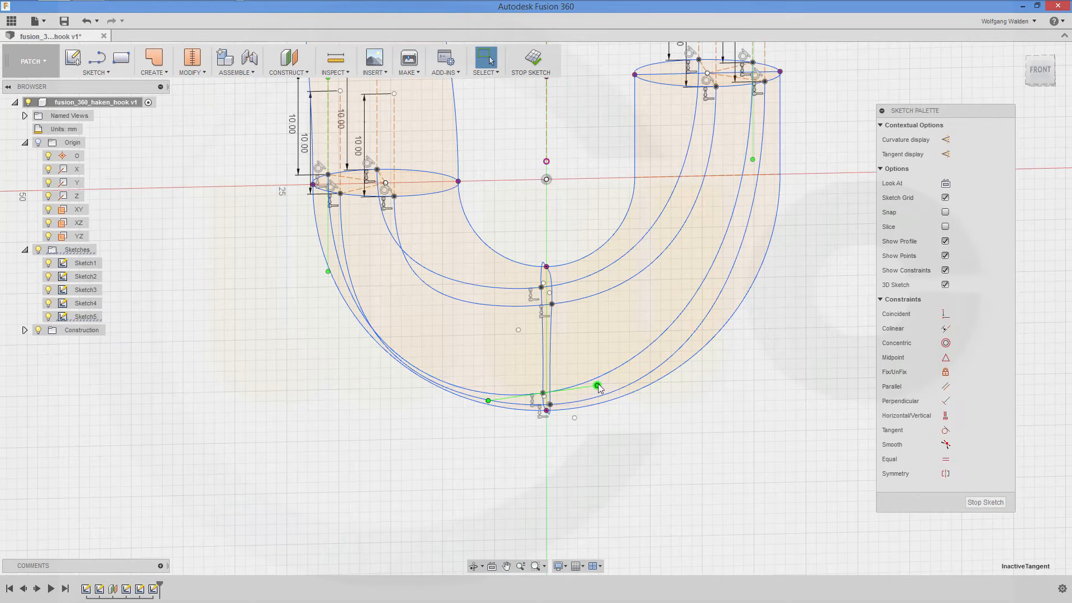
left_click(600, 446)
- Move the outer front spline's tangent handle end on the positive X side by -0.5 mm in Y and finish the sketch
right_click(596, 385)
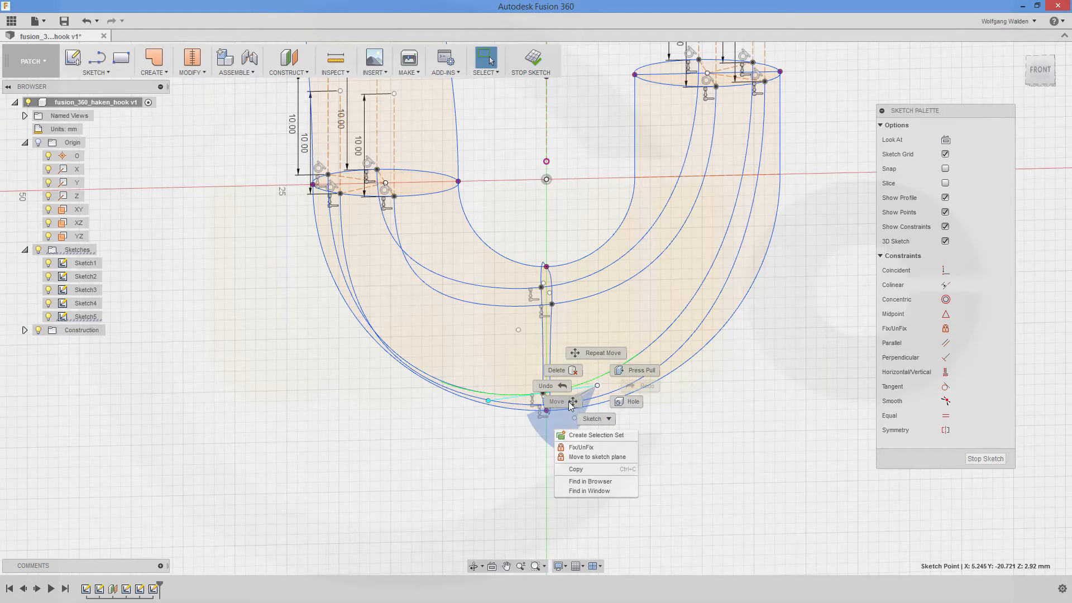
left_click(575, 401)
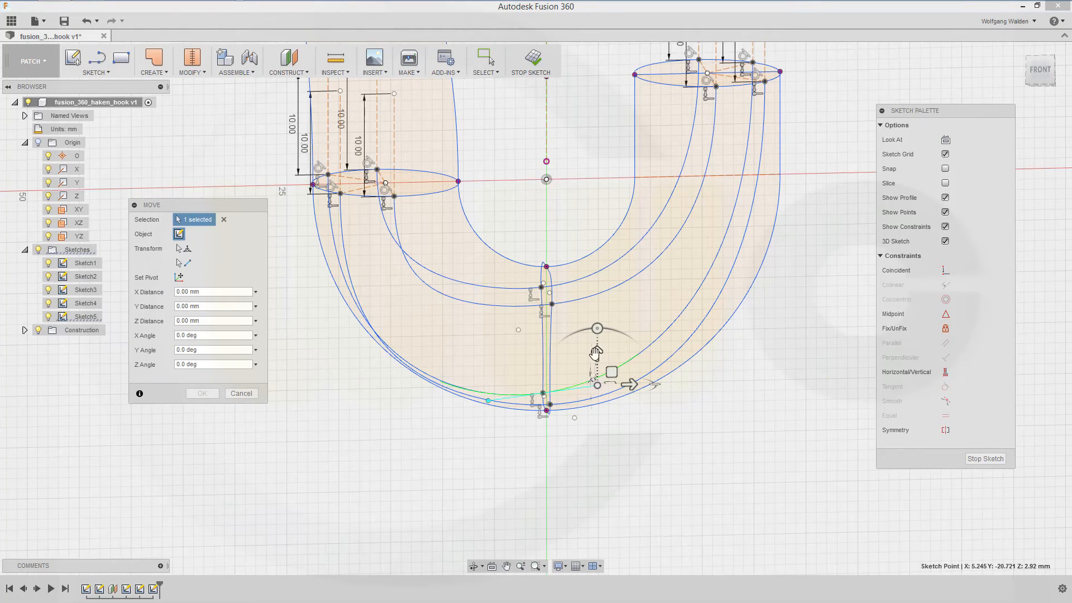
left_click_drag(596, 353, 597, 367)
left_click_drag(213, 305, 48, 295)
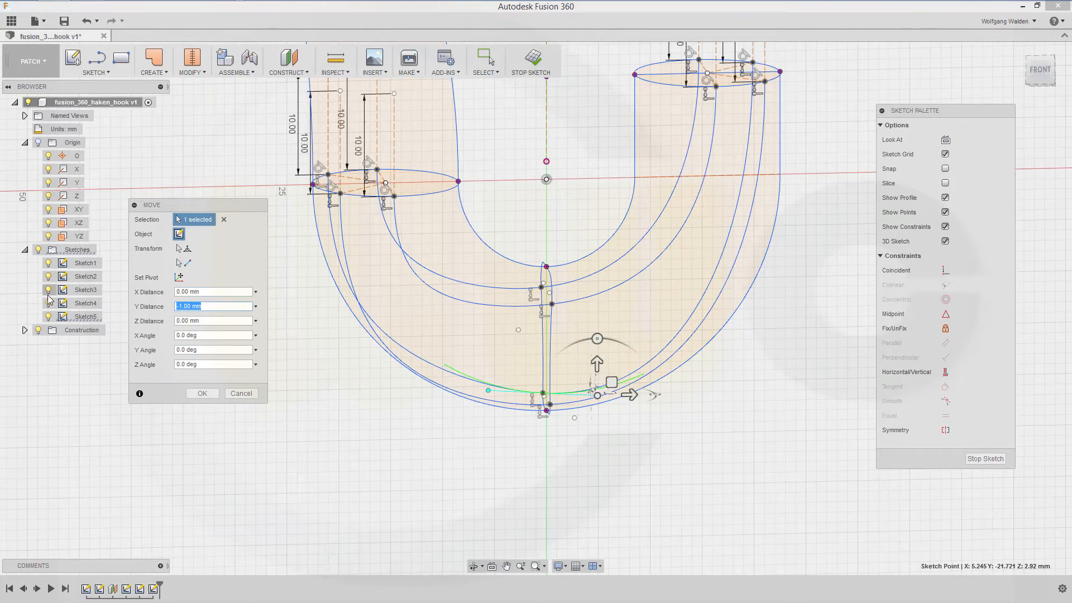
type("-0.5")
key("Return")
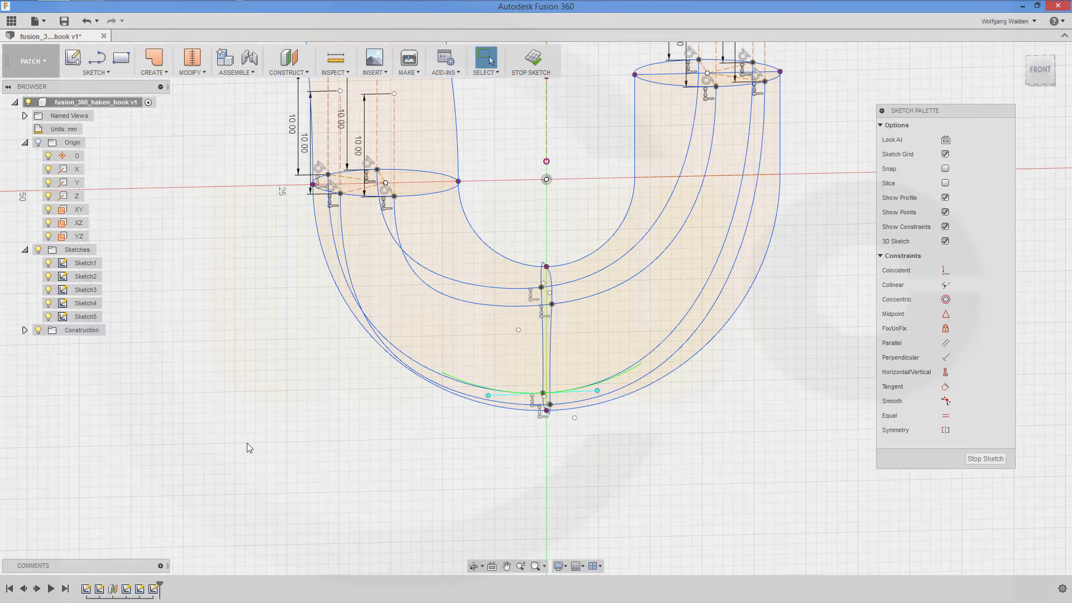
middle_click_drag(673, 484, 650, 501, "shift")
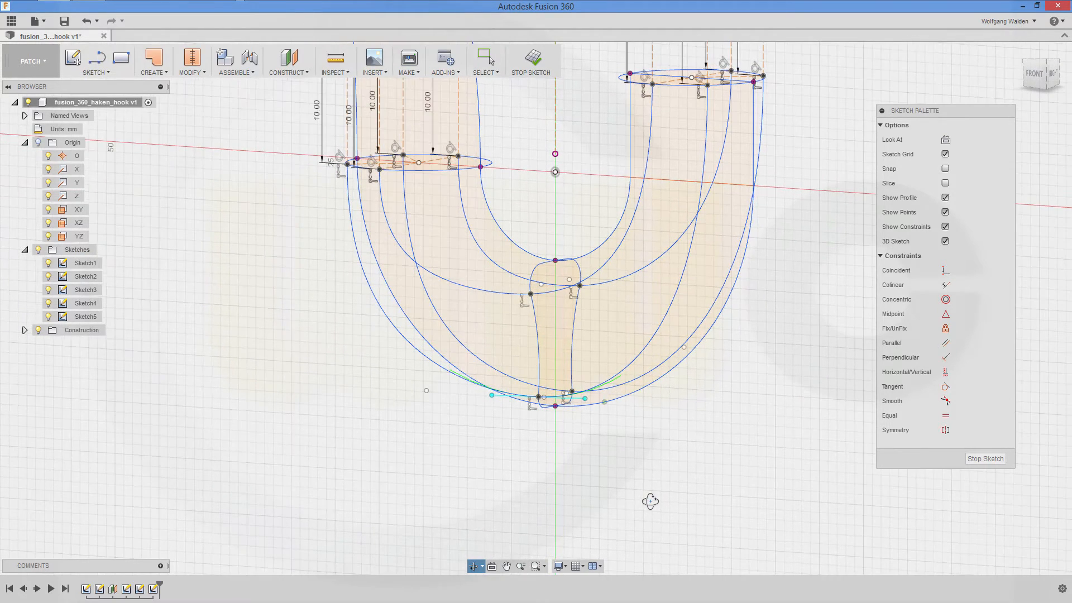
left_click(985, 458)
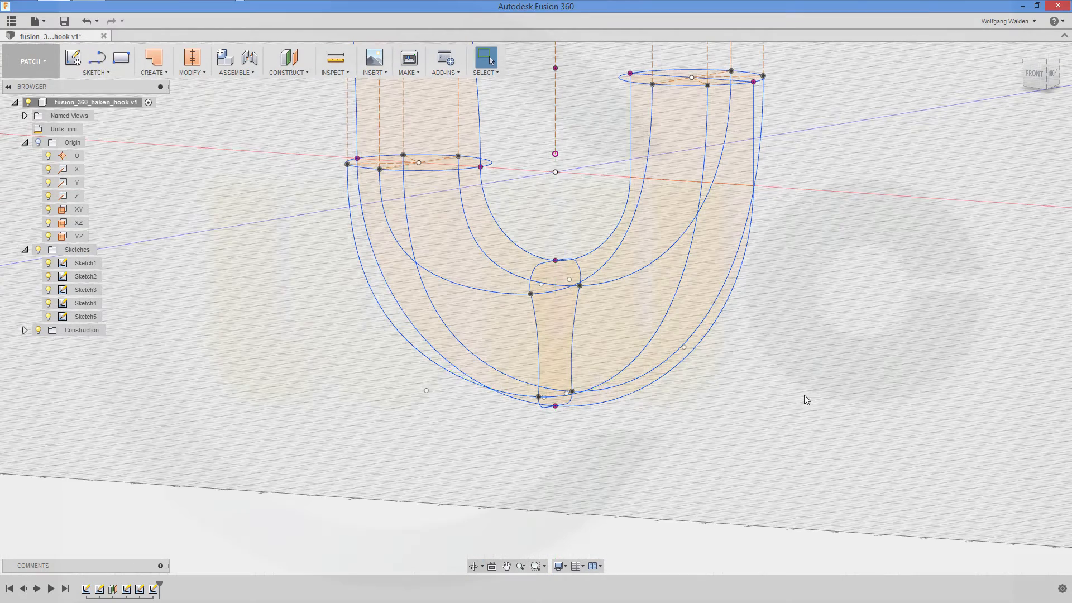
- Extrude the hook's inner contour, the straight tip line plus the inner arc, to one side as a new surface body with chaining off
mouse_move(804, 395)
middle_mouse_down("shift")
mouse_move(762, 409)
mouse_move(617, 385)
mouse_move(628, 423)
mouse_move(813, 371)
mouse_move(665, 366)
mouse_move(545, 433)
mouse_move(510, 429)
mouse_move(514, 411)
mouse_move(491, 418)
mouse_move(501, 424)
middle_mouse_up("shift")
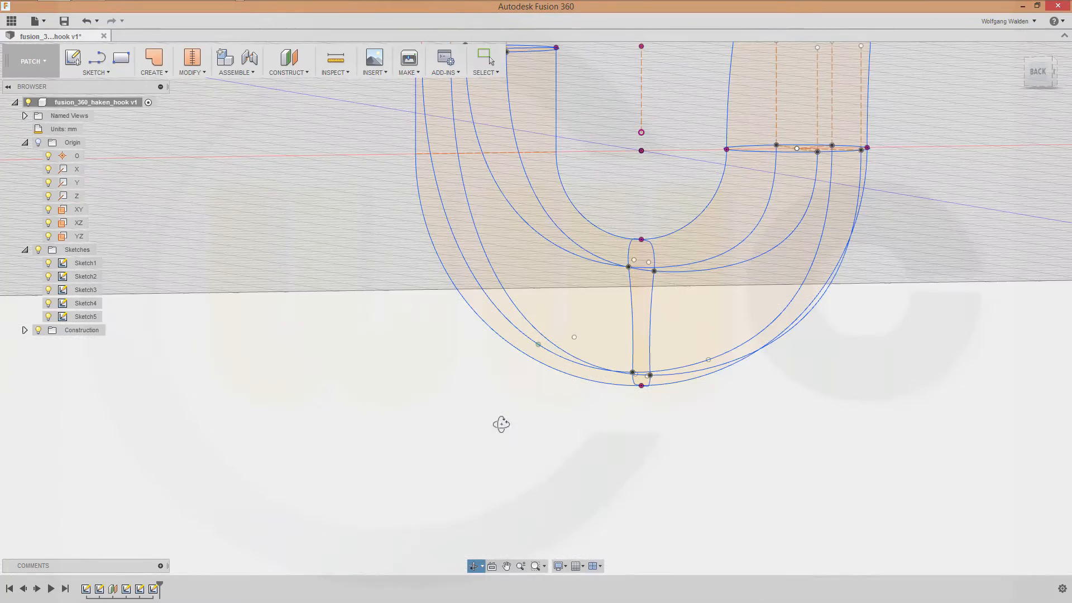
middle_click_drag(607, 427, 611, 470, "shift")
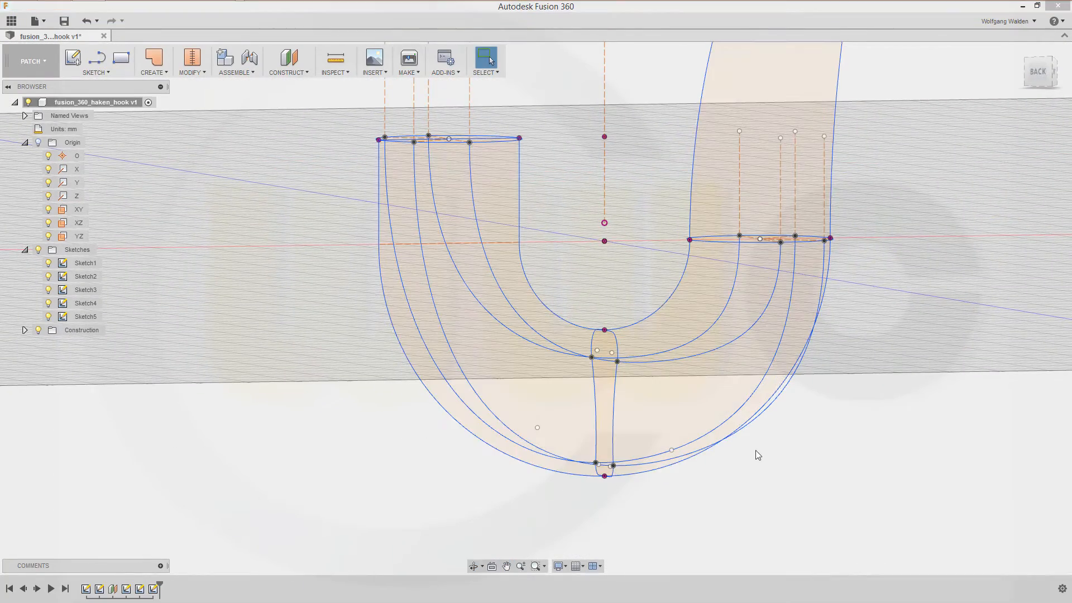
middle_click_drag(699, 474, 700, 518)
middle_click_drag(552, 289, 563, 315, "shift")
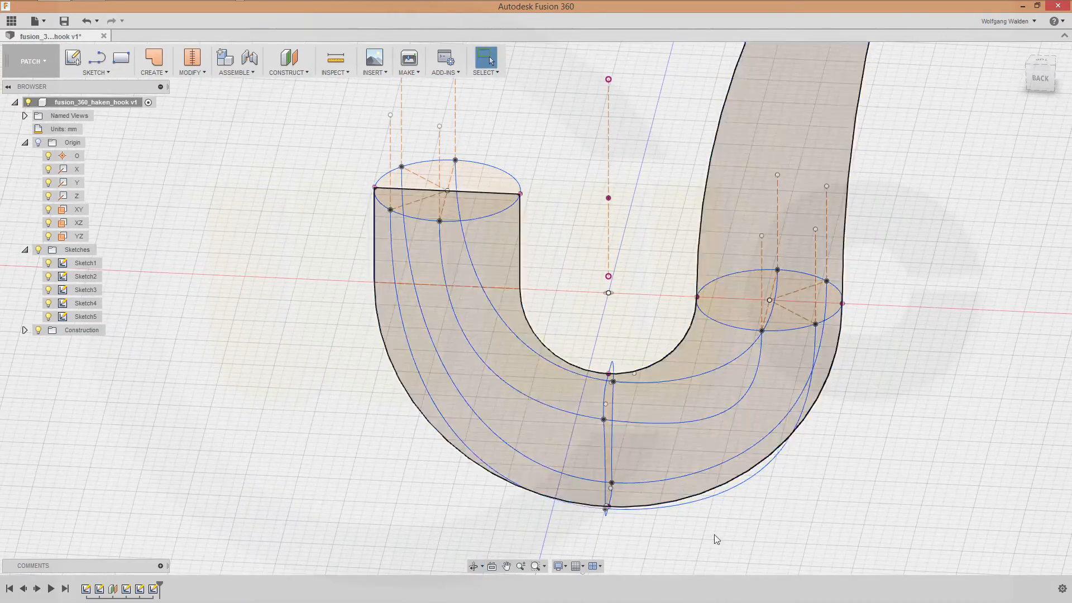
mouse_move(813, 522)
middle_mouse_down("shift")
mouse_move(822, 537)
mouse_move(815, 433)
mouse_move(804, 454)
mouse_move(765, 454)
mouse_move(753, 474)
mouse_move(819, 498)
middle_mouse_up("shift")
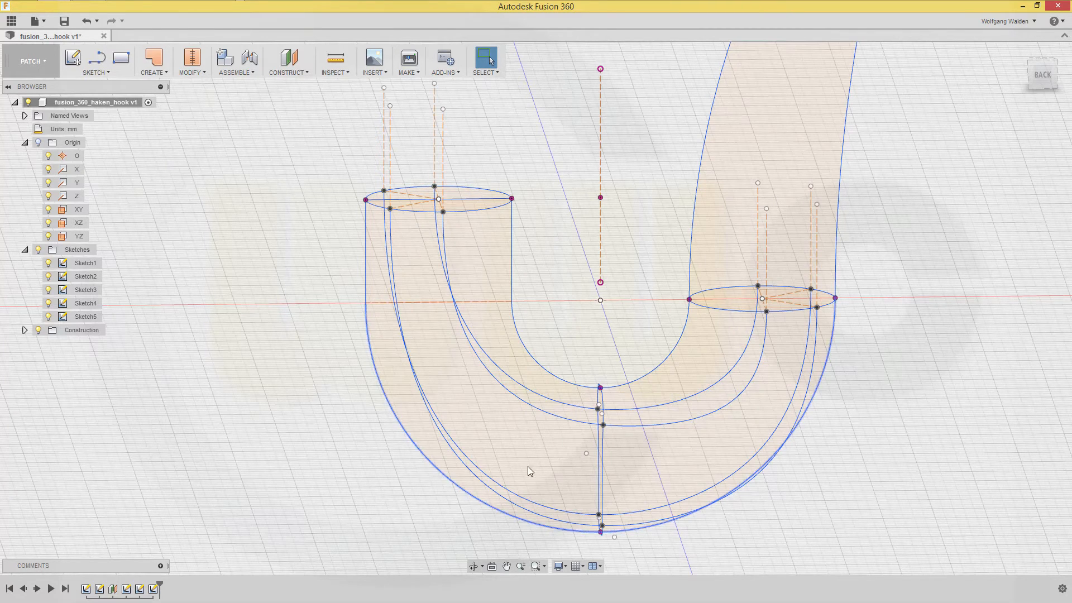
left_click(155, 72)
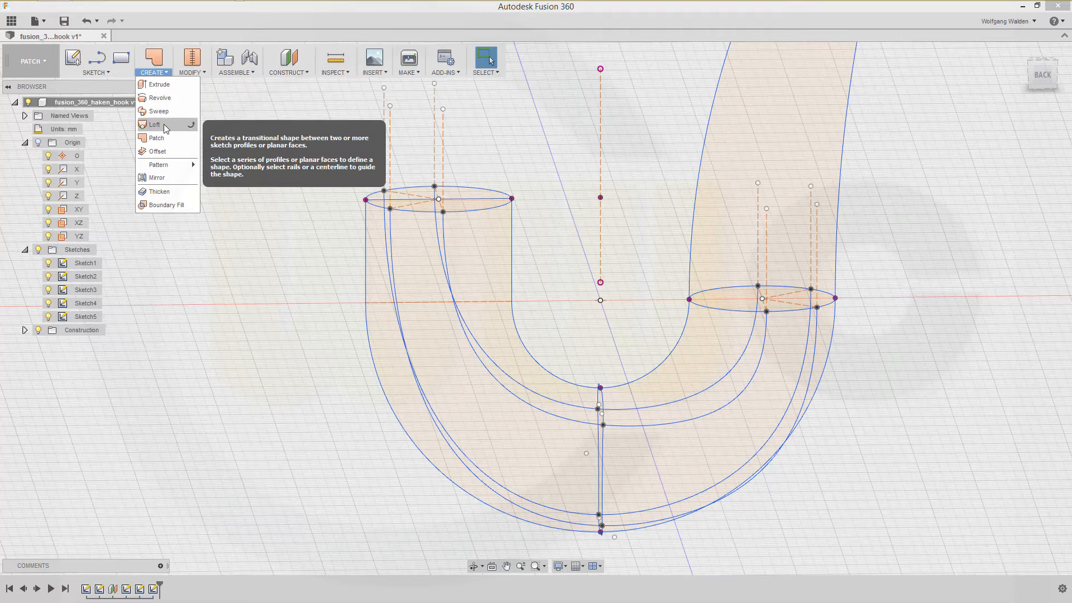
left_click(162, 85)
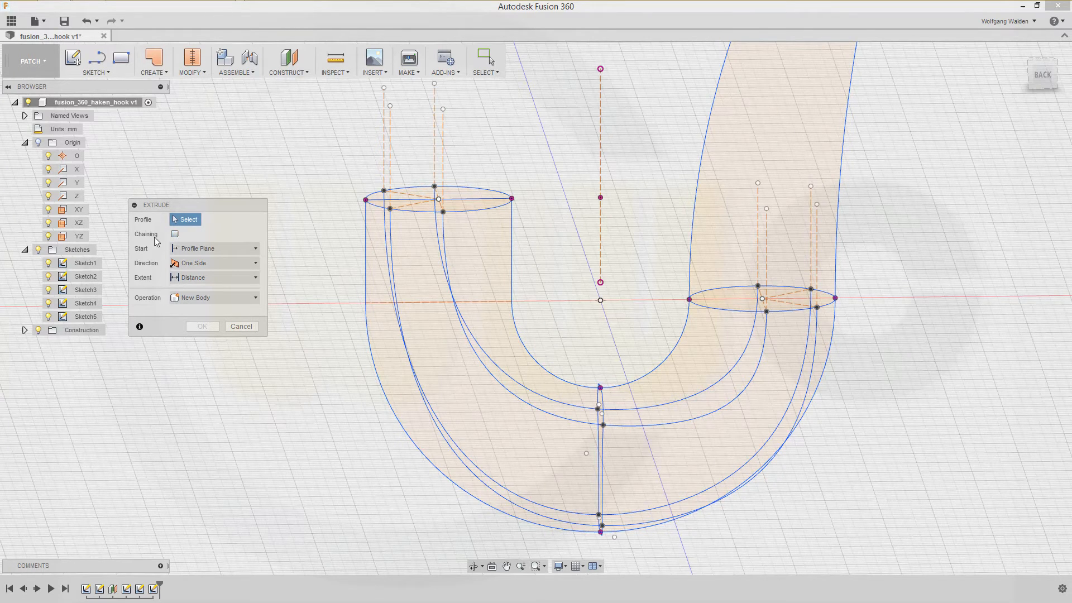
left_click(512, 279)
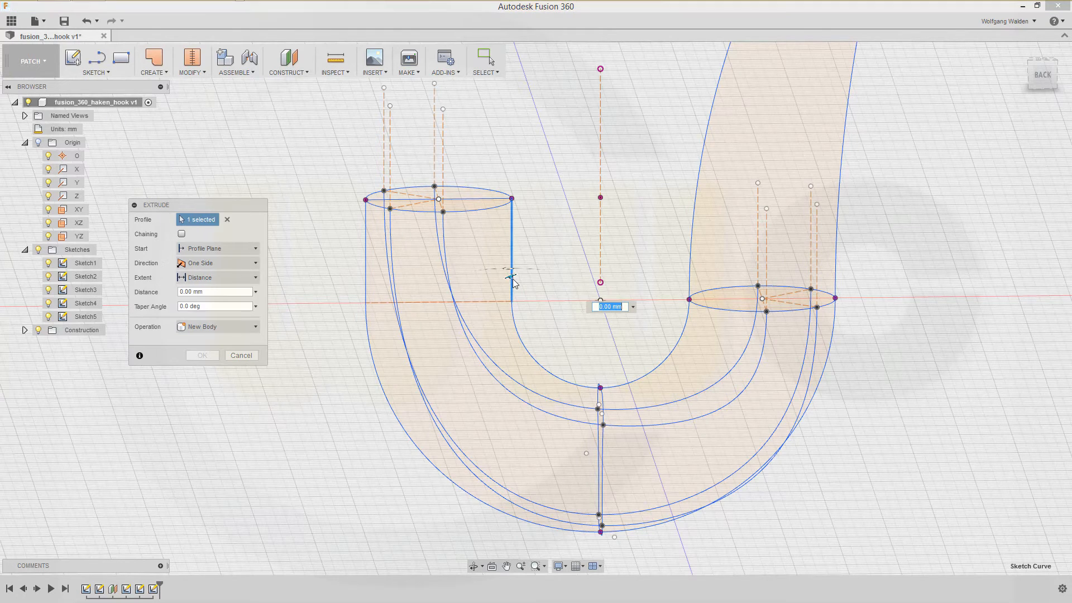
left_click(529, 356)
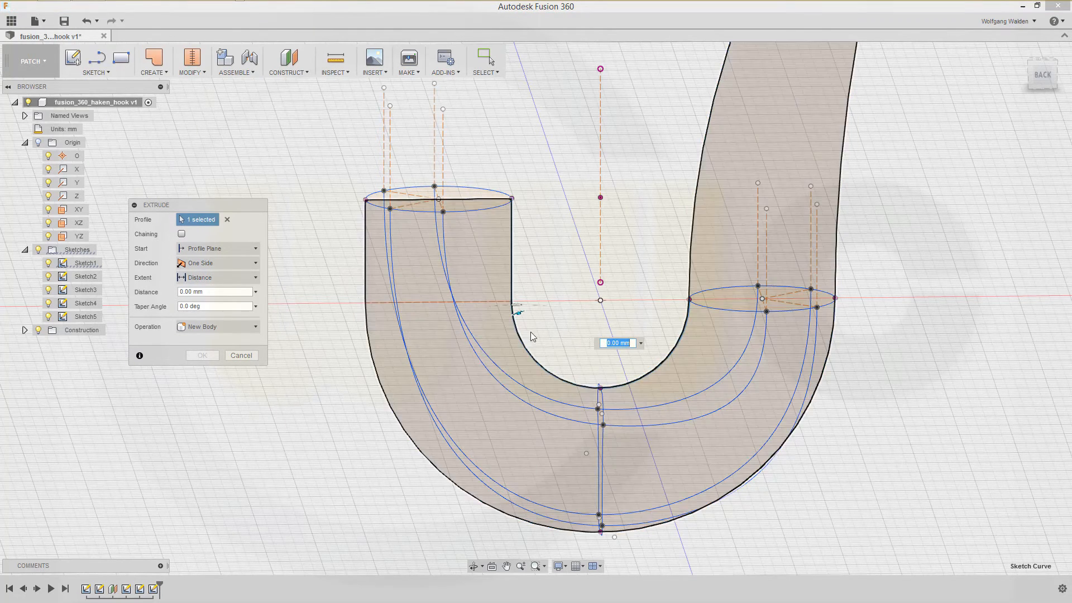
middle_click_drag(559, 337, 512, 314, "shift")
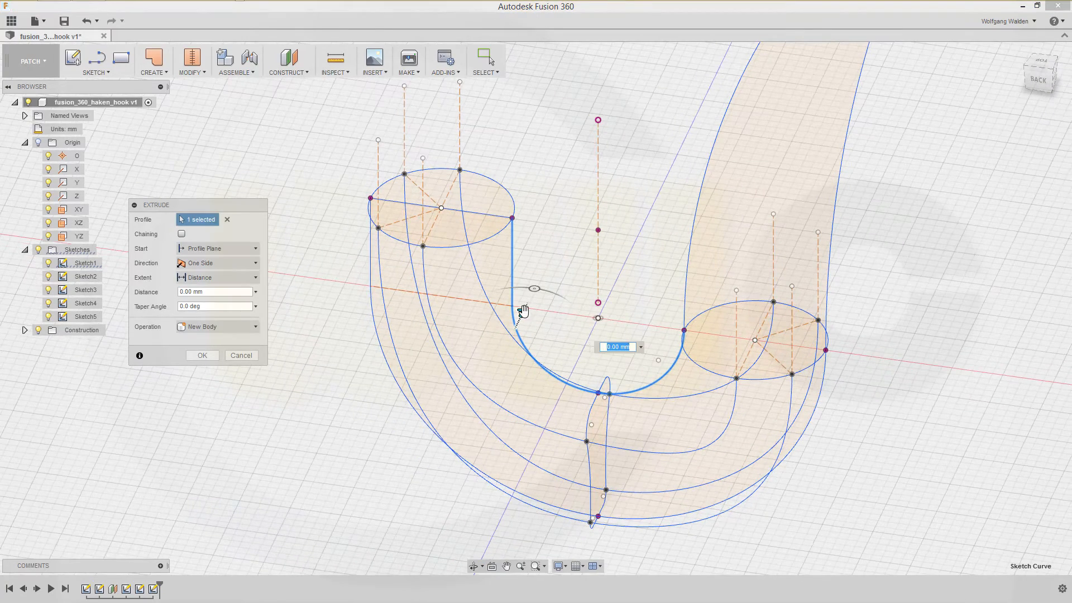
left_click_drag(519, 307, 531, 305)
left_click_drag(169, 286, 163, 270)
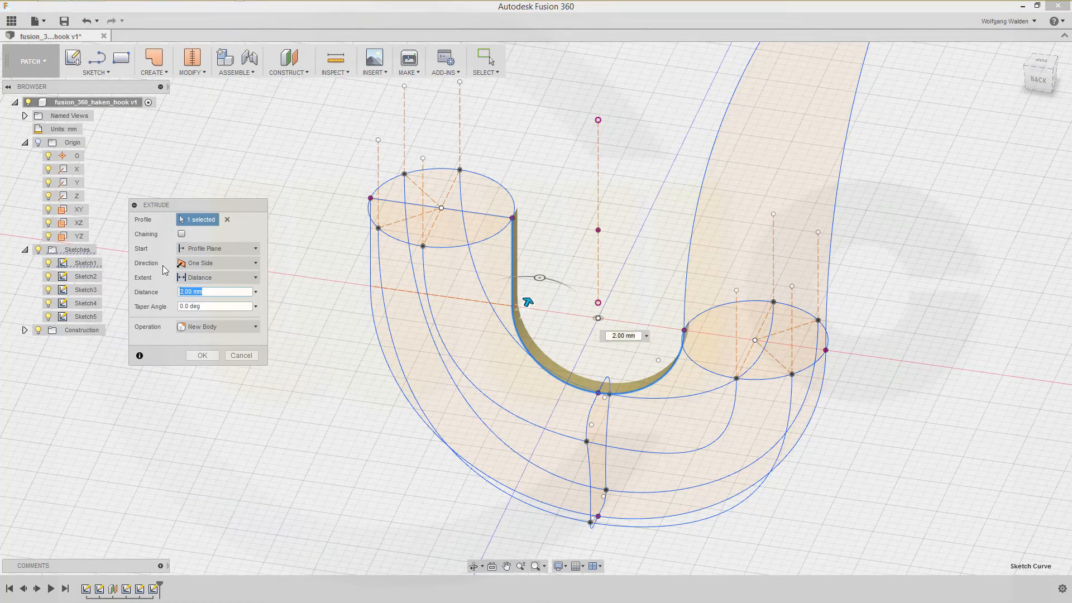
key("Return")
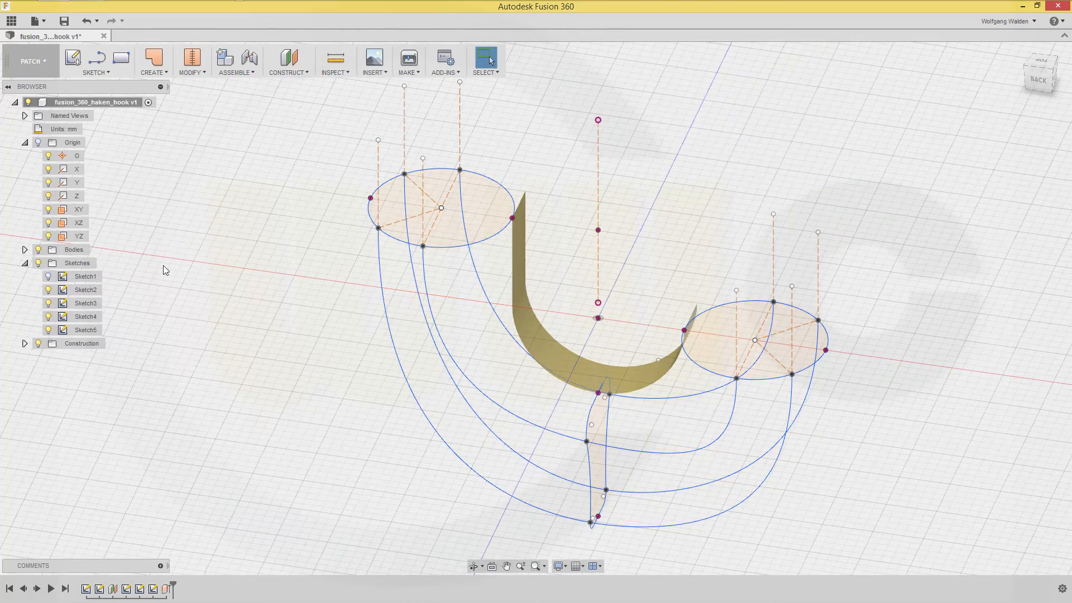
- Show Sketch1 and extrude the outer contour's straight tip line and large arc 5 mm to one side as a new surface body
middle_click_drag(334, 407, 348, 385, "shift")
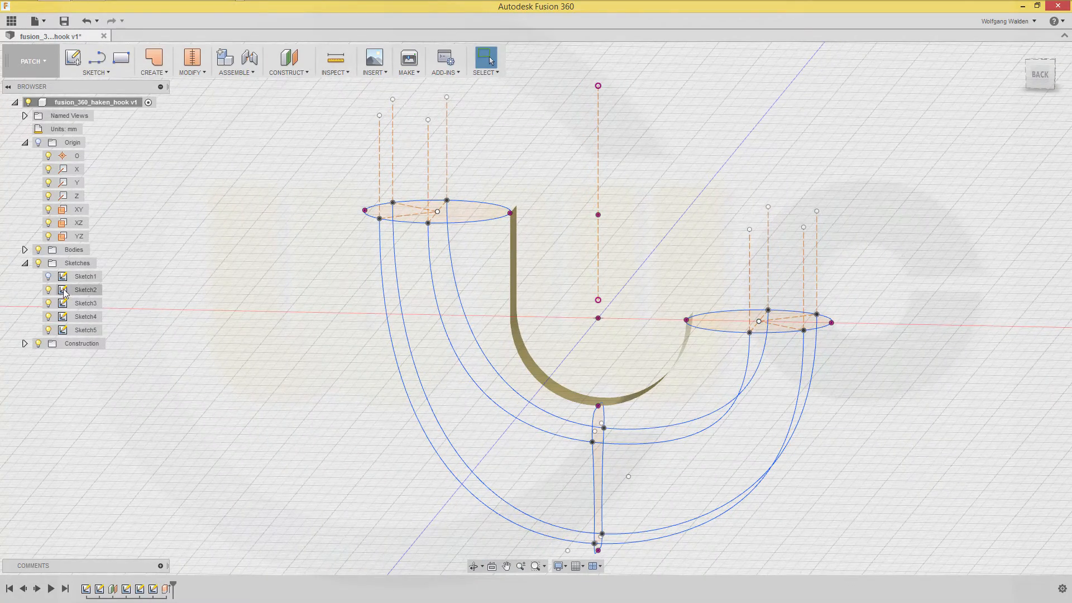
left_click(48, 276)
middle_click_drag(754, 540, 788, 516, "shift")
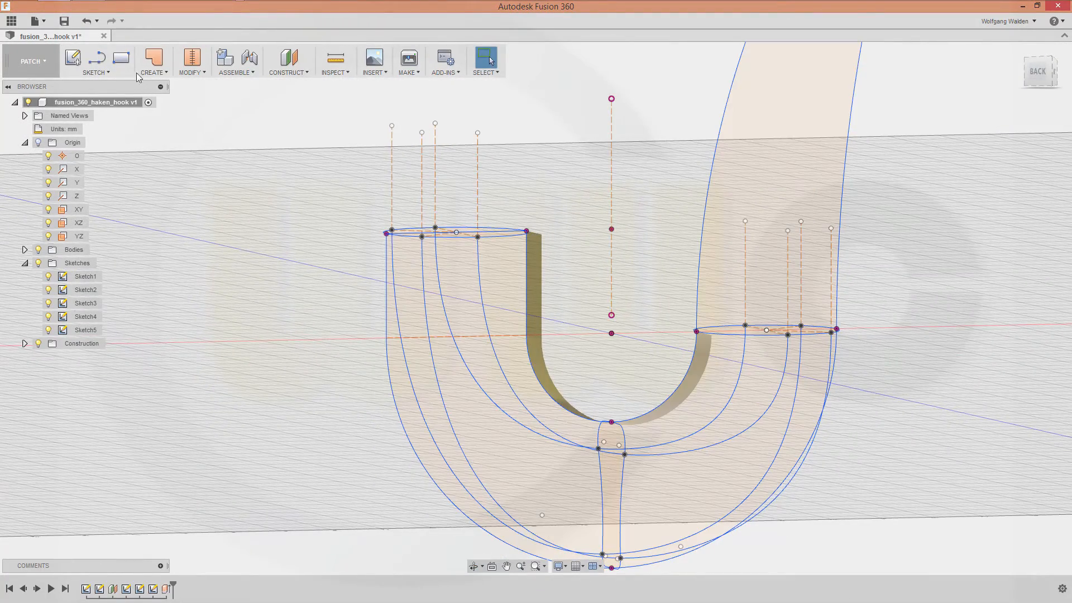
left_click(163, 72)
left_click(168, 84)
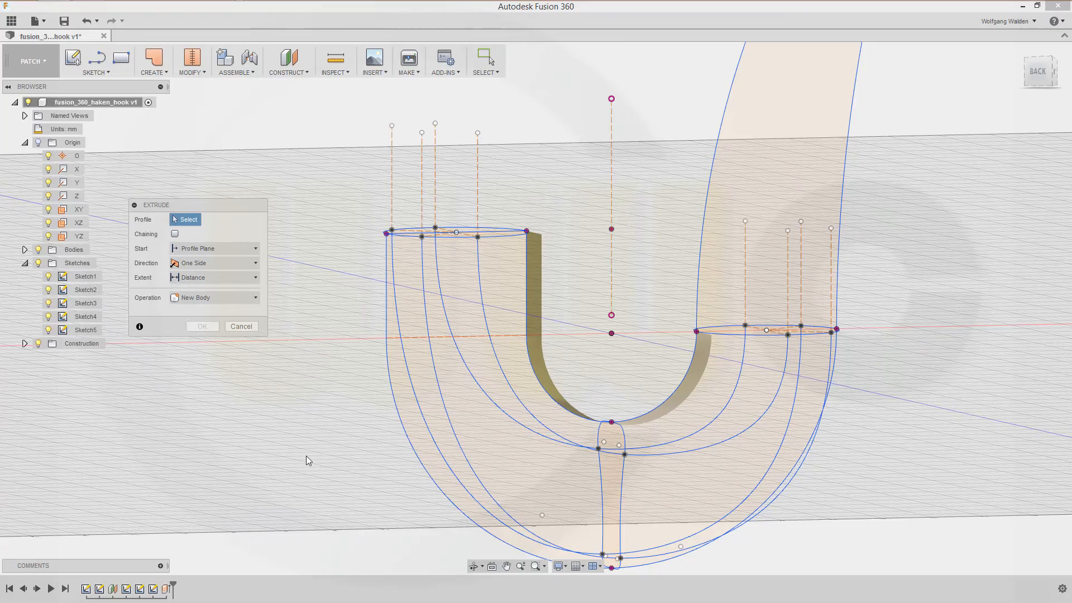
middle_click_drag(308, 461, 359, 462, "shift")
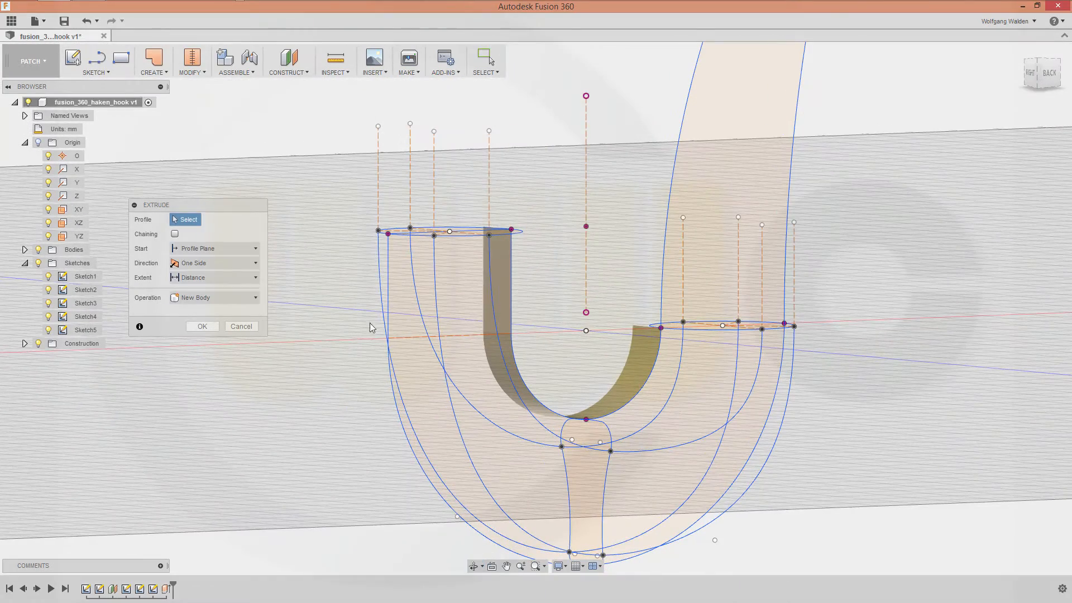
left_click(389, 283)
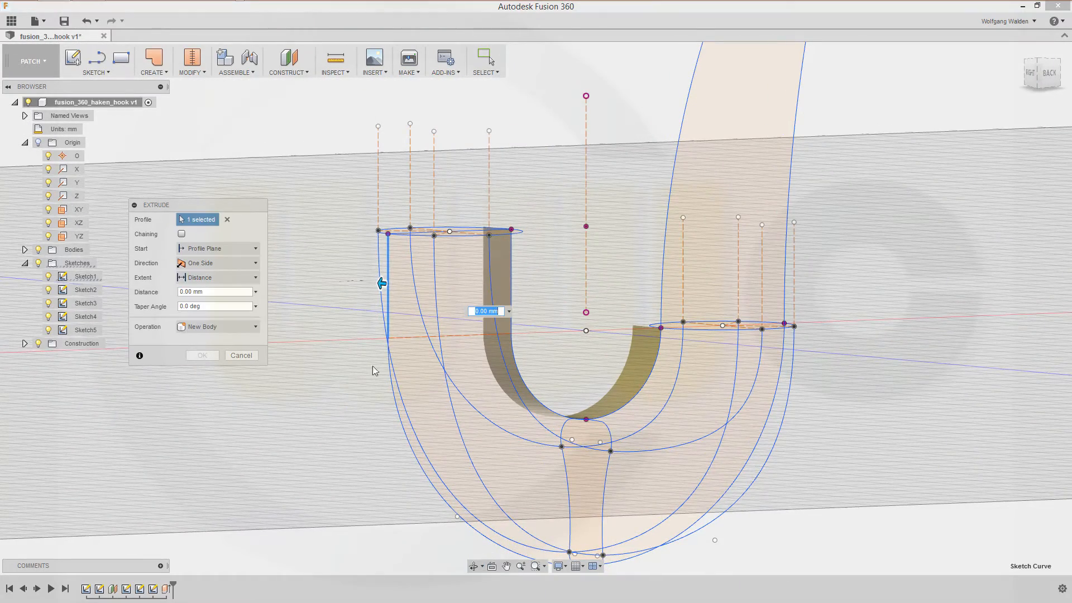
left_click(398, 424)
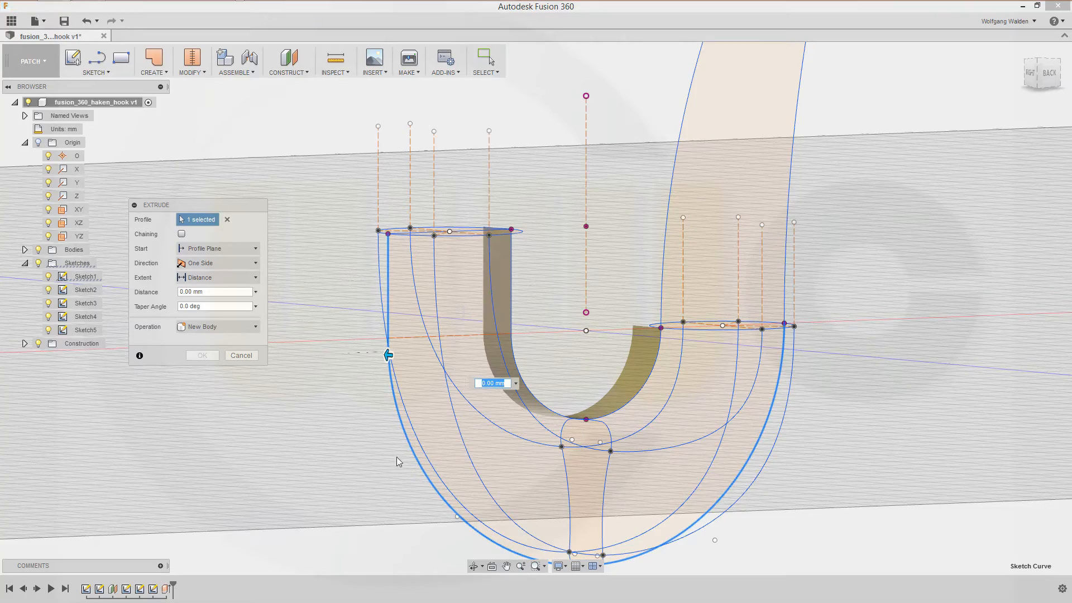
middle_click_drag(355, 468, 329, 484, "shift")
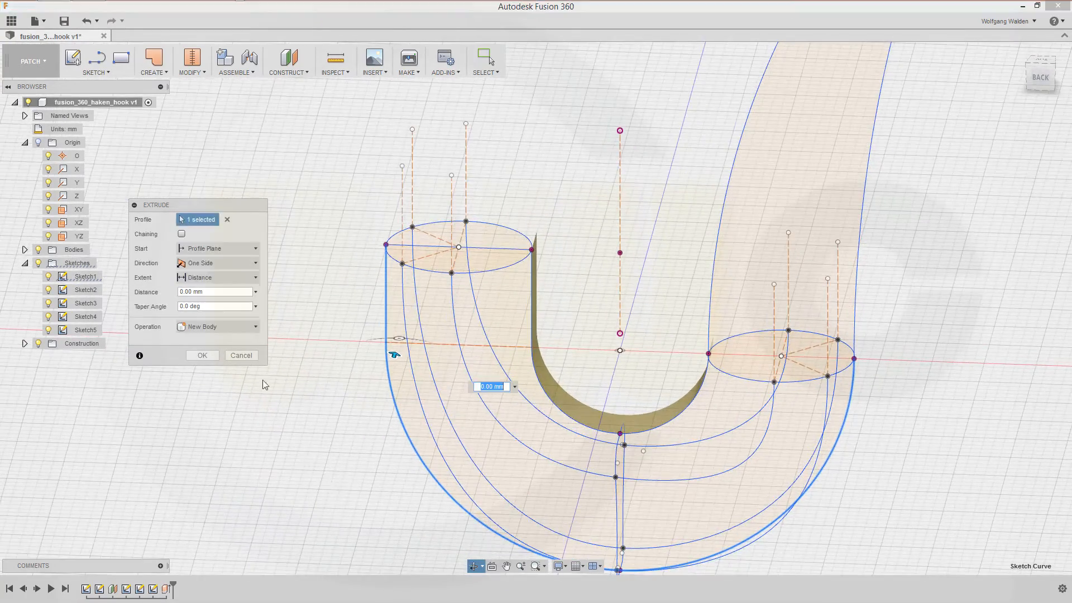
left_click(222, 292)
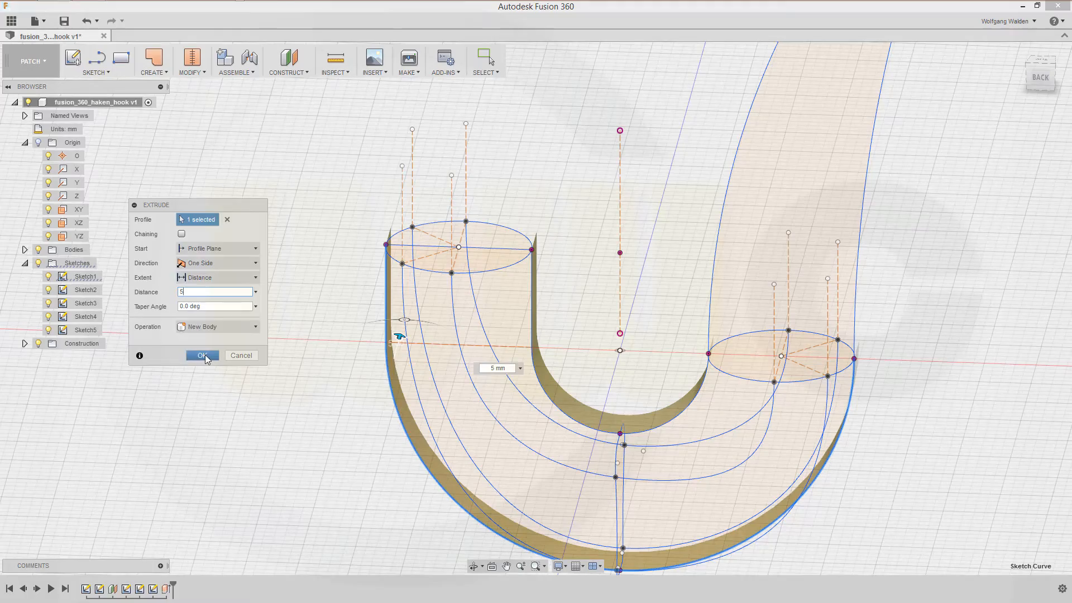
left_click(203, 356)
- Hide Sketch1 so that only the extruded surface strips, cross-sections and guide splines remain displayed
middle_click_drag(279, 435, 306, 432, "shift")
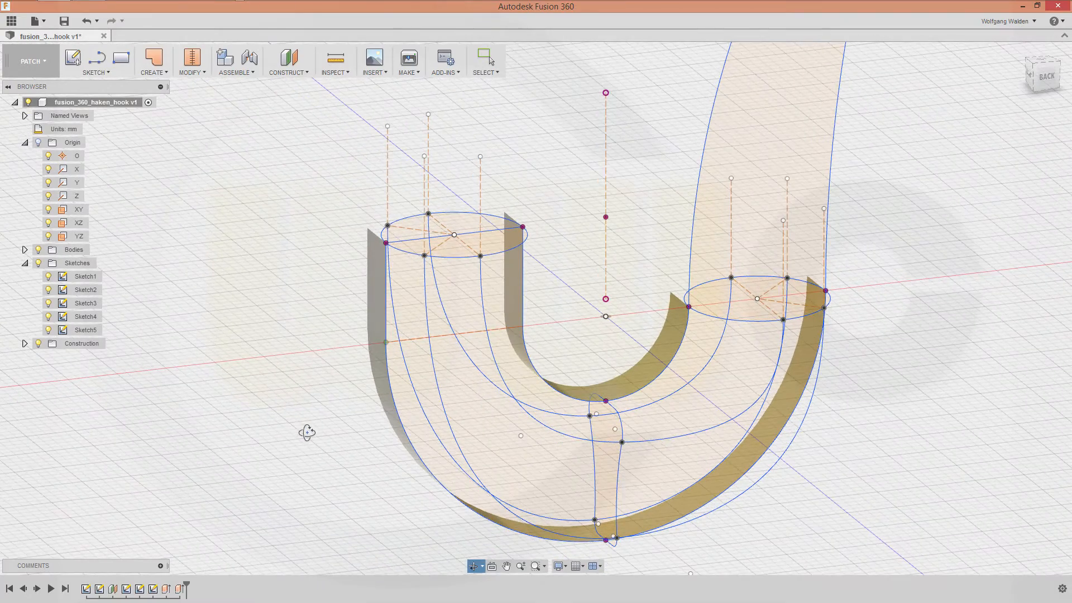
left_click(47, 279)
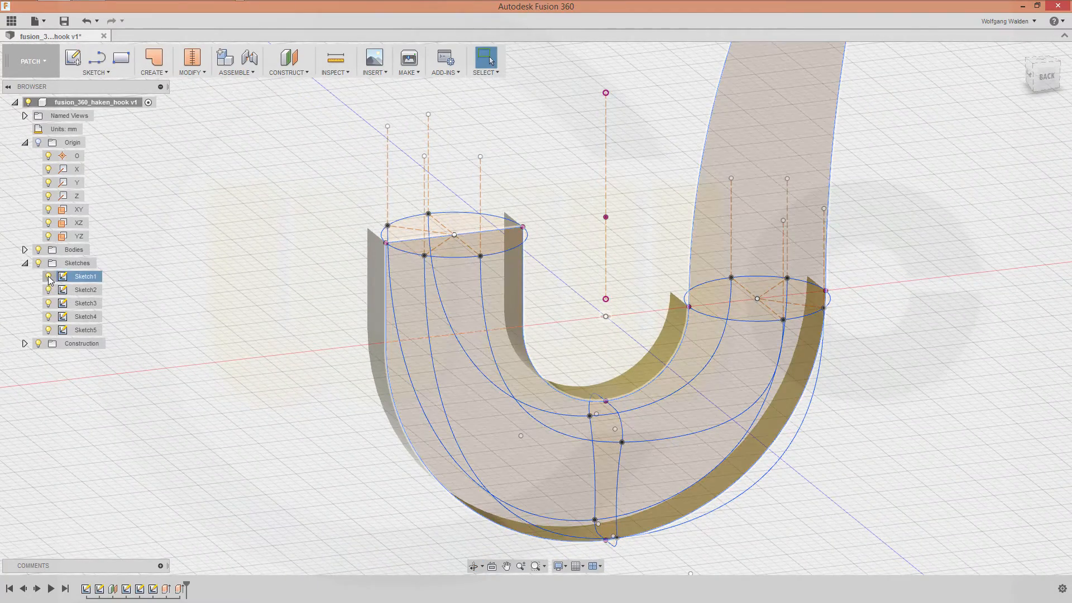
left_click(49, 278)
middle_click_drag(310, 465, 98, 474, "shift")
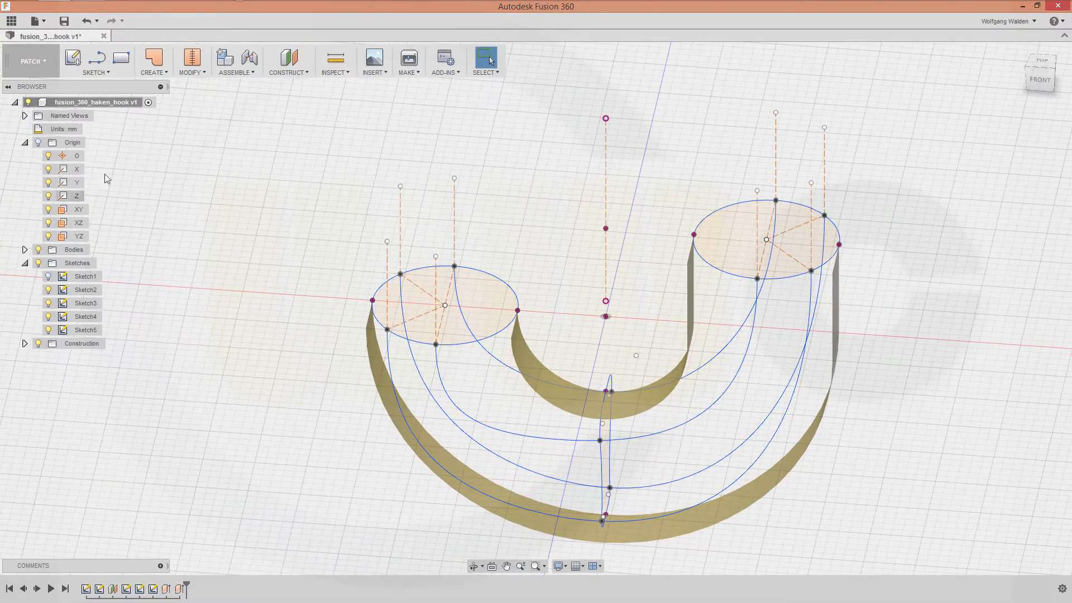
- Start a surface loft with chaining off through the inner arcs of the lower ellipse, the middle cross-section and the upper ellipse
left_click(162, 72)
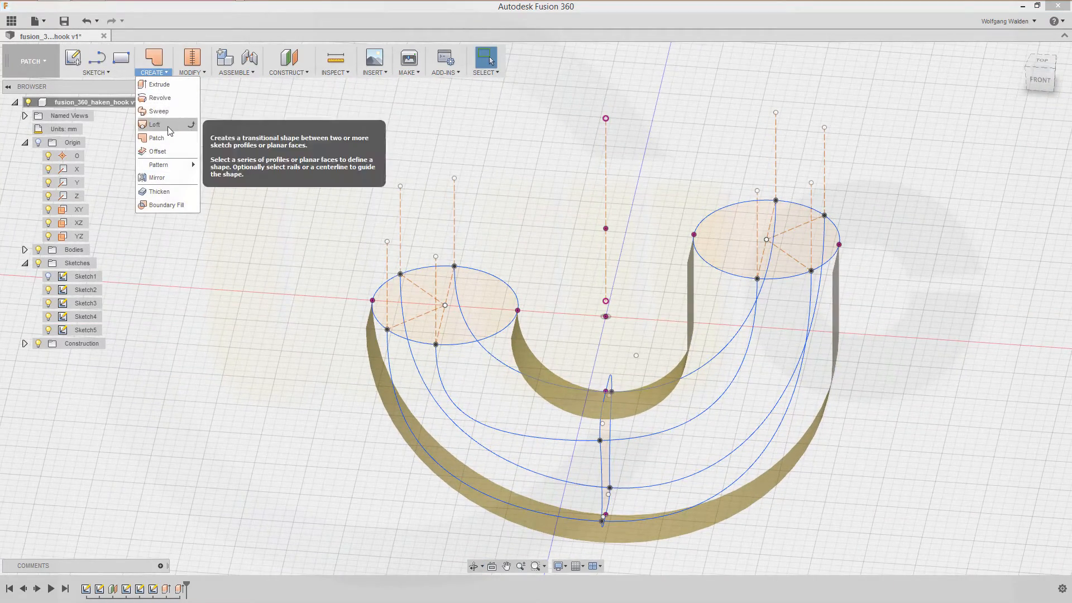
left_click(167, 124)
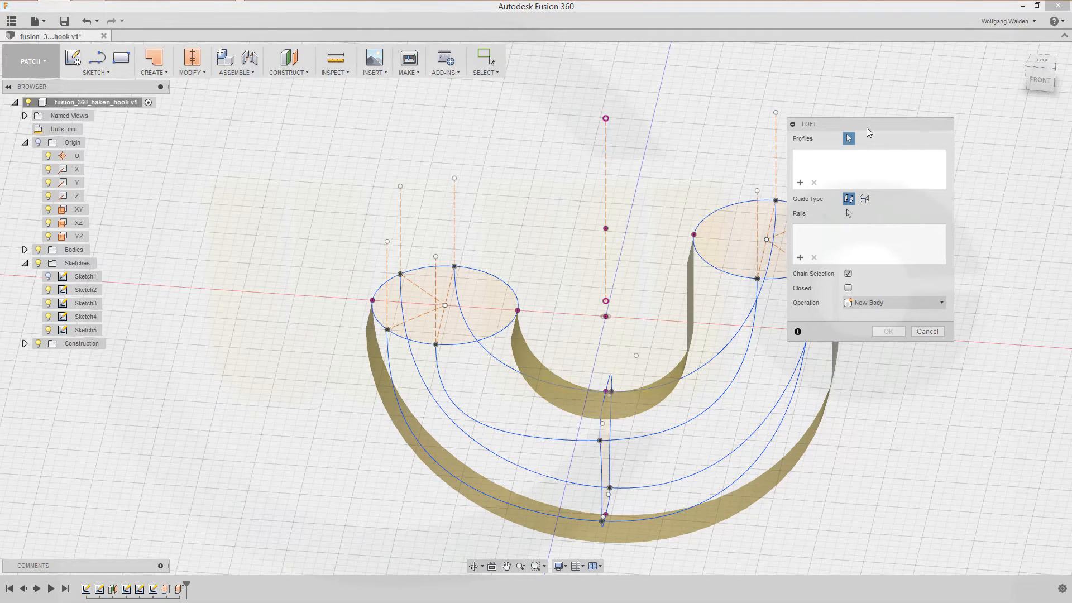
left_click_drag(880, 124, 962, 105)
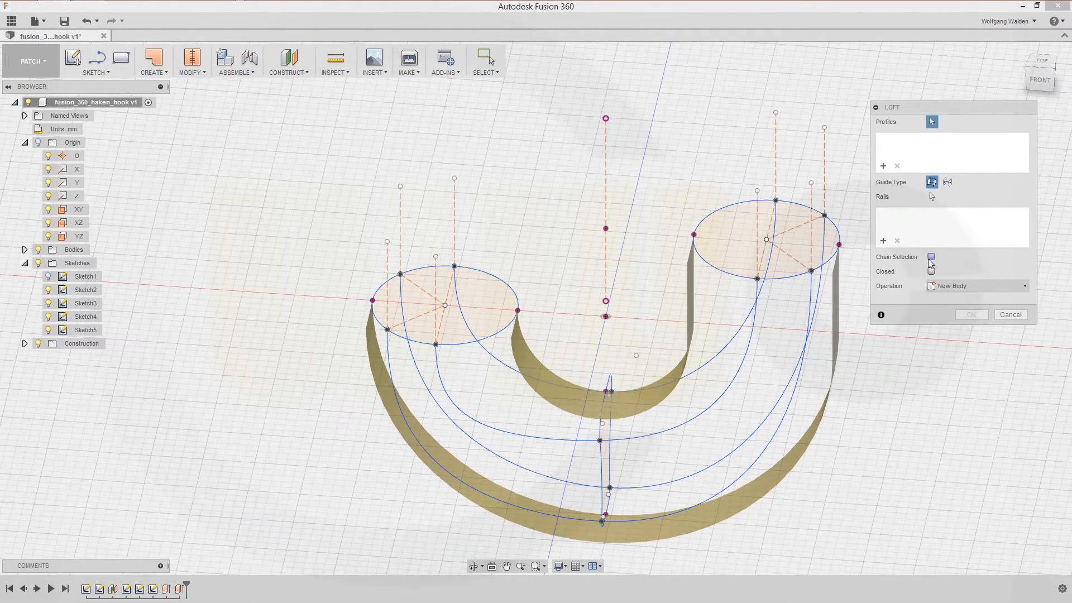
left_click(488, 342)
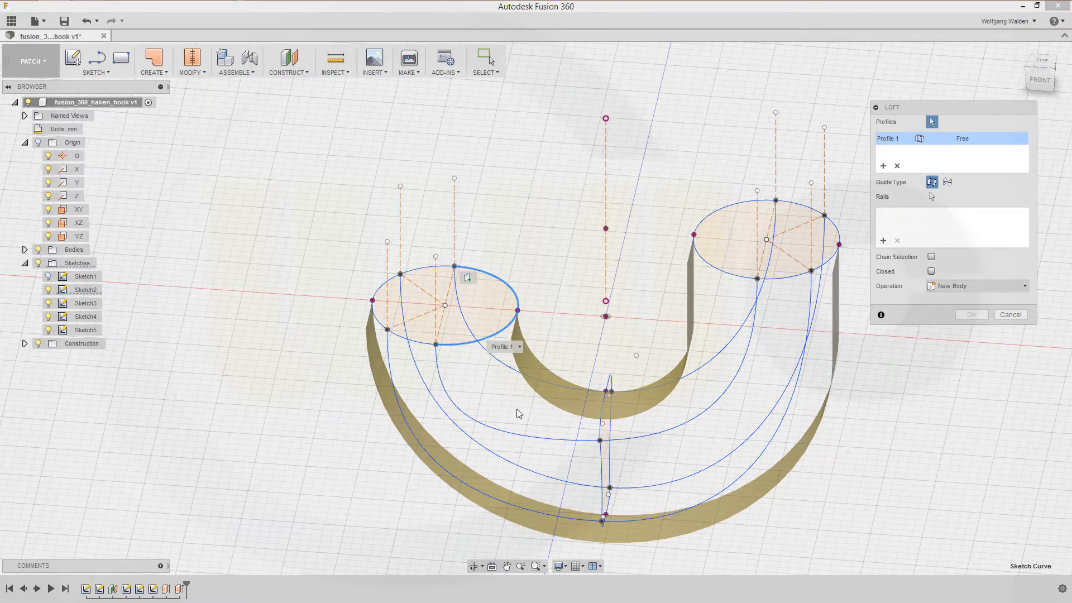
middle_click_drag(642, 473, 540, 450)
scroll(562, 477, "down", 1)
scroll(562, 477, "up", 4)
scroll(547, 469, "up", 2)
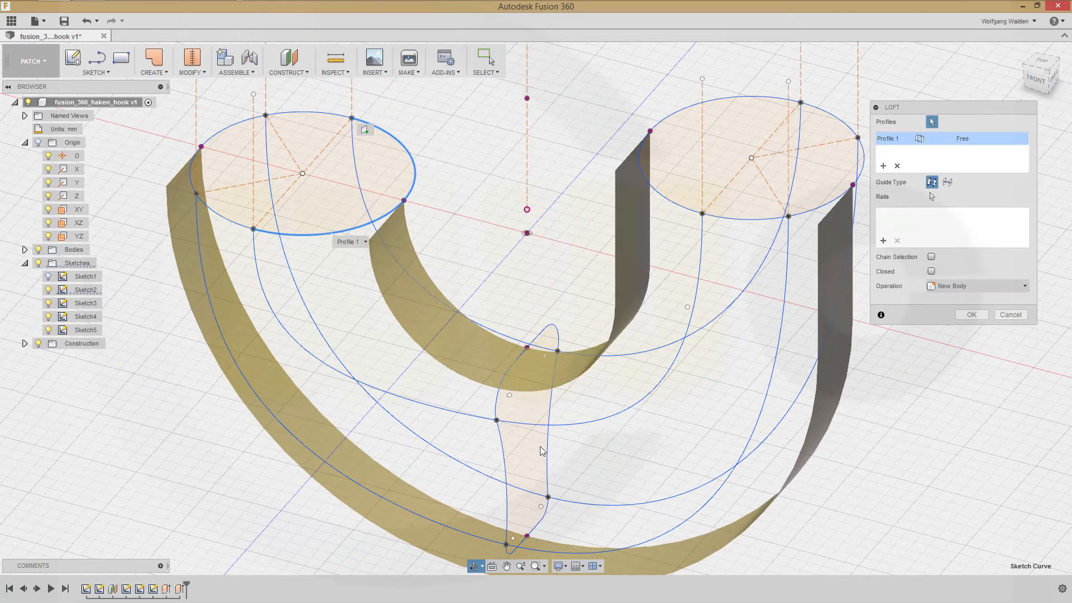
left_click(499, 398)
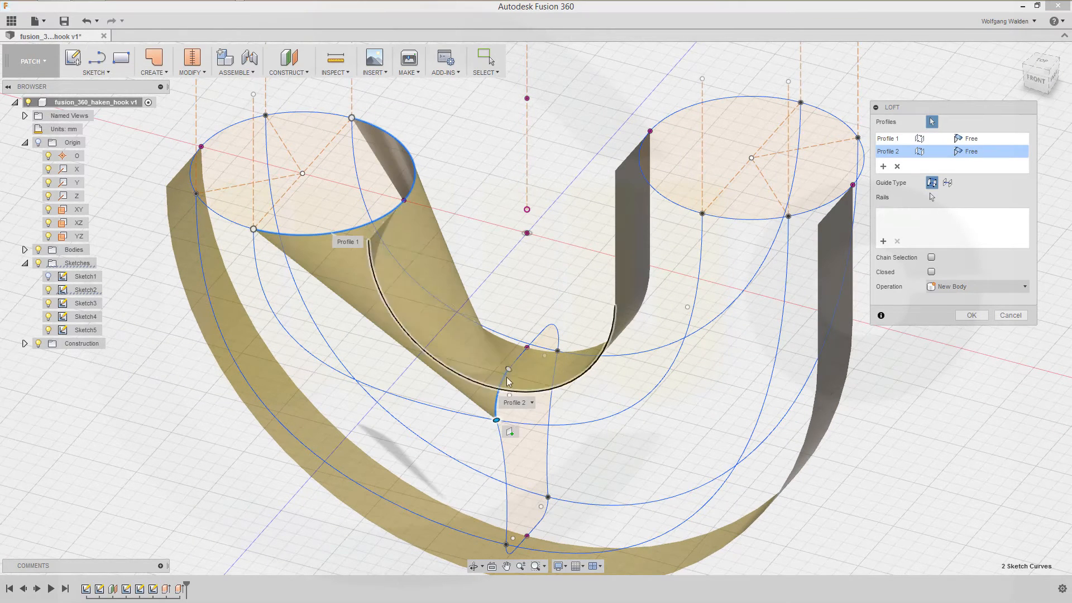
left_click(529, 347)
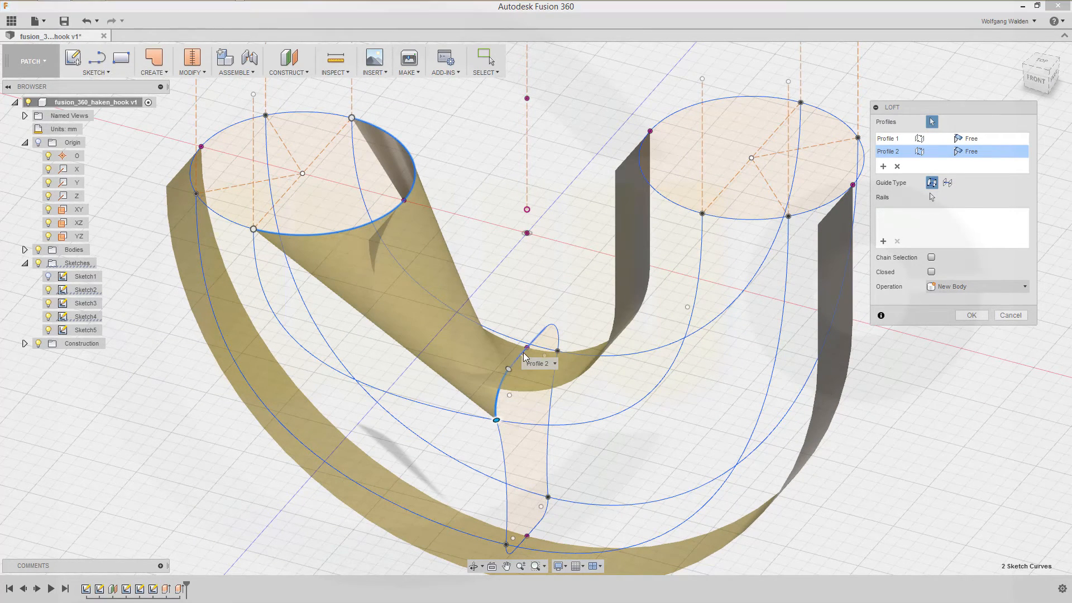
left_click(557, 333)
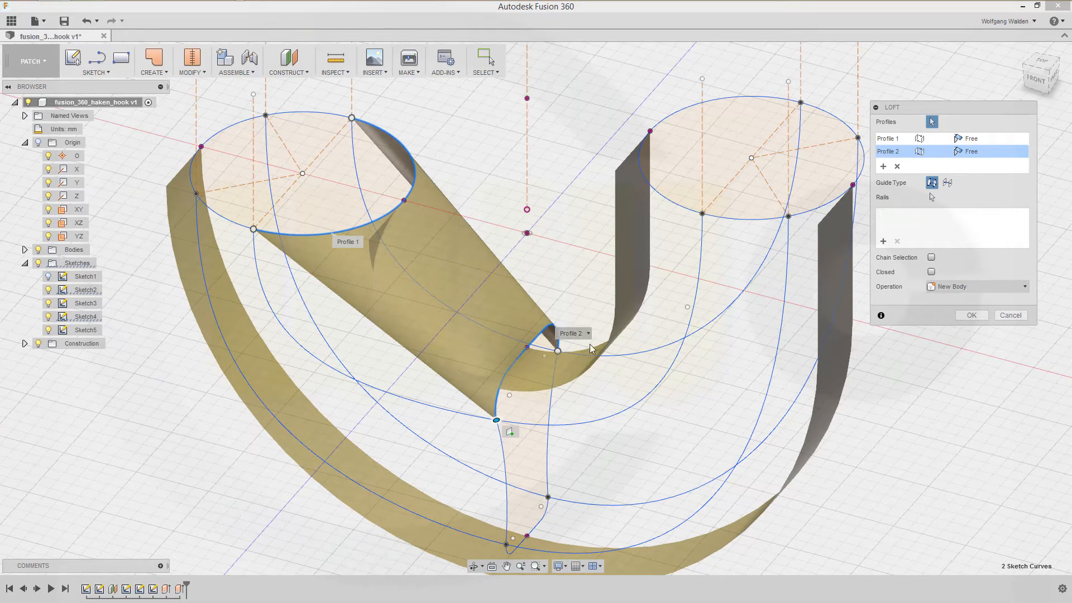
left_click(668, 202)
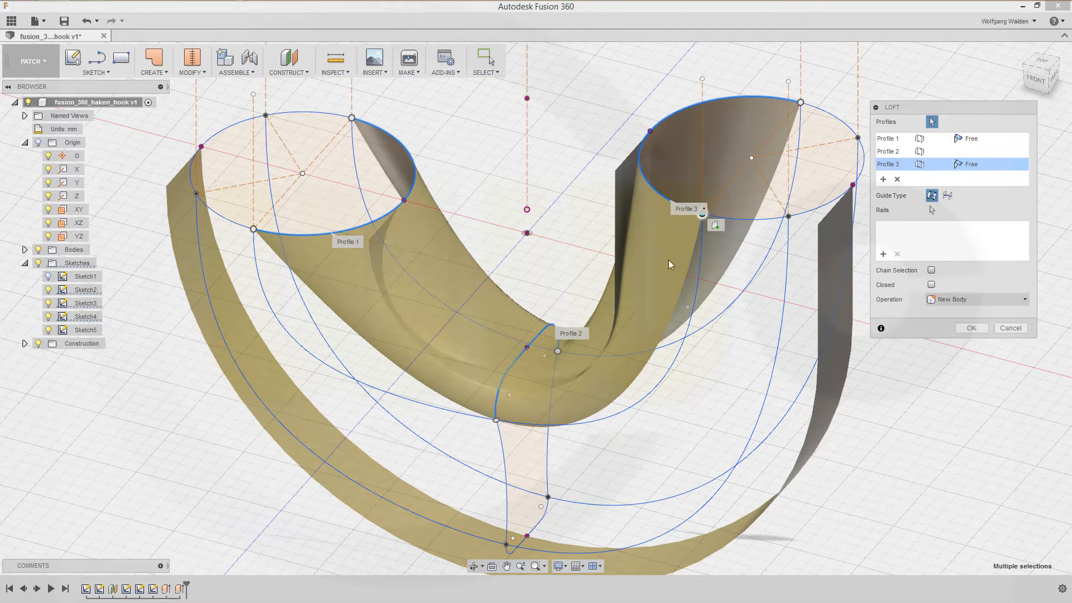
- Guide the inner loft with the front and back inner splines and the chained inner strip edge as rails, and create it as a new body
left_click(930, 210)
left_click(280, 322)
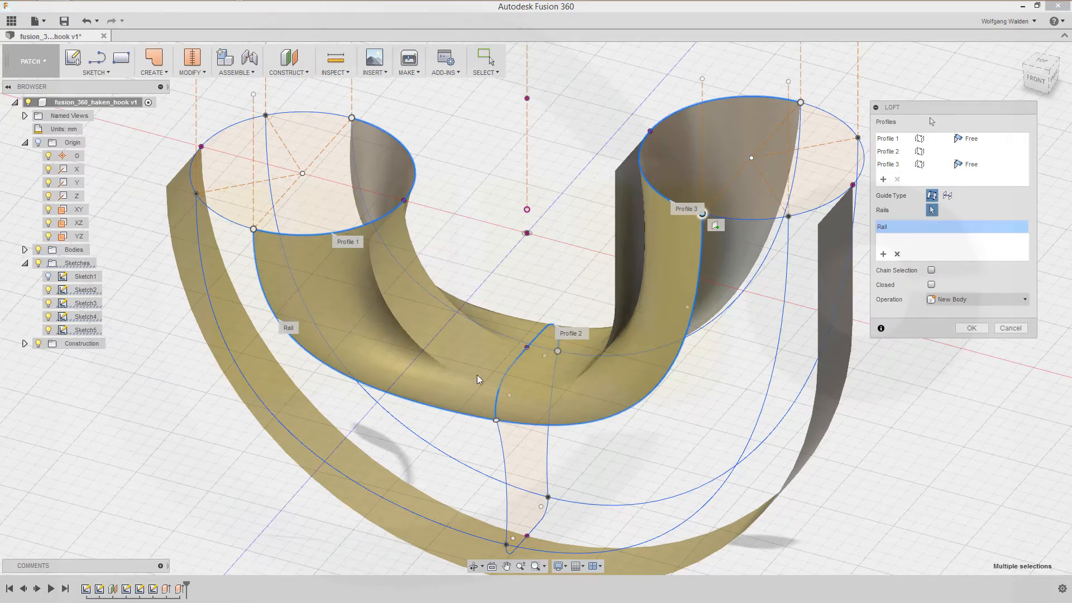
middle_click_drag(640, 461, 519, 469, "shift")
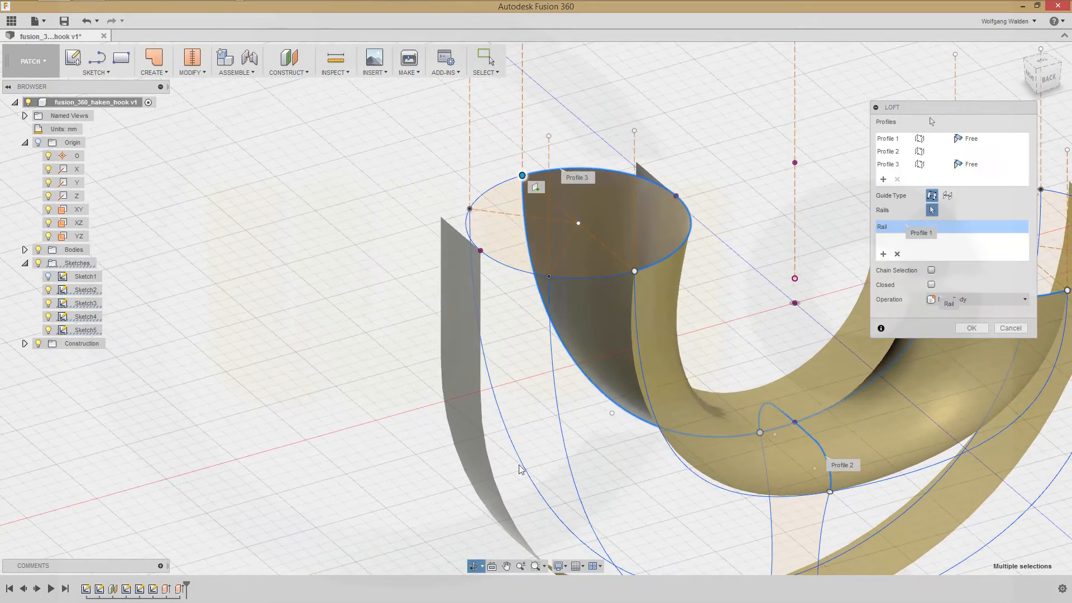
middle_click_drag(709, 541, 593, 407)
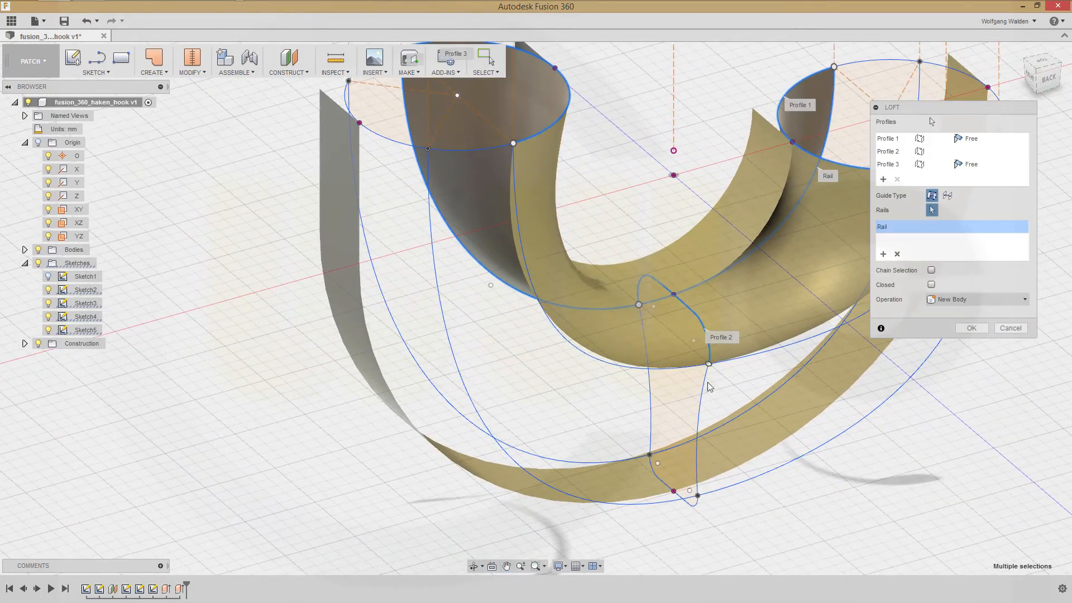
left_click(767, 351)
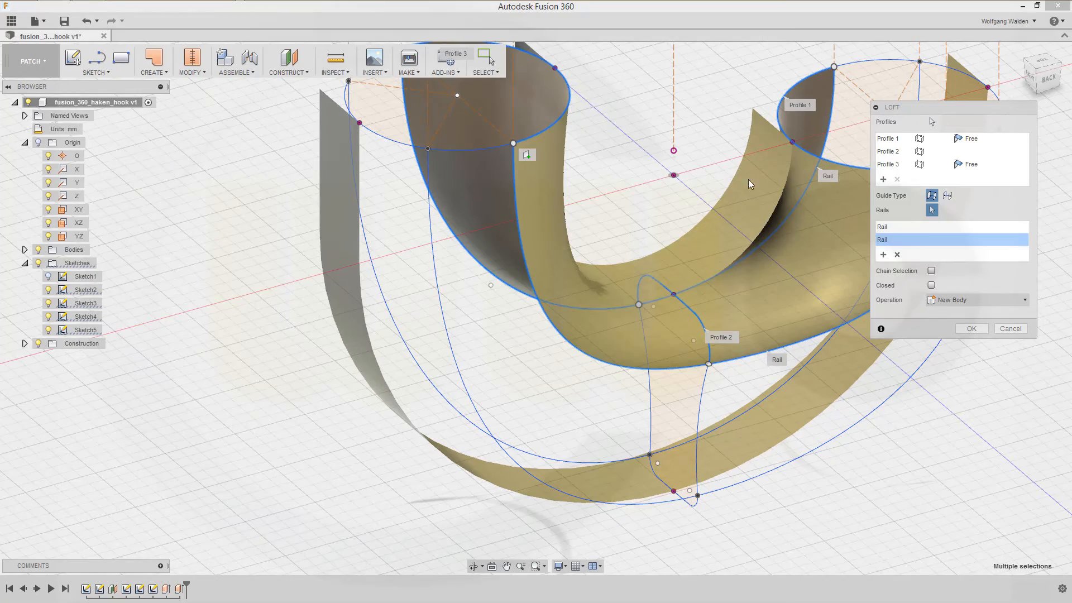
middle_click_drag(630, 175, 597, 161, "shift")
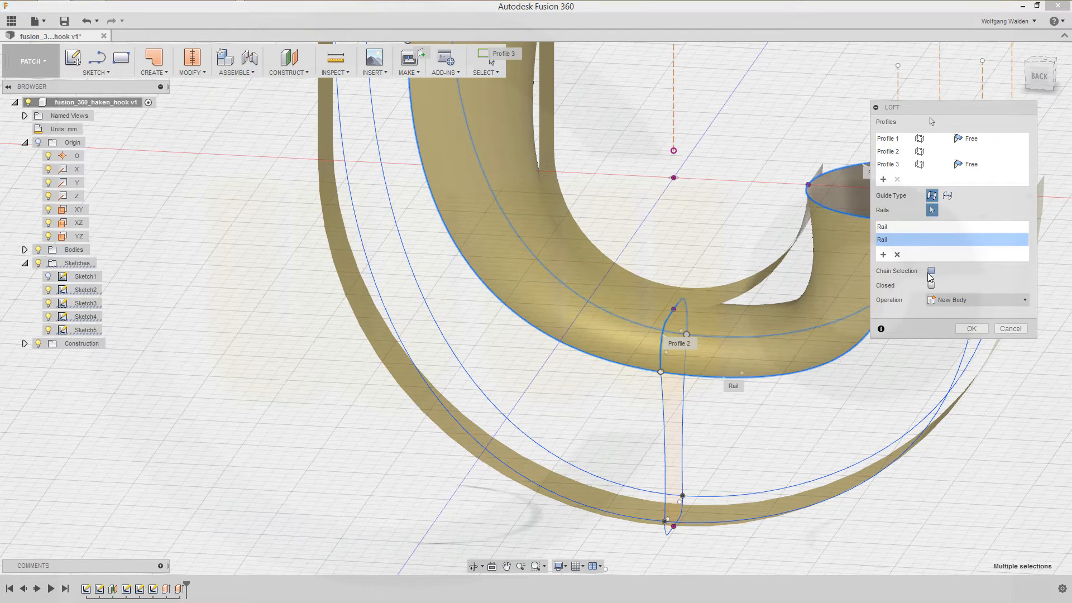
left_click(930, 272)
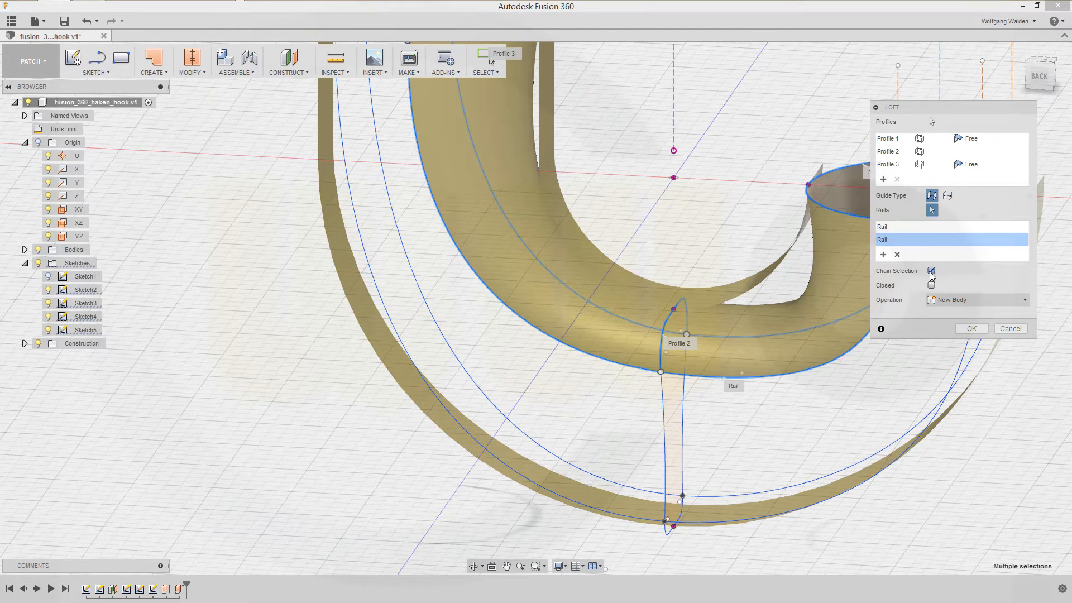
left_click(746, 293)
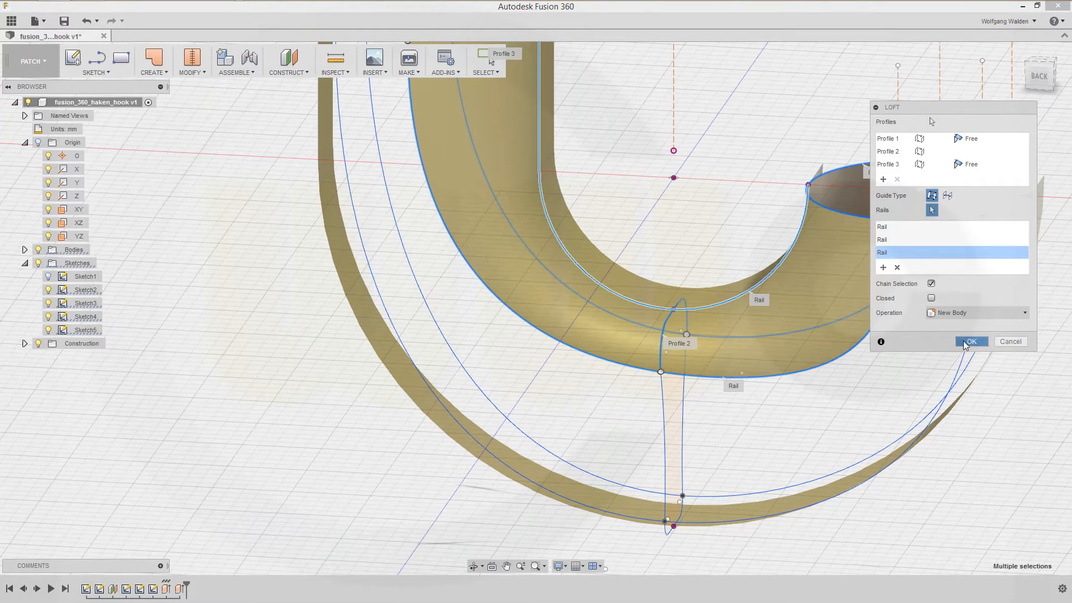
left_click(970, 342)
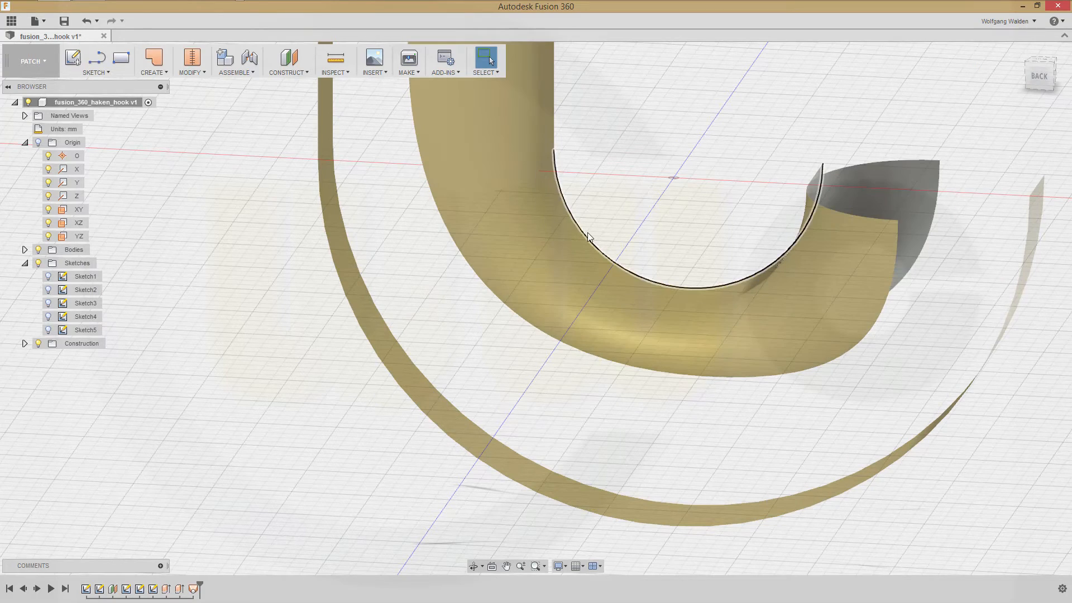
- Hide Body1, the extruded inner contour strip
middle_click_drag(500, 267, 451, 288, "shift")
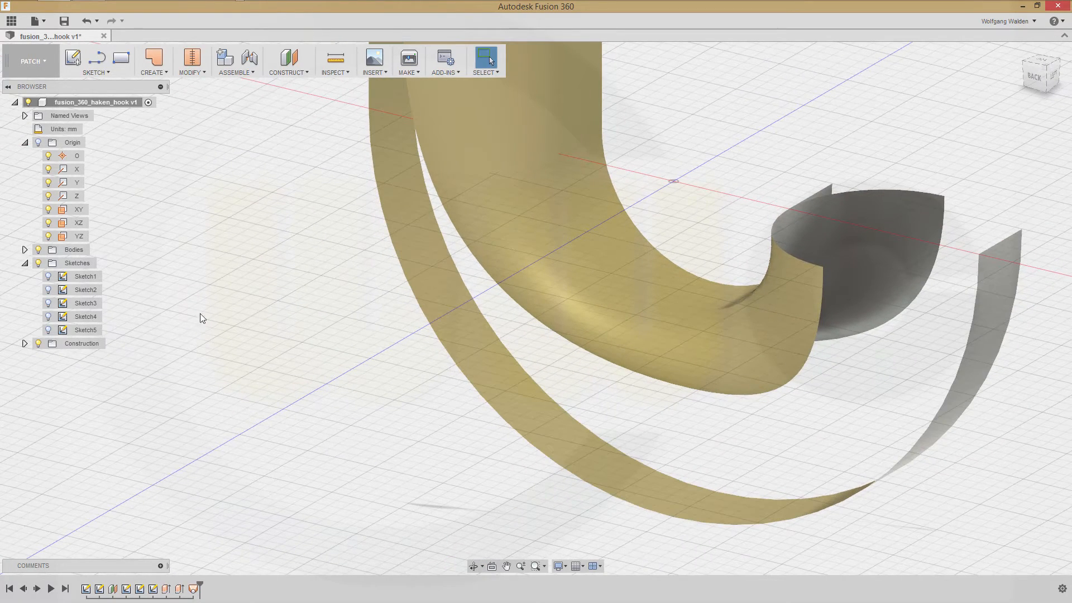
left_click(24, 250)
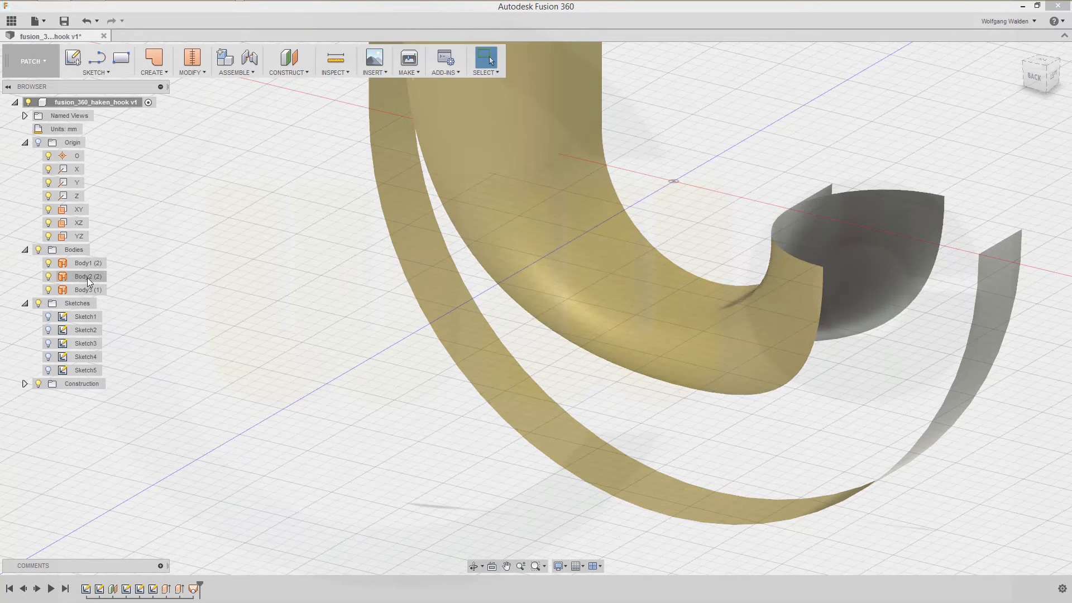
left_click(70, 278)
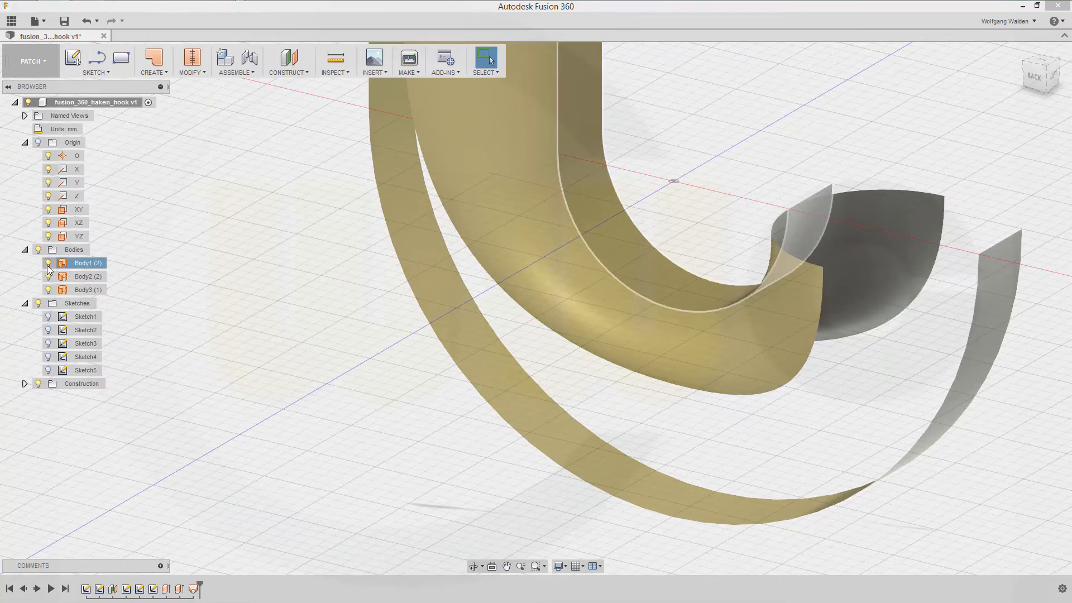
left_click(48, 263)
- Show Sketch2 to Sketch5 again to display the cross-sections and guide splines for the outer loft
middle_click_drag(613, 379, 485, 399, "shift")
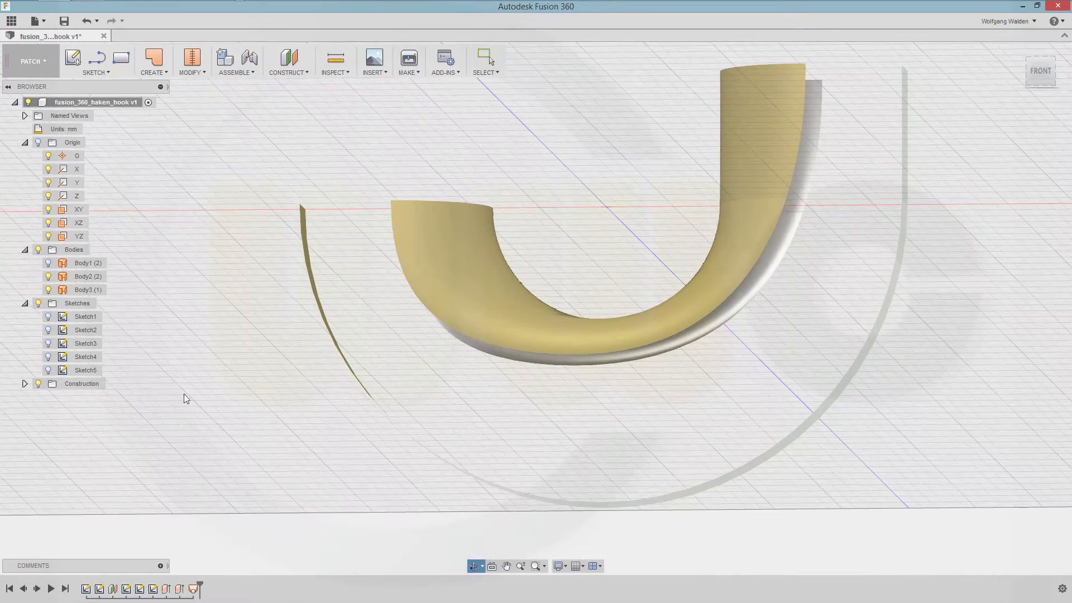
left_click(48, 370)
left_click(48, 356)
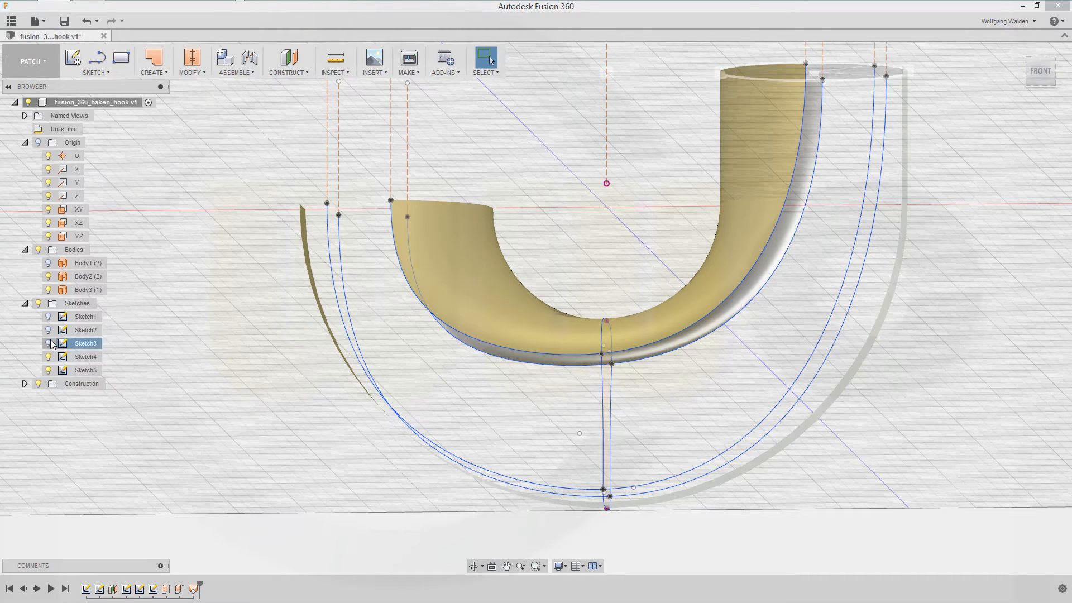
left_click(49, 343)
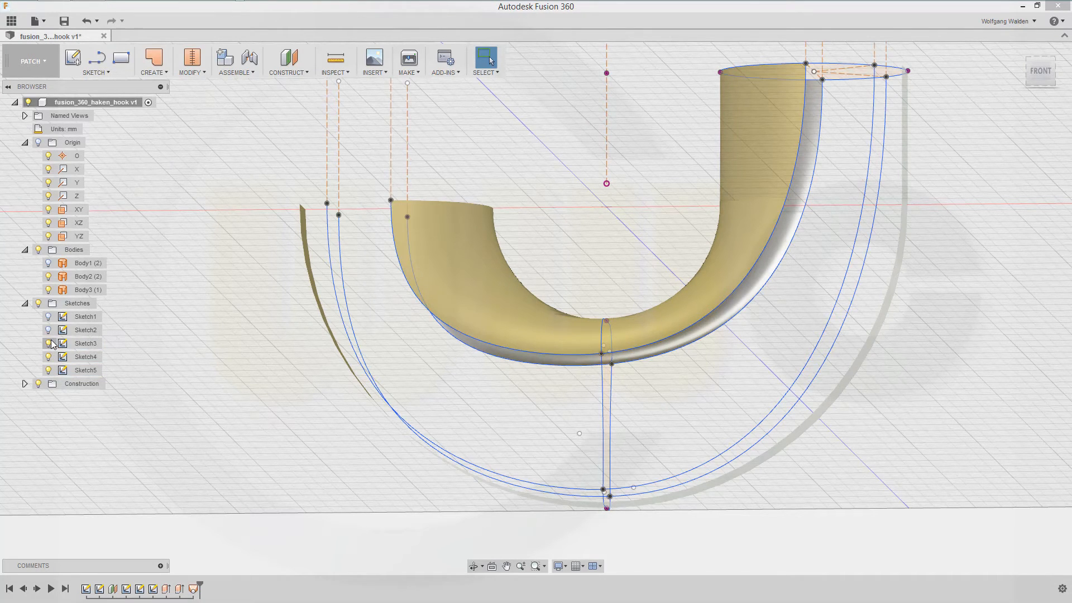
left_click(48, 329)
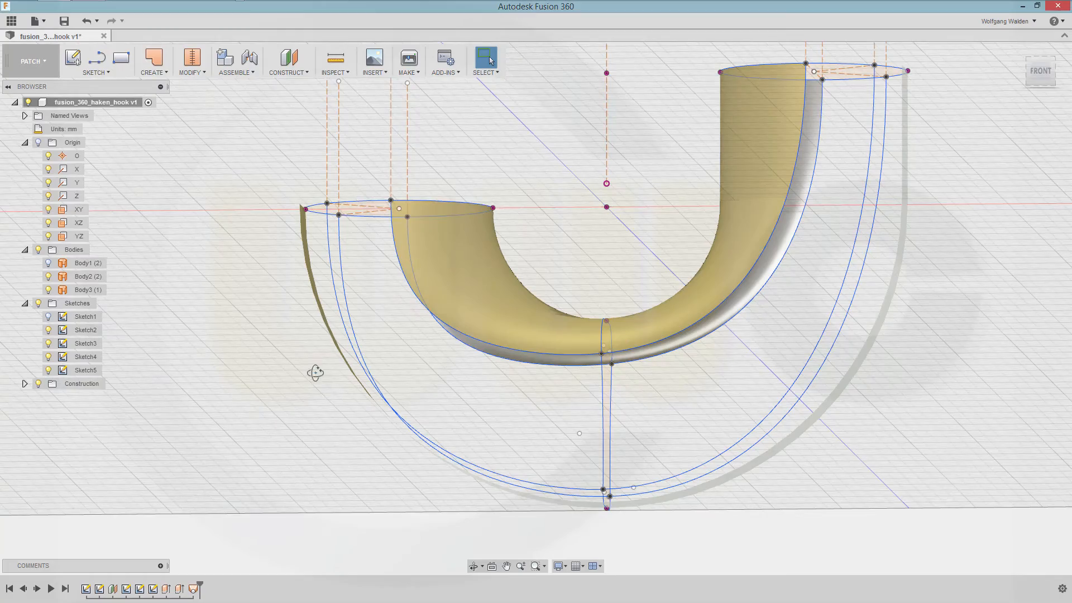
mouse_move(313, 370)
middle_mouse_down("shift")
mouse_move(331, 386)
mouse_move(307, 382)
mouse_move(318, 378)
mouse_move(332, 406)
mouse_move(270, 349)
middle_mouse_up("shift")
key("Escape")
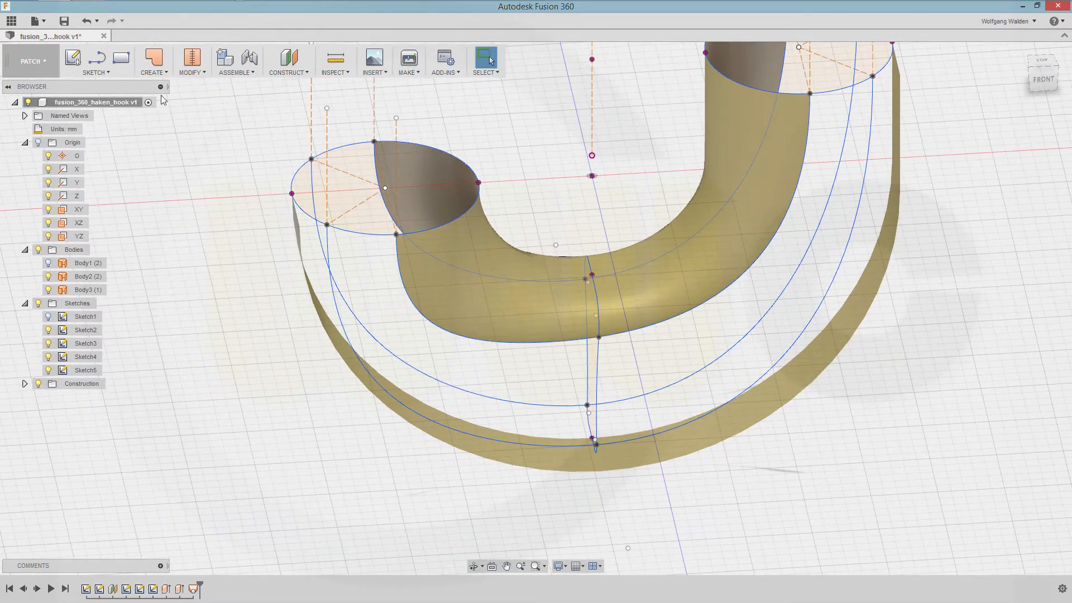
- Start a second surface loft with chaining off, from the lower ellipse's outer arc to the outer end curves of the middle cross-section
left_click(166, 73)
left_click(168, 127)
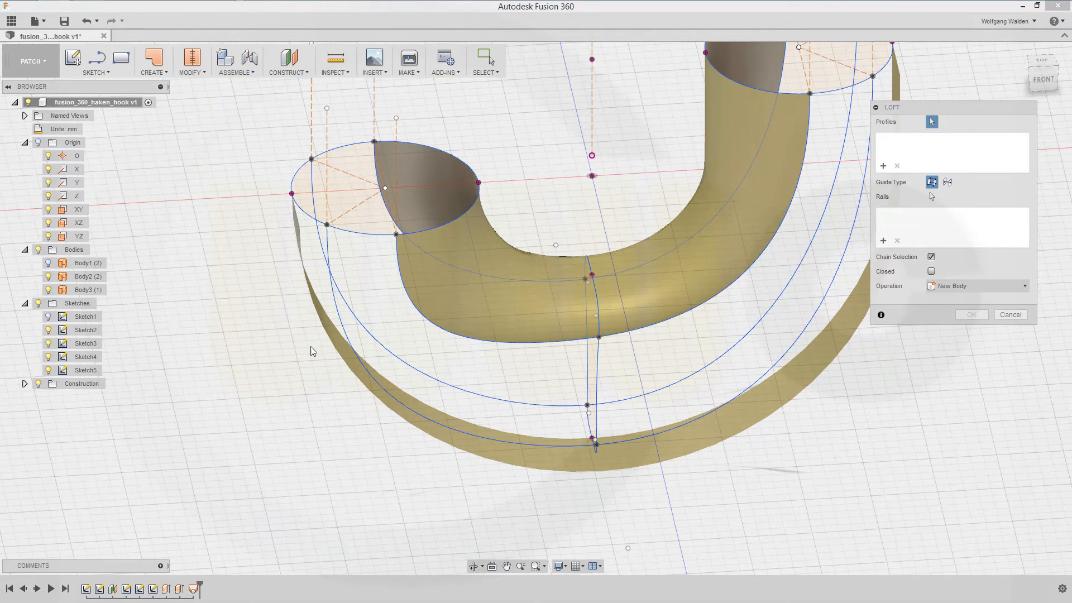
left_click(930, 258)
left_click(309, 220)
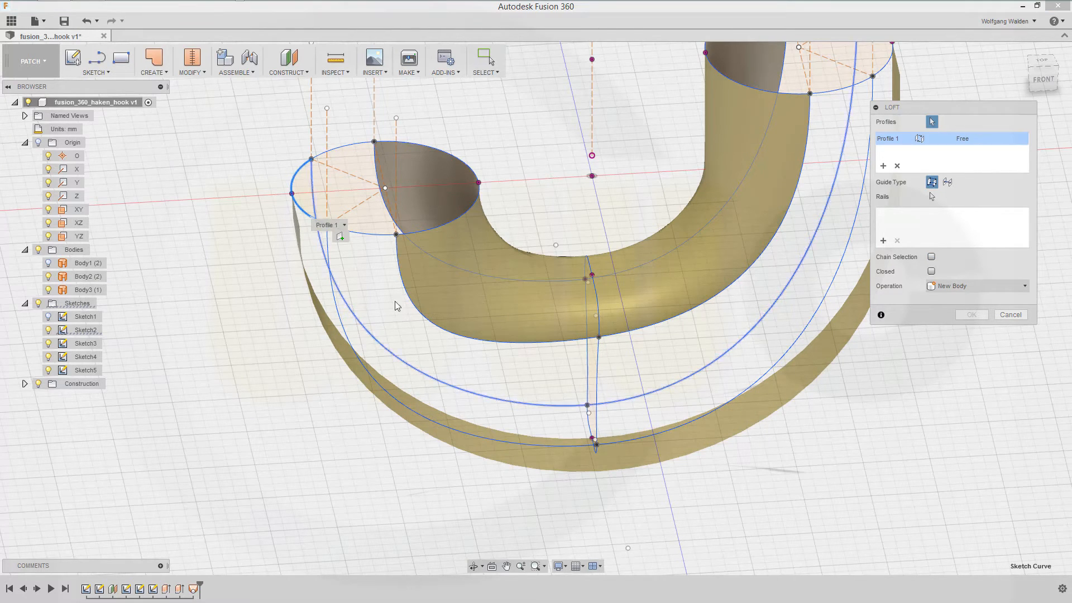
middle_click_drag(637, 479, 599, 461, "shift")
scroll(694, 491, "down", 2)
scroll(653, 480, "up", 5)
scroll(642, 477, "up", 2)
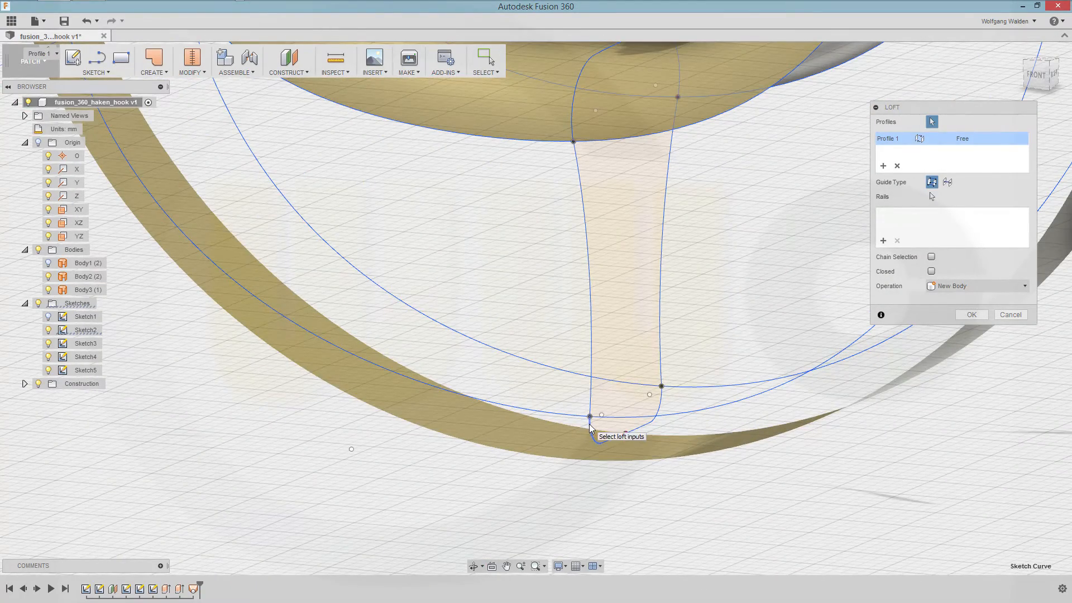
left_click(596, 434)
left_click(644, 428)
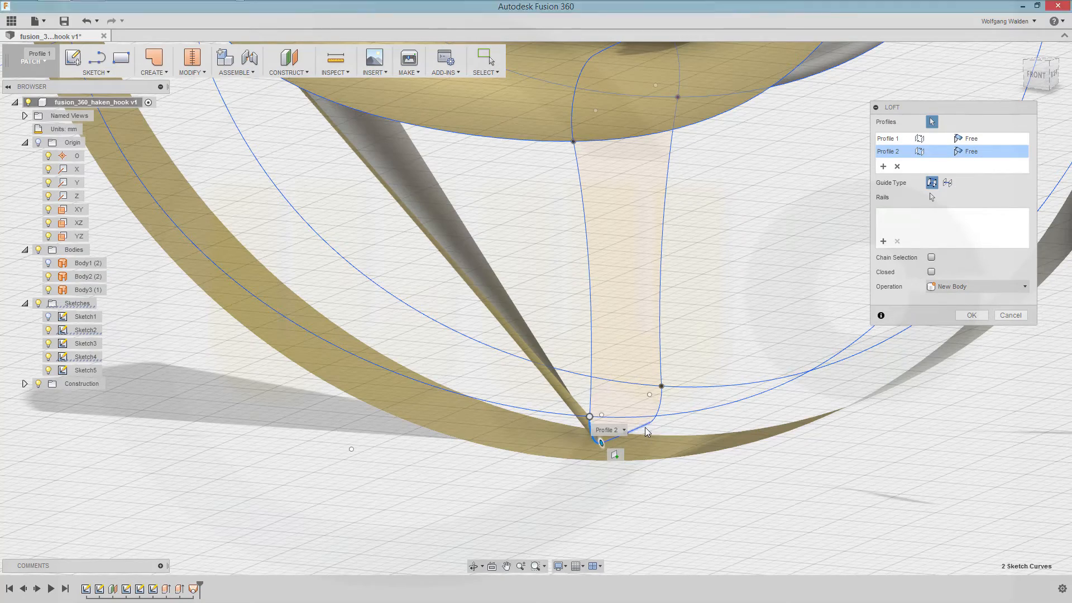
left_click(661, 408)
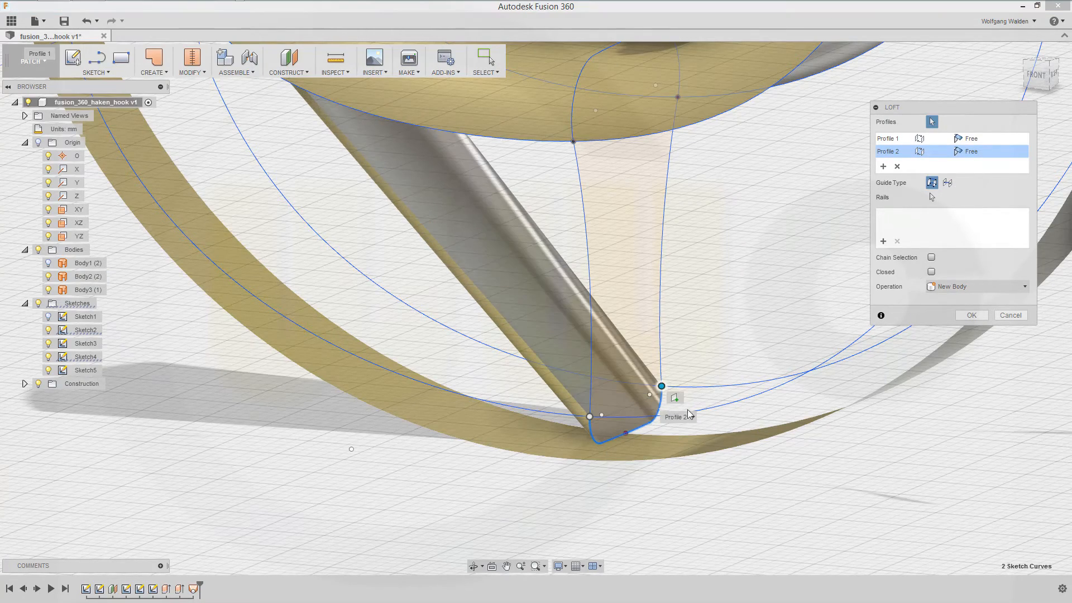
- Add the upper ellipse's outer arc as the third loft profile and switch to rail selection with chaining on
scroll(719, 420, "down", 2)
middle_click_drag(716, 425, 637, 456)
scroll(686, 415, "down", 2)
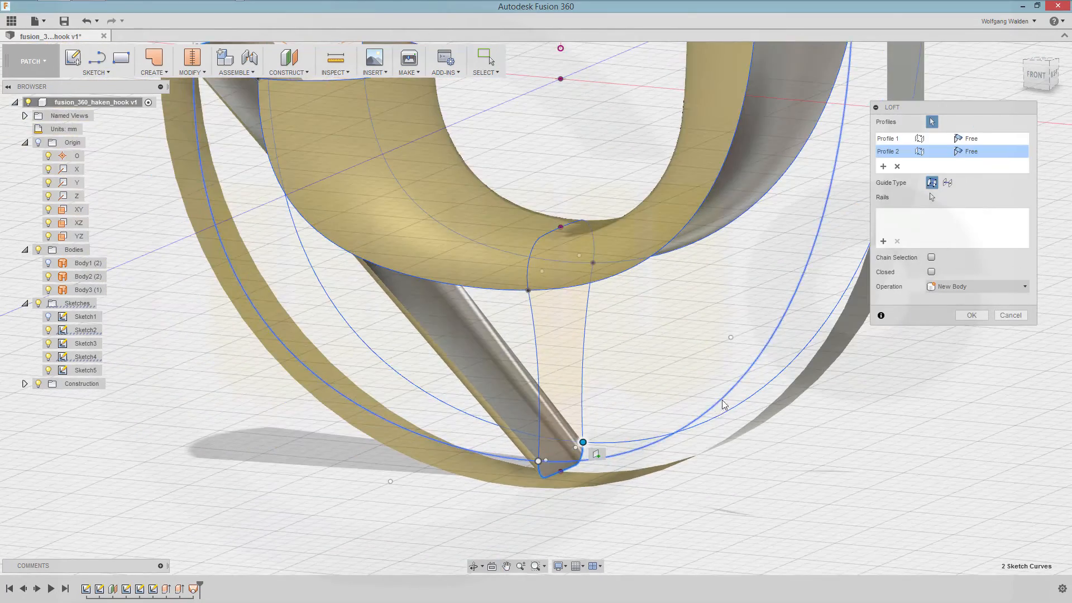
middle_click_drag(793, 256, 643, 429)
scroll(643, 429, "down", 1)
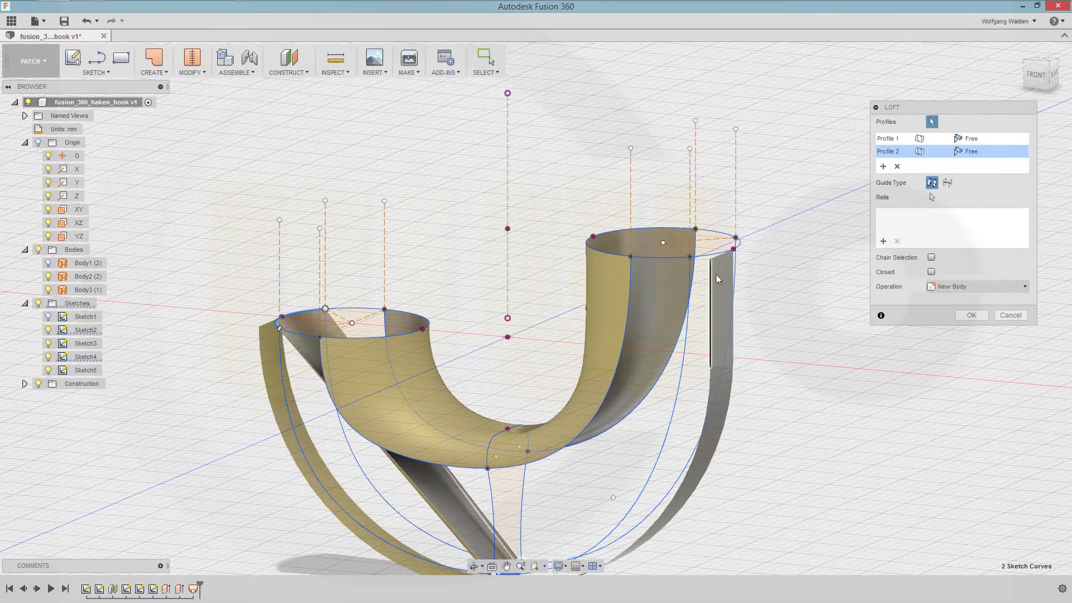
left_click(706, 262)
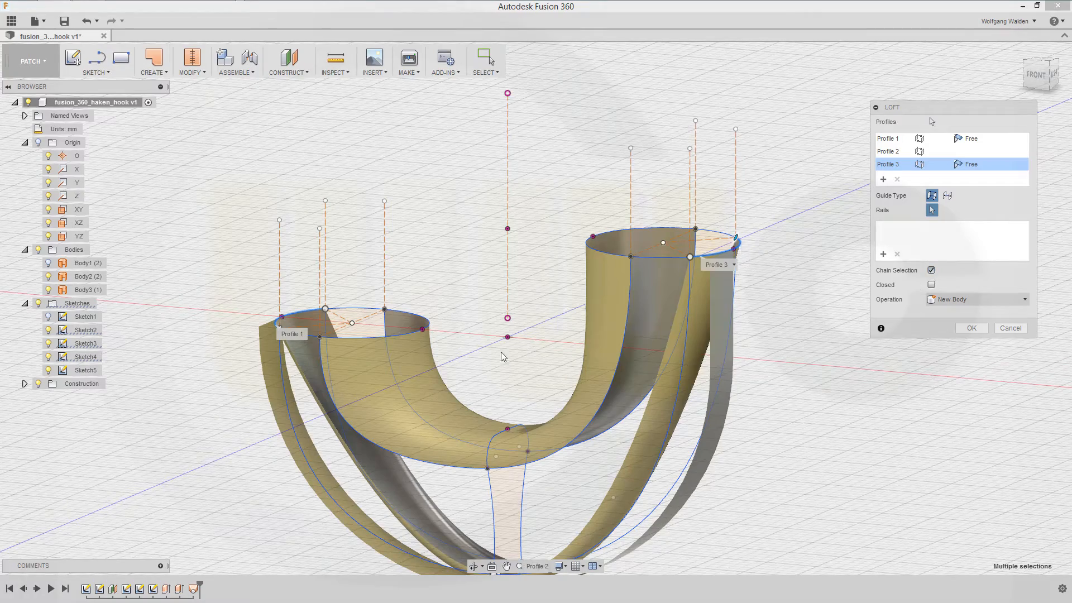
middle_click_drag(493, 342, 533, 328, "shift")
middle_click_drag(540, 312, 535, 314, "shift")
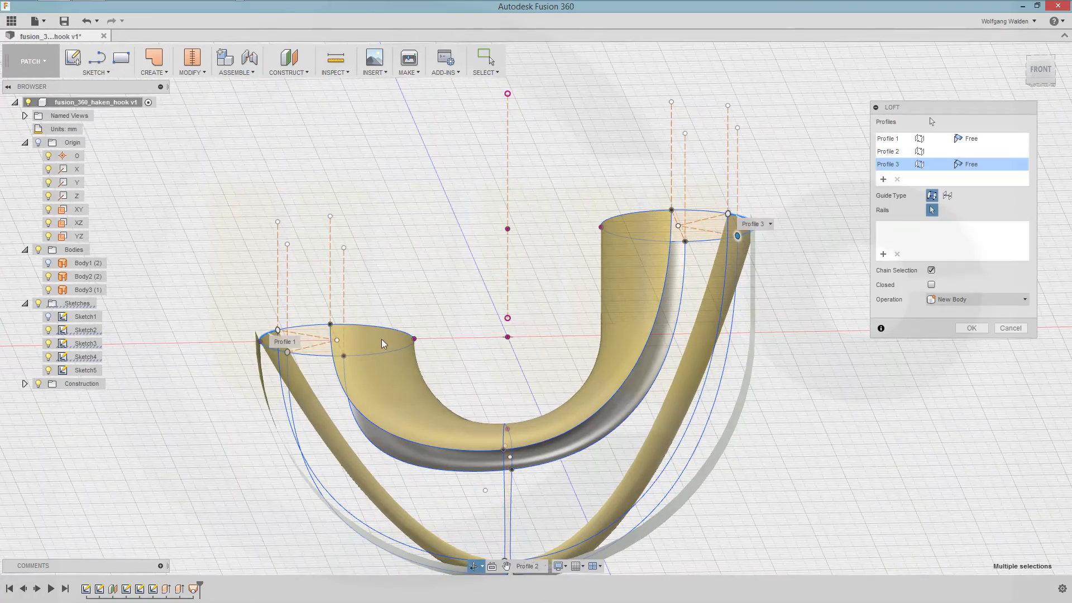
middle_click_drag(328, 390, 282, 394, "shift")
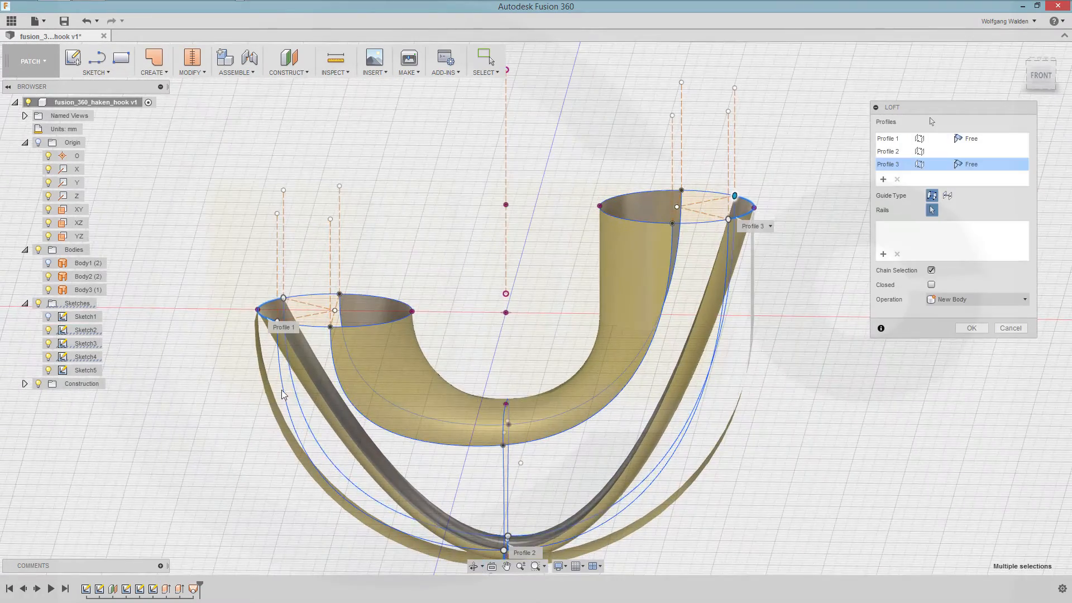
- Add both outer side splines and the outer contour strip's edge as rails, and complete the outer surface loft as a new body
left_click(285, 394)
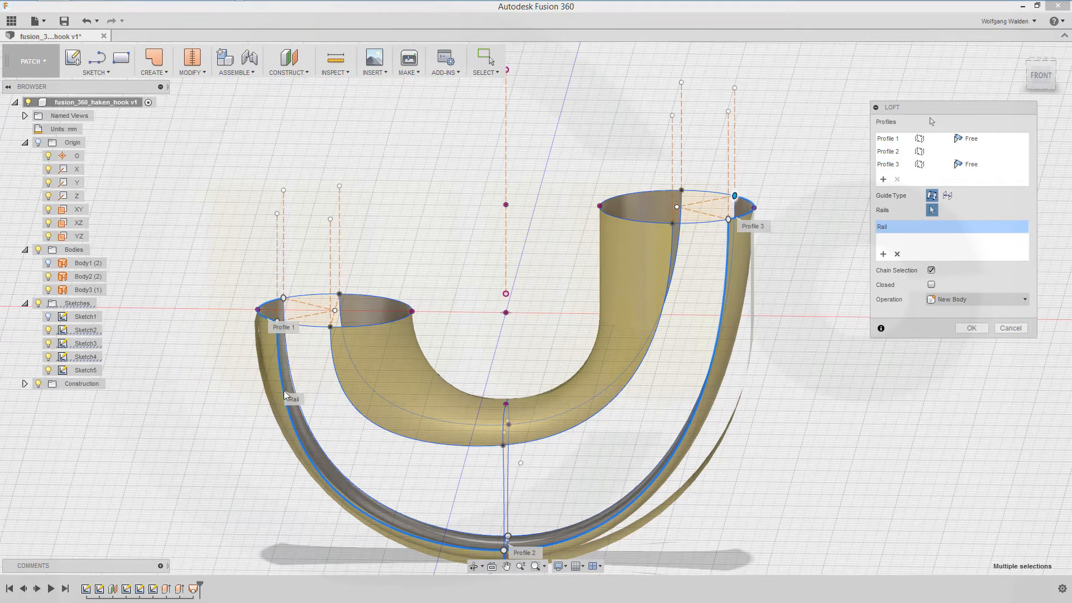
left_click(306, 421)
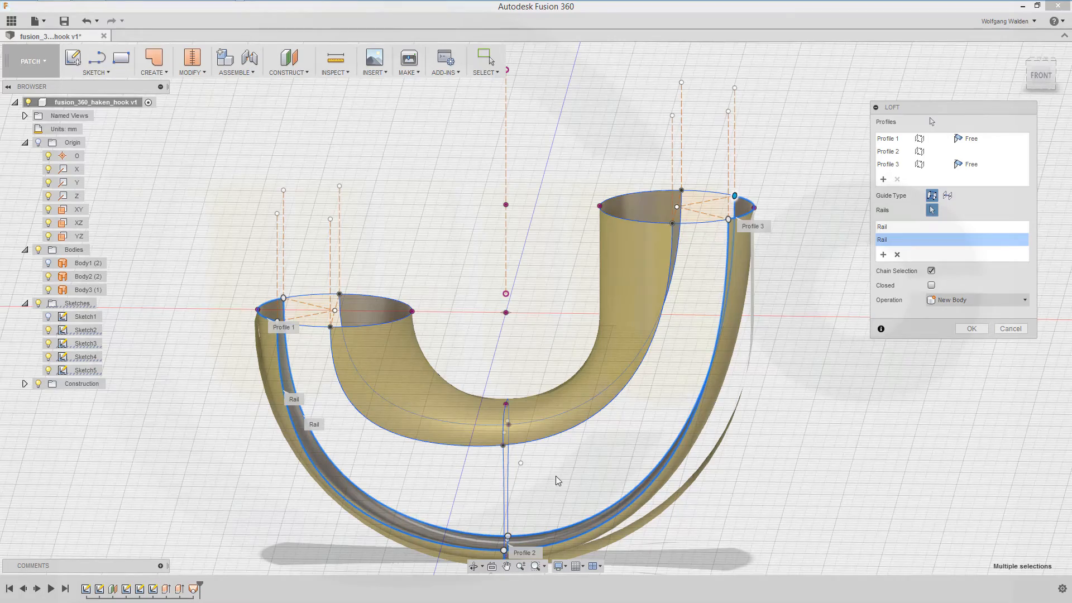
middle_click_drag(577, 479, 413, 474, "shift")
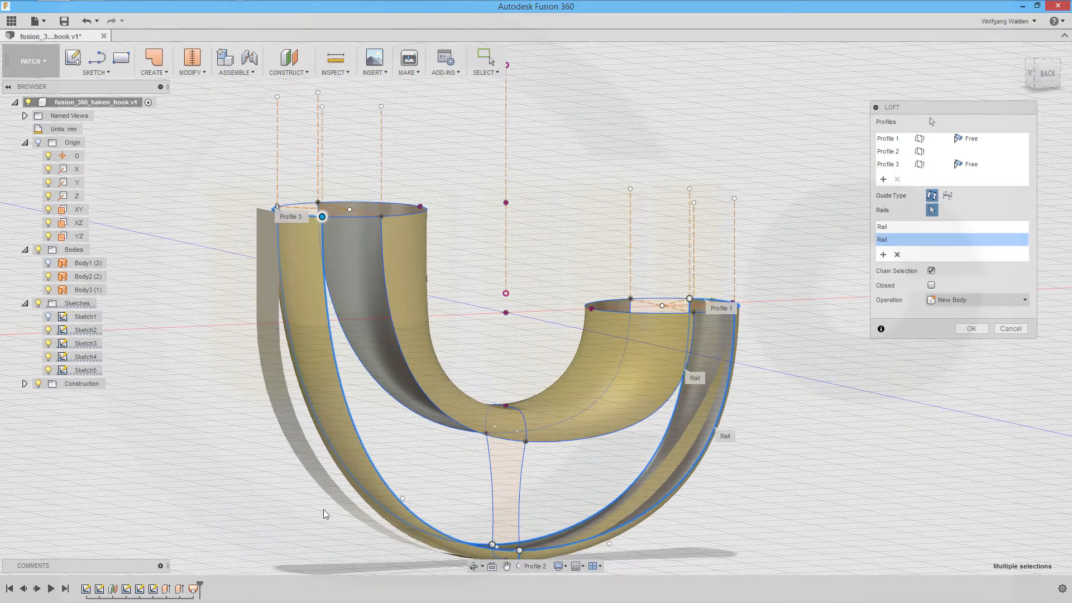
left_click(329, 475)
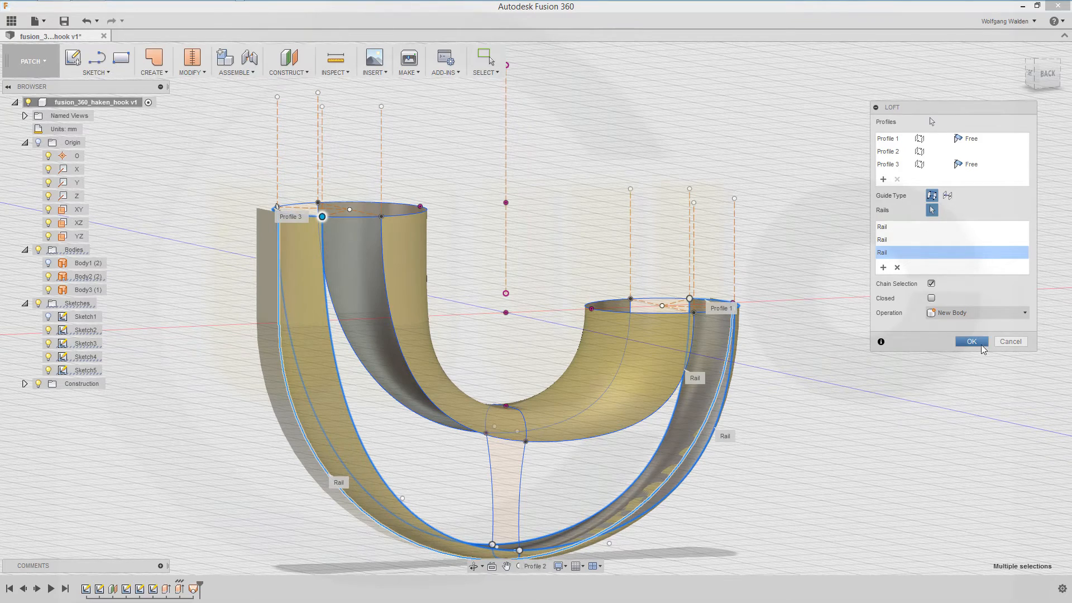
left_click(981, 345)
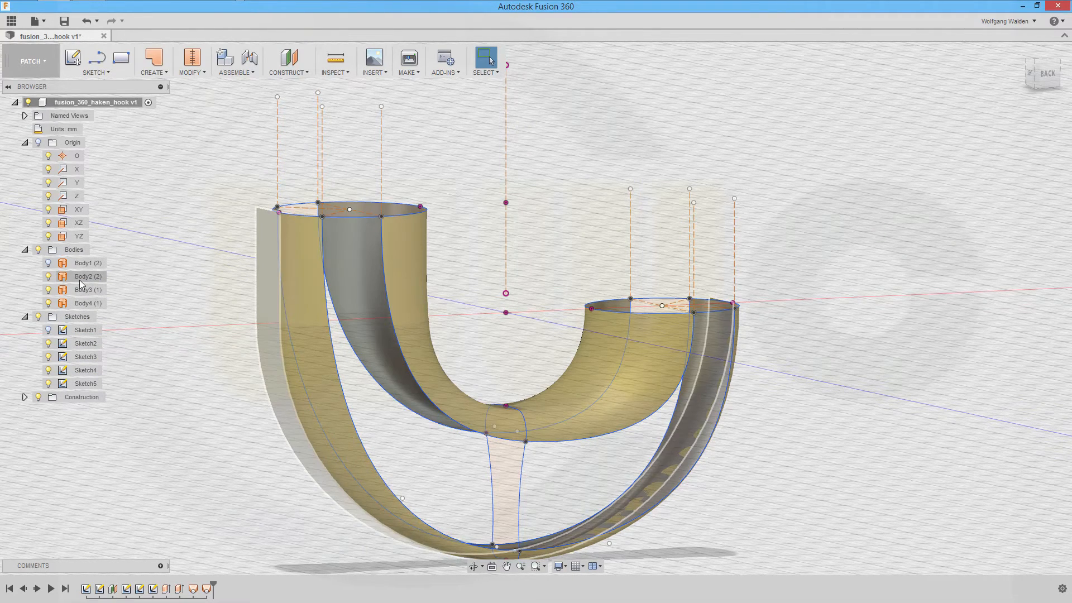
- Hide Body2, the extruded outer contour strip
left_click(48, 277)
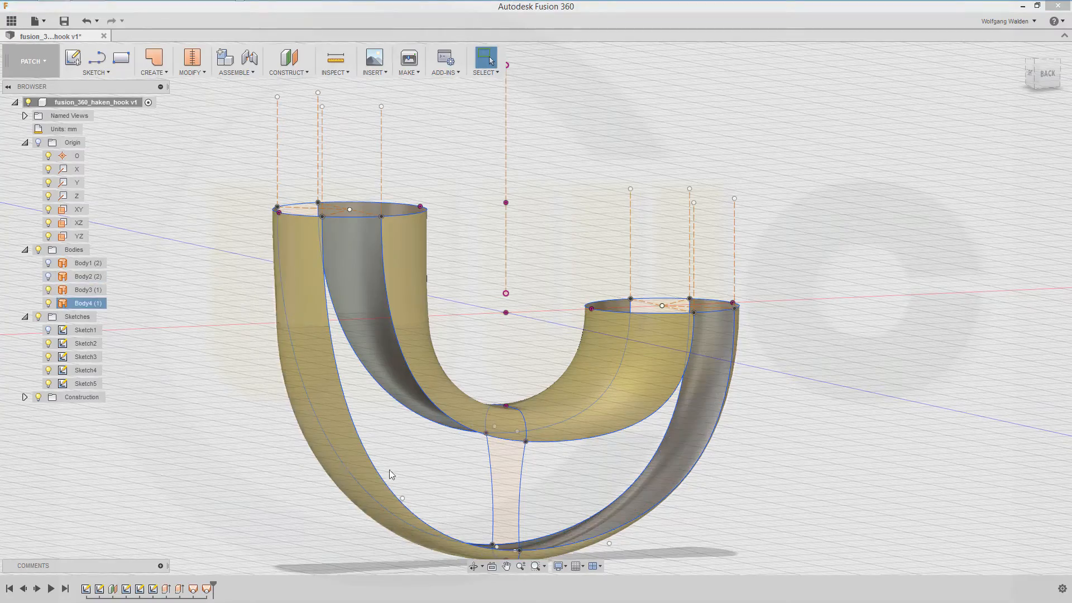
middle_click_drag(426, 464, 464, 481, "shift")
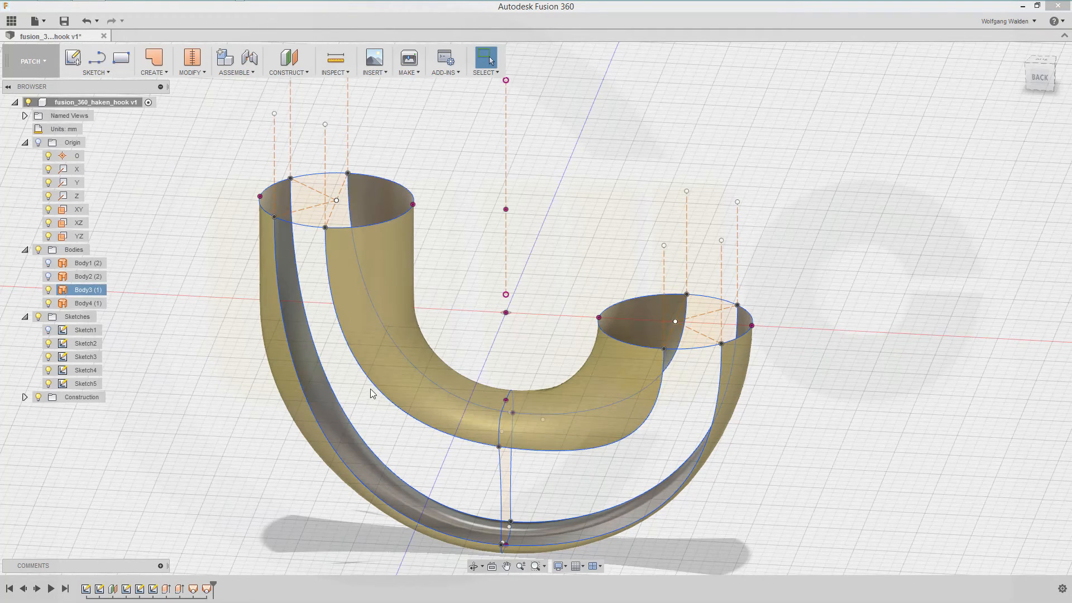
left_click(307, 407)
left_click(376, 363)
left_click(344, 379)
- Start a surface loft across the open back side, using the inner and outer side splines as profiles
left_click(166, 72)
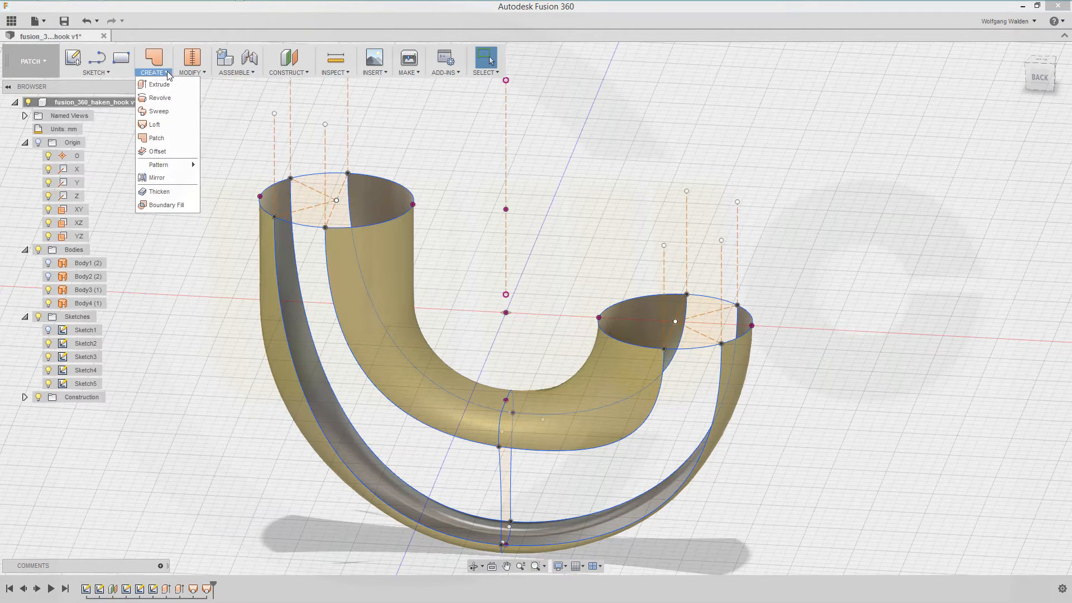
left_click(164, 127)
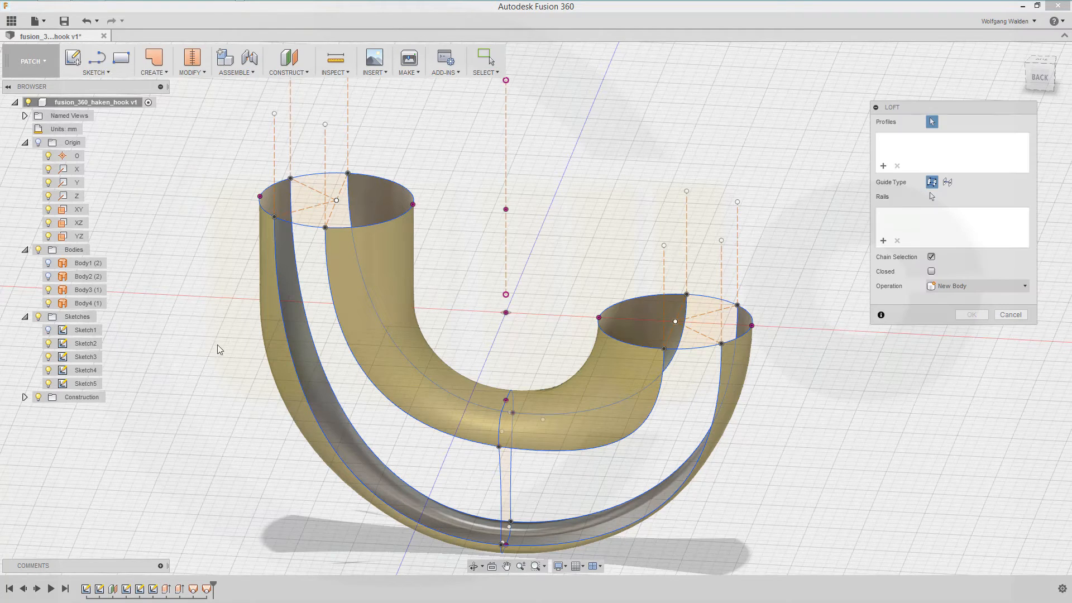
left_click(407, 420)
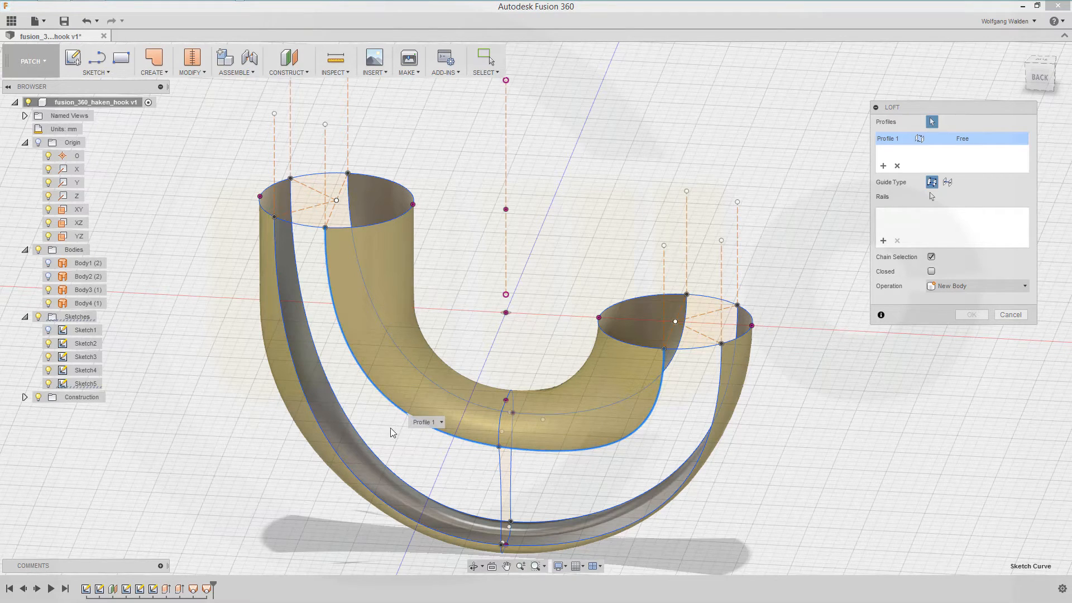
left_click(349, 470)
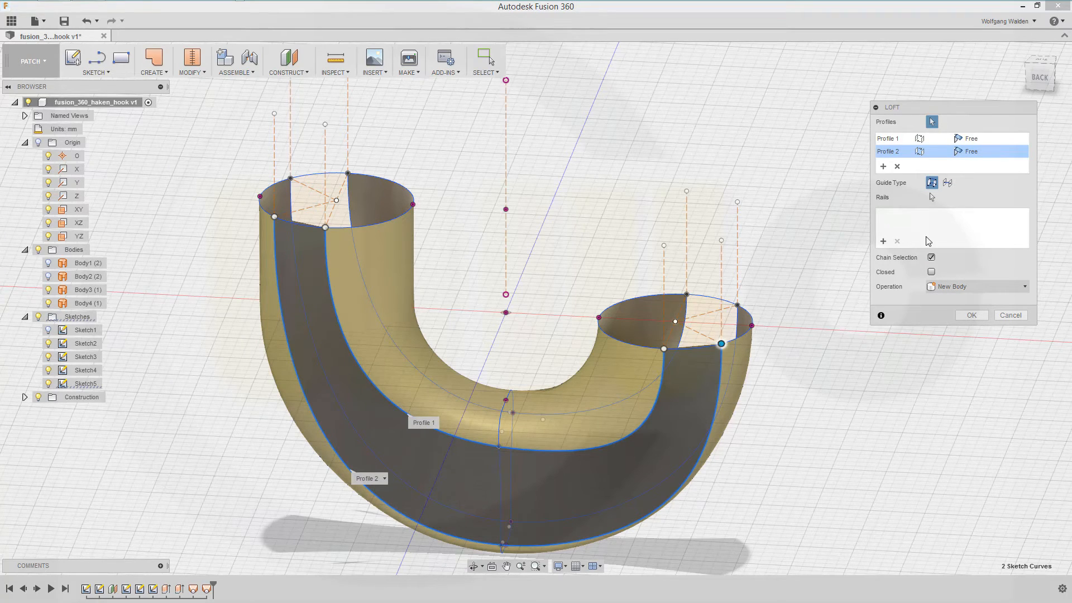
- With chaining off, add the middle cross-section's back side curve and the lower ellipse's back arc as rails
left_click(931, 258)
left_click(932, 197)
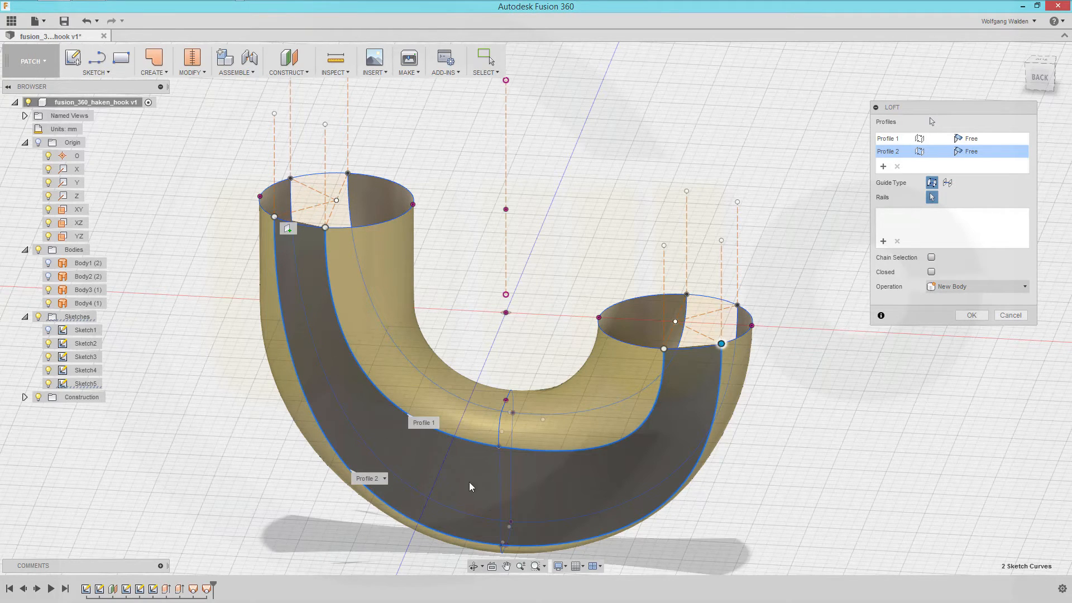
left_click(502, 503)
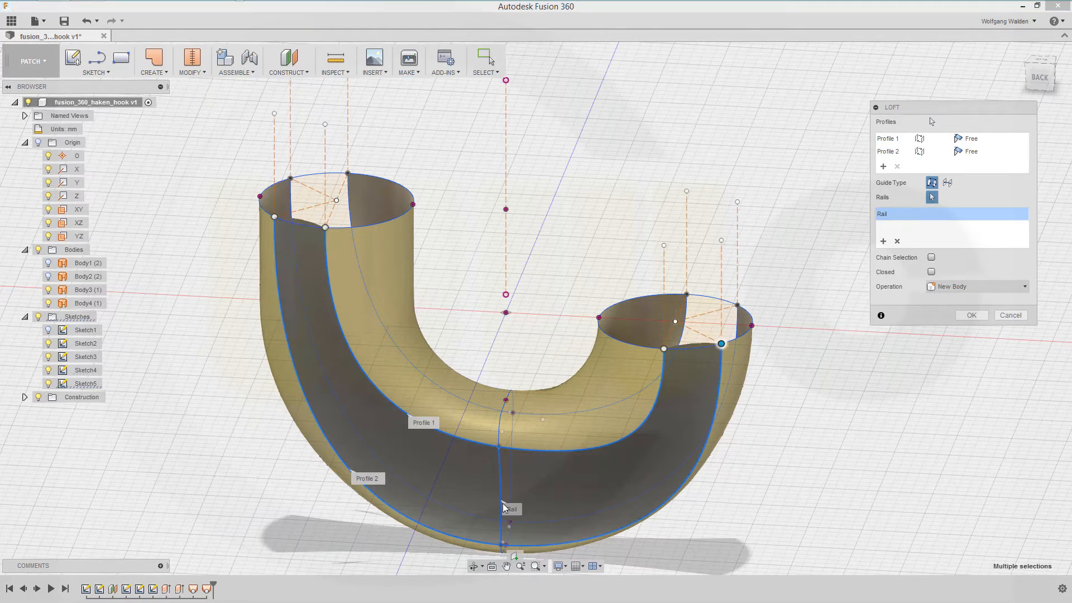
left_click(697, 349)
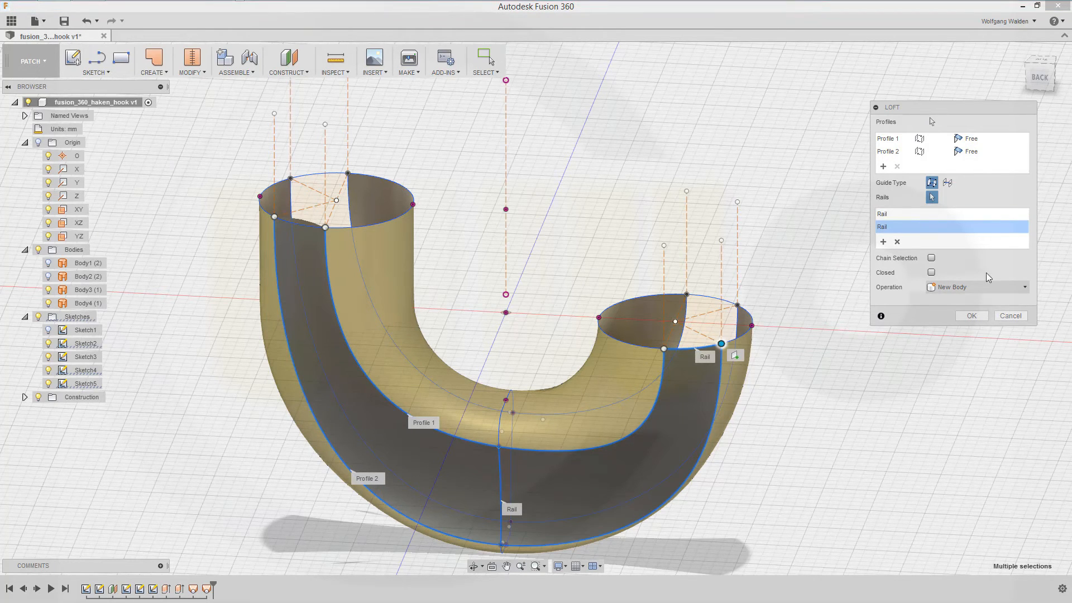
- Set both profiles of the back side loft to the Direction condition and create the surface as a new body
left_click(1020, 140)
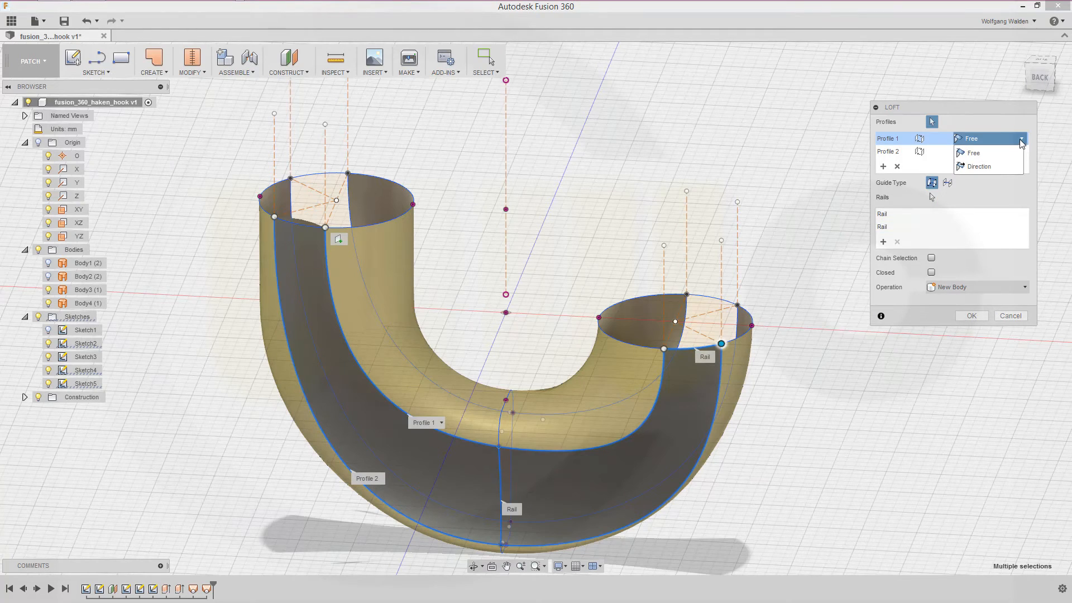
left_click(991, 167)
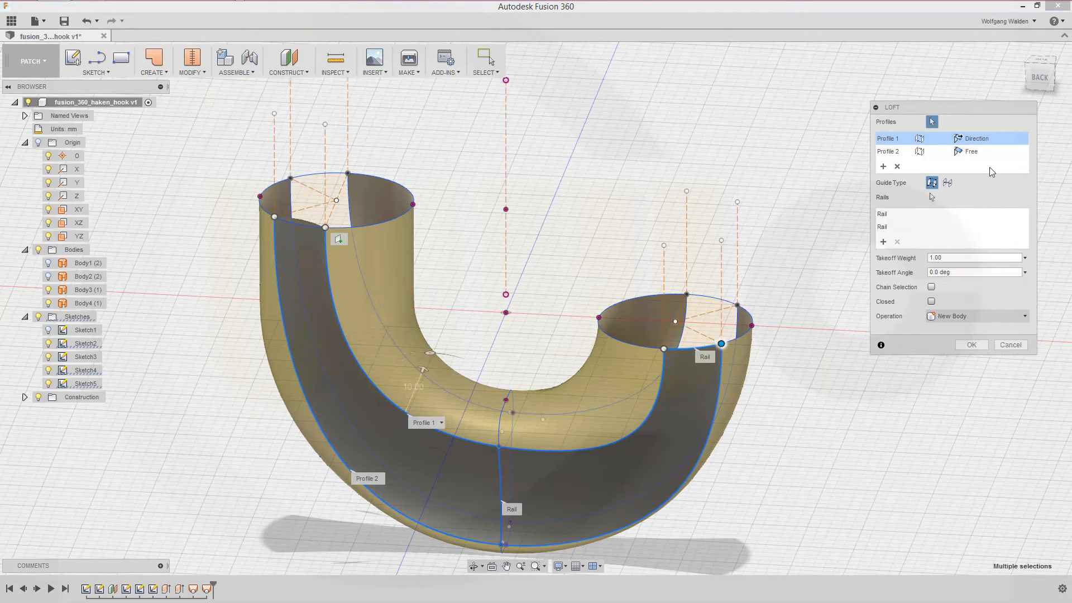
left_click(1023, 155)
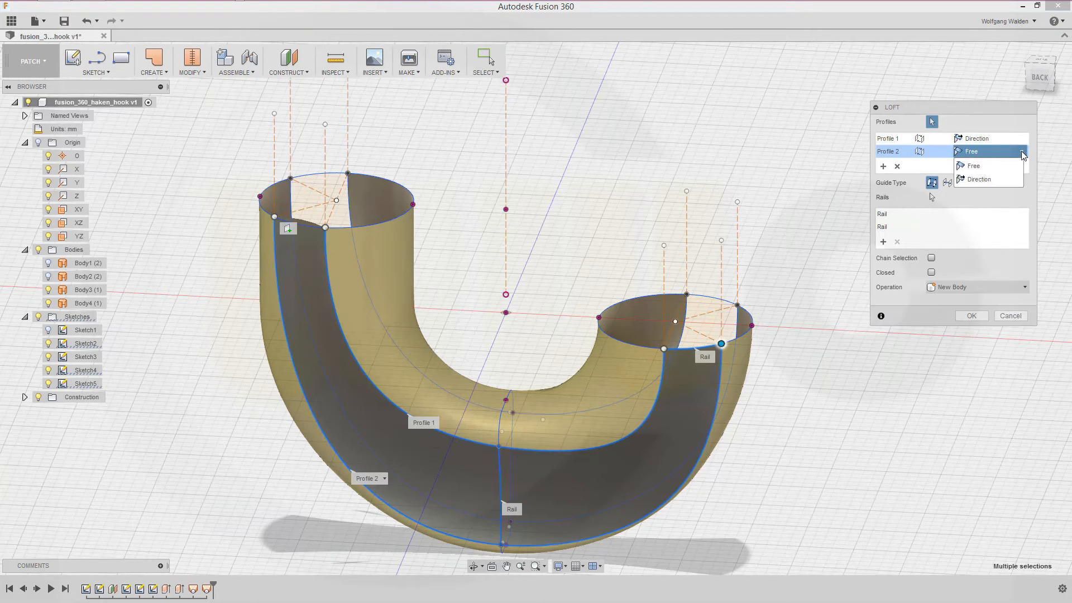
left_click(1004, 179)
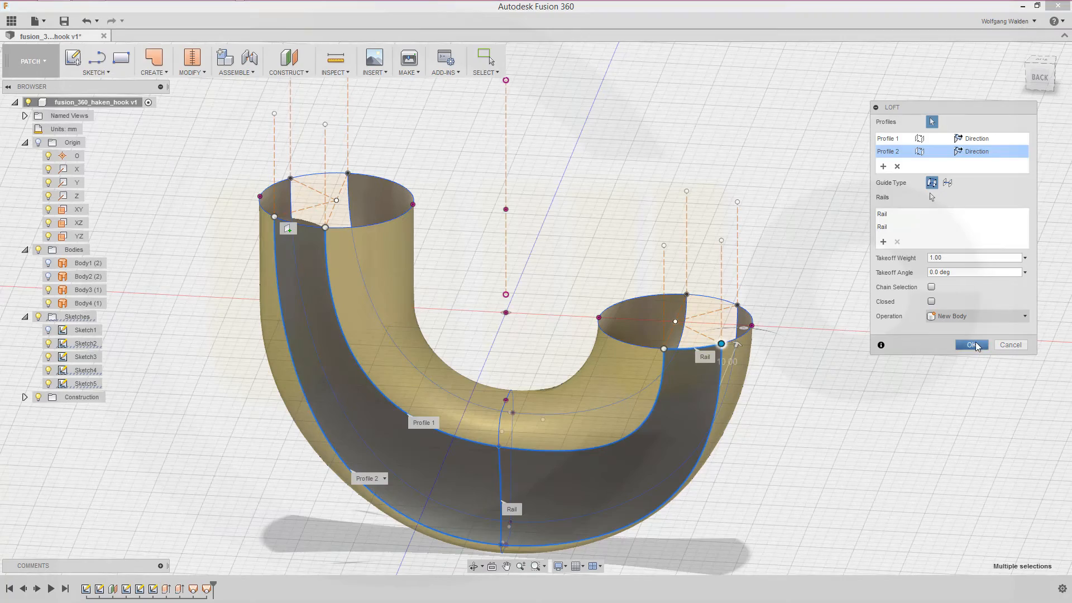
left_click(973, 345)
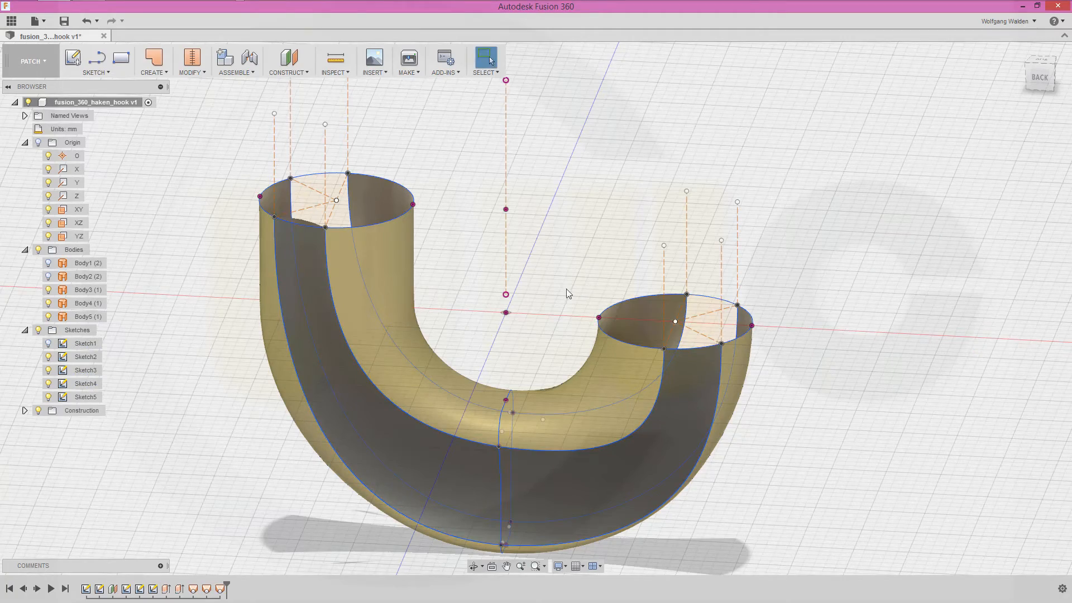
- Start another surface loft on the hook's front side between the inner and outer side splines
middle_click_drag(480, 300, 307, 304, "shift")
middle_click_drag(804, 467, 746, 433, "shift")
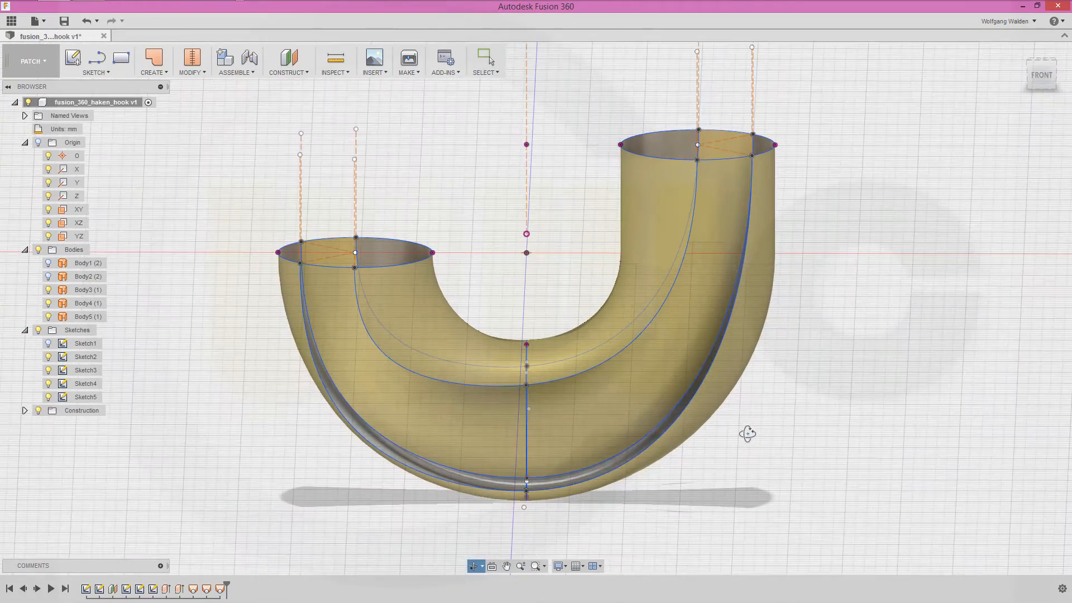
left_click(154, 71)
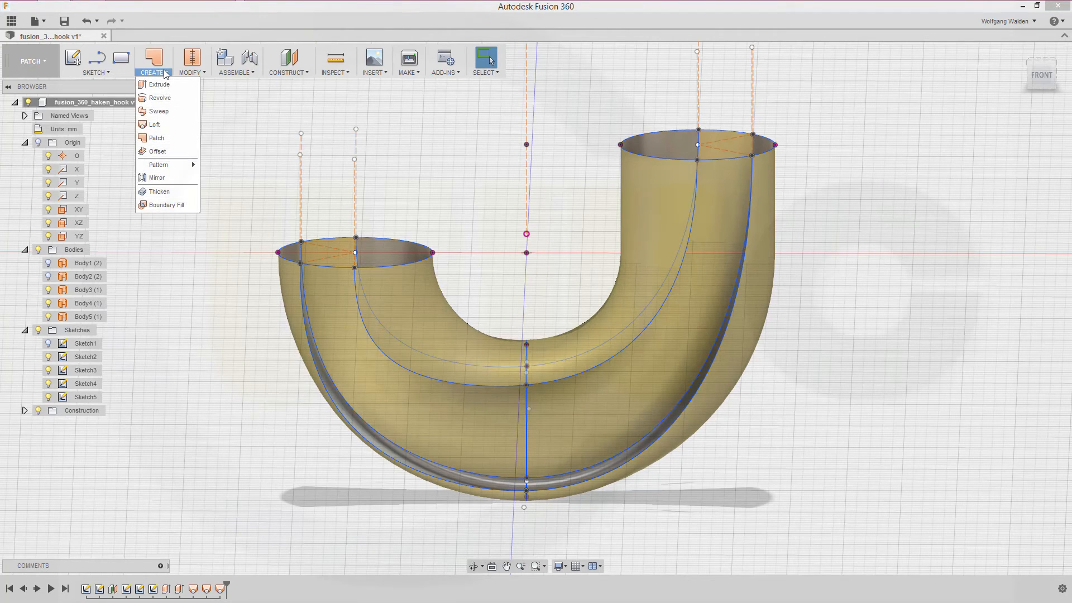
left_click(158, 123)
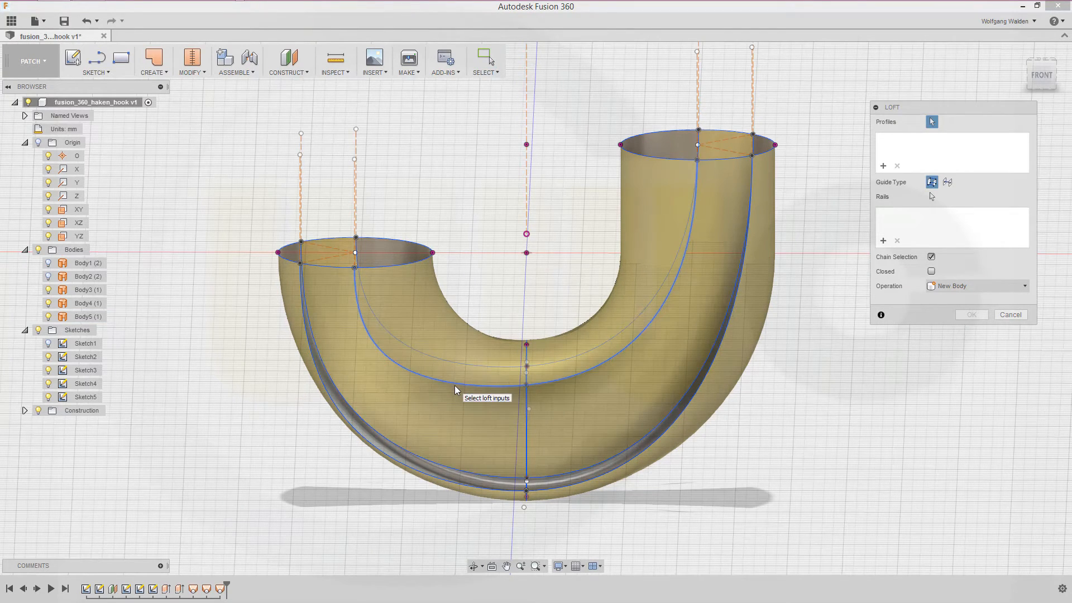
left_click(454, 385)
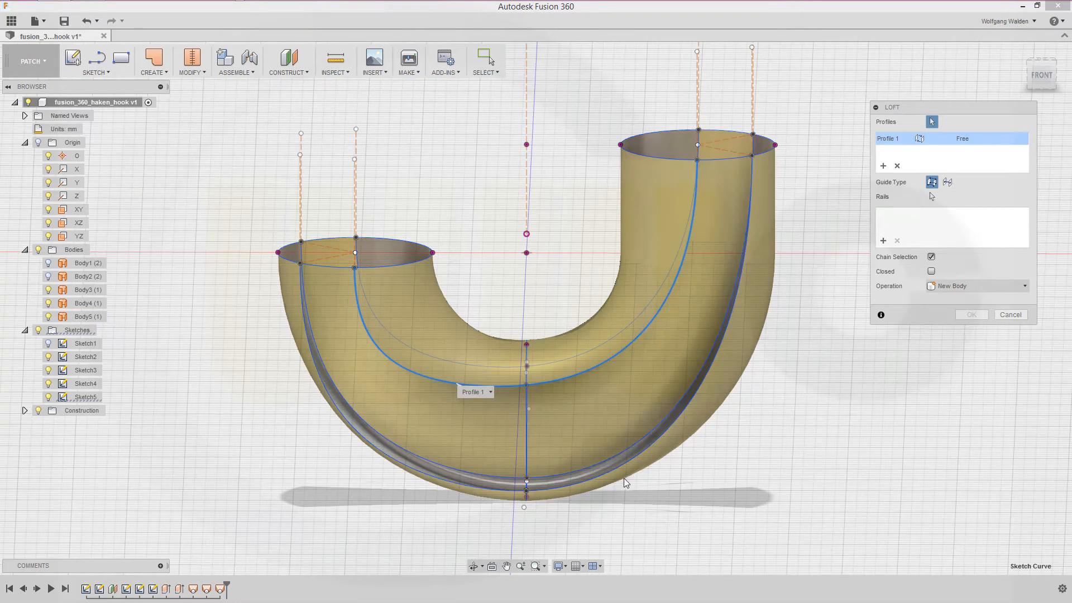
left_click(644, 456)
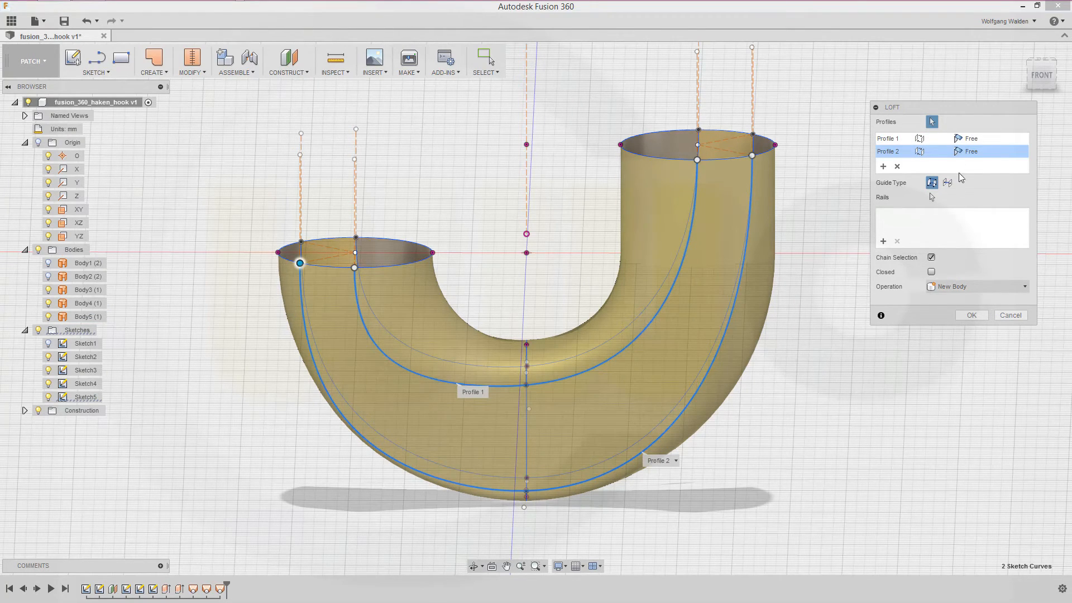
- With chaining off, add the upper ellipse's front arc, the middle cross-section's side curve and the lower ellipse's front arc as rails
left_click(932, 198)
left_click(930, 258)
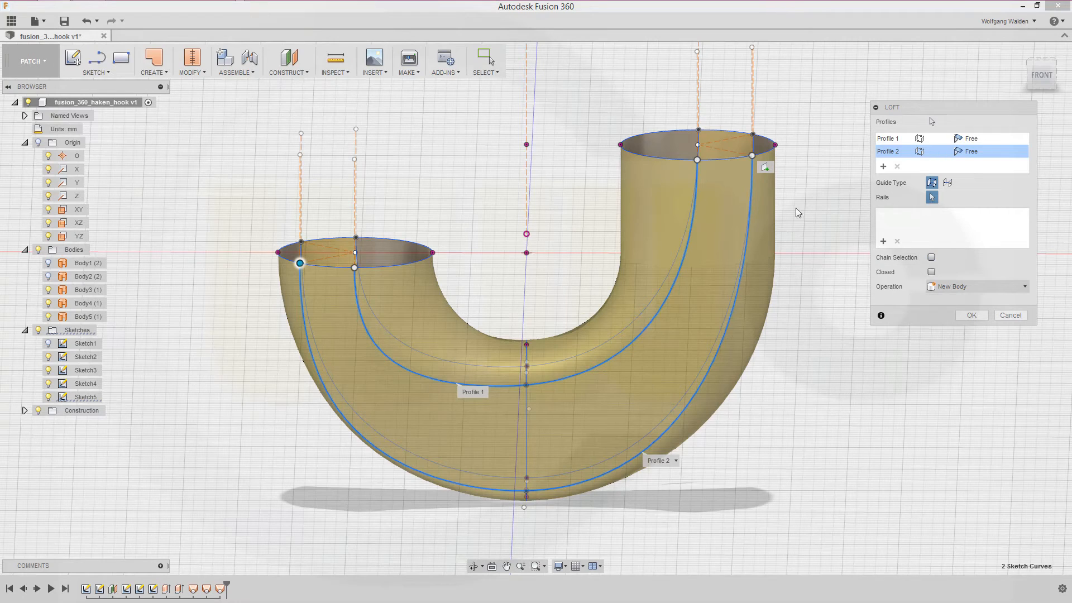
left_click(720, 158)
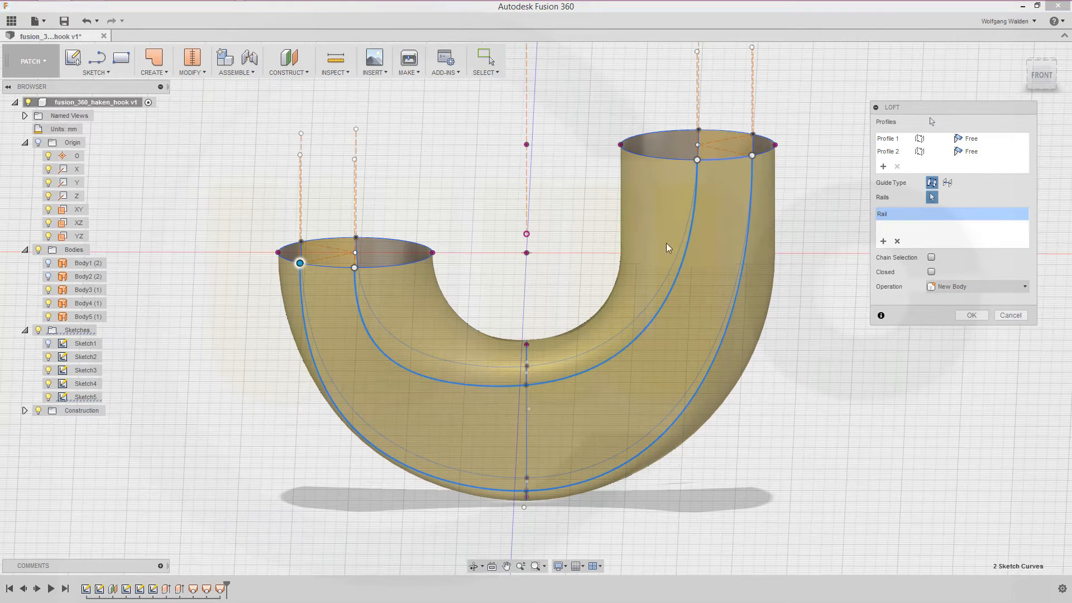
middle_click_drag(552, 446, 532, 453, "shift")
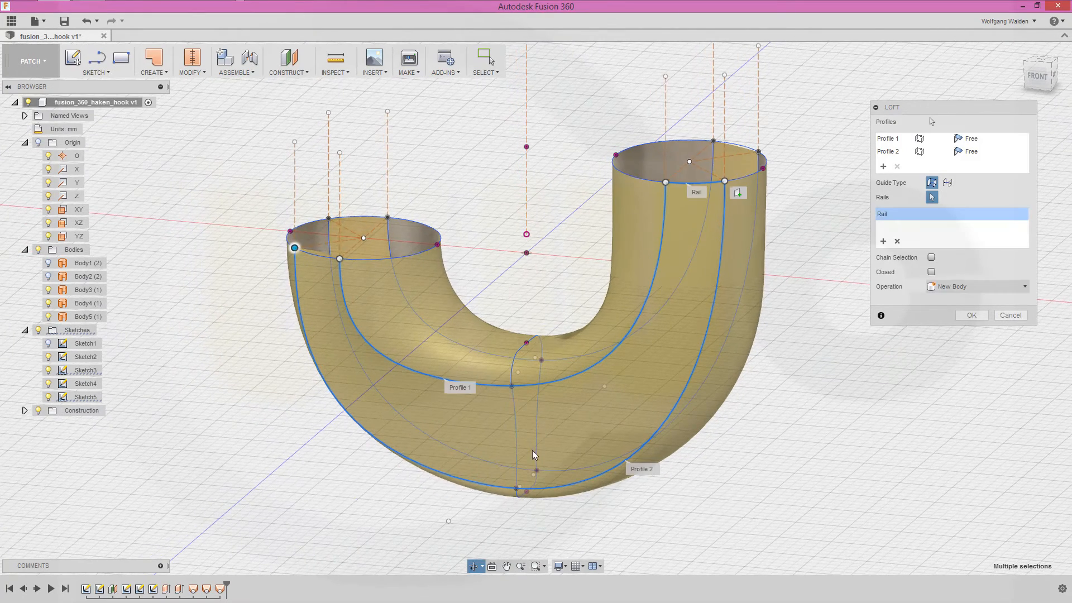
left_click(516, 444)
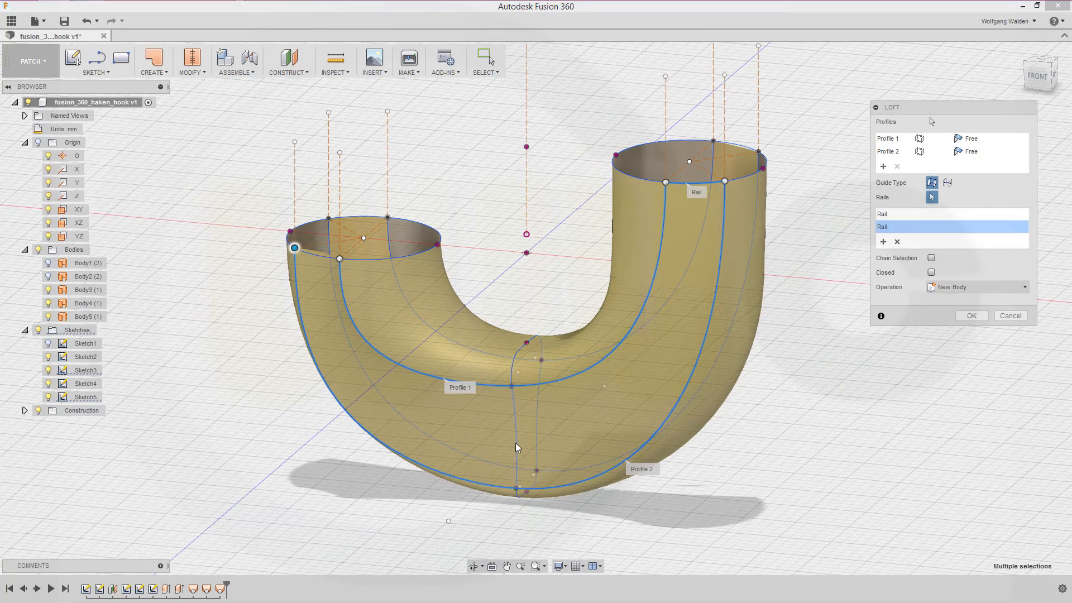
left_click(322, 264)
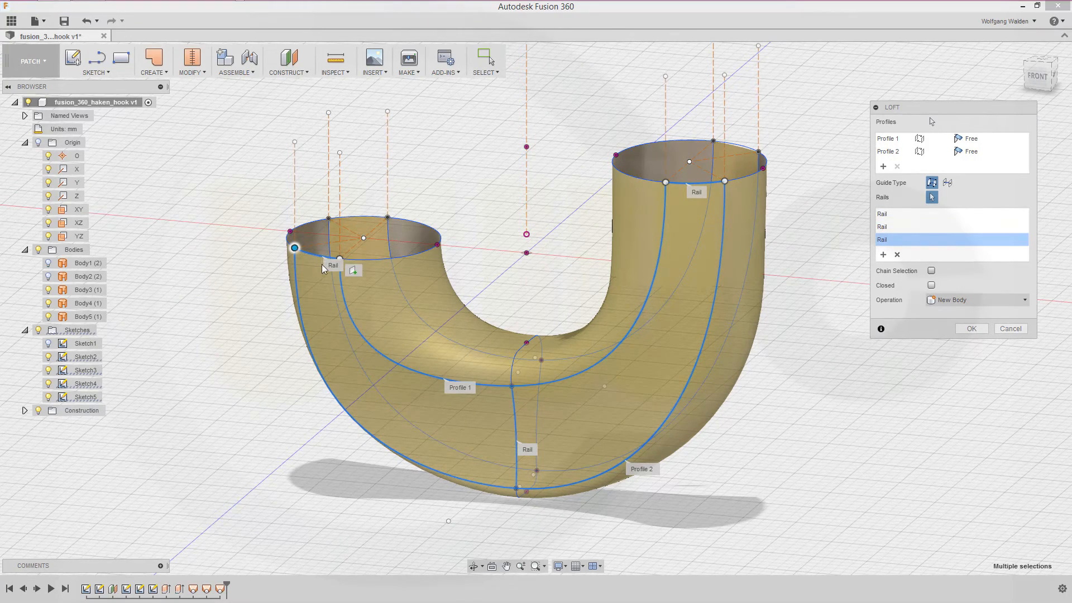
mouse_move(843, 488)
middle_mouse_down("shift")
mouse_move(859, 481)
mouse_move(855, 494)
middle_mouse_up("shift")
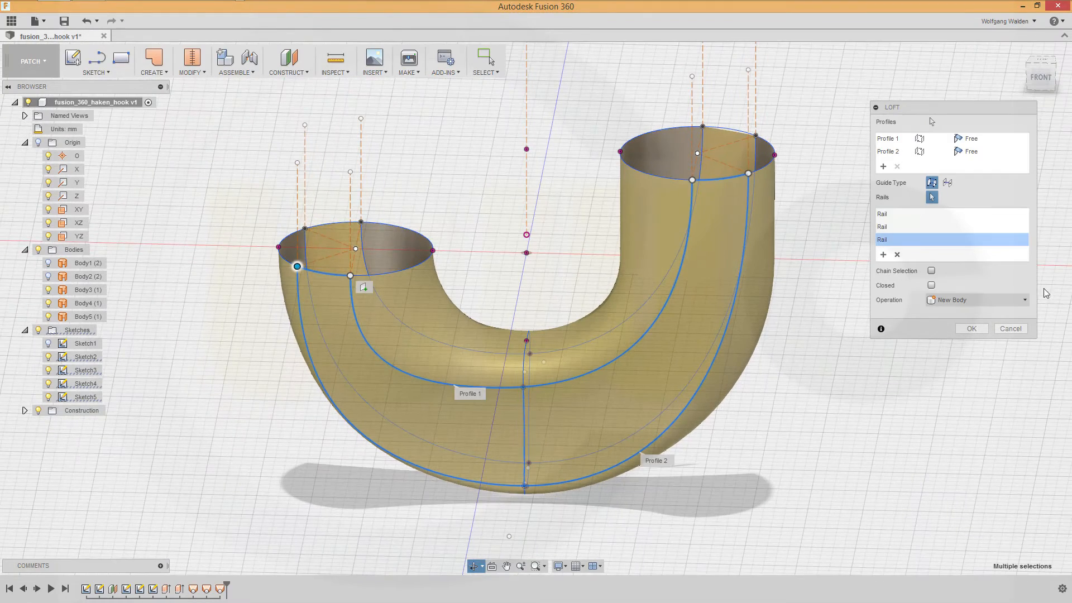
- Set both profiles of the front side loft to Direction and create the surface as a new body
left_click(1021, 138)
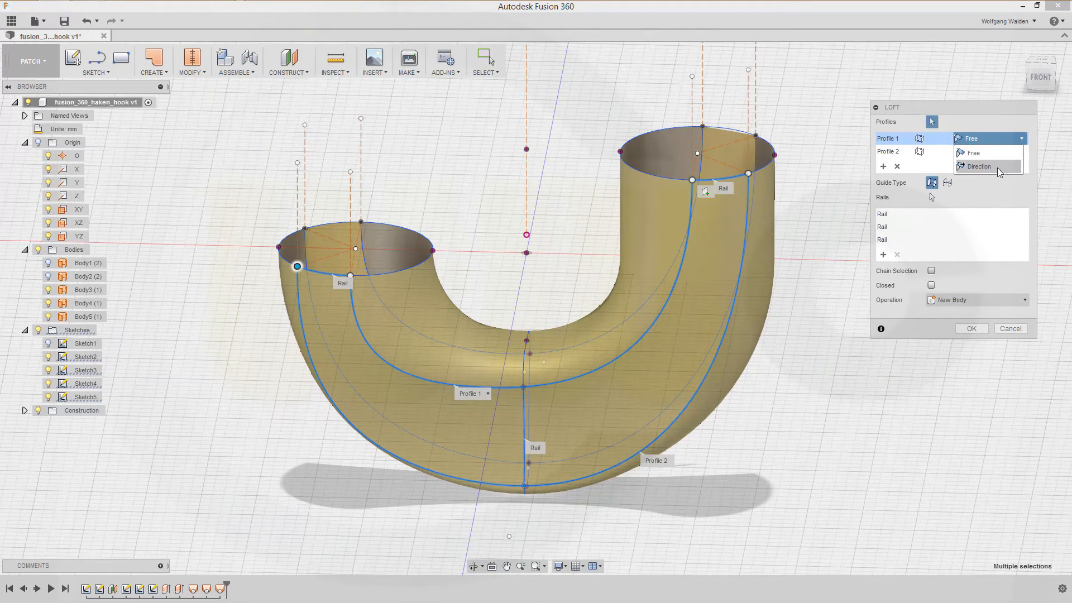
left_click(996, 167)
left_click(1022, 152)
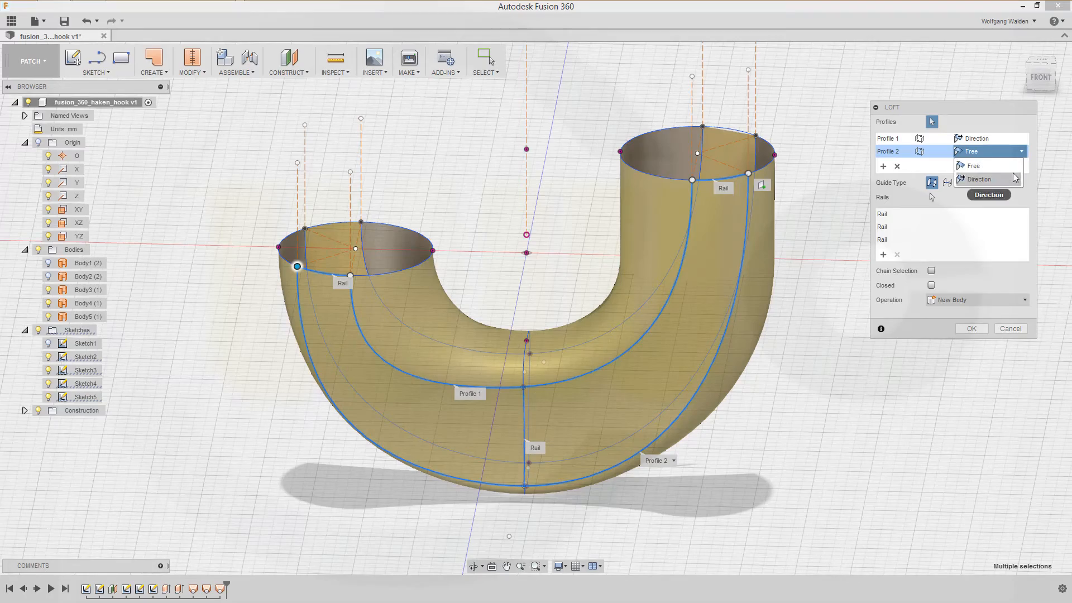
left_click(1013, 179)
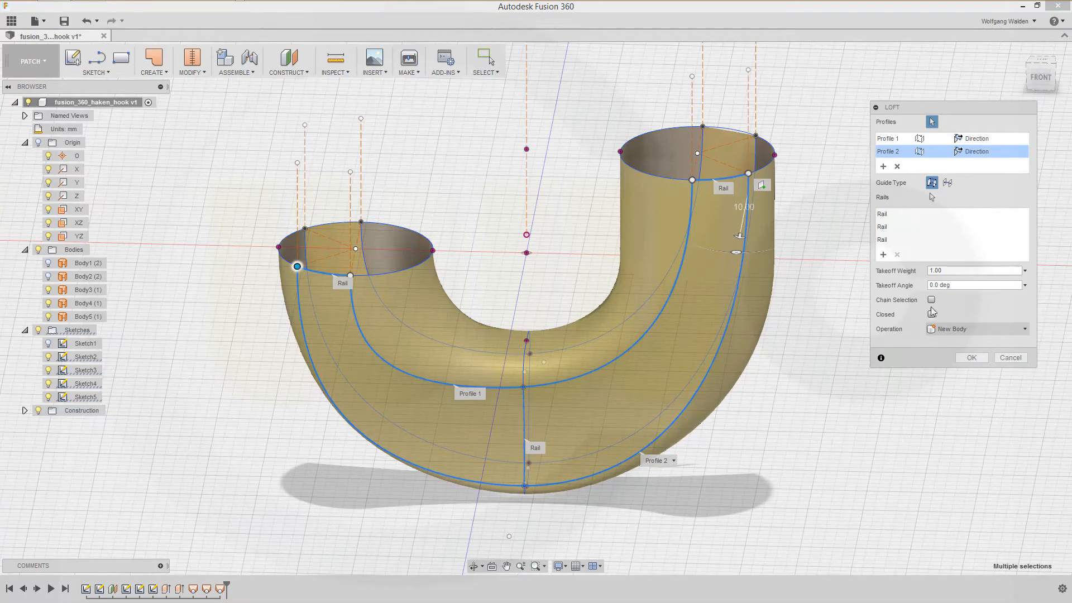
left_click(971, 358)
middle_click_drag(811, 407, 735, 400, "shift")
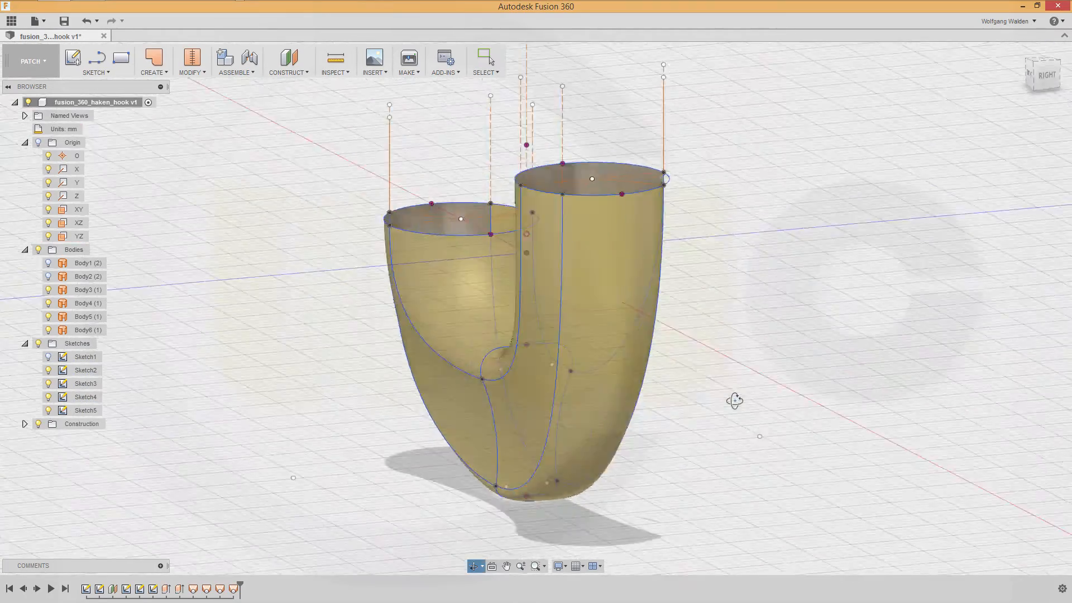
left_click_drag(735, 401, 899, 402)
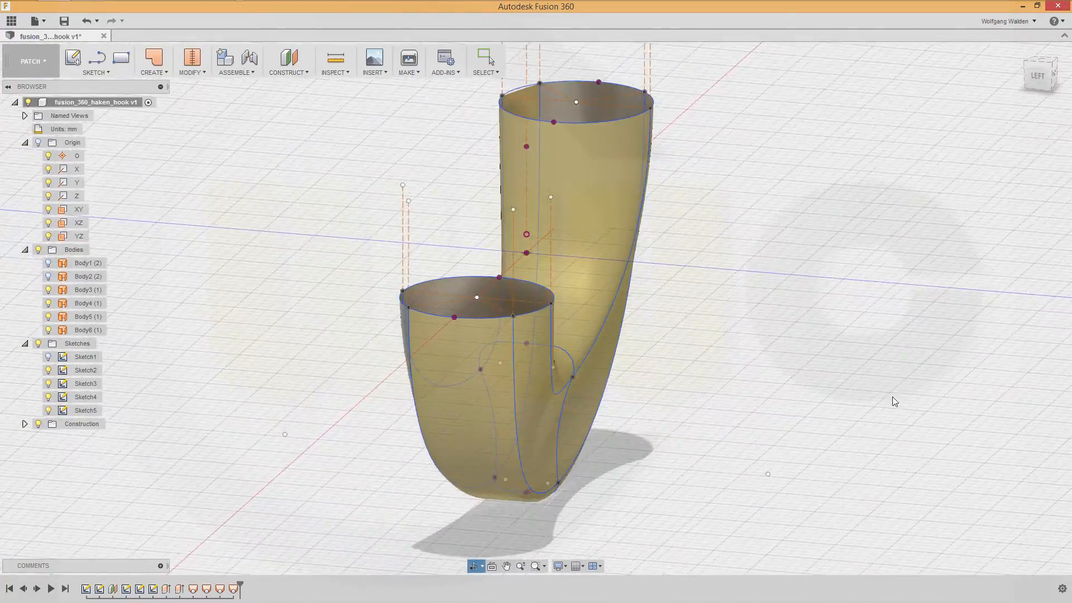
- Stitch the hook's inner, outer and two side loft surfaces into one body with a 1.00 mm tolerance
key("Escape")
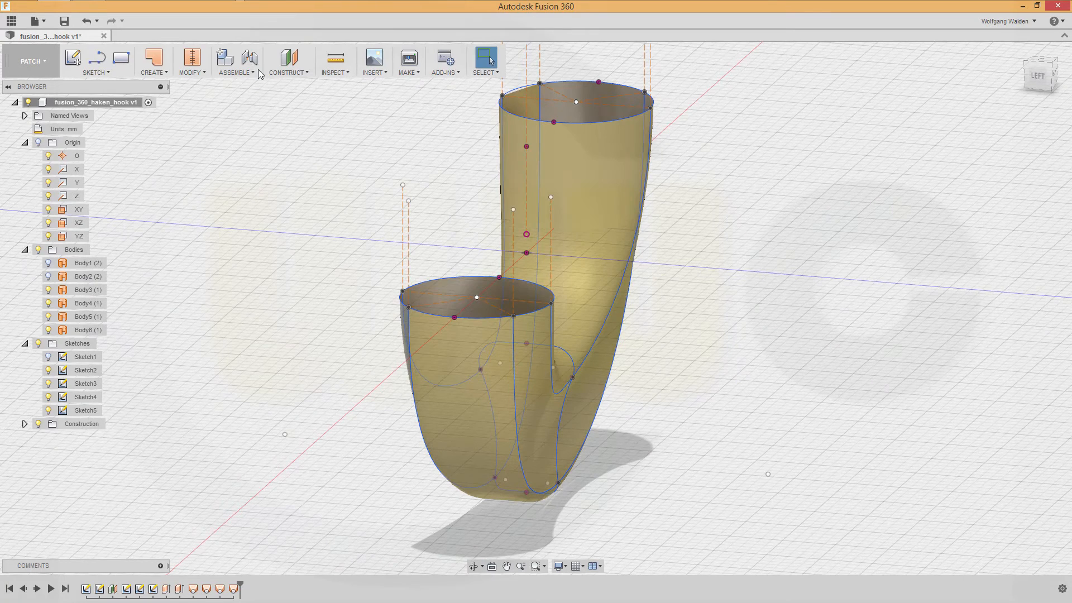
left_click(204, 73)
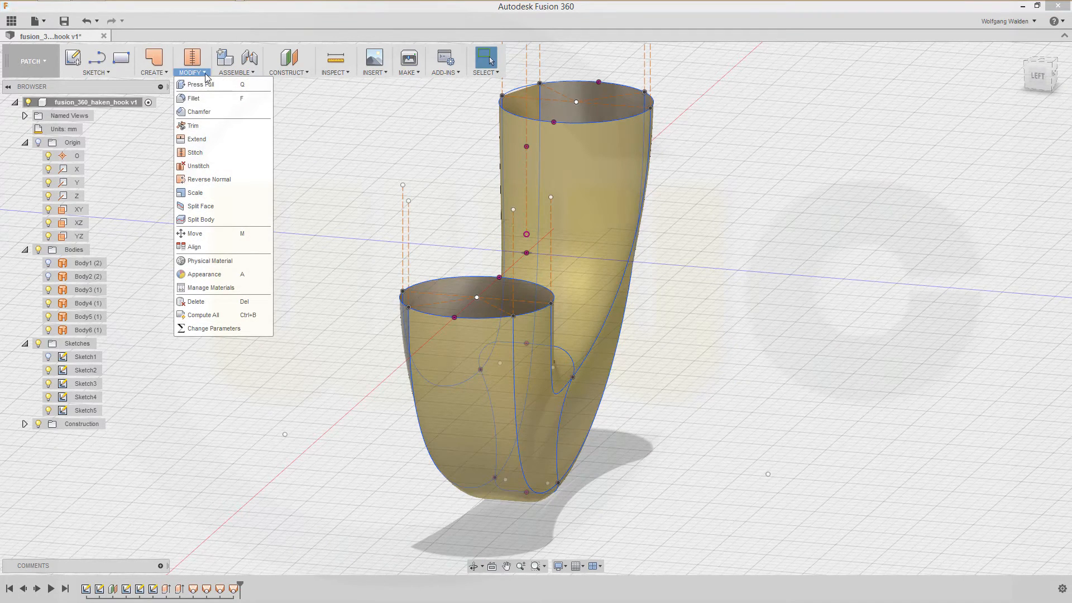
left_click(206, 153)
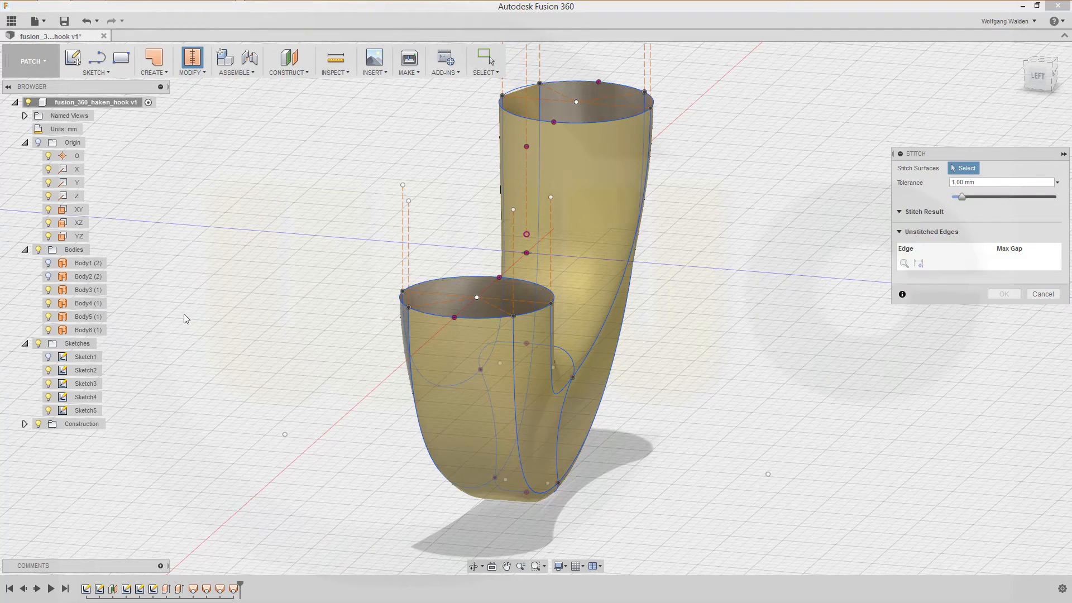
left_click(461, 390)
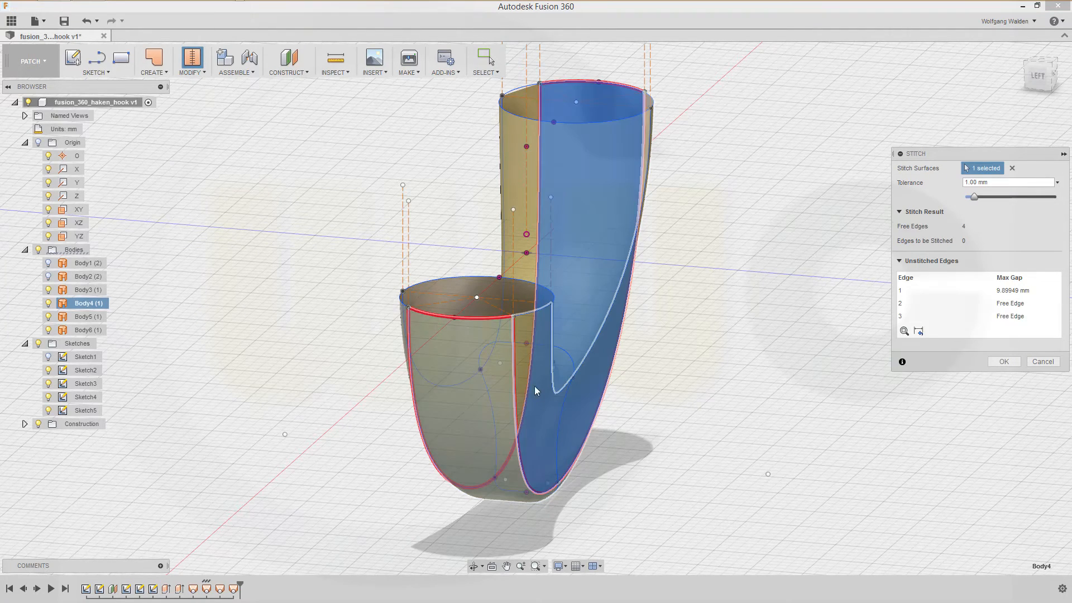
left_click(527, 356)
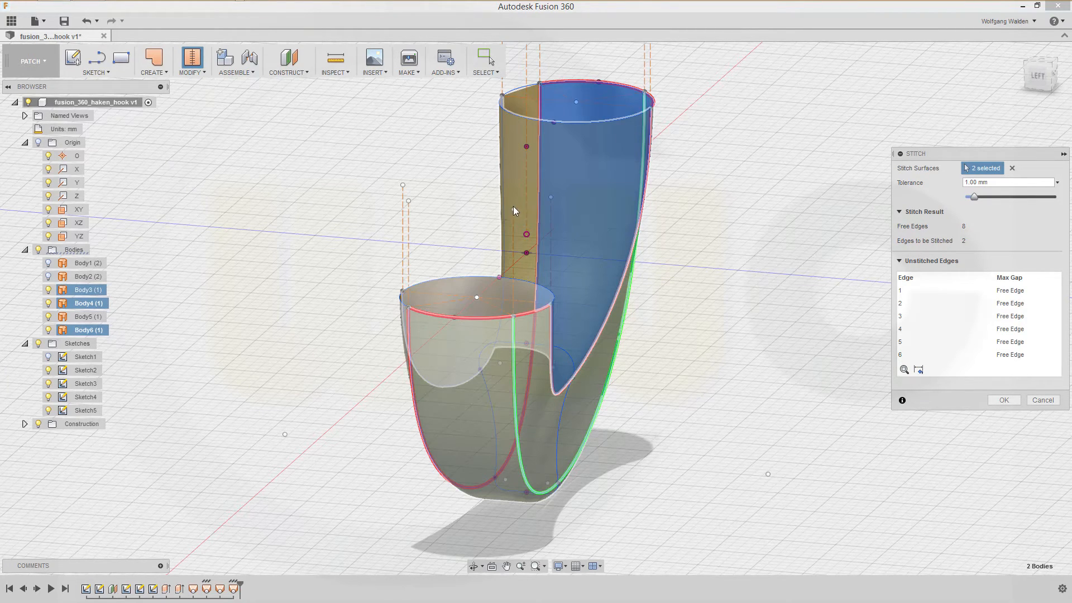
left_click(527, 102)
middle_click_drag(538, 136, 803, 385, "shift")
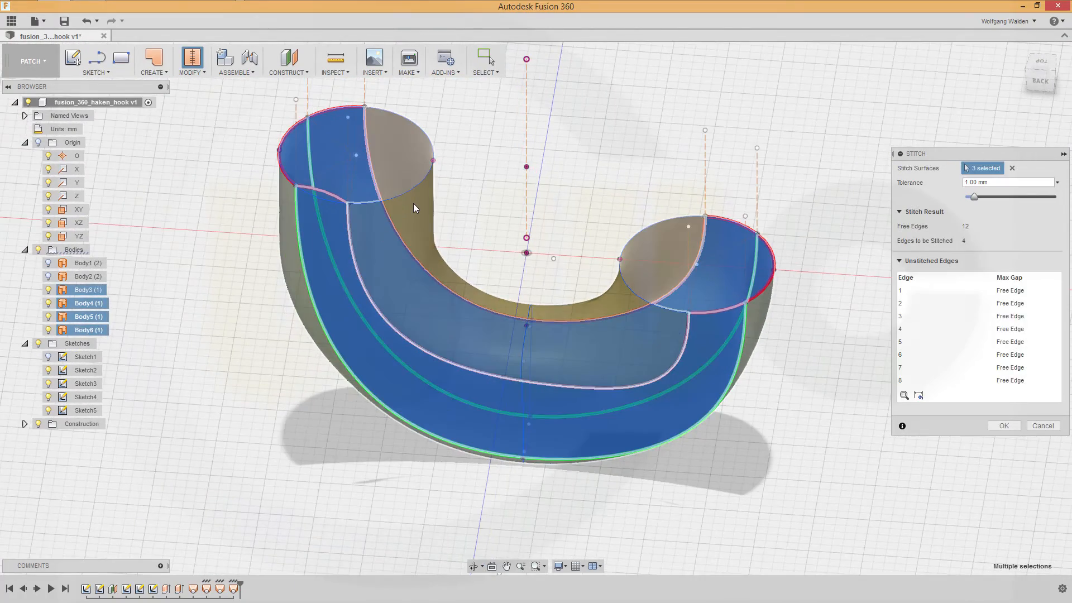
left_click(415, 207)
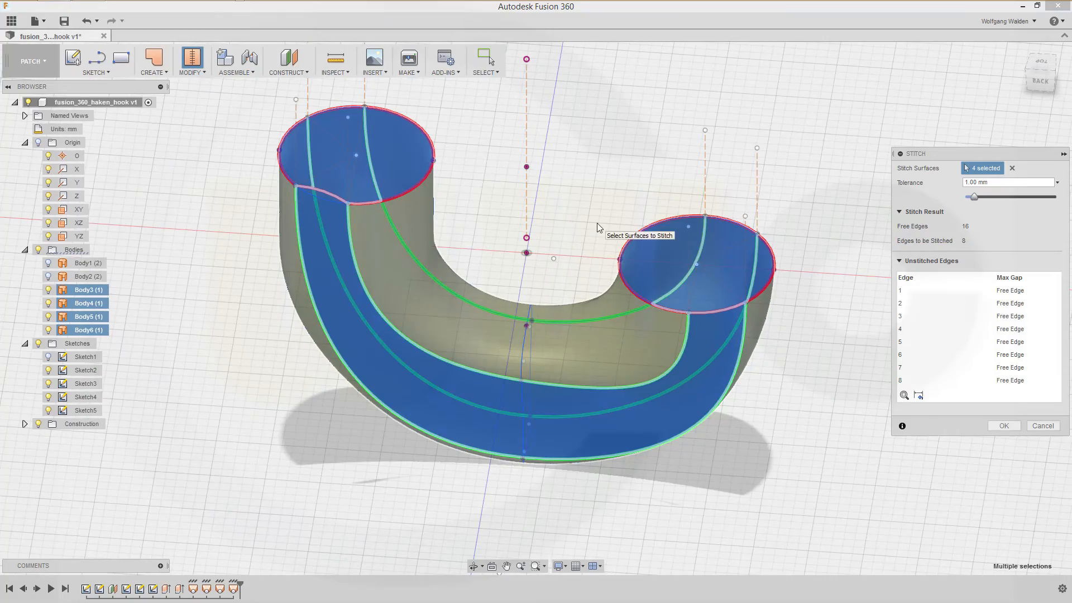
mouse_move(567, 220)
middle_mouse_down("shift")
mouse_move(546, 169)
mouse_move(590, 203)
mouse_move(560, 204)
mouse_move(578, 229)
middle_mouse_up("shift")
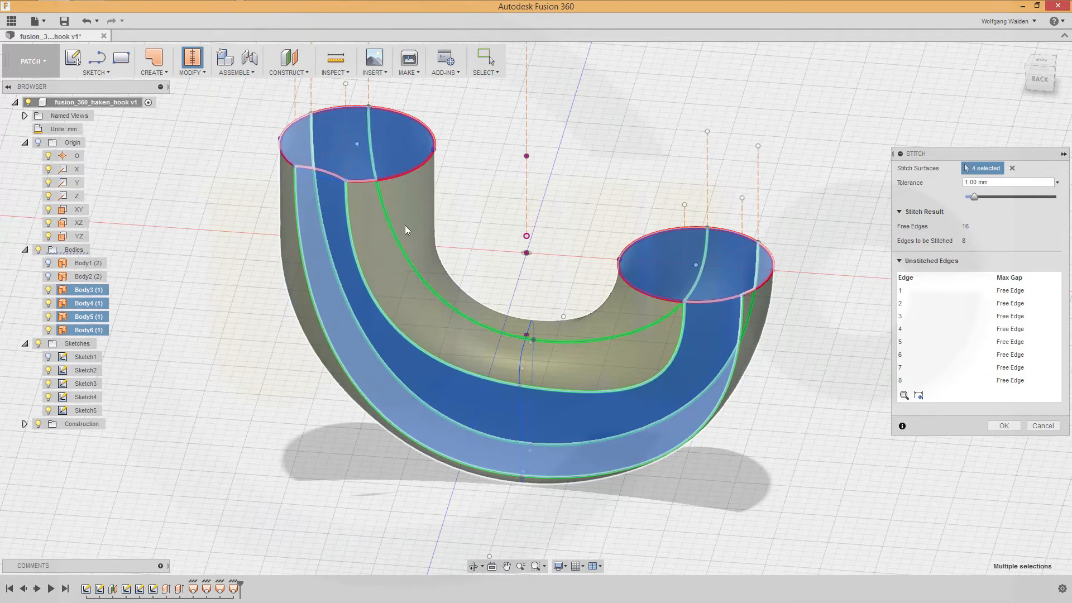
left_click(434, 256)
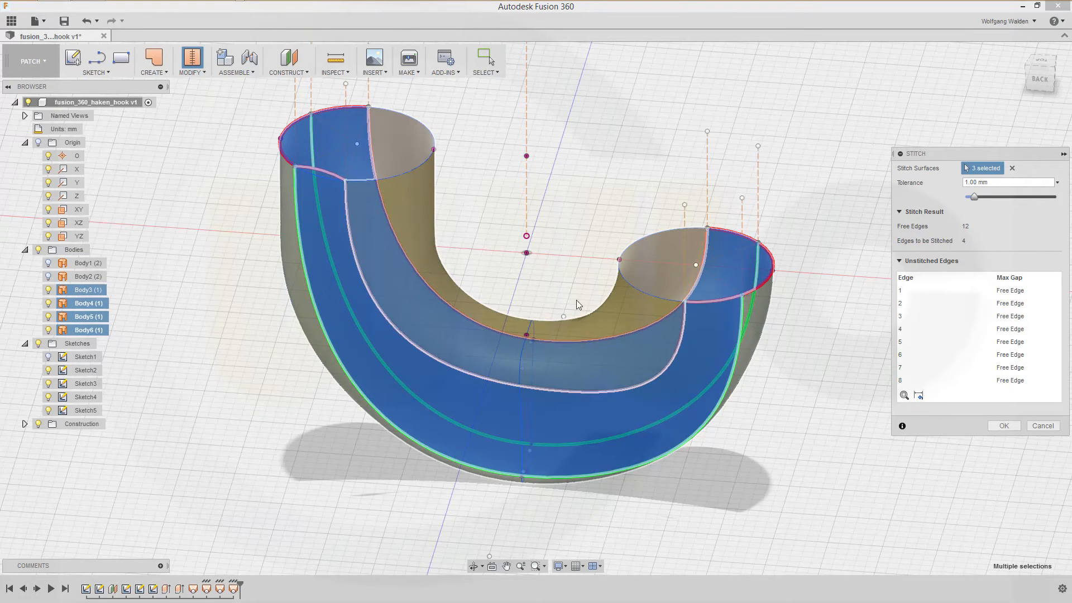
left_click(476, 311)
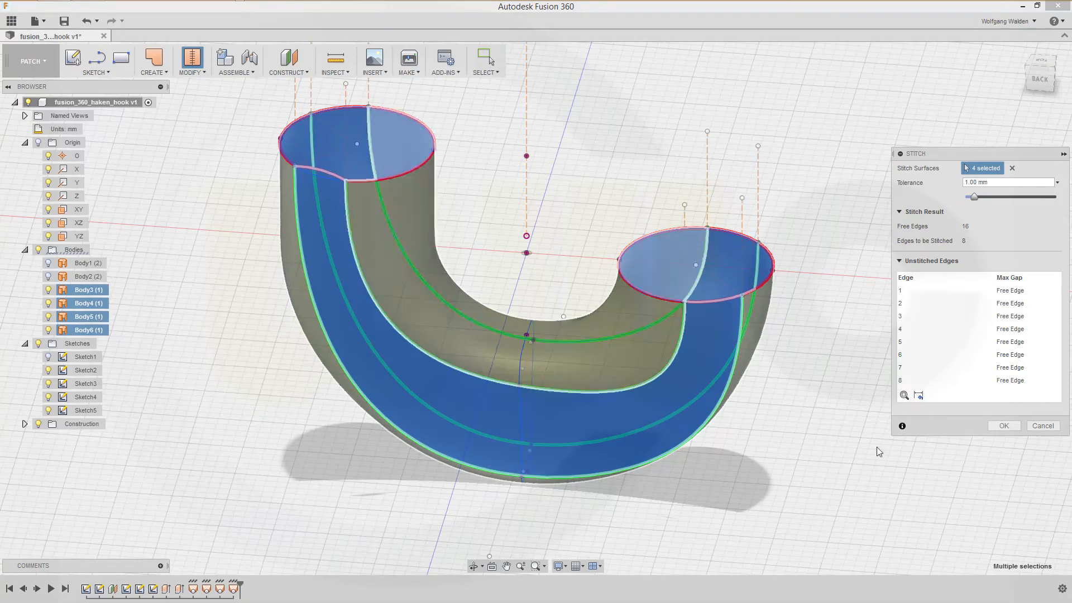
left_click(1003, 426)
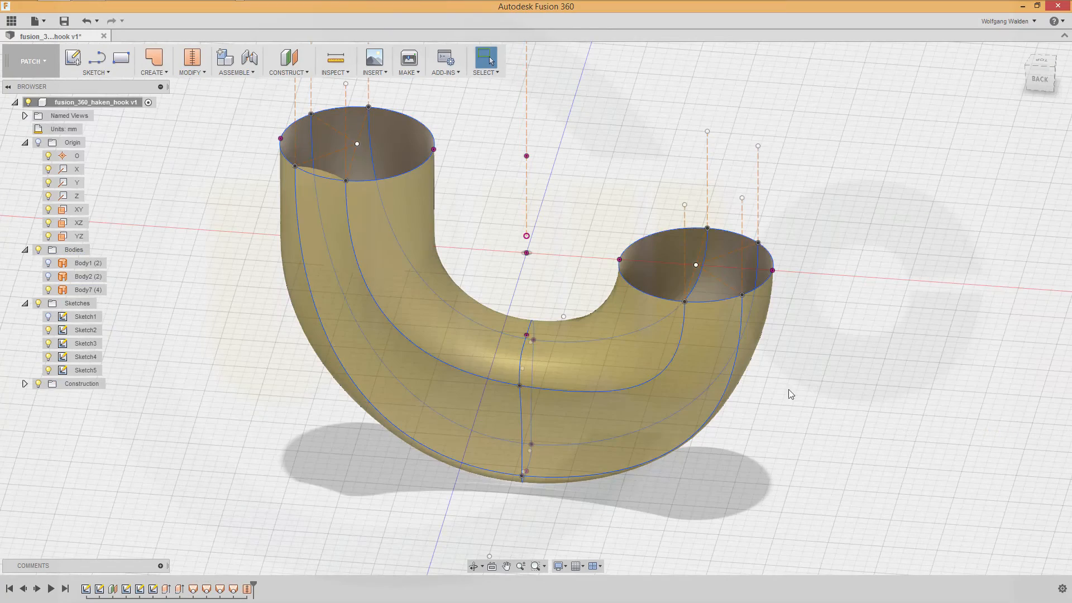
- Edit the back side loft and add the upper ellipse's back arc as a third rail
middle_click_drag(447, 294, 387, 249, "shift")
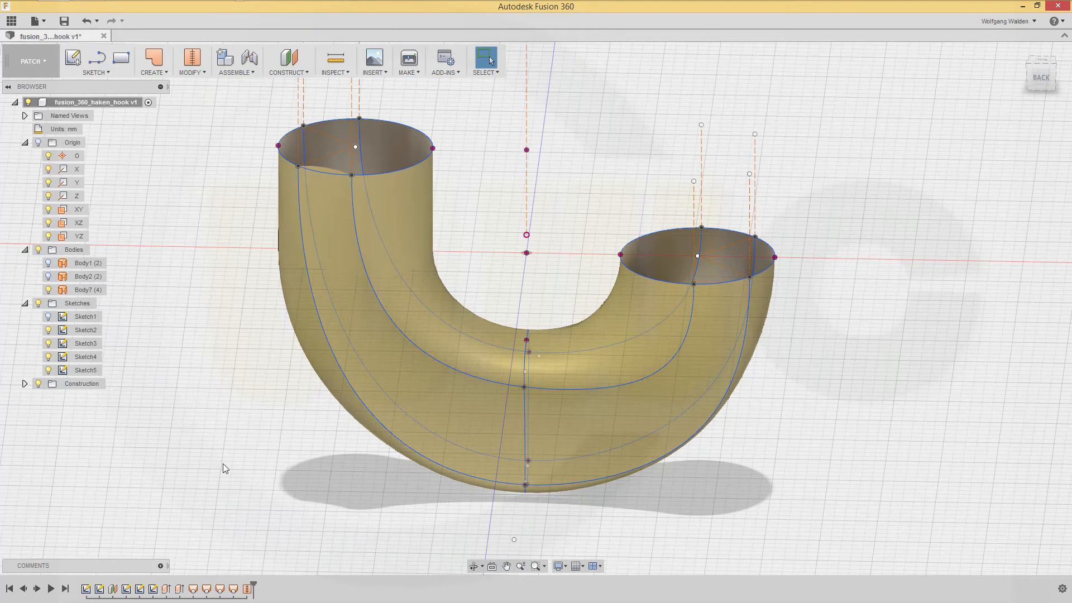
double_click(221, 590)
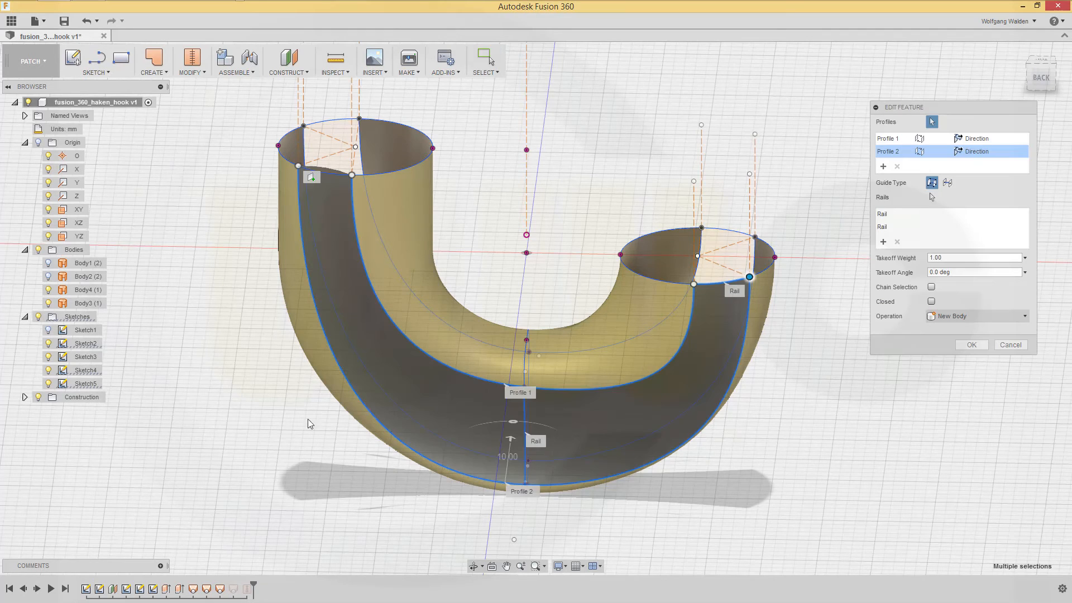
left_click(931, 196)
left_click(328, 177)
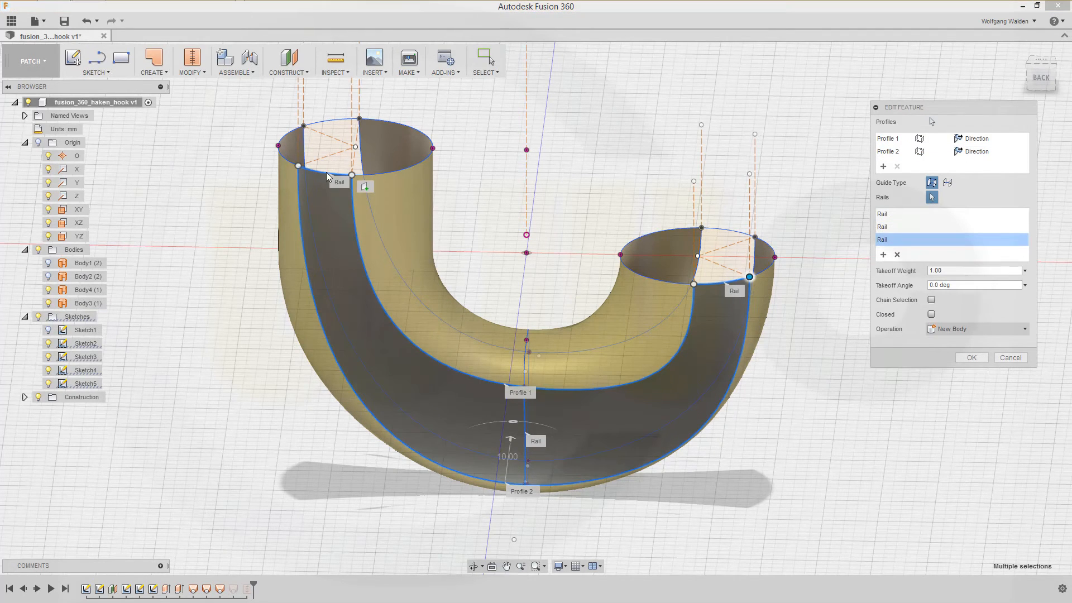
left_click(970, 358)
- Show the hook's outline sketch, Sketch1, together with the stitched surface body
middle_click_drag(822, 335, 558, 290, "shift")
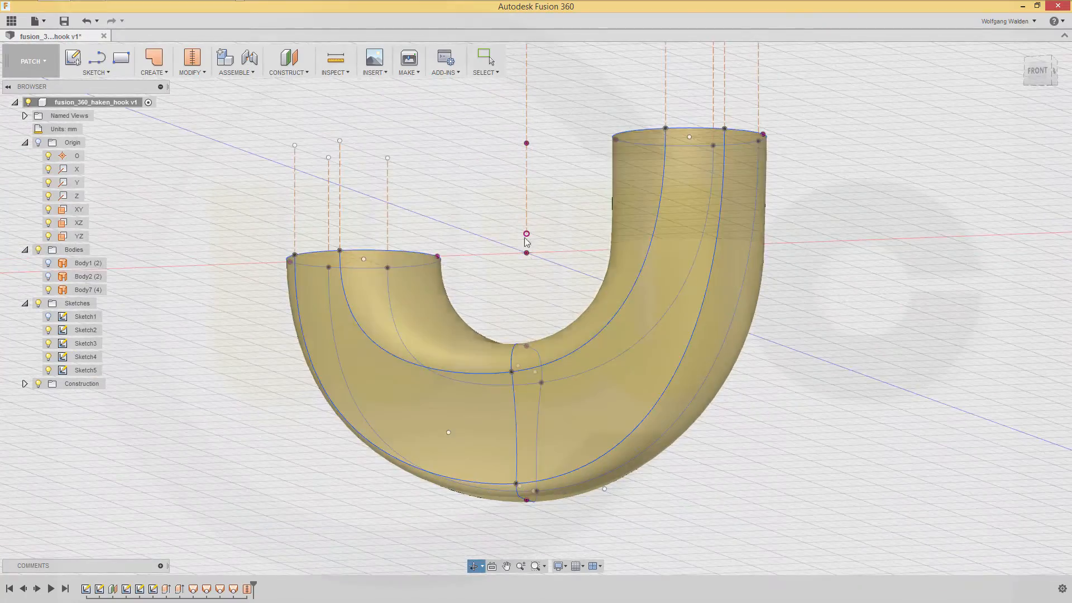
scroll(466, 193, "down", 3)
scroll(472, 196, "up", 4)
scroll(469, 206, "down", 4)
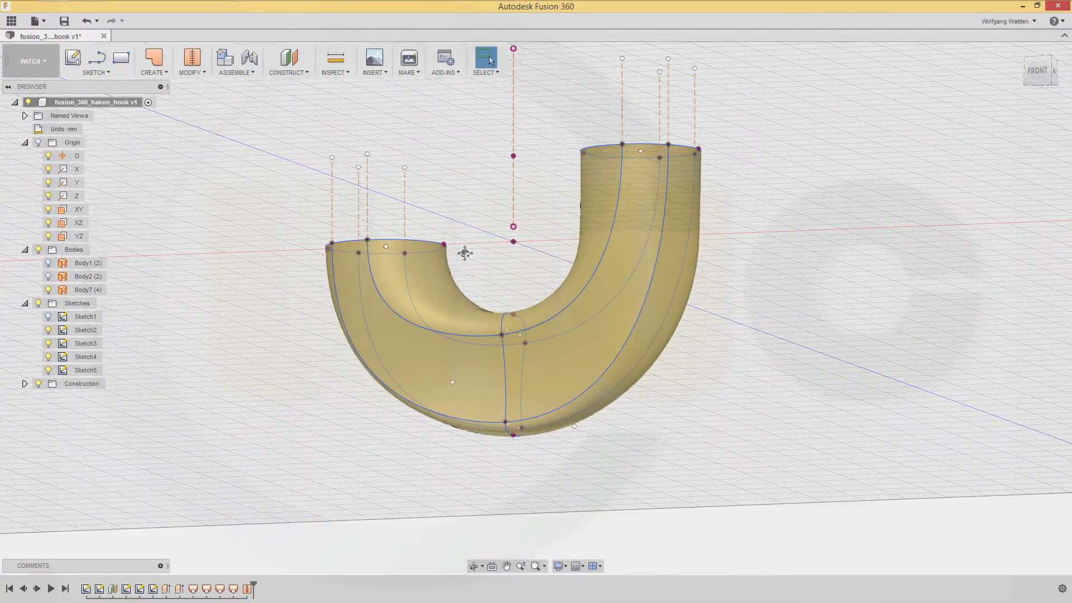
middle_click_drag(461, 249, 637, 366)
scroll(546, 357, "down", 3)
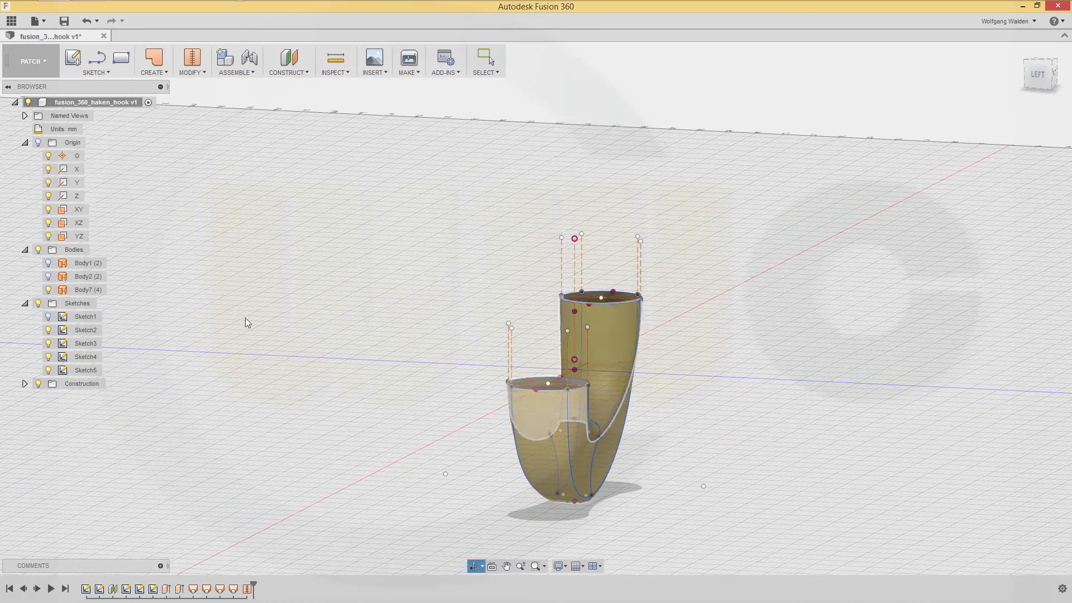
left_click(48, 317)
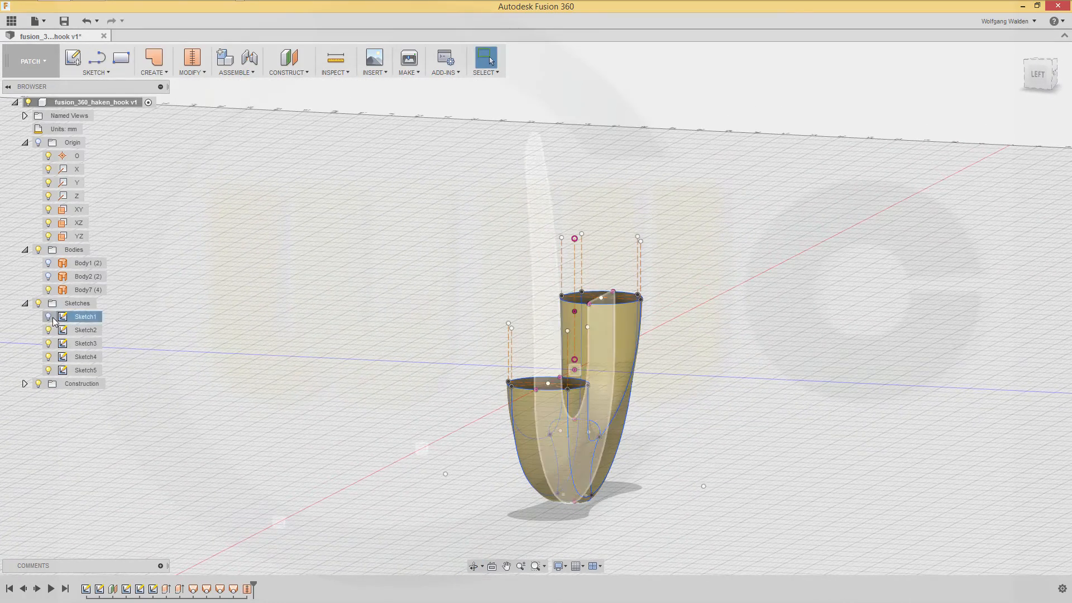
middle_click_drag(436, 400, 458, 350, "shift")
scroll(509, 279, "down", 2)
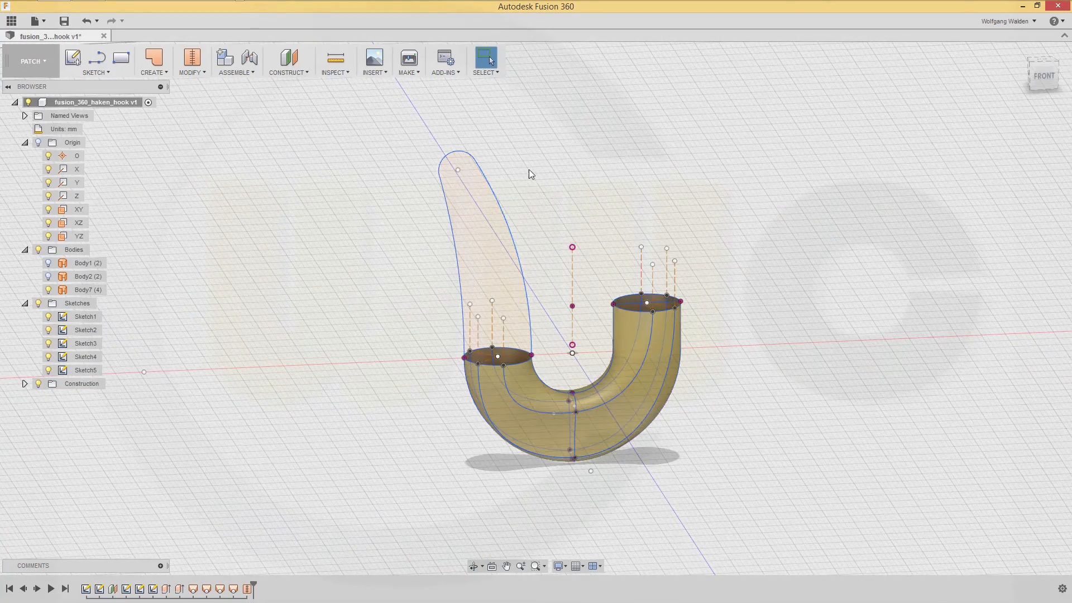
middle_click_drag(515, 161, 528, 238)
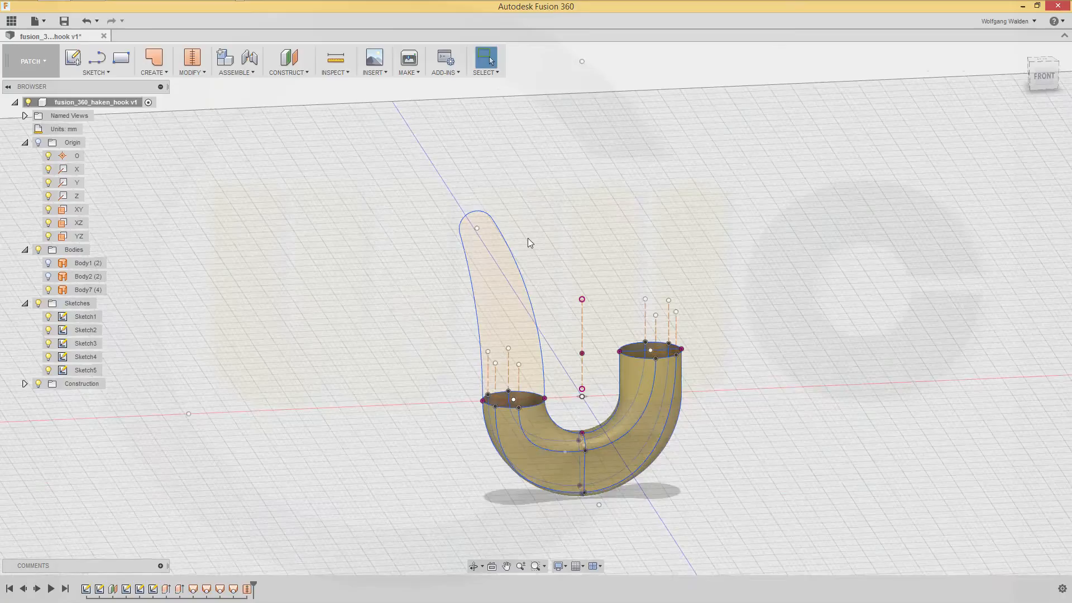
scroll(525, 238, "up", 3)
scroll(497, 225, "down", 1)
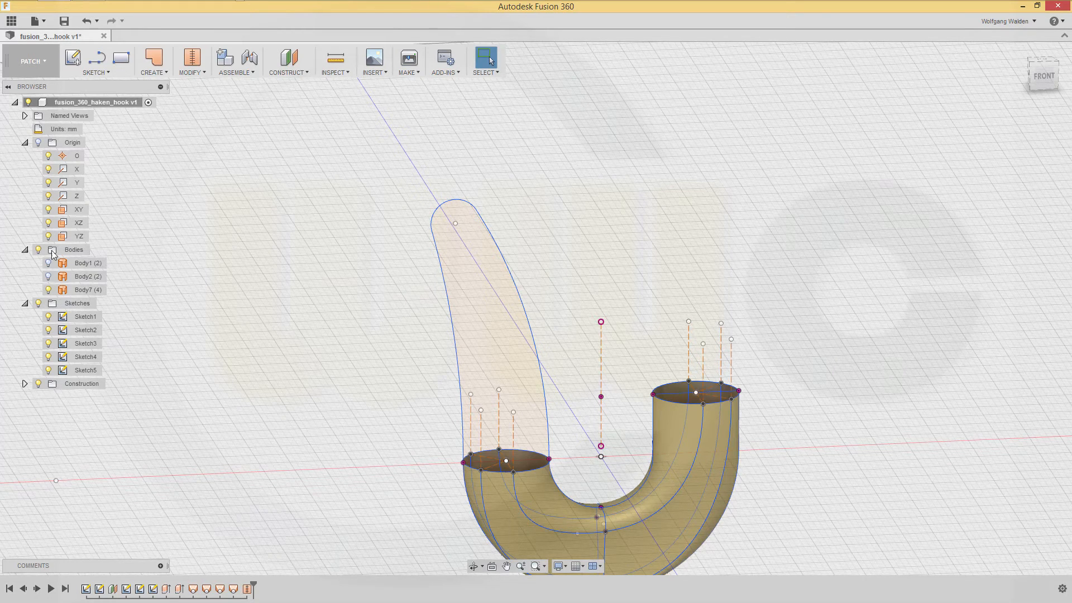
- Edit Sketch1, draw a line joining the two ends of the 8 mm arc at the hook's tip, and finish the sketch
double_click(84, 317)
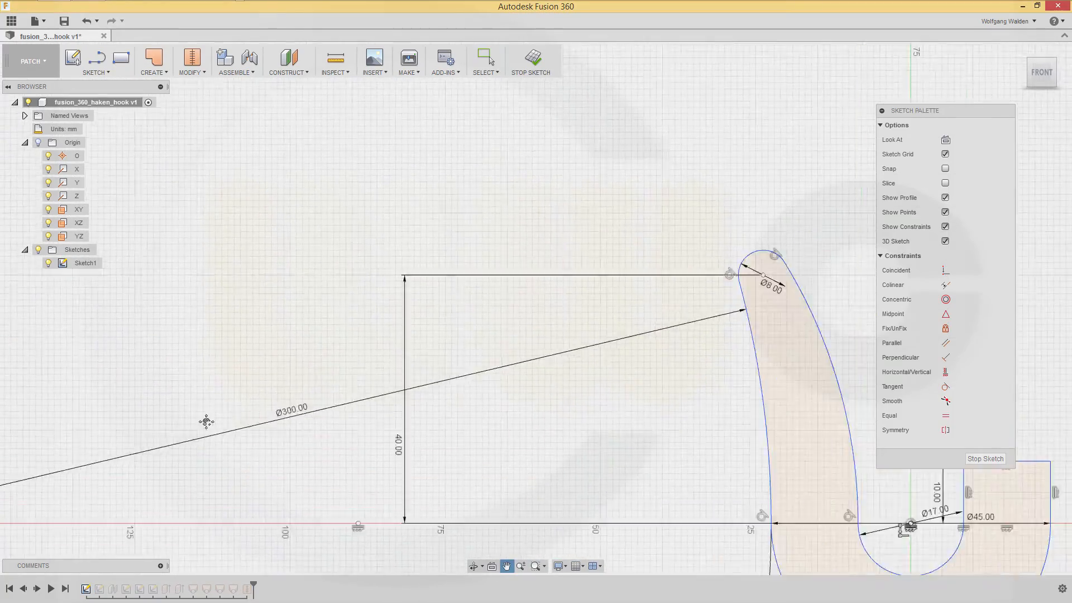
scroll(512, 266, "down", 1)
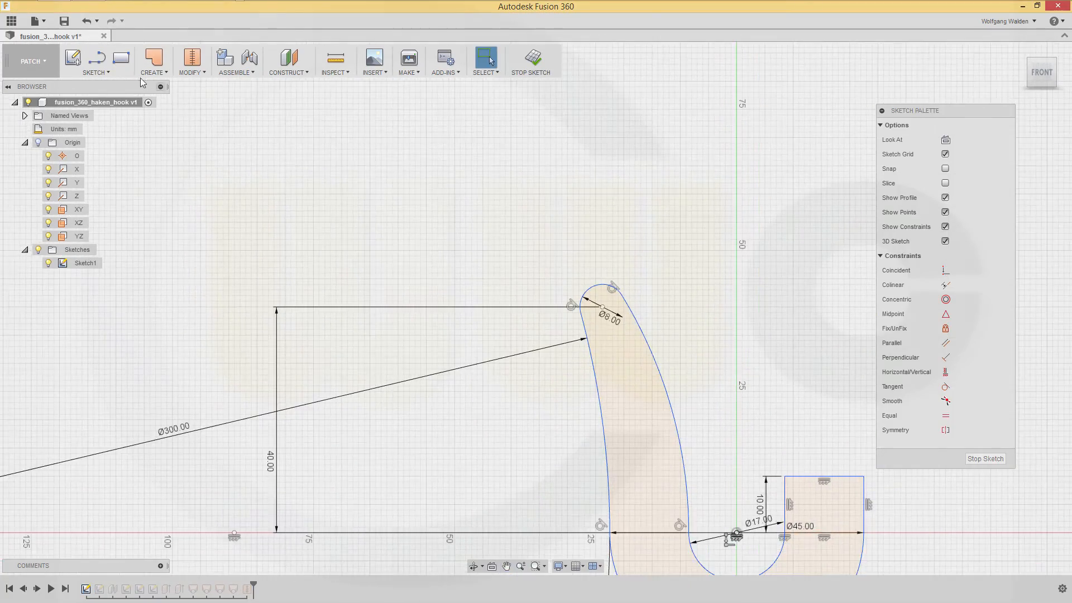
left_click(106, 72)
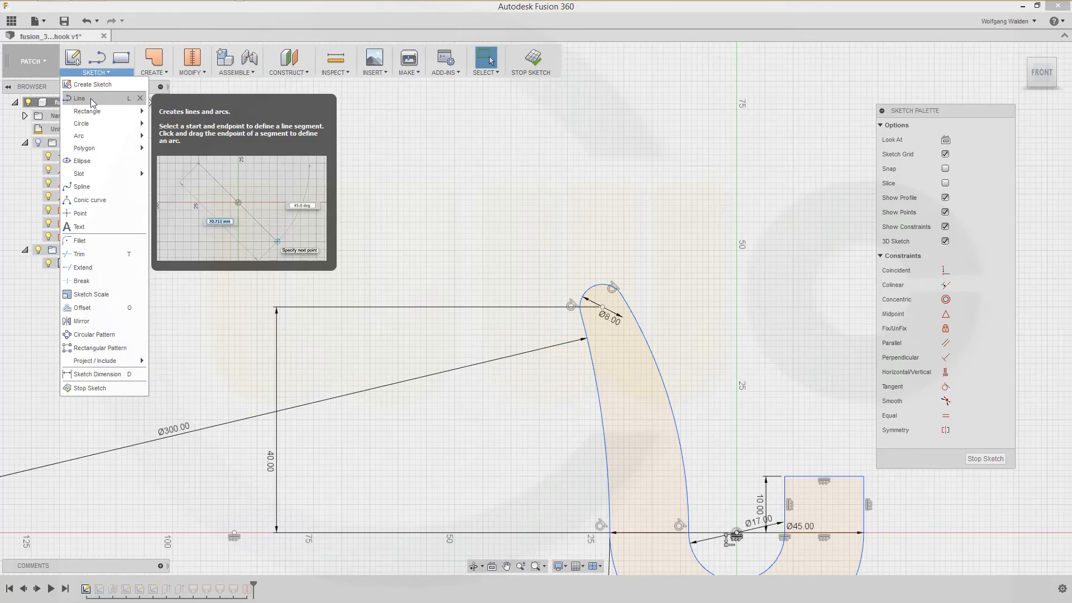
left_click(92, 99)
scroll(574, 391, "up", 4)
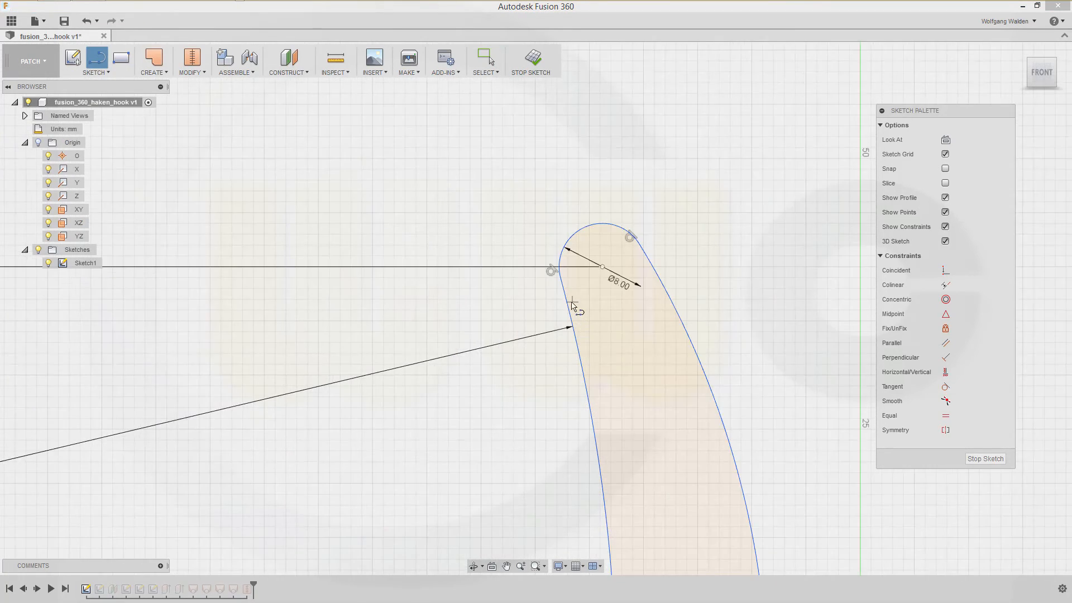
scroll(572, 304, "up", 3)
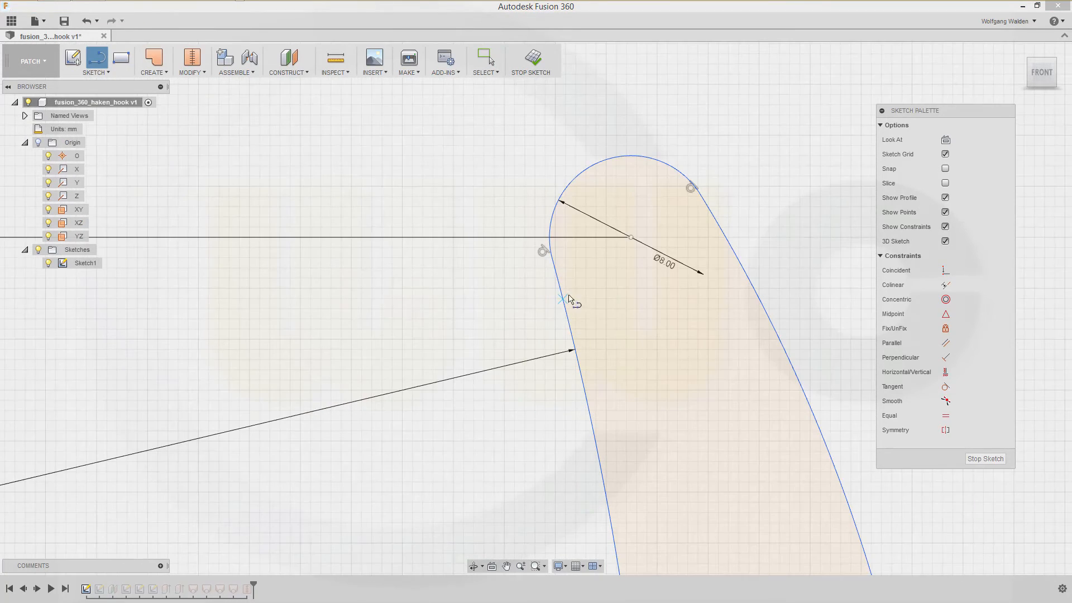
left_click(552, 258)
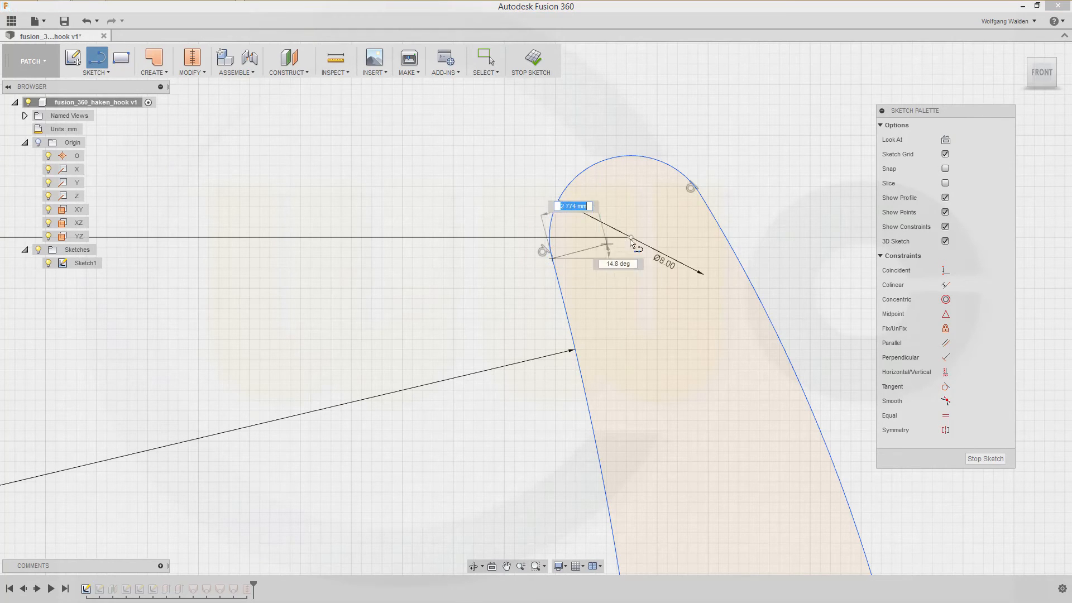
left_click(700, 195)
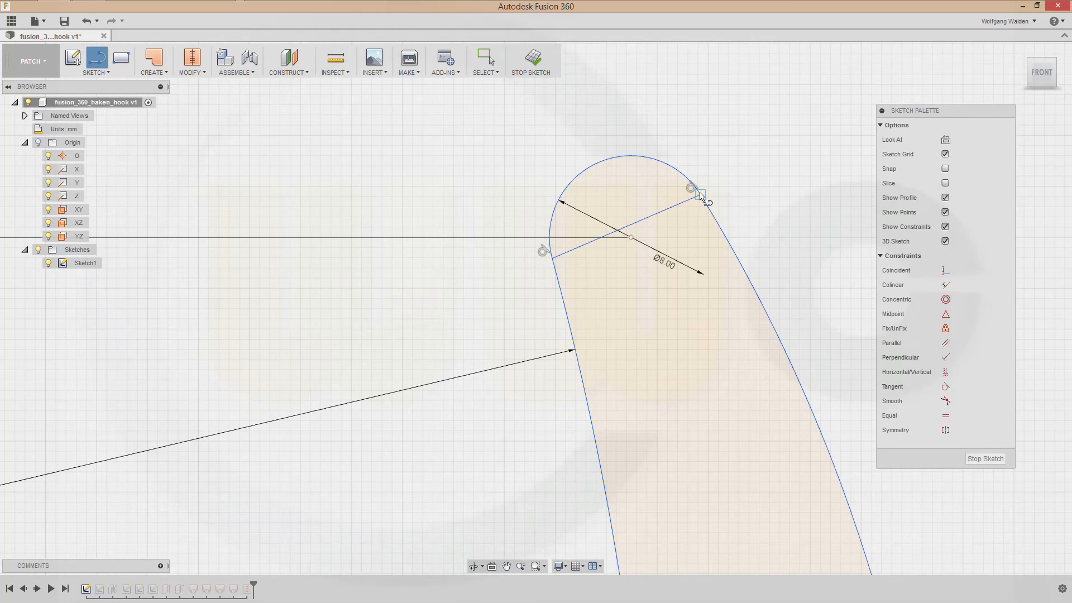
left_click(984, 459)
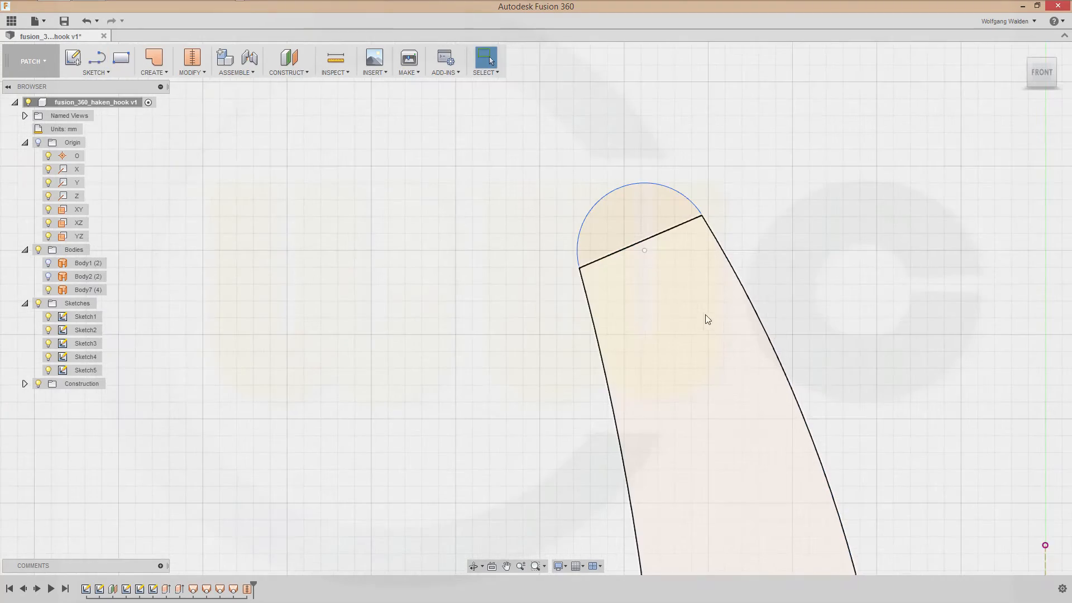
- Construct a plane at a 90 degree angle through the line joining the arc ends at the hook's tip
scroll(681, 346, "down", 5)
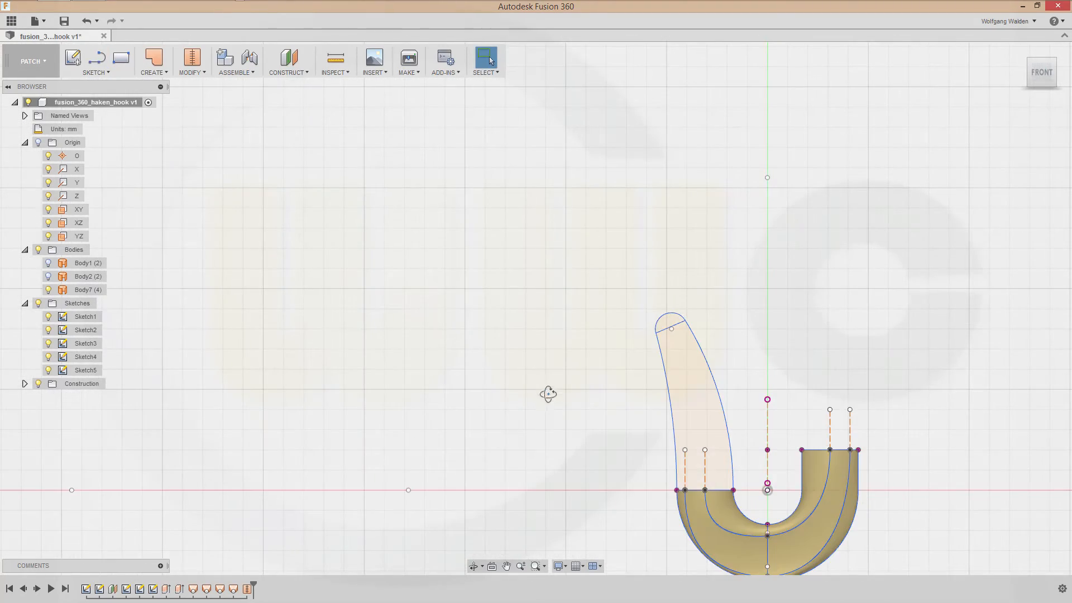
middle_click_drag(548, 394, 555, 402, "shift")
left_click(309, 76)
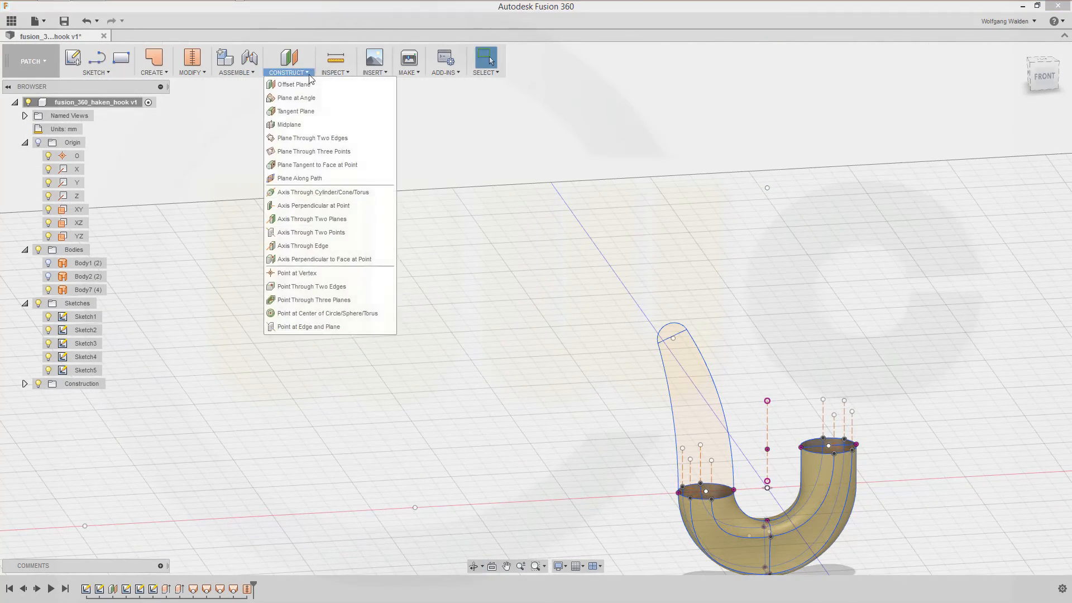
left_click(301, 98)
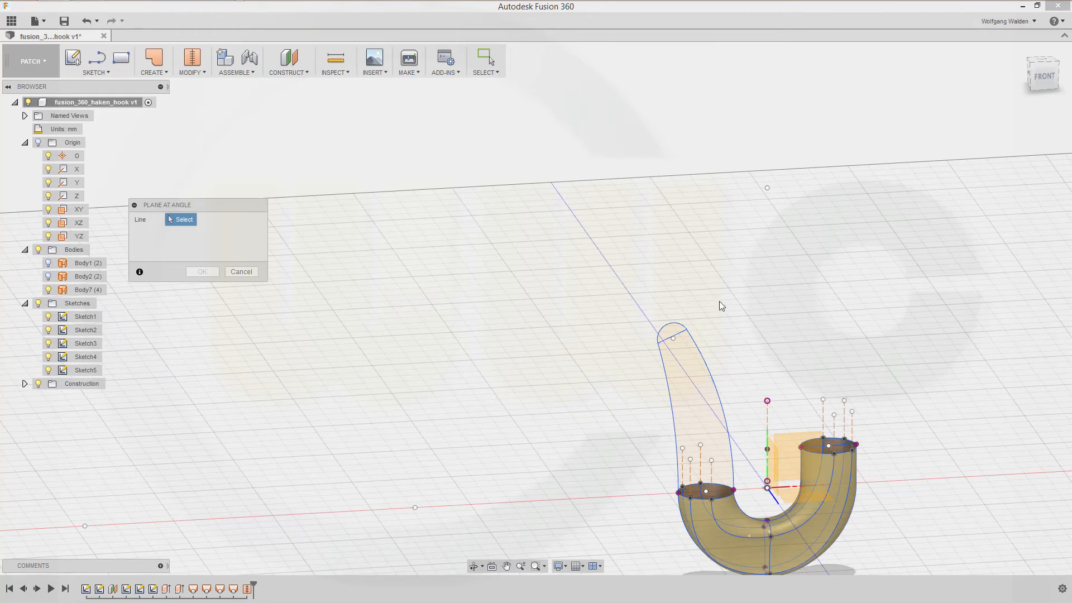
left_click(682, 337)
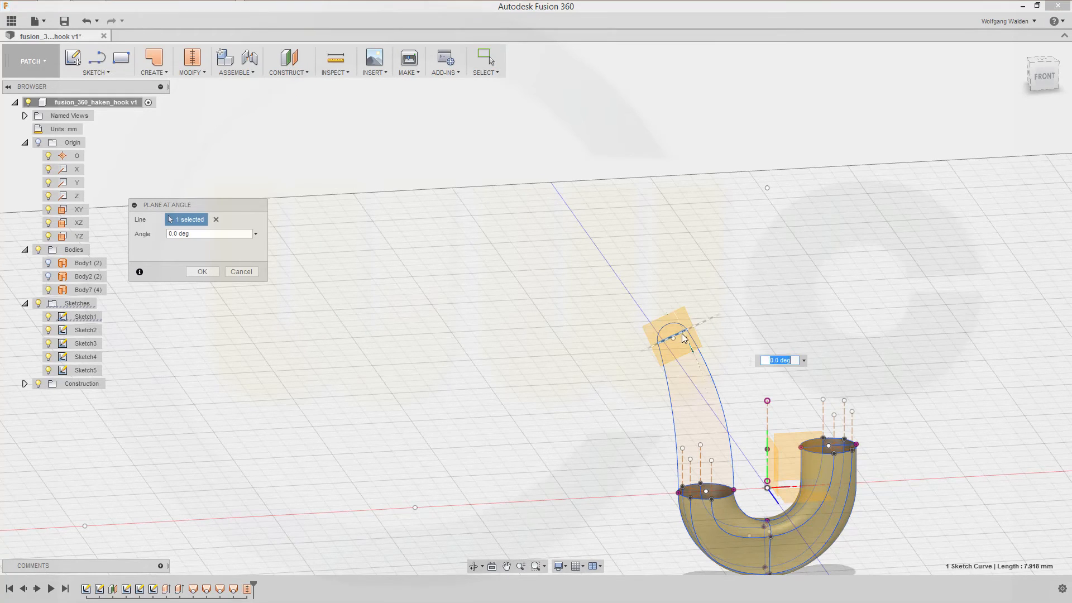
left_click(223, 233)
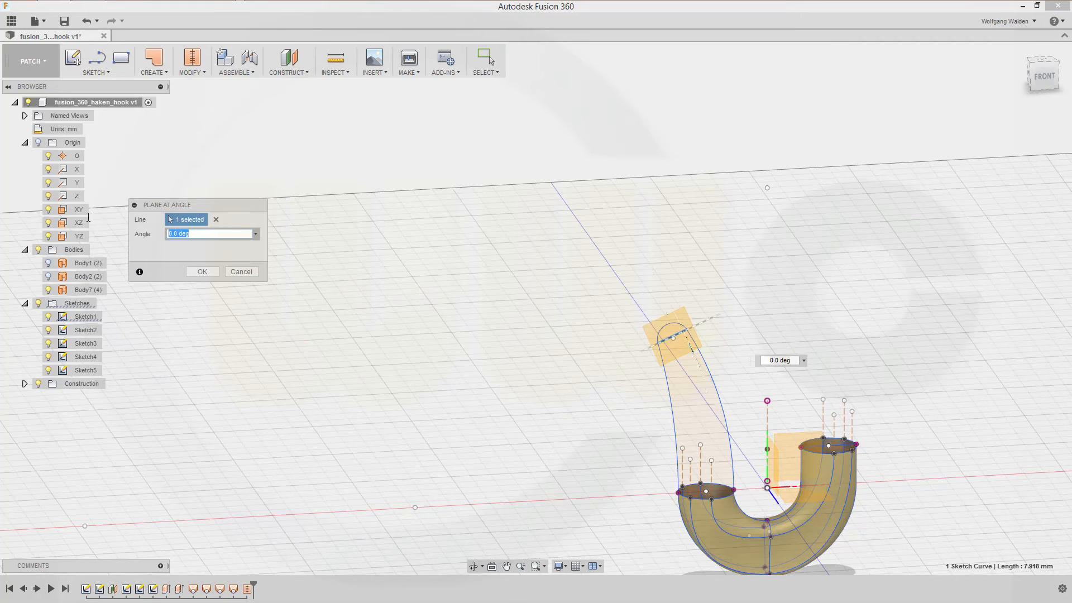
type("90")
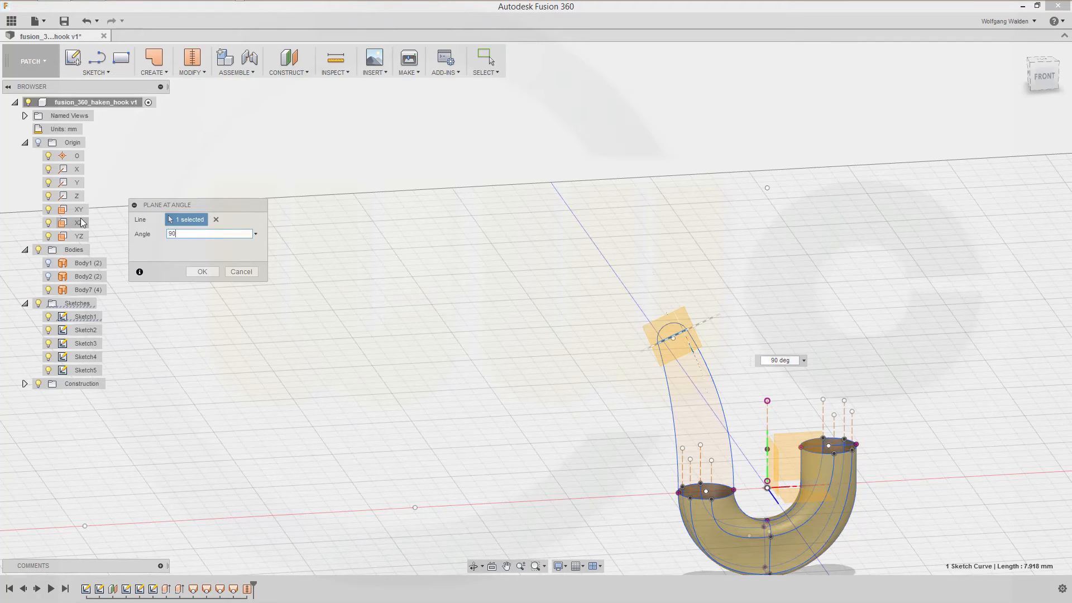
key("Return")
- Start a sketch on the new angled plane and draw a circle centred on the midpoint of the tip line
scroll(505, 291, "down", 1)
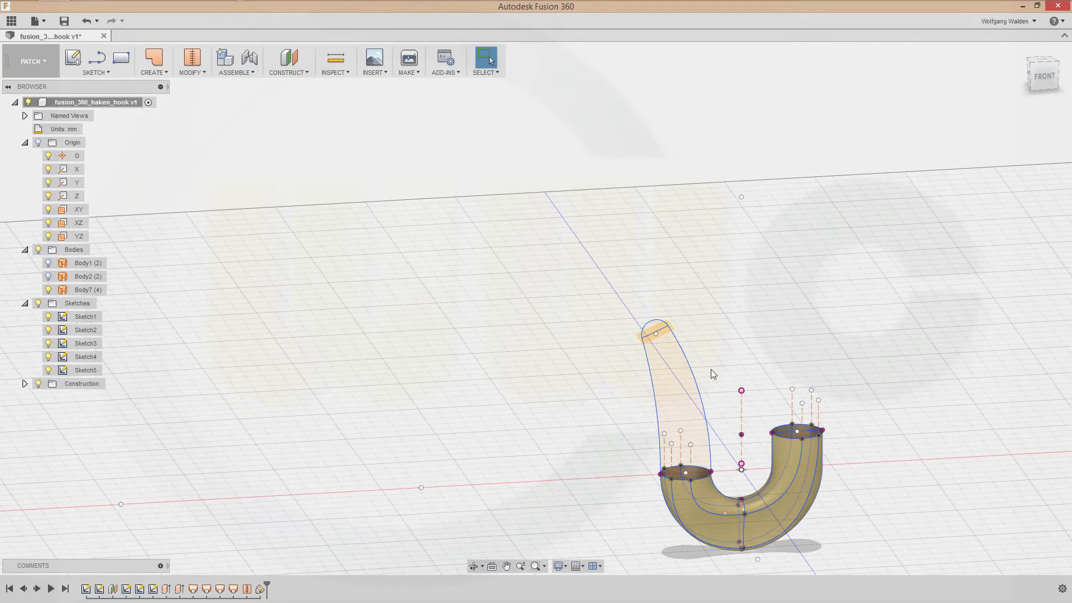
scroll(677, 376, "up", 4)
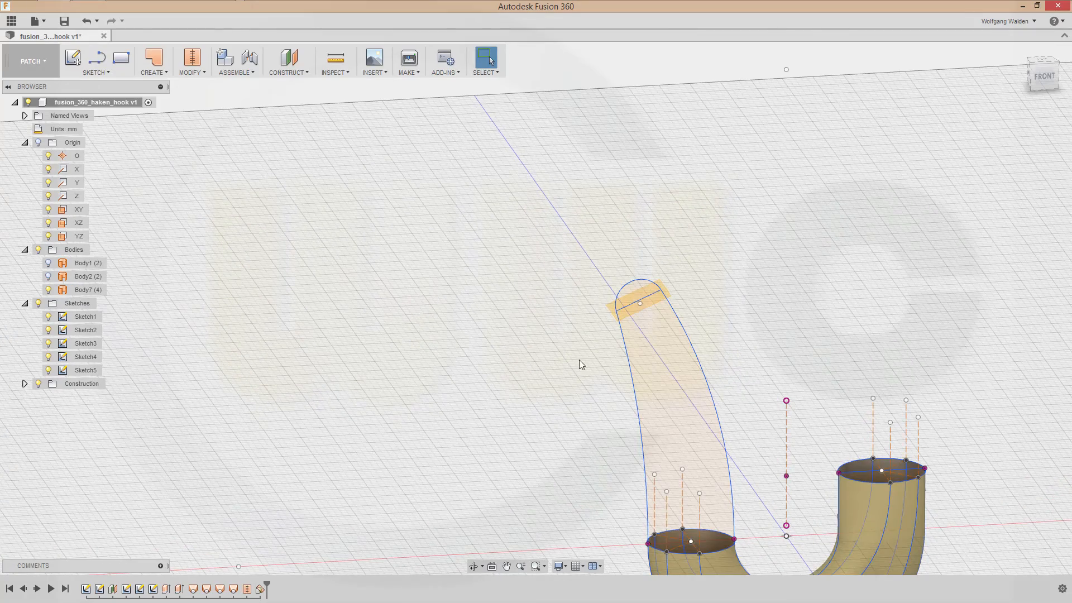
middle_click_drag(588, 367, 599, 370, "shift")
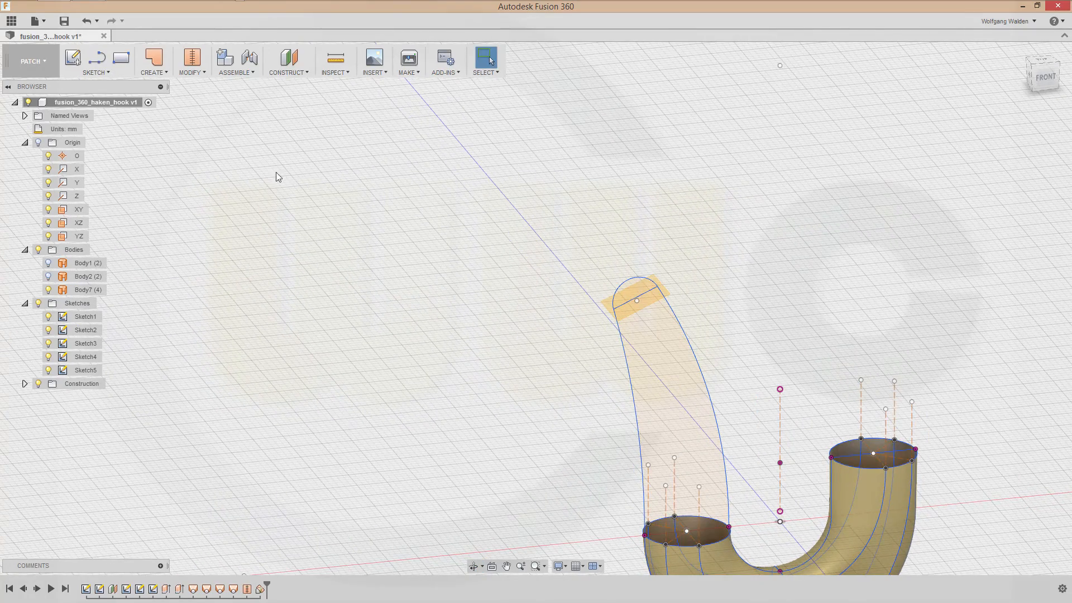
middle_click_drag(381, 291, 390, 311, "shift")
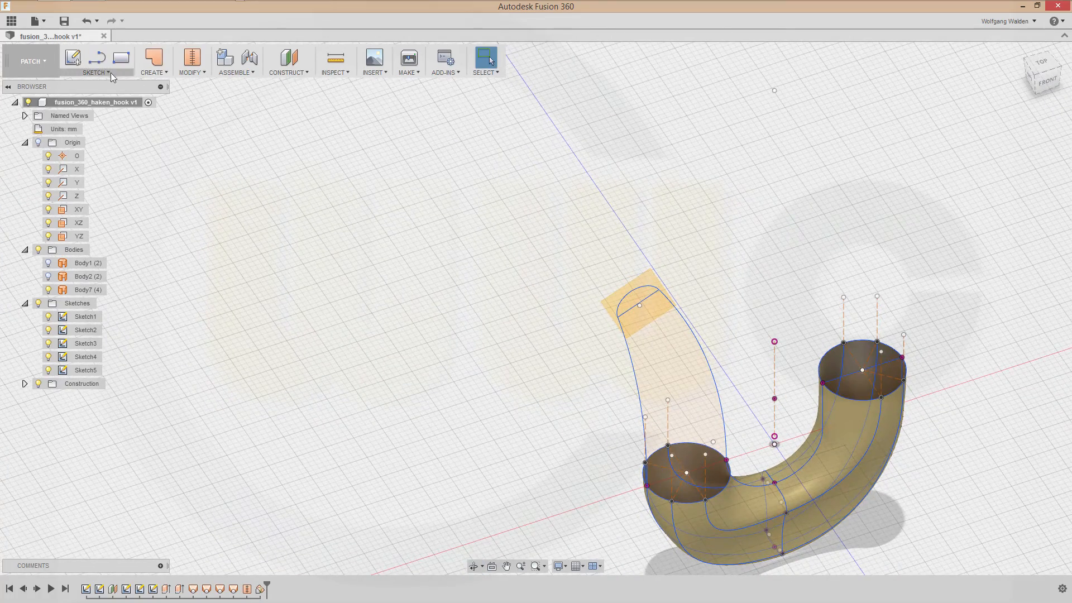
left_click(73, 58)
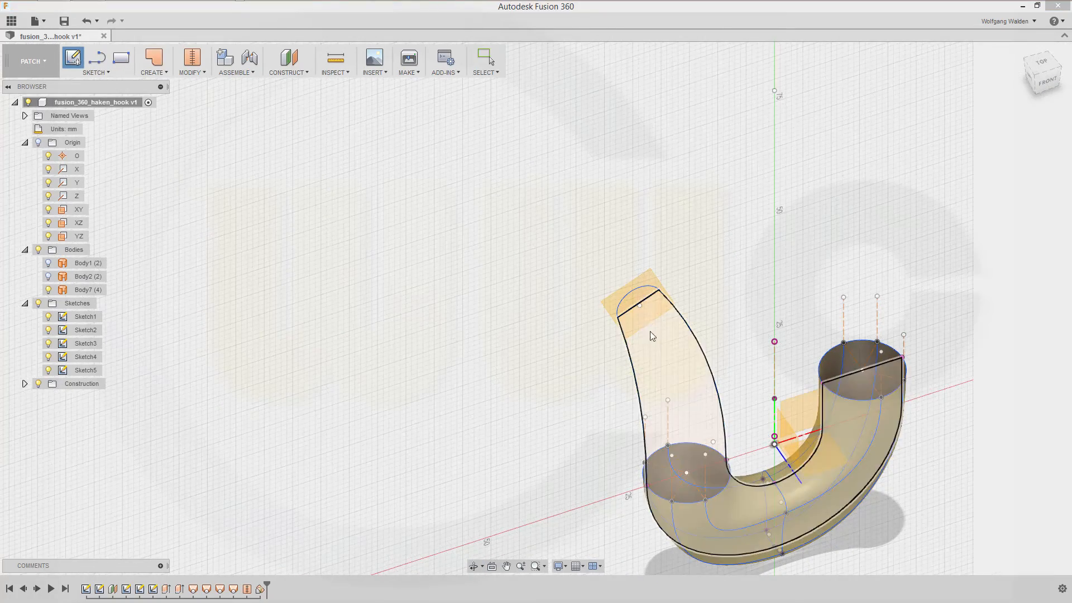
left_click(651, 316)
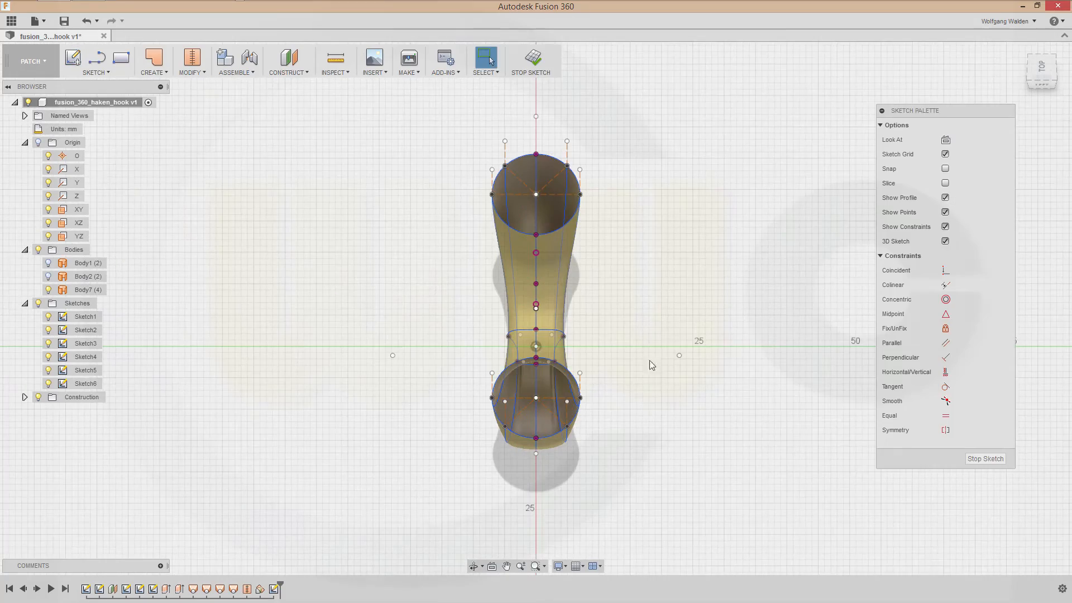
middle_click_drag(641, 419, 588, 405, "shift")
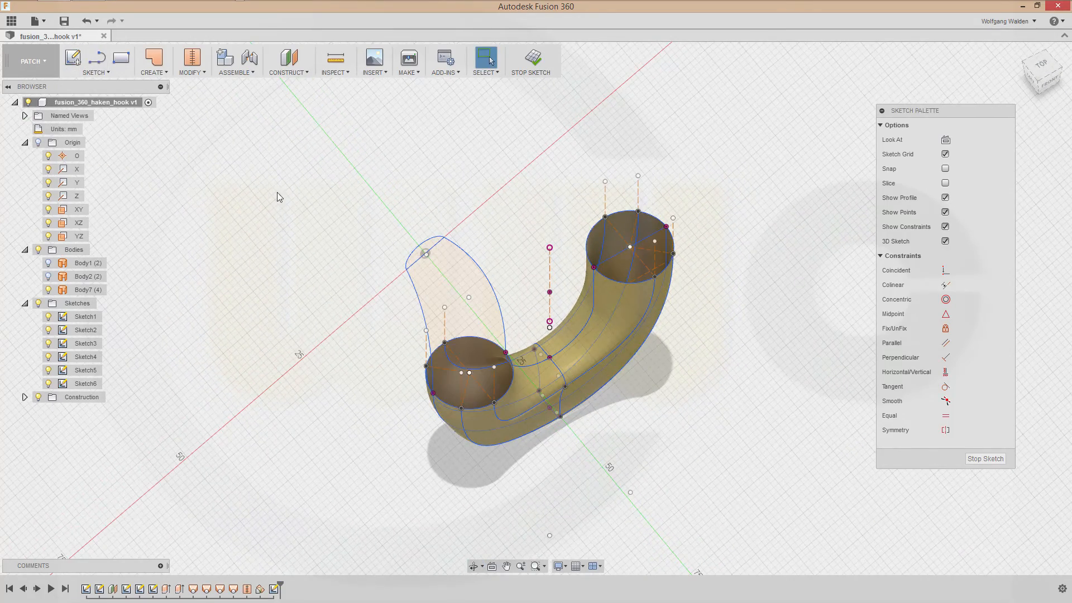
key("c")
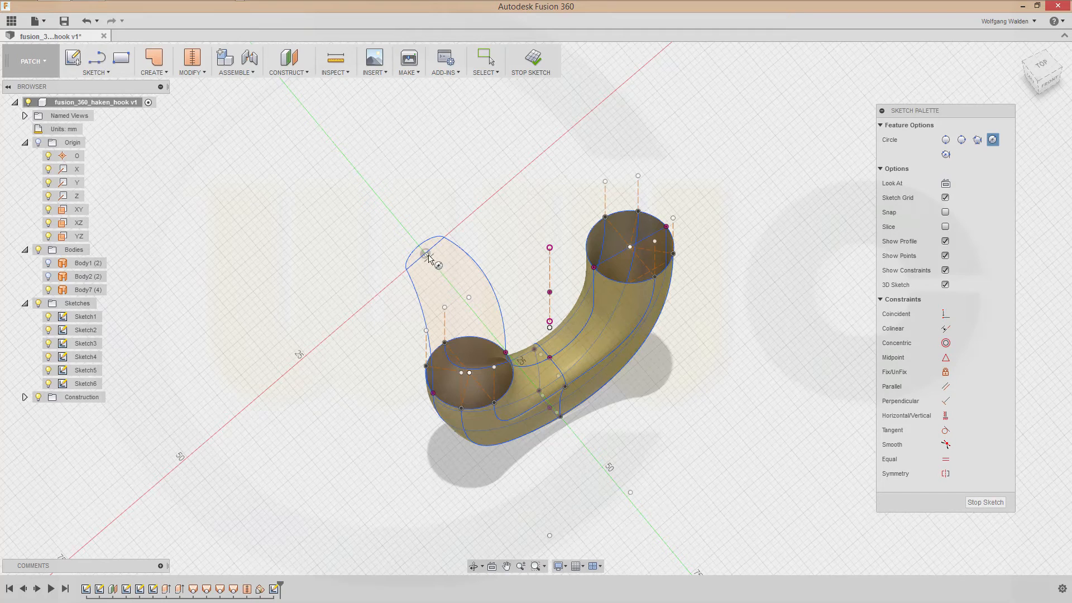
left_click(426, 253)
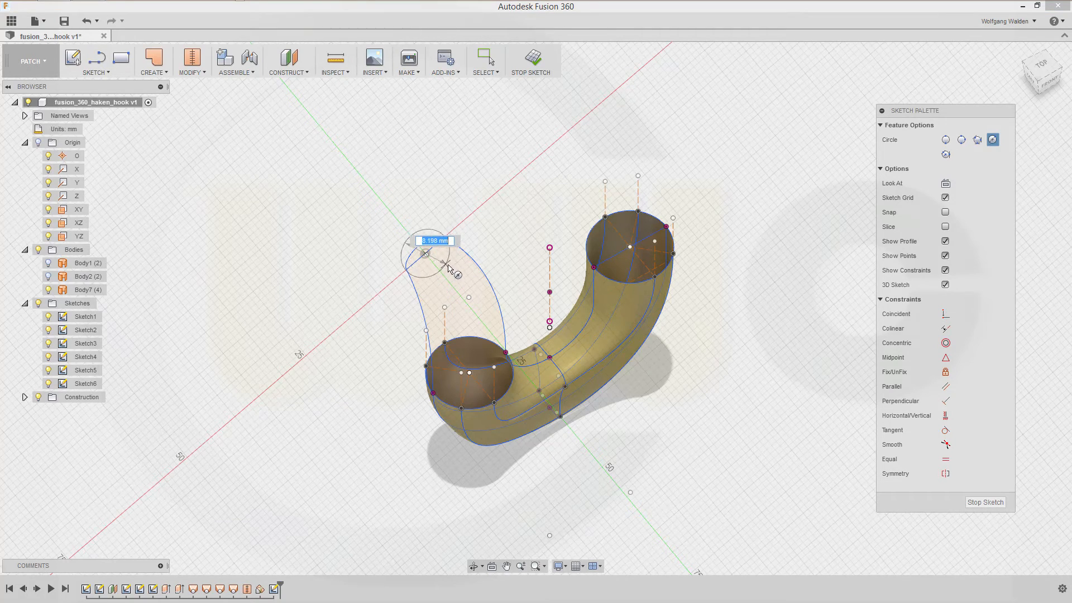
left_click(451, 270)
key("Escape")
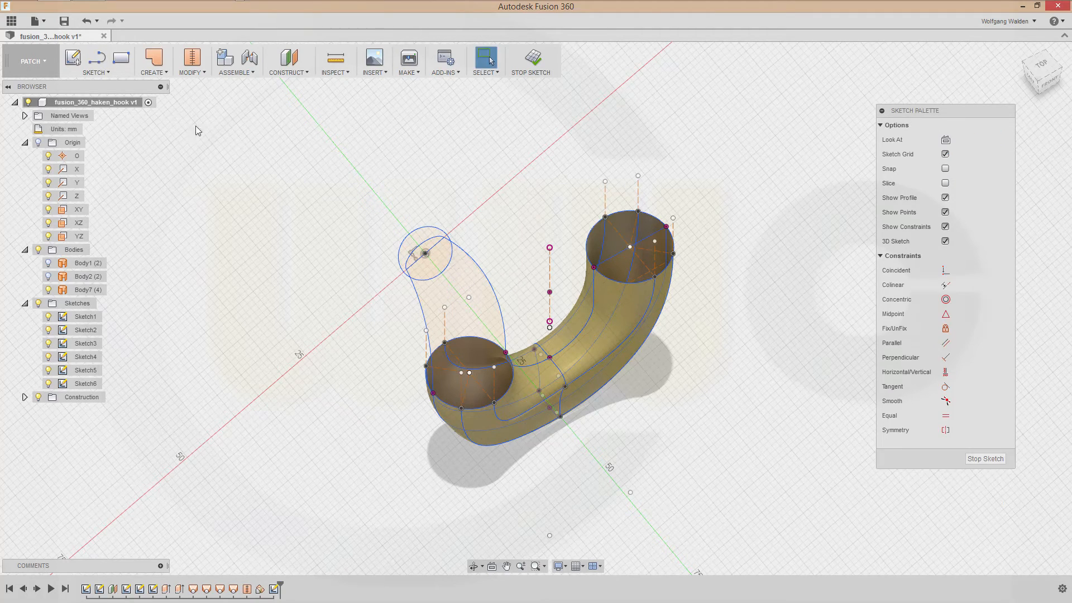
- Include both end points of the tip line in the sketch as 3D geometry
left_click(90, 73)
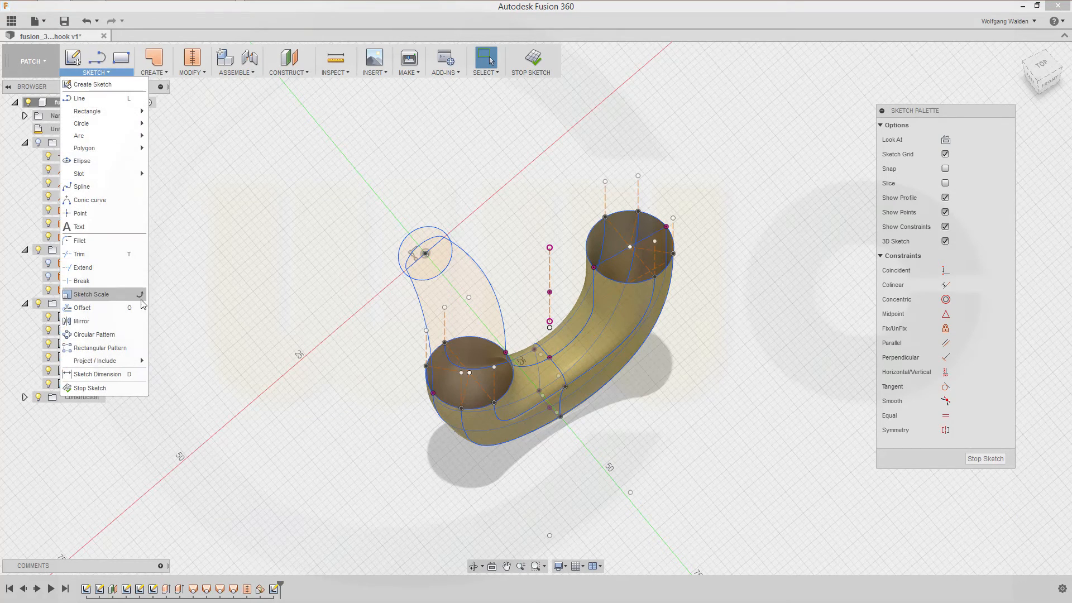
mouse_move(139, 360)
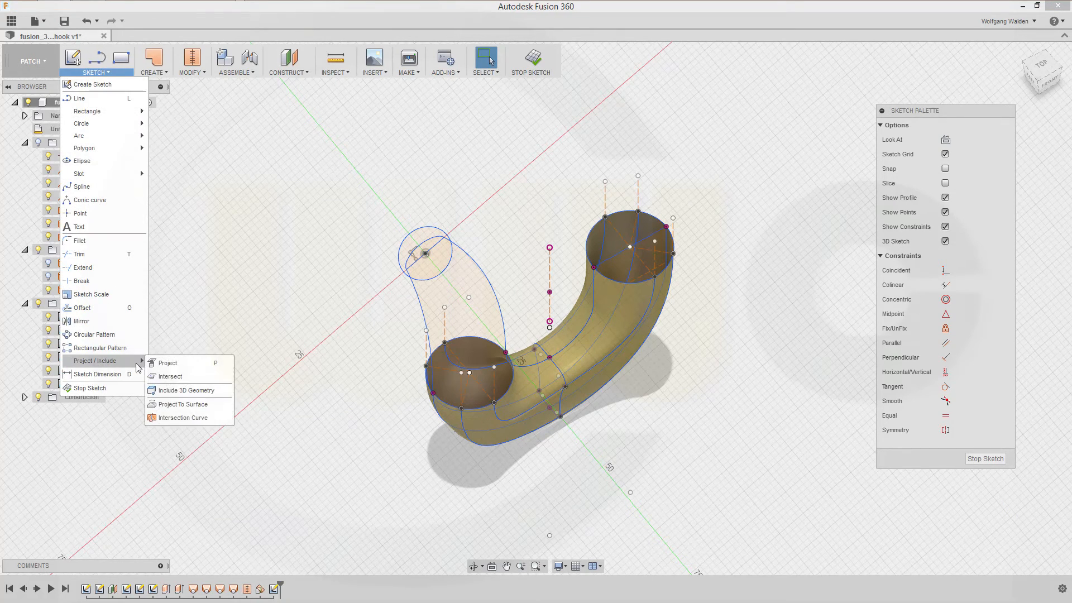
left_click(173, 390)
scroll(459, 243, "down", 2)
scroll(459, 244, "up", 4)
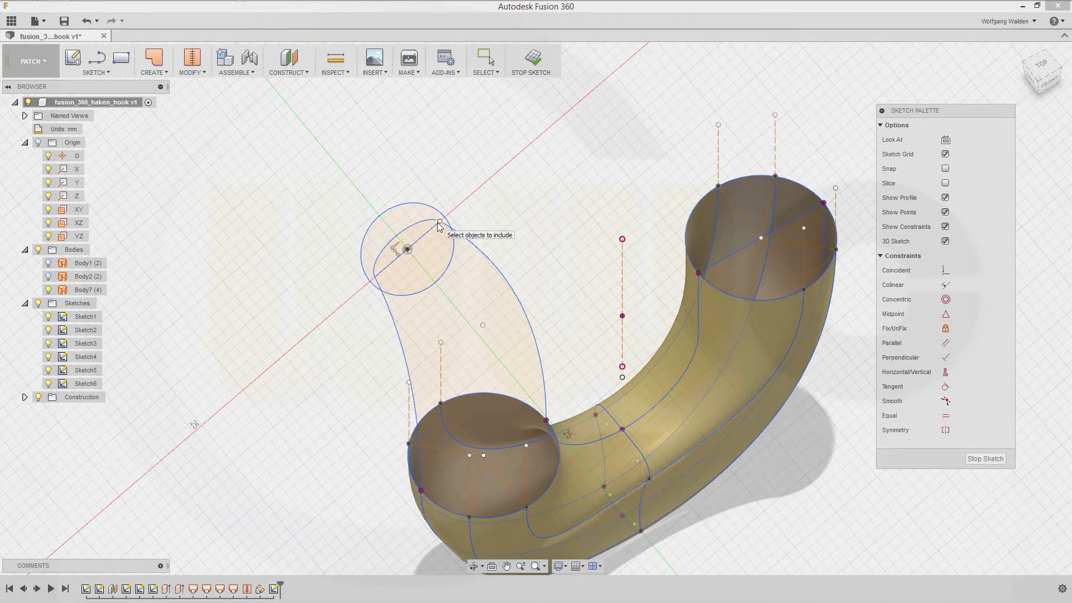
left_click(439, 222)
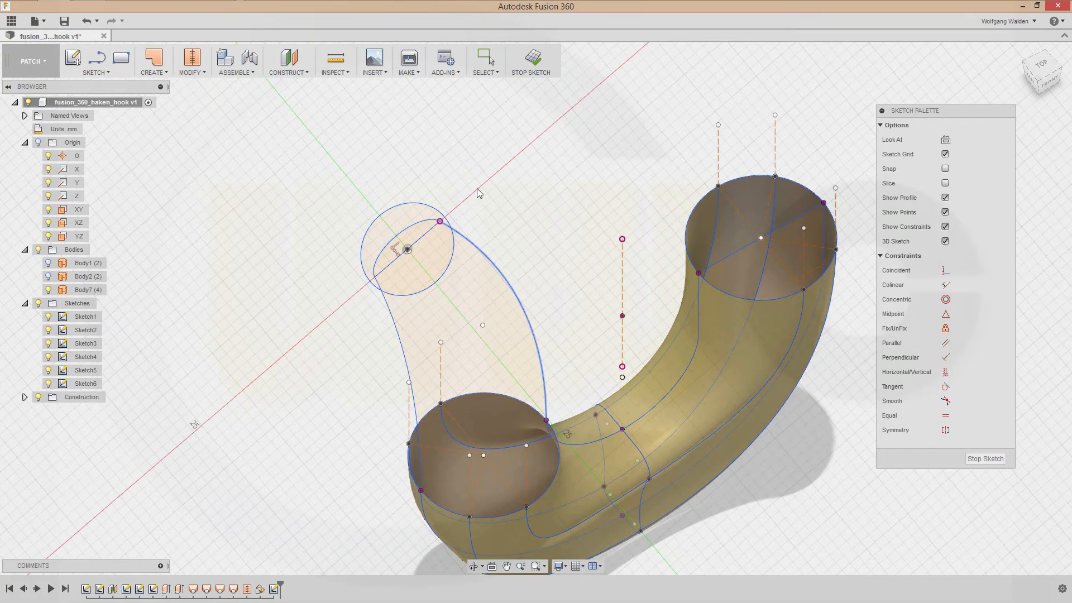
right_click(500, 132)
left_click(498, 96)
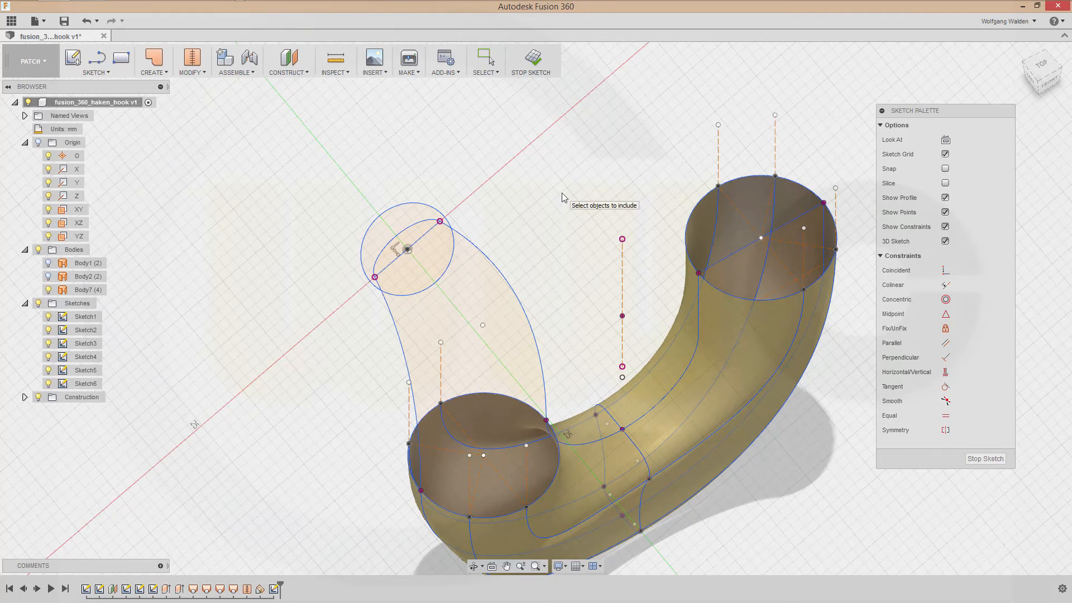
key("Escape")
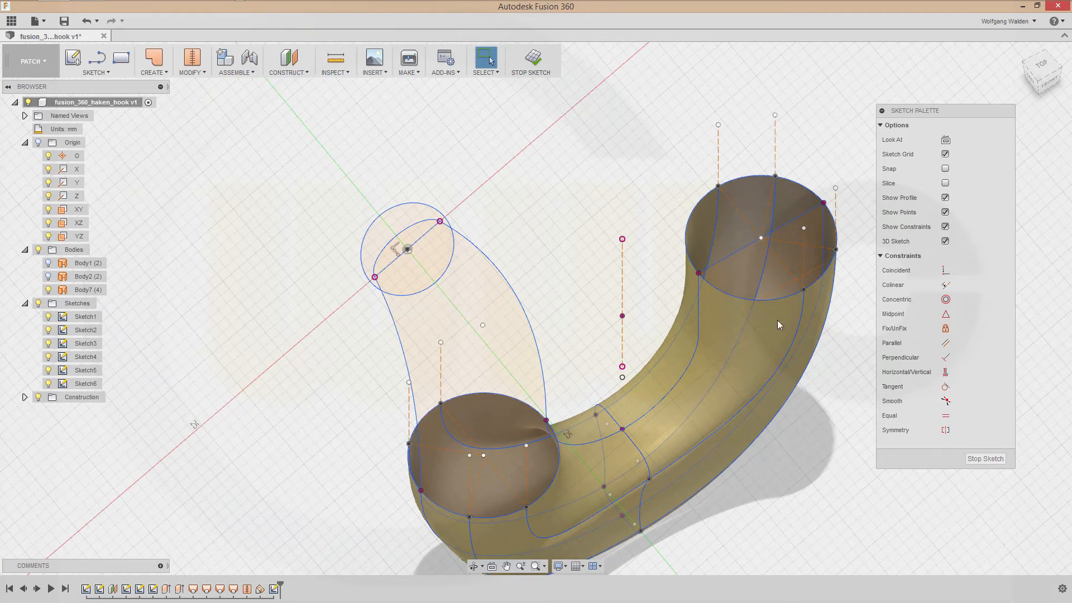
- Make the circle coincident with the included inner end point of the tip line and finish the sketch
left_click(945, 271)
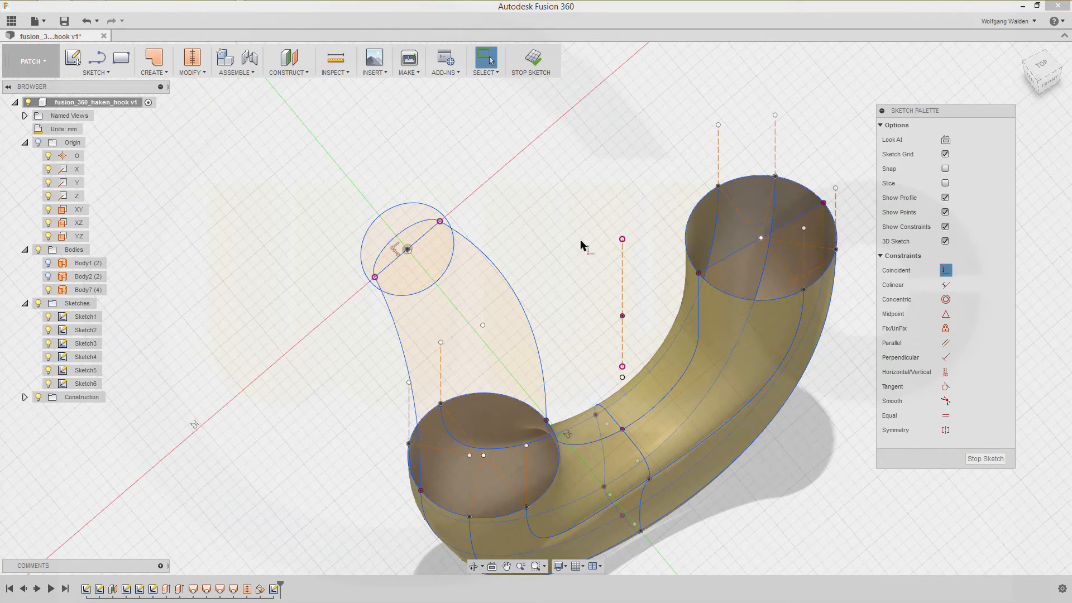
left_click(439, 222)
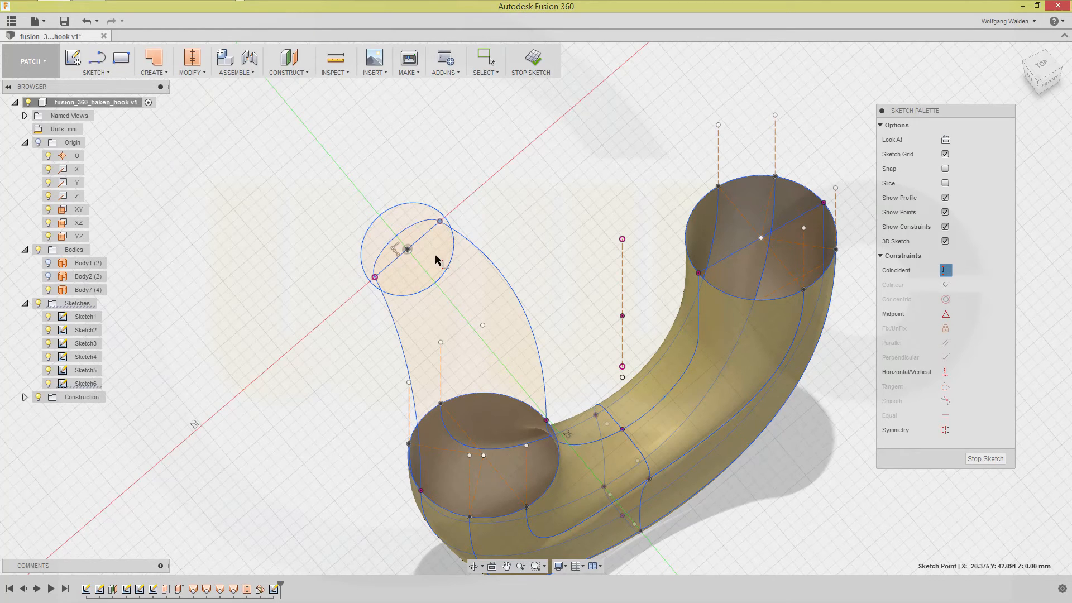
left_click(452, 241)
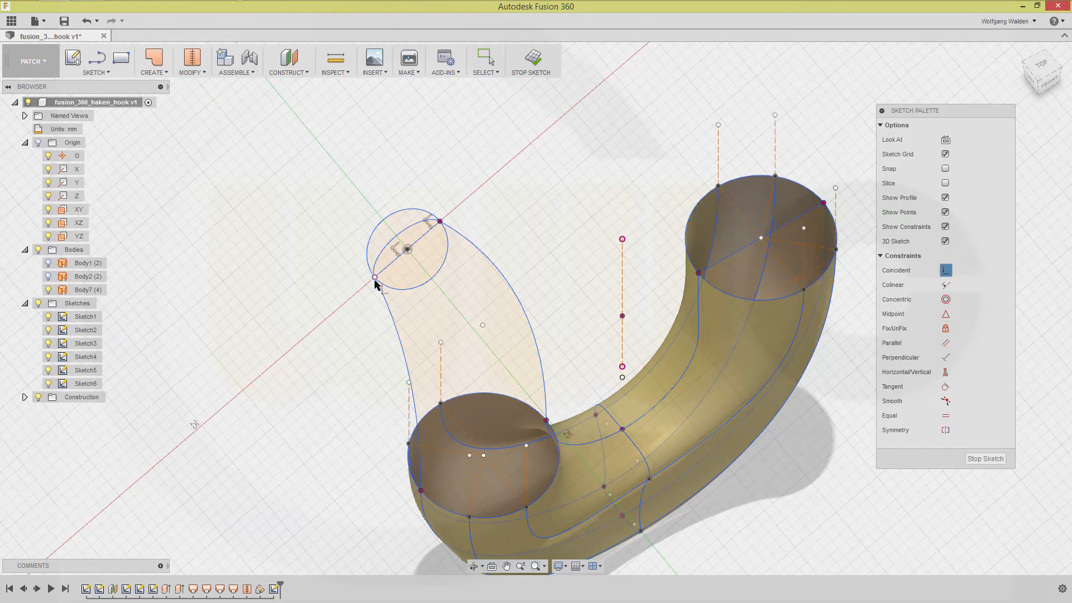
left_click(983, 461)
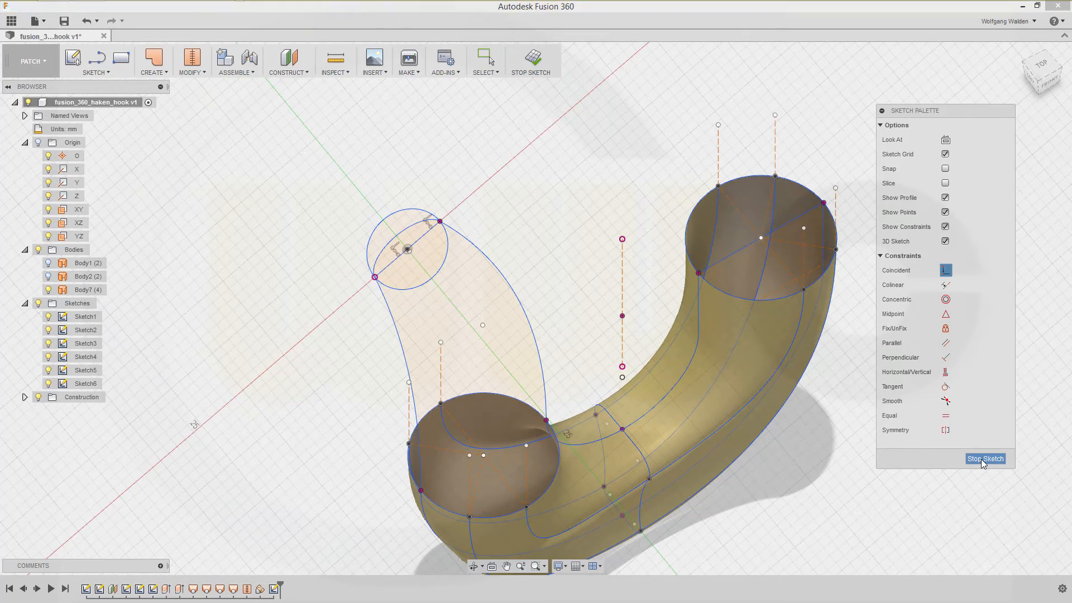
- Start a surface Loft with chain selection off and pick the tip circle as the first profile
middle_click_drag(544, 294, 342, 297, "shift")
scroll(434, 267, "down", 2)
scroll(434, 267, "up", 3)
scroll(435, 260, "down", 2)
scroll(456, 257, "down", 2)
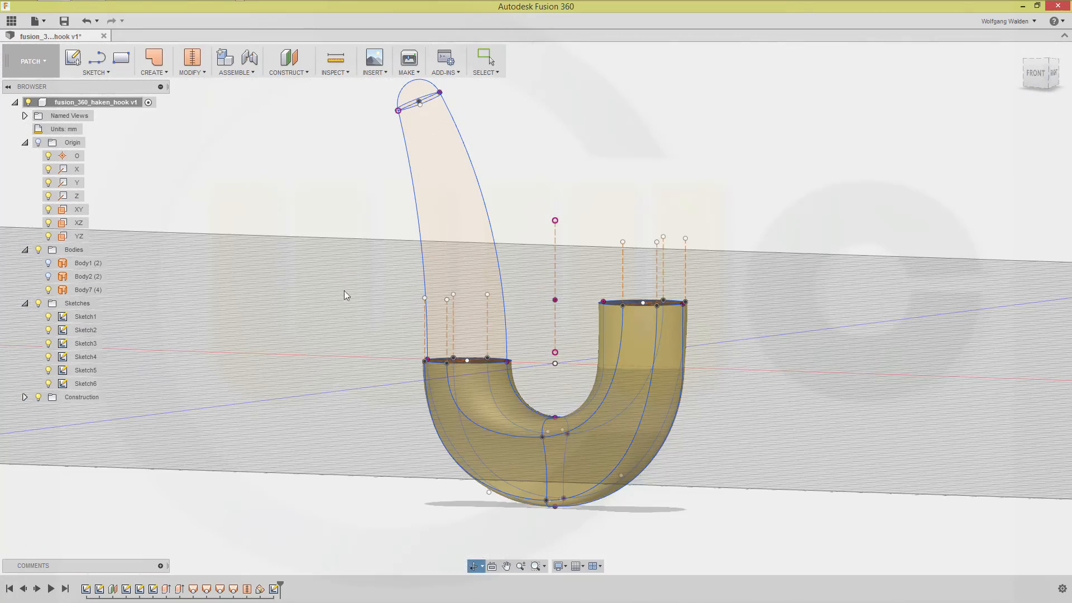
left_click(165, 74)
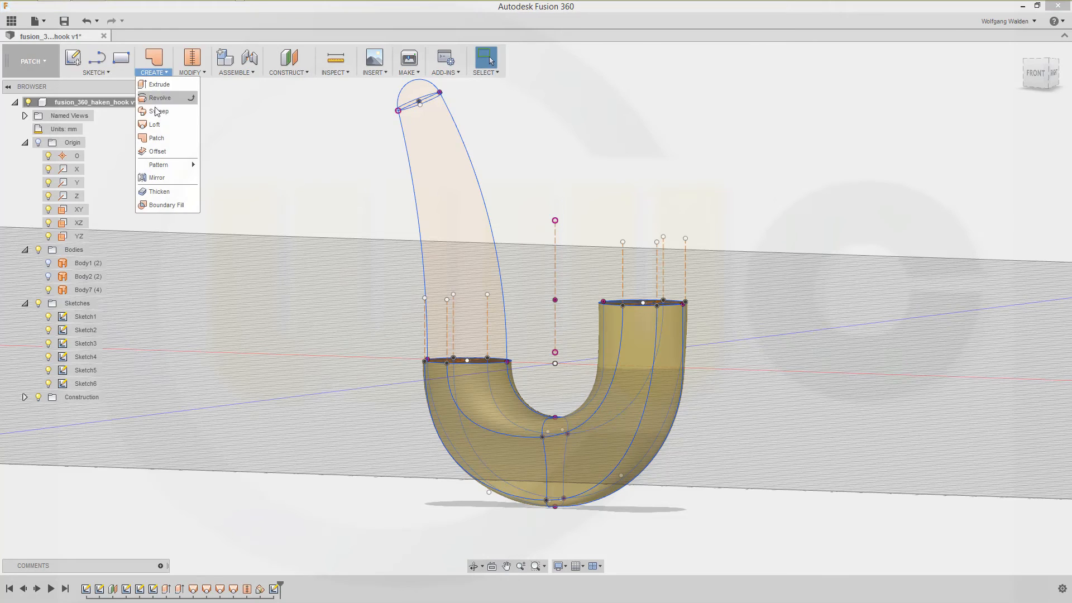
left_click(160, 124)
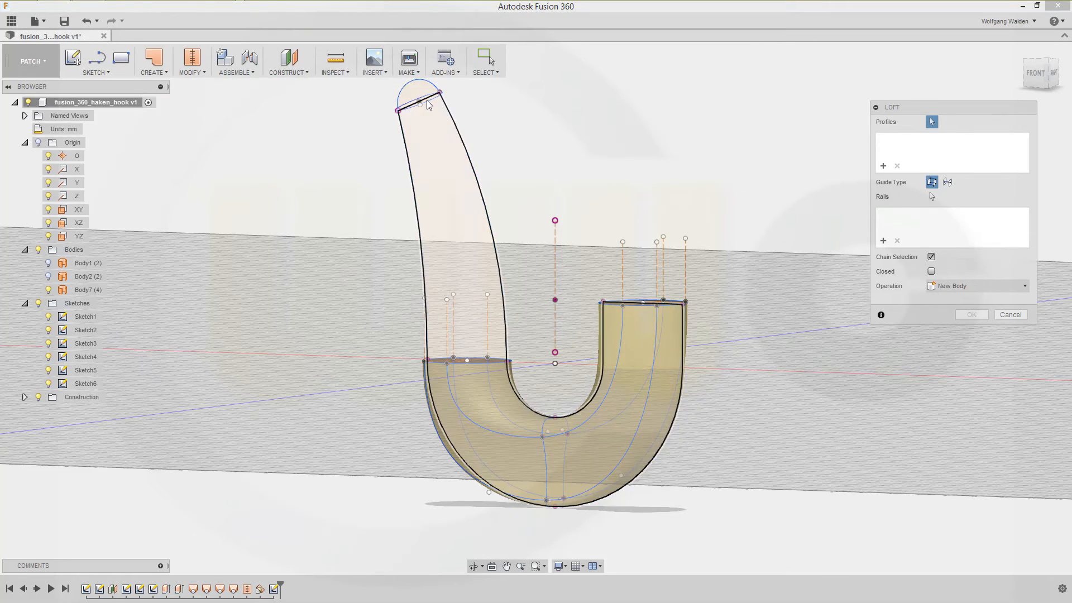
scroll(418, 120, "down", 2)
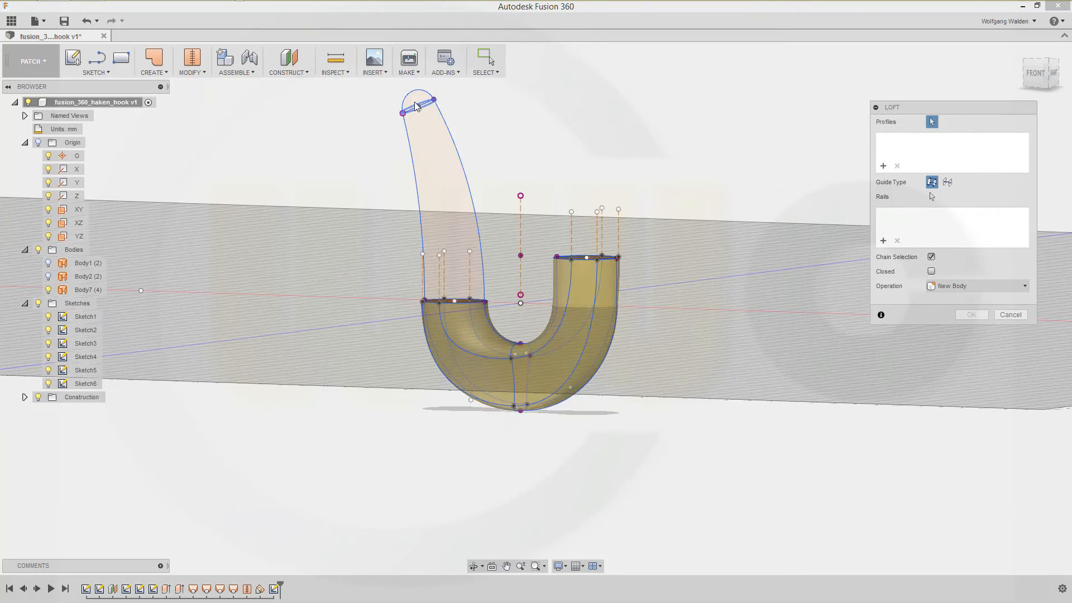
scroll(420, 107, "up", 5)
left_click(931, 257)
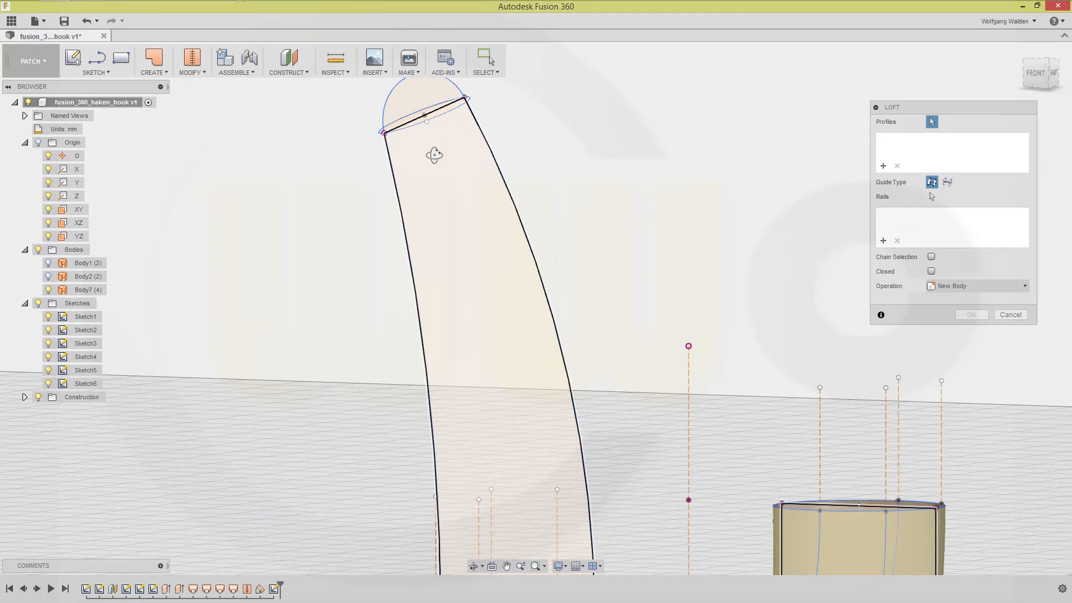
middle_click_drag(434, 155, 445, 178, "shift")
left_click(420, 140)
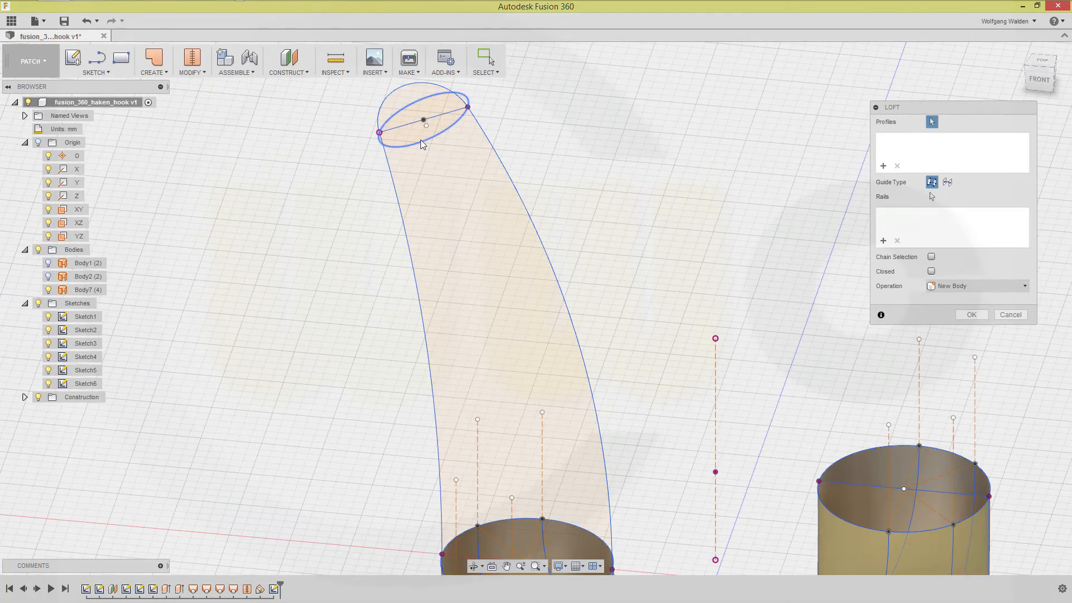
- Turn chain selection on and add the ellipse at the base of the tip section as the loft's second profile
middle_click_drag(656, 337, 665, 254)
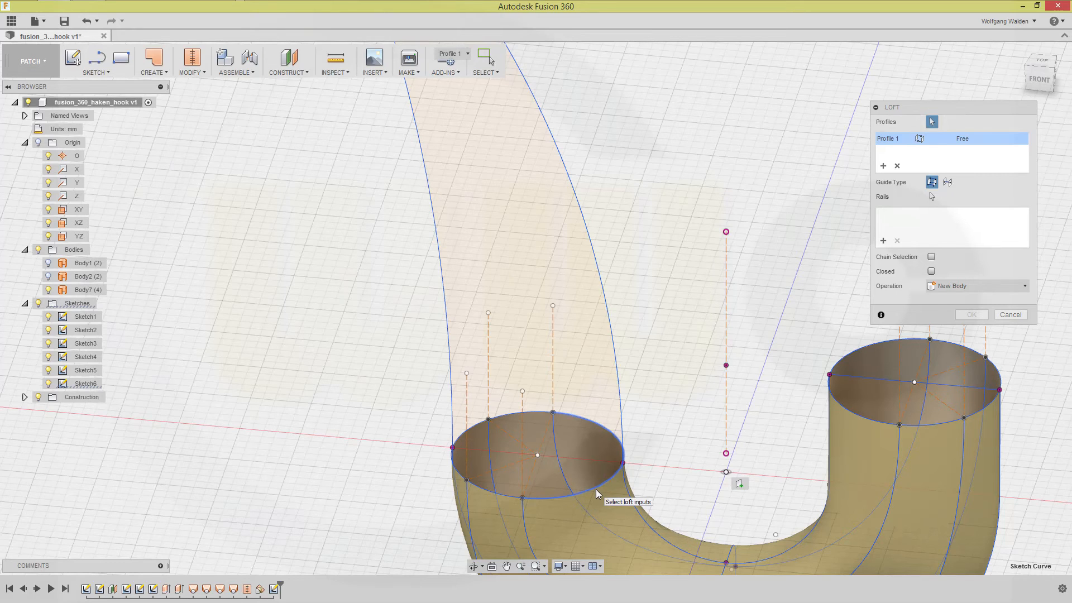
left_click(931, 257)
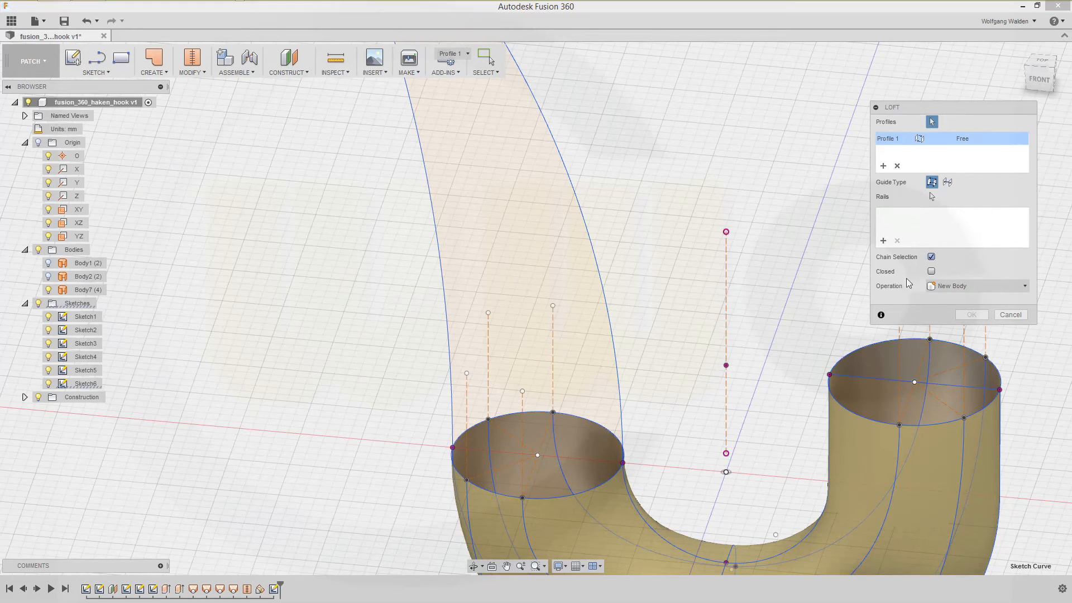
left_click(580, 493)
scroll(656, 340, "down", 2)
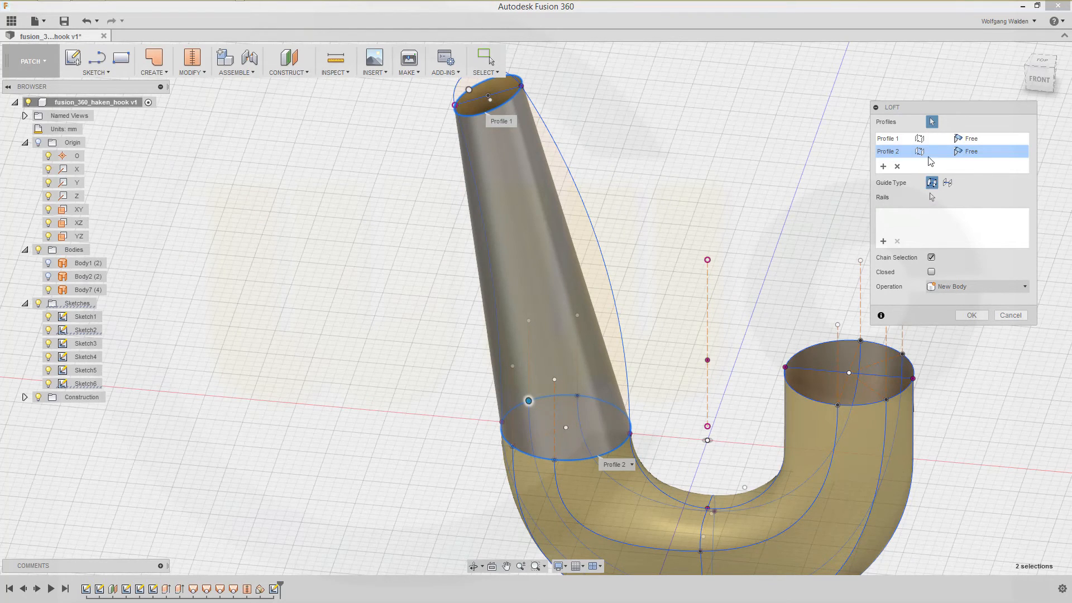
left_click(1019, 152)
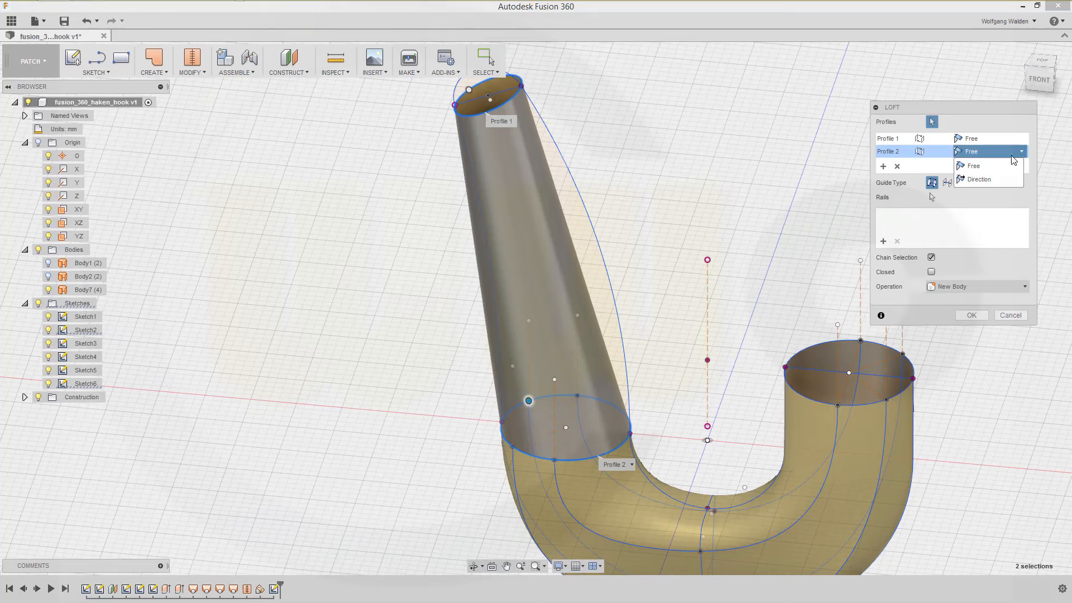
left_click(984, 180)
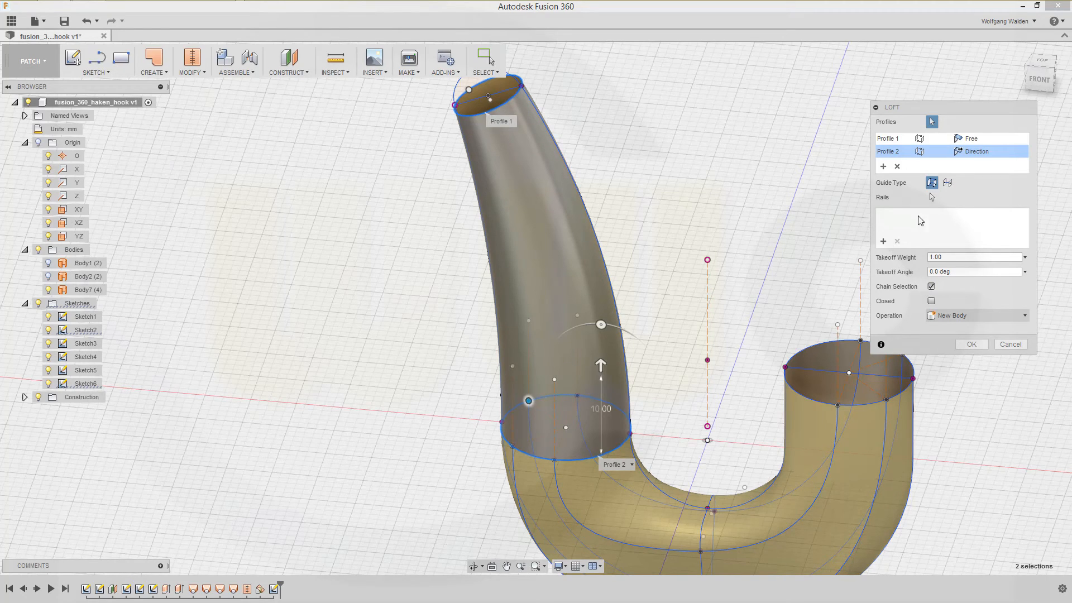
left_click(931, 197)
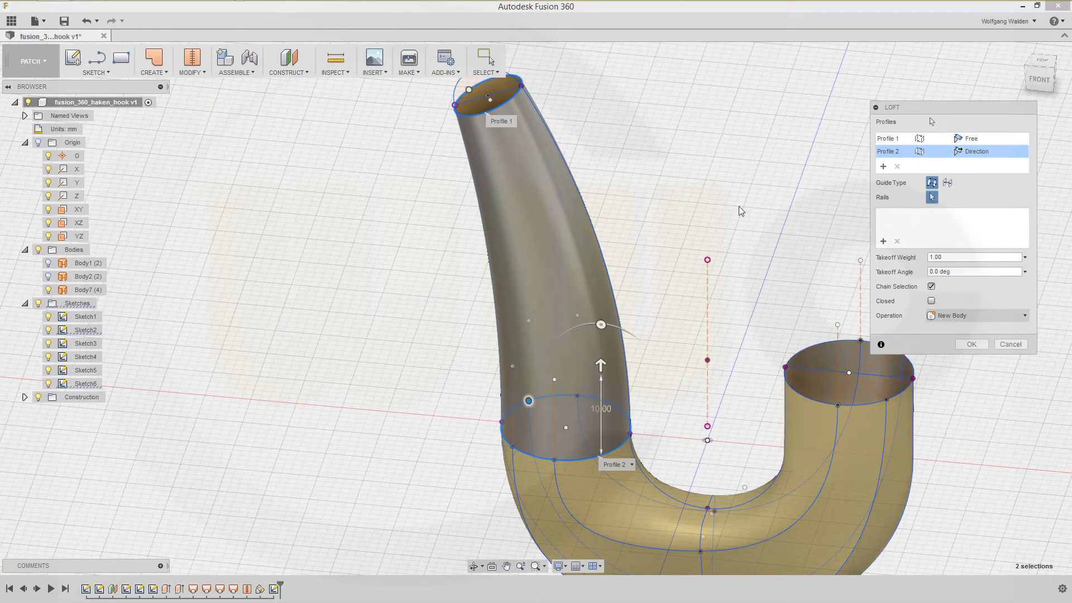
left_click(599, 247)
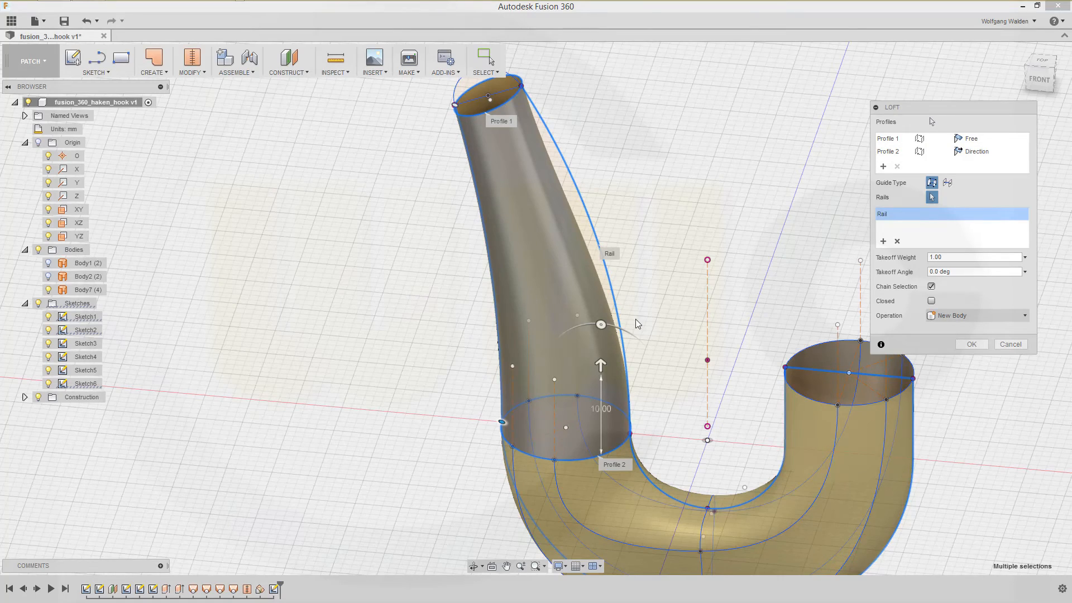
scroll(642, 322, "down", 1)
middle_click_drag(670, 344, 679, 318, "shift")
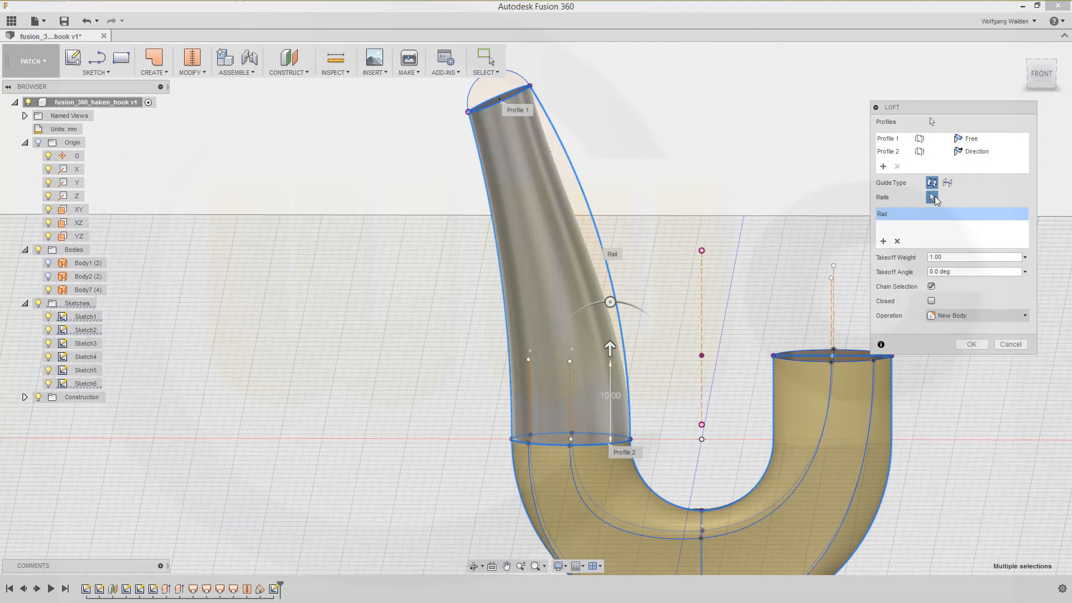
left_click(510, 315)
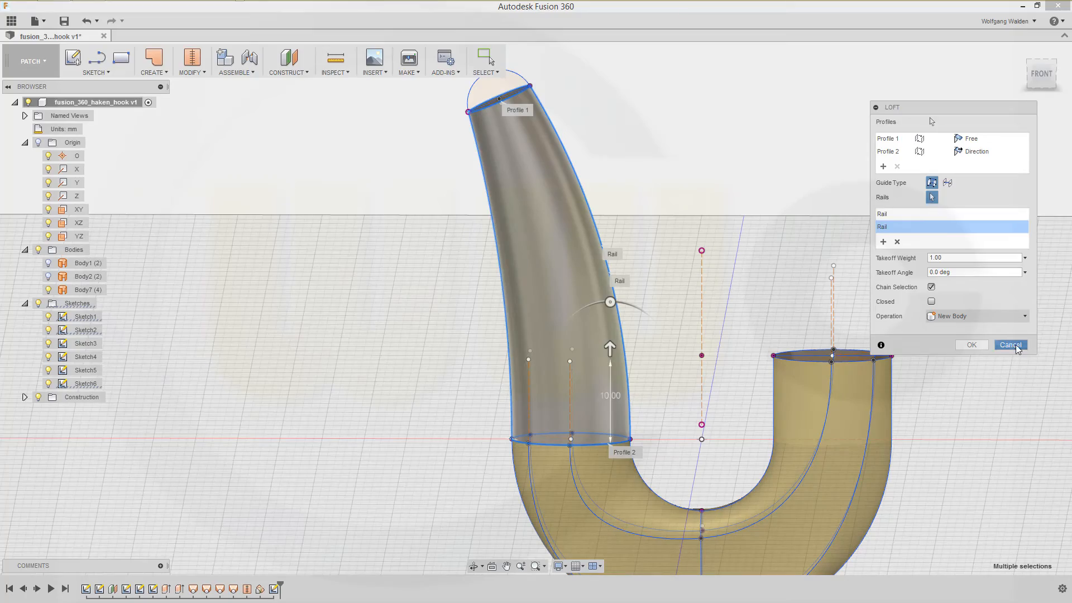
left_click(1015, 344)
- Create a sketch on the XY plane containing the tip section's inner side curve as included 3D geometry, and finish it
middle_click_drag(546, 281, 543, 319, "shift")
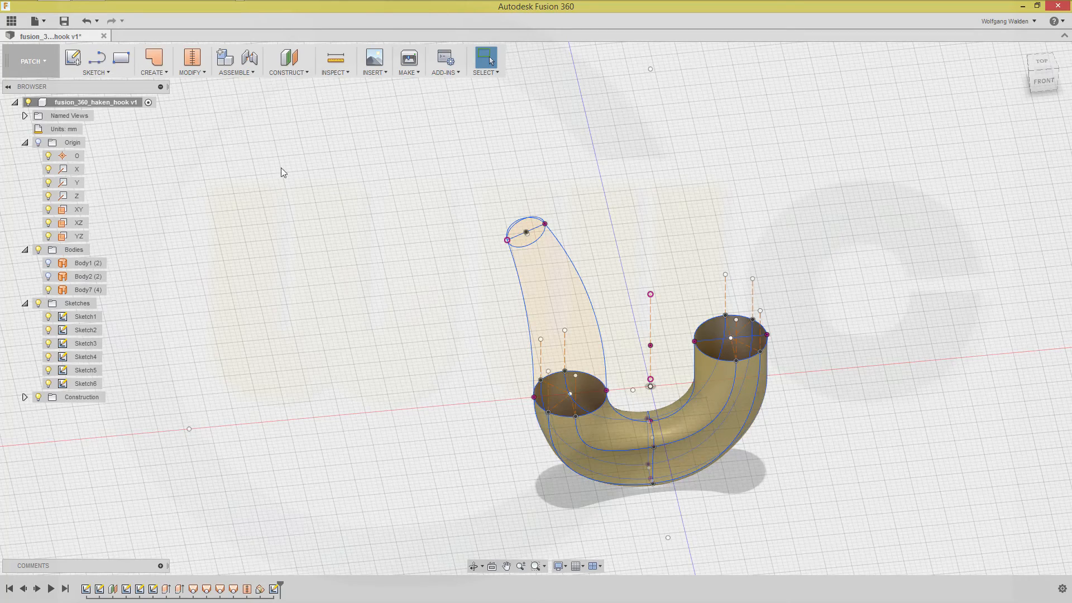
left_click(72, 58)
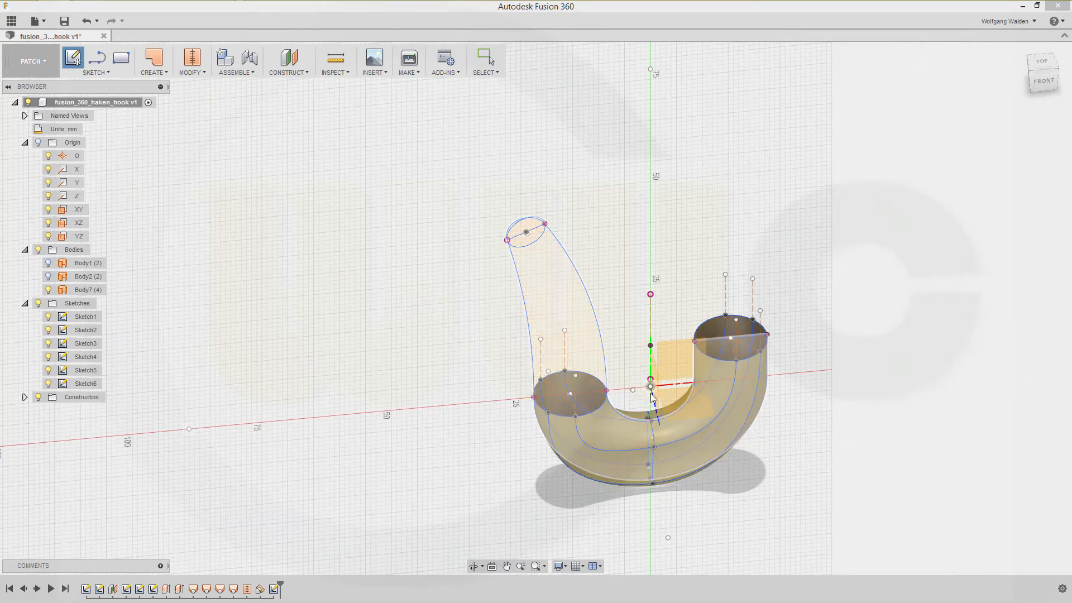
left_click(672, 363)
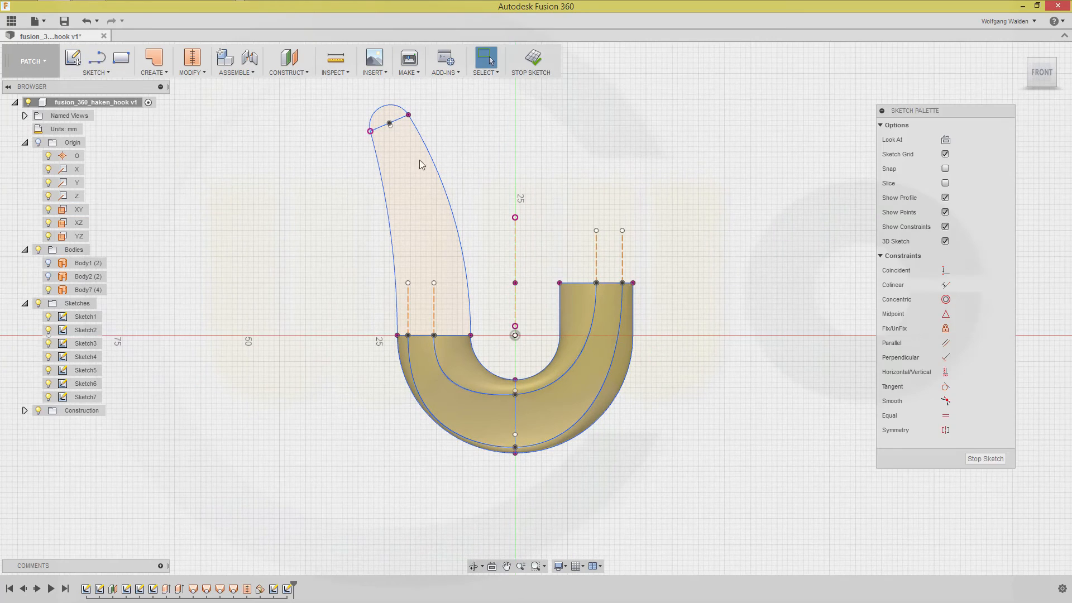
left_click(107, 76)
mouse_move(115, 363)
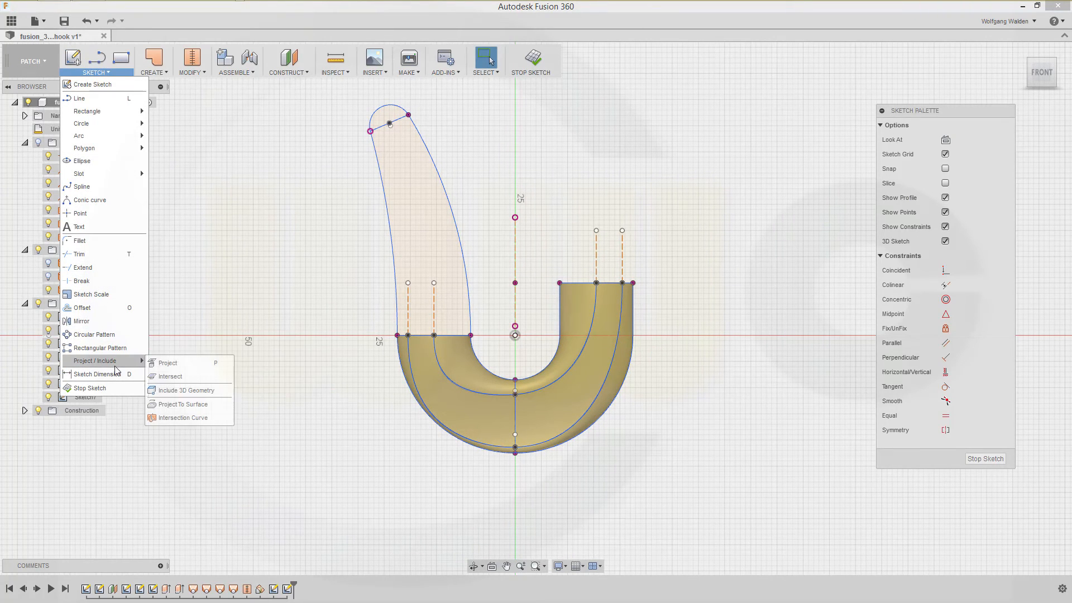
left_click(169, 390)
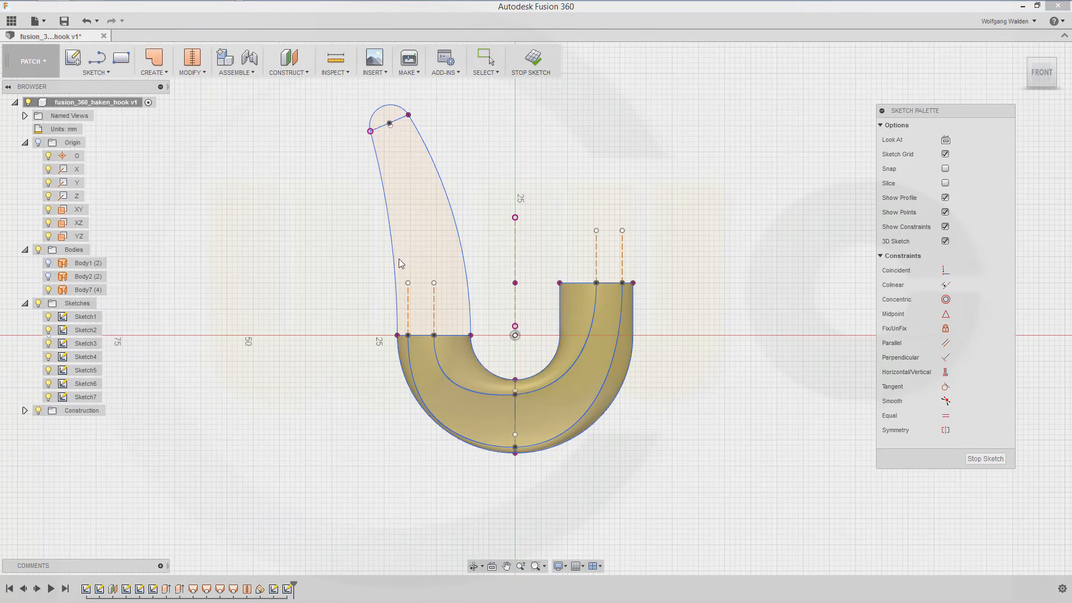
left_click(457, 218)
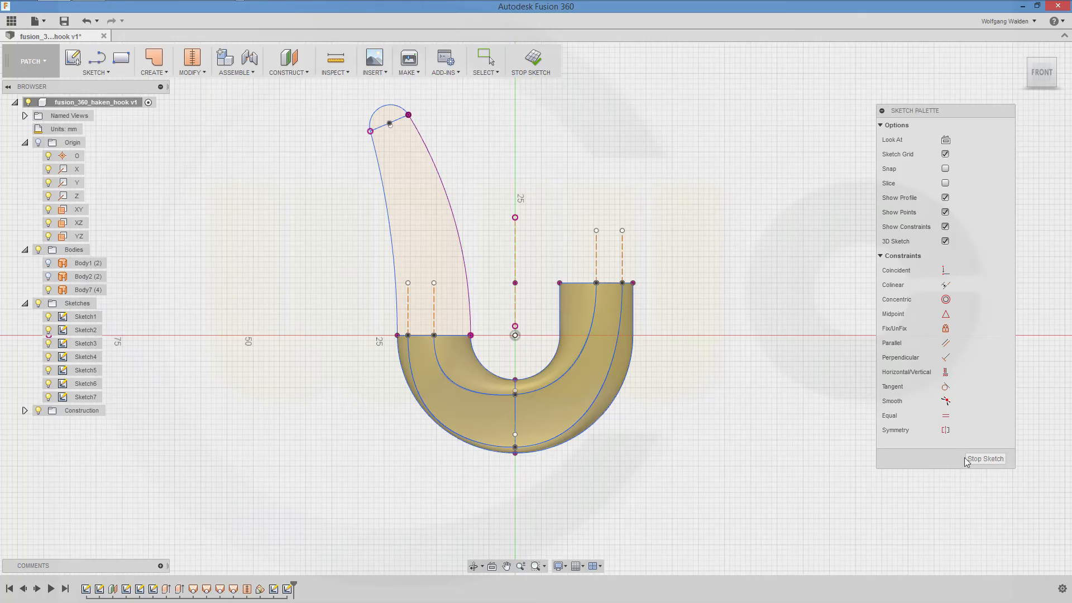
left_click(982, 460)
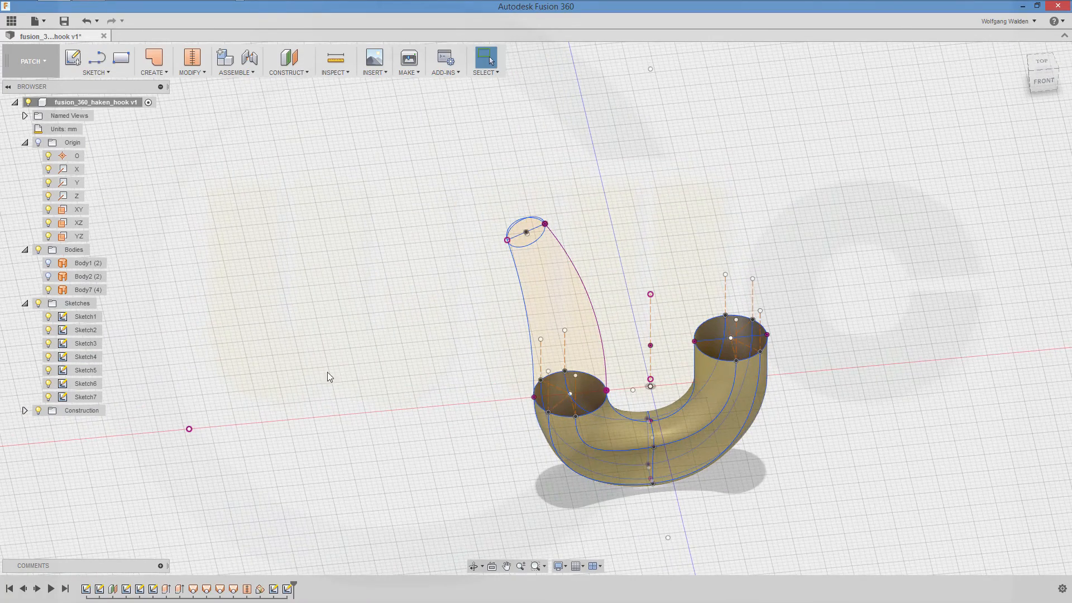
- Create another sketch on the XY plane with the tip section's outer side curve included as 3D geometry, and finish it
left_click(73, 58)
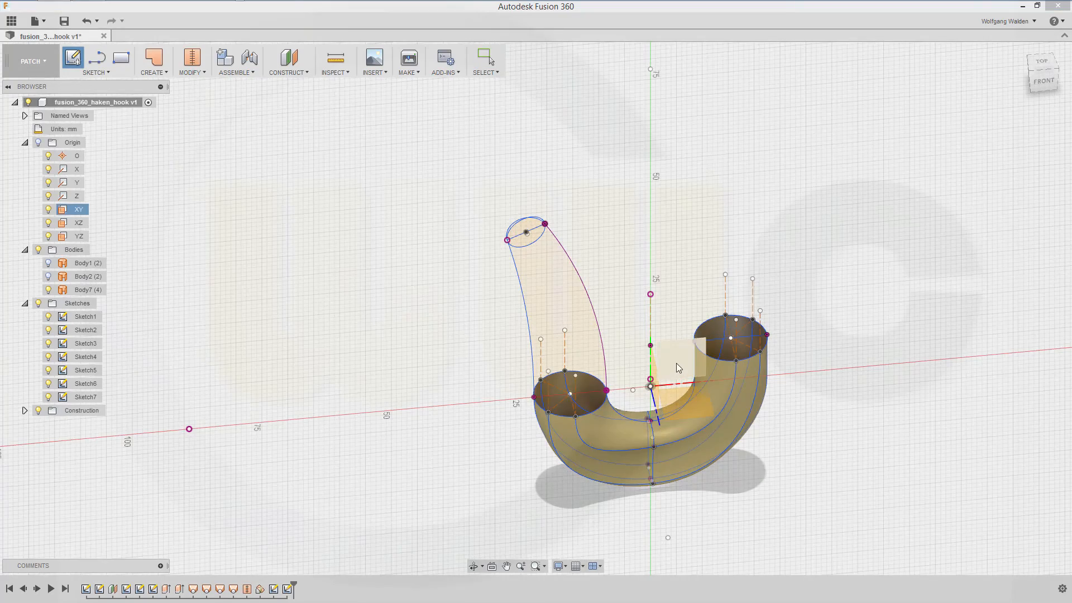
left_click(676, 364)
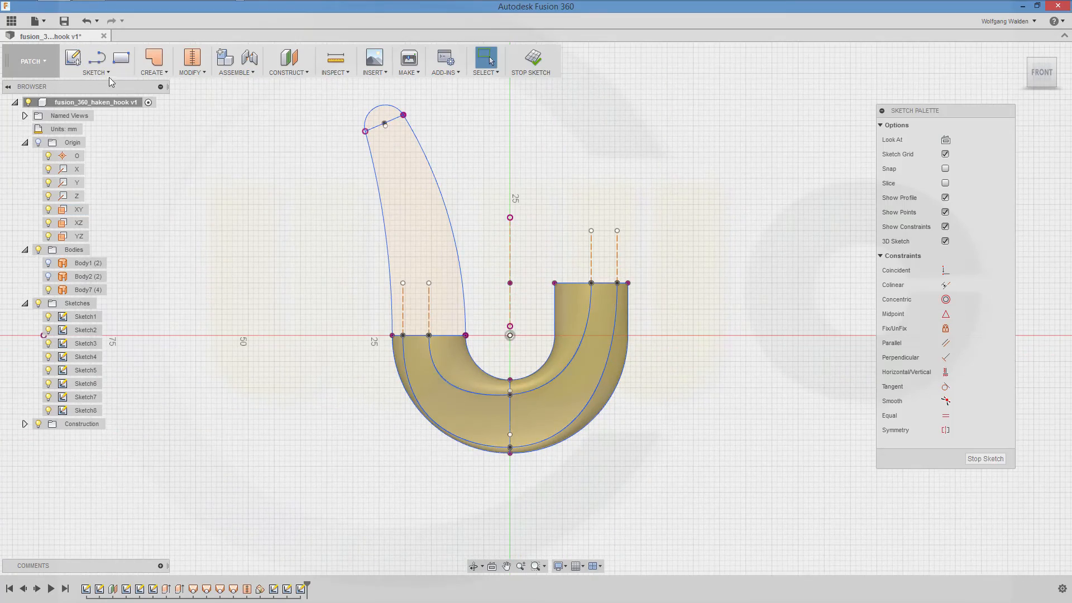
left_click(108, 73)
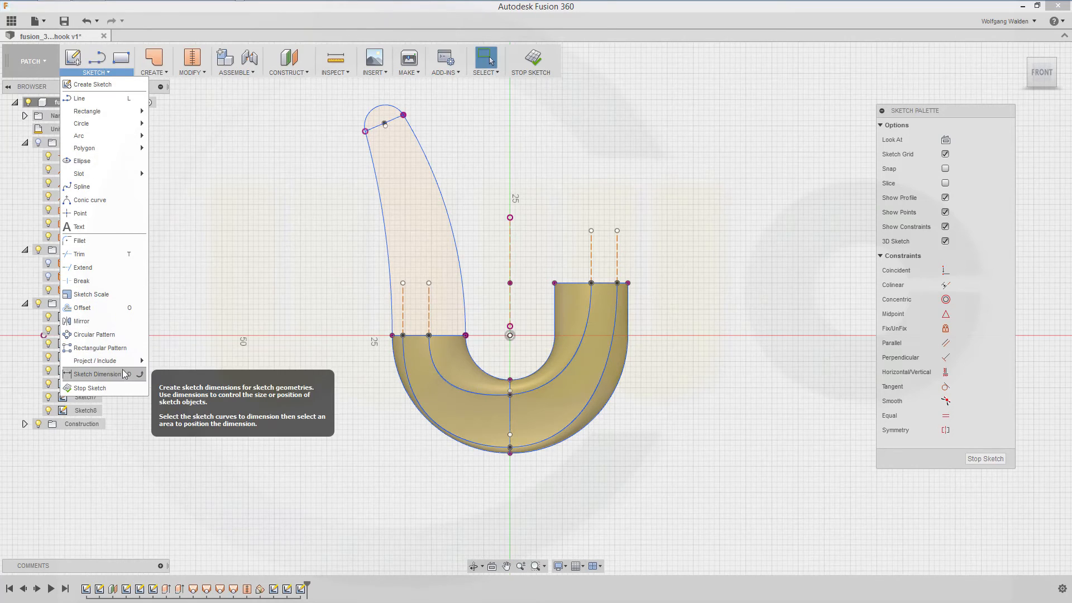
mouse_move(95, 361)
left_click(190, 389)
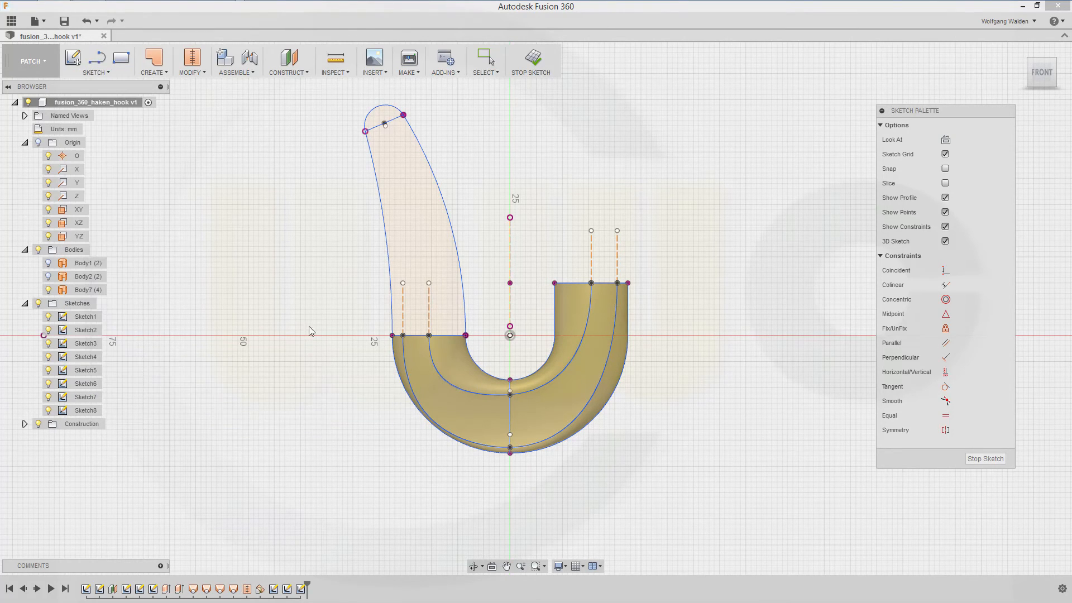
left_click(386, 235)
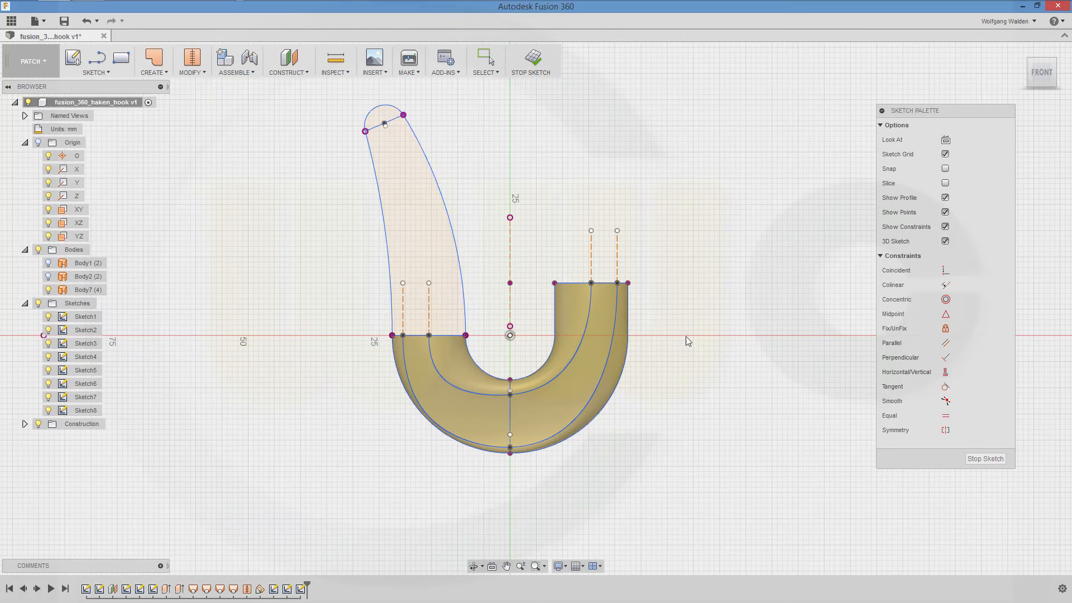
left_click(972, 458)
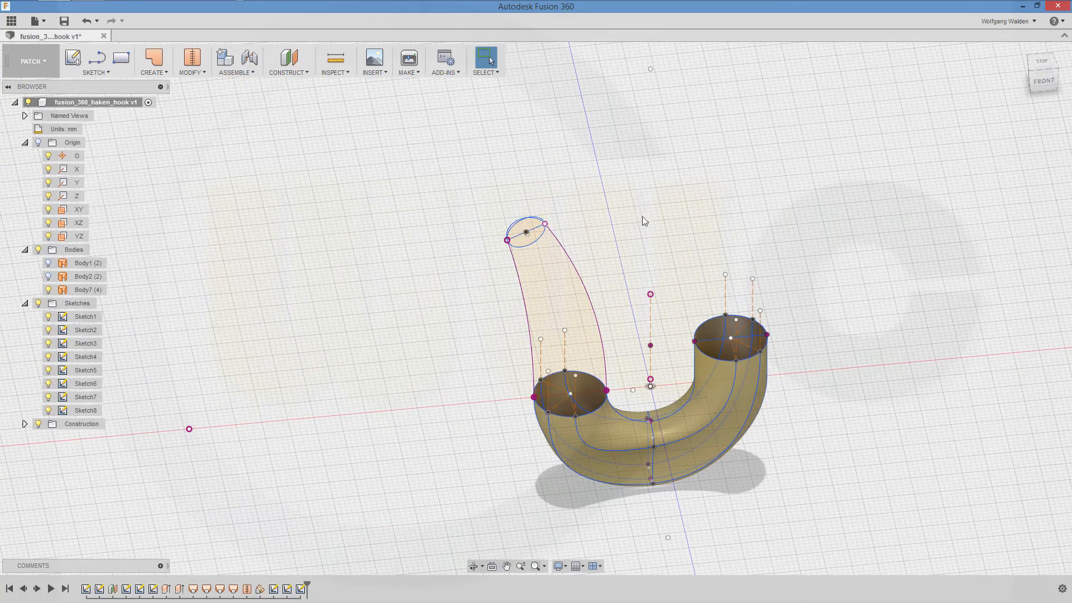
- Start a surface Loft from the tip circle to the ellipse at the tip section's base, setting the ellipse profile's condition to Direction
middle_click_drag(626, 208, 535, 187)
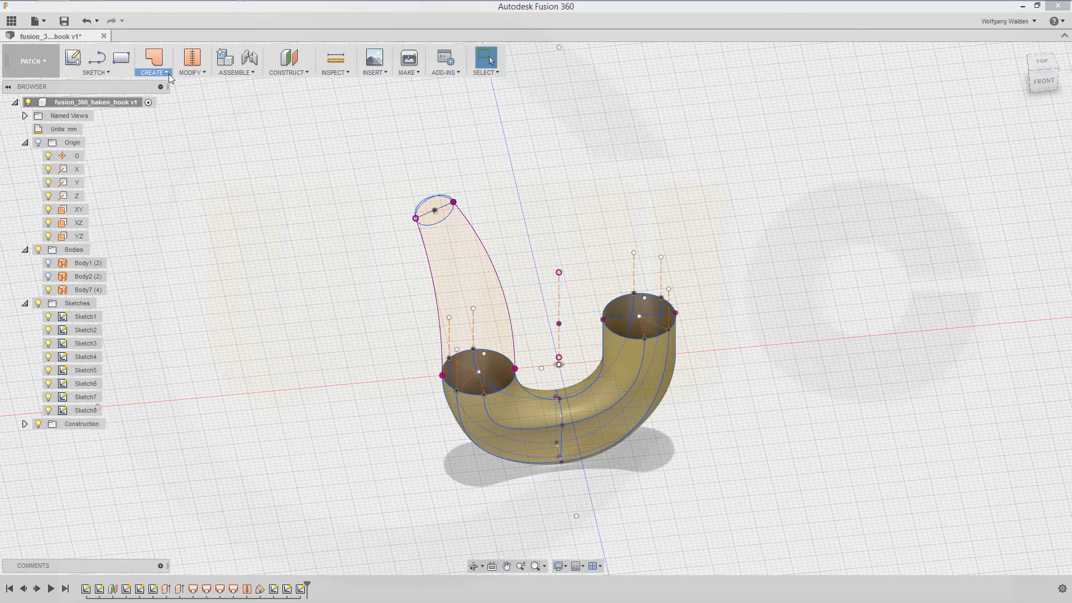
left_click(167, 73)
left_click(166, 126)
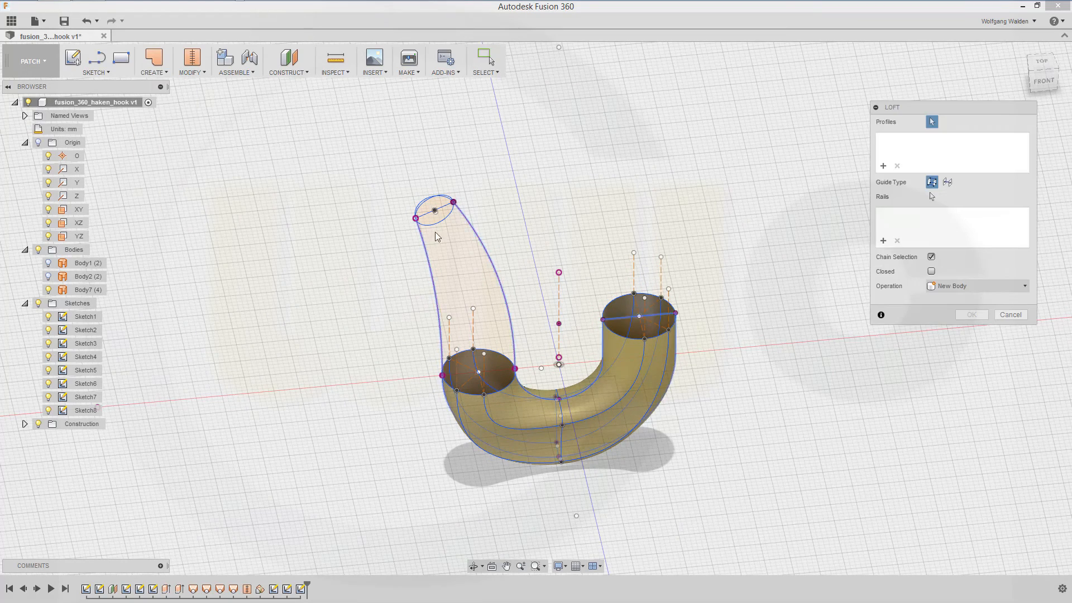
left_click(446, 221)
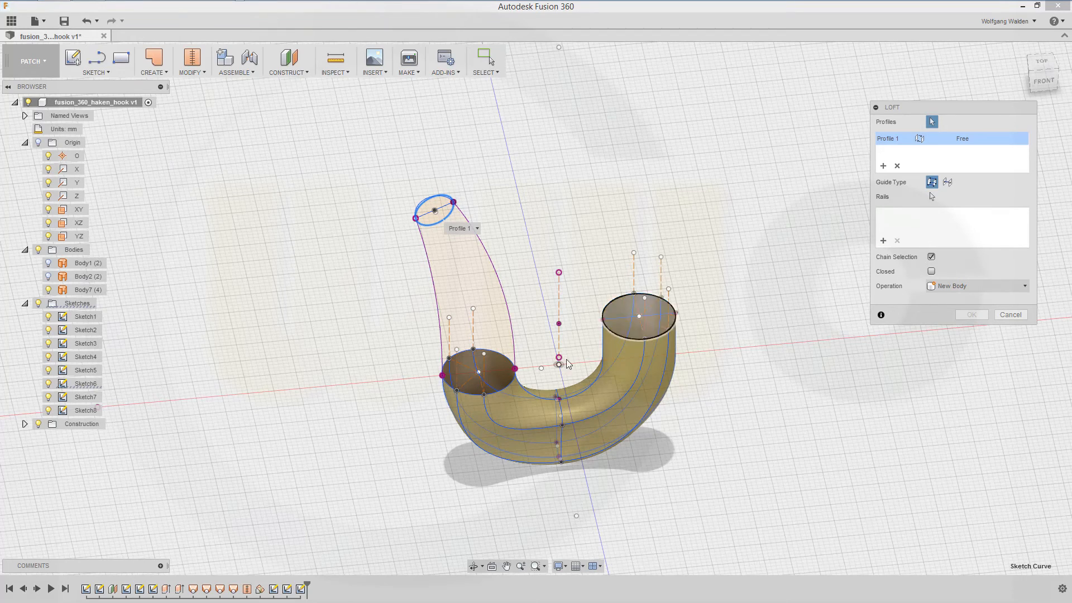
left_click(502, 395)
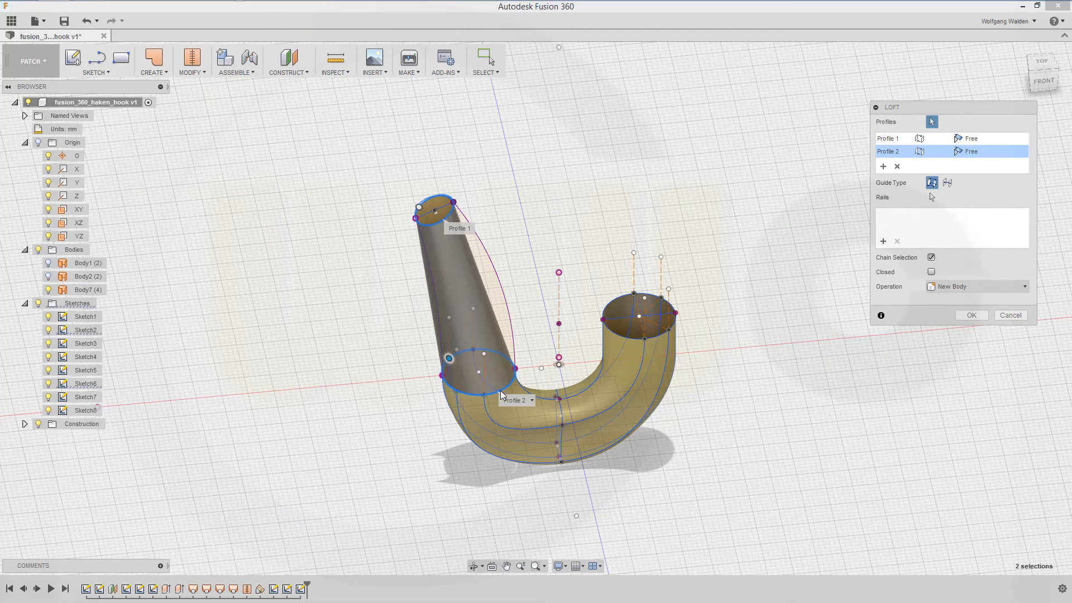
left_click(1022, 151)
left_click(990, 180)
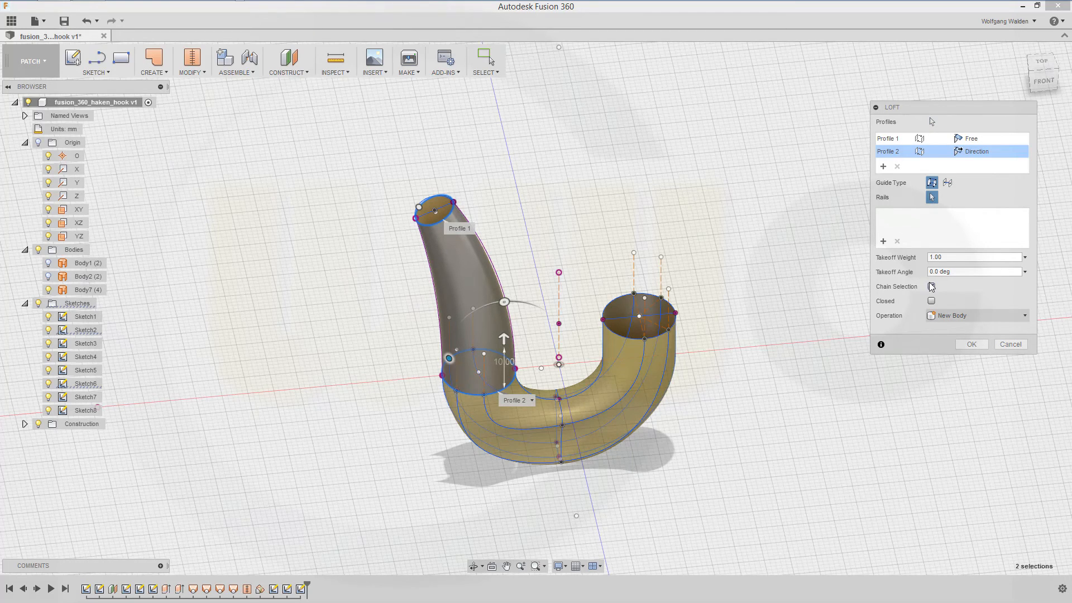
- Hide Sketch1 and complete the loft using the included inner and outer side curves as rails, with chain selection off
left_click(49, 316)
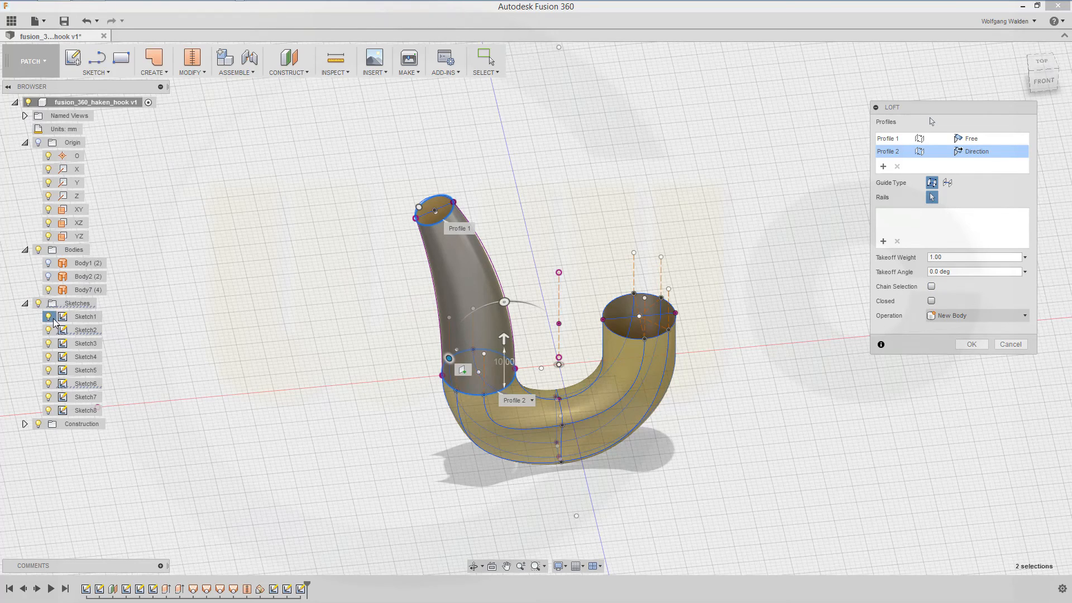
left_click(498, 273)
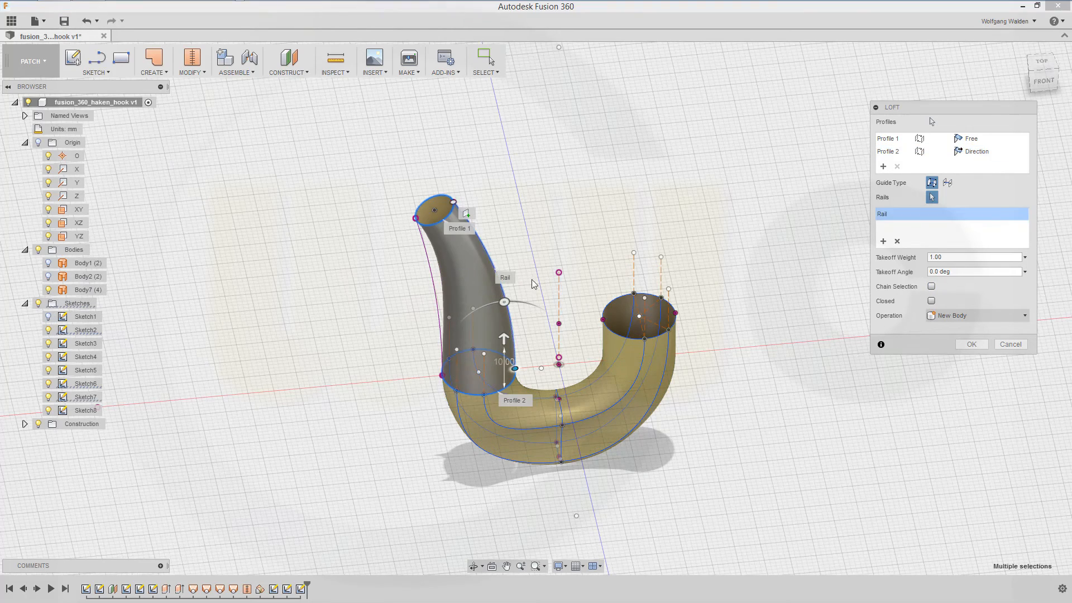
left_click(438, 298)
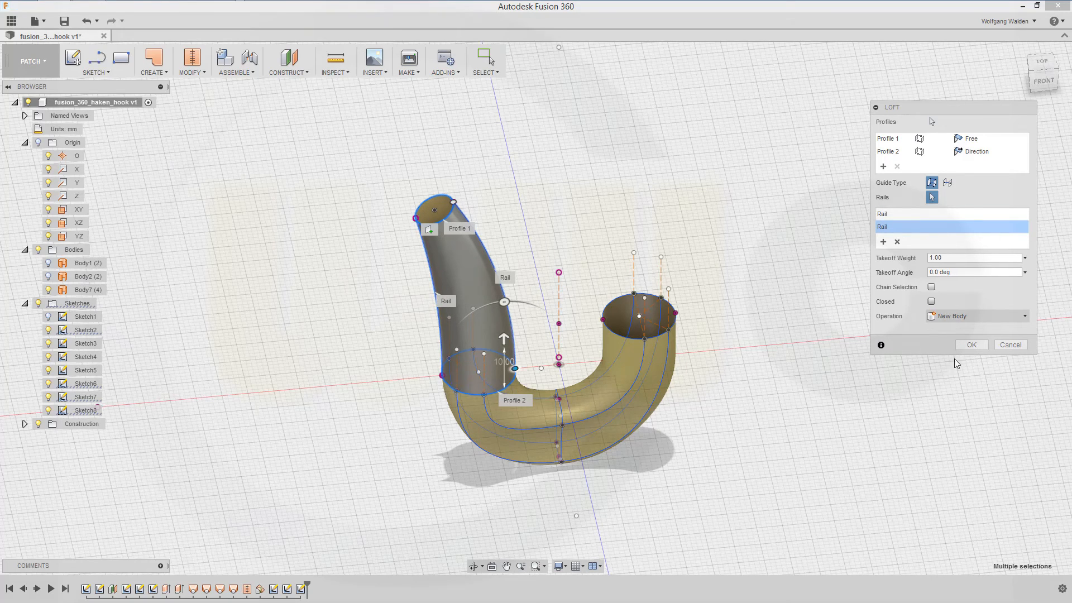
left_click(971, 345)
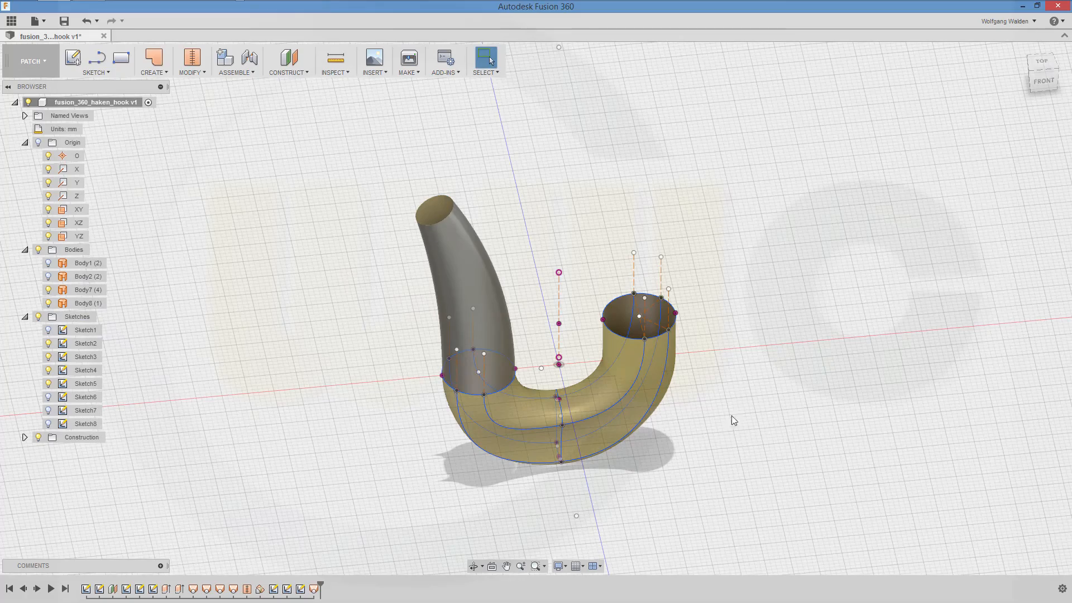
- Stitch the lofted tip surface and the curved hook surface into one body
mouse_move(731, 416)
middle_mouse_down("shift")
mouse_move(741, 404)
mouse_move(728, 415)
middle_mouse_up("shift")
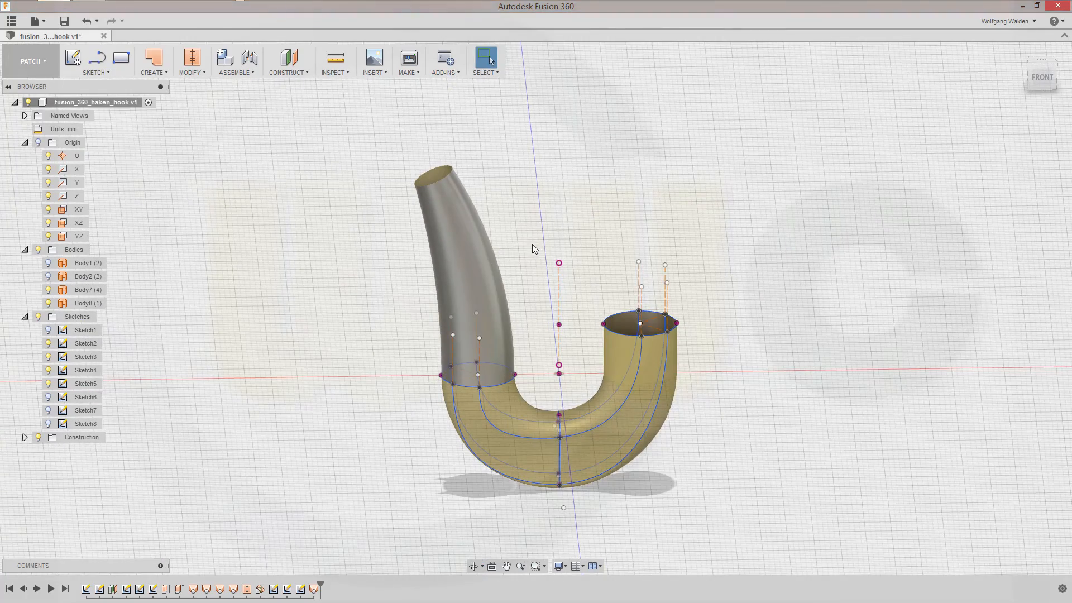
middle_click_drag(477, 201, 487, 239)
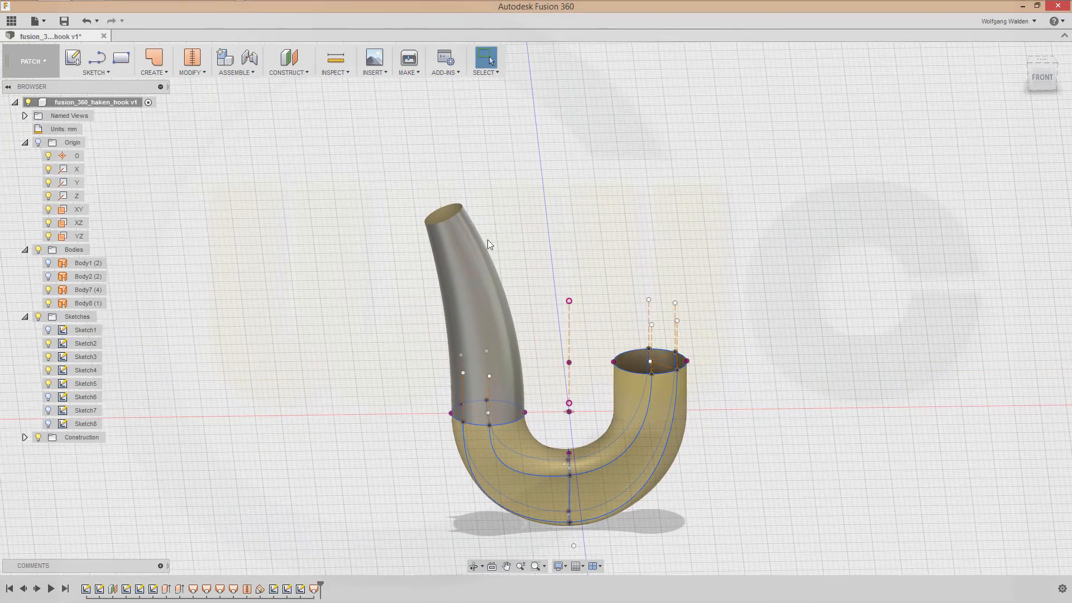
left_click(204, 73)
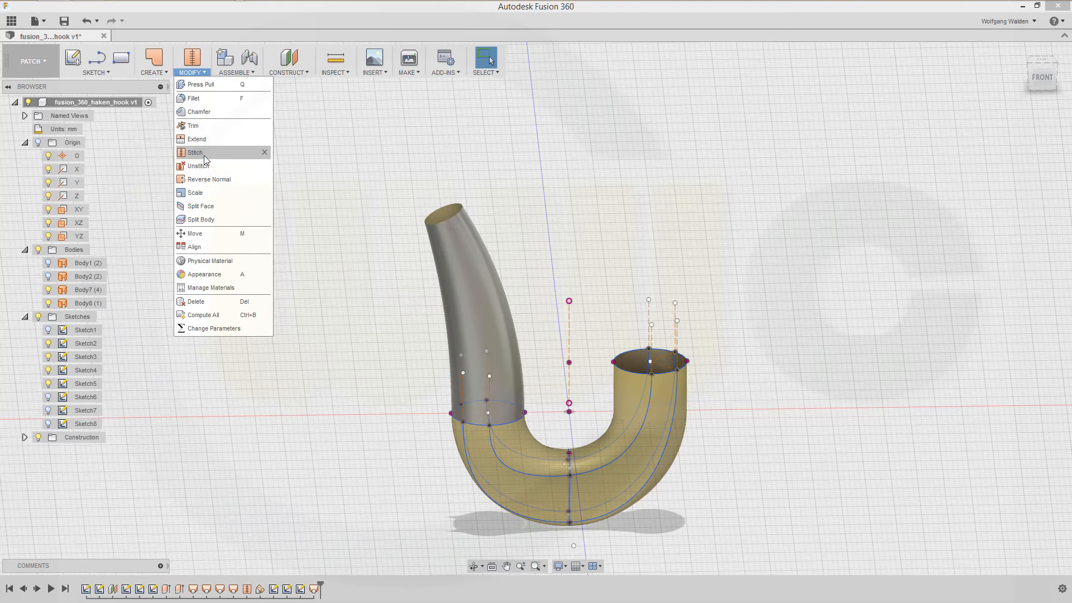
left_click(196, 152)
left_click(472, 334)
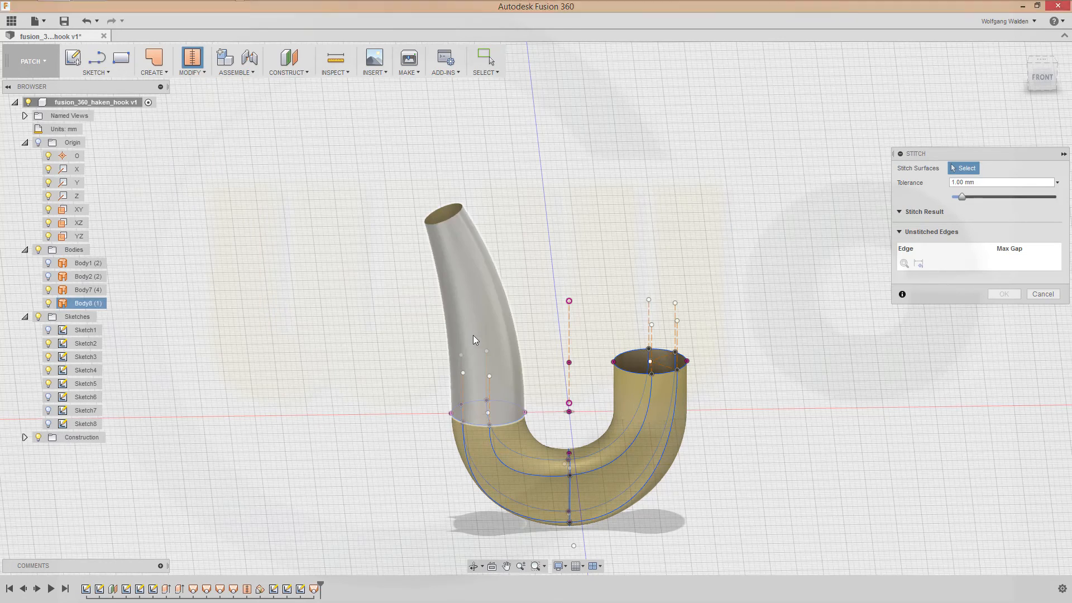
left_click(519, 443)
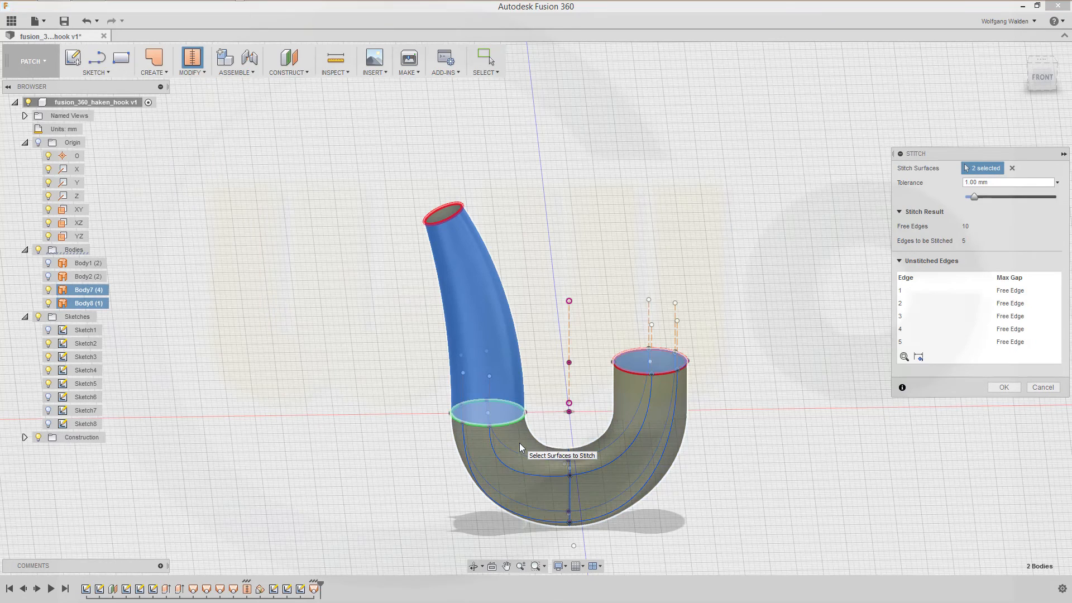
left_click(1004, 387)
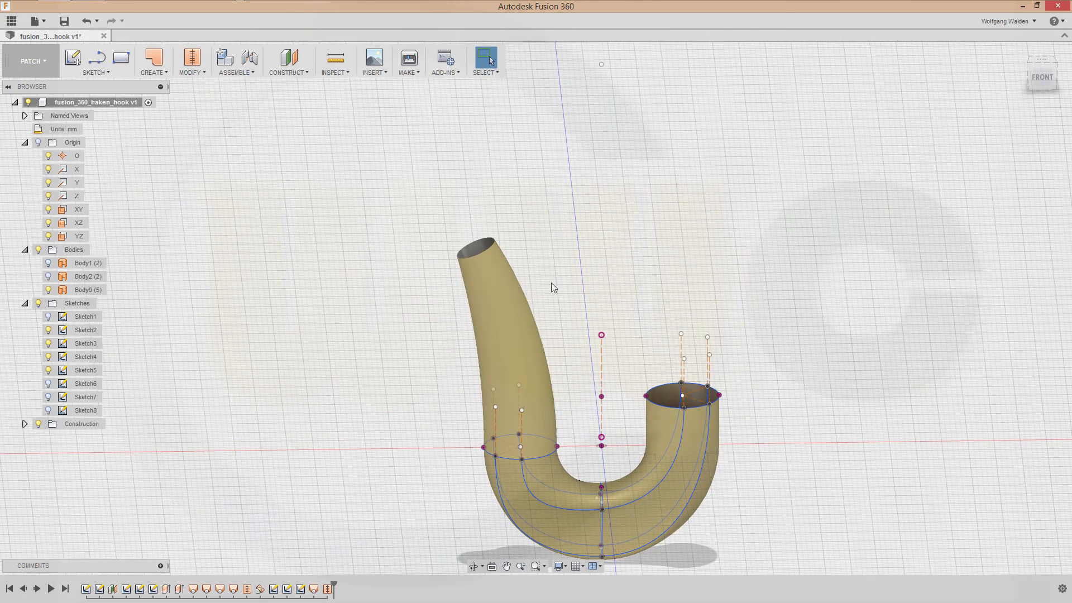
- Hide Sketch1 through Sketch5 so that only the stitched hook surface body remains displayed
left_click(49, 317)
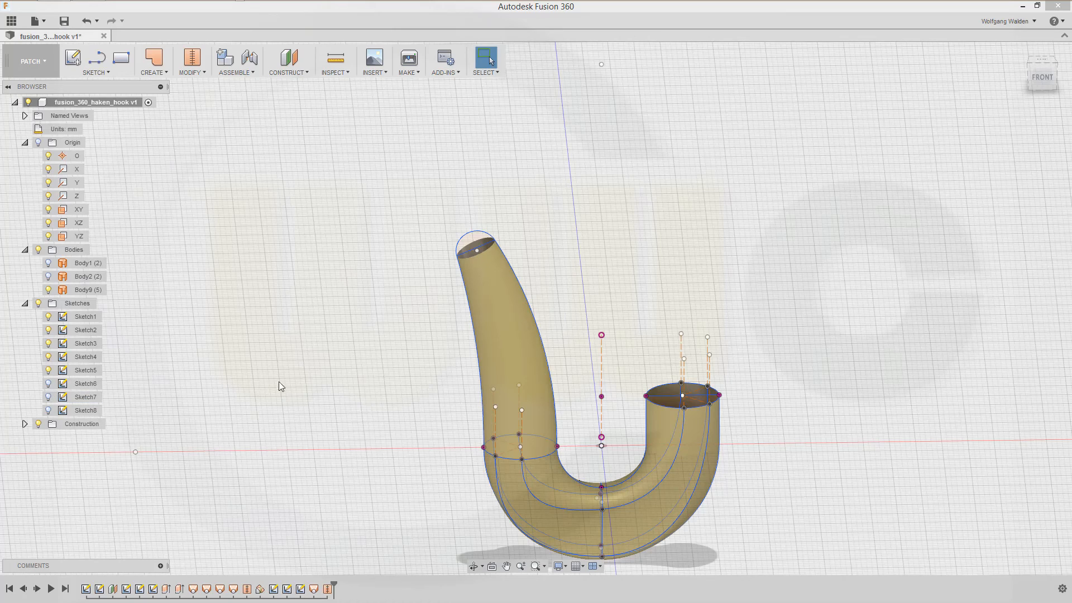
left_click(48, 370)
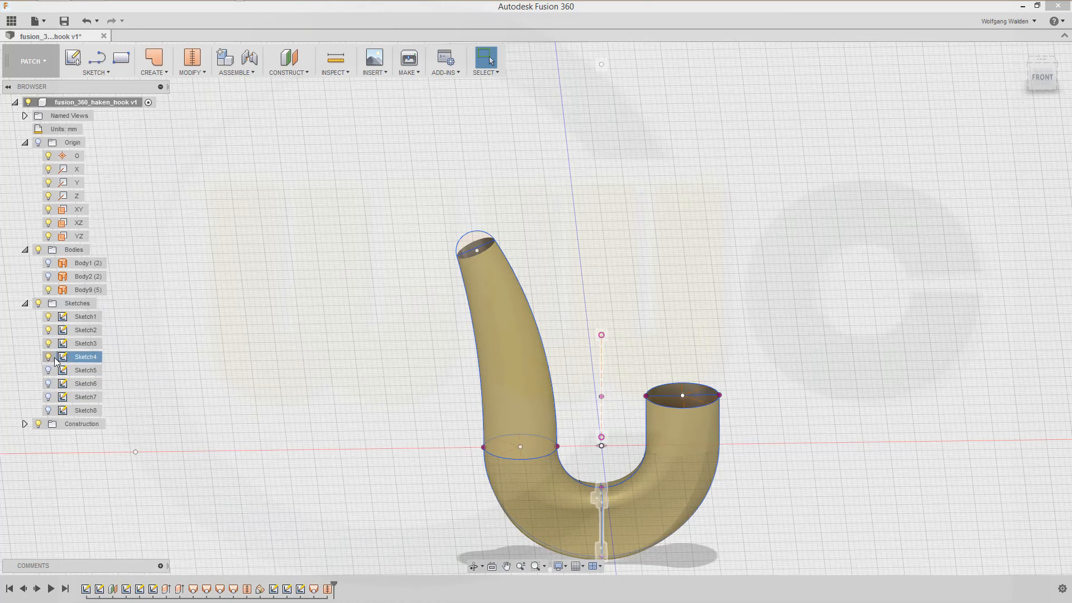
left_click(48, 356)
left_click(49, 343)
left_click(49, 330)
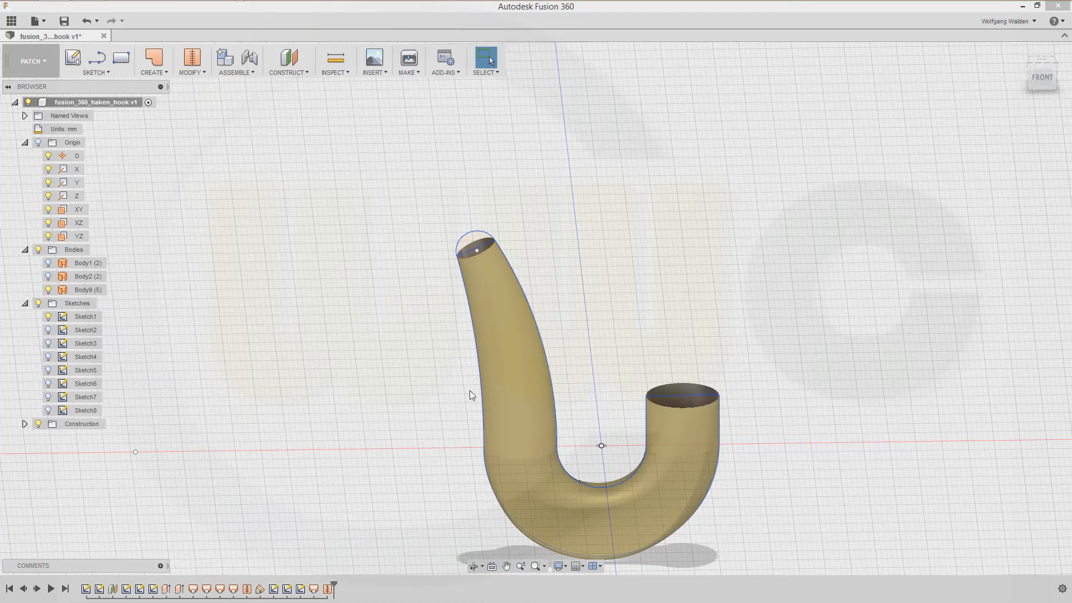
left_click(48, 317)
middle_click_drag(453, 389, 485, 357, "shift")
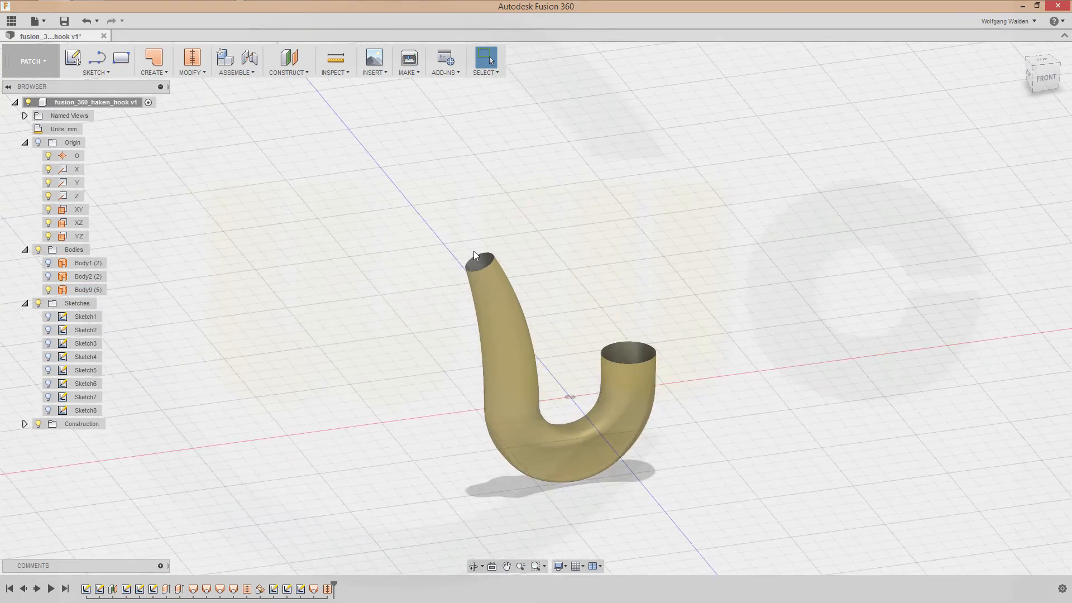
scroll(474, 250, "up", 3)
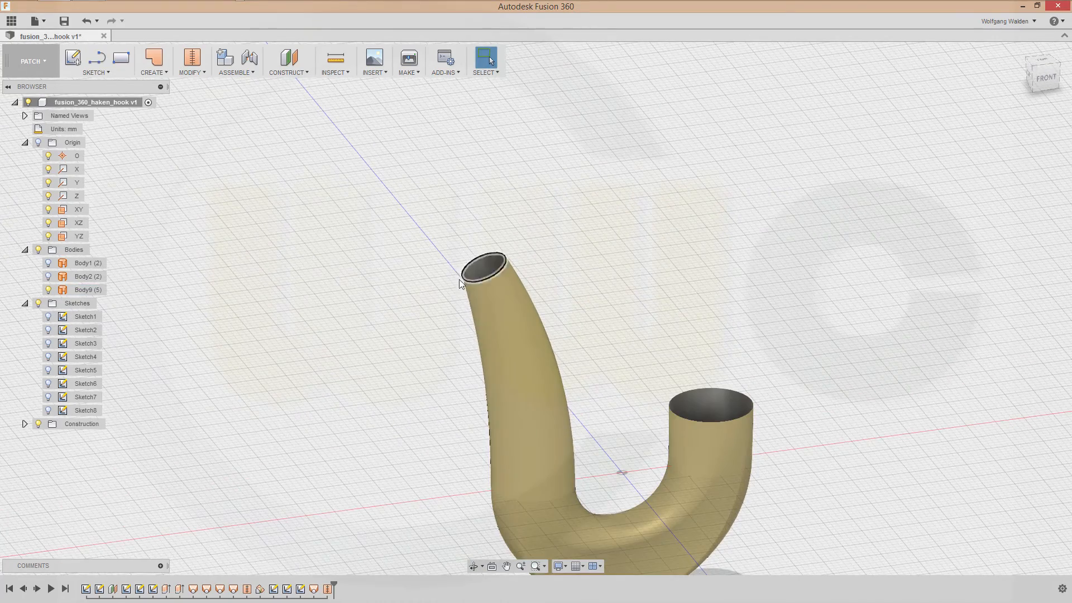
left_click(568, 233)
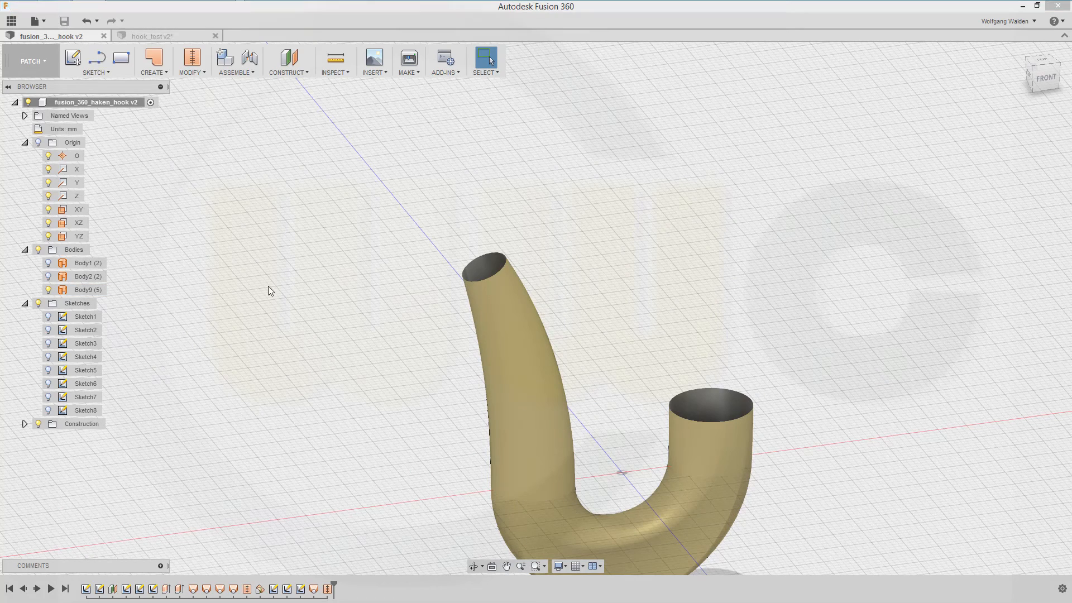
- Show Sketch1 and open it for editing at the rounded arc of the hook tip
left_click(52, 317)
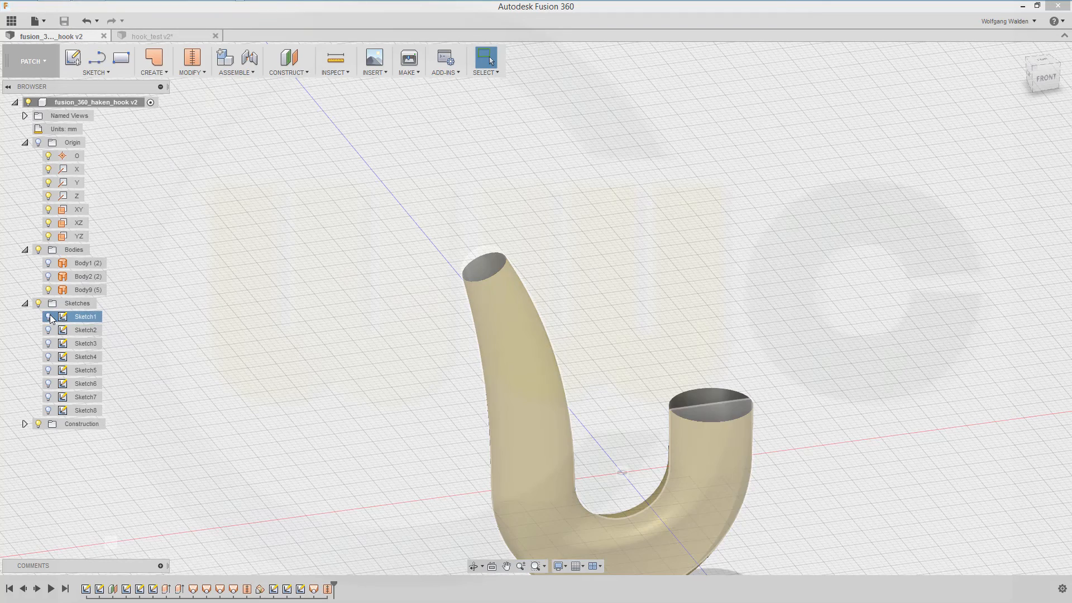
left_click(48, 316)
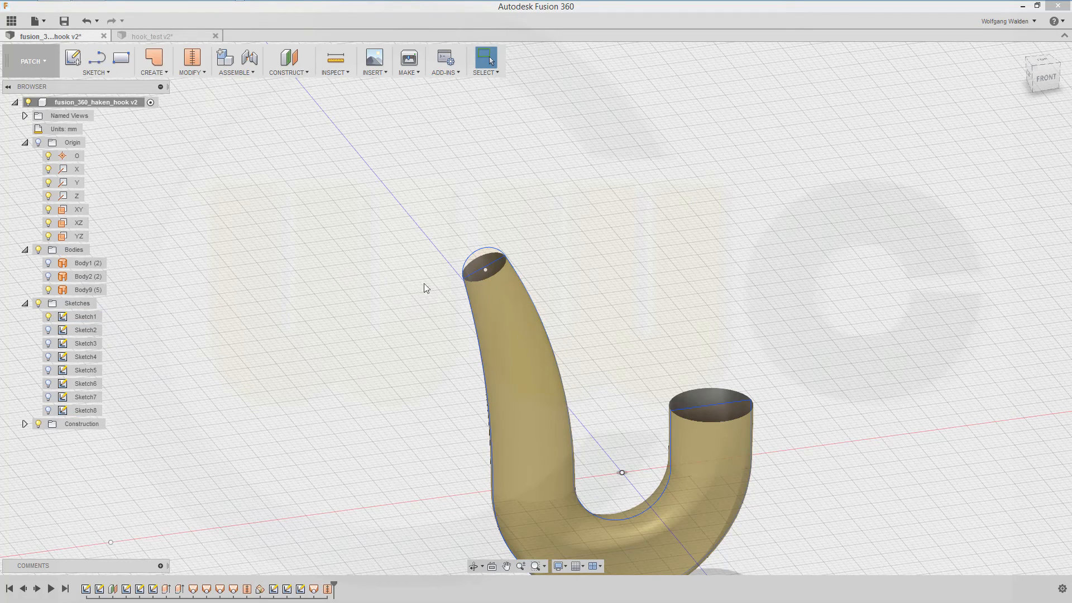
scroll(454, 280, "up", 5)
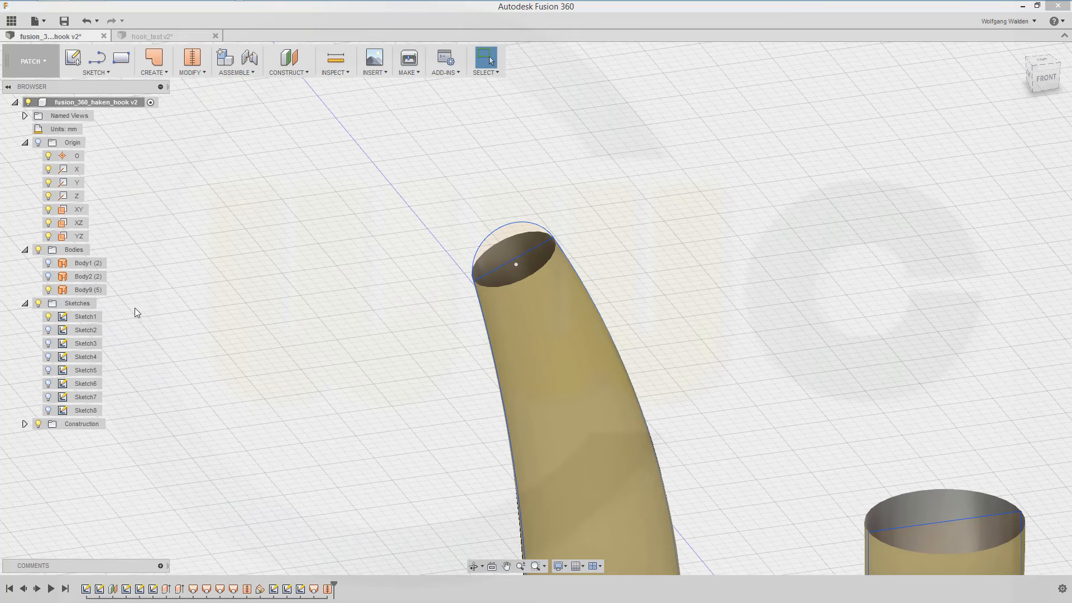
double_click(85, 317)
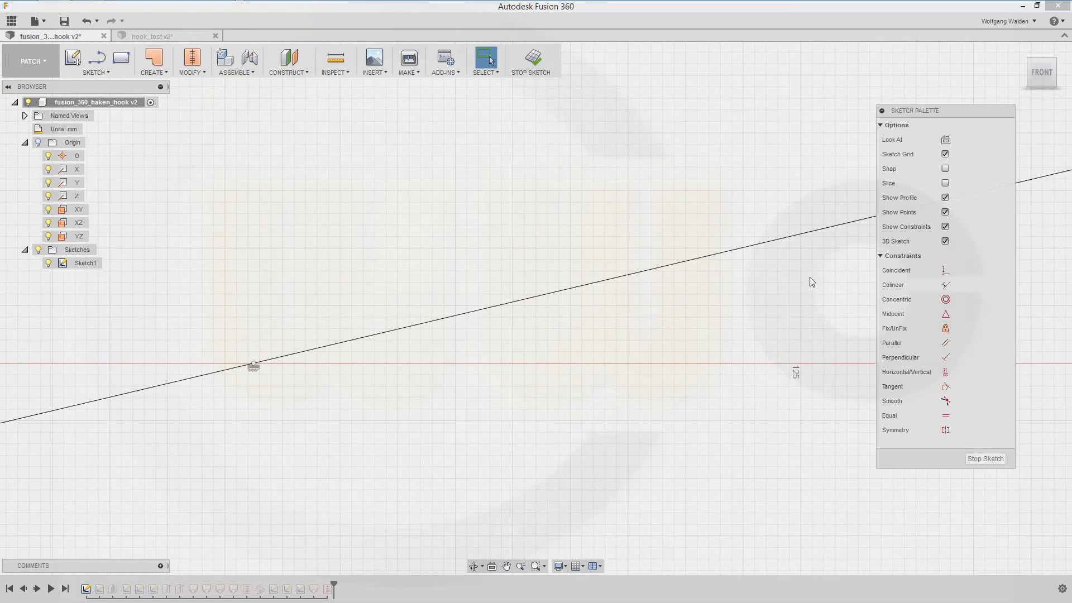
mouse_move(729, 257)
middle_mouse_down()
mouse_move(220, 378)
mouse_move(34, 435)
middle_mouse_up()
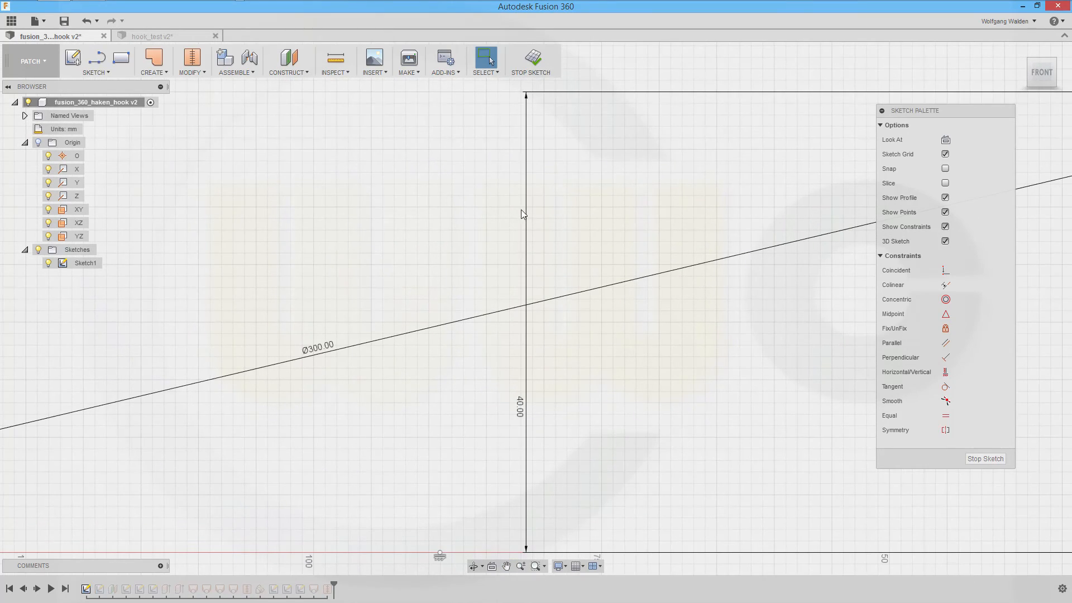
scroll(521, 210, "down", 2)
mouse_move(681, 204)
middle_mouse_down()
mouse_move(579, 258)
mouse_move(269, 374)
middle_mouse_up()
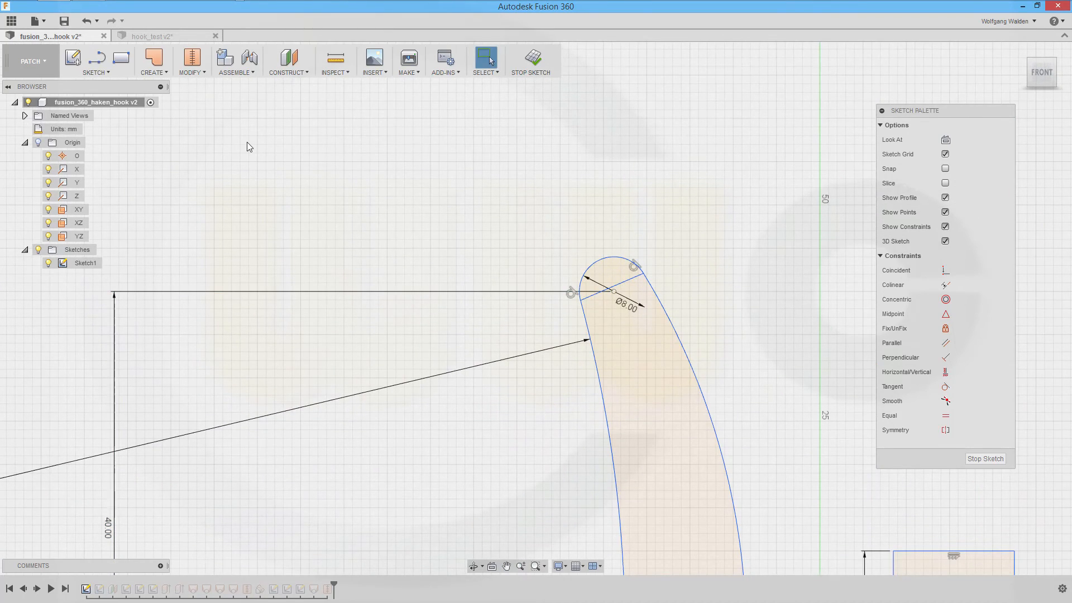
- Place a sketch point at the midpoint of the 8 mm diameter tip arc and finish the sketch
left_click(107, 73)
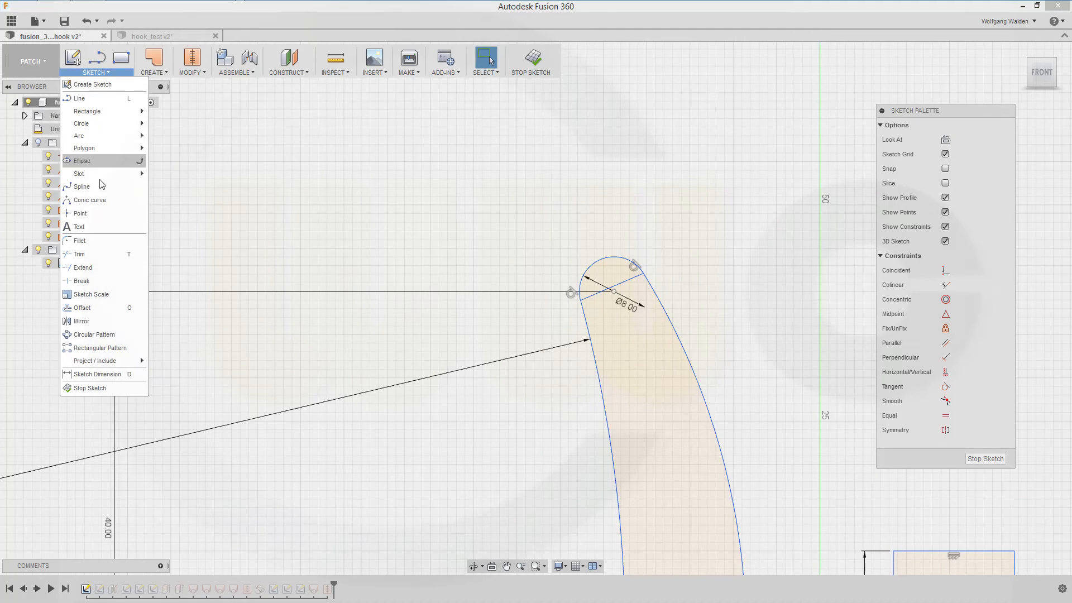
left_click(88, 217)
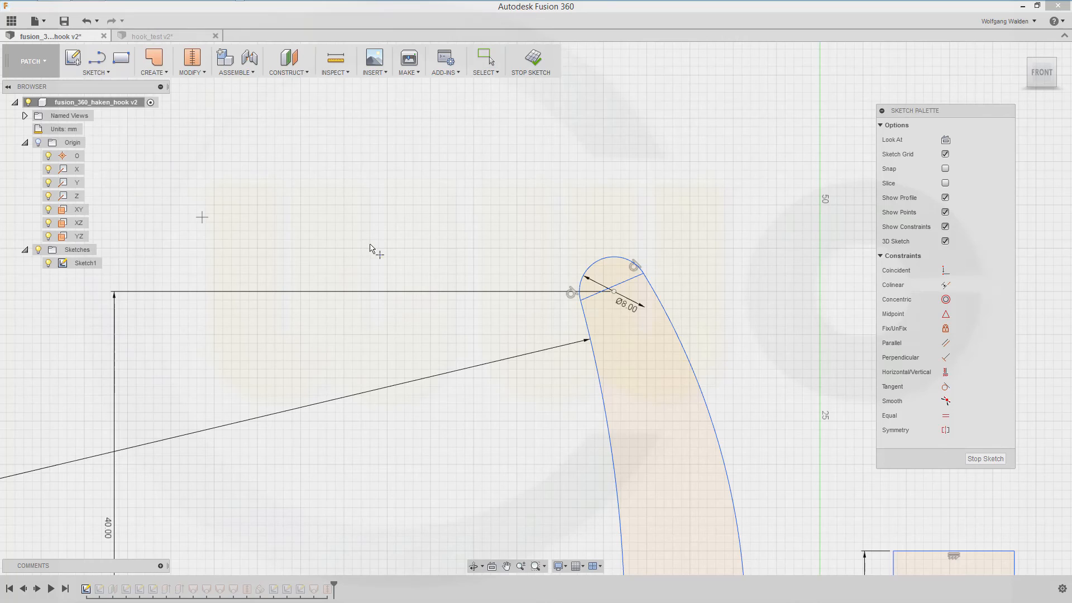
left_click(600, 259)
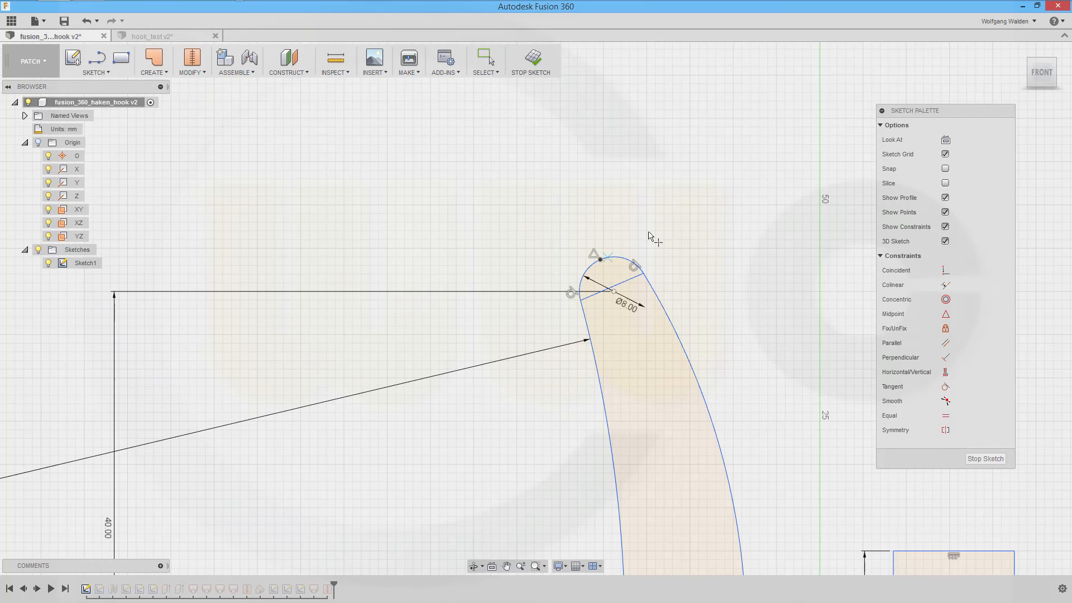
left_click(983, 459)
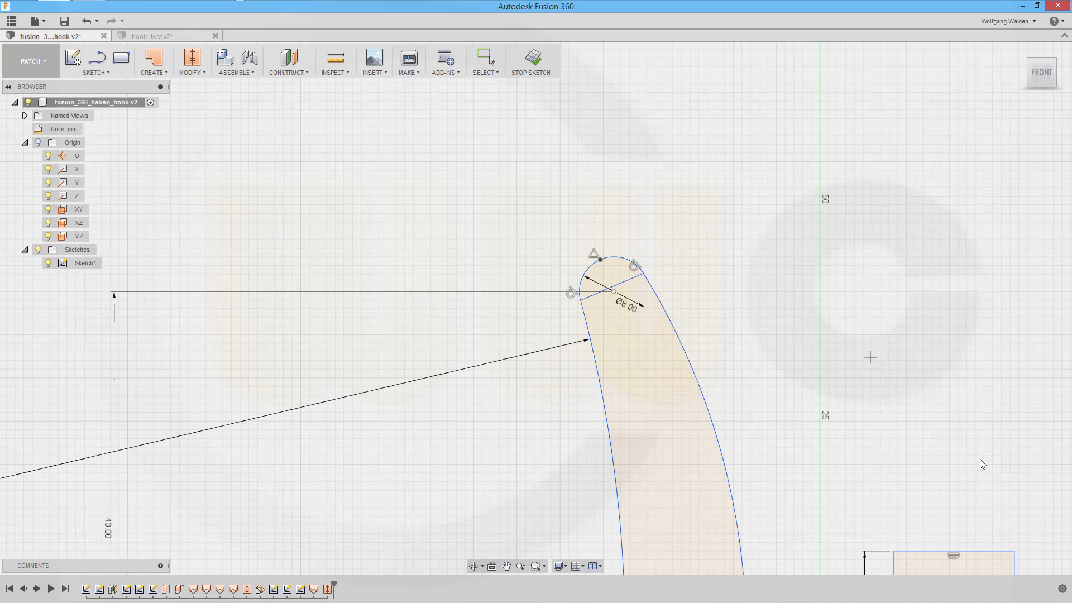
- Start a surface Loft from the open tip edge to the sketch point, setting the point profile's condition to Point Tangent
middle_click_drag(498, 406, 557, 358)
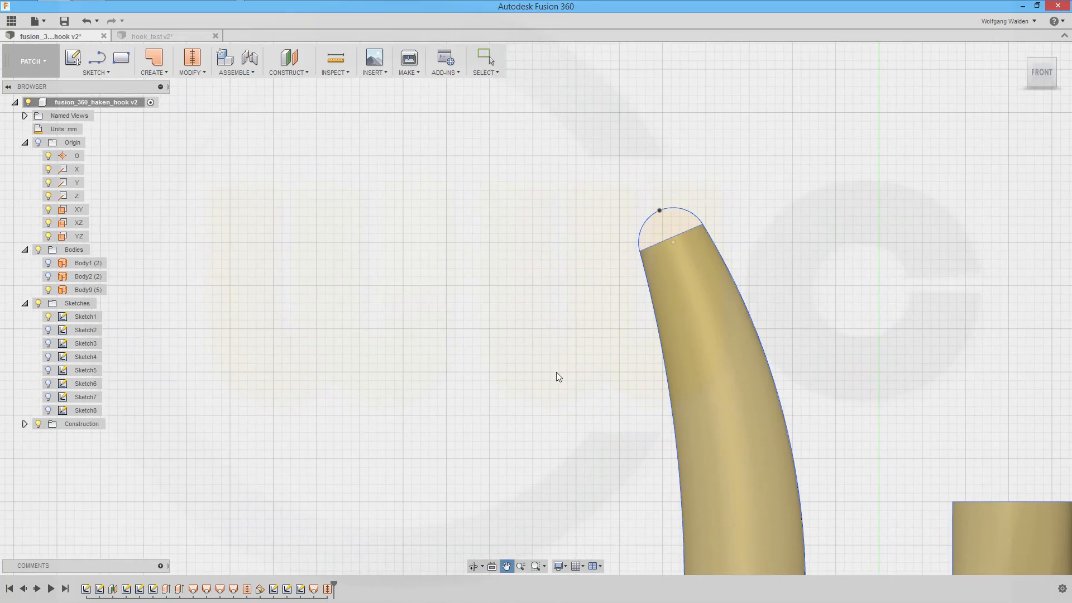
middle_click_drag(481, 340, 497, 367, "shift")
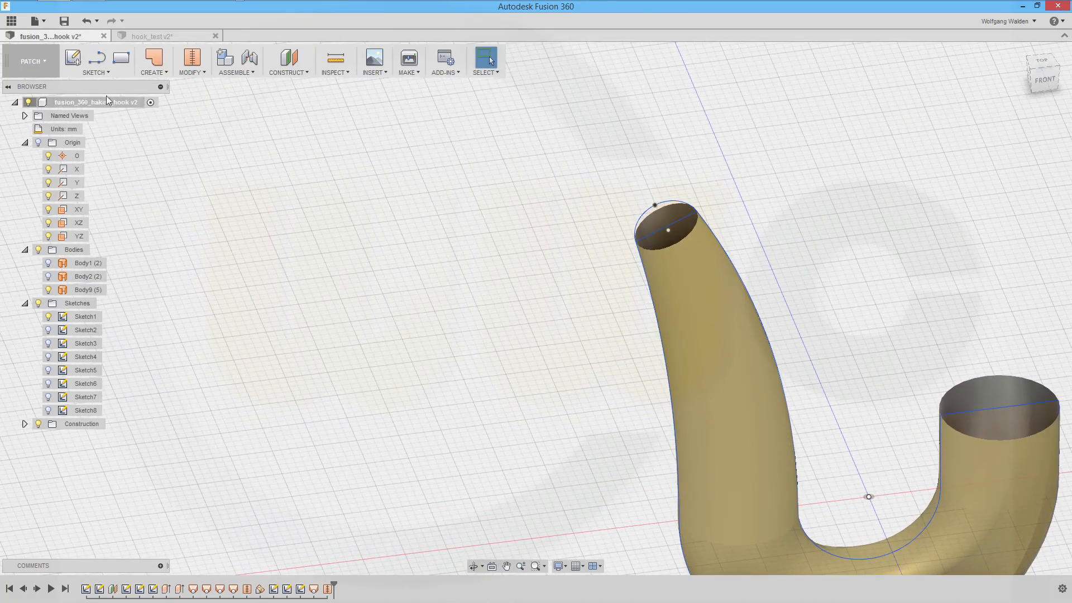
left_click(165, 71)
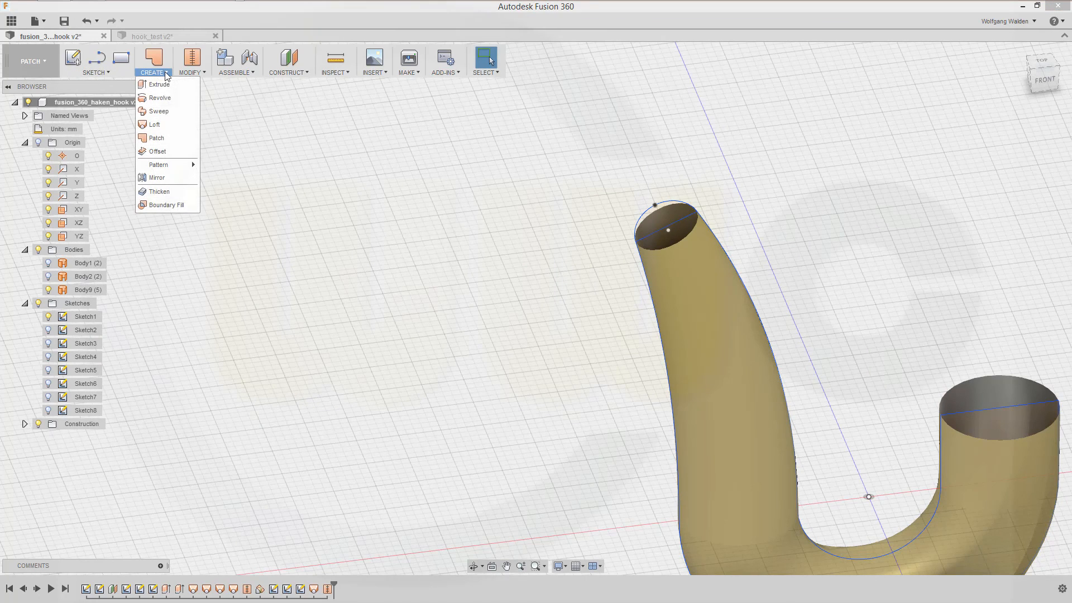
left_click(161, 123)
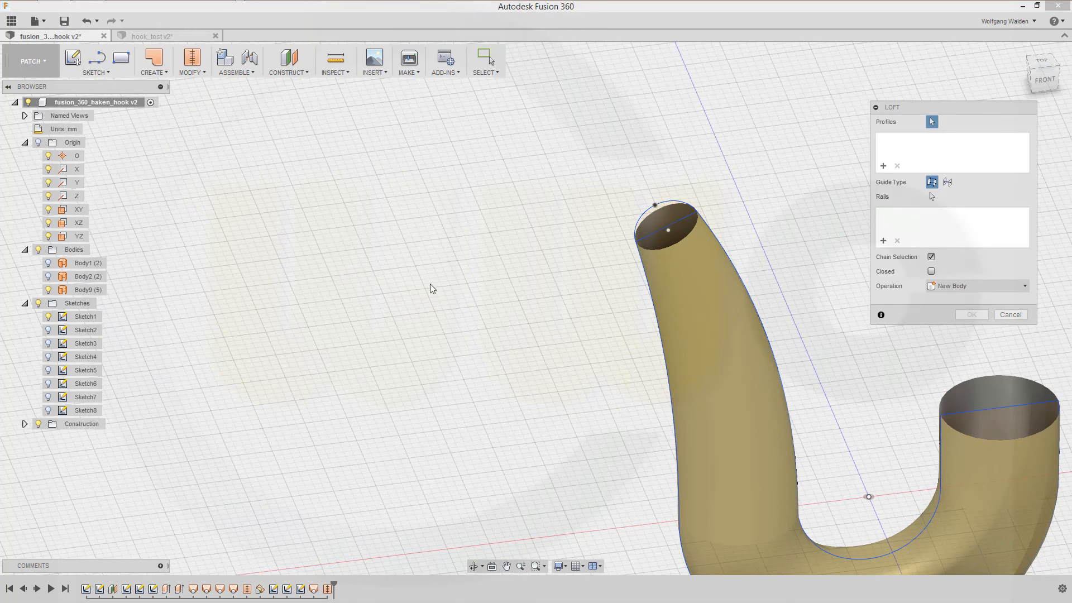
left_click(676, 244)
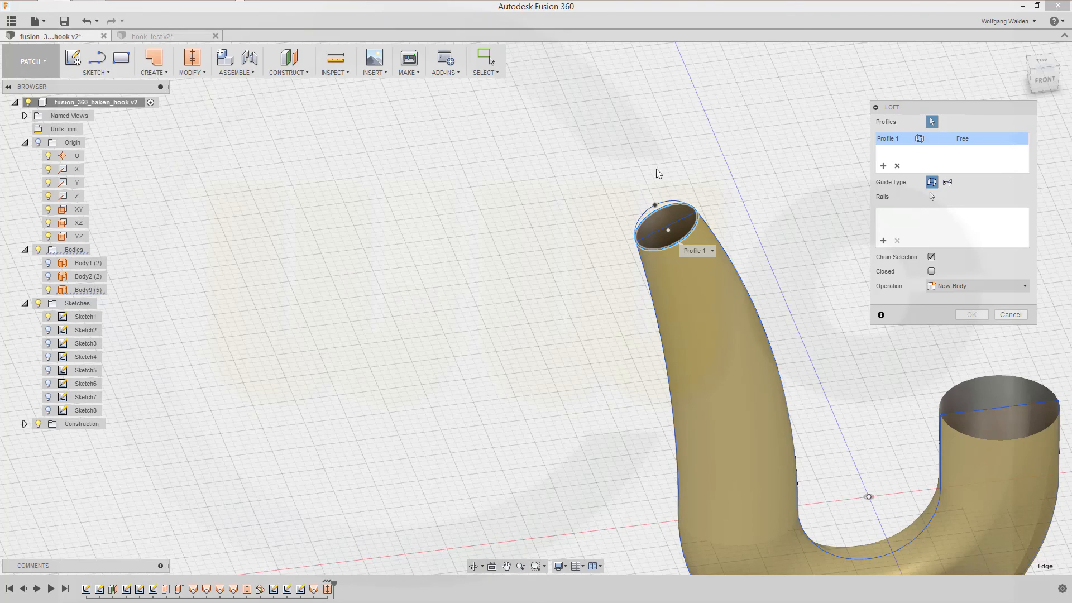
left_click(656, 208)
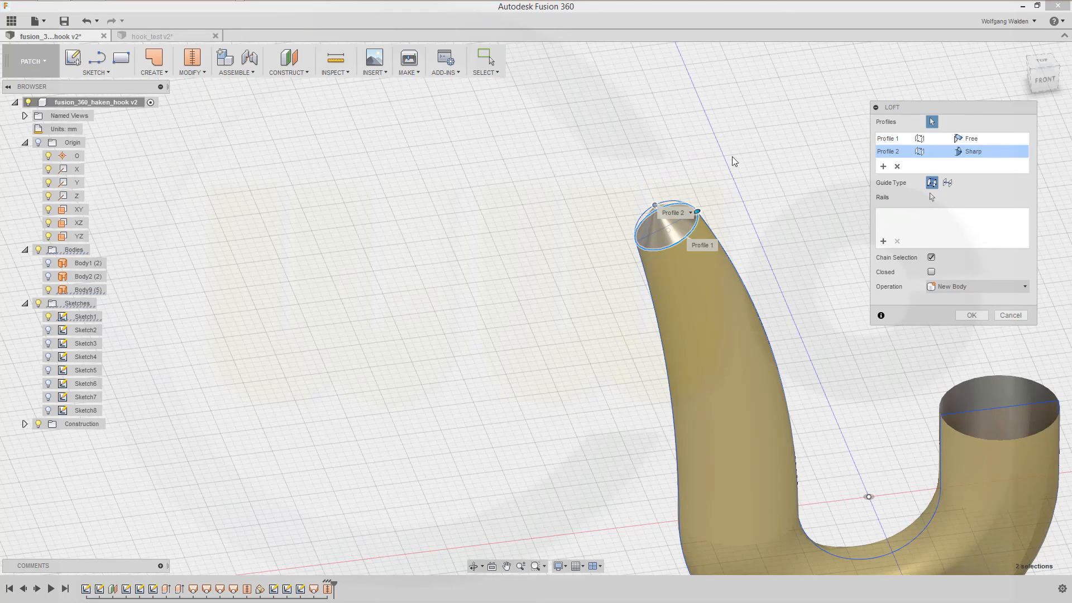
left_click(1019, 153)
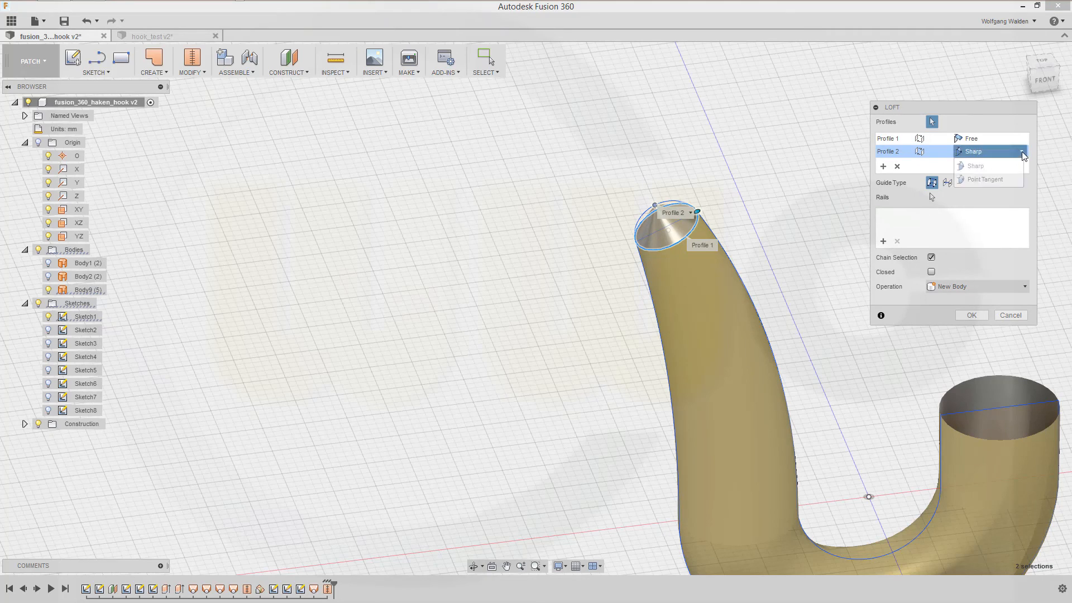
left_click(984, 180)
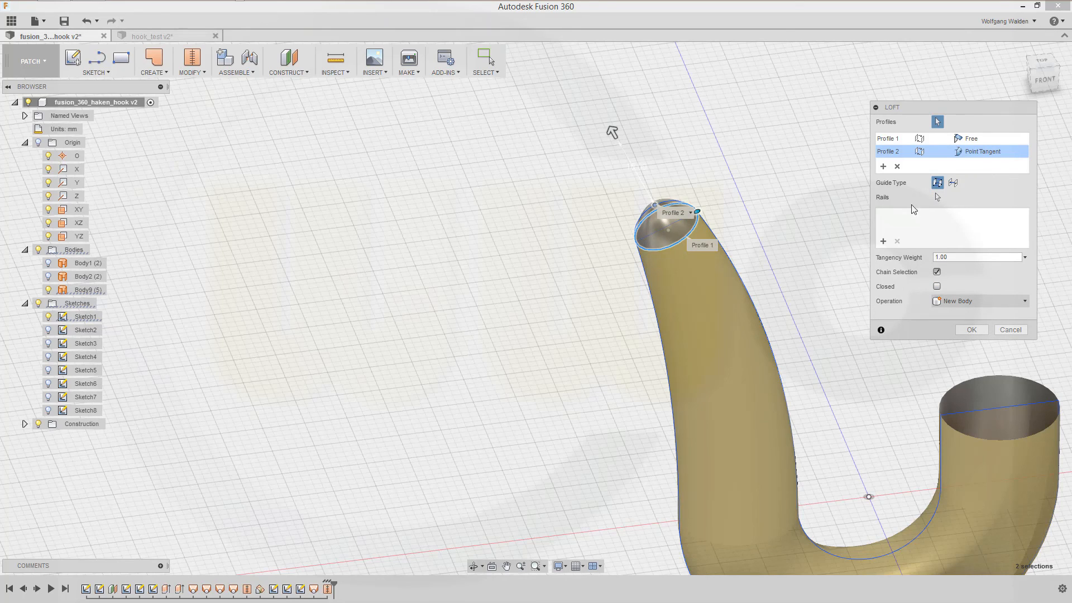
- Set the tip edge profile's condition to Smooth with a tangency weight of 1 and complete the loft as a new body
left_click(1019, 138)
left_click(1020, 138)
left_click(981, 179)
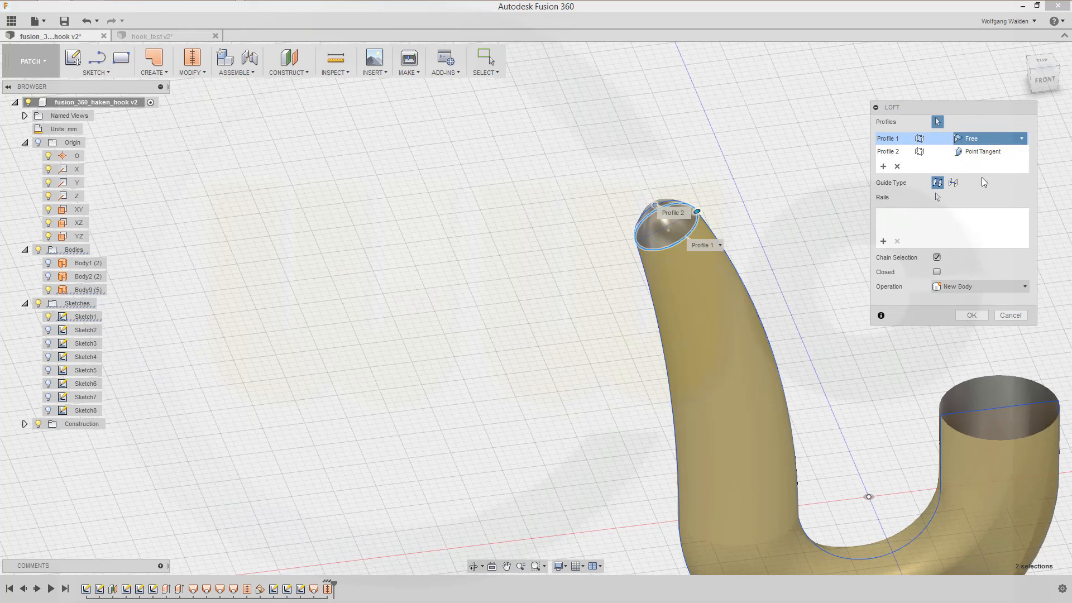
middle_click_drag(776, 257, 774, 218, "shift")
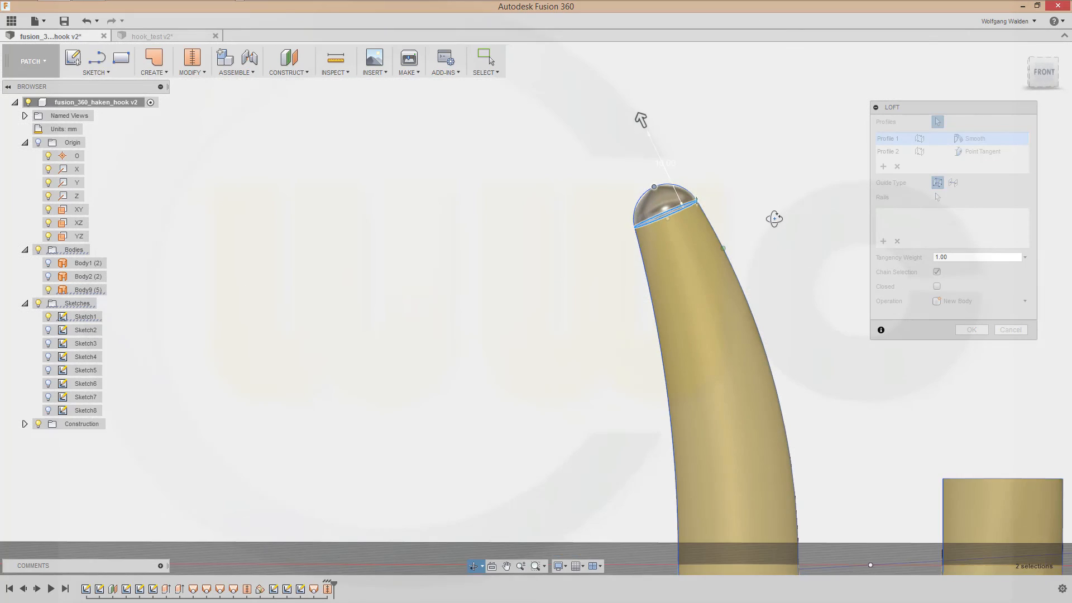
double_click(956, 257)
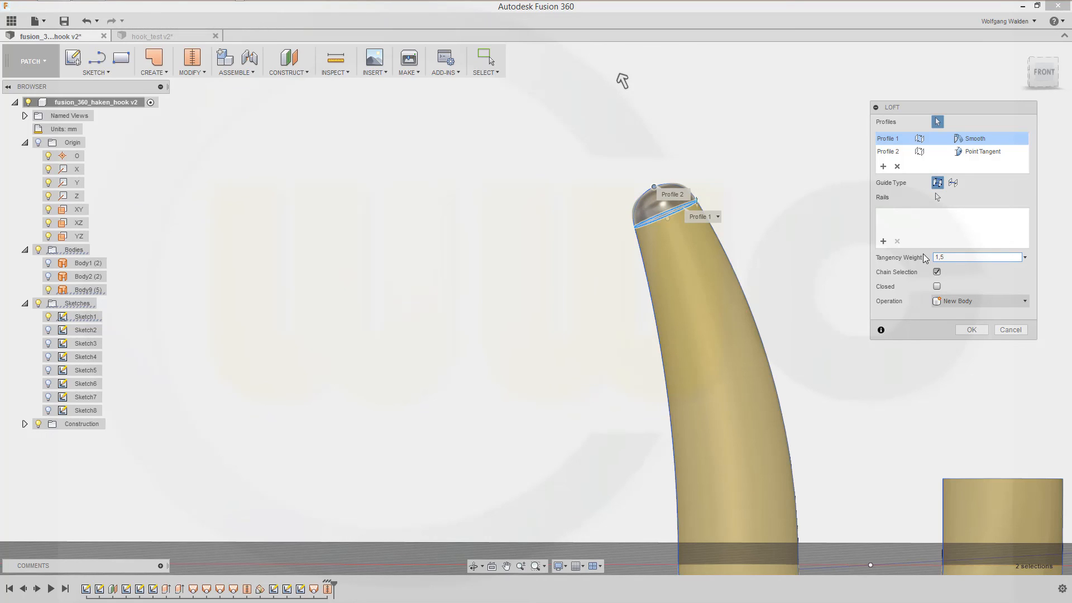
key("BackSpace")
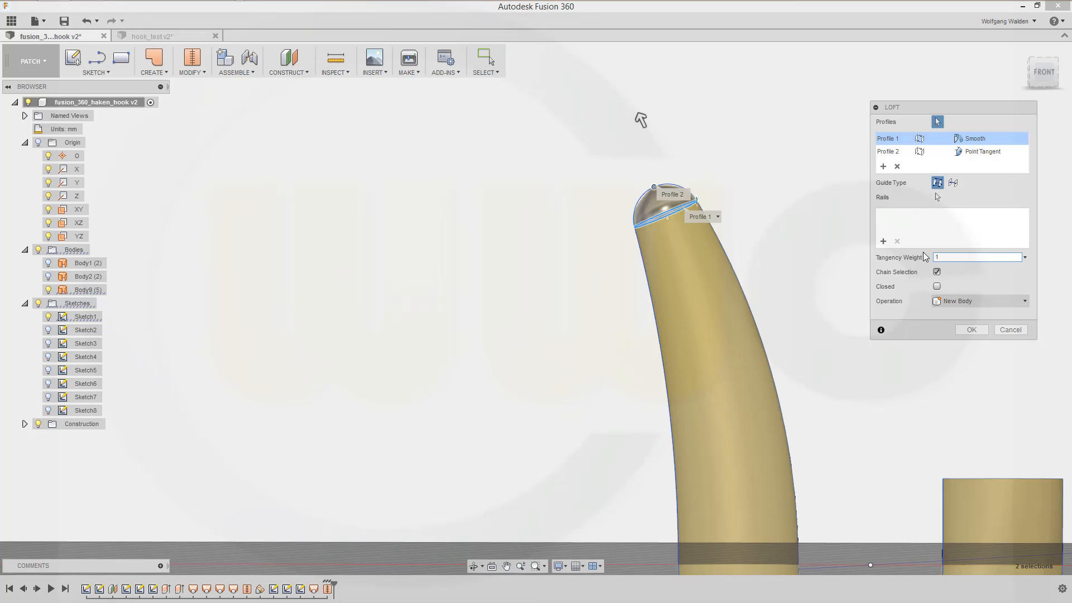
left_click(972, 330)
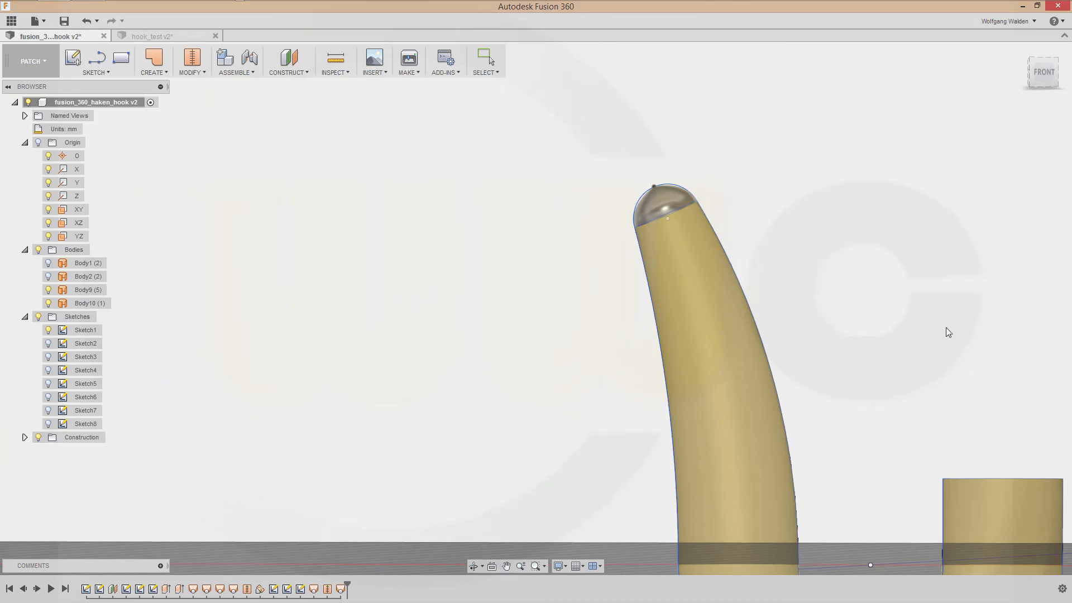
middle_click_drag(572, 288, 588, 304, "shift")
key("Escape")
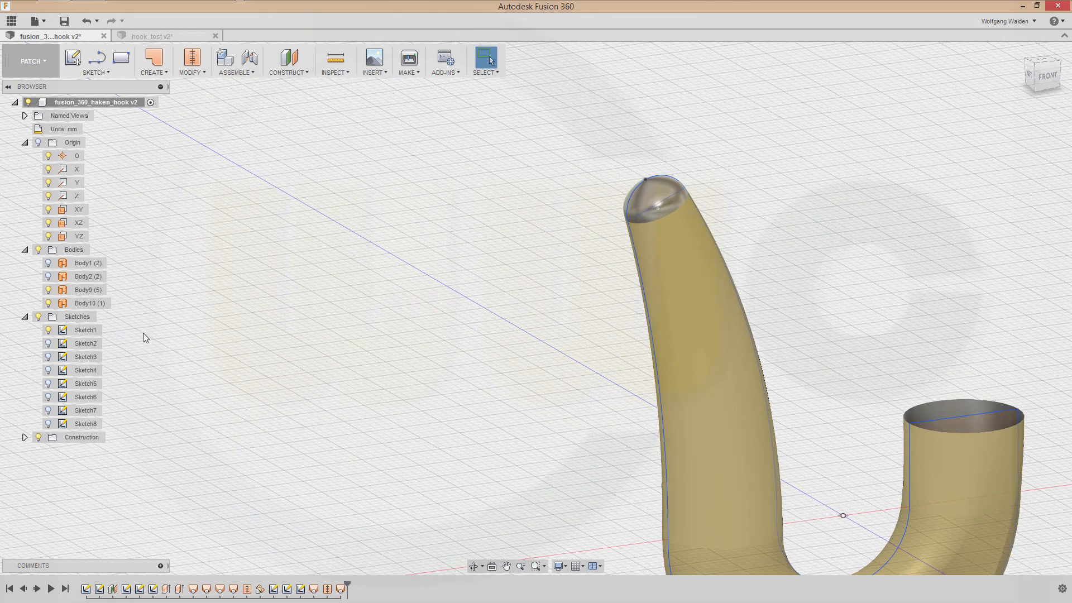
- Hide Sketch1 and stitch the lofted tip cap and the hook surface into one body
left_click(48, 329)
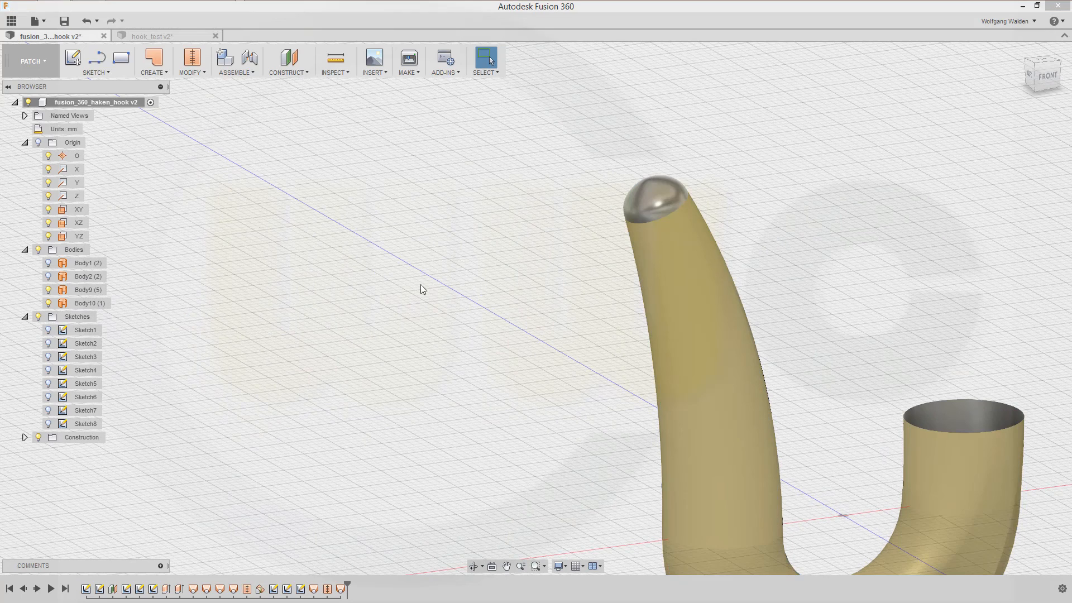
left_click(204, 72)
left_click(223, 158)
left_click(662, 206)
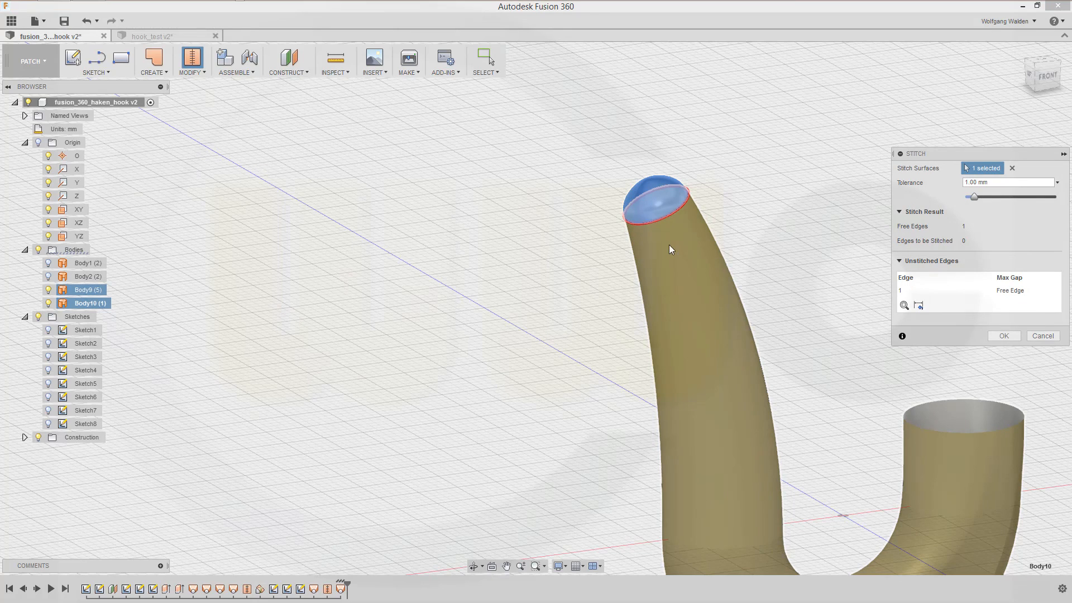
left_click(669, 245)
left_click(1004, 374)
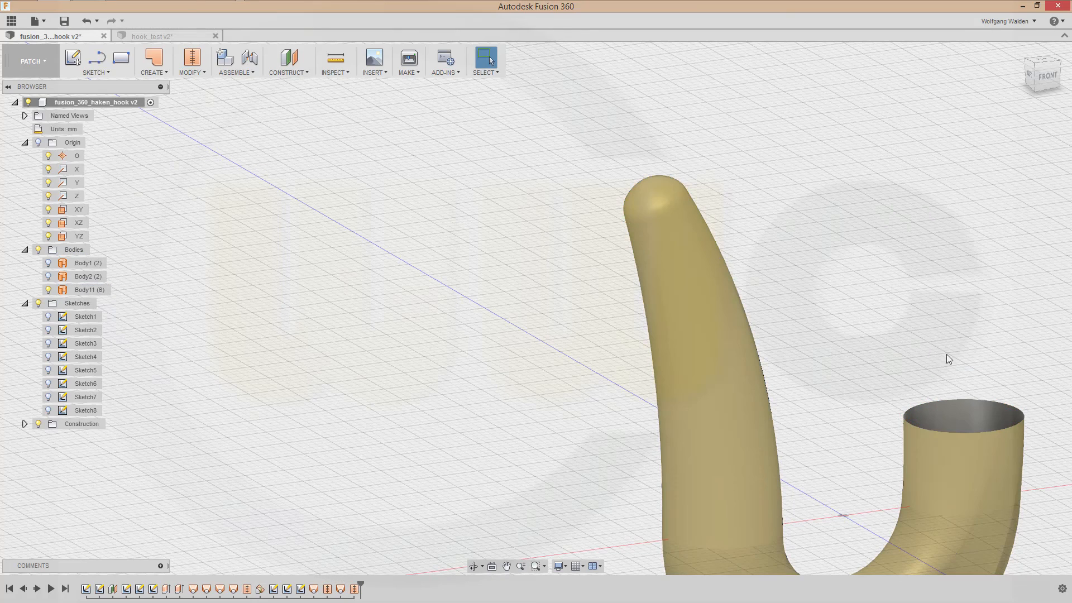
scroll(785, 210, "down", 3)
scroll(663, 185, "up", 2)
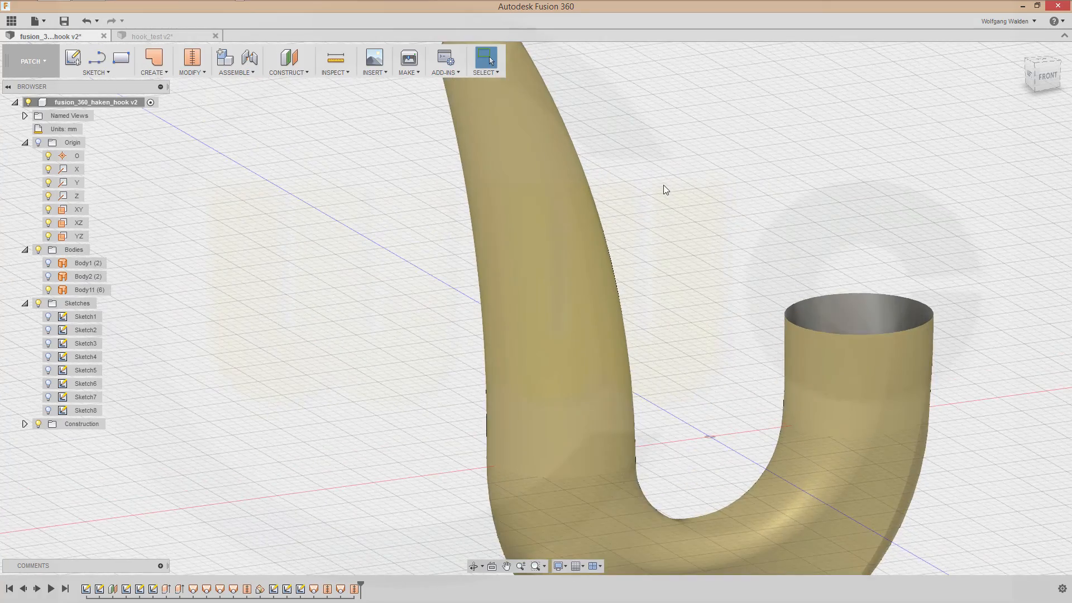
scroll(664, 185, "down", 3)
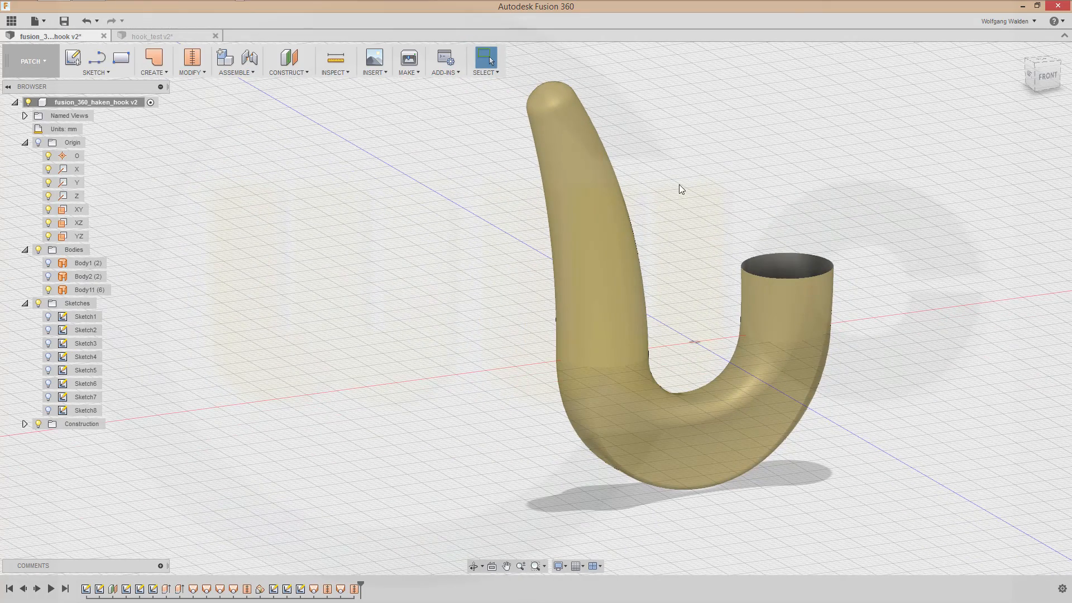